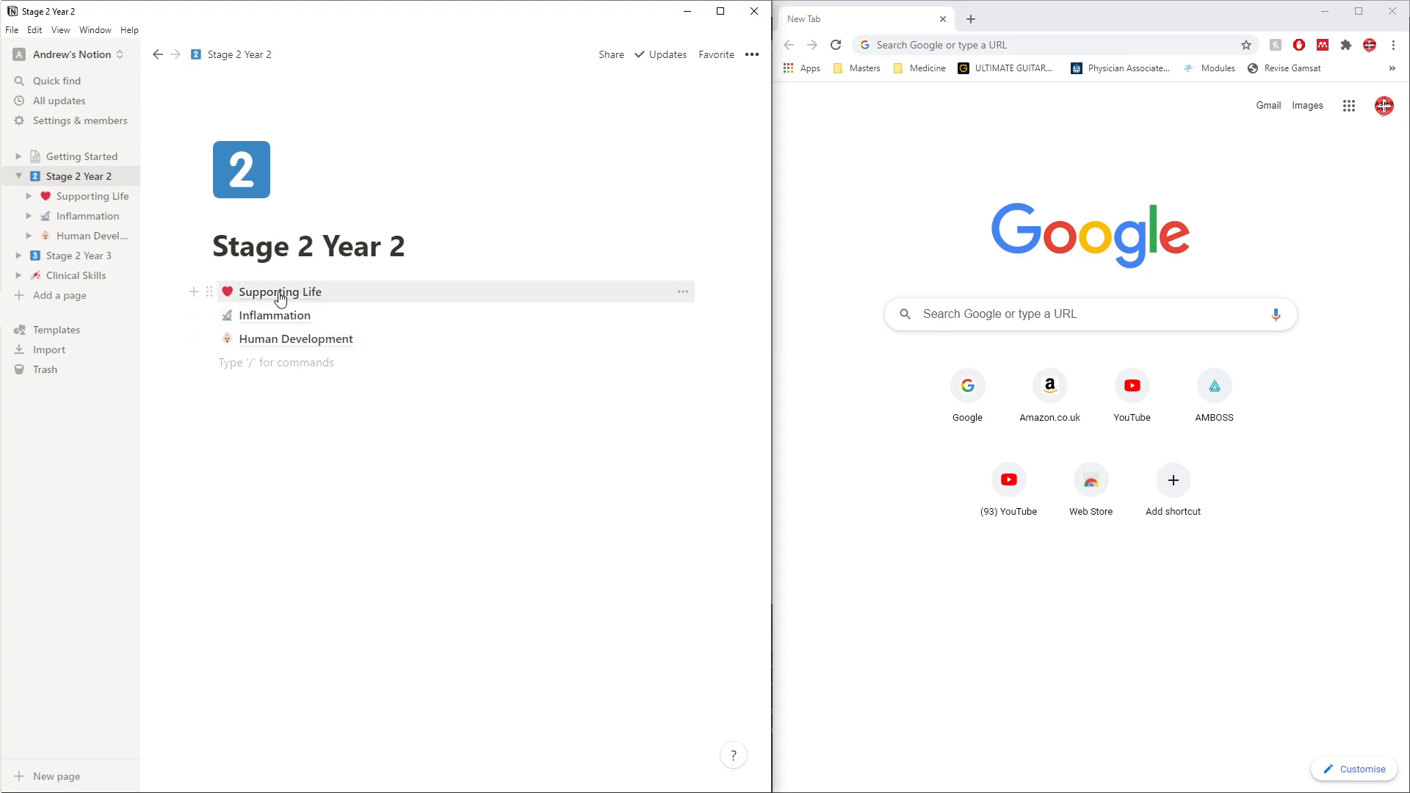
Preview the Respiratory Disease entry in the Supporting Life database and return to the Stage 2 Year 2 page
left_click(249, 297)
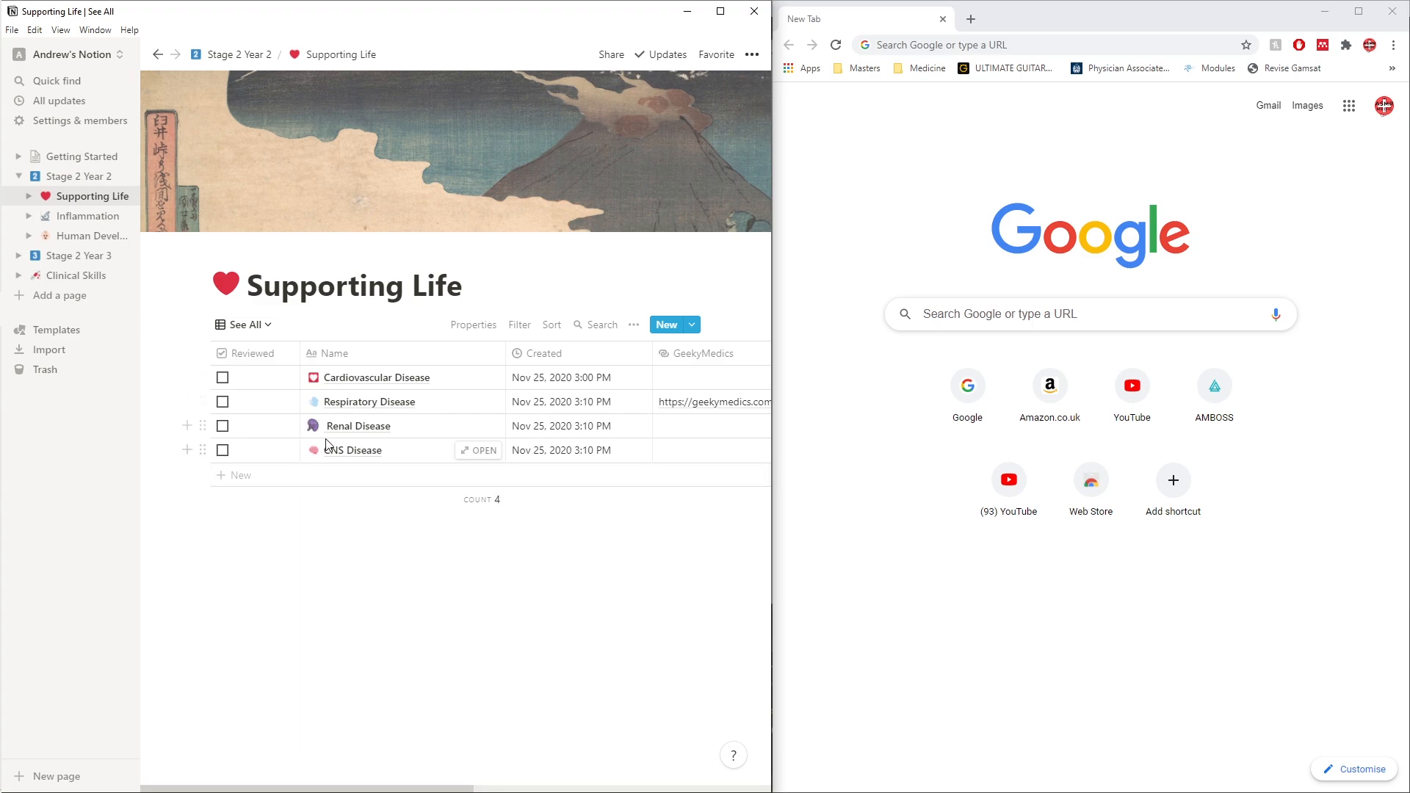
left_click(465, 404)
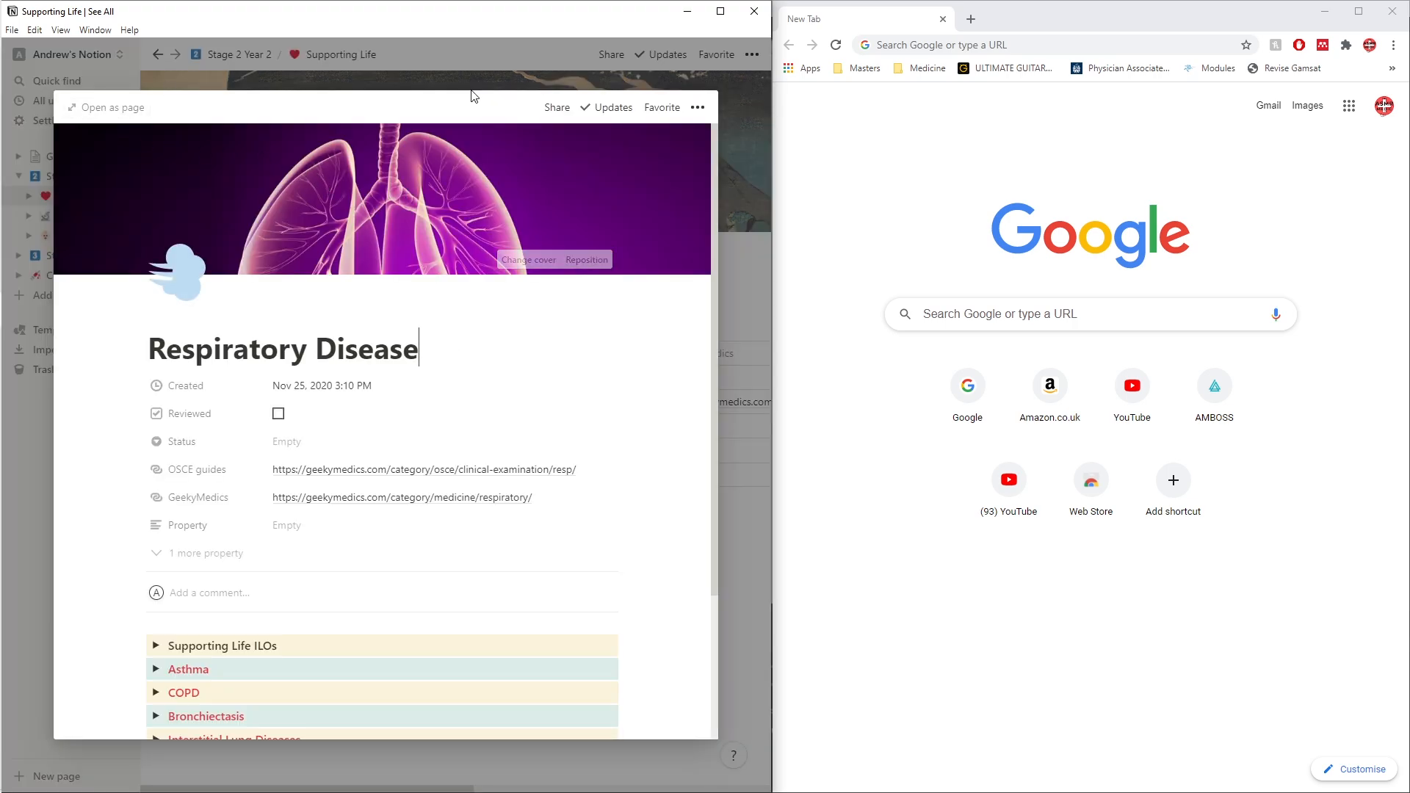
left_click(749, 384)
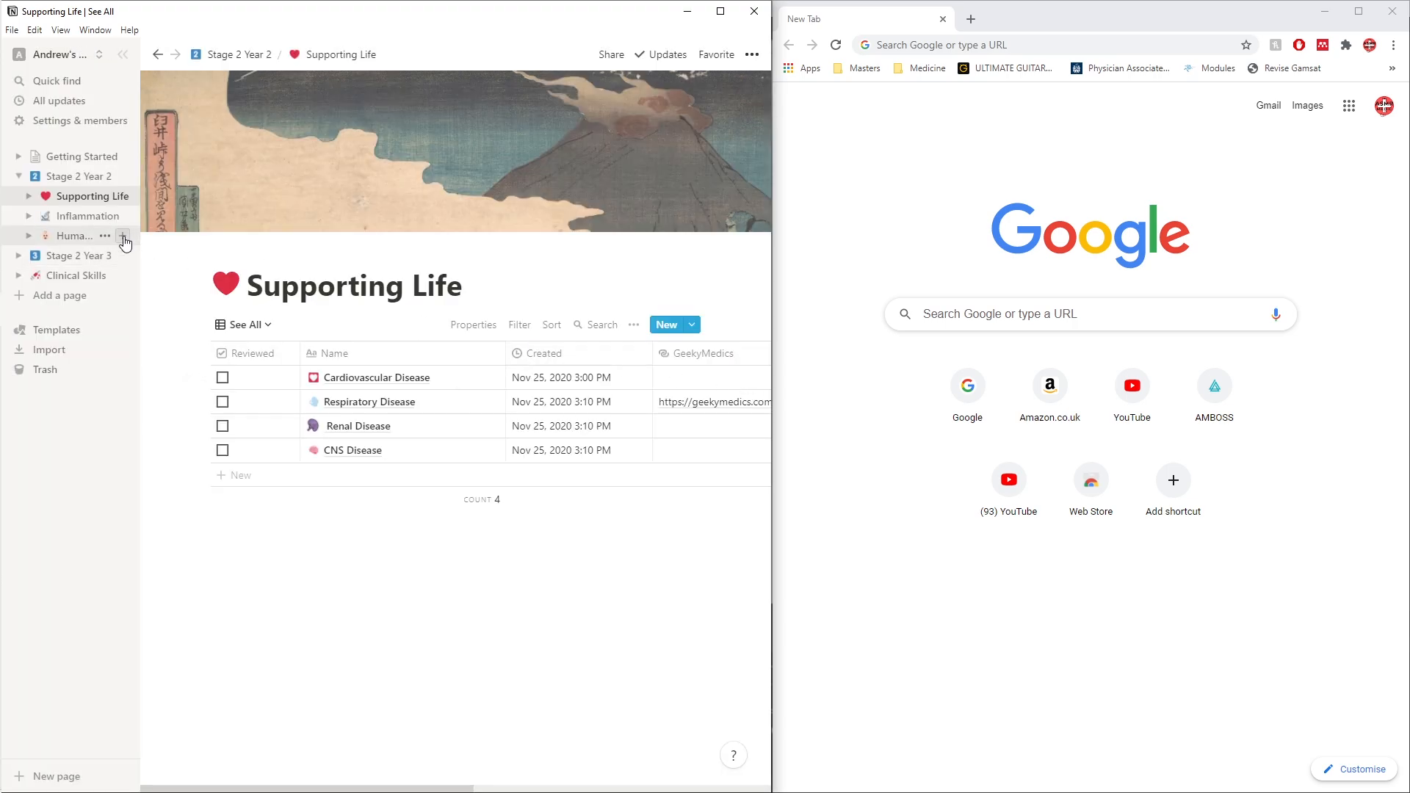
left_click(74, 177)
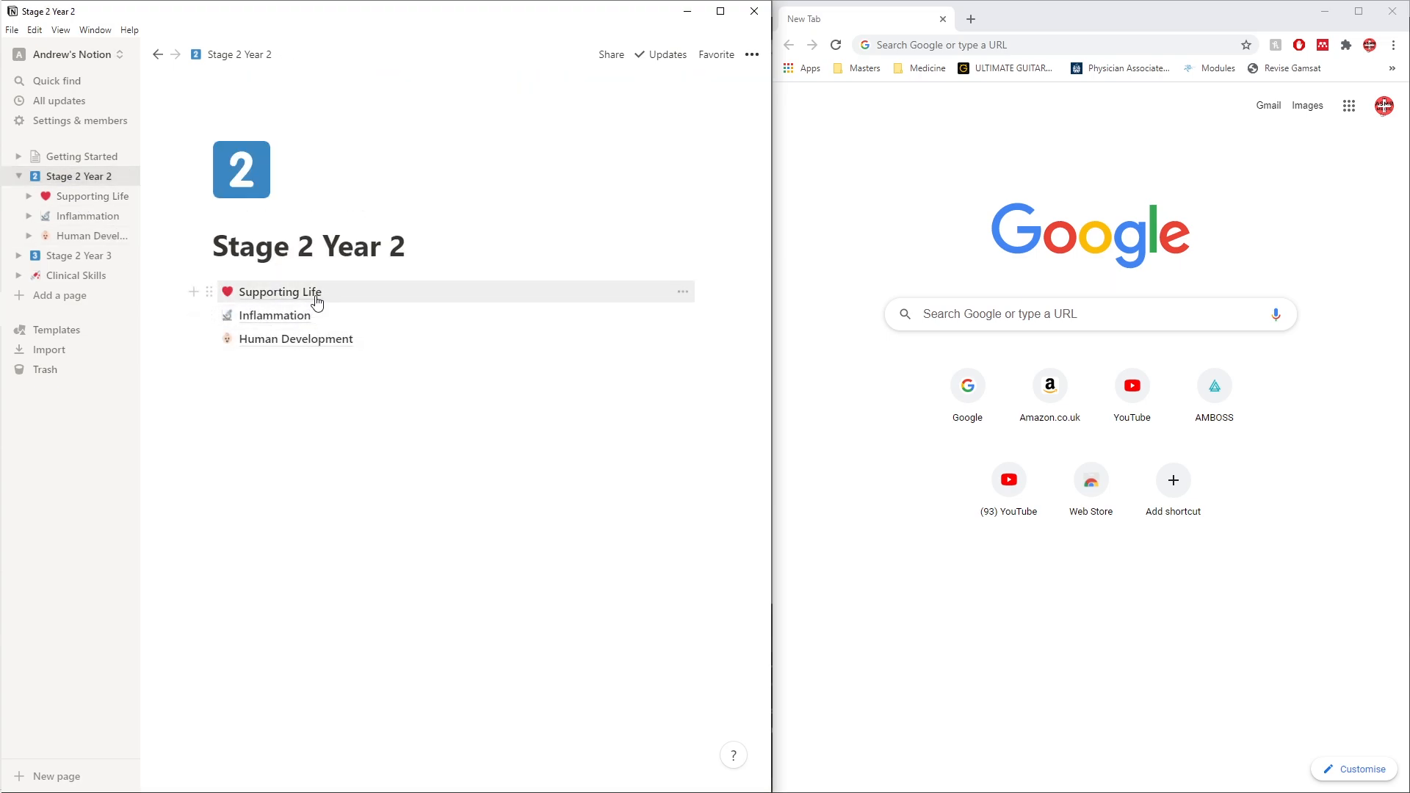
Open the Respiratory Disease entry of Supporting Life as a full page and expand its Asthma section
left_click(316, 293)
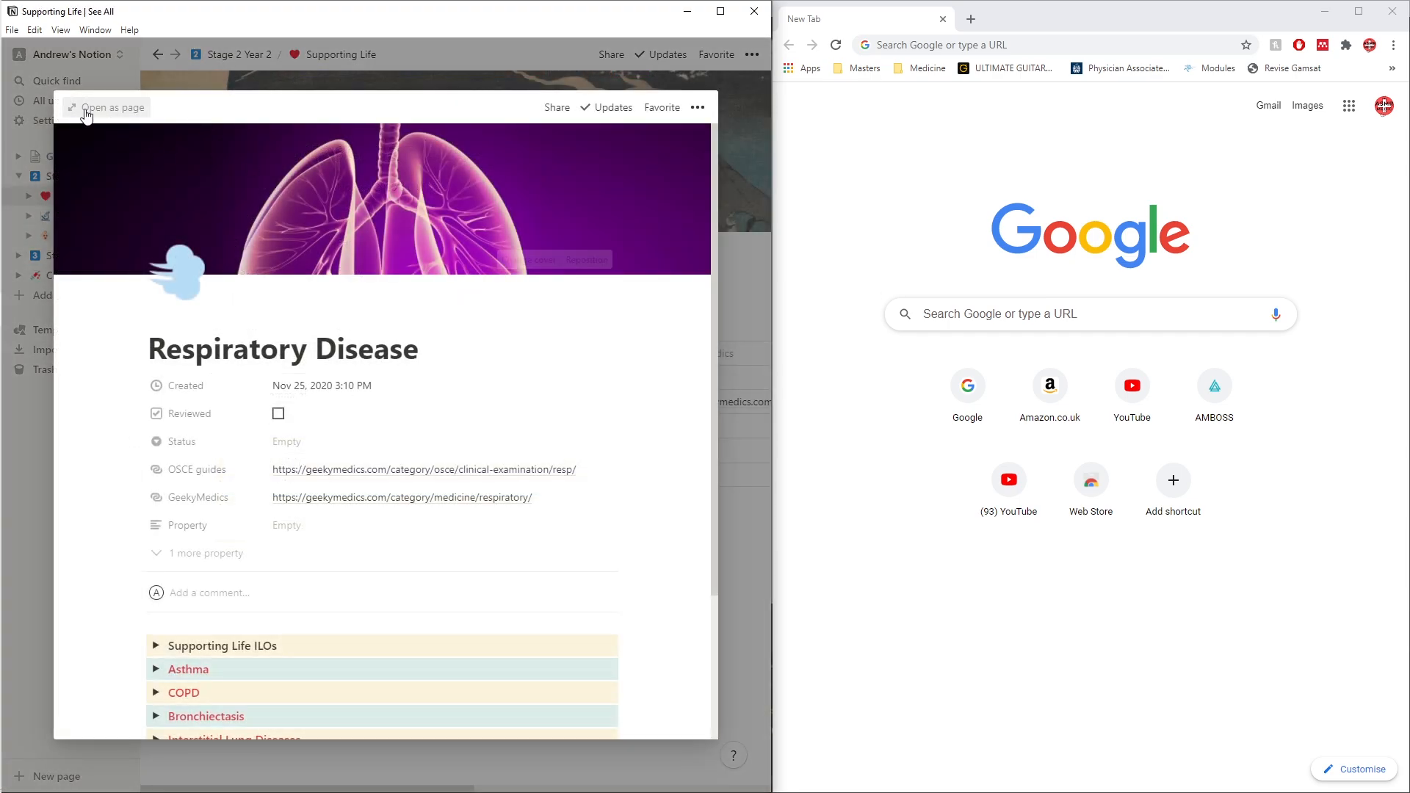
left_click(111, 108)
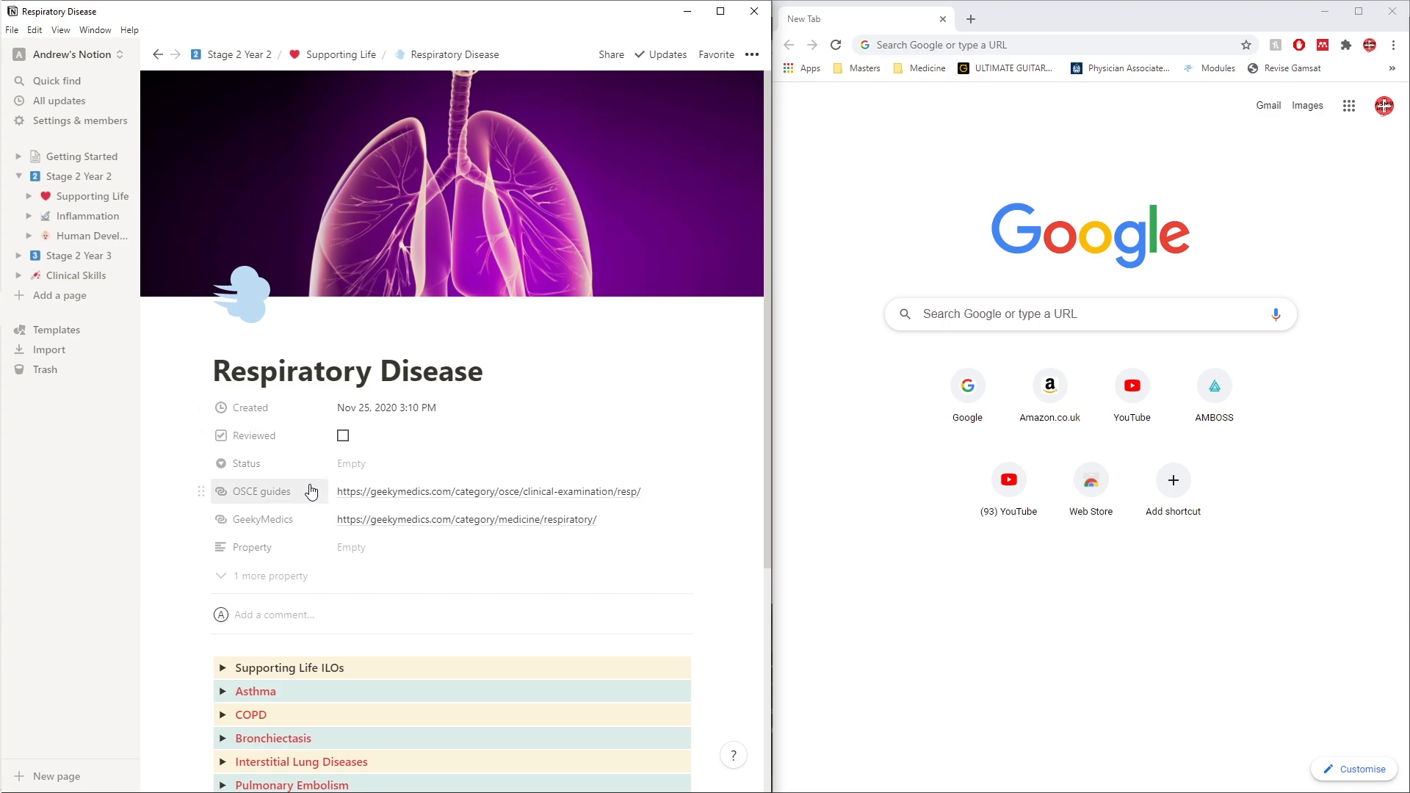
scroll(310, 490, "down", 2)
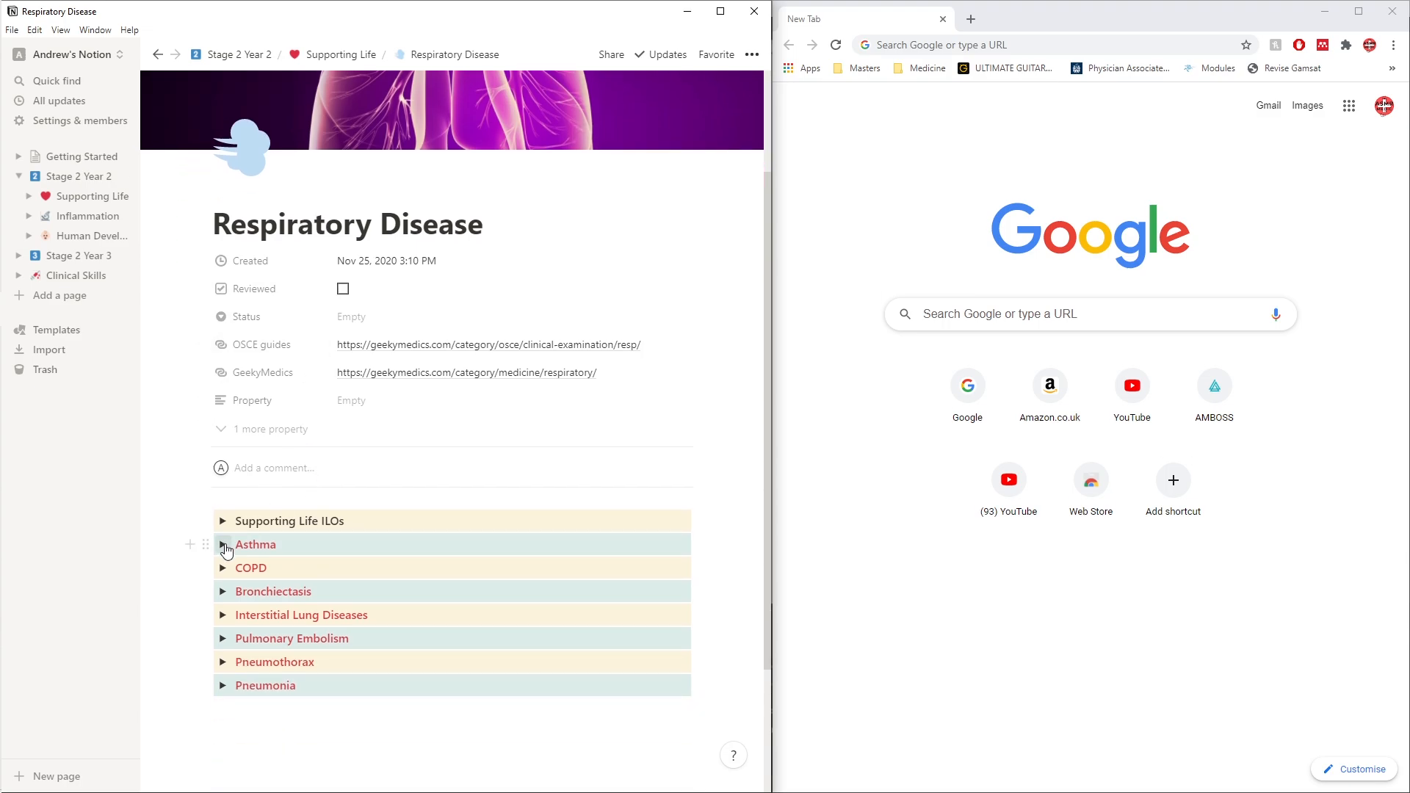
left_click(224, 545)
left_click(224, 546)
left_click(223, 546)
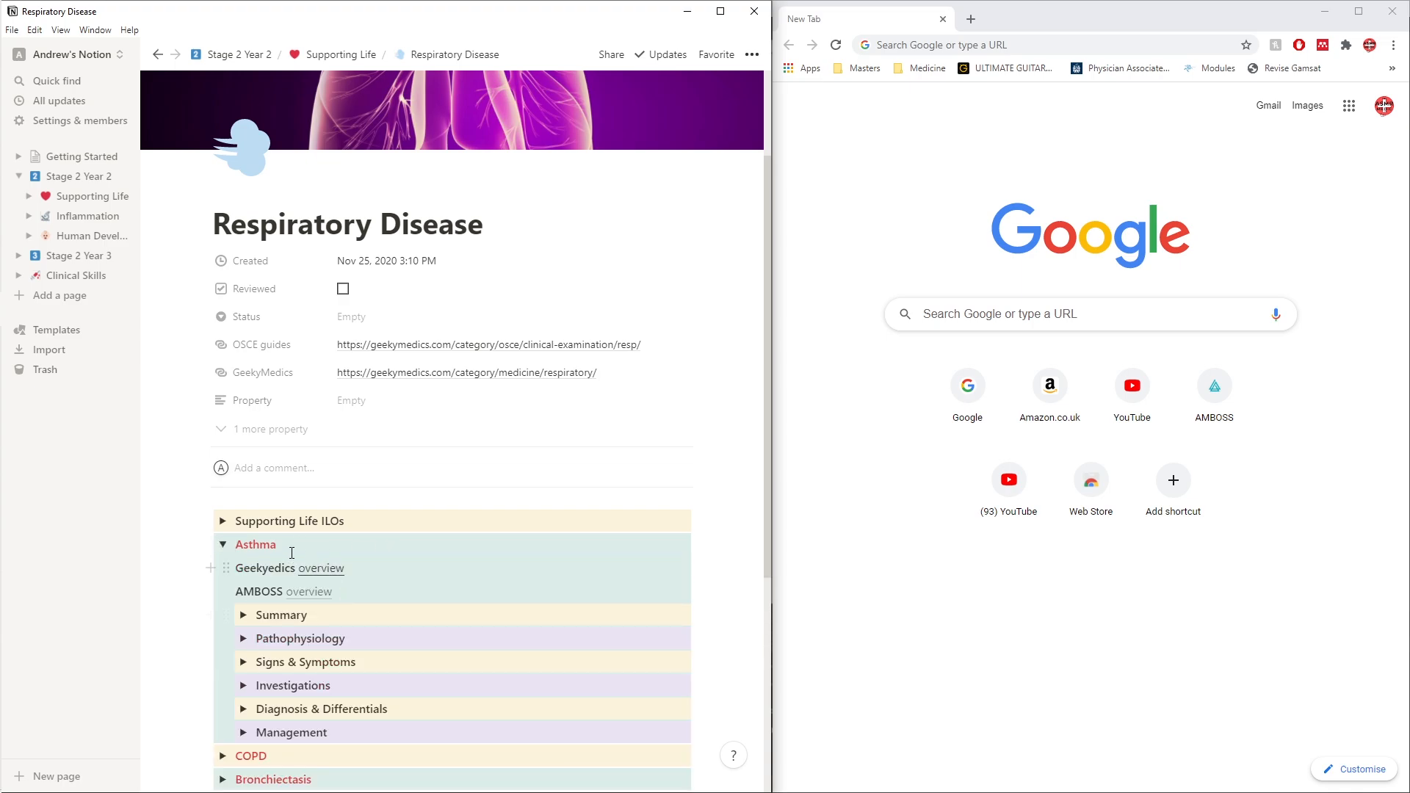
Correct the misspelled "Geekyedics" label in the Asthma section to "Geekymedics"
scroll(330, 558, "down", 2)
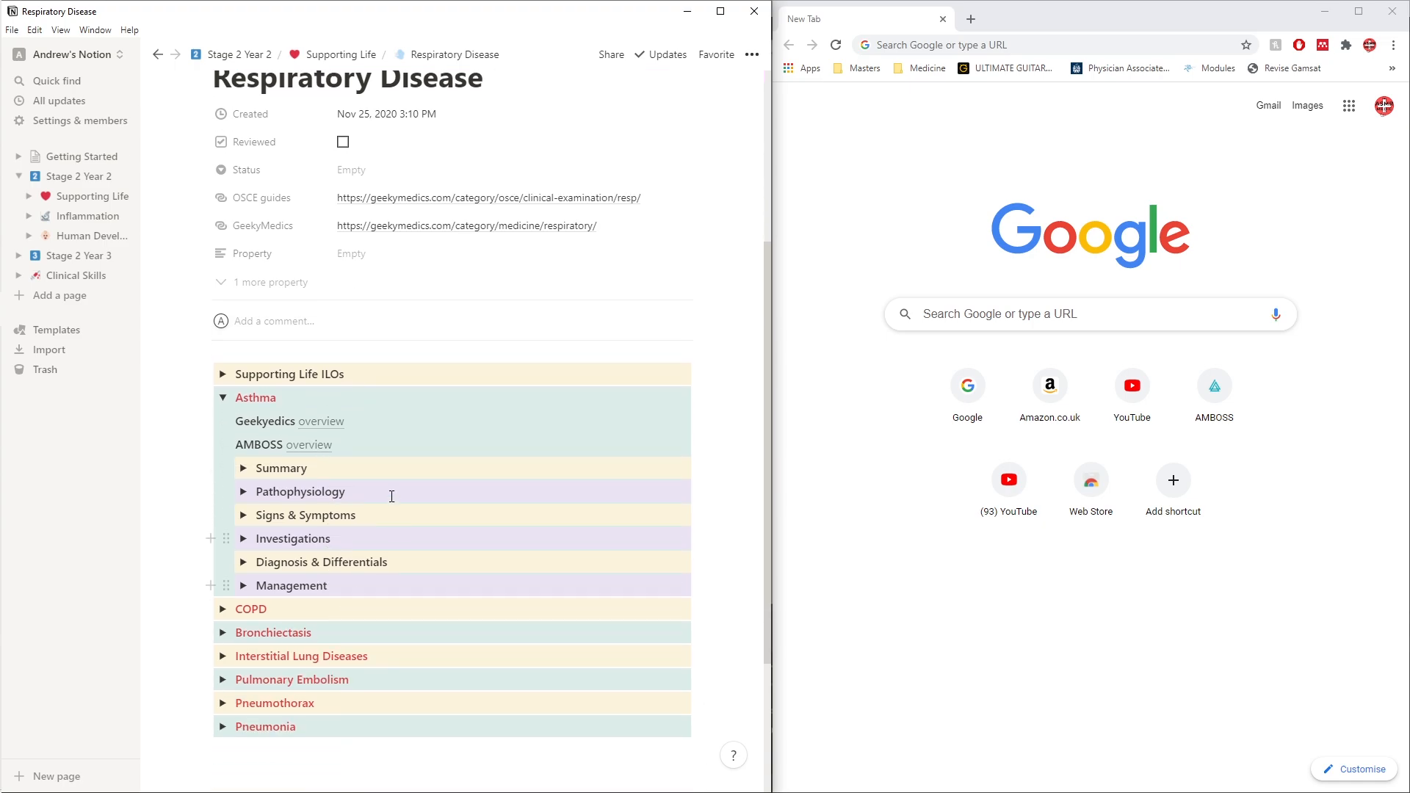
left_click_drag(236, 423, 271, 423)
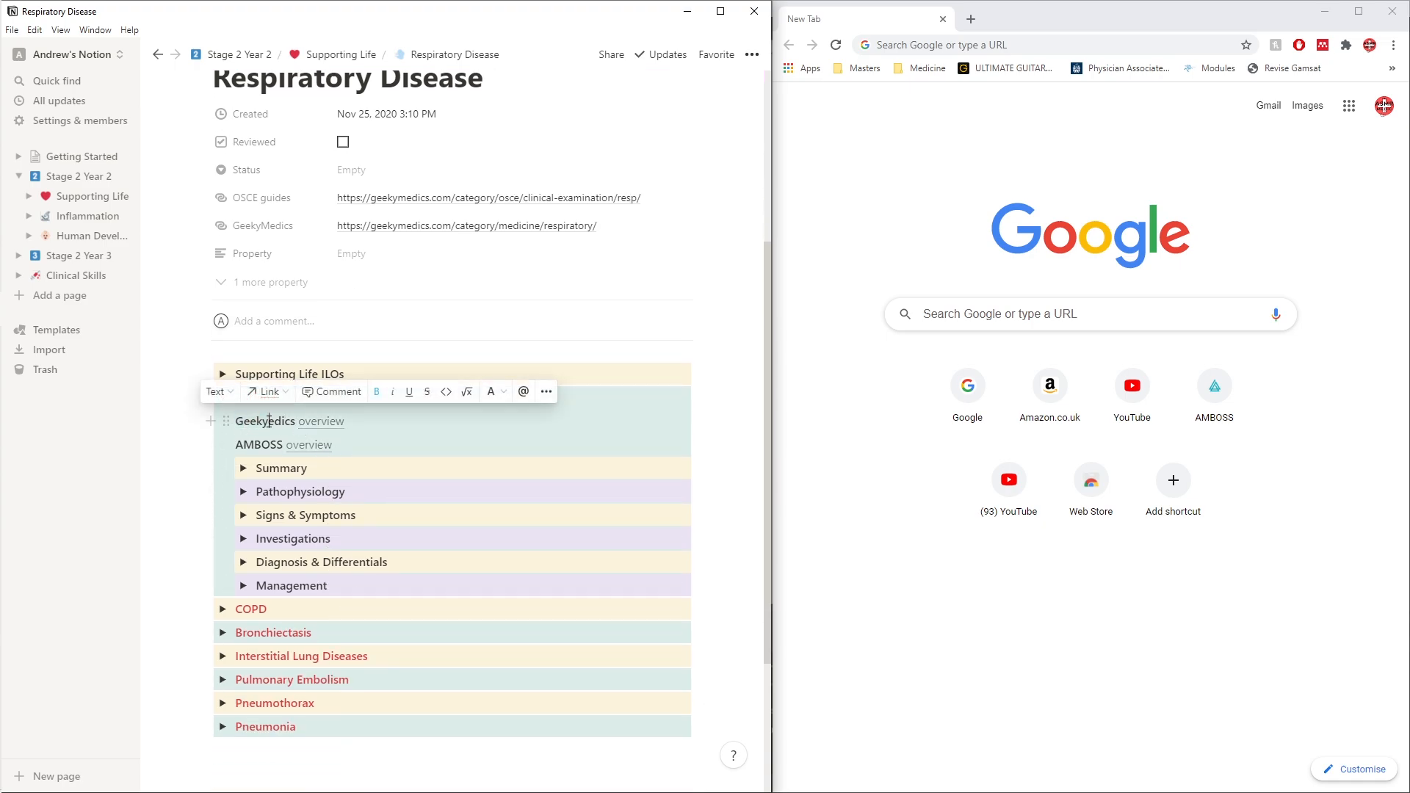
left_click(271, 423)
type("M")
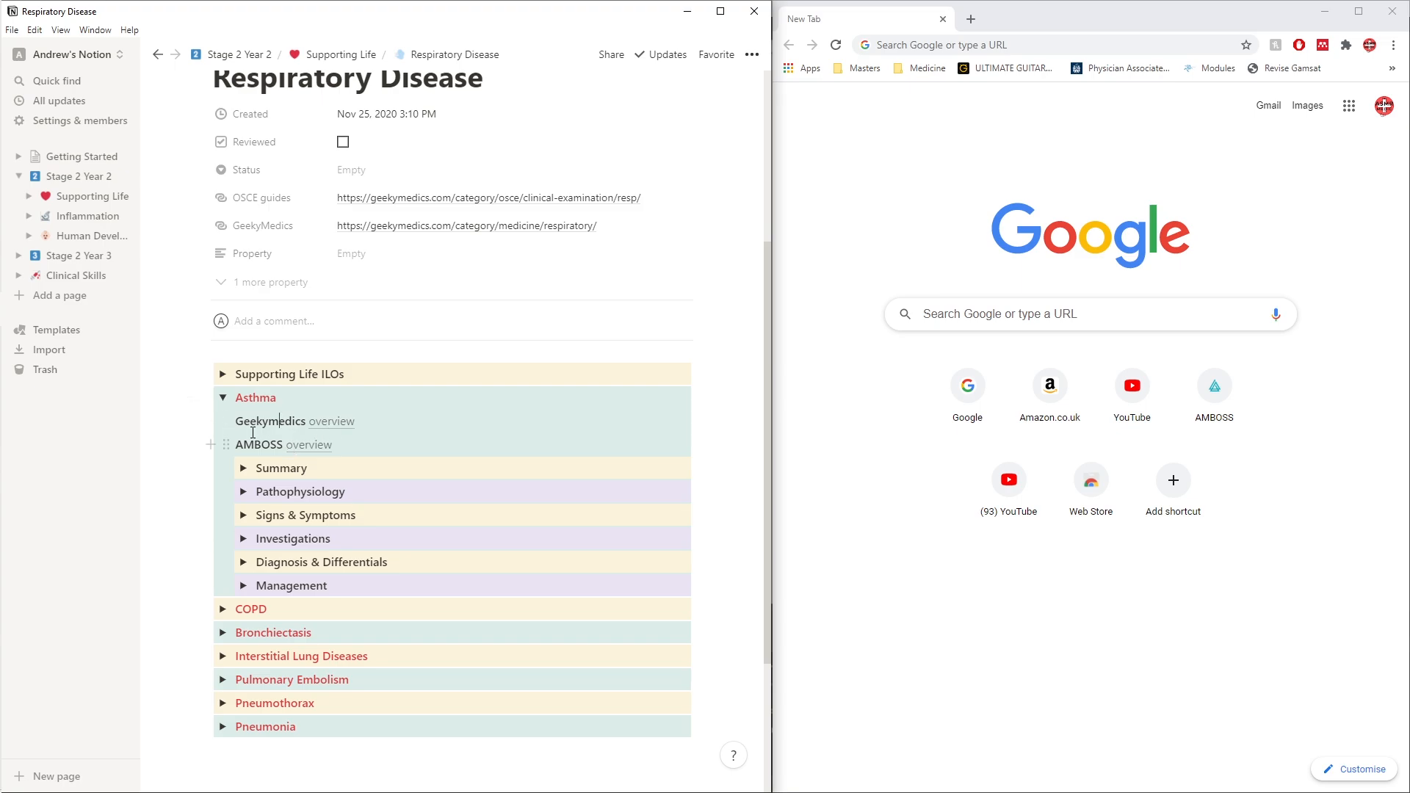
left_click_drag(252, 421, 271, 444)
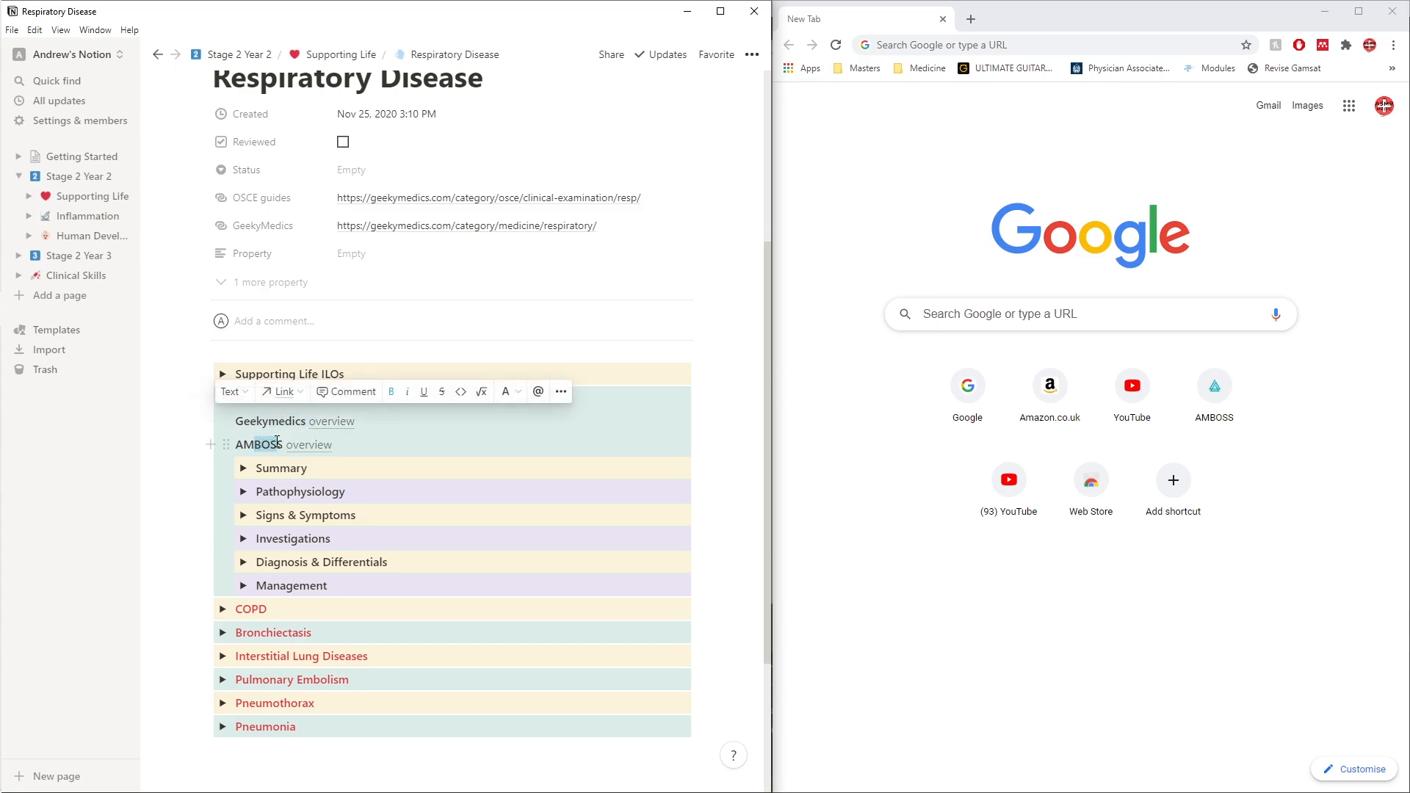
left_click(271, 445)
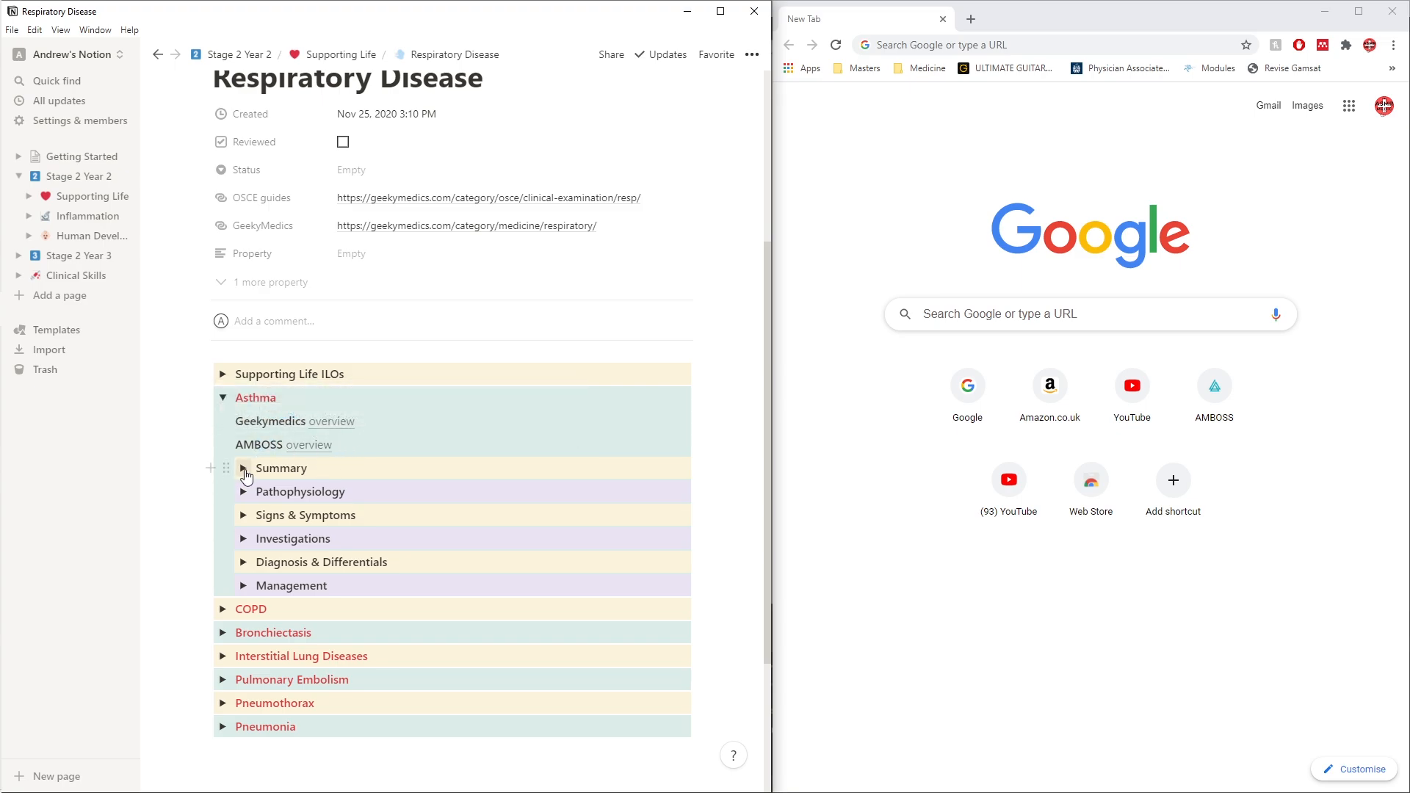
Review the Summary and Pathophysiology notes under Asthma, collapsing both toggles again
left_click(243, 467)
scroll(274, 401, "down", 2)
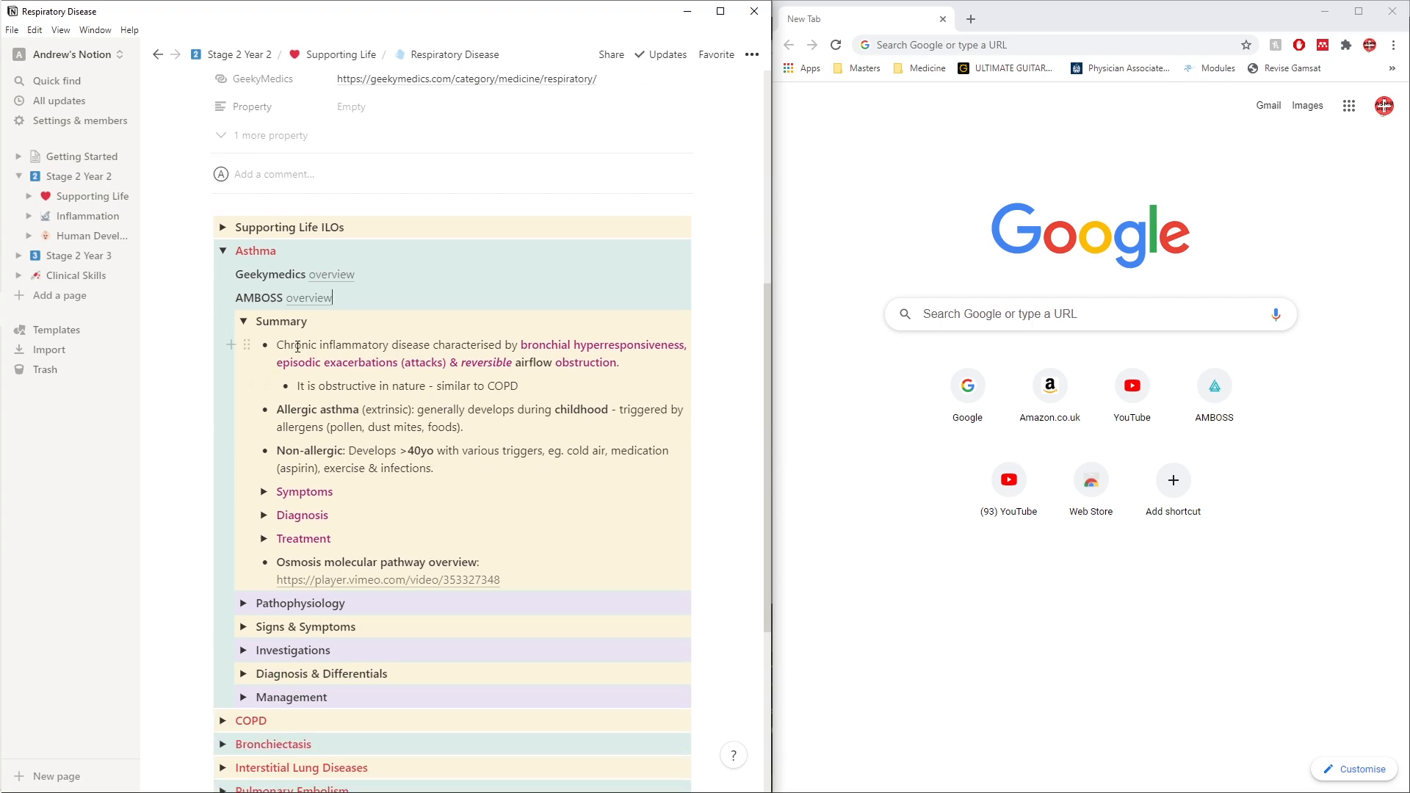
left_click(243, 321)
left_click(243, 344)
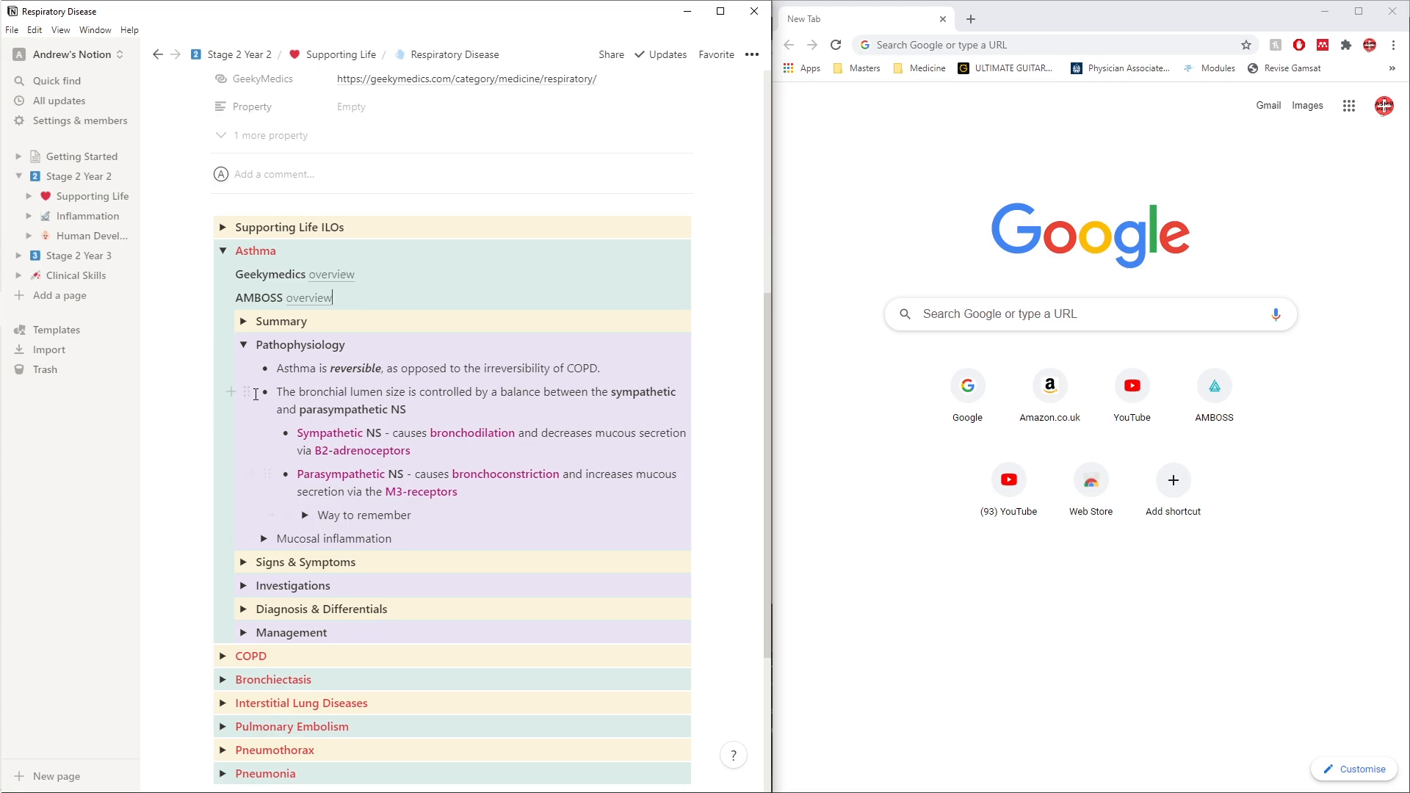
left_click(243, 321)
left_click(243, 321)
left_click(243, 344)
Review the Symptoms and Signs lists inside Asthma's Signs & Symptoms toggle and collapse it
left_click(243, 368)
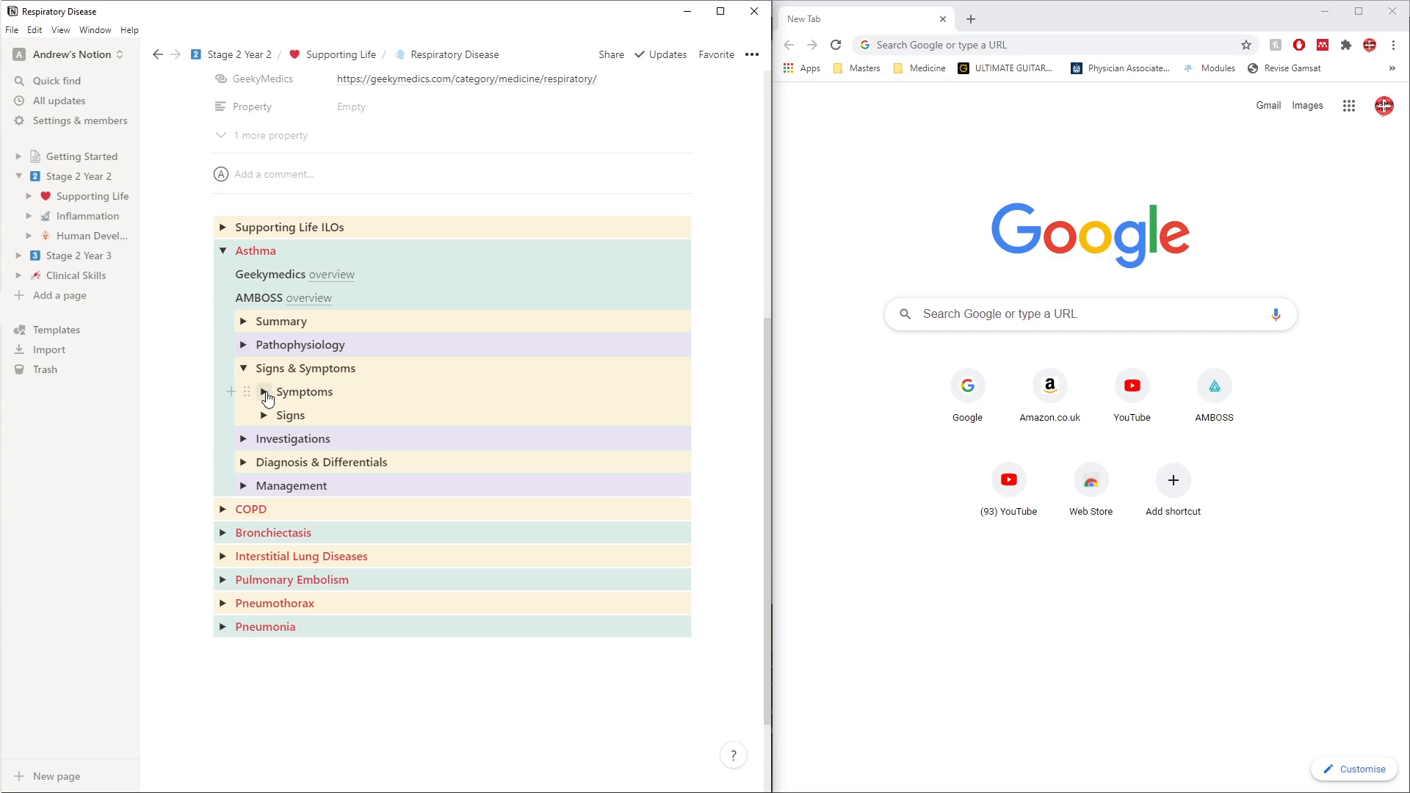
left_click(264, 391)
left_click(263, 556)
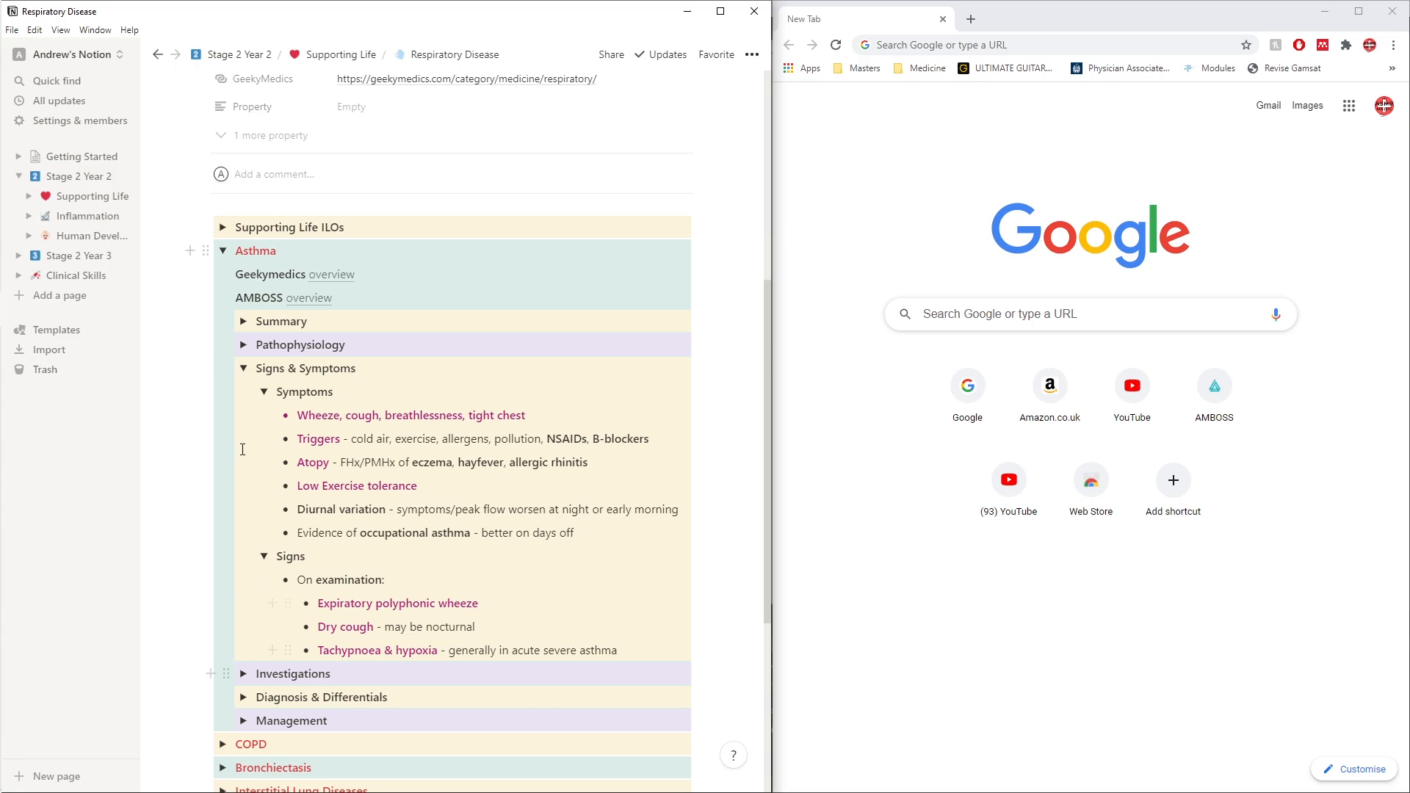
left_click(243, 368)
Examine Asthma's Investigations and its Diagnosis & Differentials, including the nested Differentials list, and collapse both sections
left_click(243, 392)
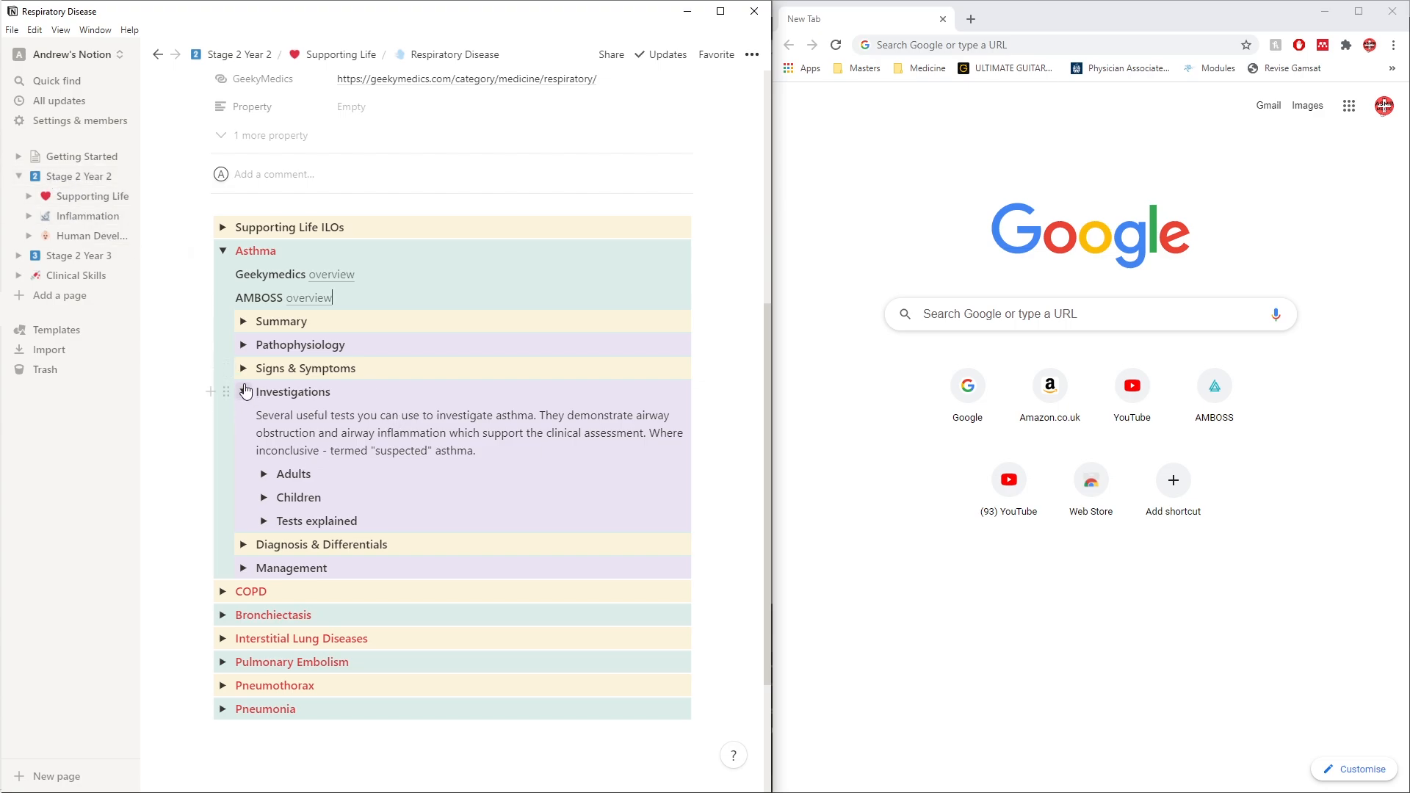
left_click(243, 391)
left_click(243, 416)
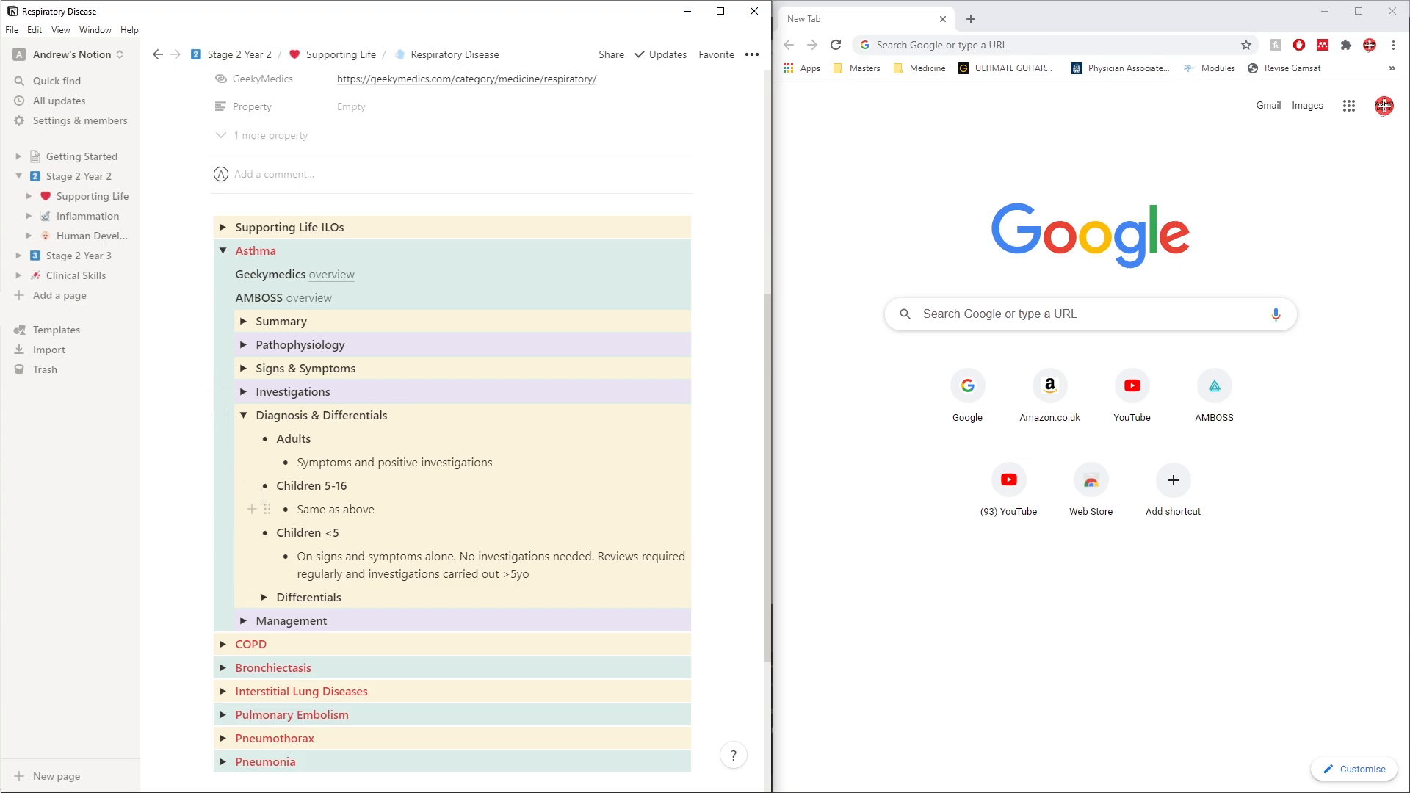
left_click(264, 597)
scroll(416, 537, "down", 1)
scroll(416, 537, "down", 1)
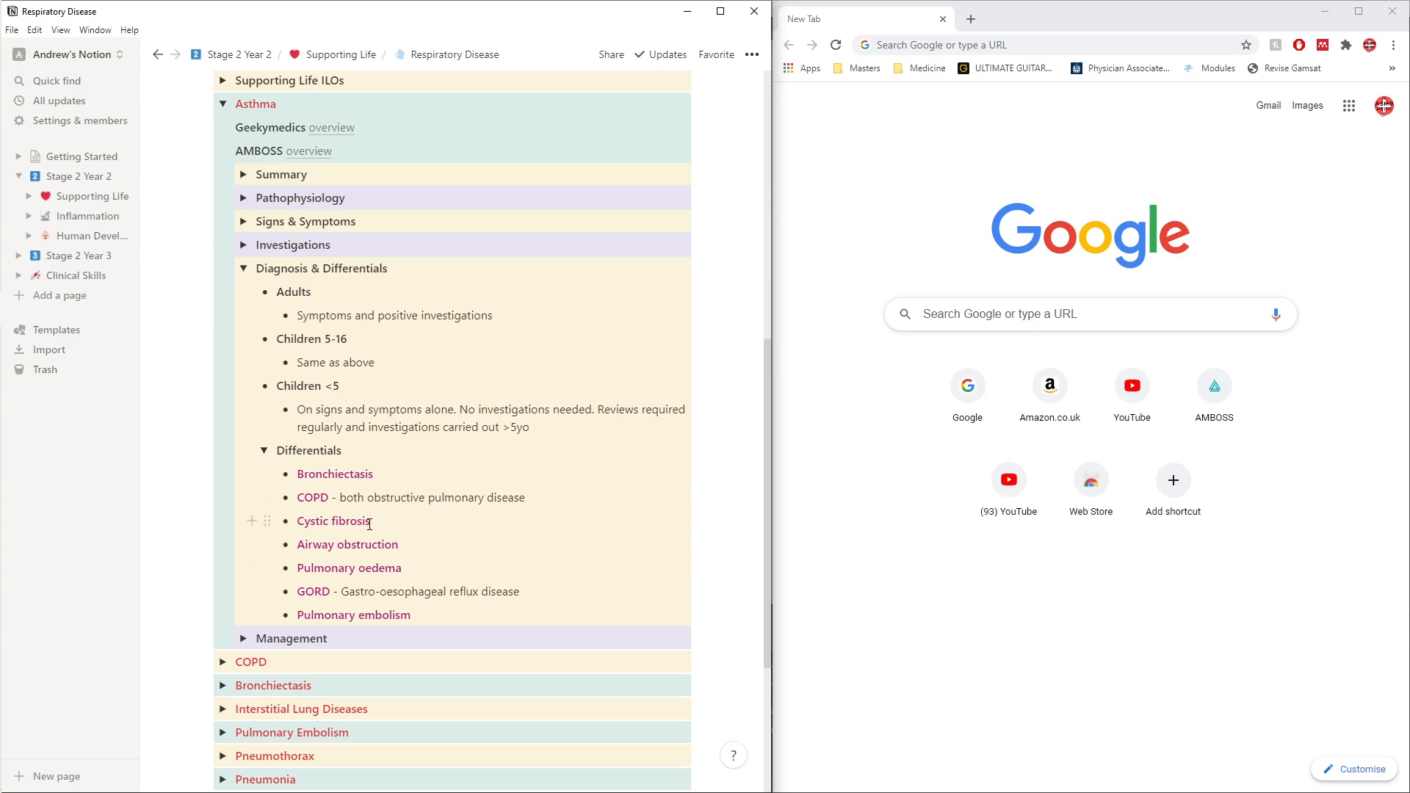
left_click(264, 450)
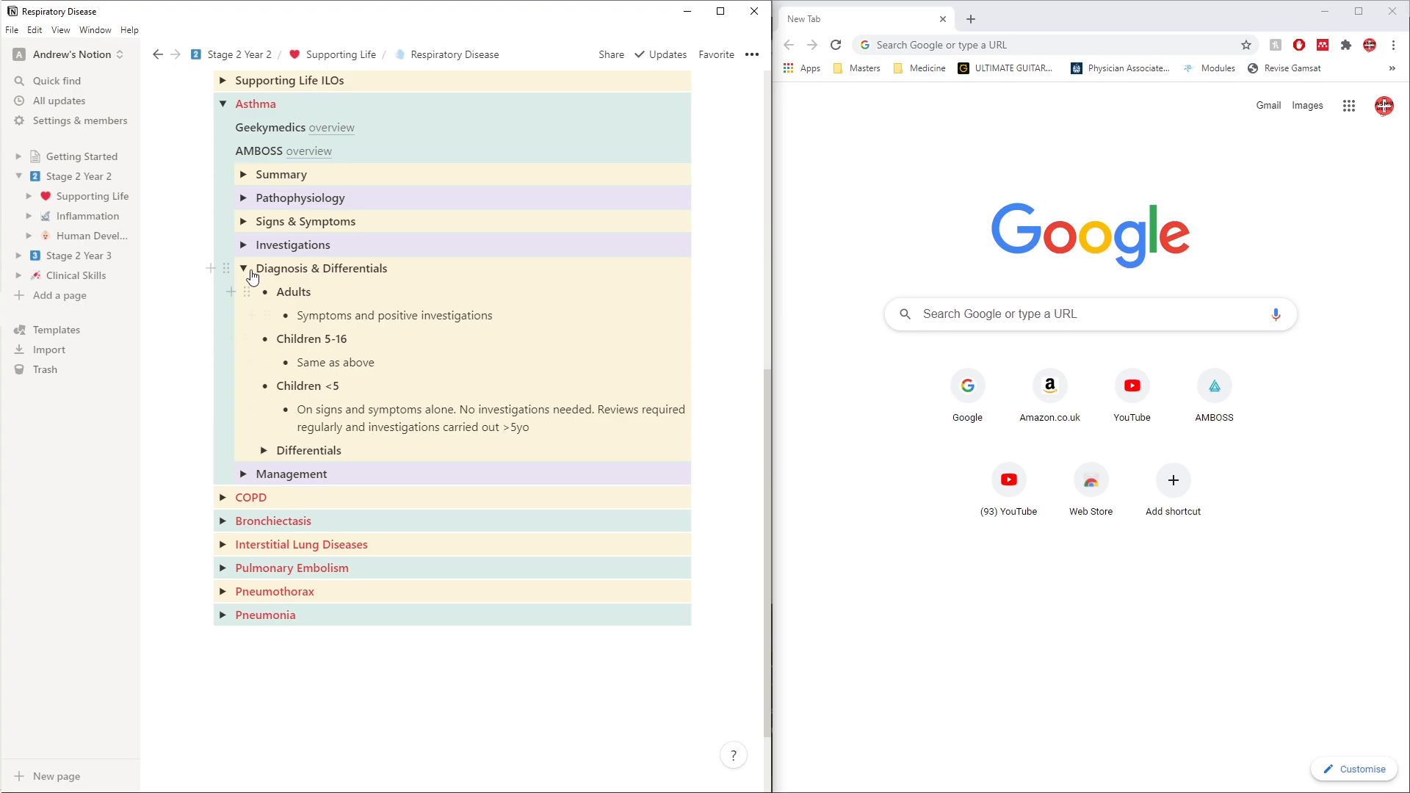
left_click(243, 268)
Examine the Non-pharmacological, Pharmacological and Note parts of Asthma's Management section and collapse them all
left_click(245, 368)
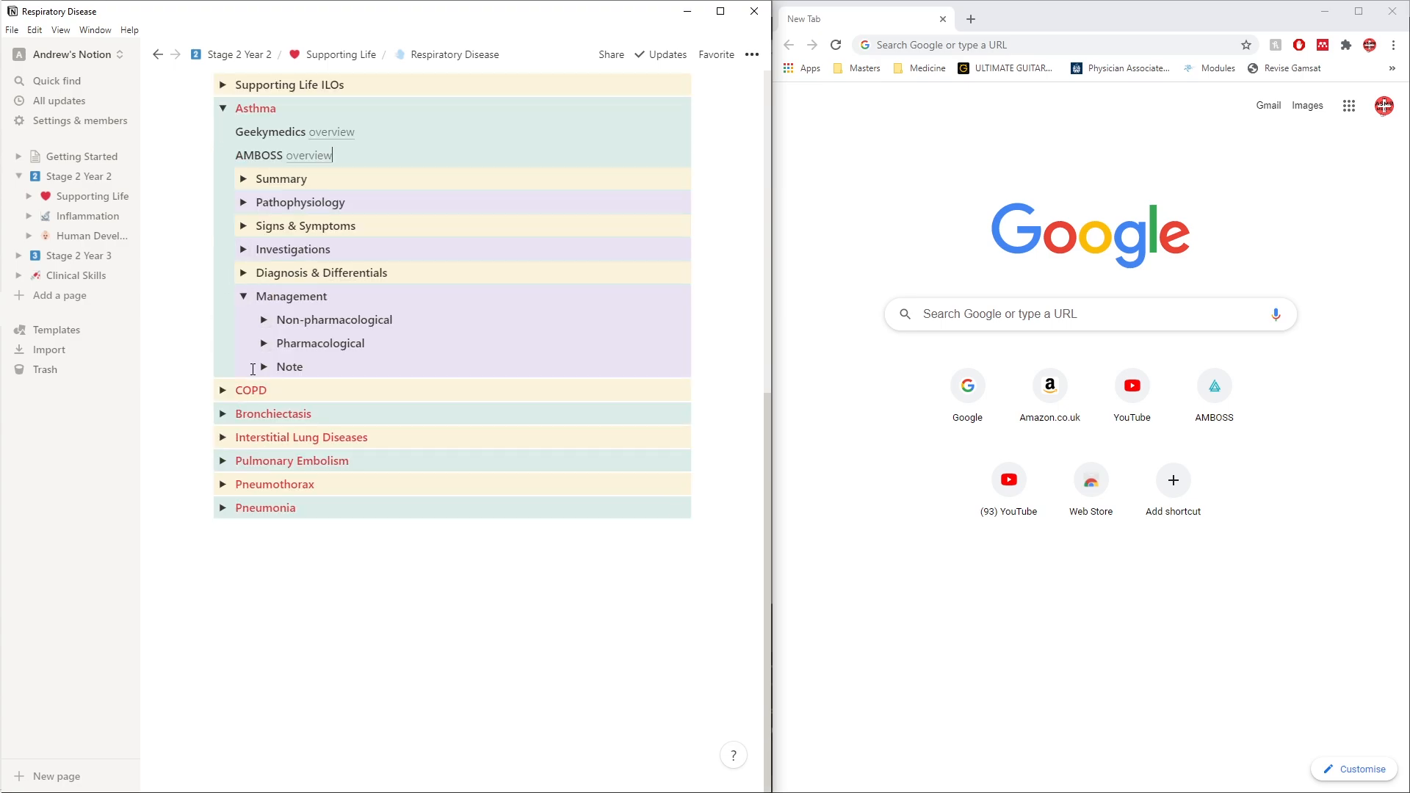
left_click(266, 320)
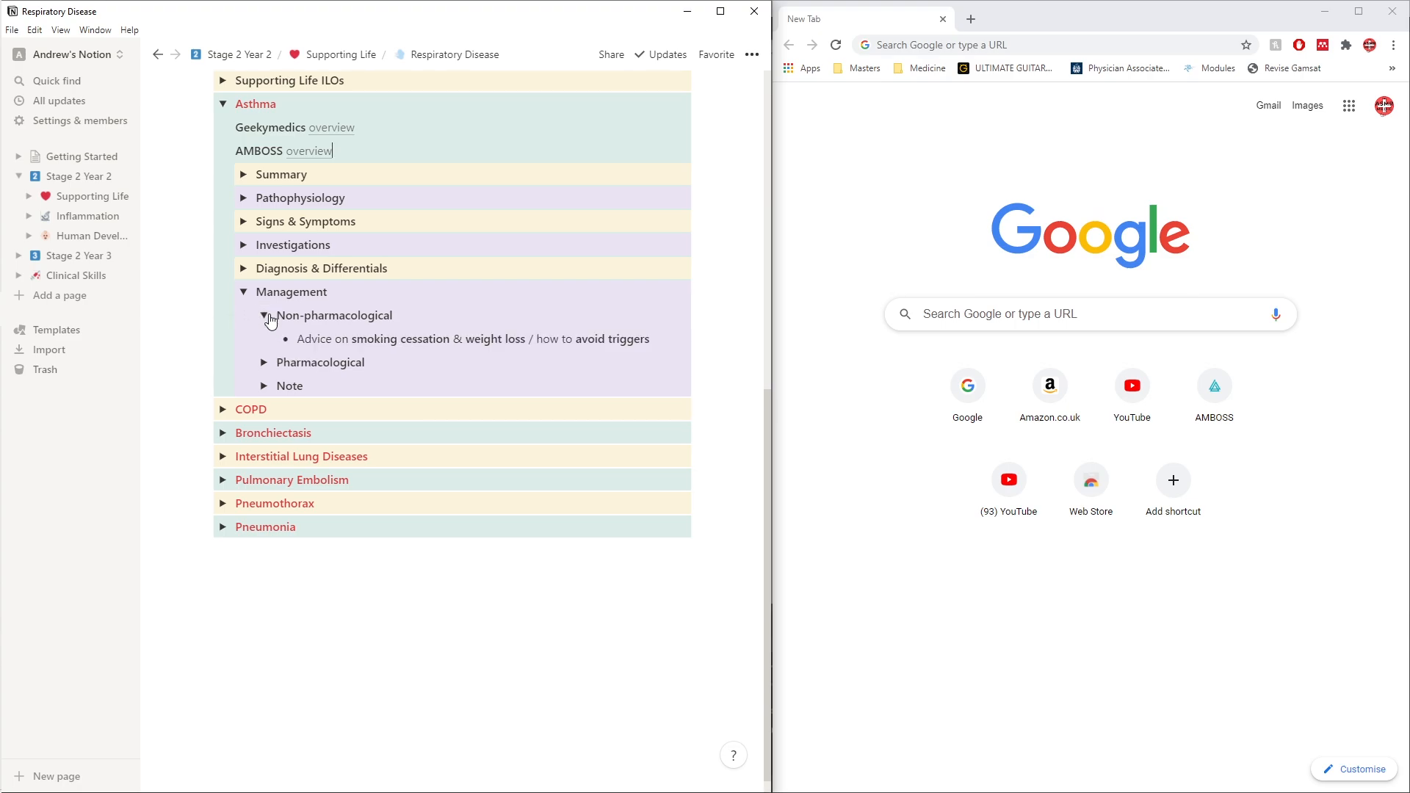
left_click(265, 362)
left_click(264, 552)
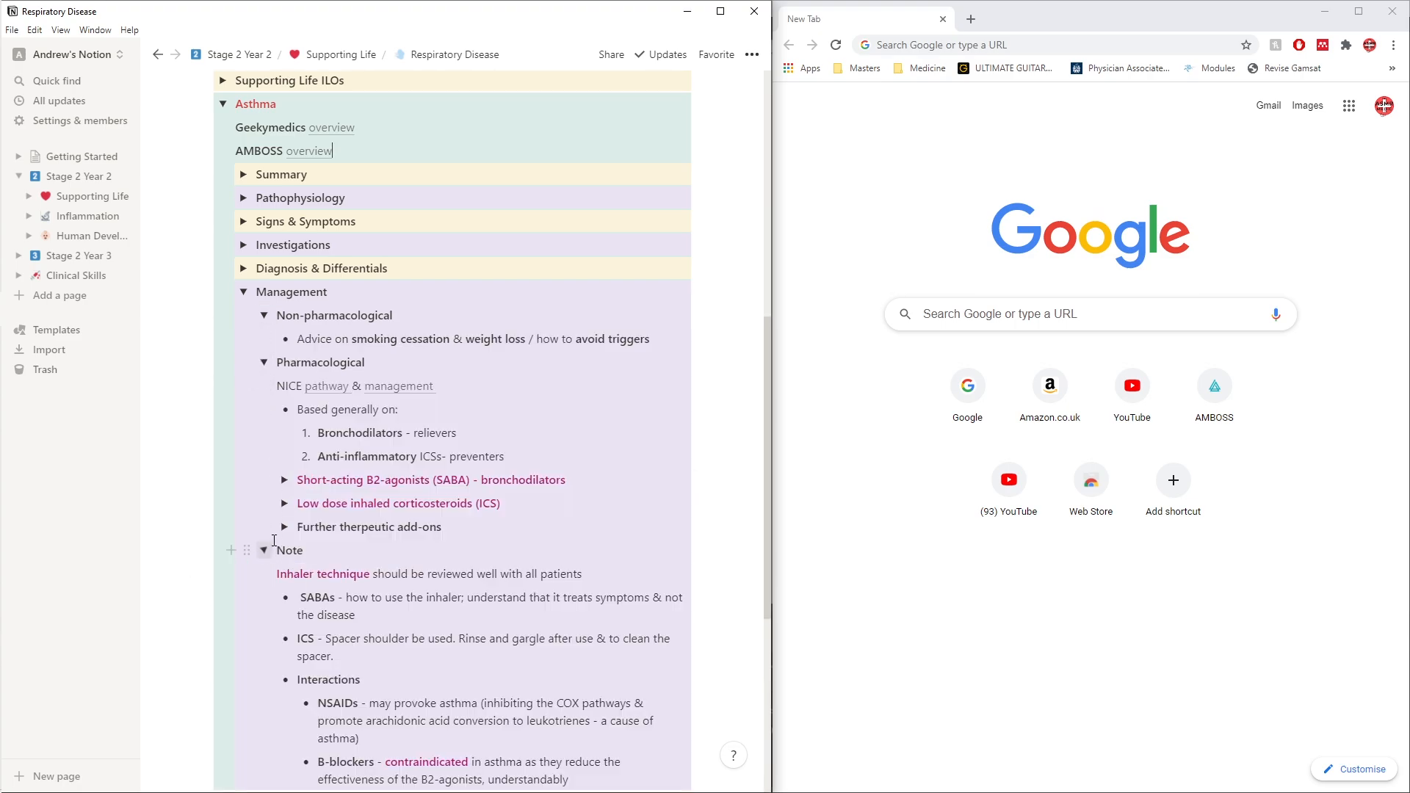
scroll(272, 558, "down", 2)
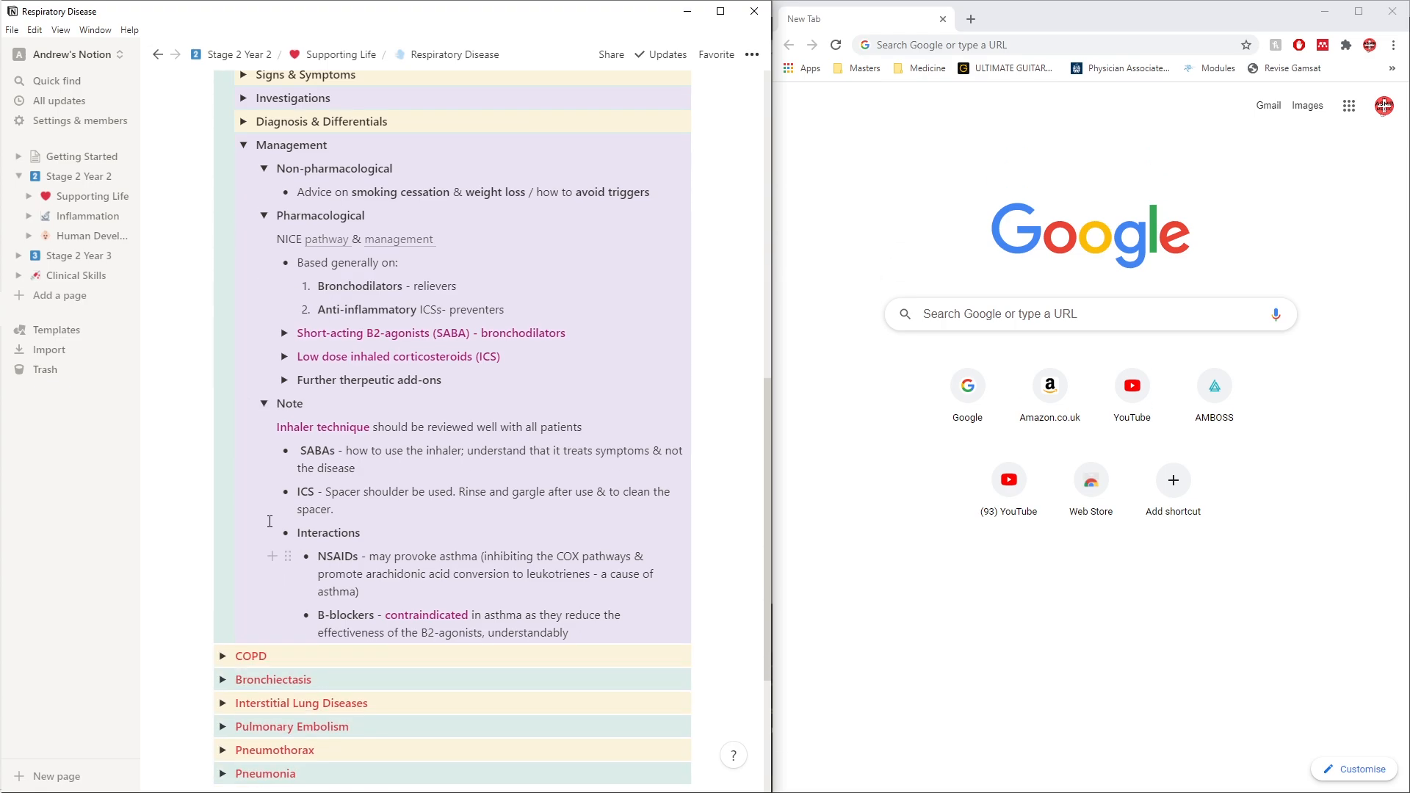
left_click(264, 404)
left_click(263, 215)
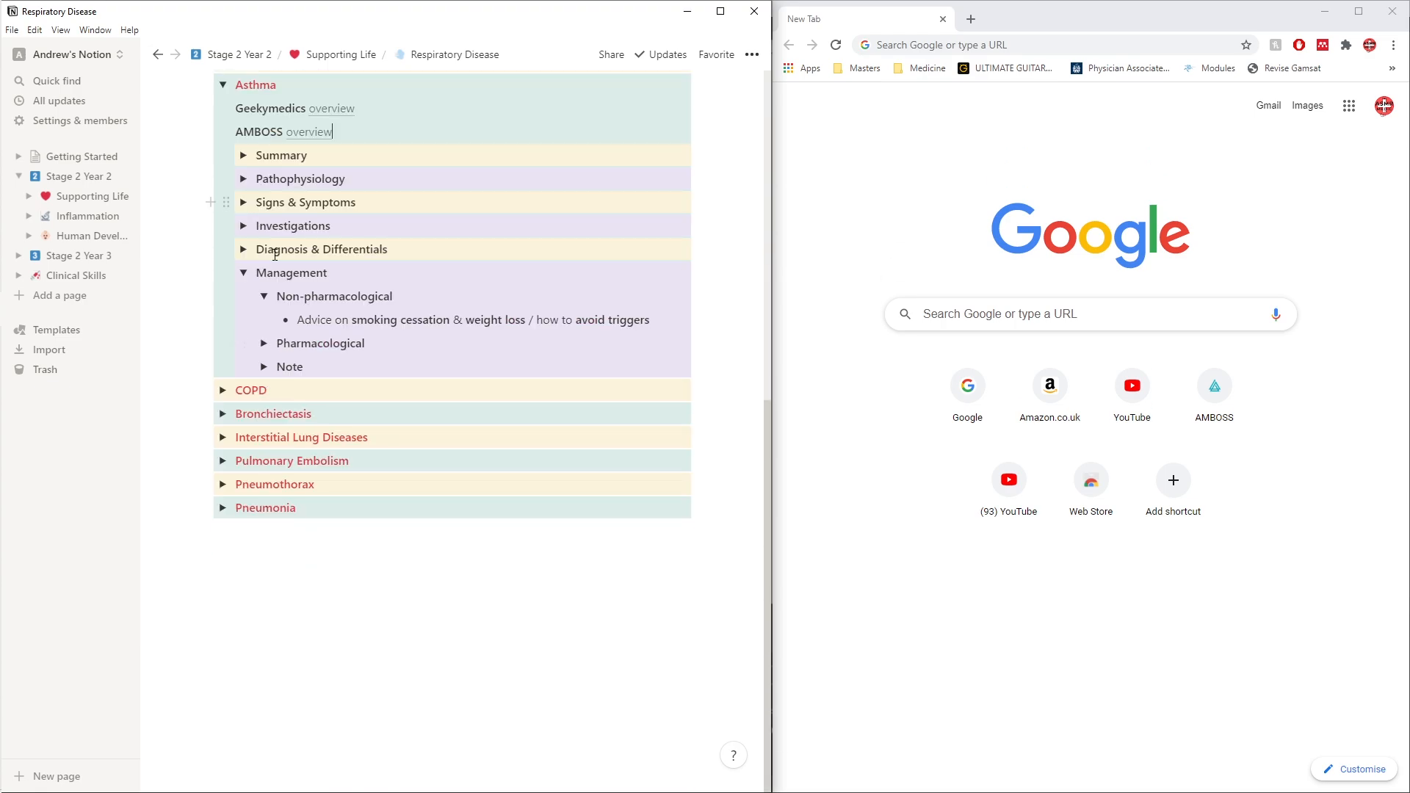
left_click(262, 291)
left_click(240, 297)
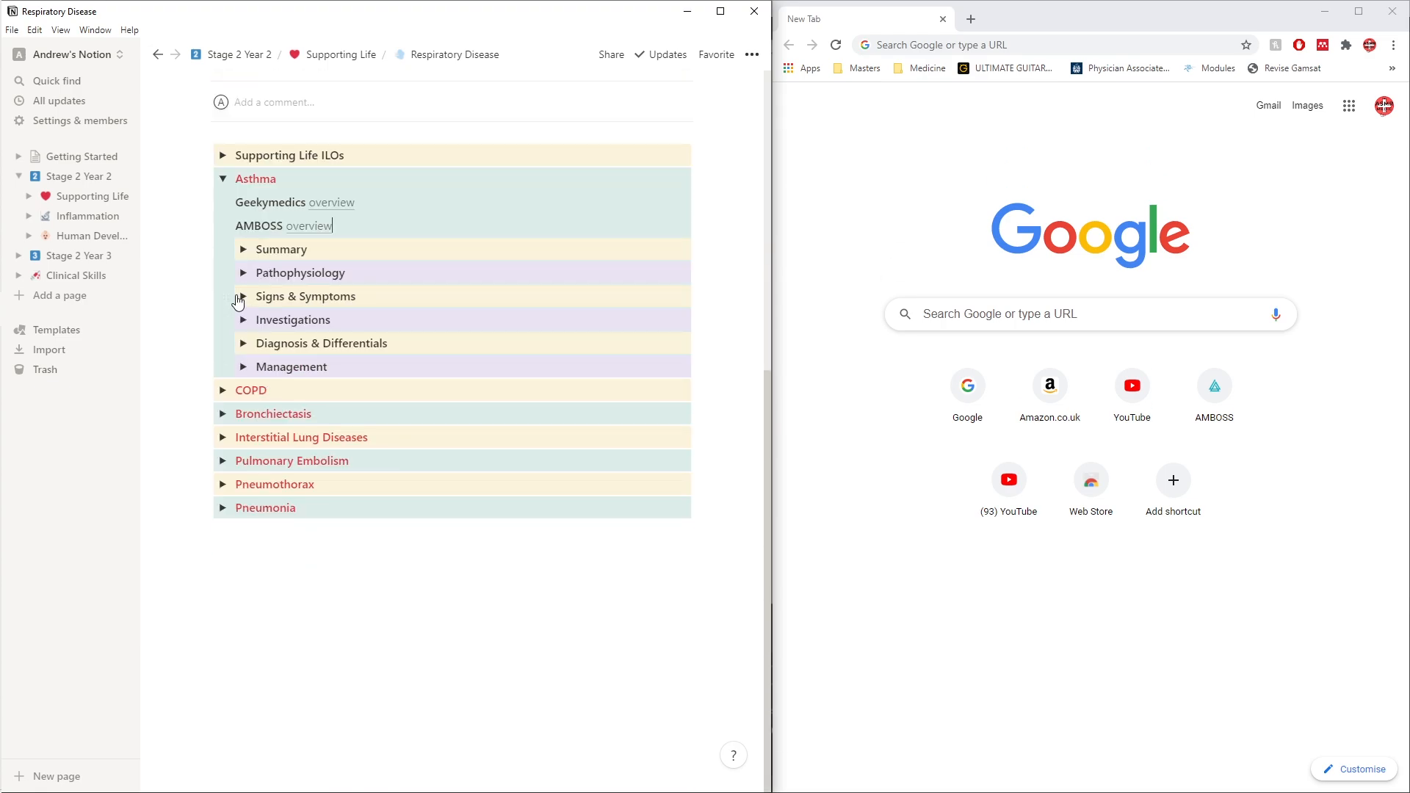
Expand the Interstitial Lung Diseases section and look through its nested headings
scroll(288, 437, "up", 2)
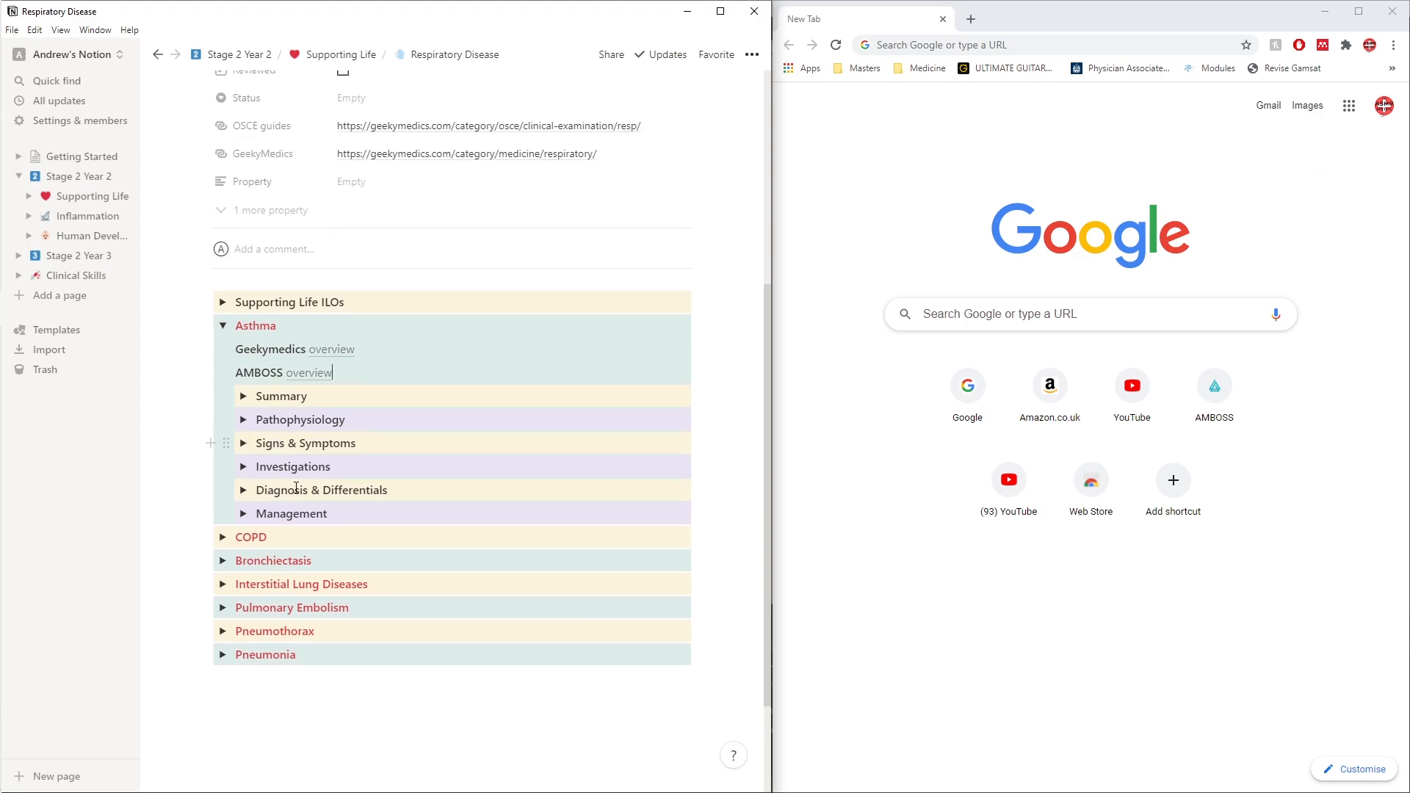
left_click(223, 584)
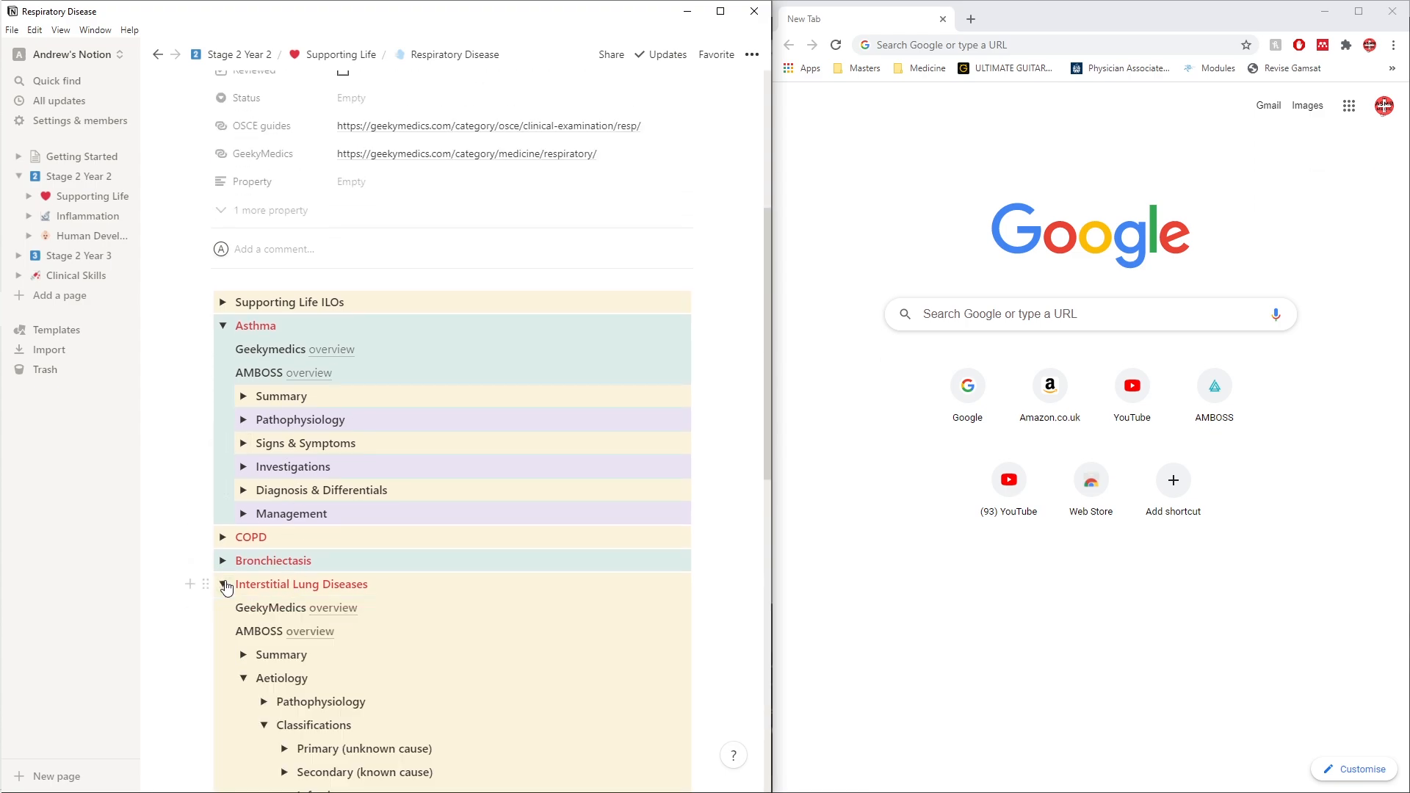
scroll(226, 585, "down", 6)
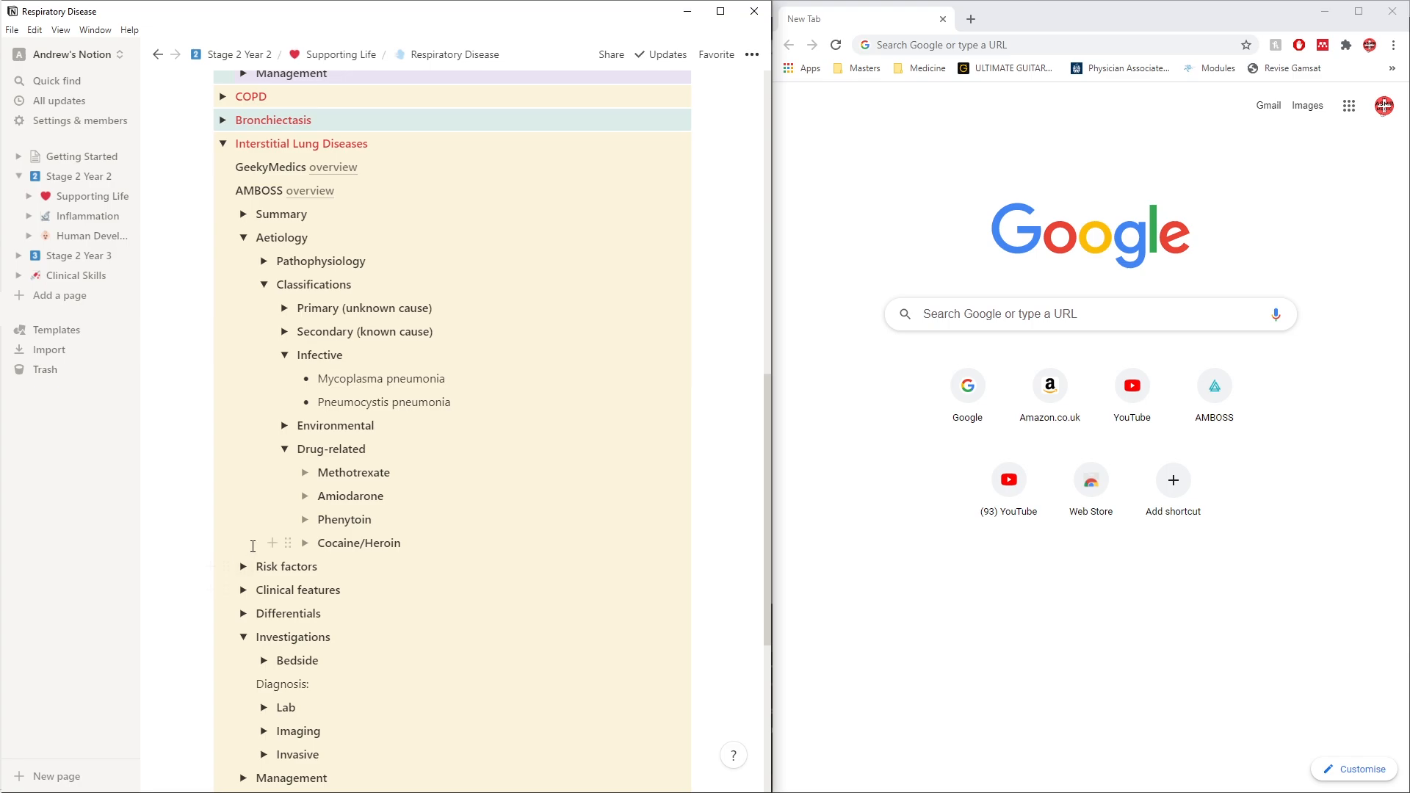
scroll(250, 548, "down", 5)
scroll(253, 546, "up", 7)
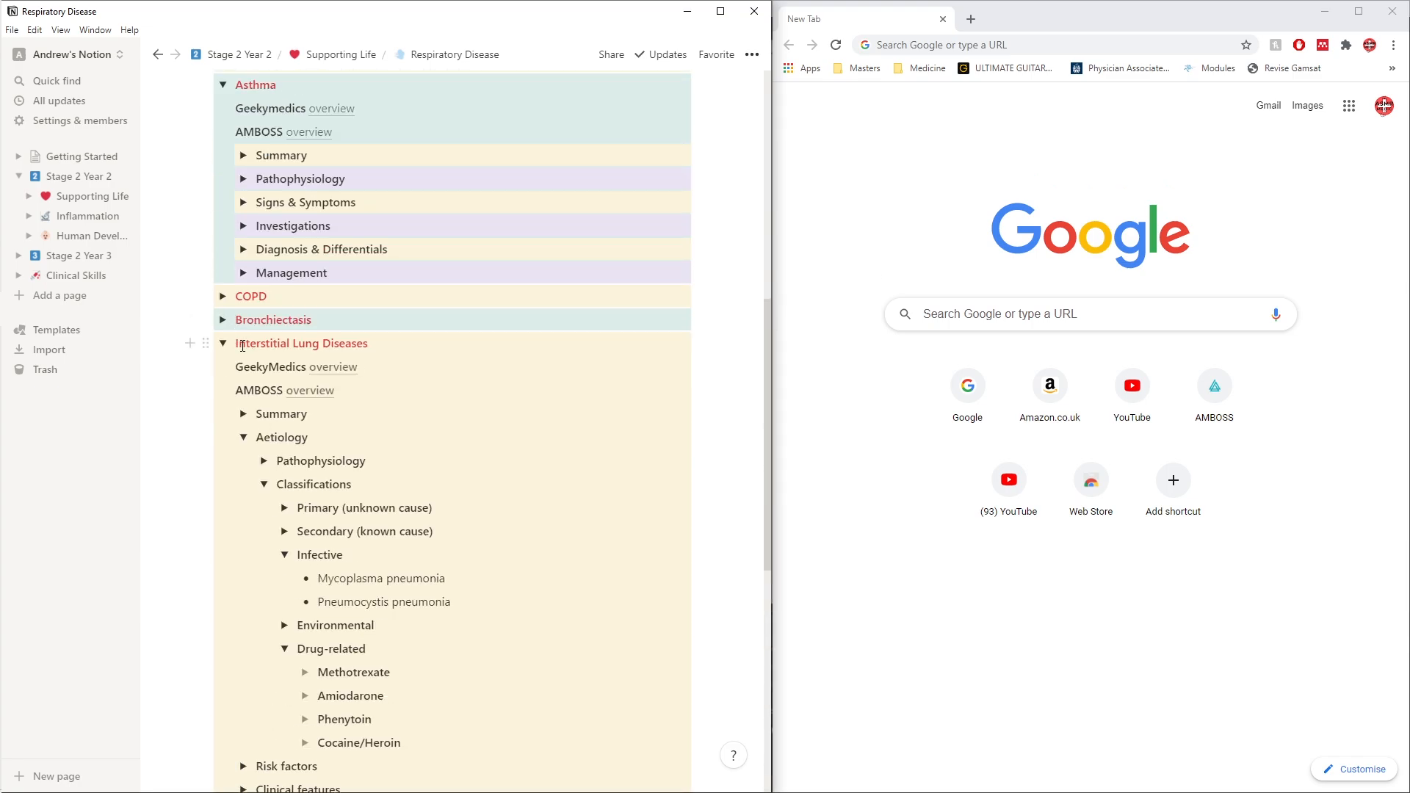
scroll(210, 410, "down", 4)
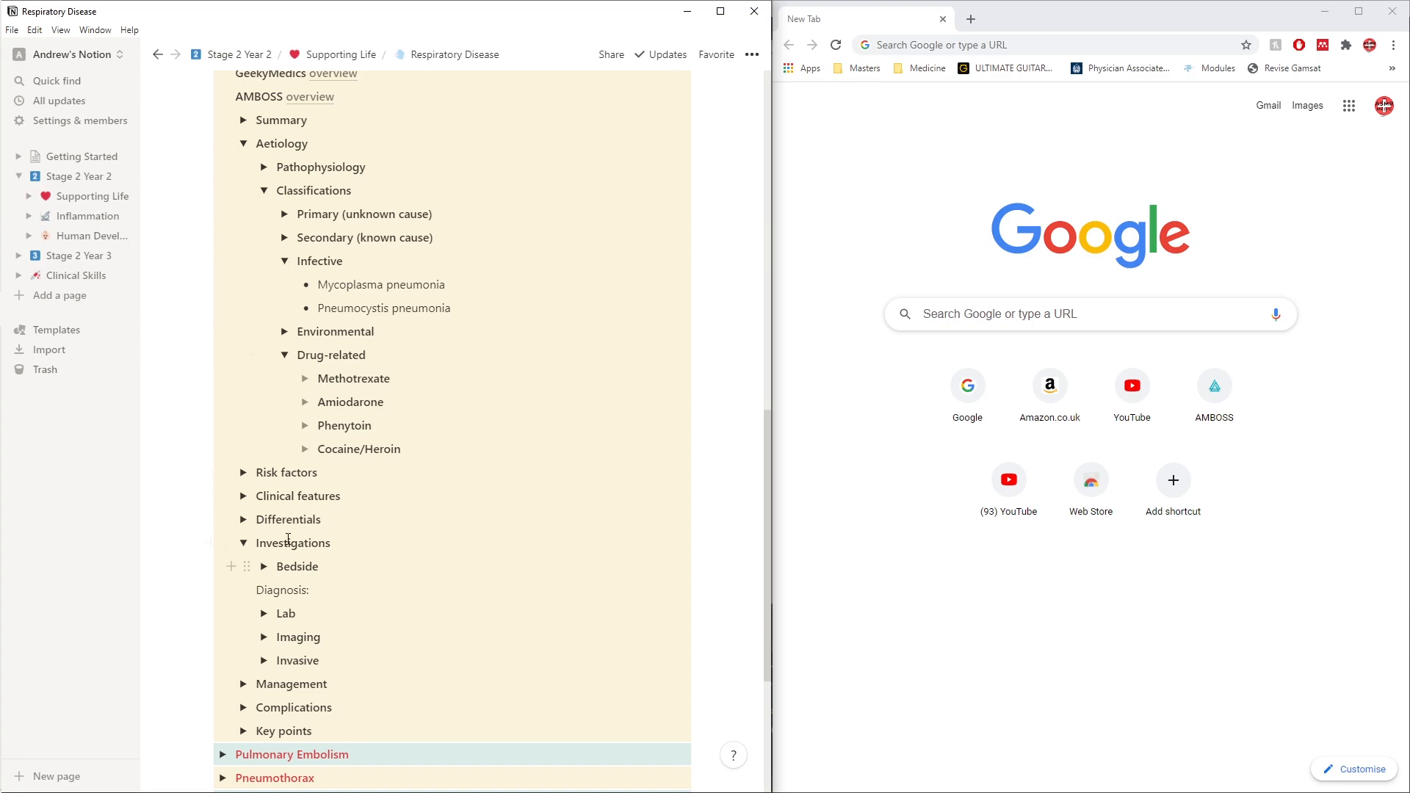
Expand the Differentials under Interstitial Lung Diseases and check its COPD and Bronchiectasis entries, collapsing both entries again
left_click(243, 519)
scroll(282, 502, "down", 2)
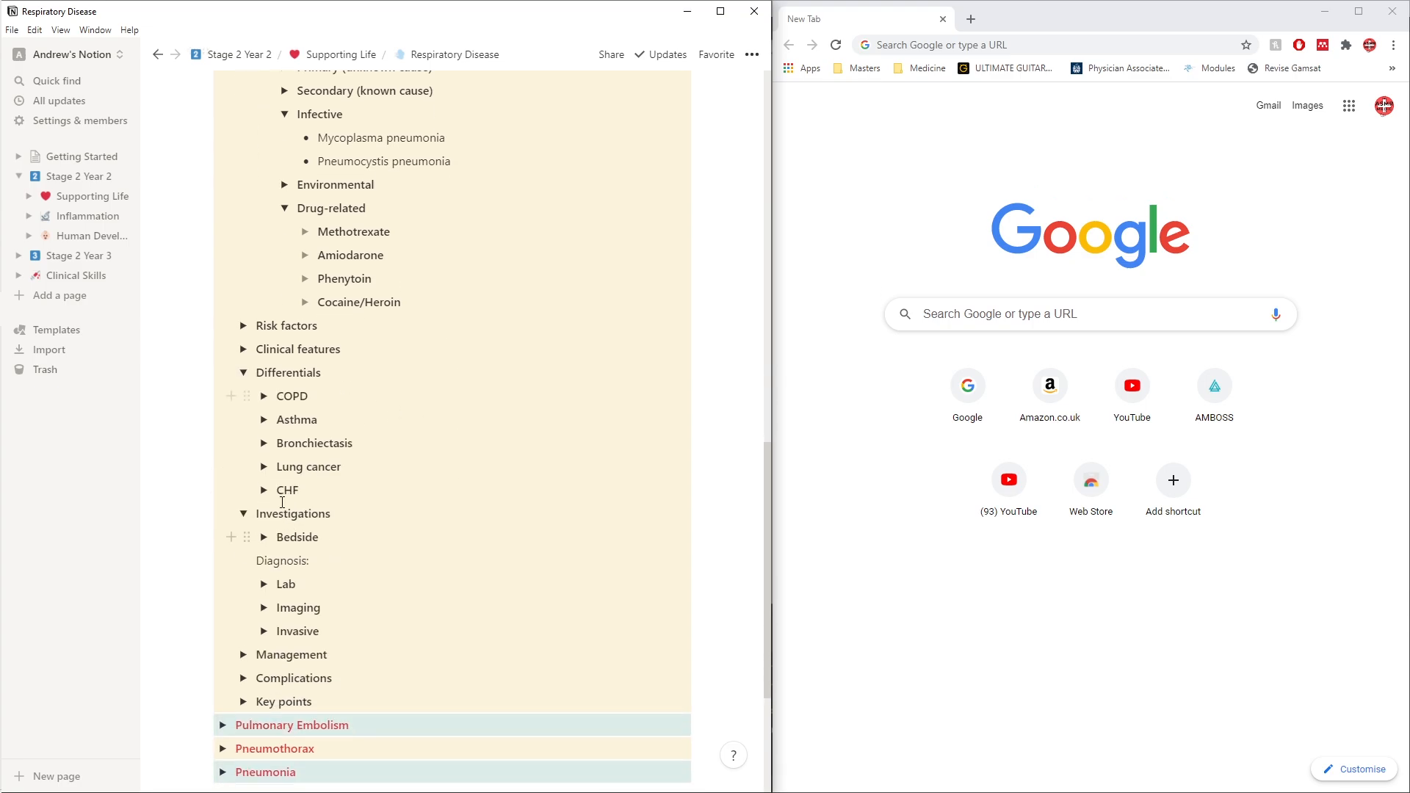
left_click(264, 443)
left_click(263, 396)
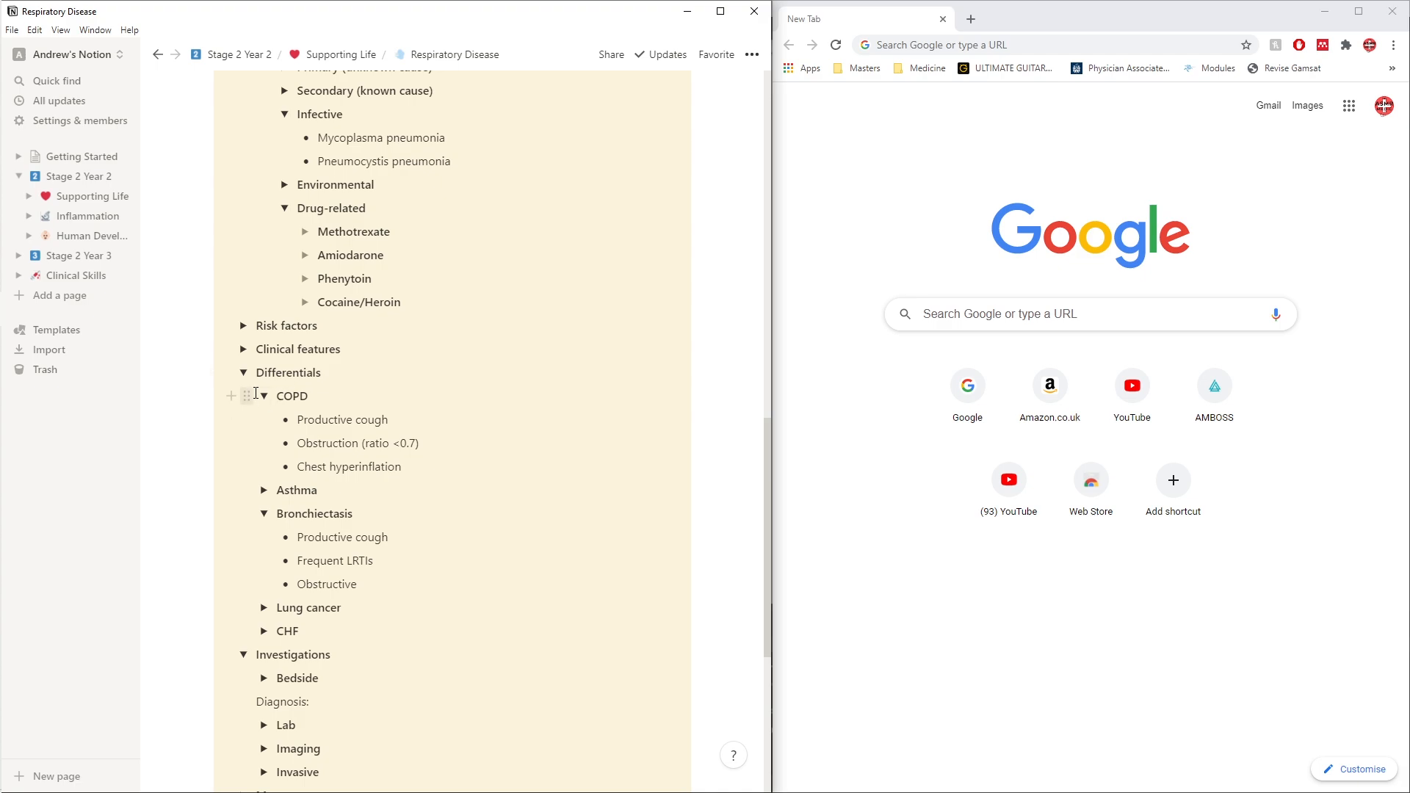
left_click(264, 396)
left_click(263, 443)
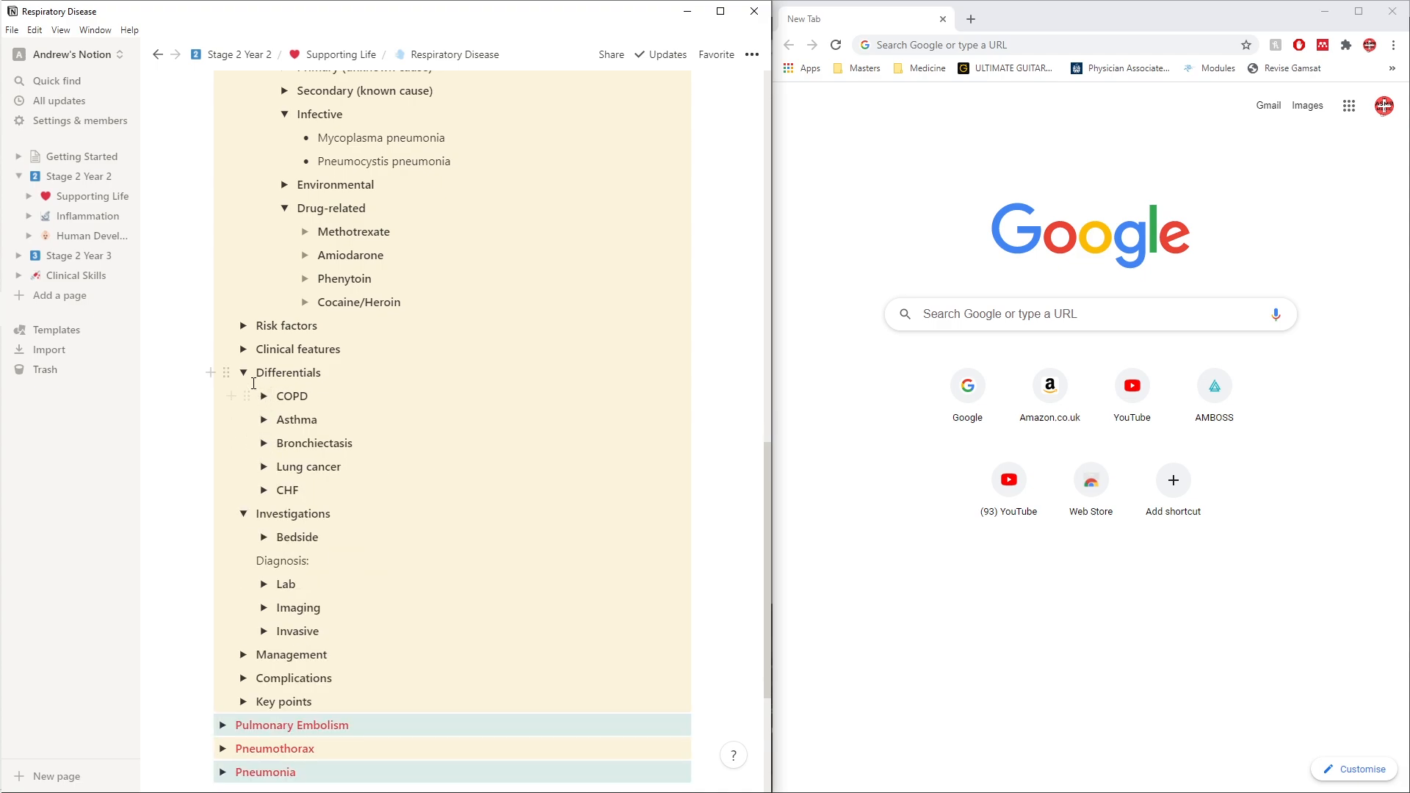
Expand Clinical features under Interstitial Lung Diseases, including the nested Symptoms and Connective tissue symptoms lists
left_click(243, 348)
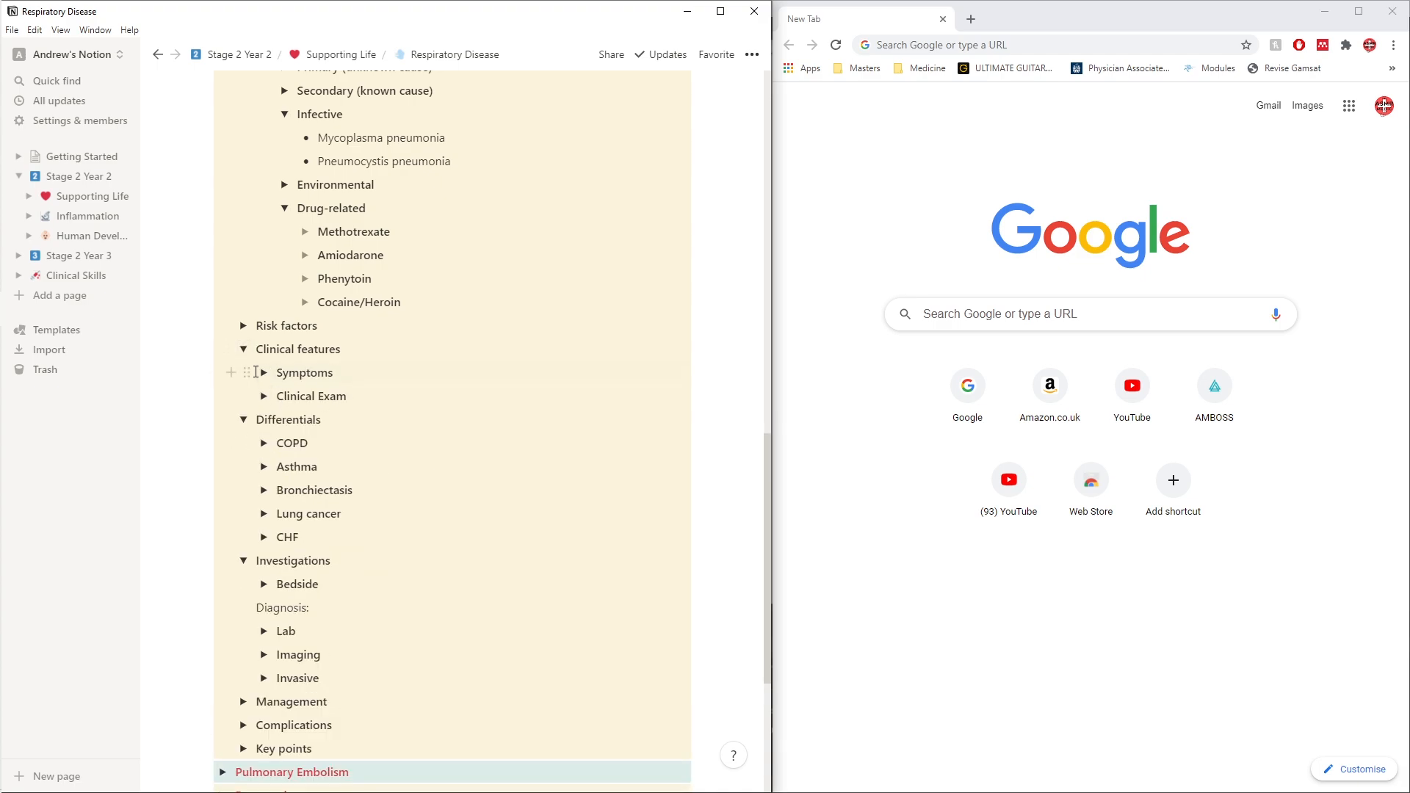
left_click(263, 373)
left_click(285, 466)
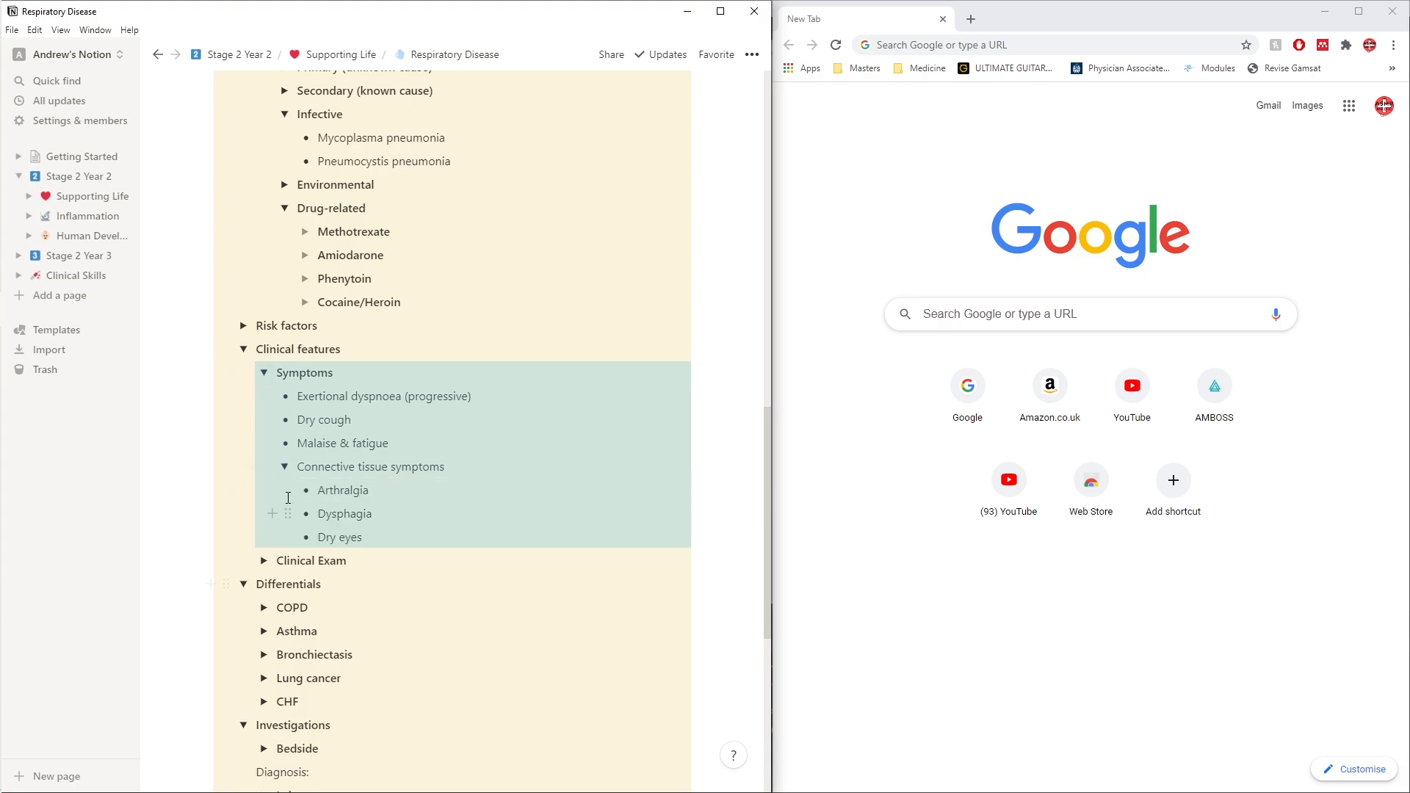
left_click(272, 513)
key("Escape")
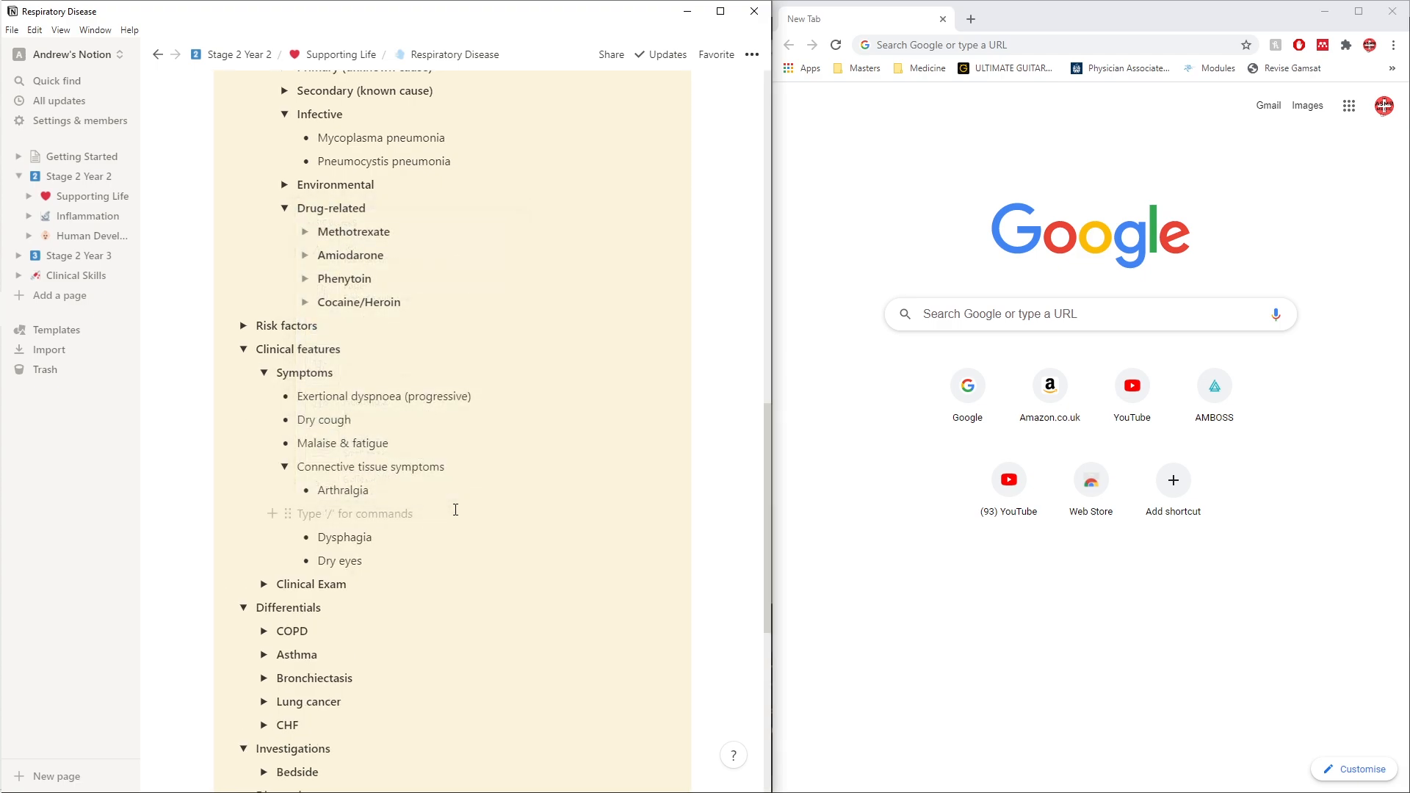
key("BackSpace")
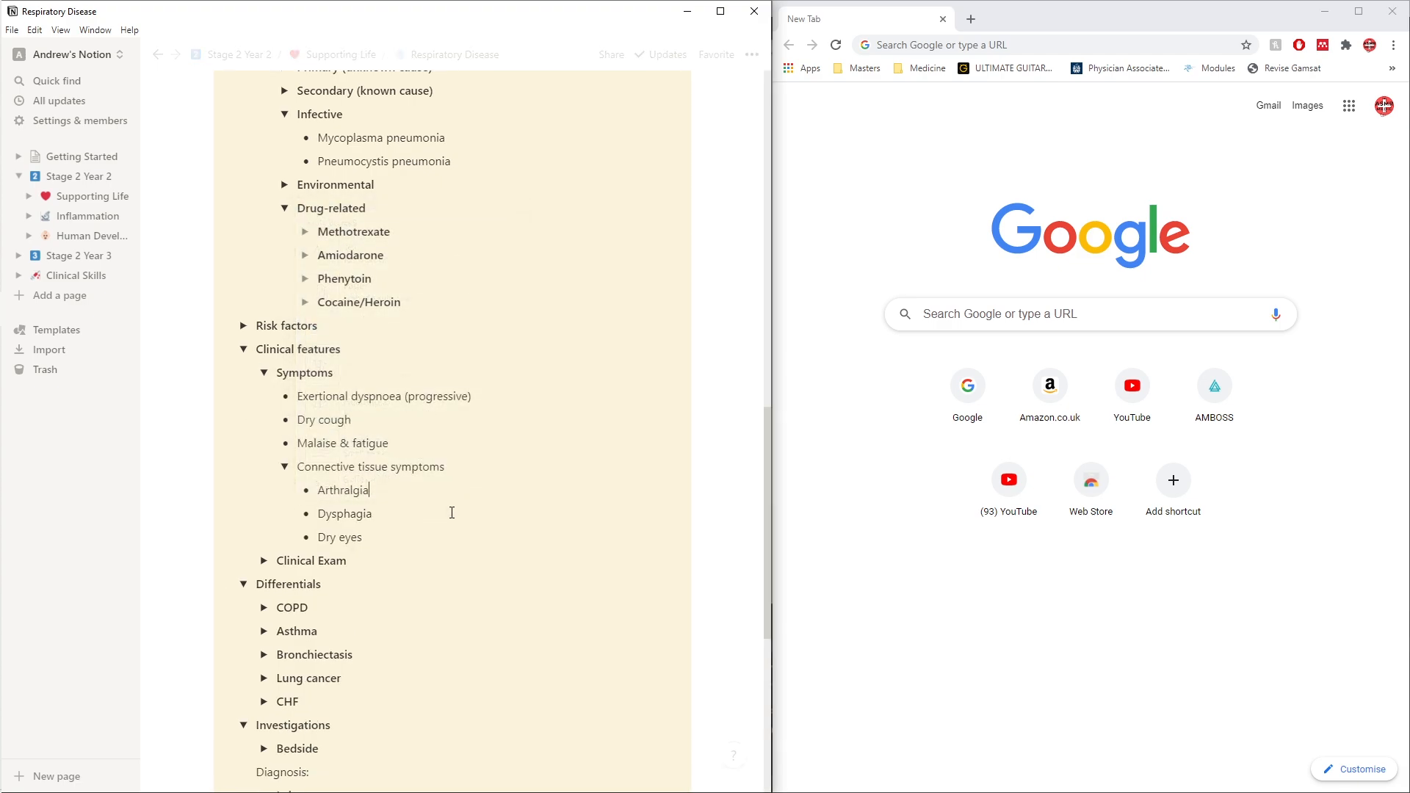
Look through Clinical Exam and Risk factors under Interstitial Lung Diseases, collapsing both along with Symptoms and Clinical features
left_click(264, 561)
scroll(284, 566, "down", 1)
scroll(369, 427, "down", 5)
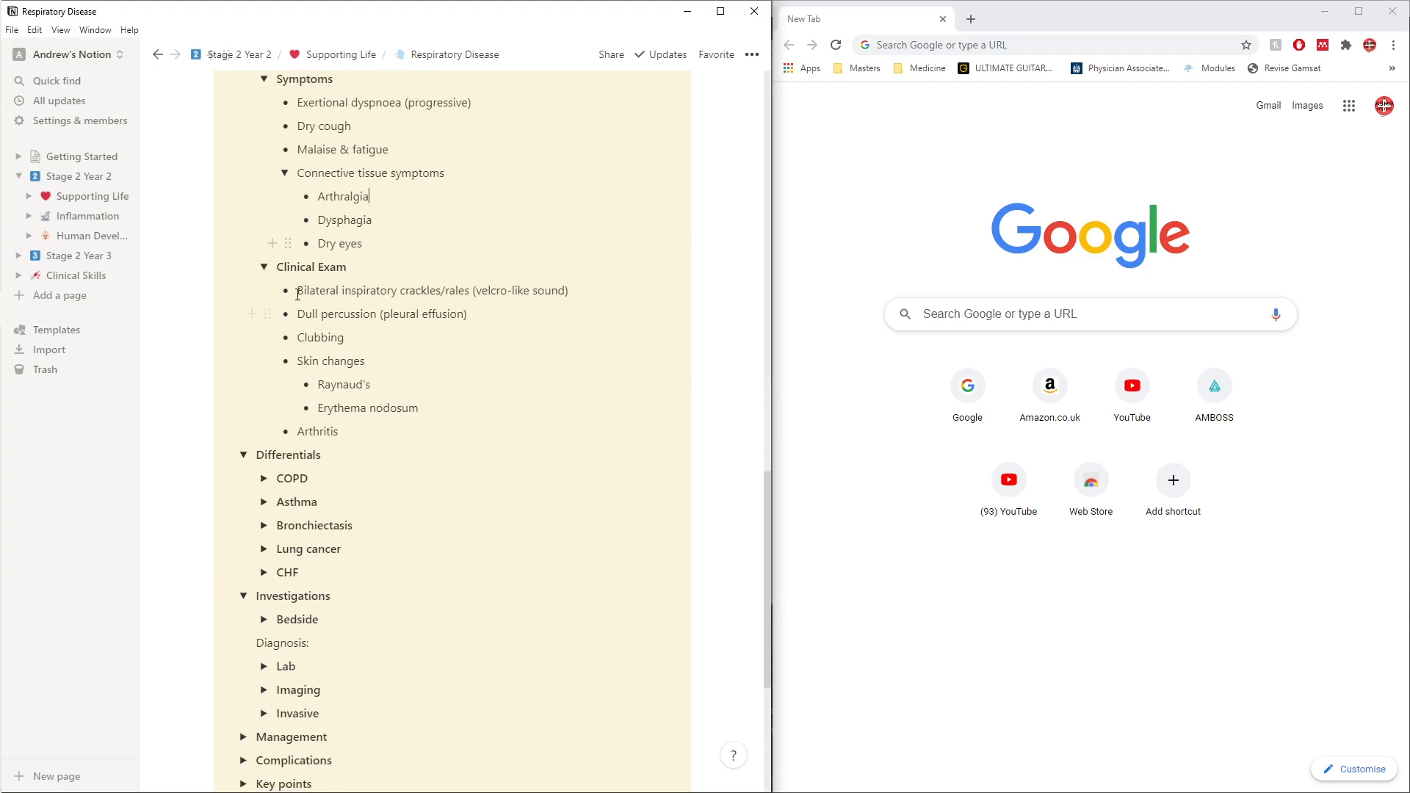
left_click(265, 269)
scroll(266, 273, "up", 6)
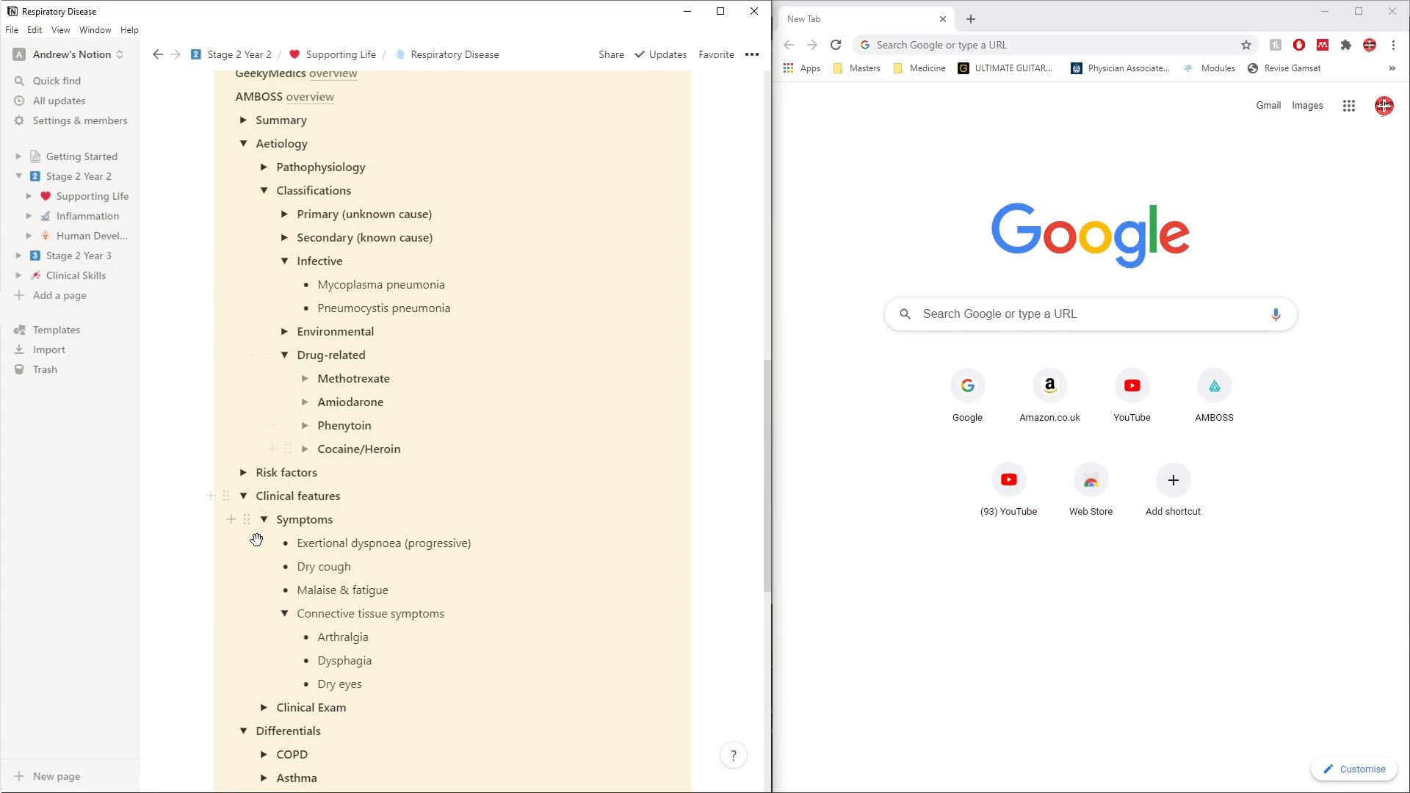
left_click(263, 520)
left_click(243, 496)
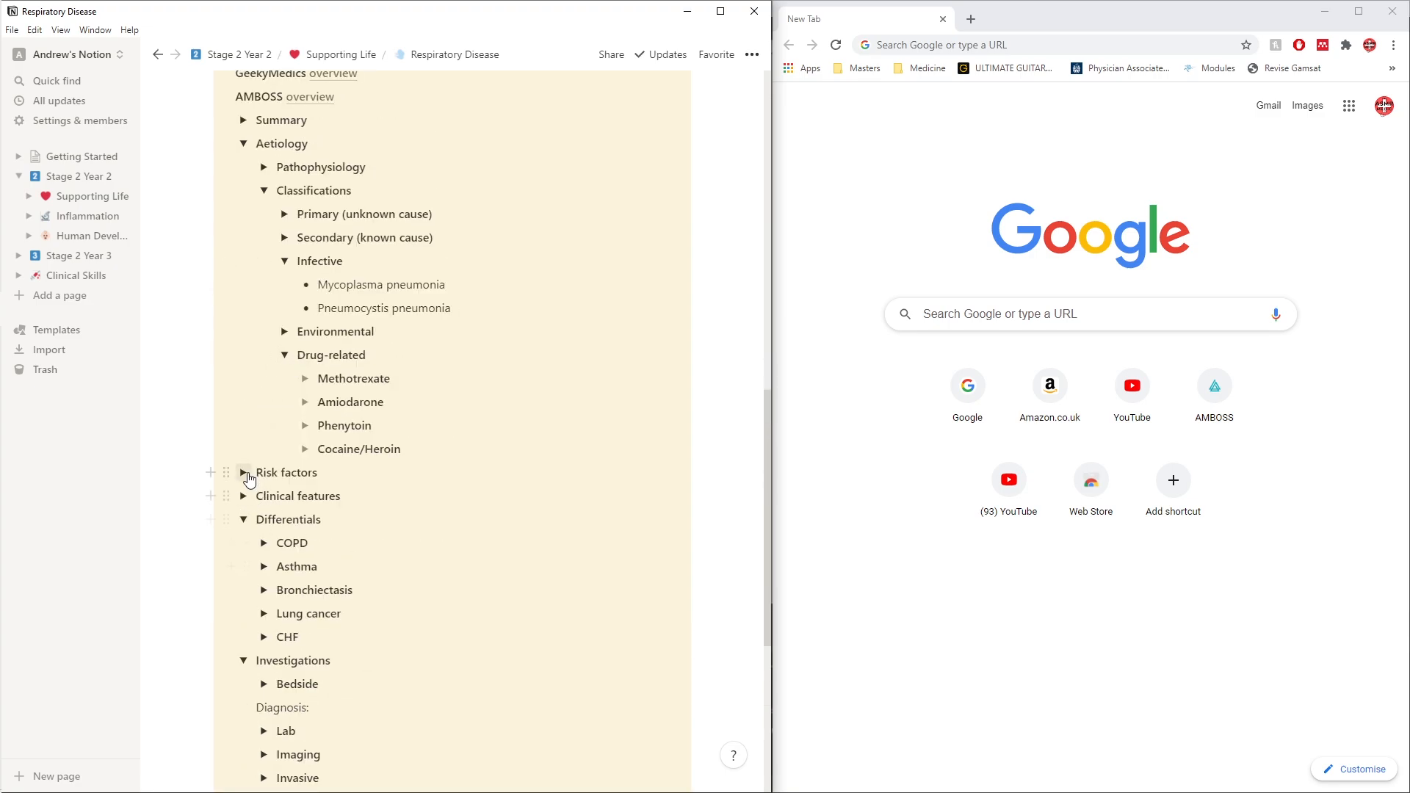
left_click(243, 472)
left_click(243, 473)
Examine the Bedside, Lab, Imaging and Invasive parts of the Investigations section, including the CXR images and High-res CT notes
scroll(488, 503, "down", 5)
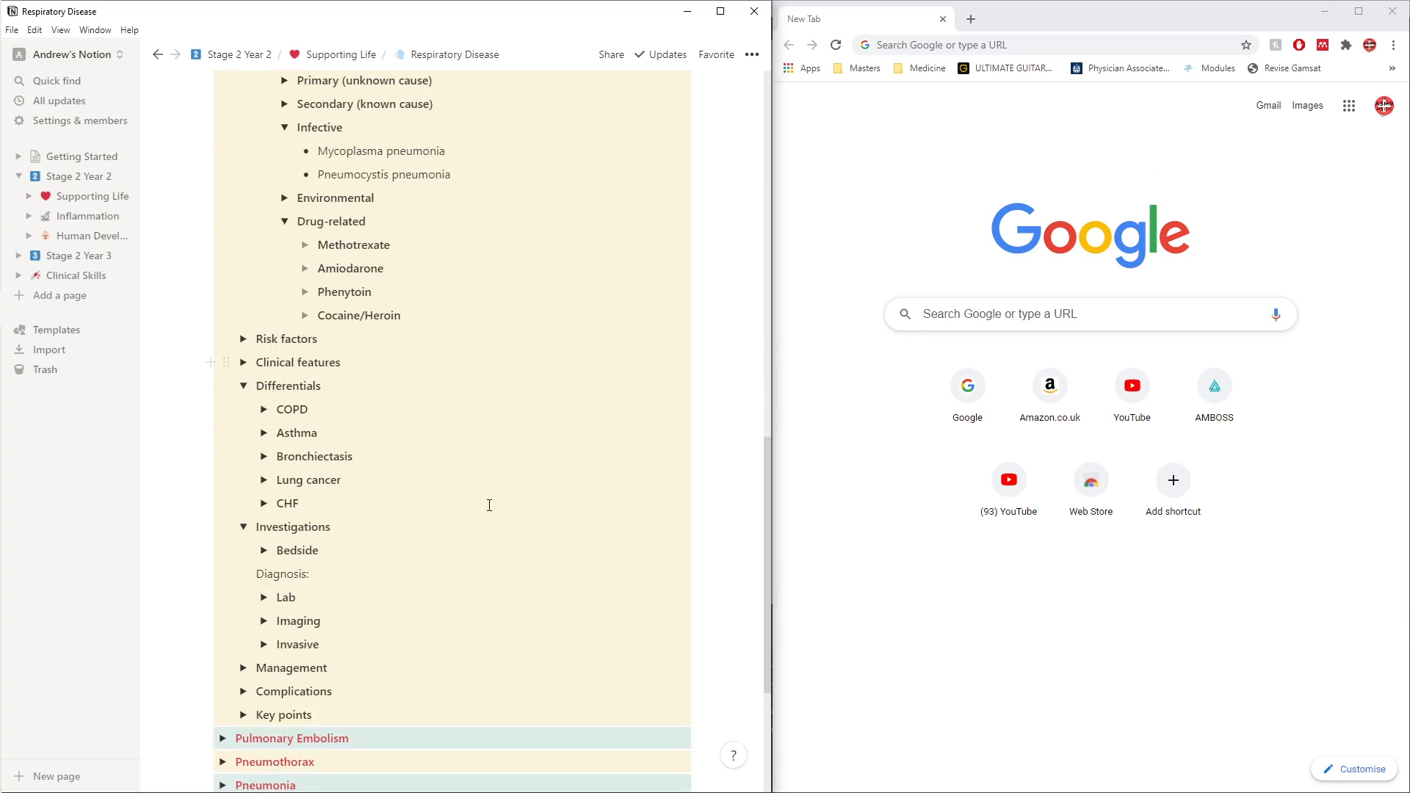
left_click(264, 343)
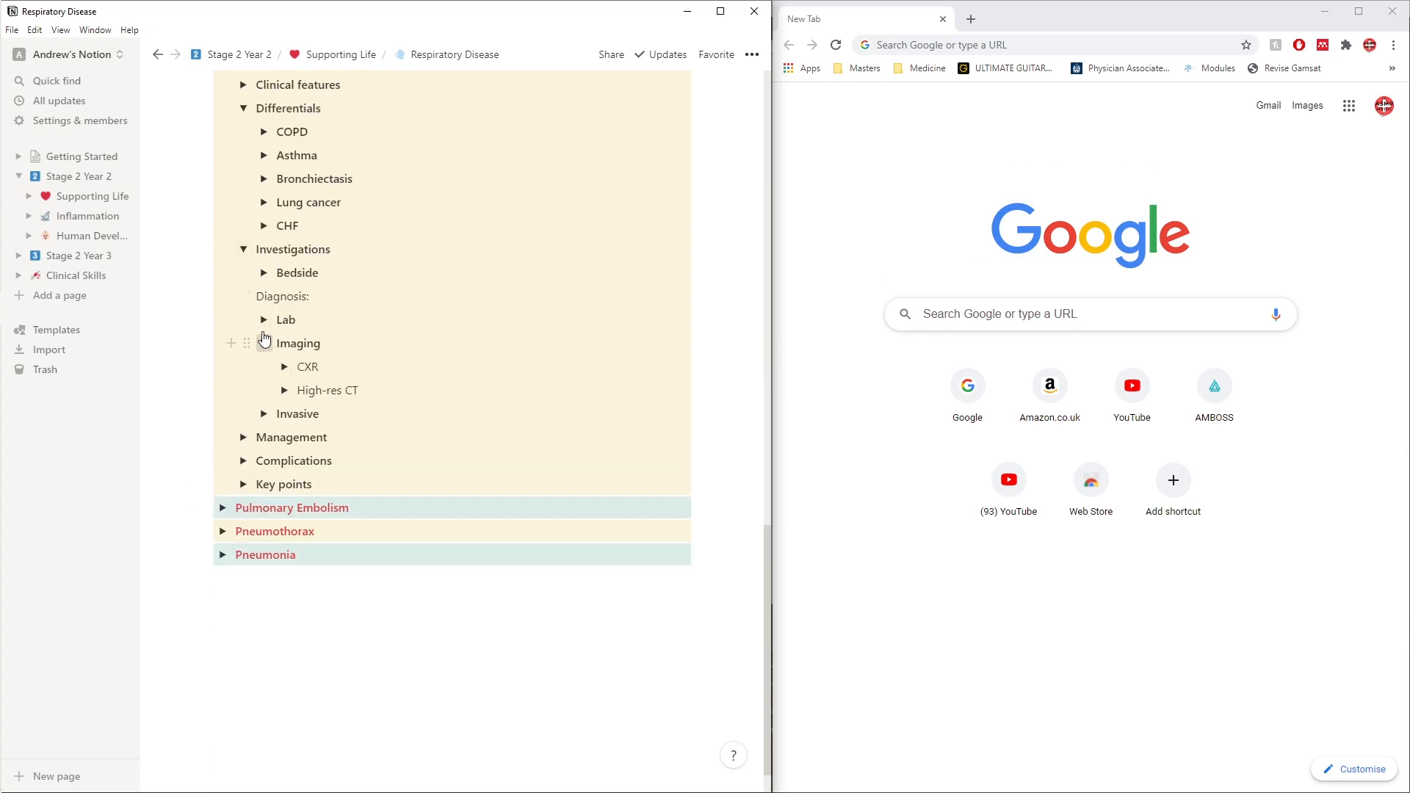
left_click(264, 321)
left_click(264, 273)
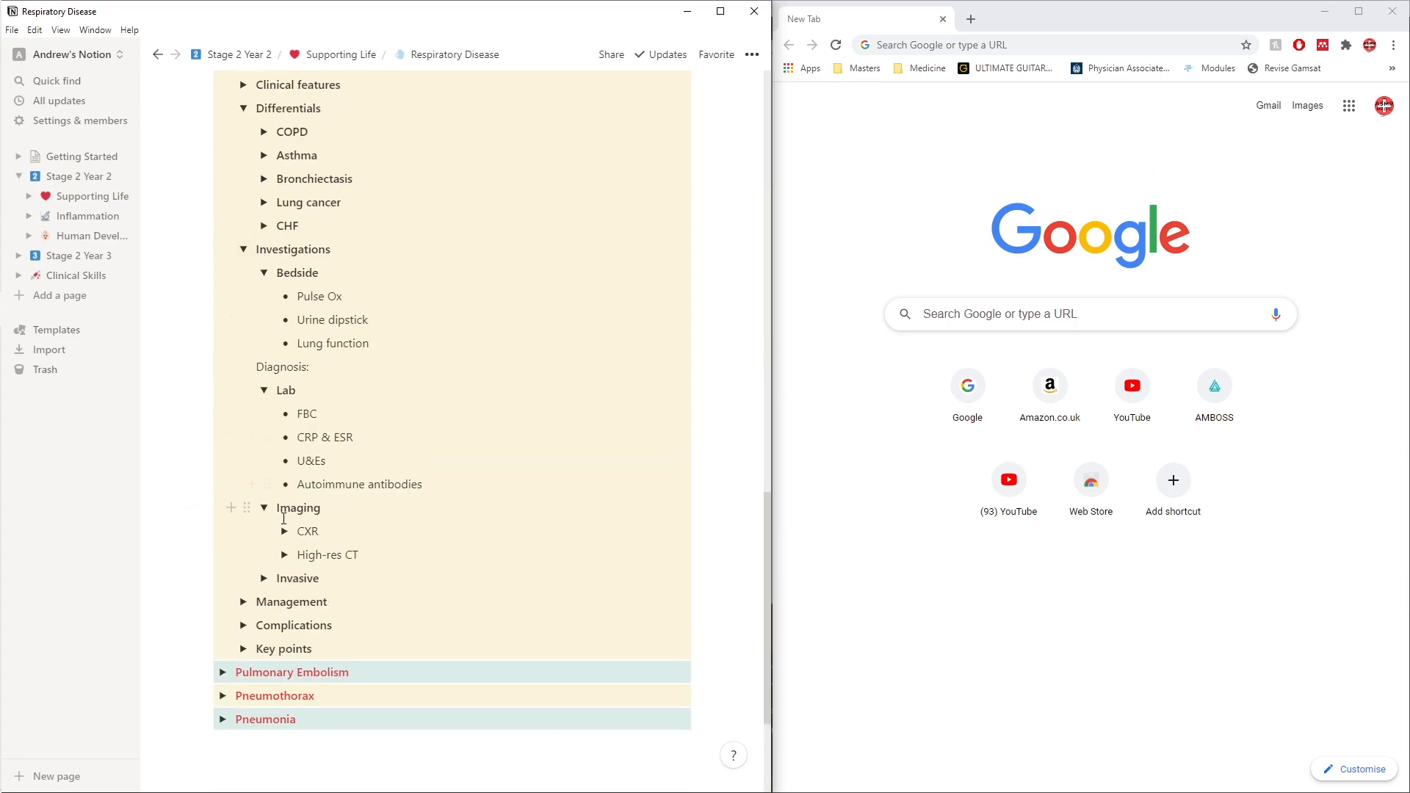
left_click(284, 531)
scroll(431, 534, "down", 5)
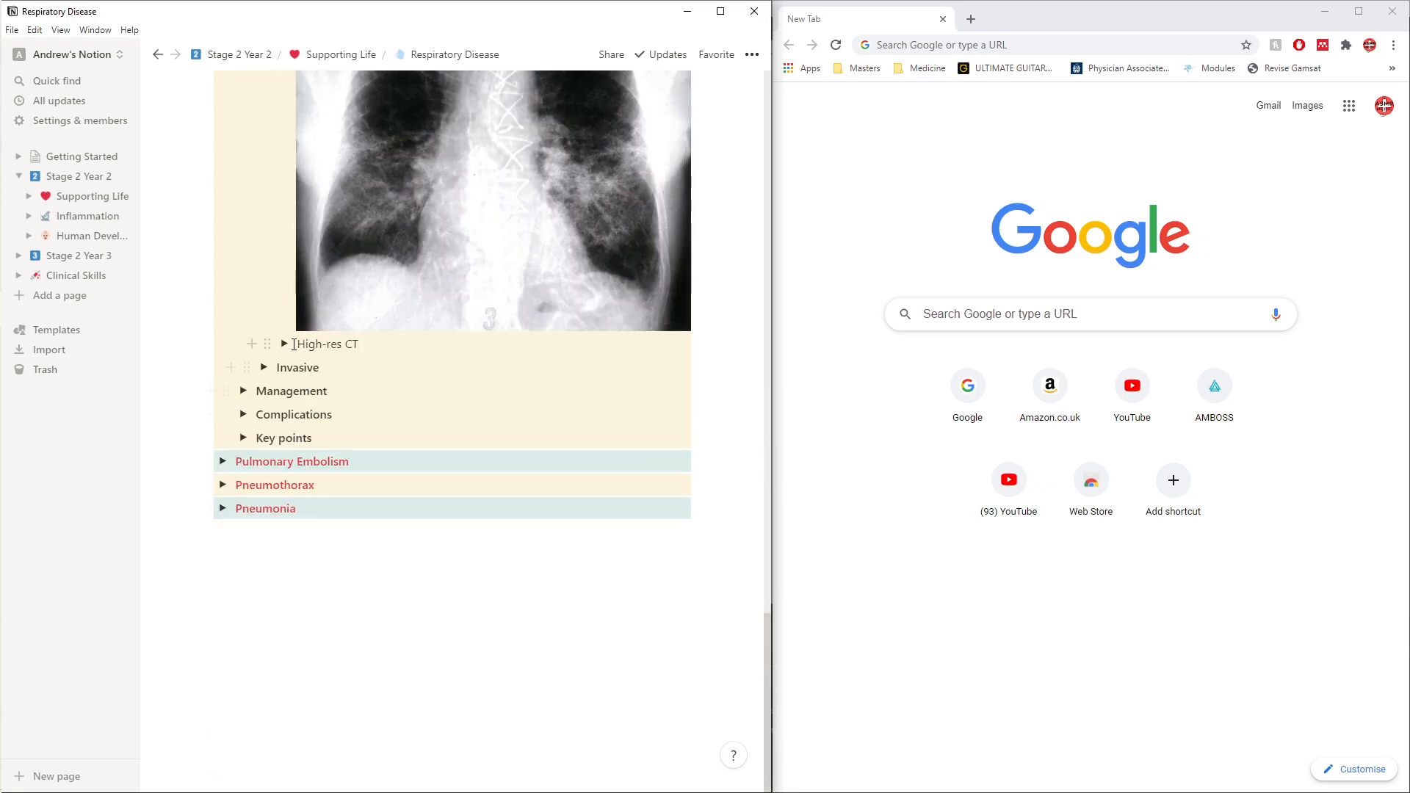
left_click(285, 344)
scroll(391, 416, "down", 1)
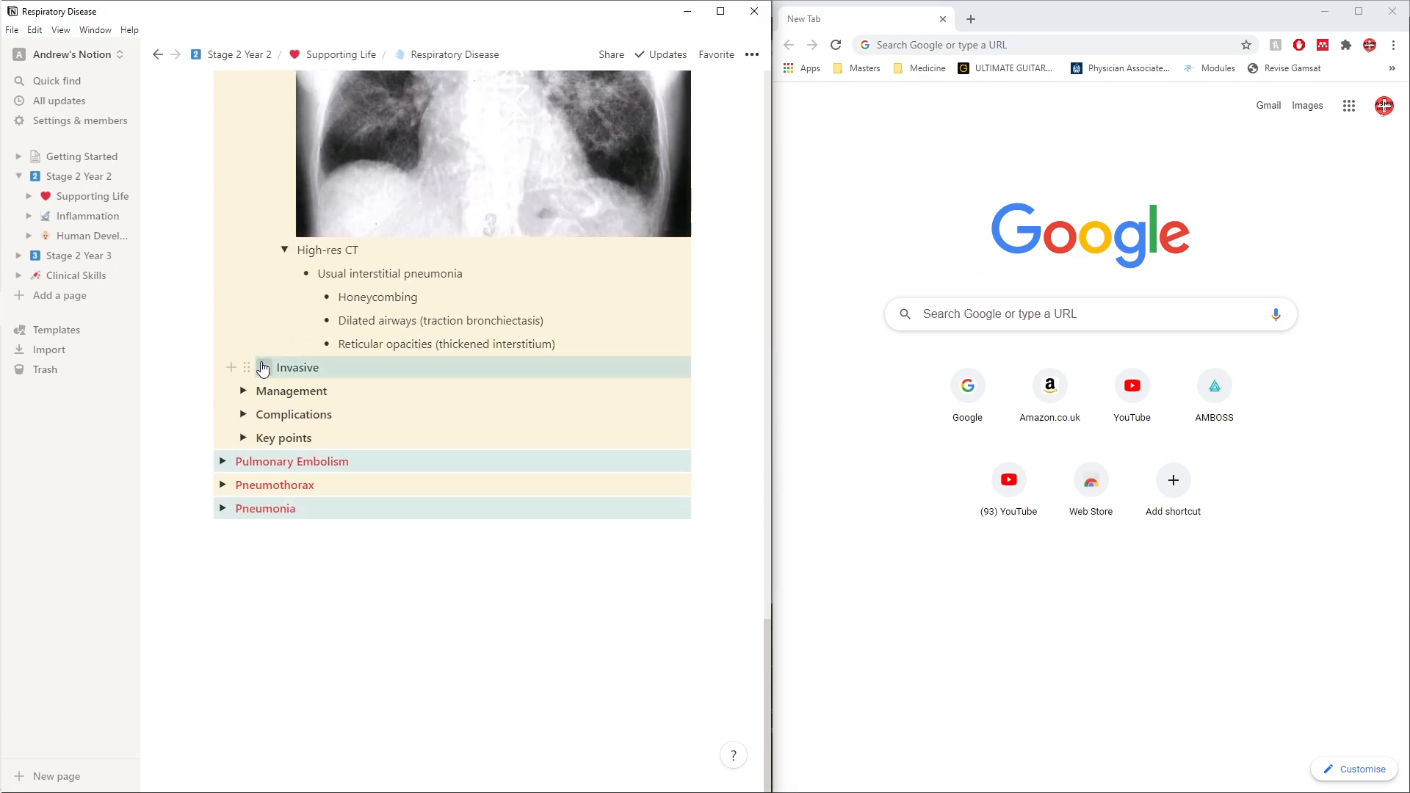
left_click(264, 367)
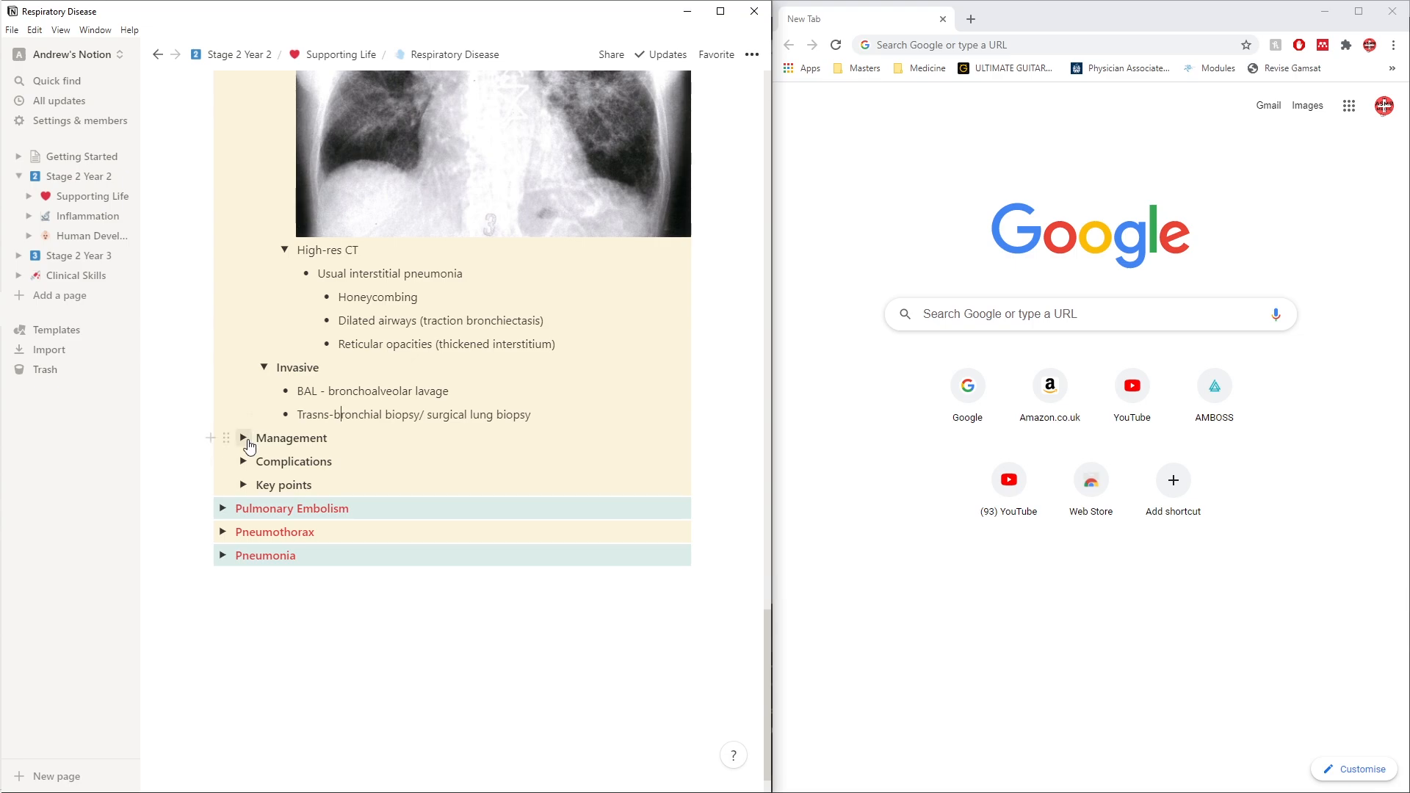
Review the Conservative and Medical parts of Management under Interstitial Lung Diseases and collapse the whole section
left_click(243, 437)
scroll(529, 488, "down", 1)
left_click(263, 367)
left_click(263, 485)
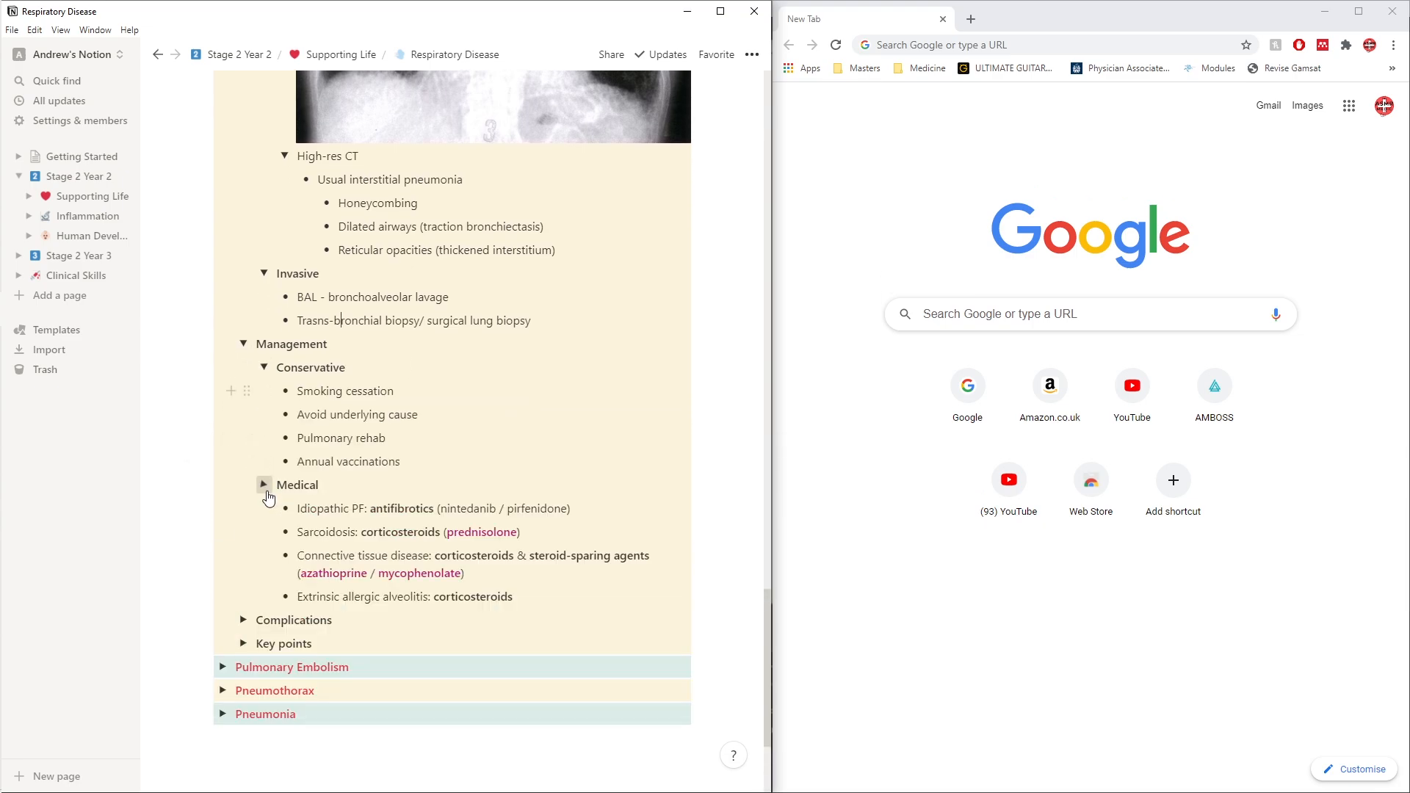
left_click(263, 367)
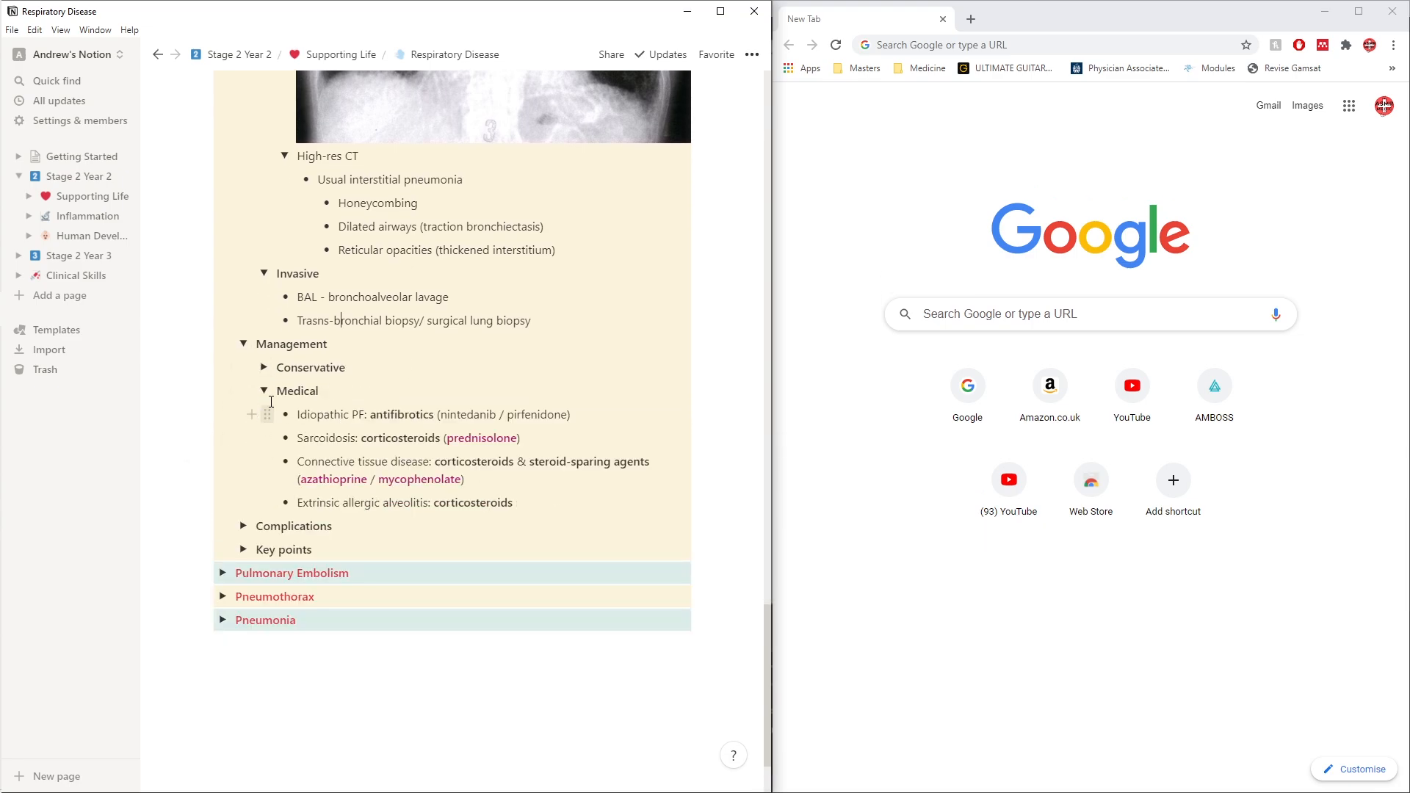
left_click(263, 390)
left_click(243, 344)
Collapse the CXR, Imaging, Lab and Bedside toggles and the Investigations section that contains them
scroll(287, 549, "up", 15)
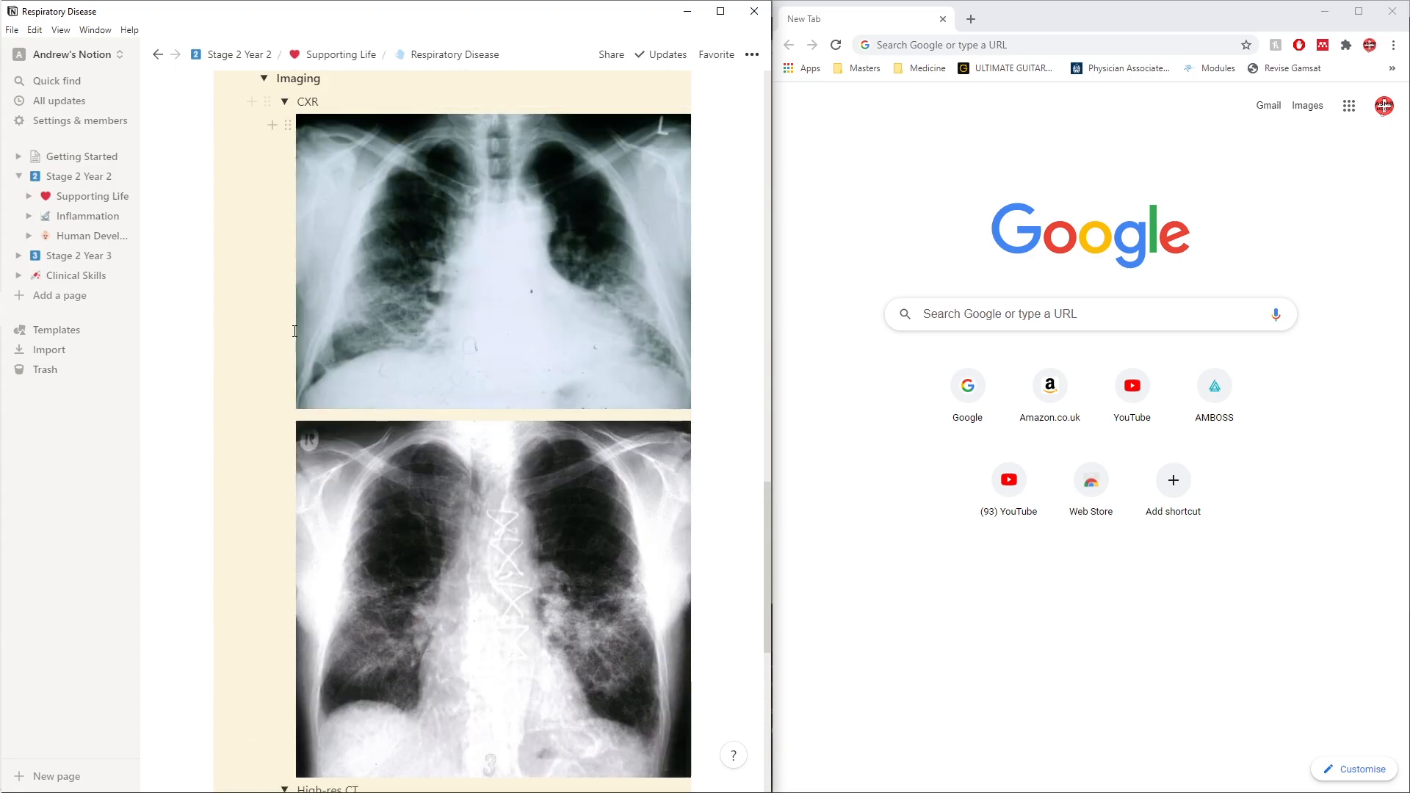
left_click(285, 542)
left_click(264, 519)
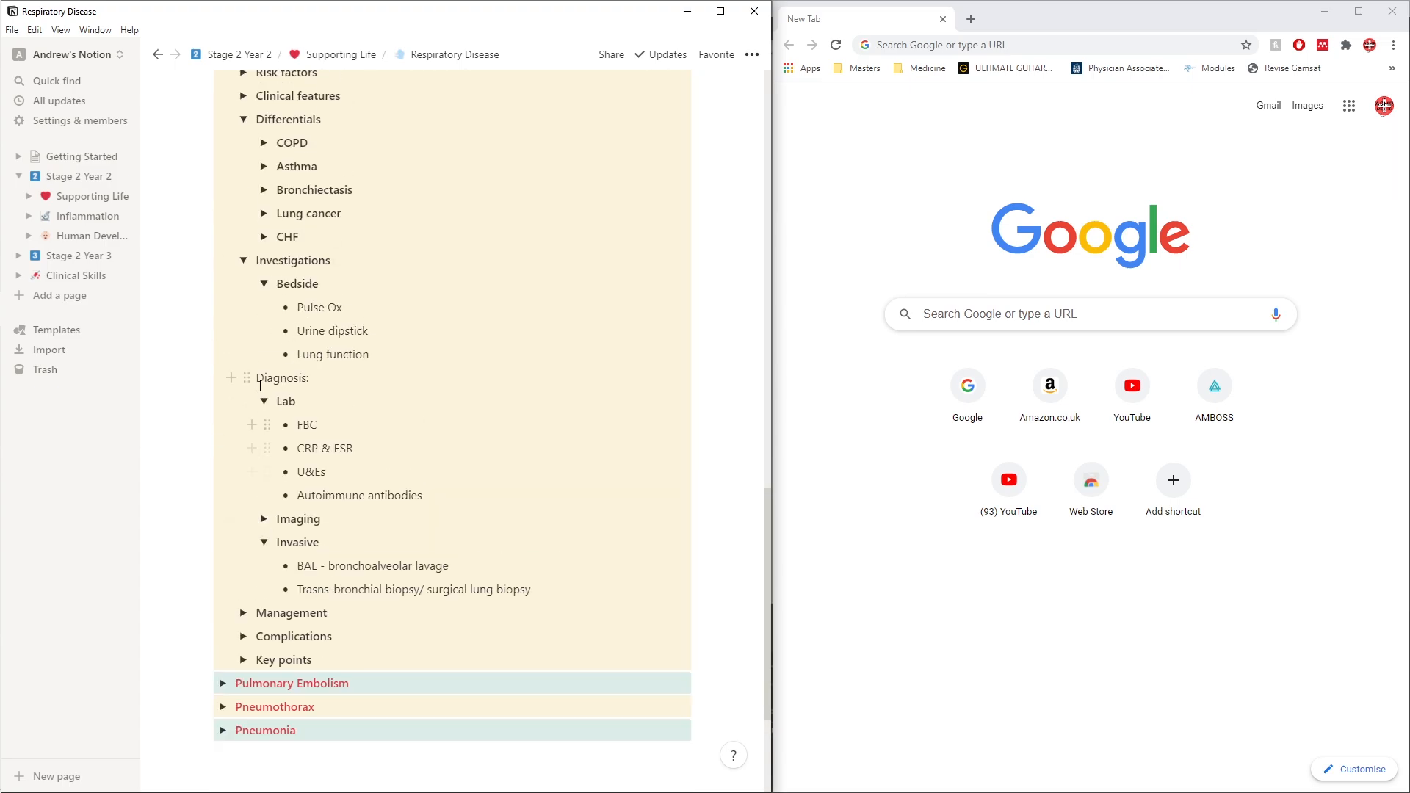
left_click(264, 401)
left_click(260, 287)
left_click(243, 262)
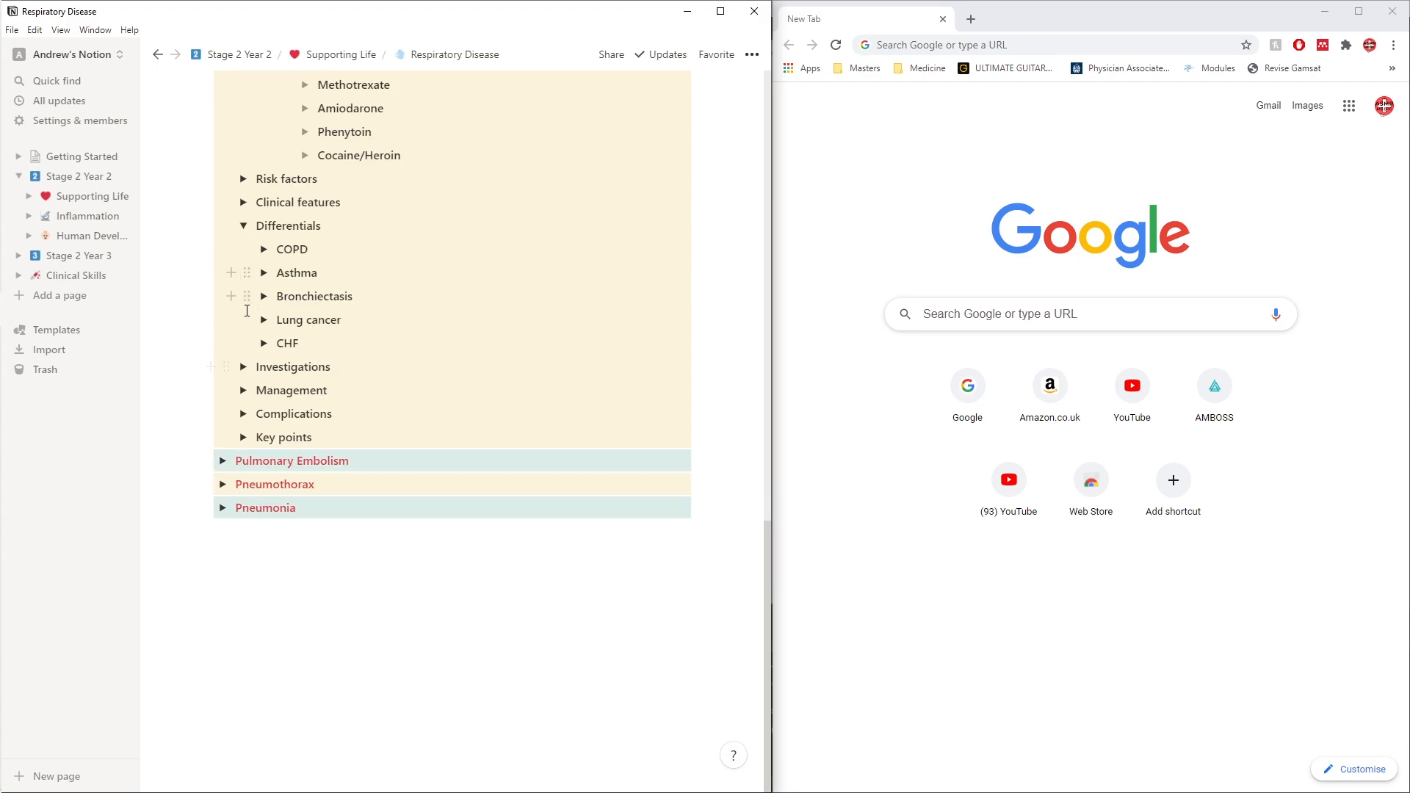
Collapse Differentials, Classifications and Aetiology, as well as the parent Interstitial Lung Diseases section and the Asthma section
left_click(244, 225)
scroll(242, 233, "up", 6)
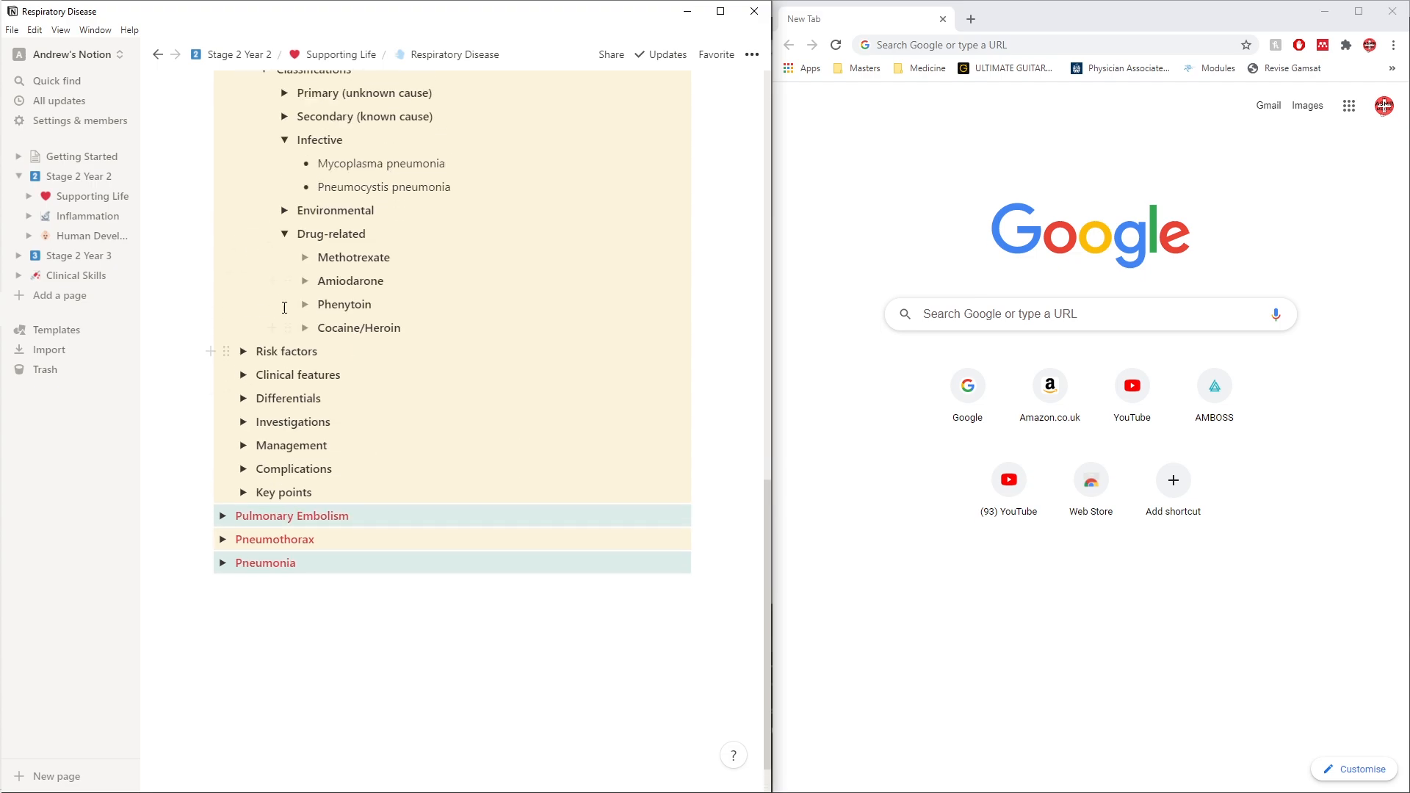
left_click(264, 456)
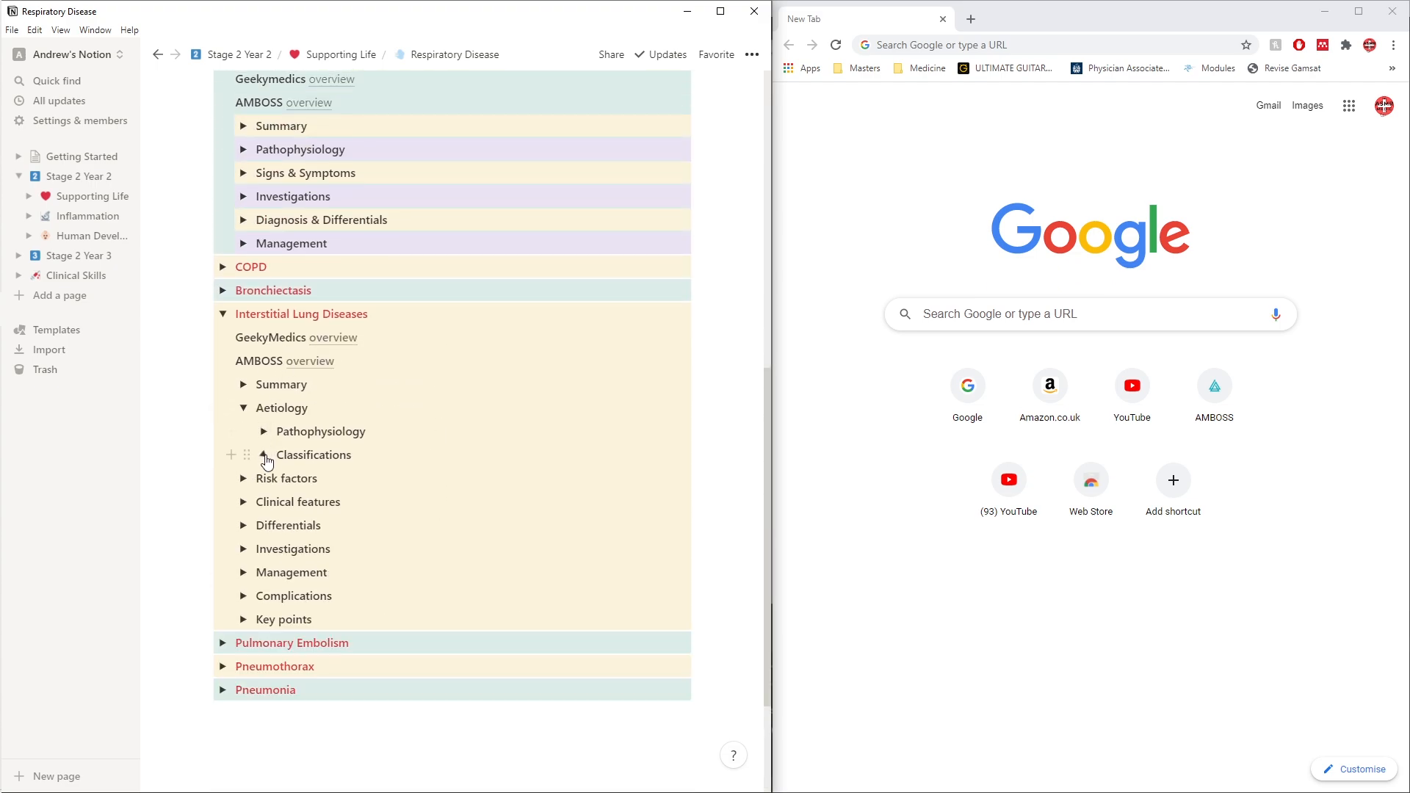
left_click(242, 409)
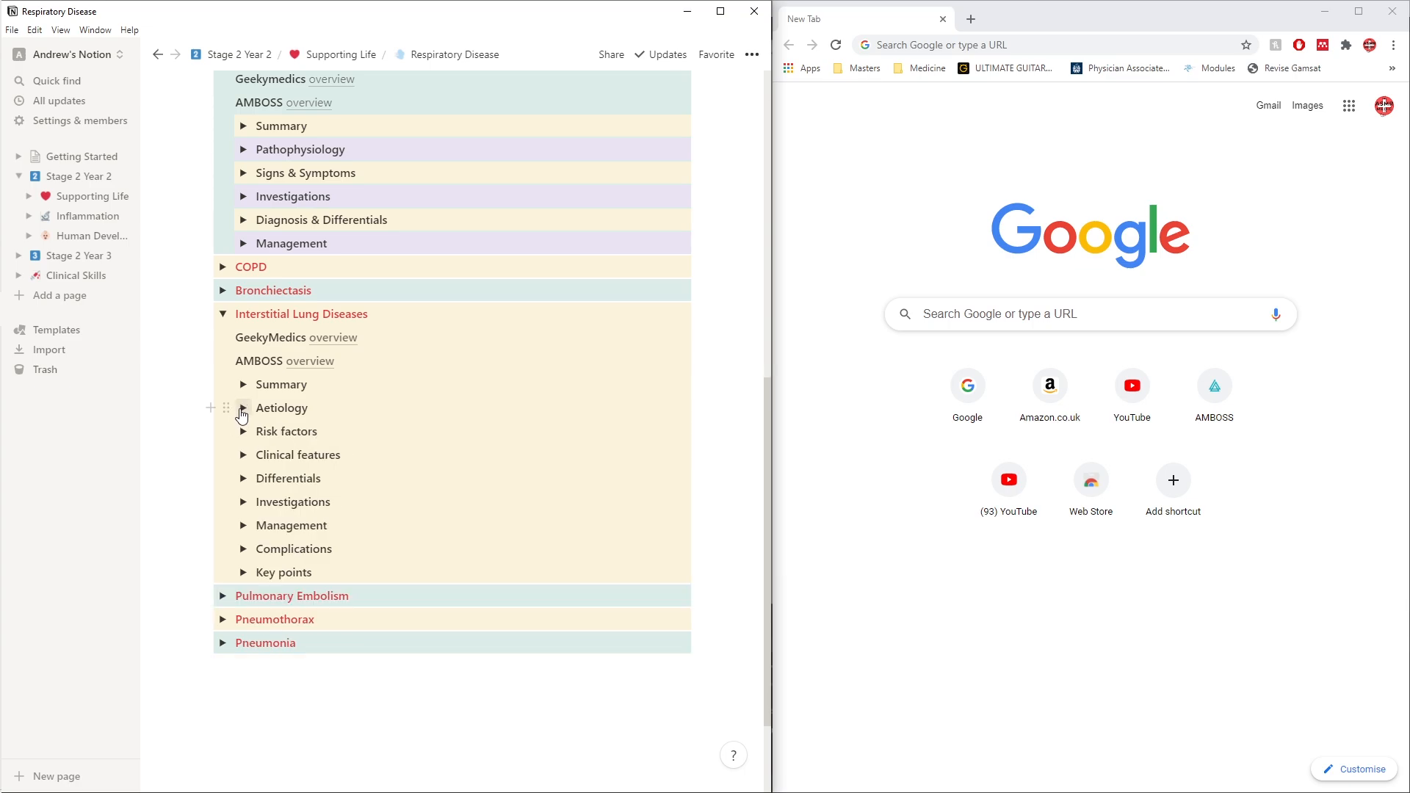
left_click(223, 314)
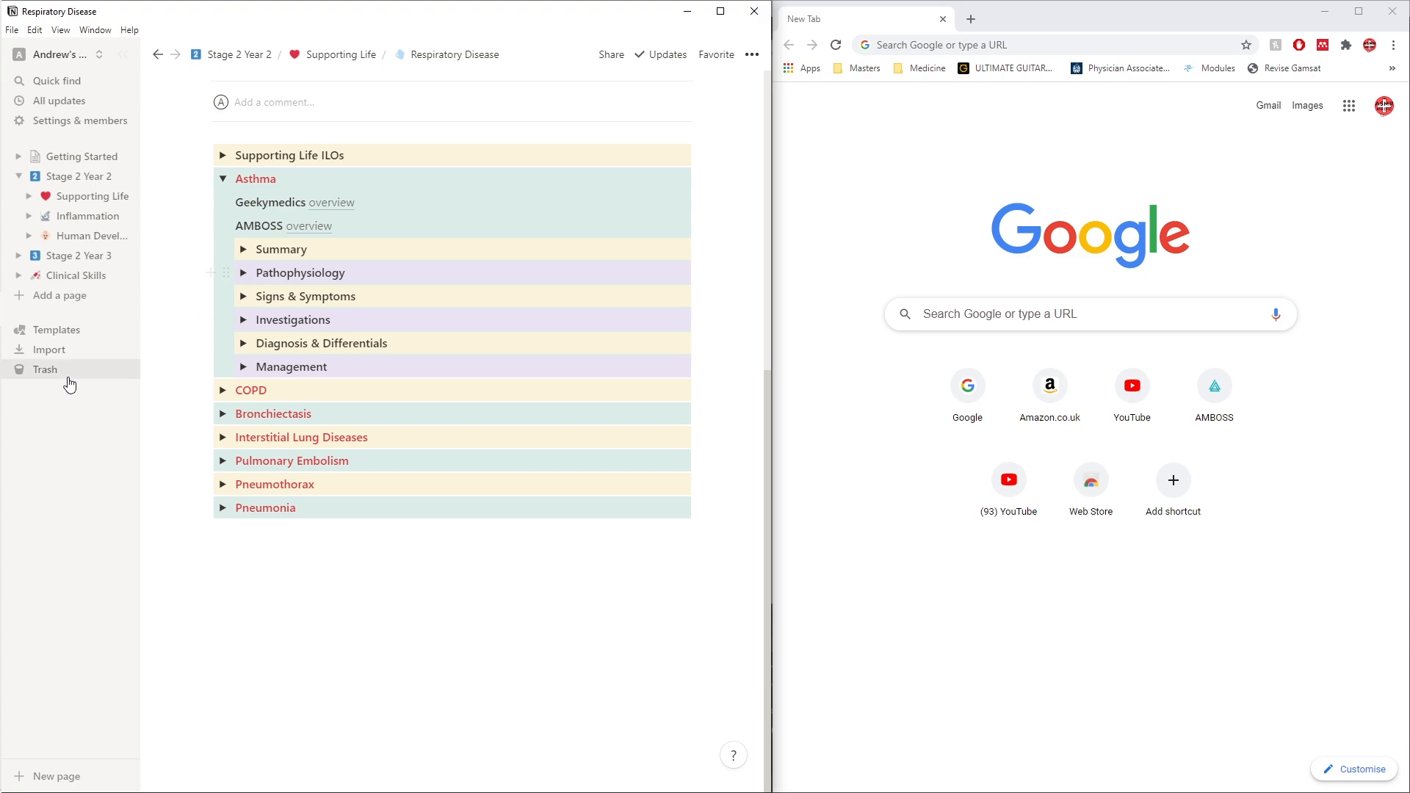
left_click(224, 180)
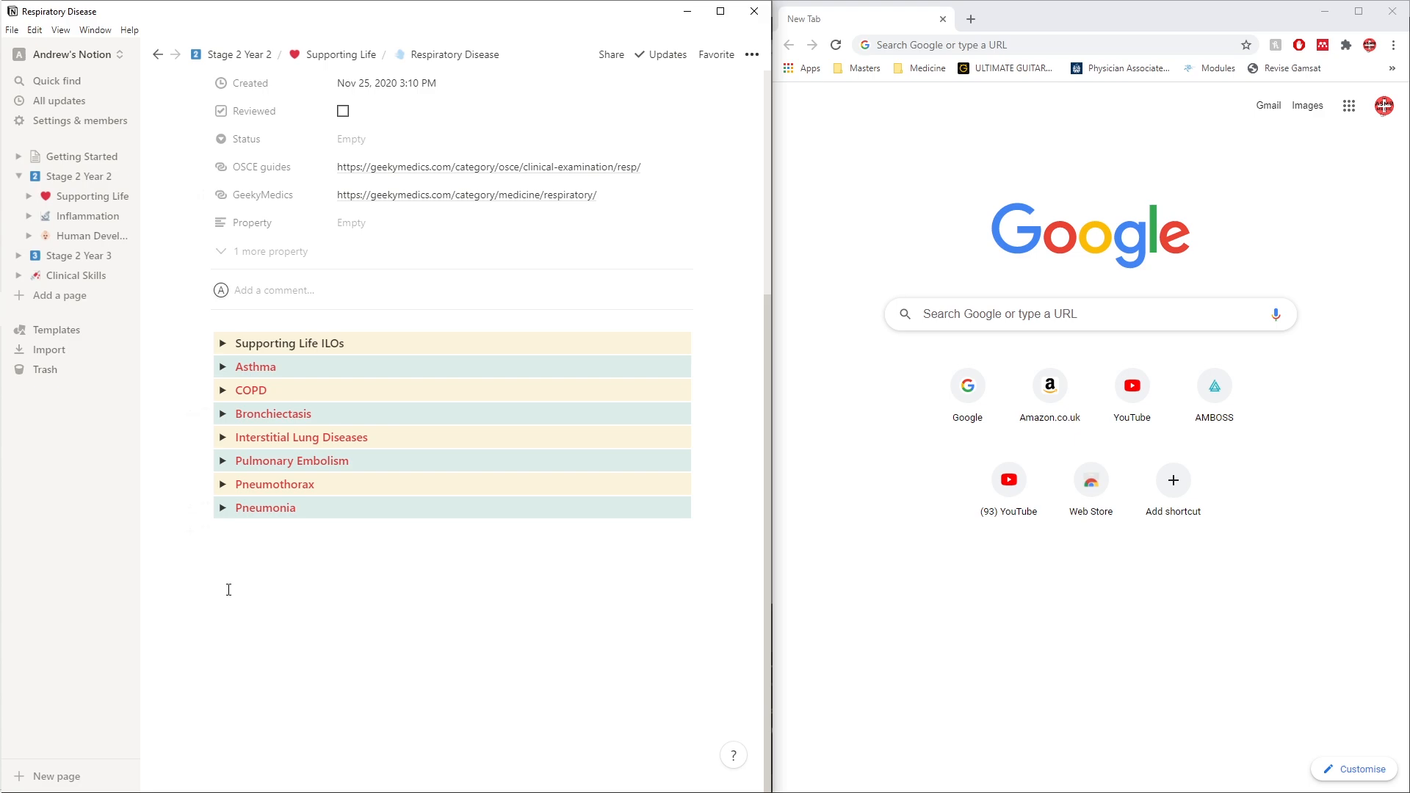
Go to the Supporting Life database and open its Cardiovascular Disease entry as a full page
scroll(228, 590, "up", 3)
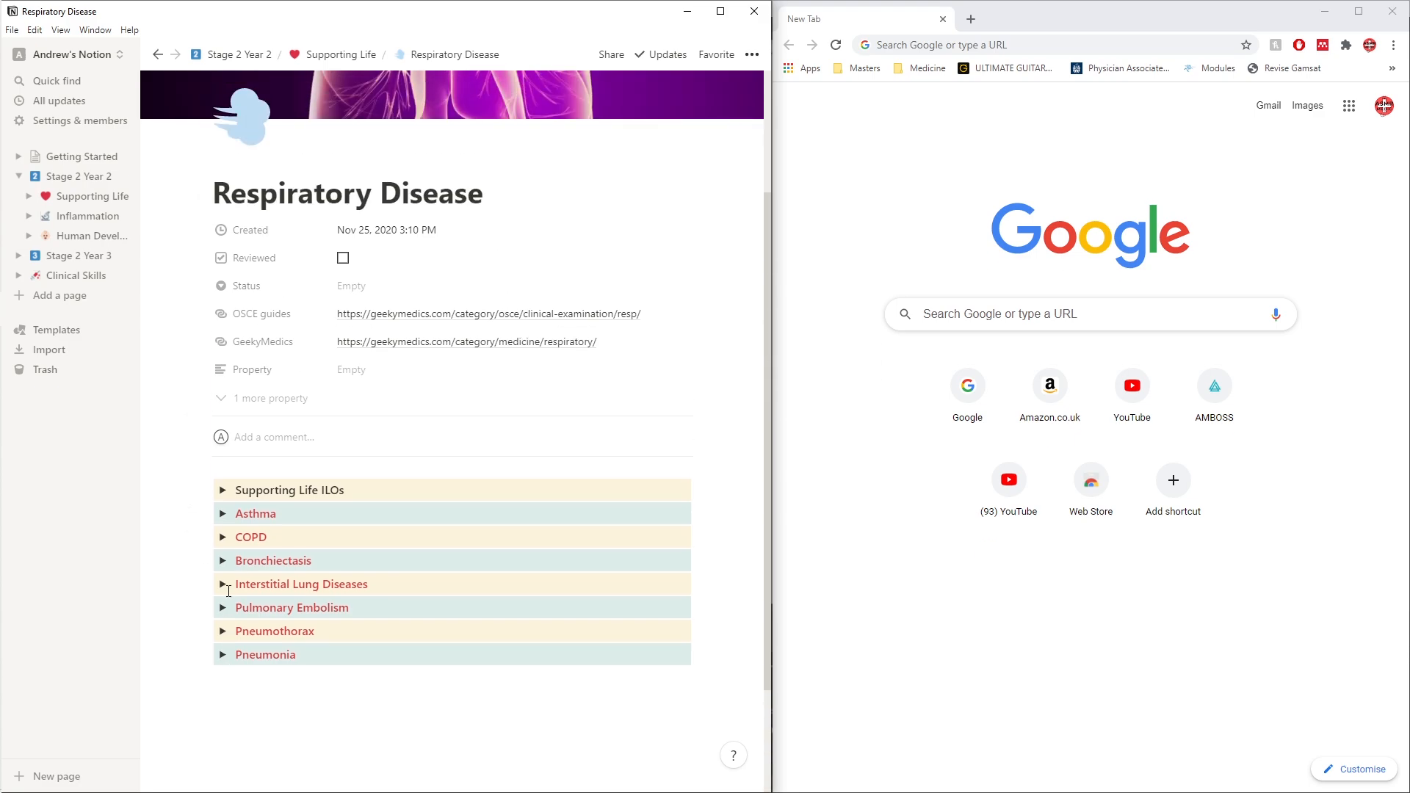
left_click(86, 193)
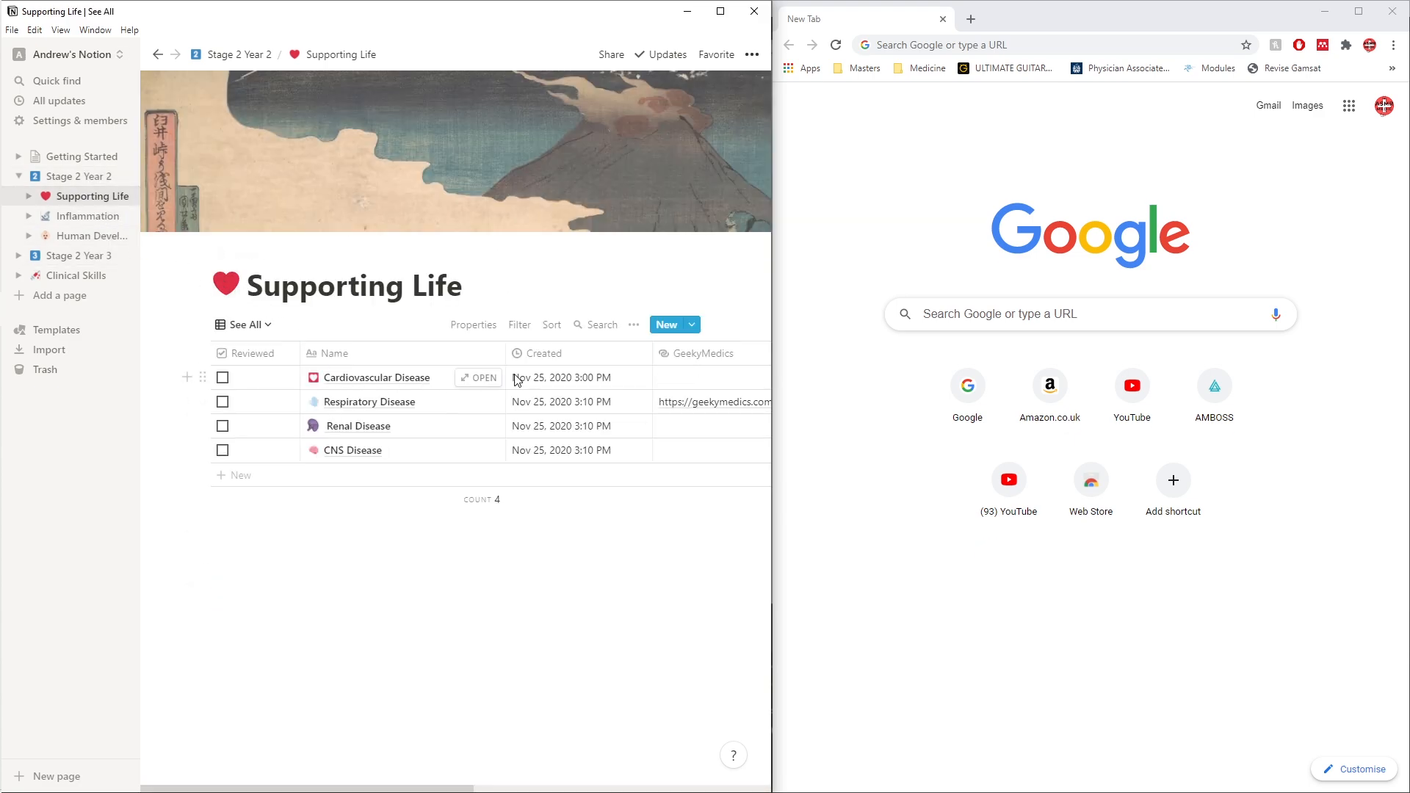
left_click(478, 378)
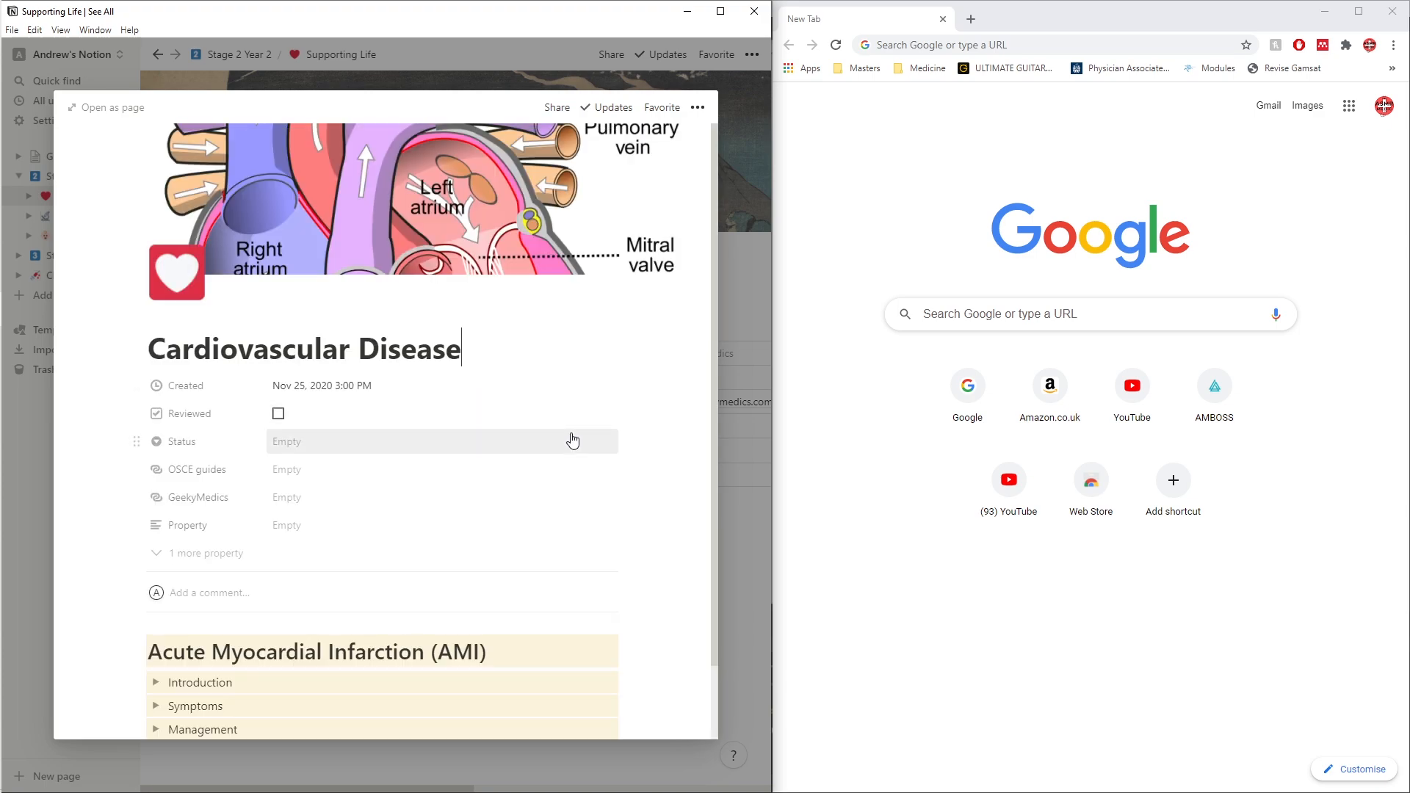
scroll(573, 440, "down", 1)
left_click(188, 692)
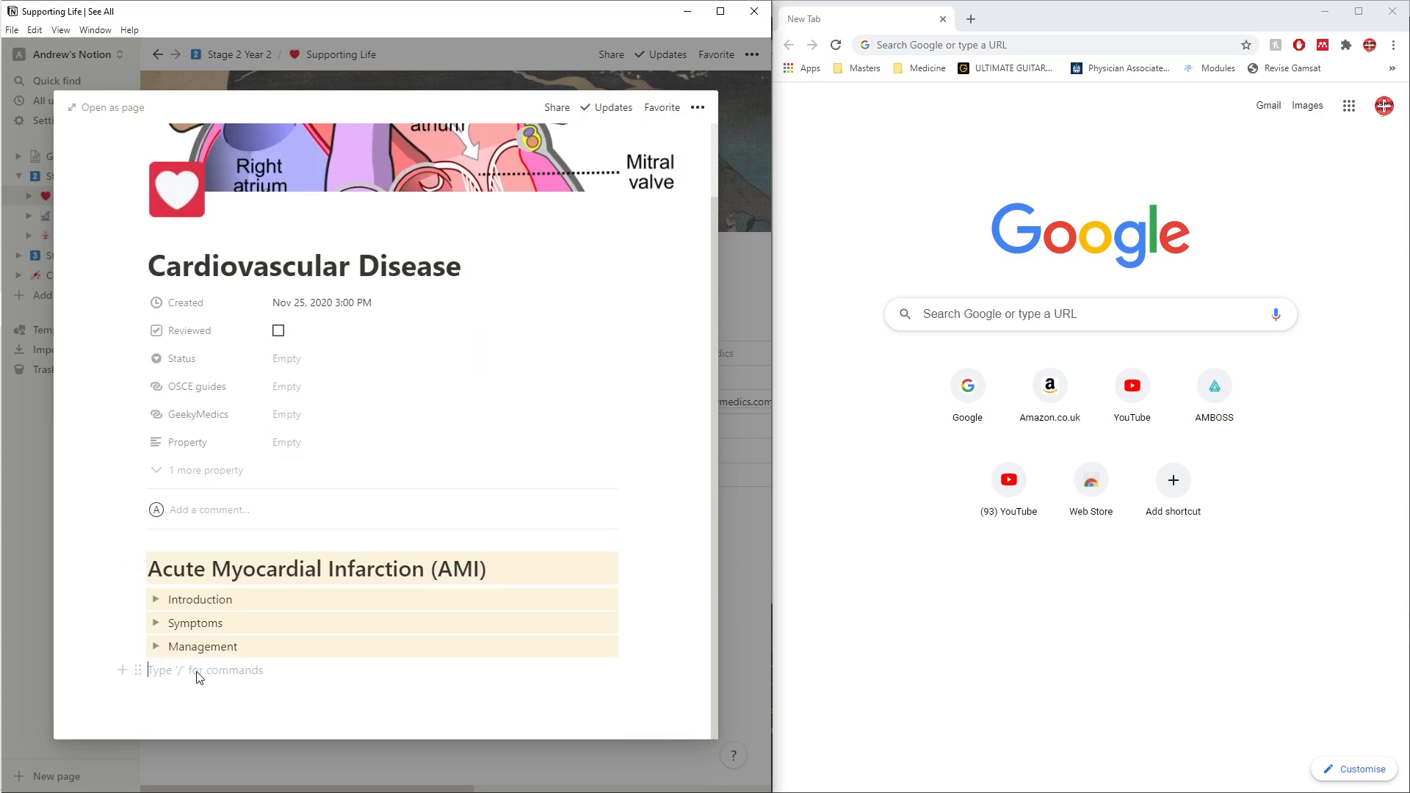
left_click(111, 107)
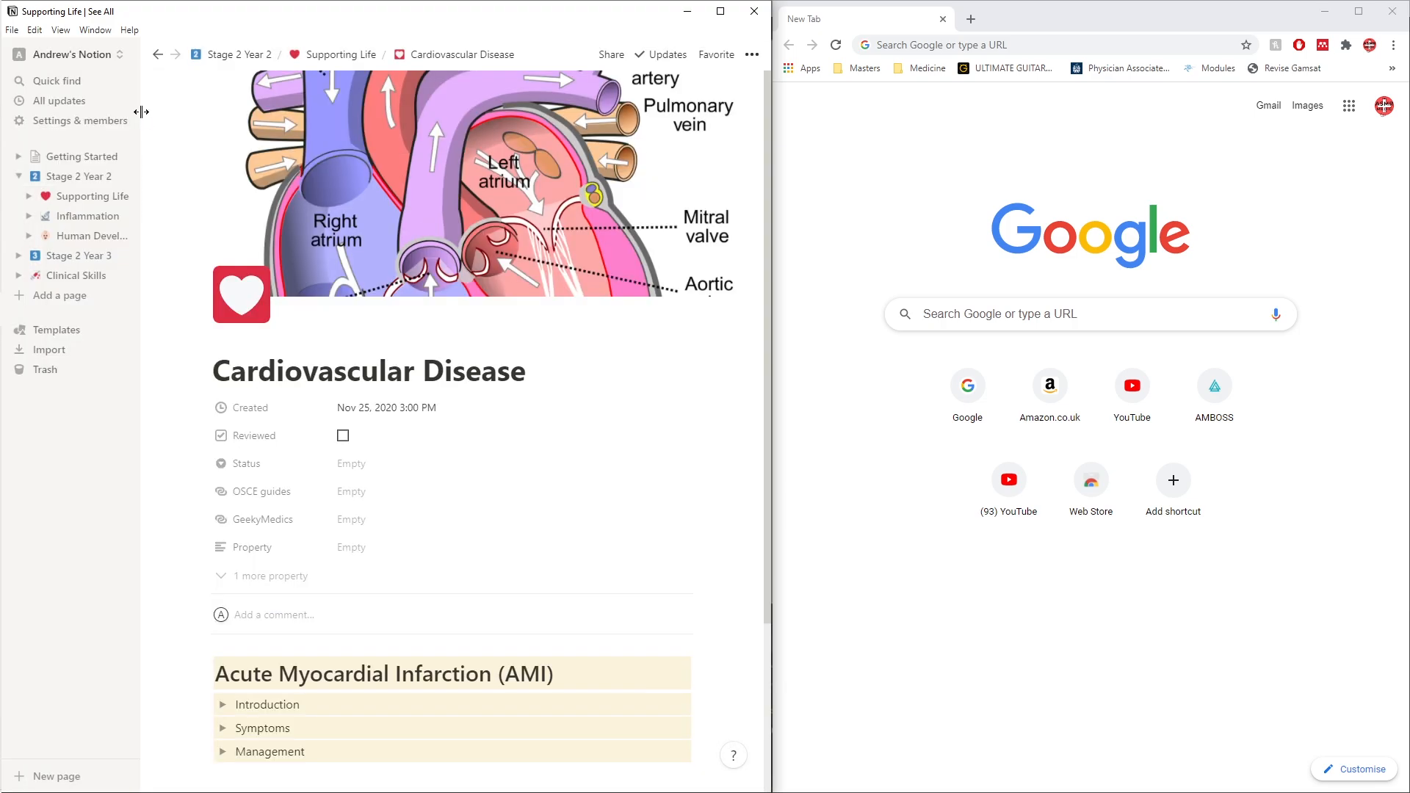
Delete the Acute Myocardial Infarction (AMI) heading and all the toggles below it from the Cardiovascular Disease page
scroll(237, 541, "down", 3)
left_click_drag(257, 499, 200, 439)
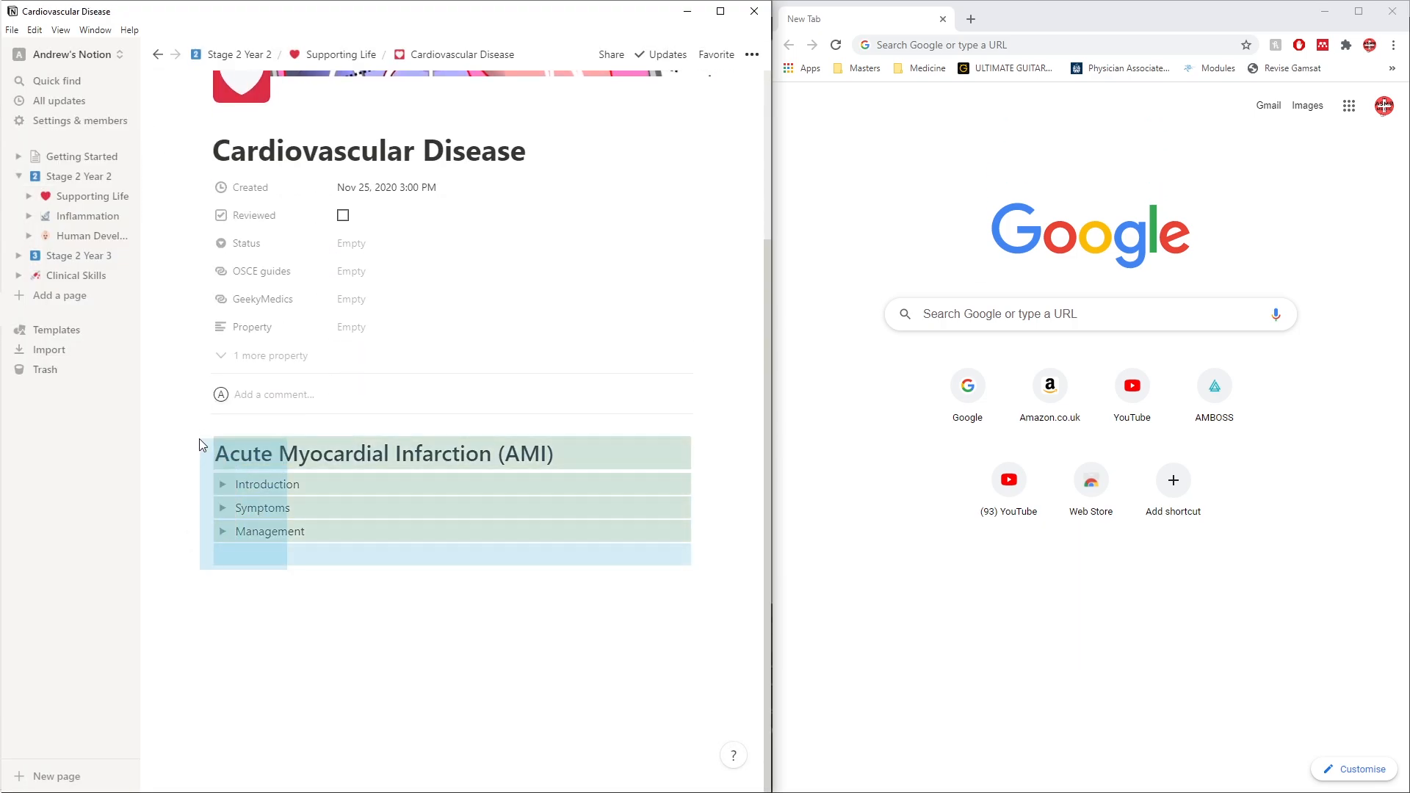
left_click(285, 585)
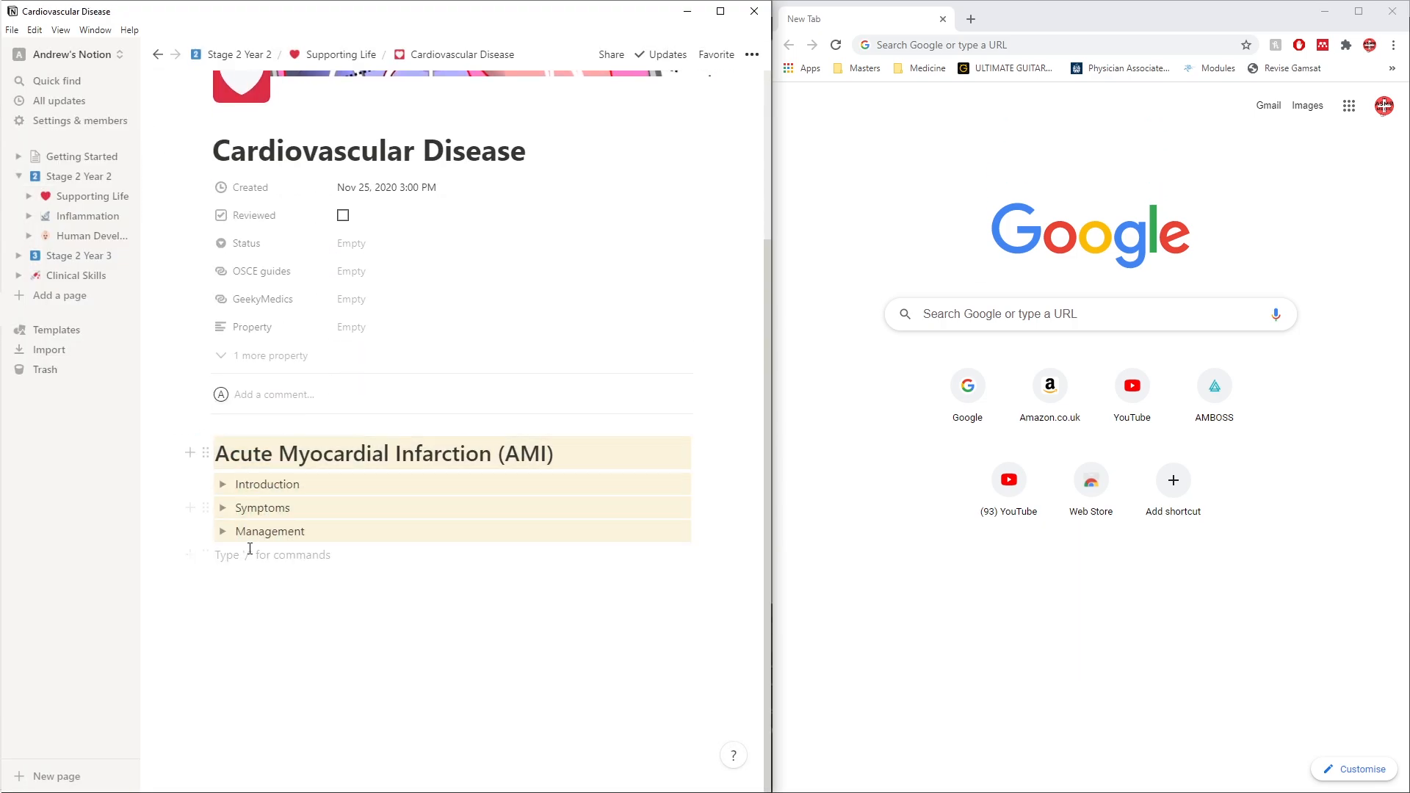
left_click_drag(250, 549, 236, 446)
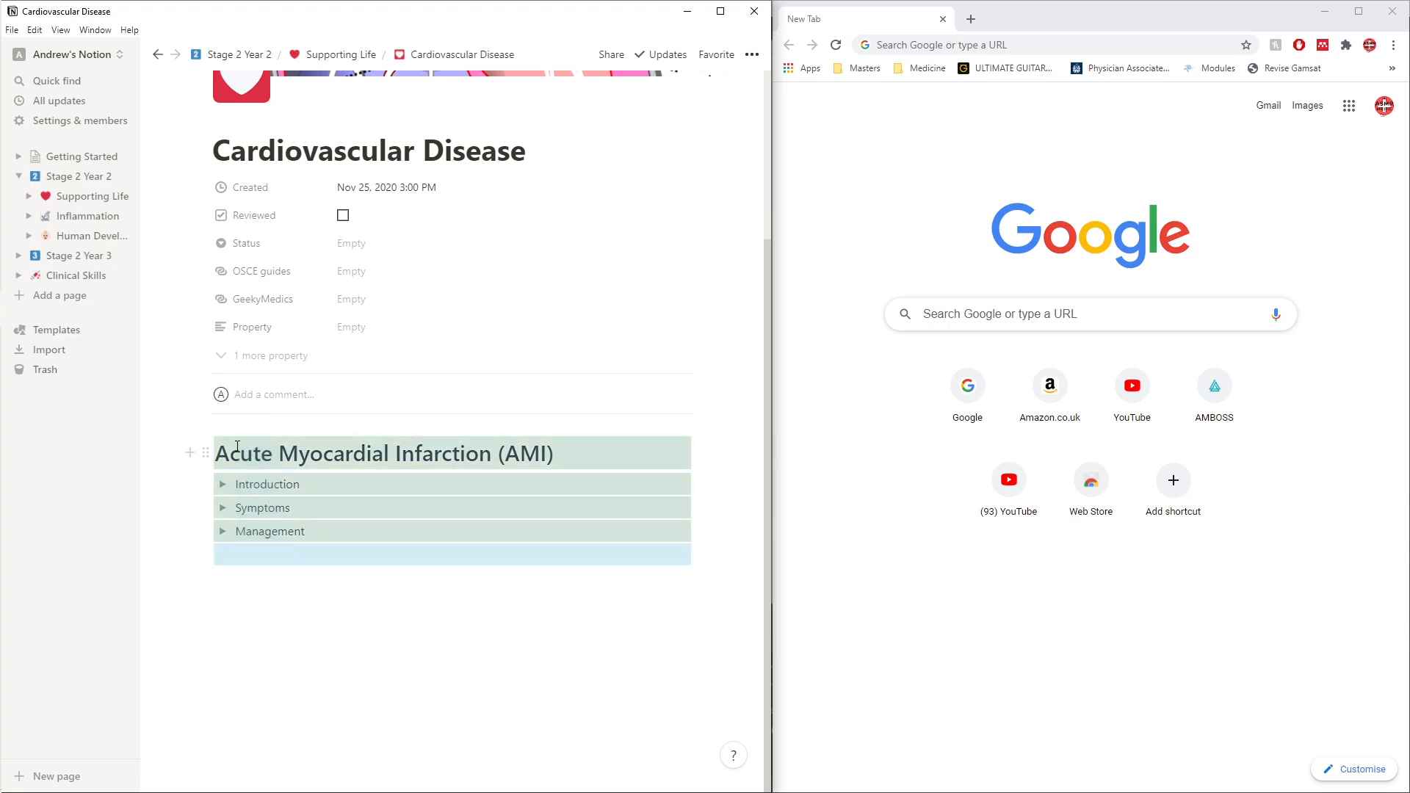
key("BackSpace")
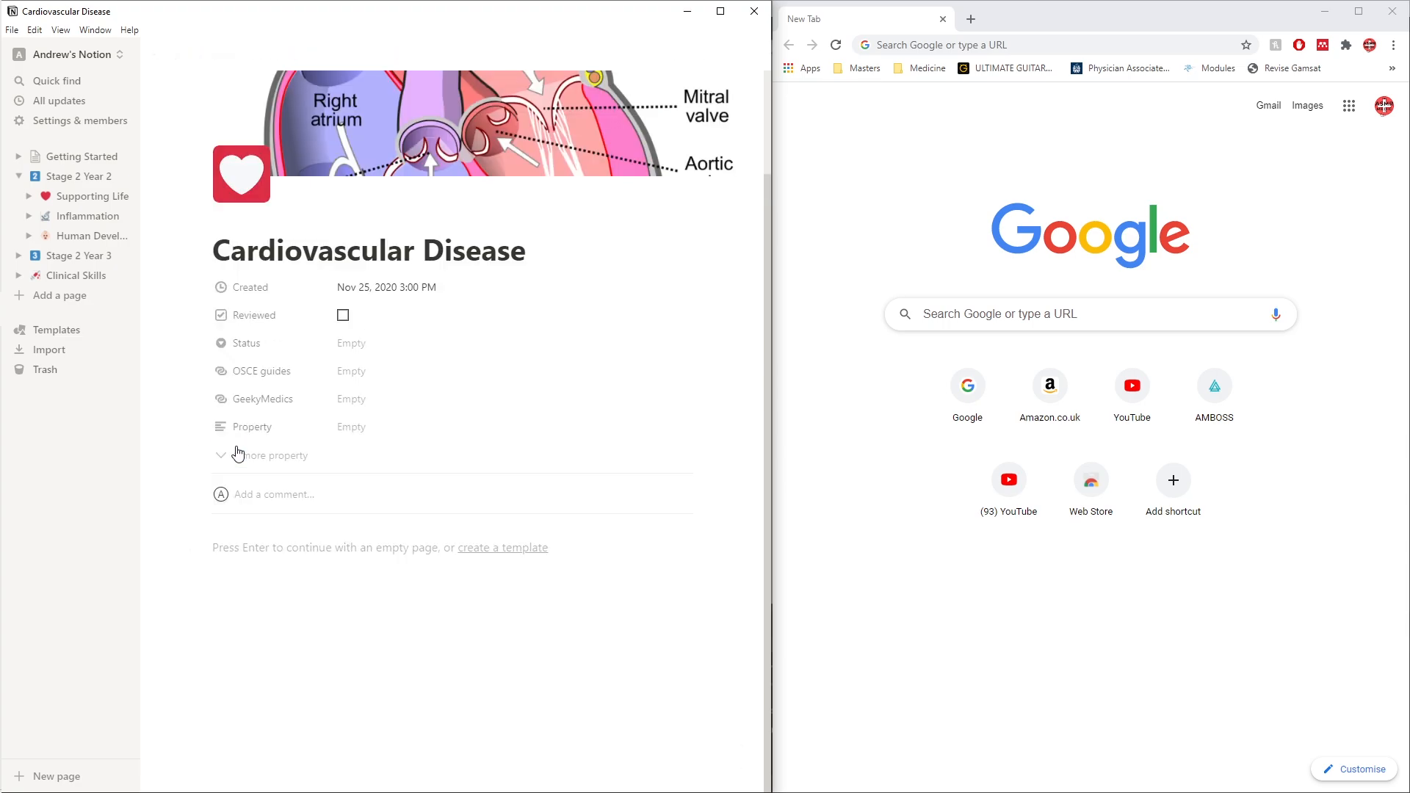
Start the emptied Cardiovascular Disease page body with a blank toggle block
left_click(245, 558)
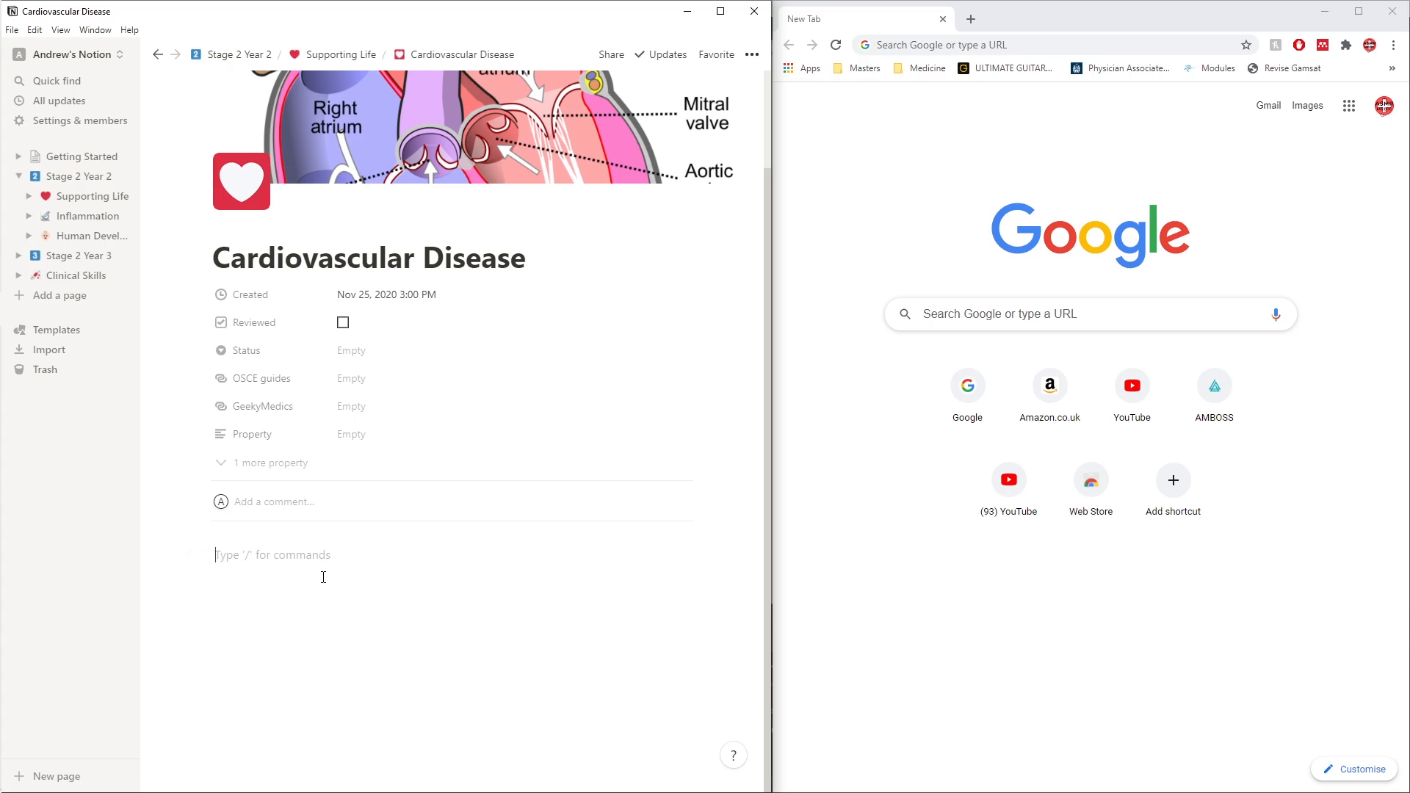
type(">")
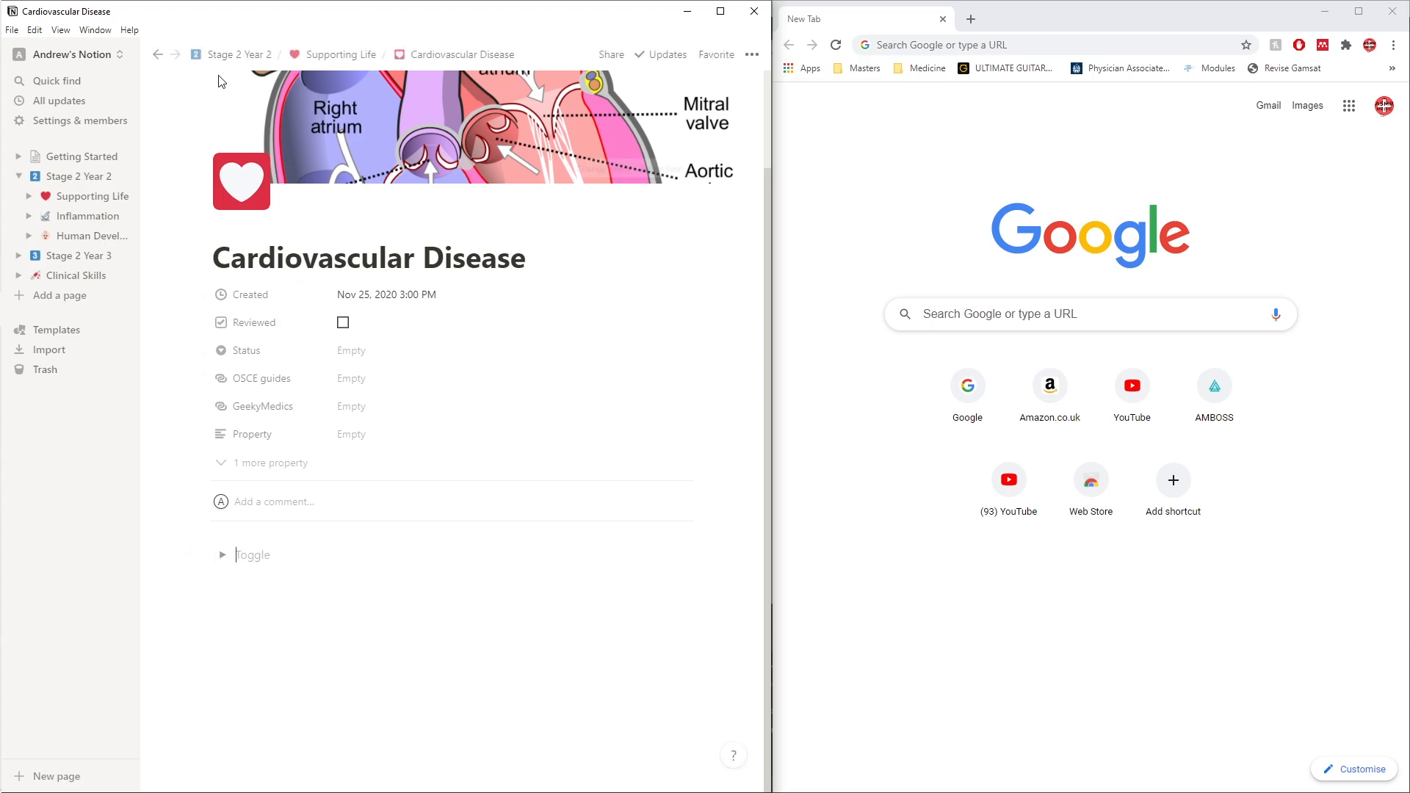
mouse_move(2, 365)
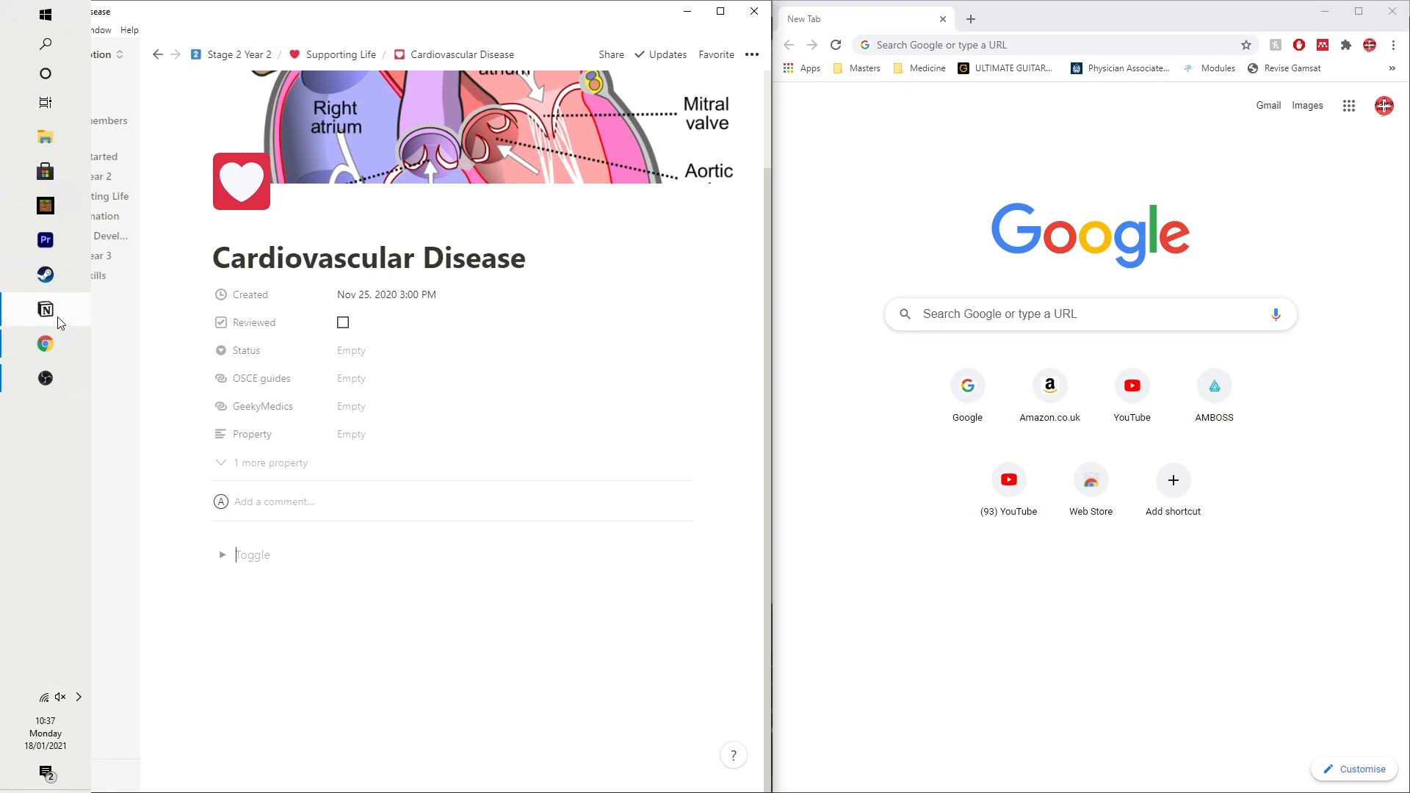
mouse_move(61, 323)
left_click(403, 583)
left_click(326, 562)
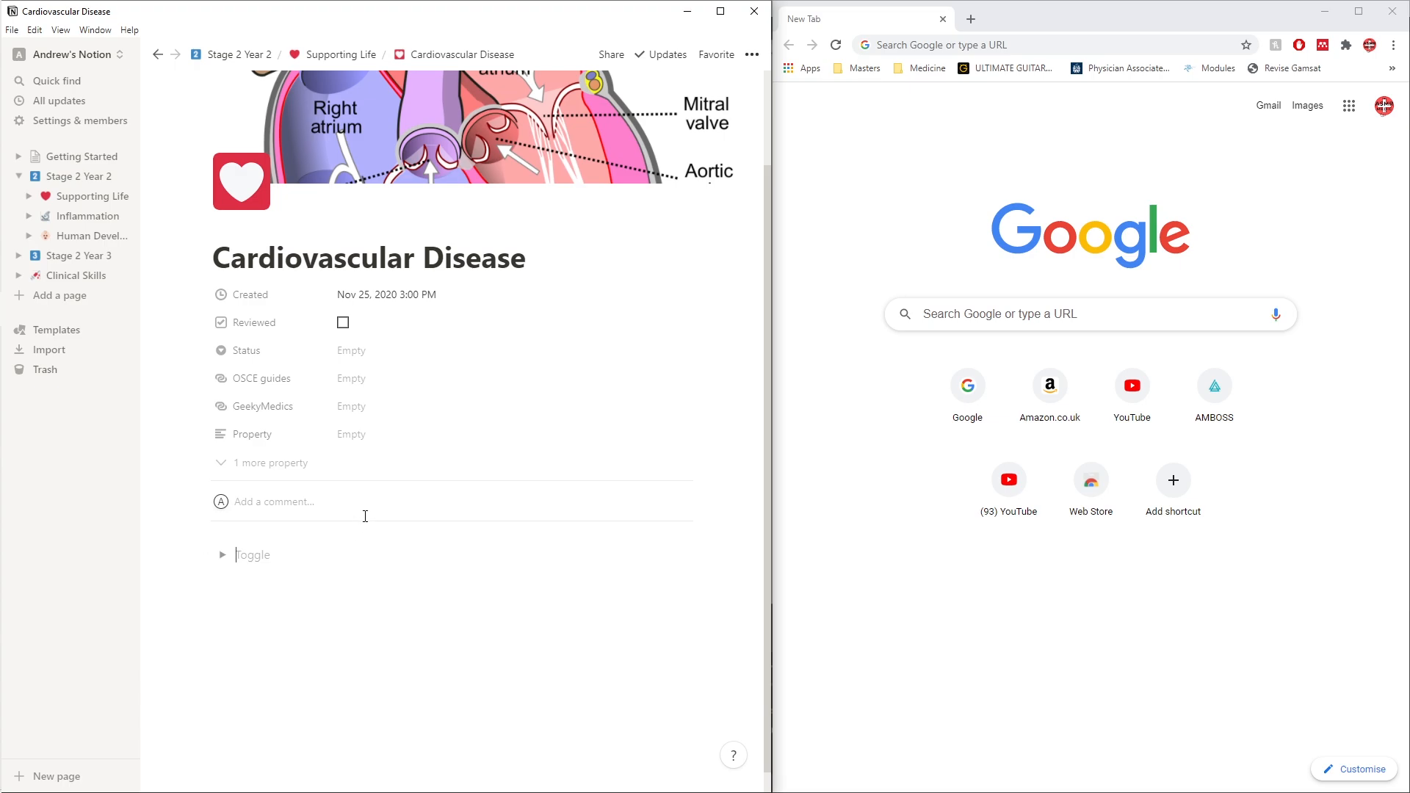
scroll(385, 509, "up", 3)
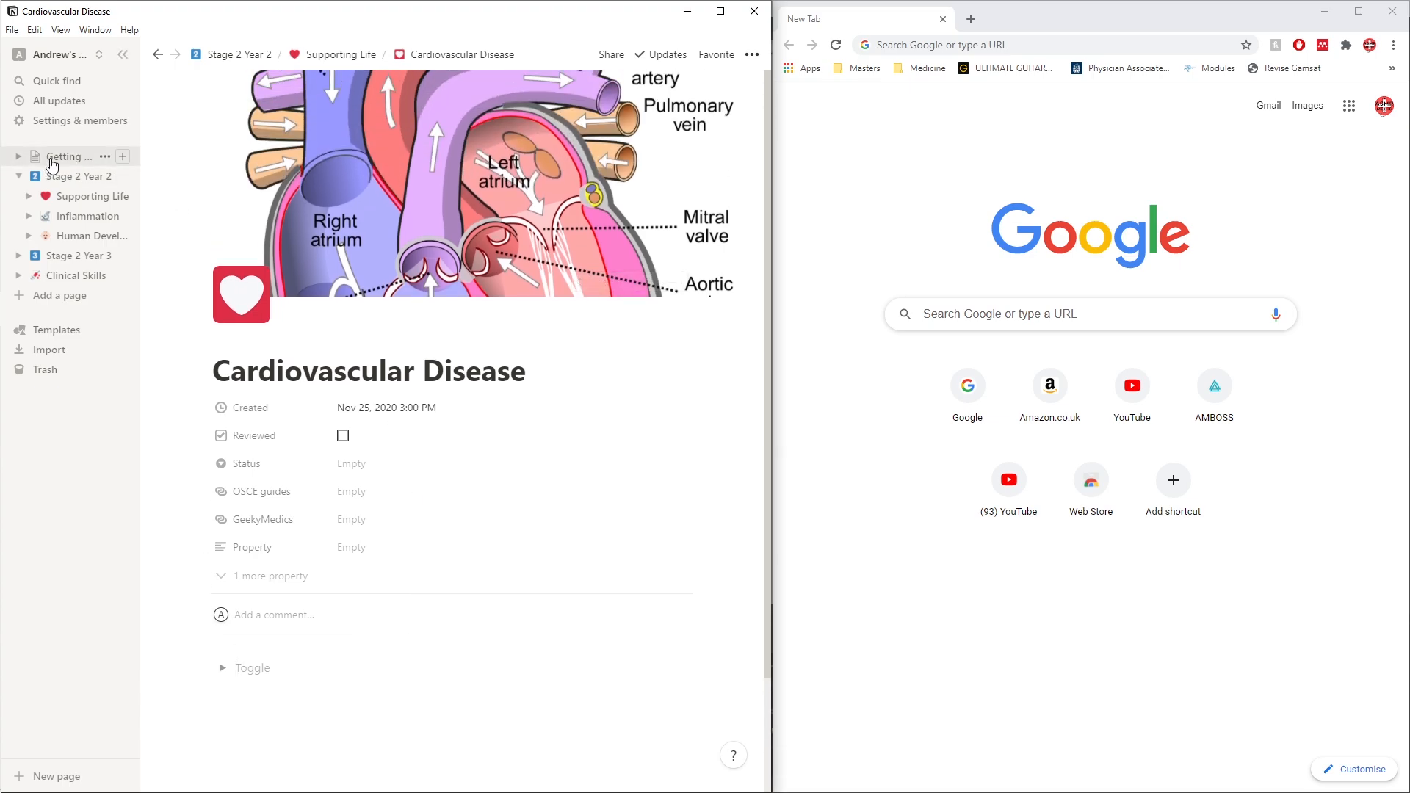
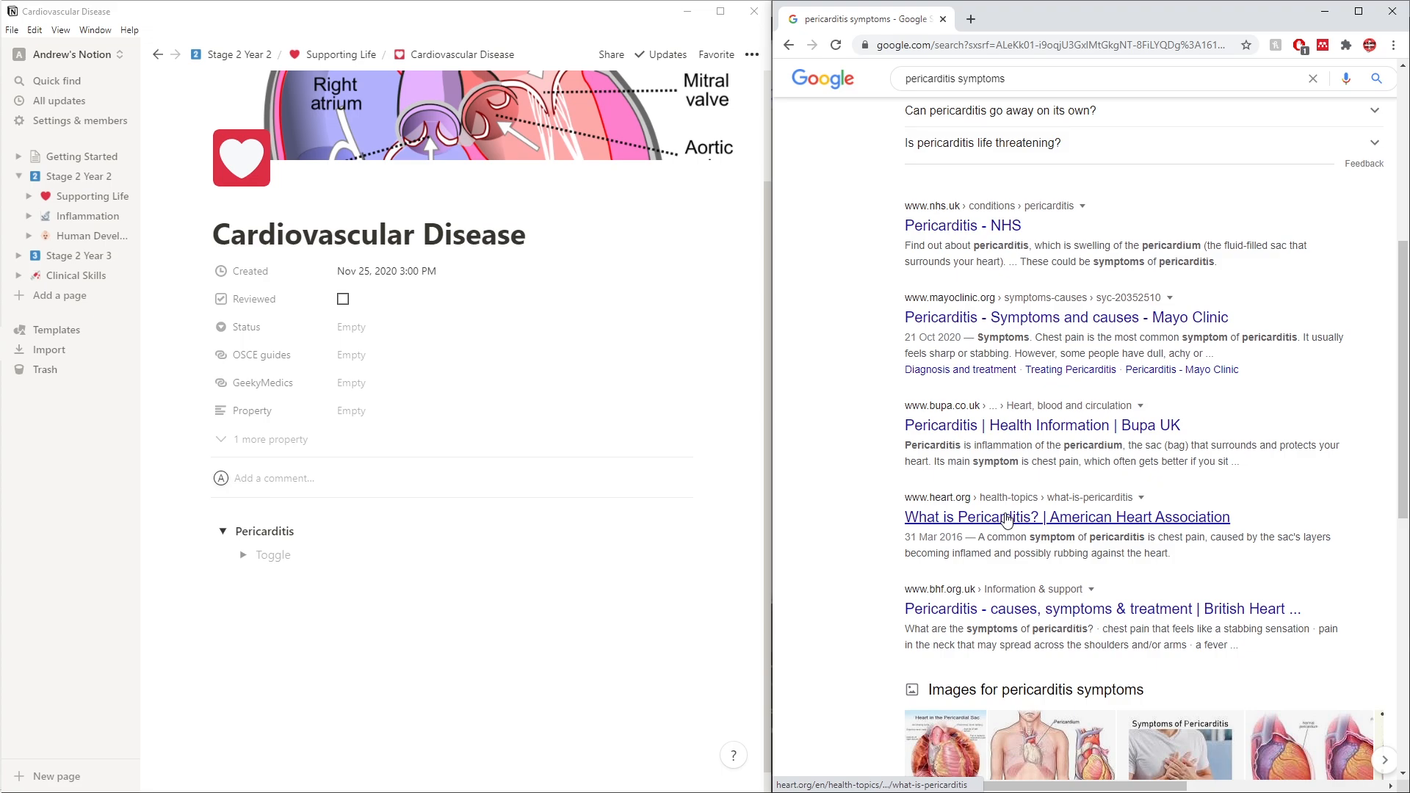
Skim the American Heart Association page What is Pericarditis?, including its causes section, and return to review the pericarditis symptoms search results
left_click(1012, 517)
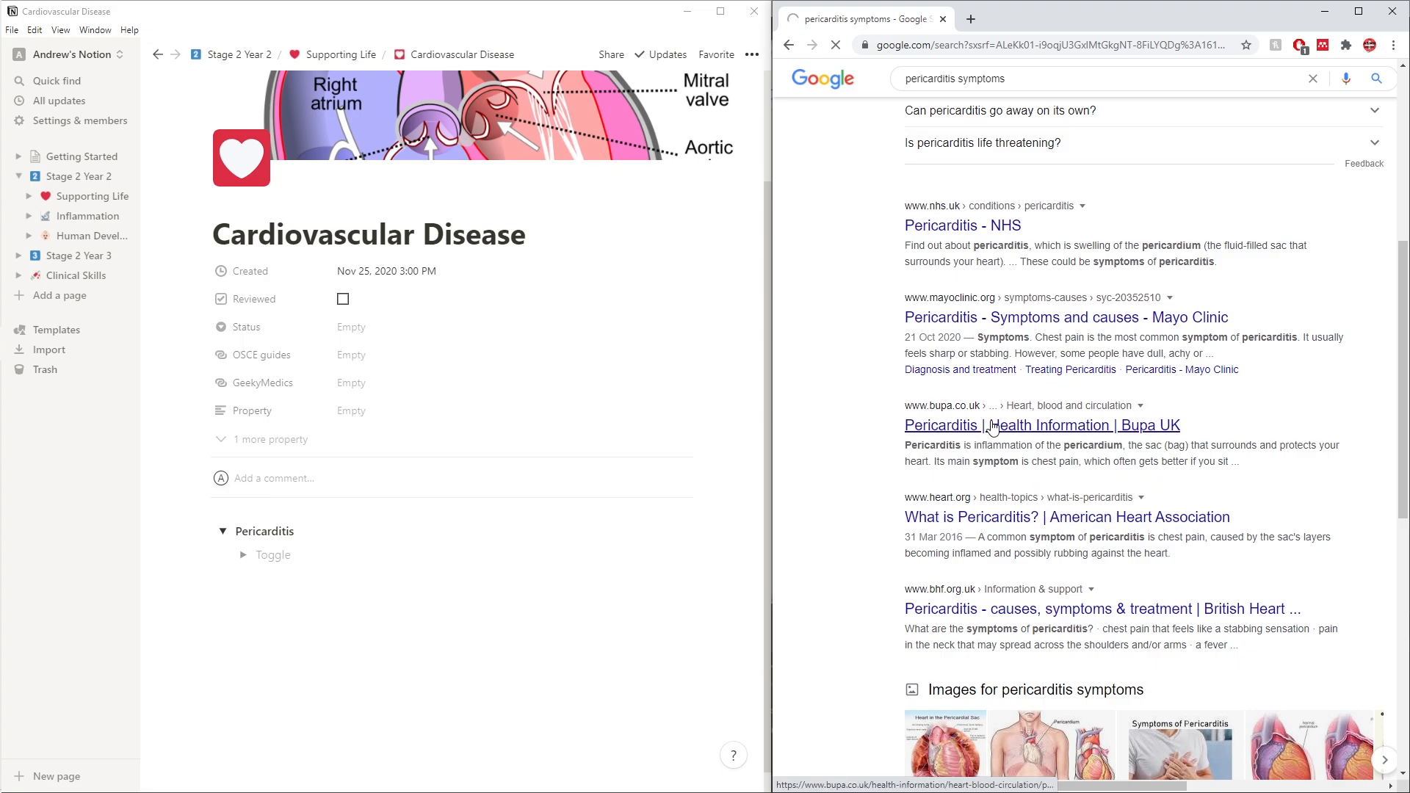
scroll(1020, 478, "down", 6)
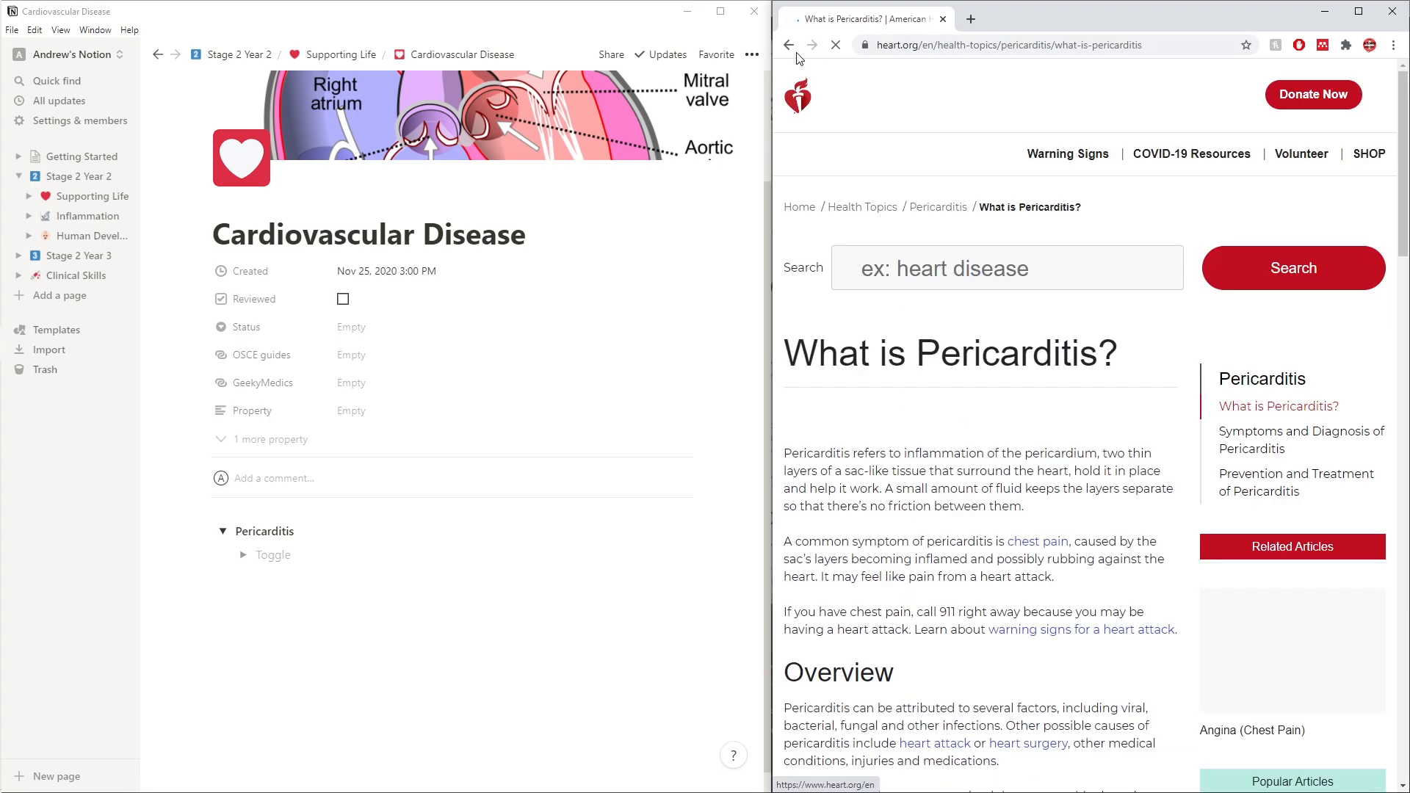
scroll(901, 366, "down", 10)
scroll(994, 516, "down", 8)
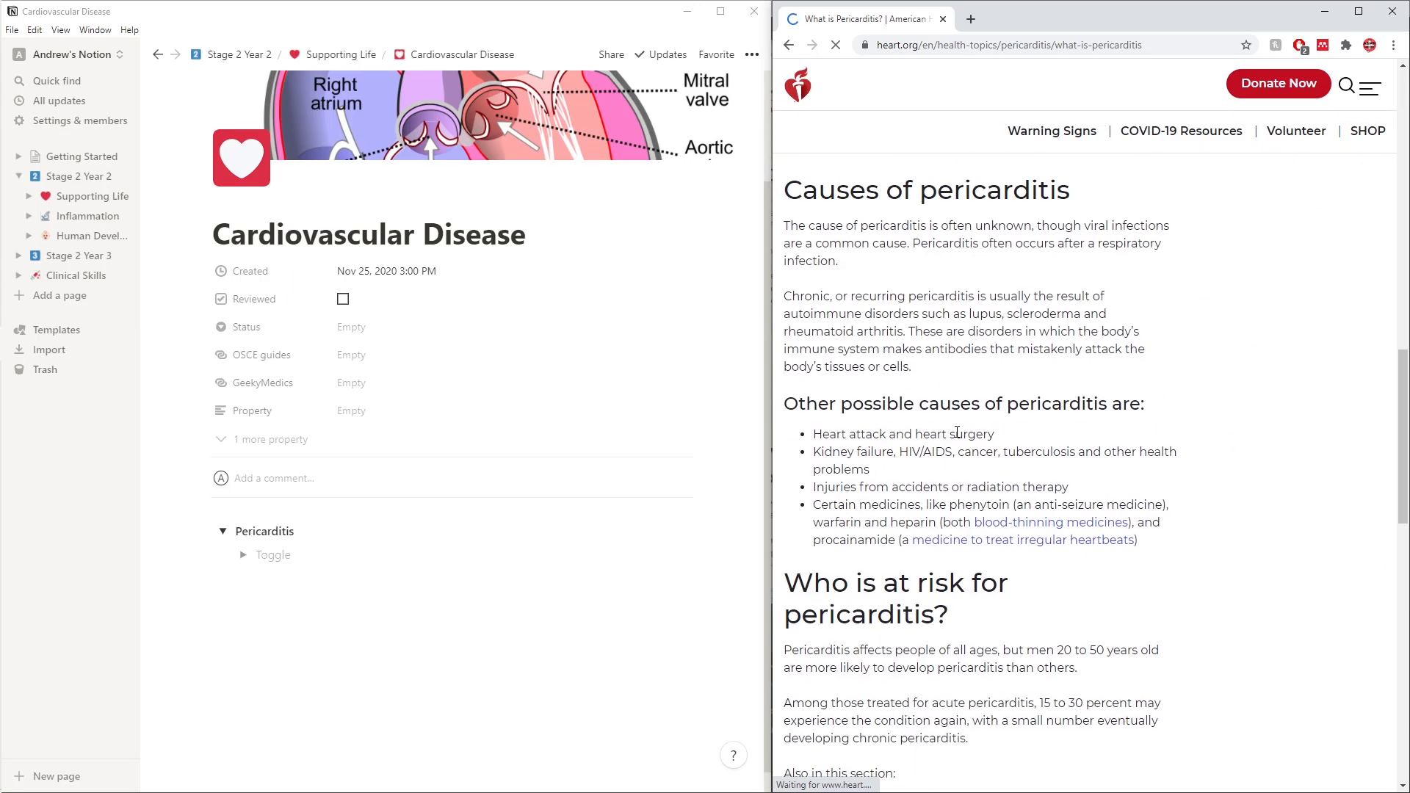
left_click(788, 44)
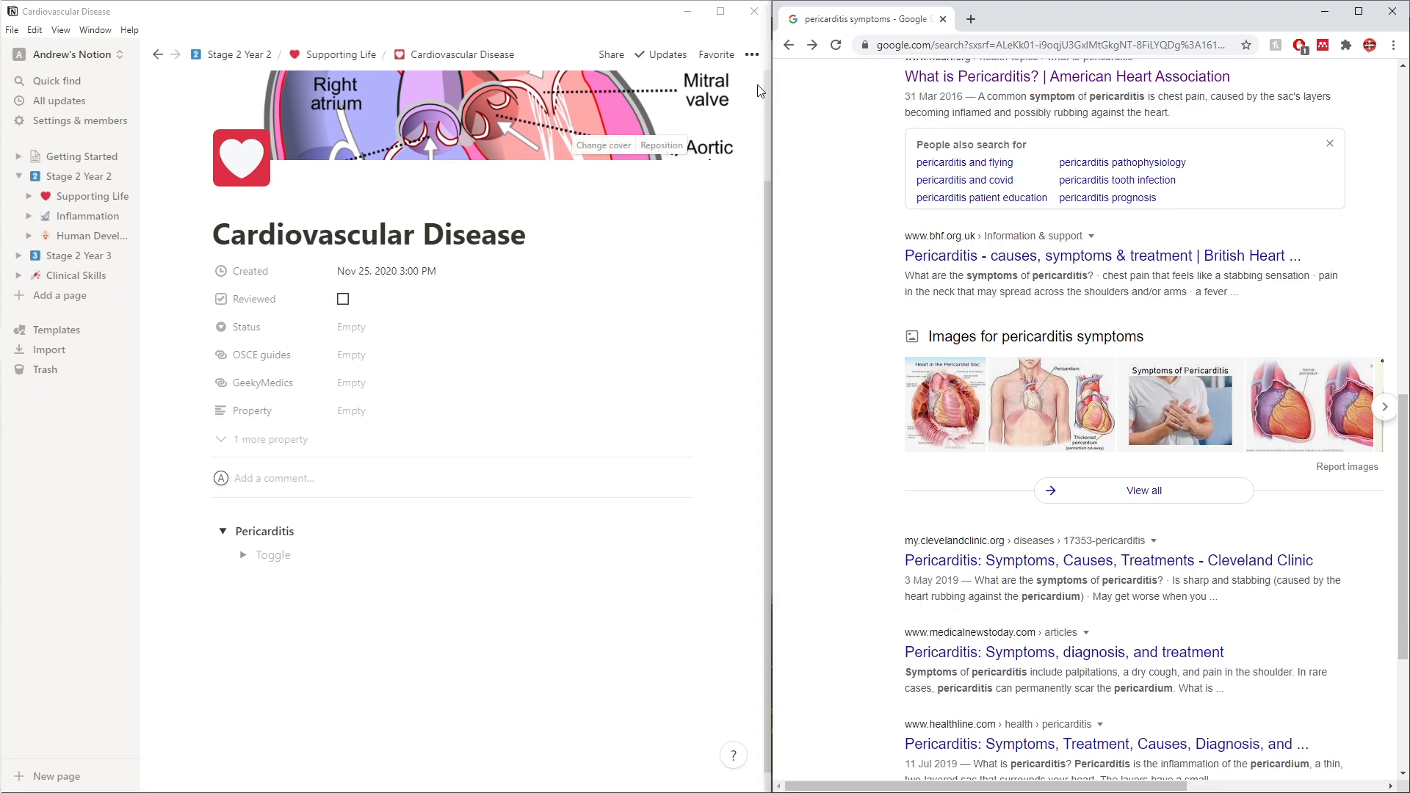
scroll(1080, 433, "down", 2)
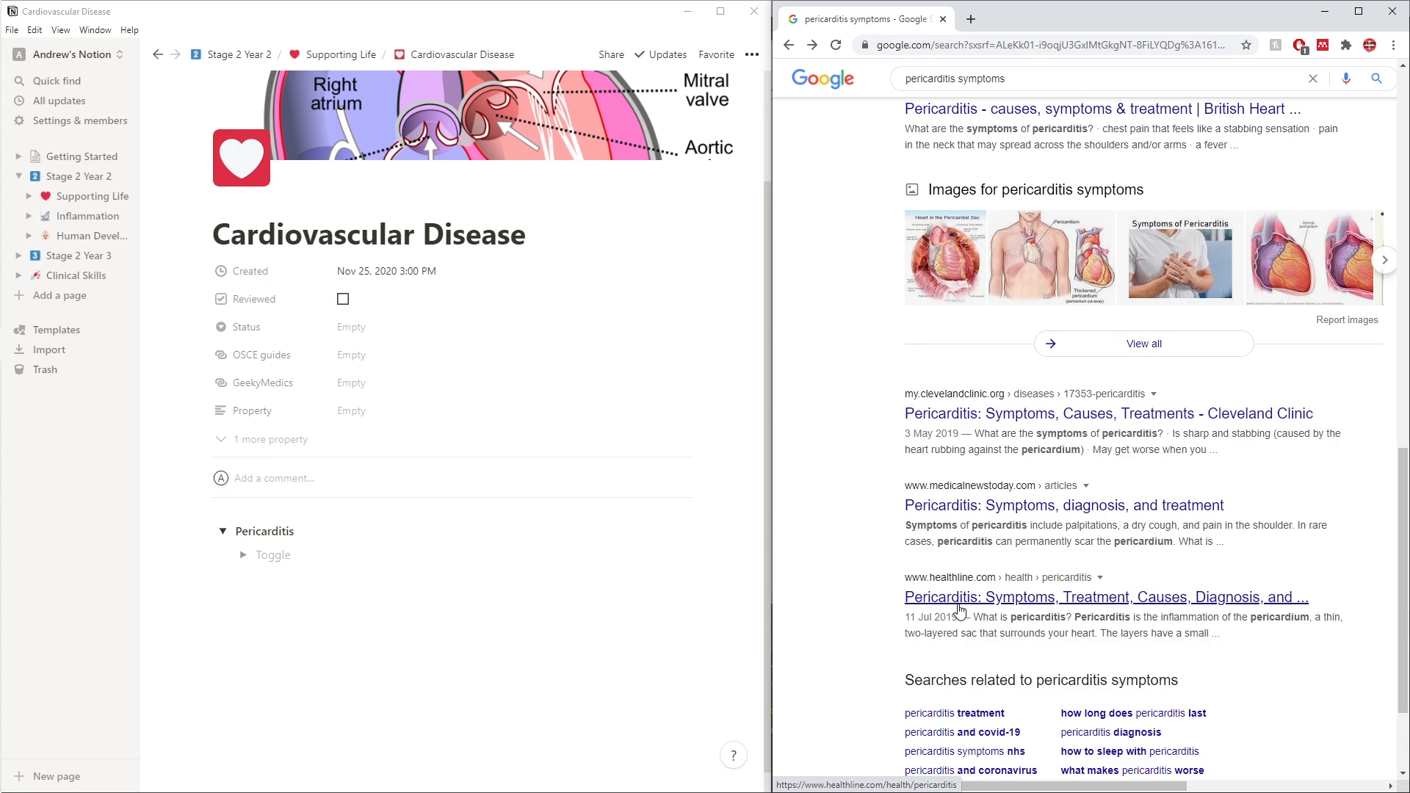
scroll(960, 610, "up", 10)
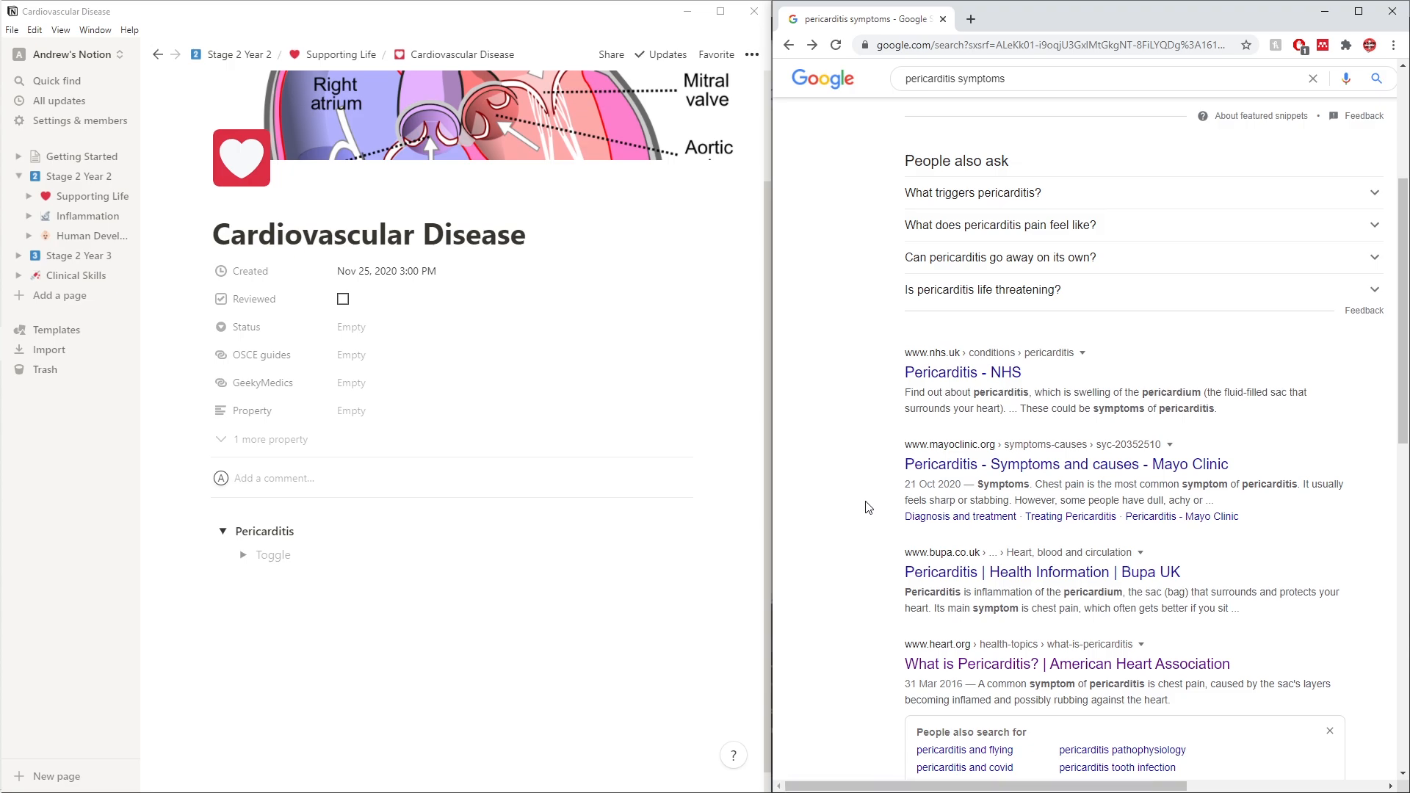
scroll(869, 507, "up", 4)
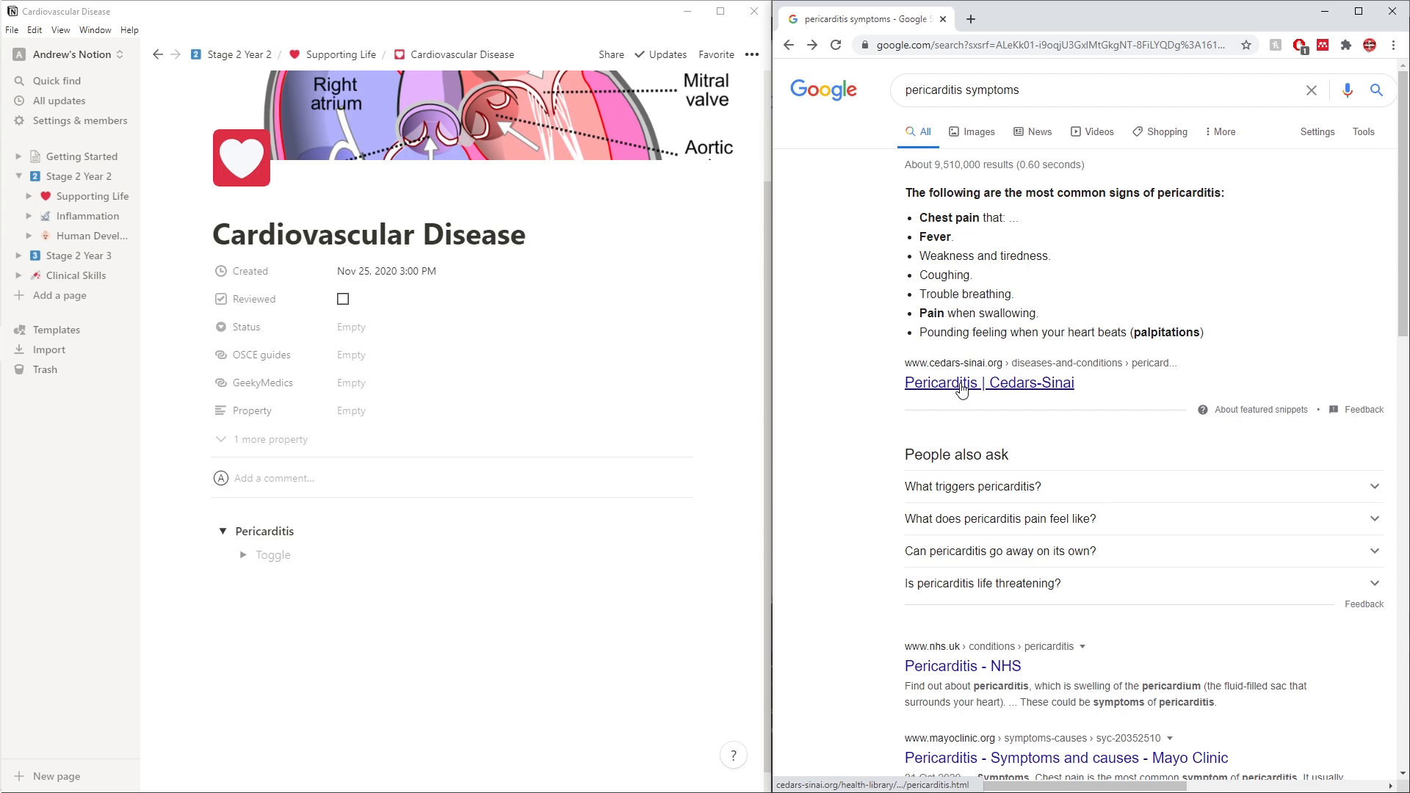
Change the Google search to pericarditis geekymedics and run it
left_click(1019, 89)
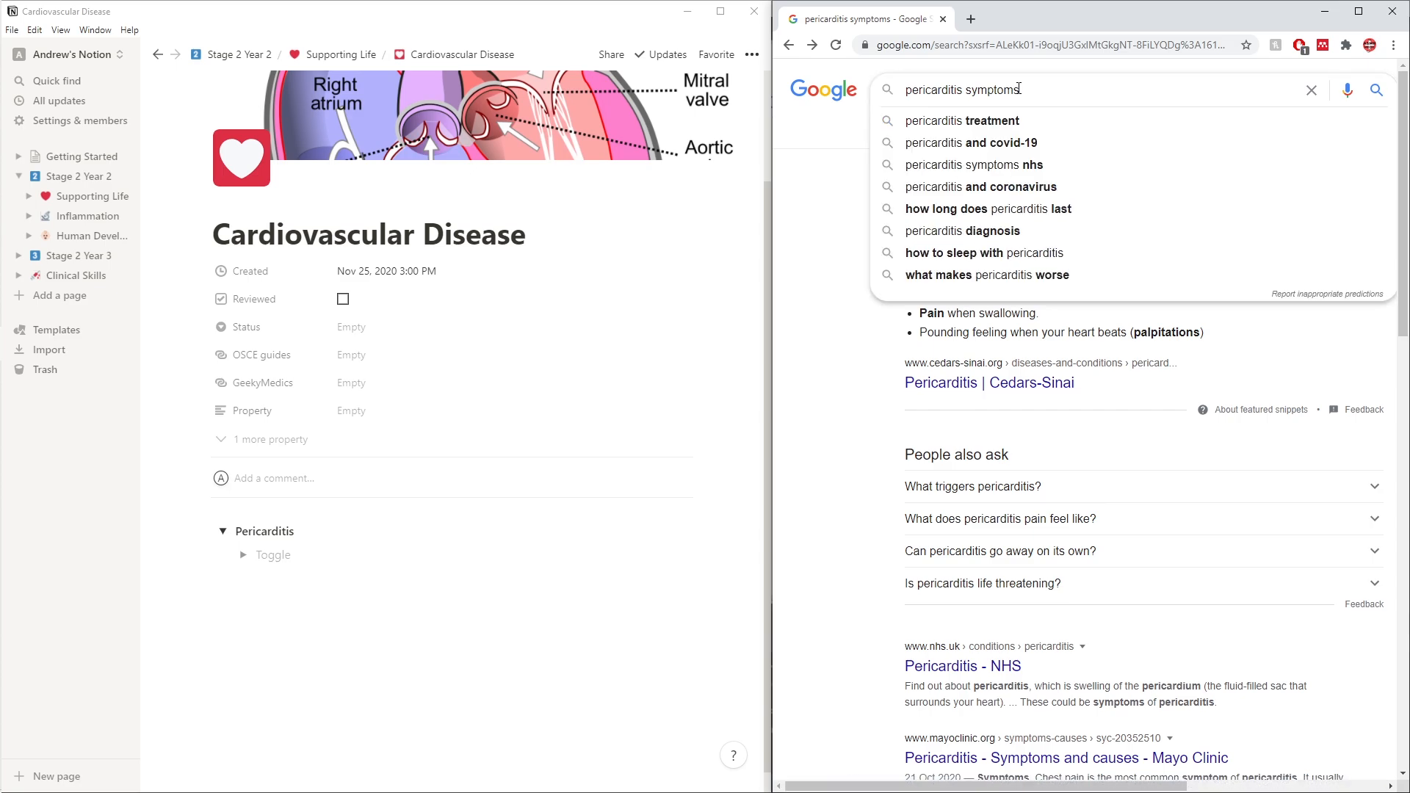
double_click(1019, 89)
type("geeky")
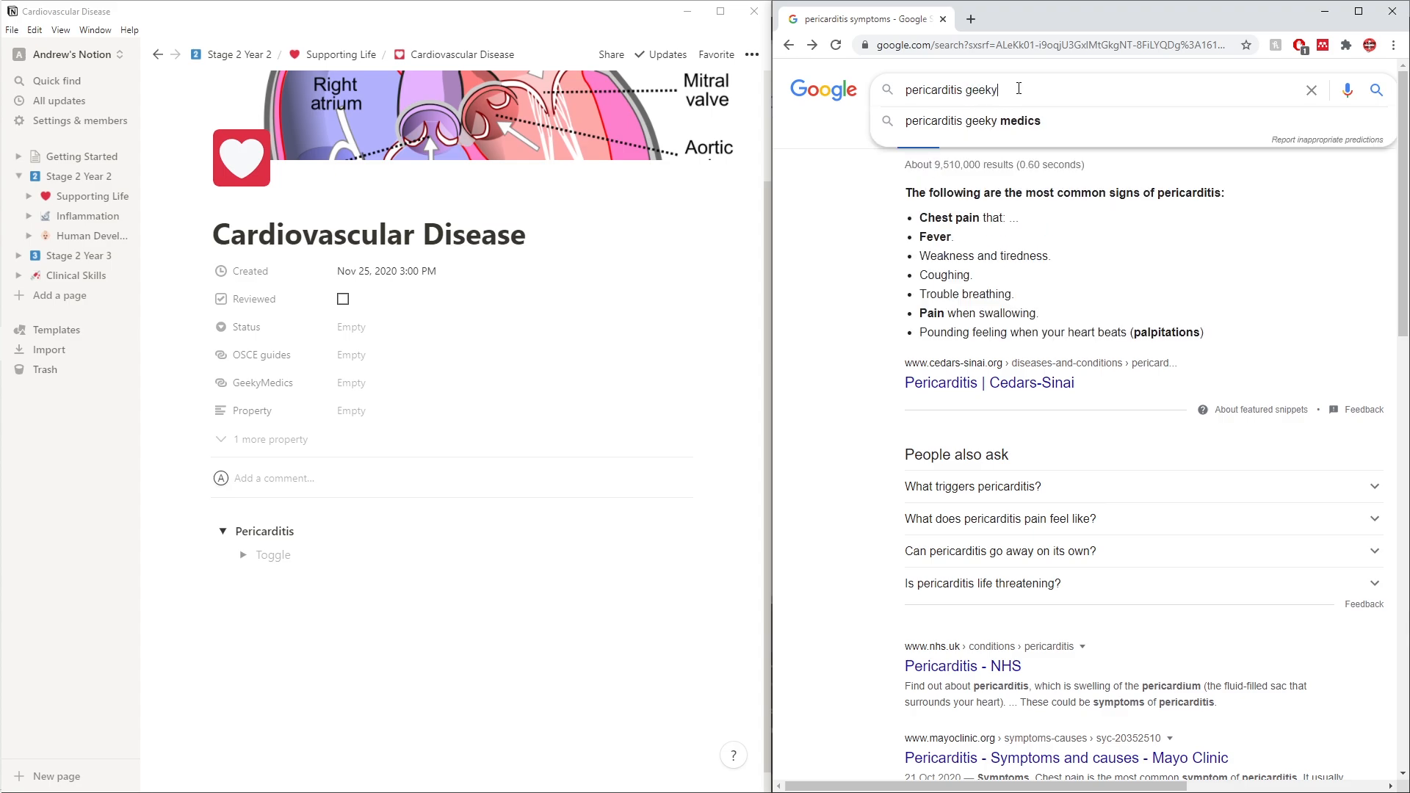
type("medics")
key("Return")
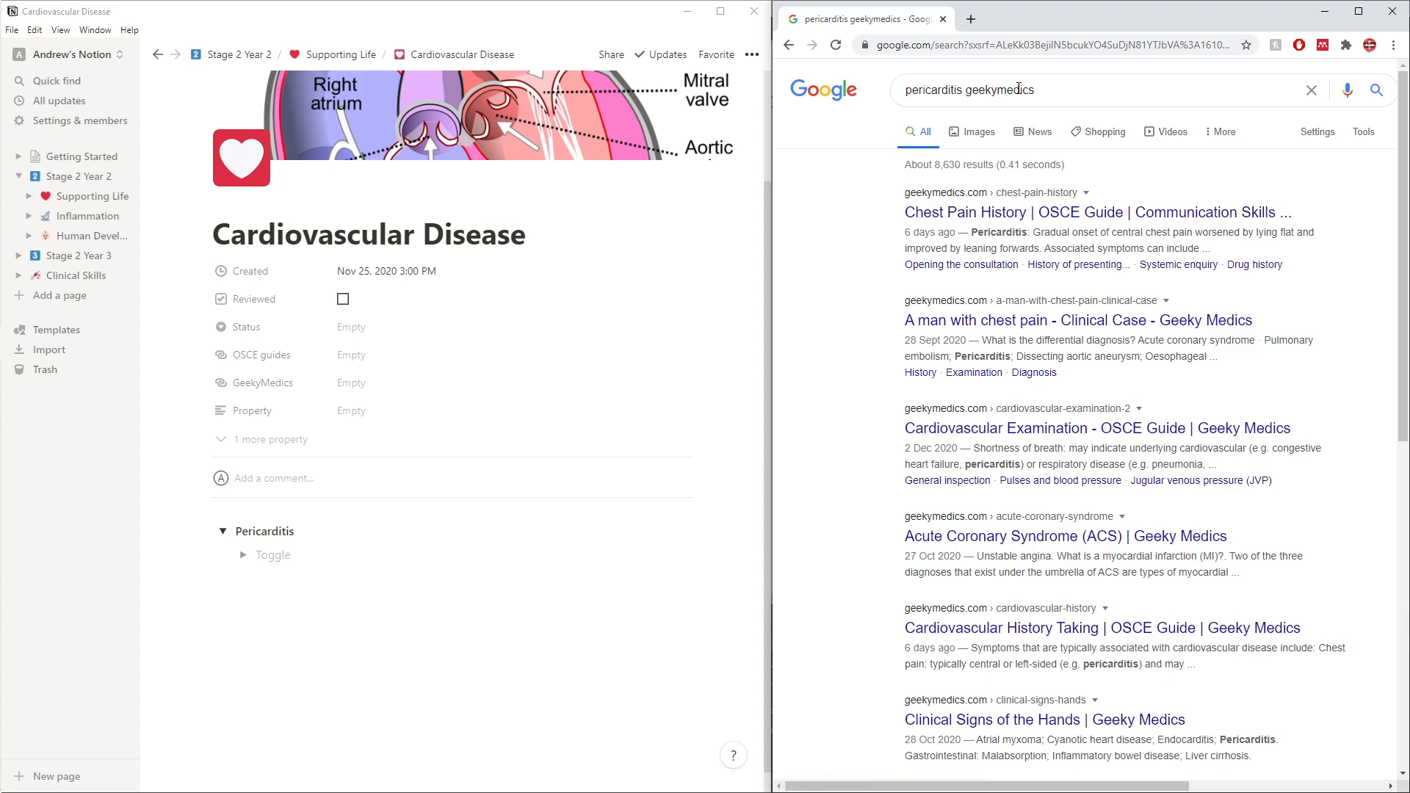
Open the Geeky Medics Chest Pain History guide, dismiss the cookie notice and skim the guide's opening sections
left_click(1057, 225)
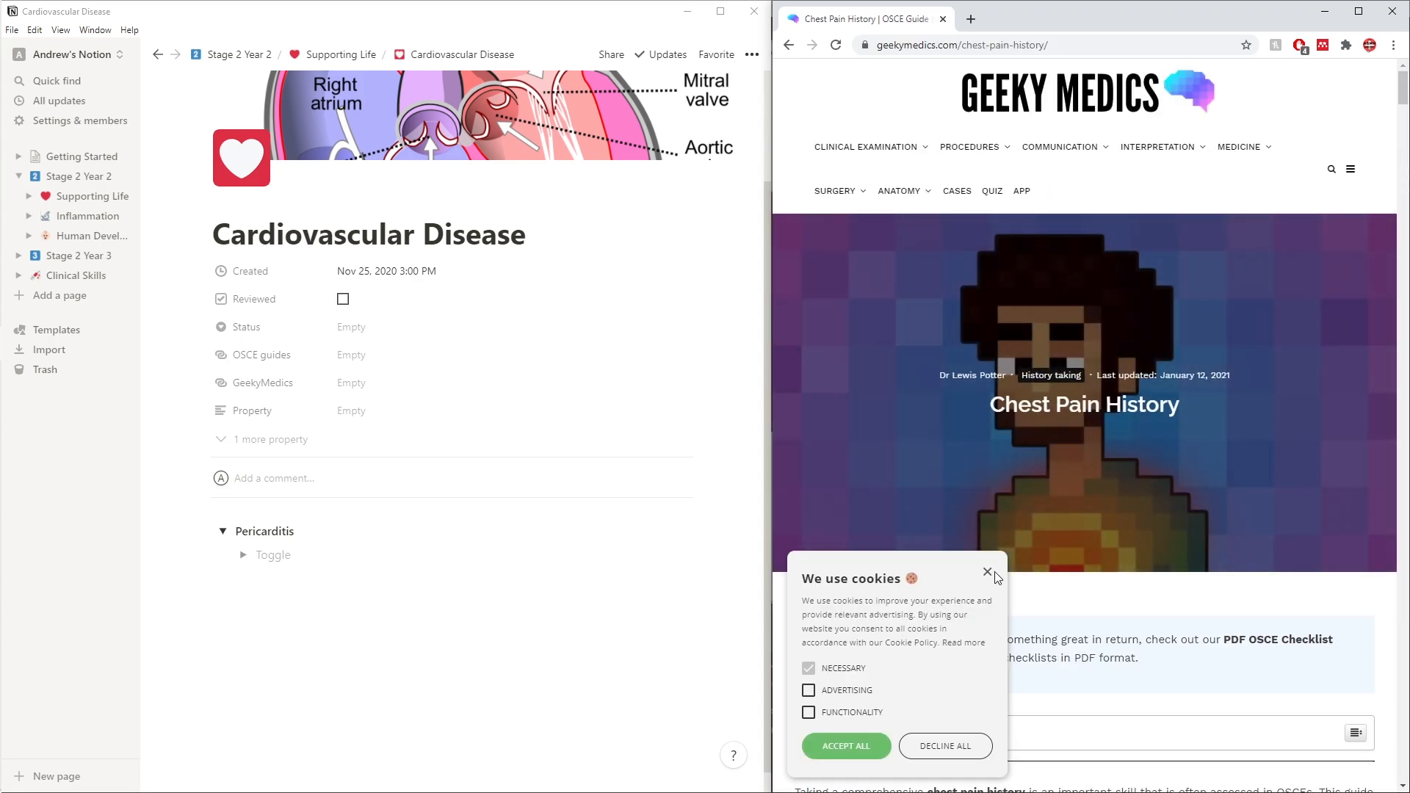
left_click(987, 572)
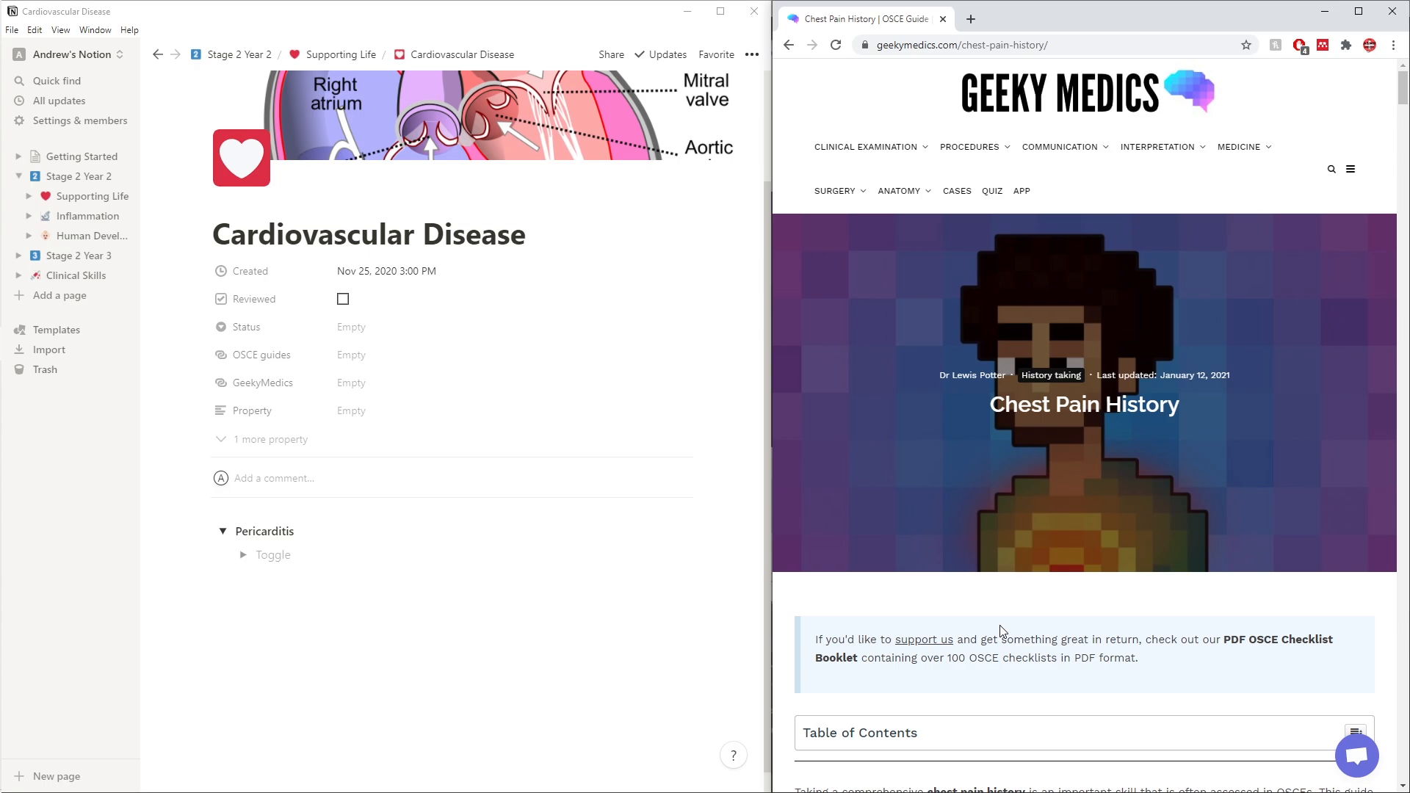
scroll(1063, 550, "down", 6)
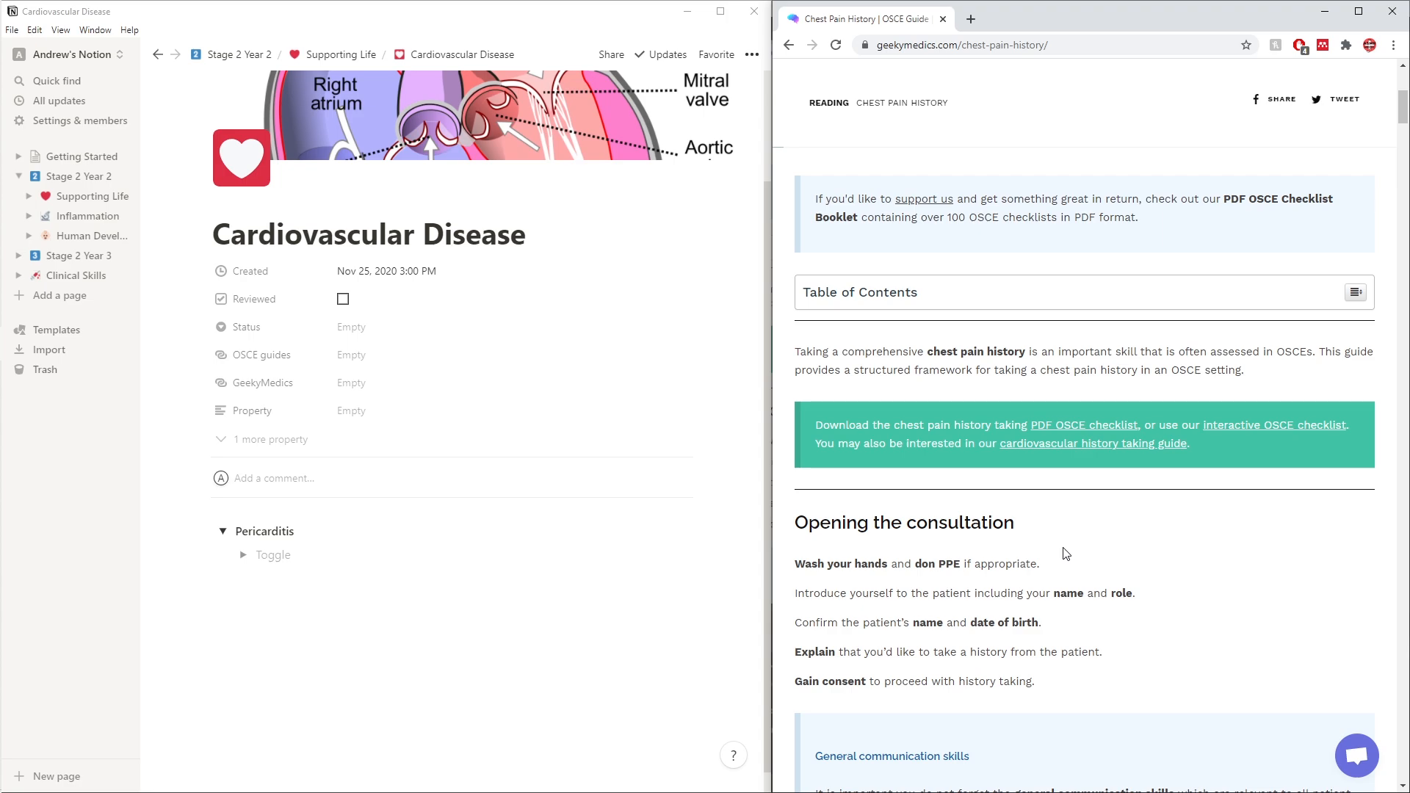
scroll(1066, 555, "up", 4)
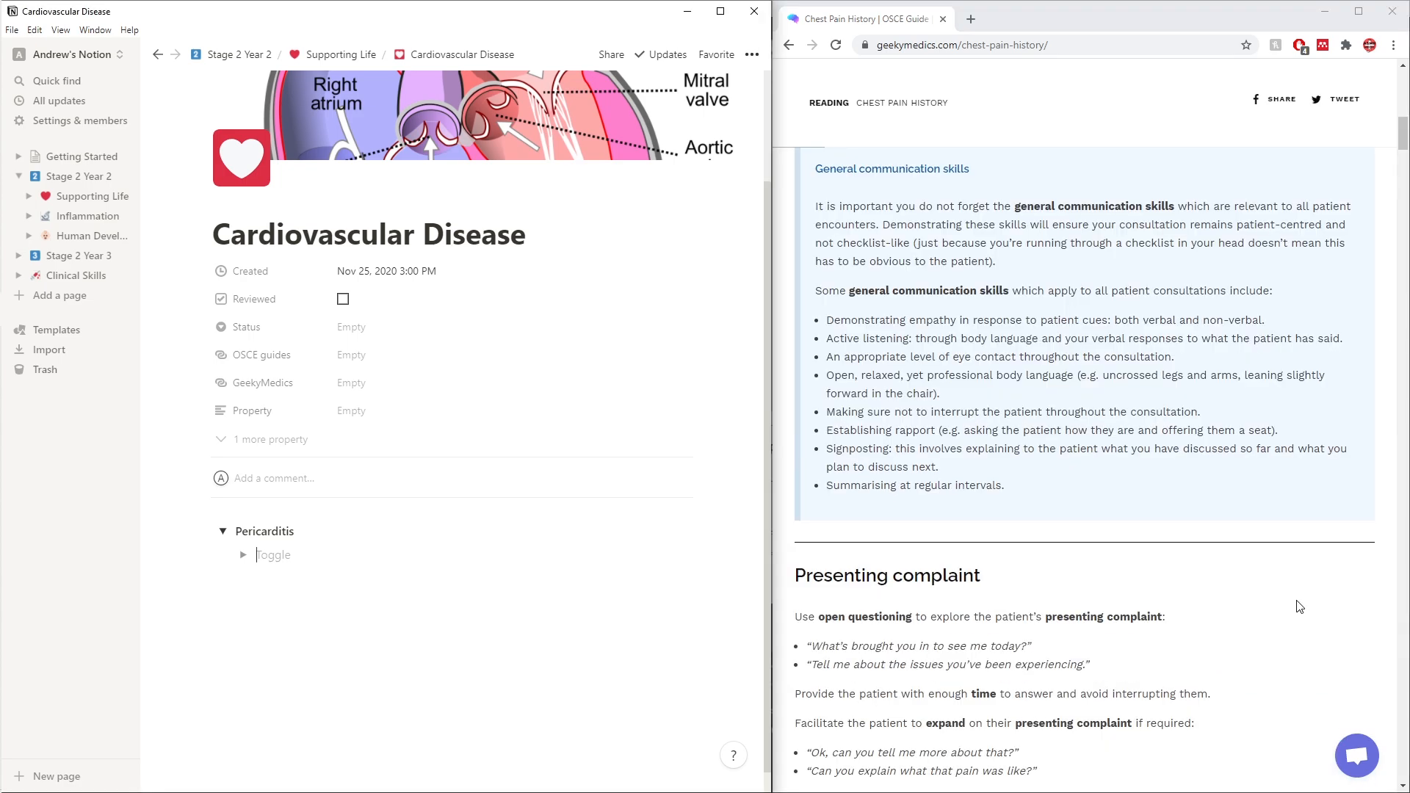
scroll(1300, 606, "up", 14)
Go to the Medicine category on Geeky Medics and open its Pulmonary Hypertension article
left_click(1217, 147)
mouse_move(866, 154)
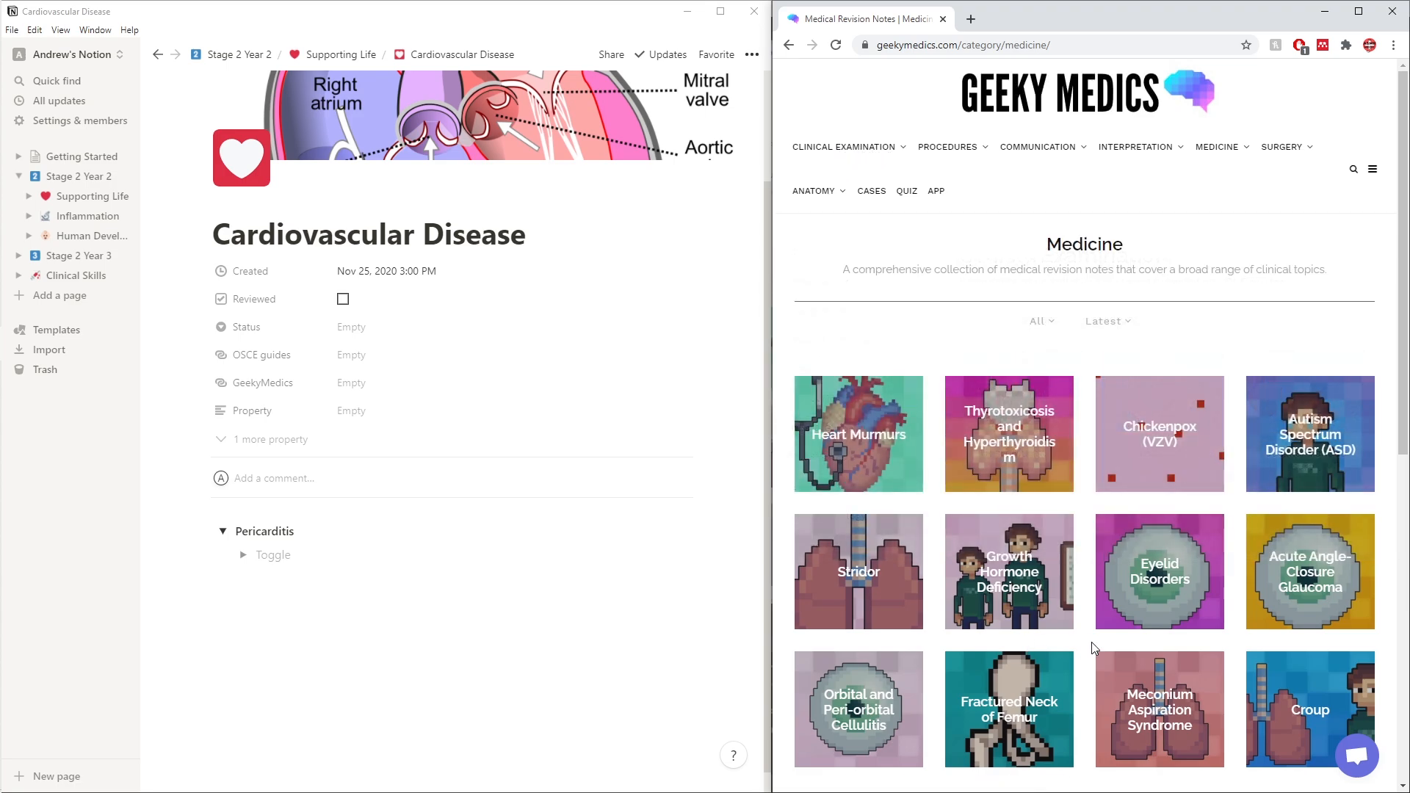
mouse_move(1219, 149)
scroll(980, 464, "down", 4)
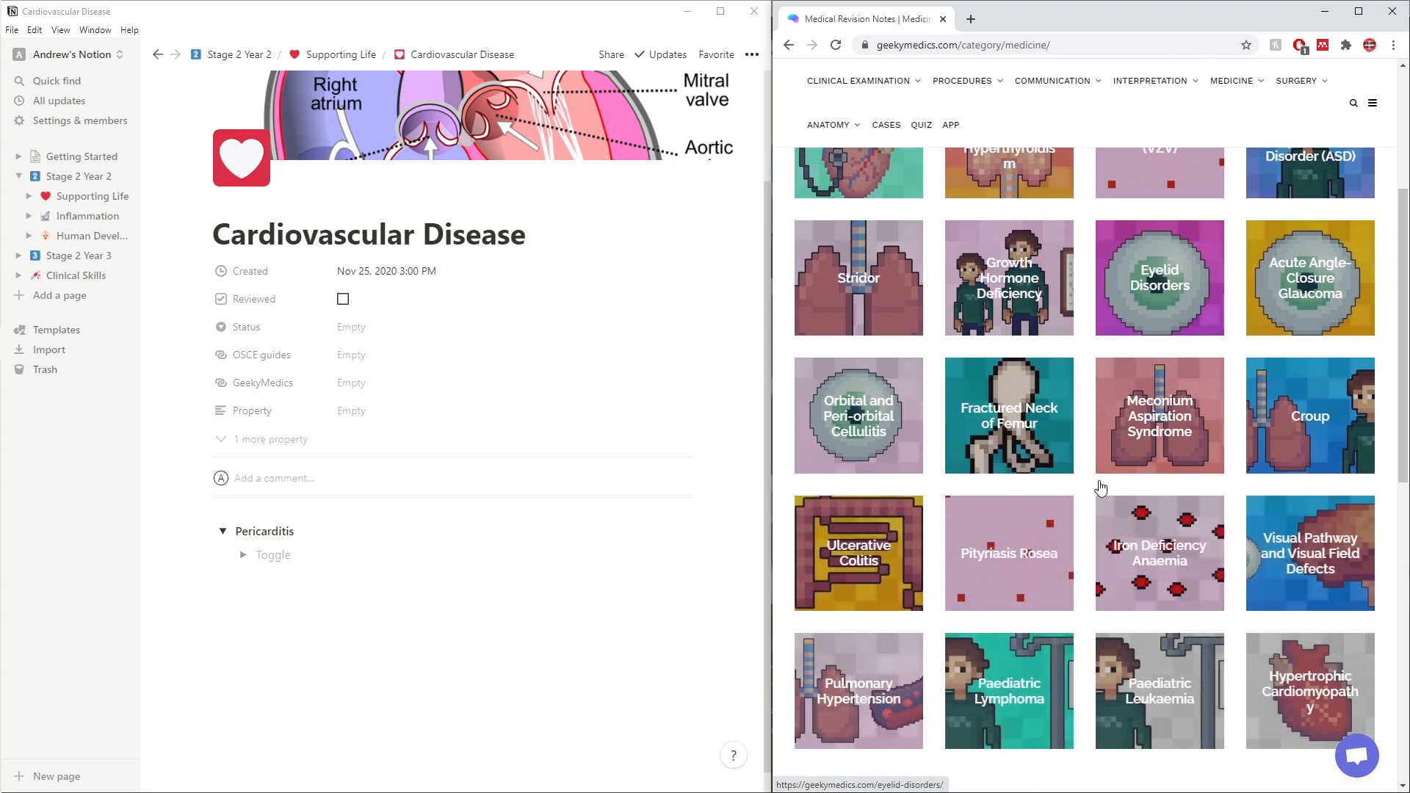
scroll(1098, 481, "up", 2)
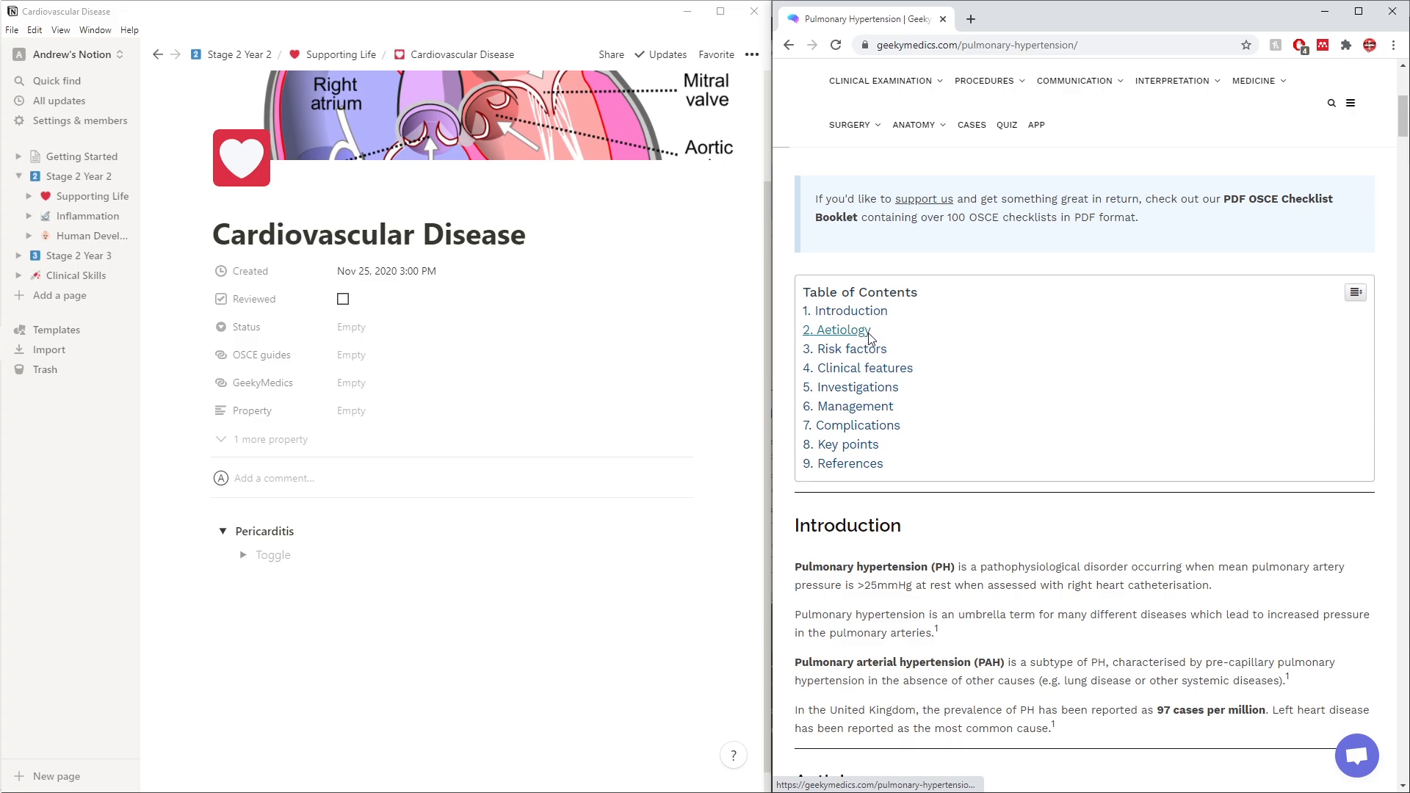
Examine the Aetiology and Risk factors sections of the Pulmonary Hypertension article through its table of contents
left_click(870, 333)
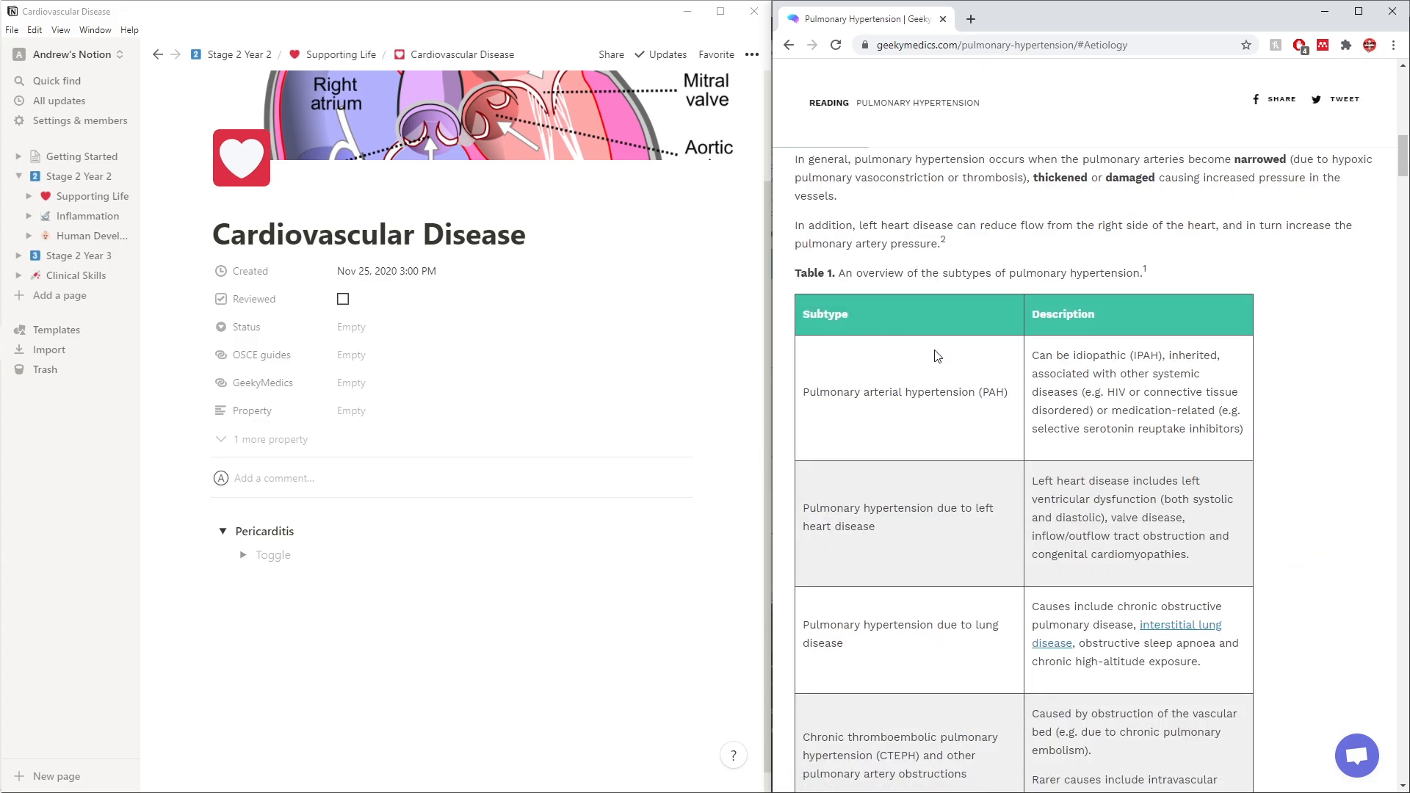
scroll(935, 350, "down", 7)
scroll(935, 350, "up", 11)
scroll(937, 356, "up", 10)
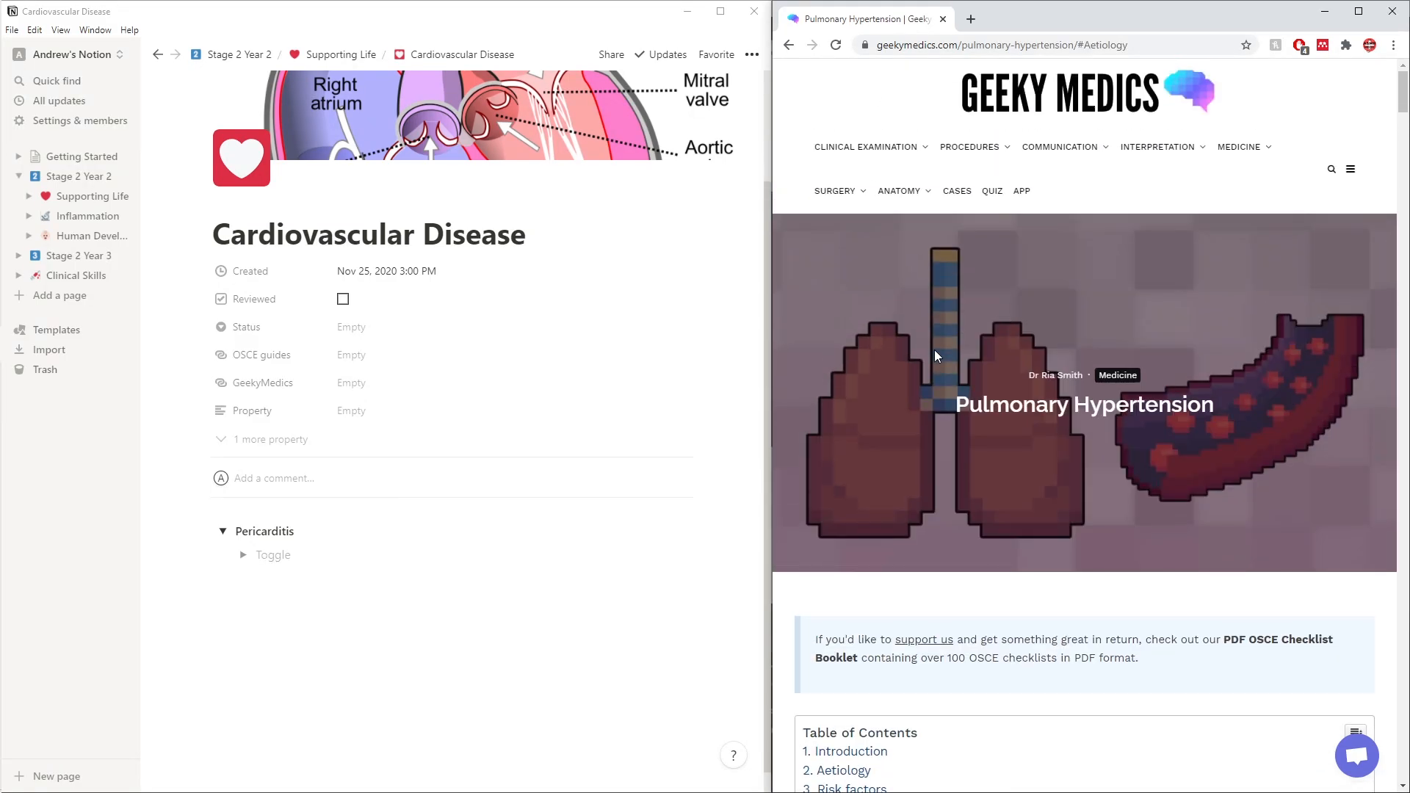
scroll(937, 356, "down", 10)
scroll(937, 356, "up", 6)
left_click(862, 351)
scroll(881, 355, "up", 20)
scroll(881, 356, "down", 6)
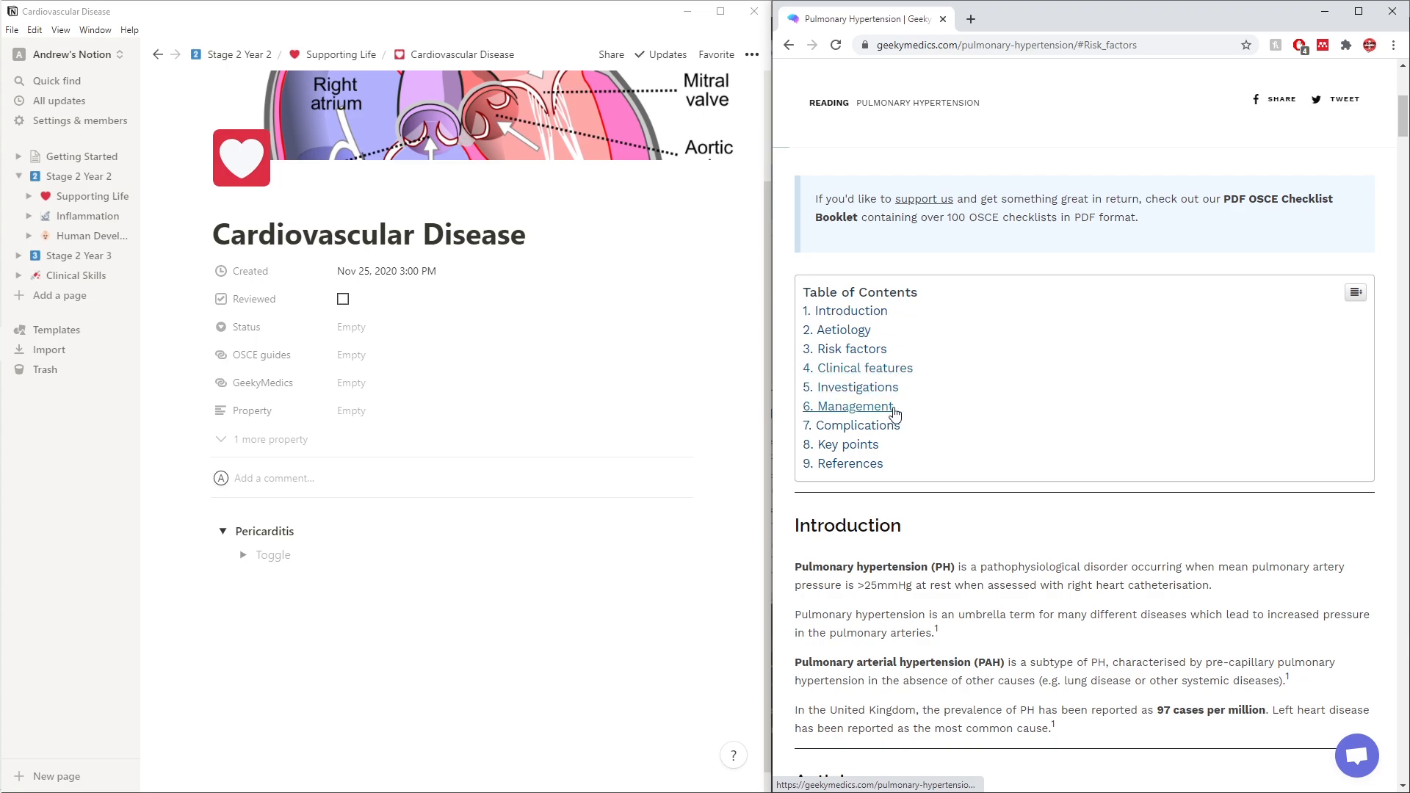
Read the Key points section of the Pulmonary Hypertension article and go back to the Medicine article listing
left_click(879, 446)
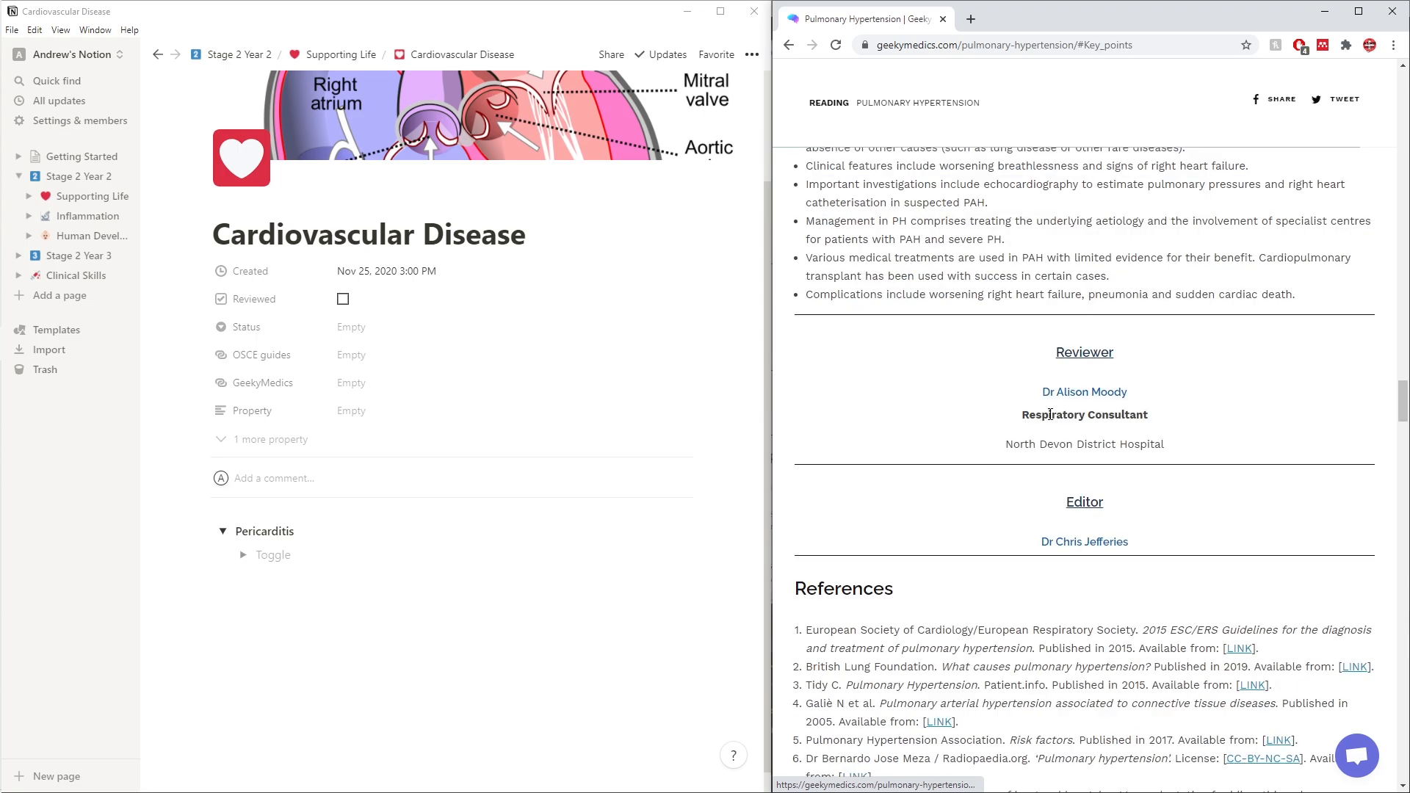
scroll(1036, 338, "up", 2)
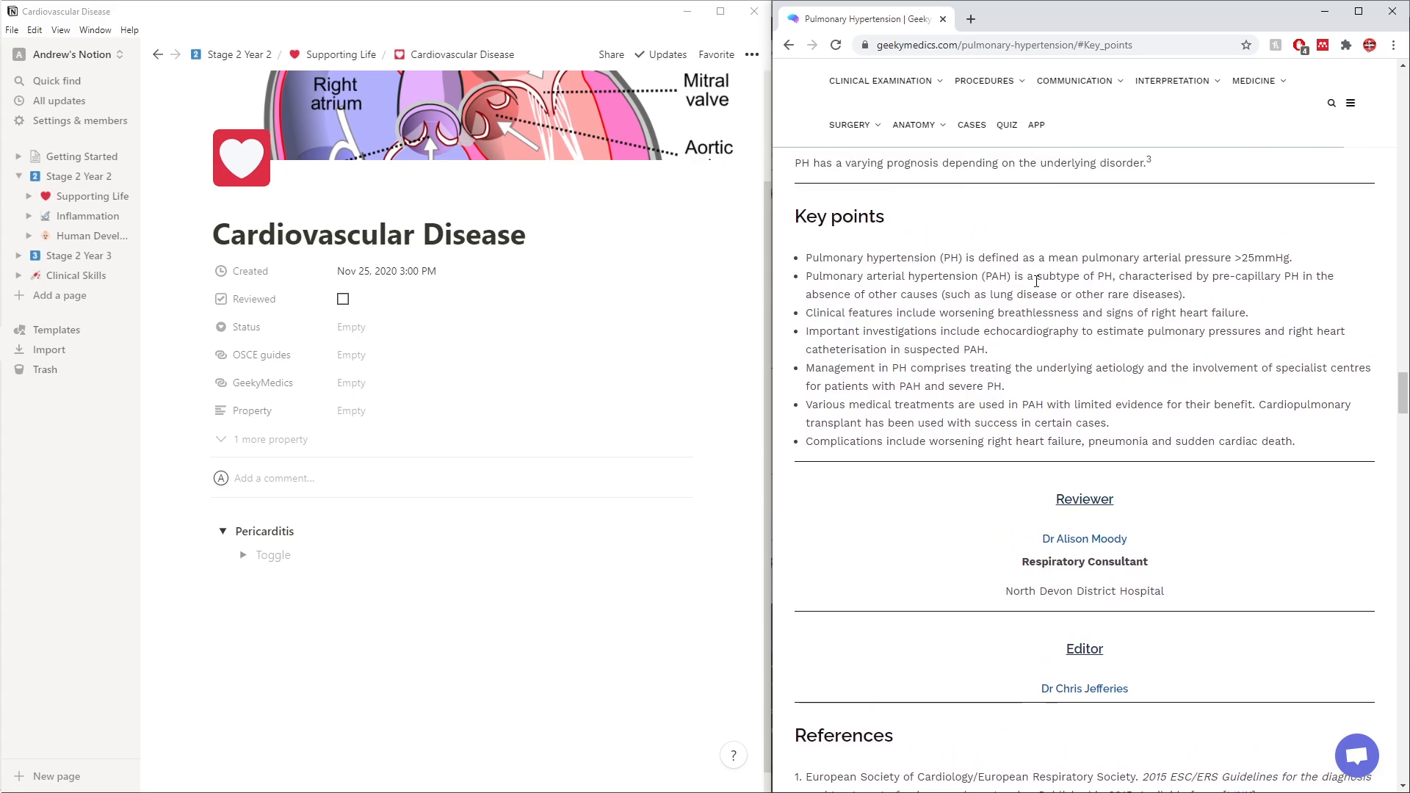
scroll(1036, 281, "up", 20)
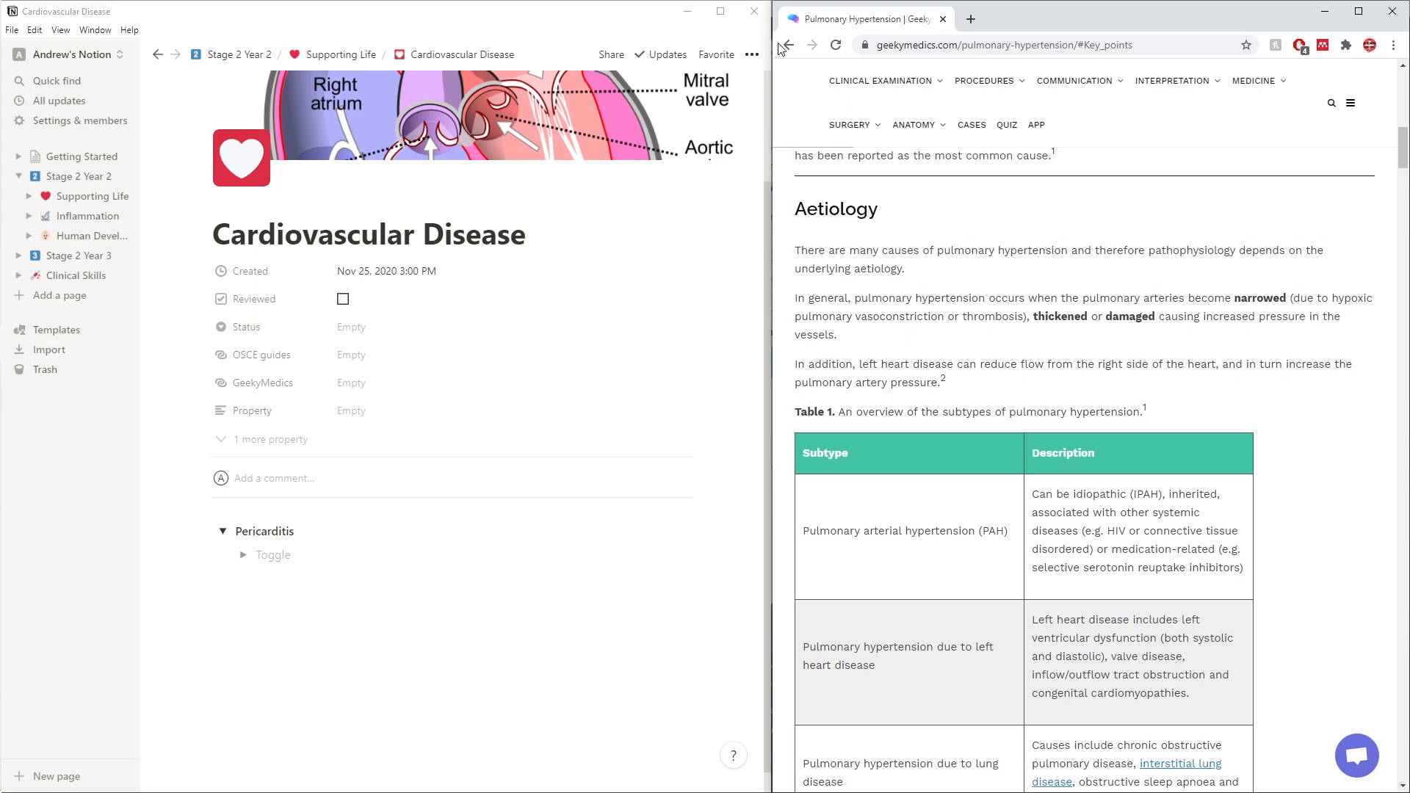
left_click(786, 45)
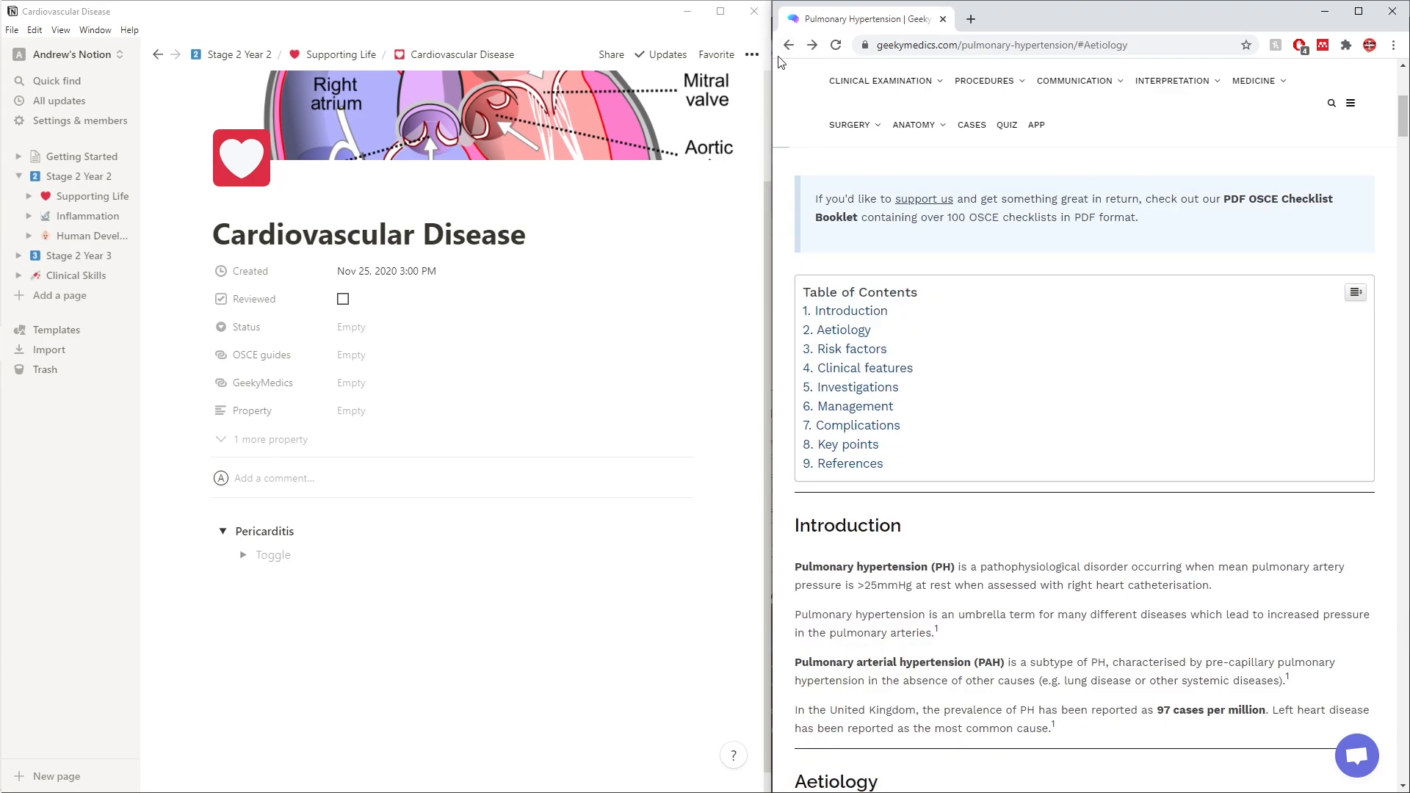
left_click(788, 45)
left_click(786, 46)
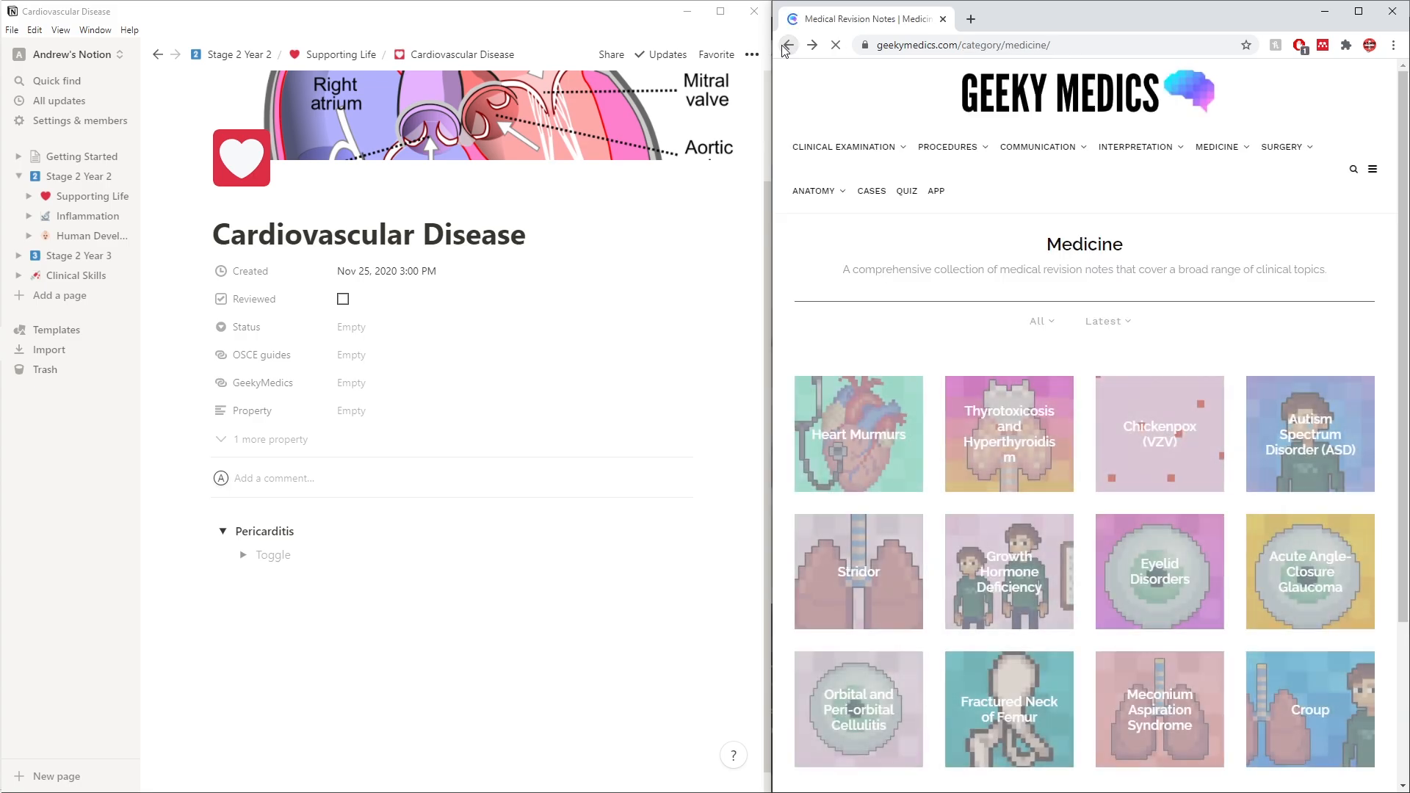
Find the Acute Coronary Syndrome (ACS) acute management article in the Medicine listing, skim it and go back
scroll(1118, 413, "down", 15)
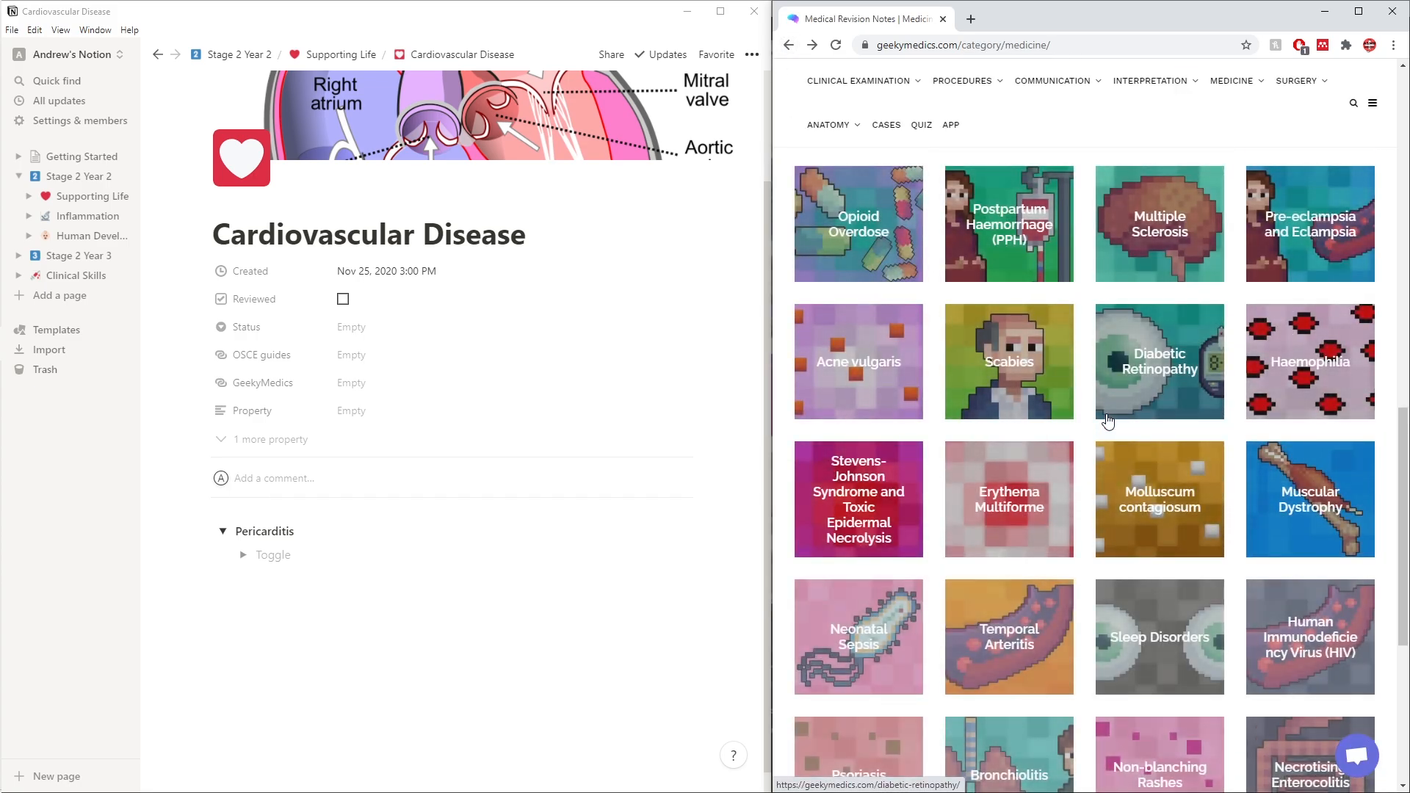
scroll(1108, 421, "down", 5)
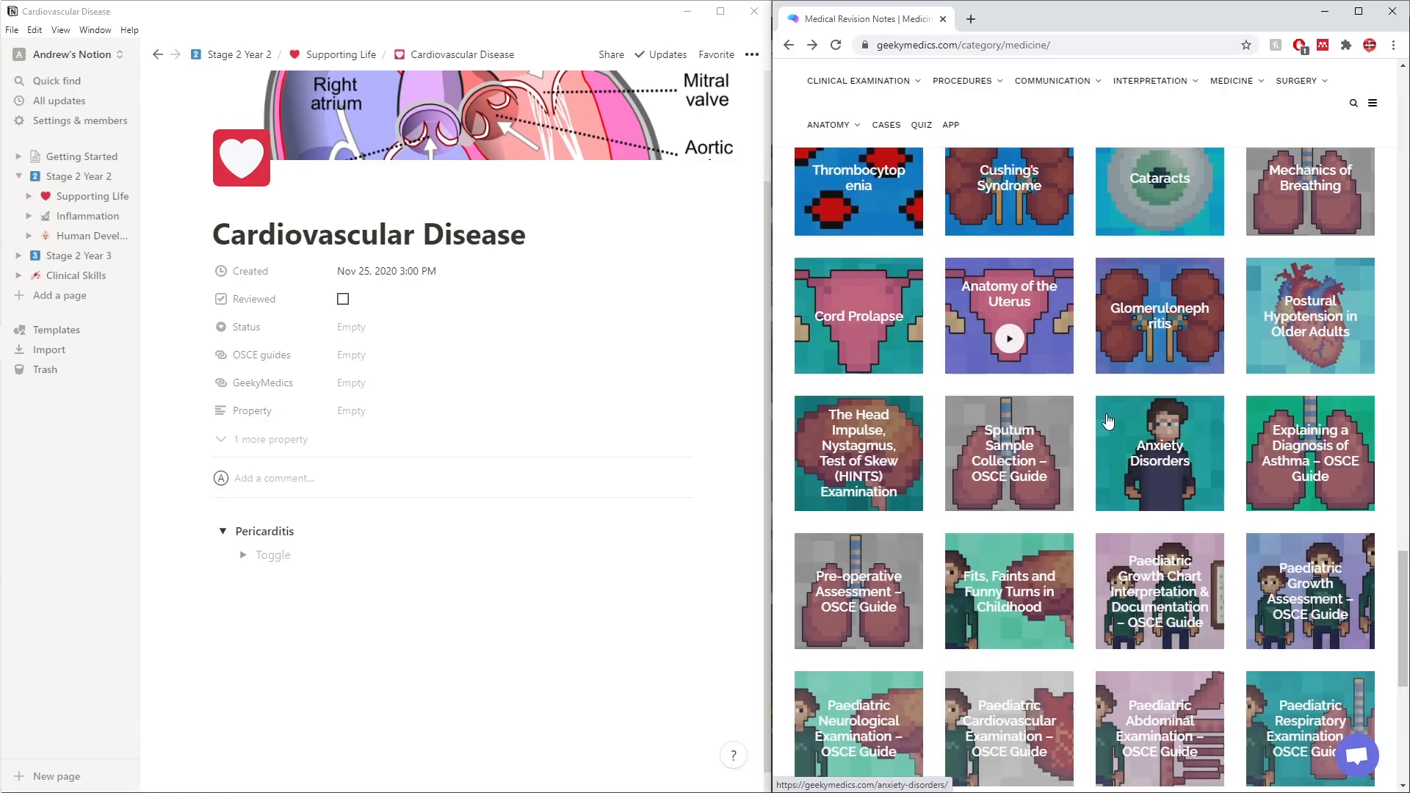
scroll(1108, 421, "down", 10)
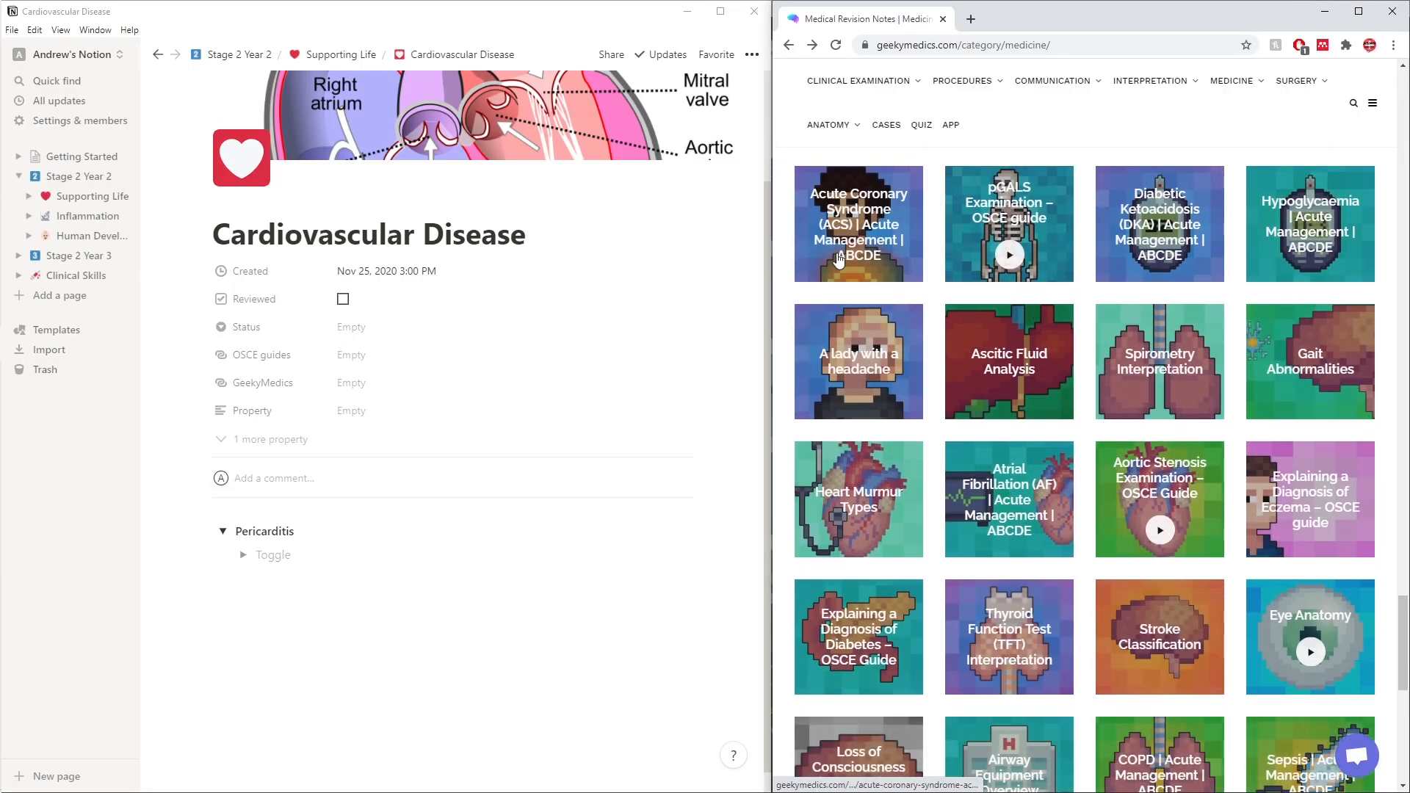
left_click(857, 208)
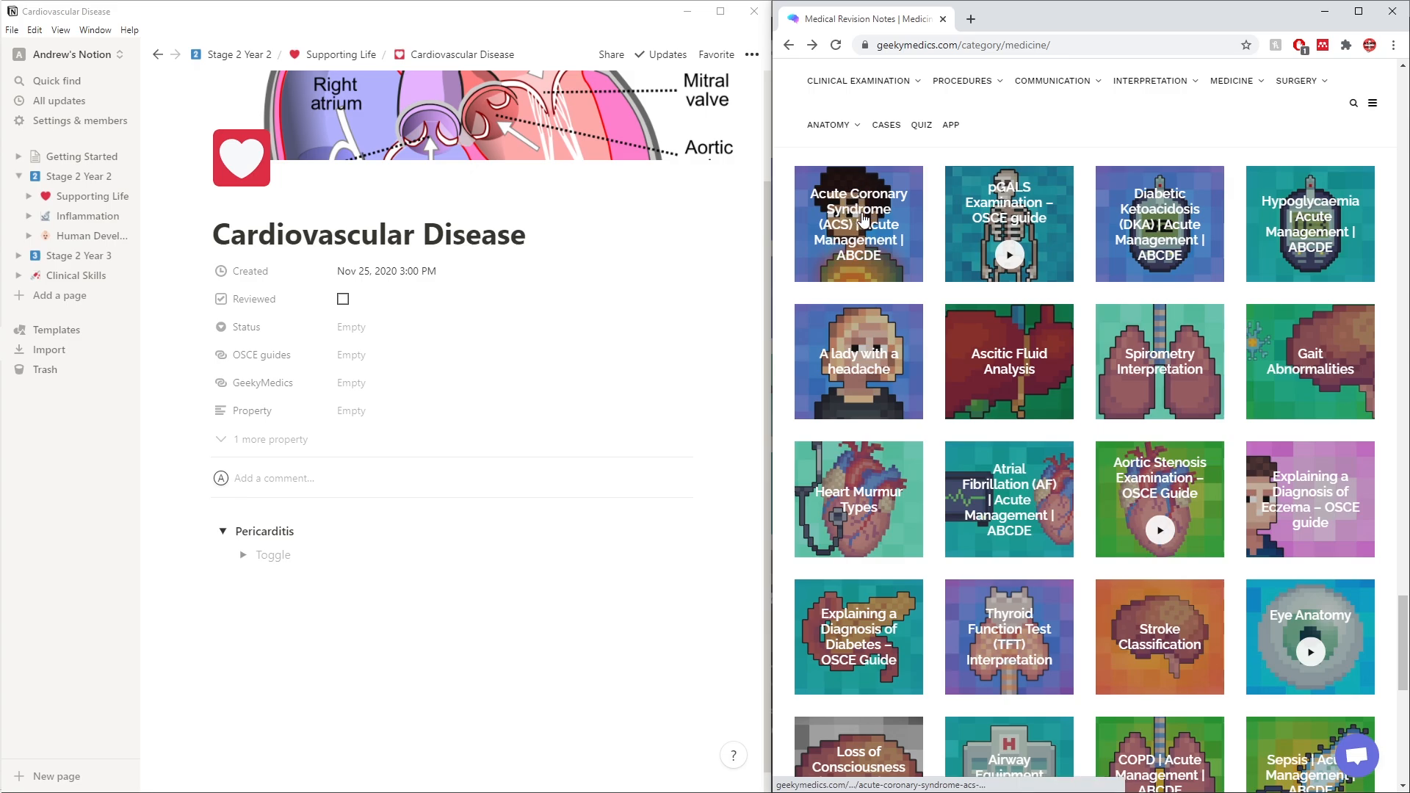
scroll(1100, 358, "down", 15)
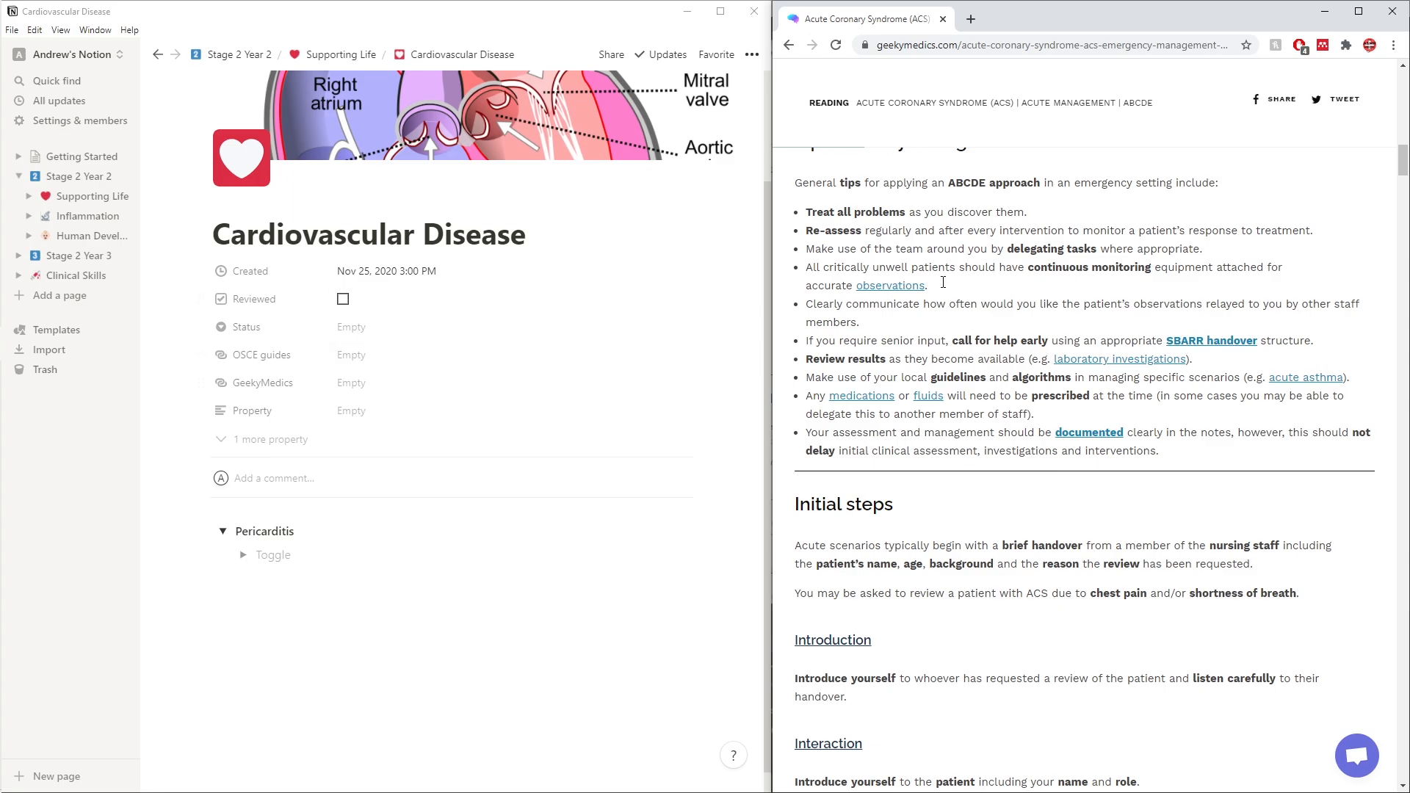
left_click(789, 45)
Look through the Medicine article listing on Geeky Medics for further cardiovascular topics
scroll(1029, 249, "down", 15)
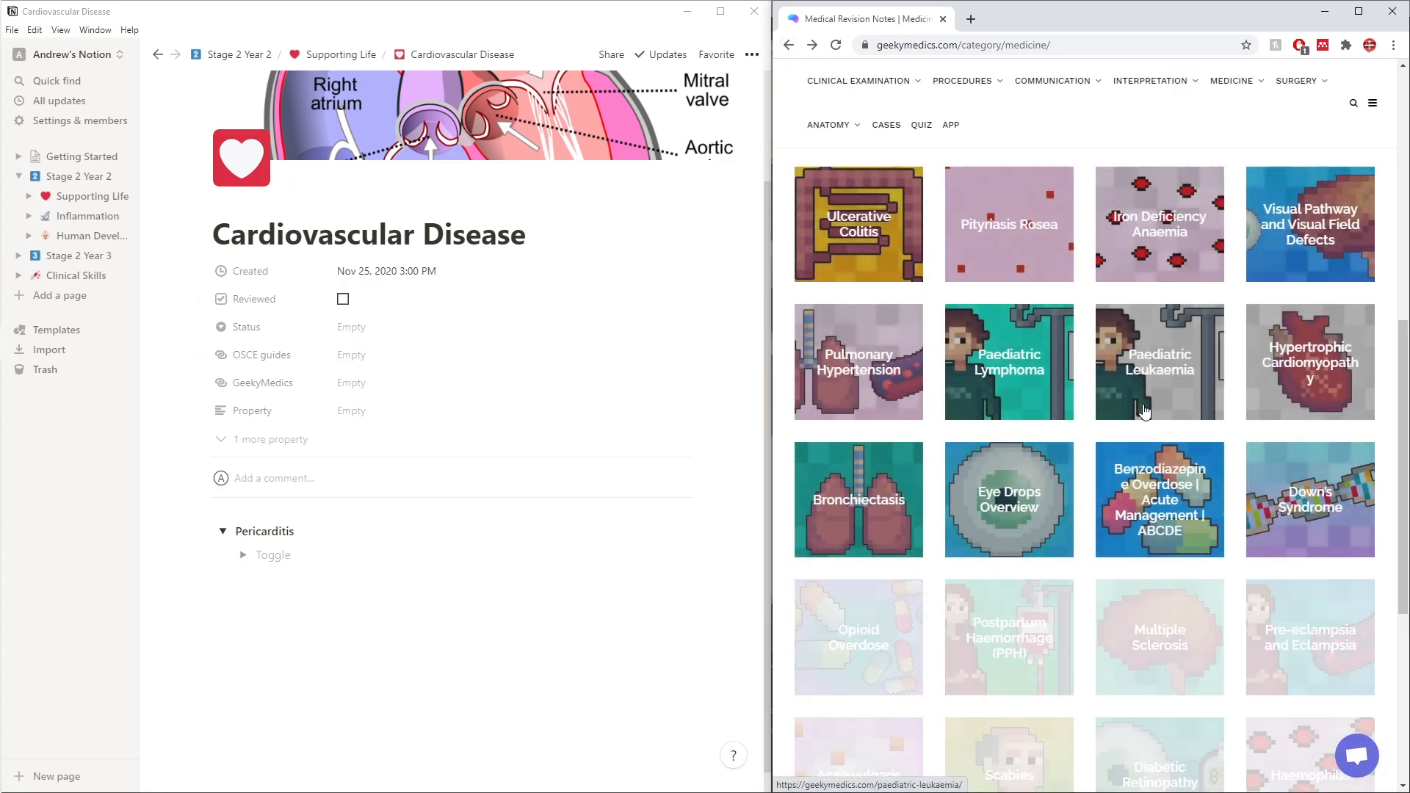
scroll(1145, 405, "down", 4)
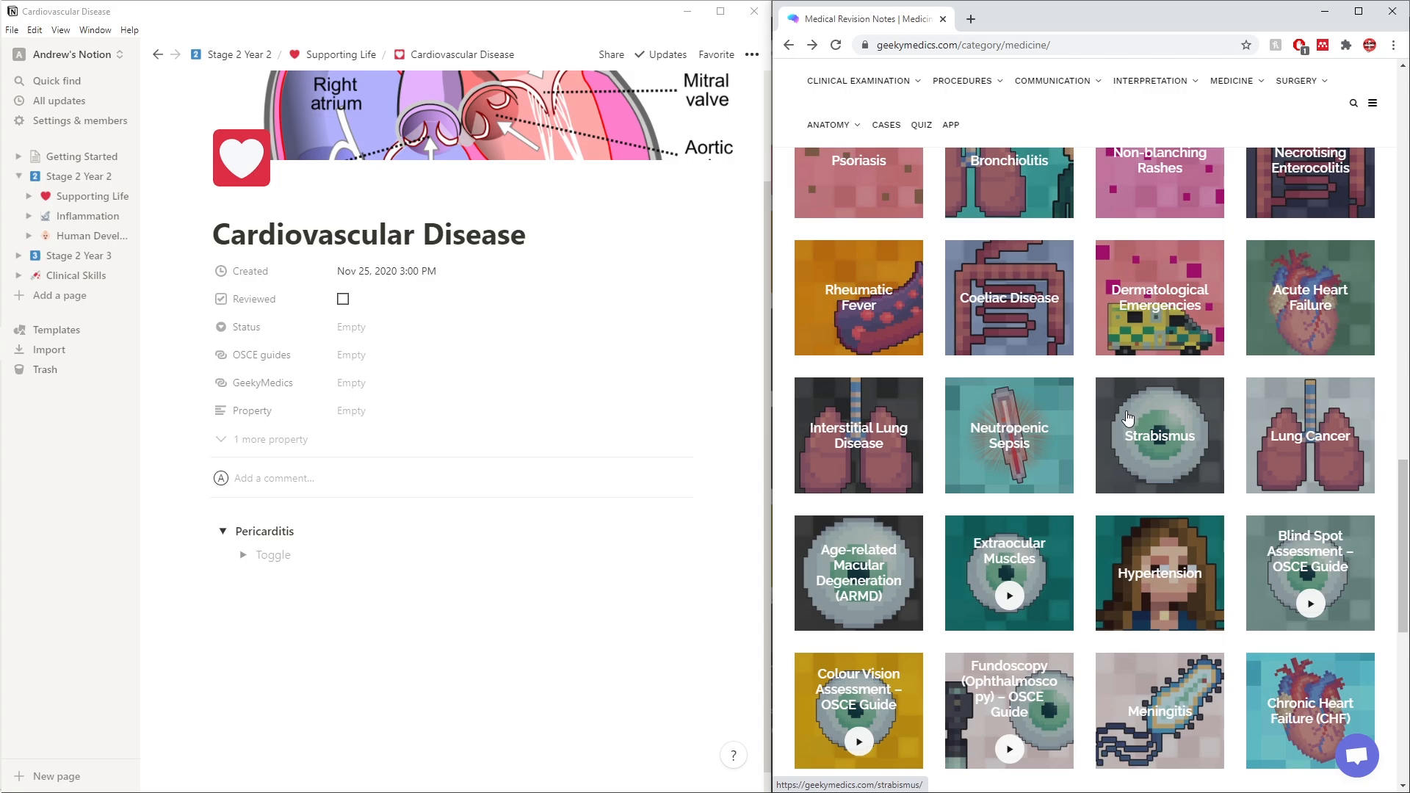
scroll(1129, 417, "down", 6)
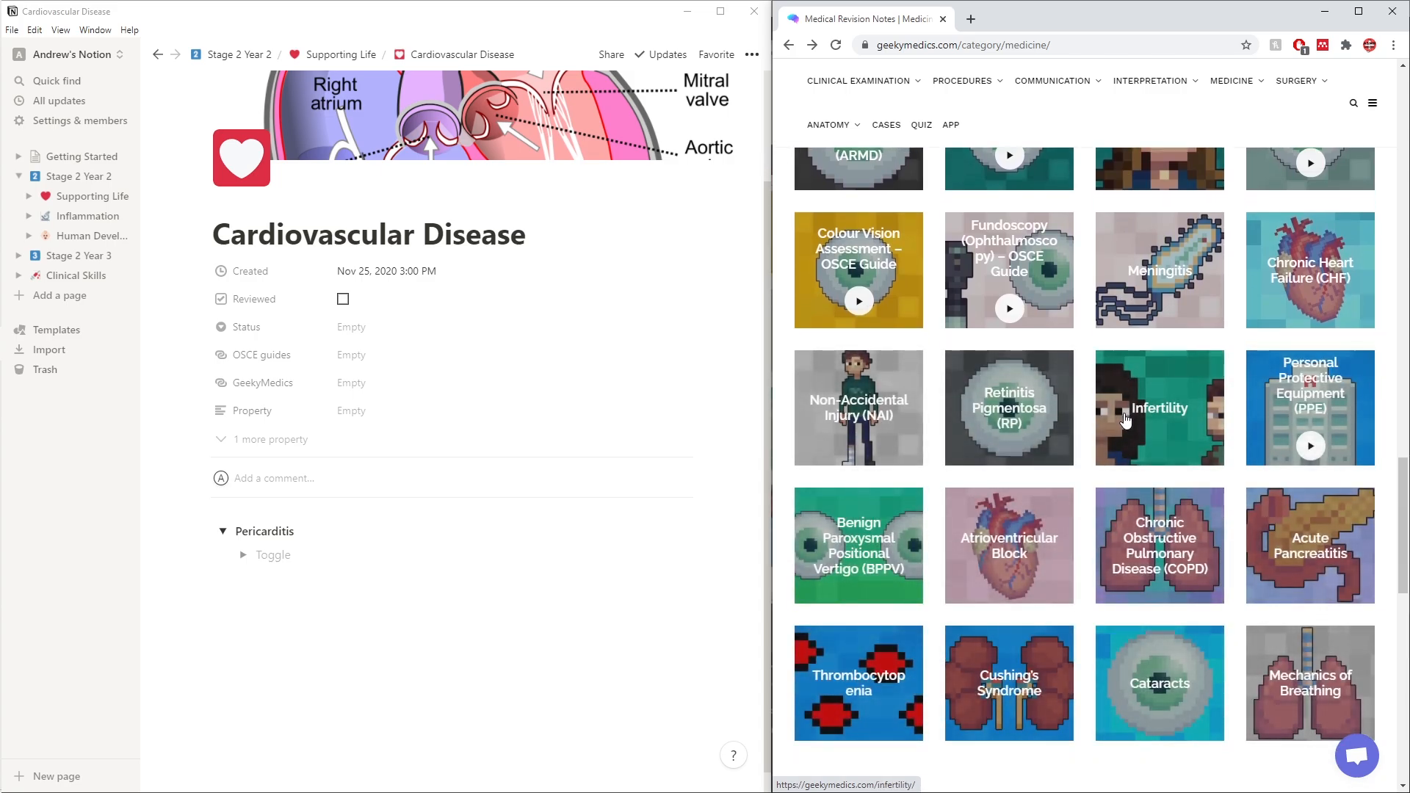
scroll(1127, 416, "down", 4)
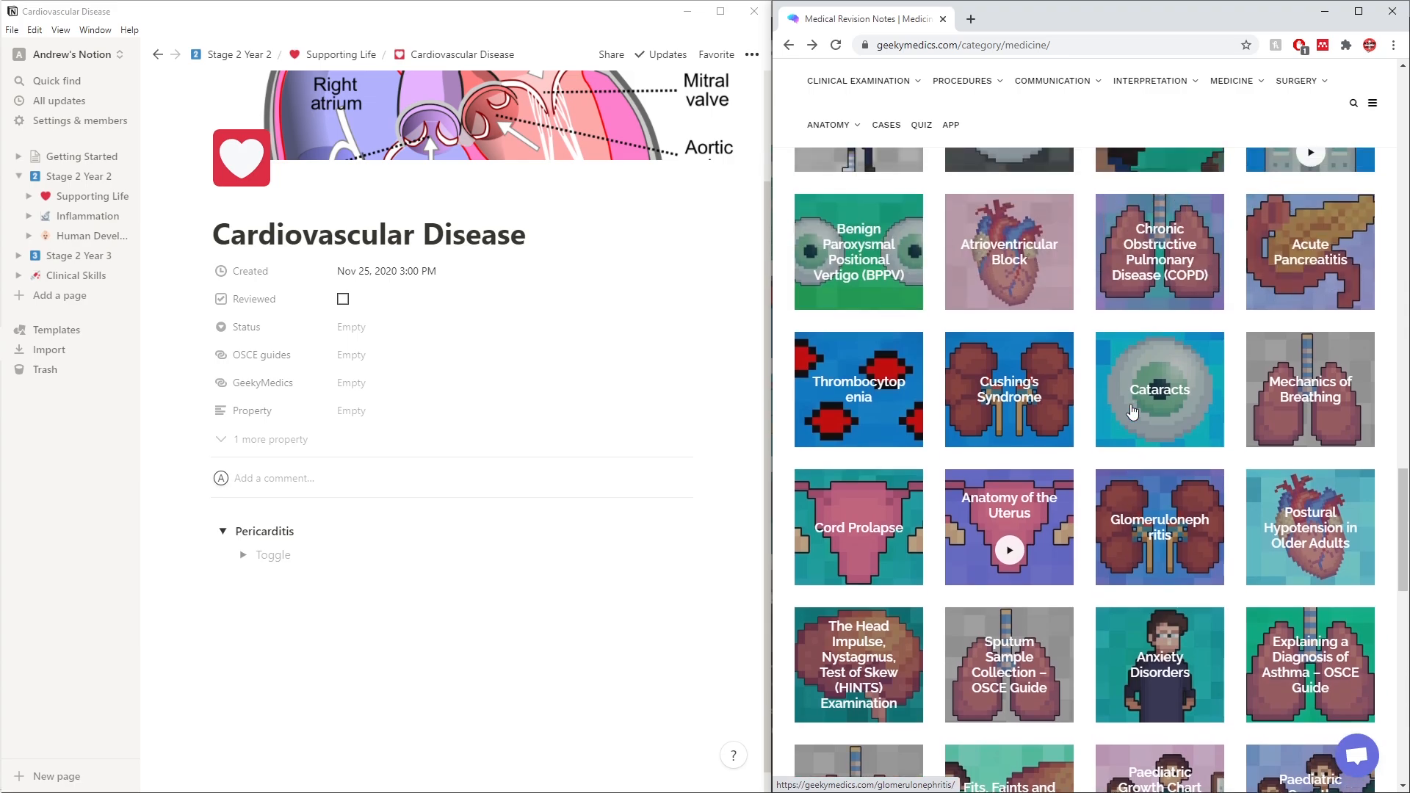
scroll(1132, 413, "down", 10)
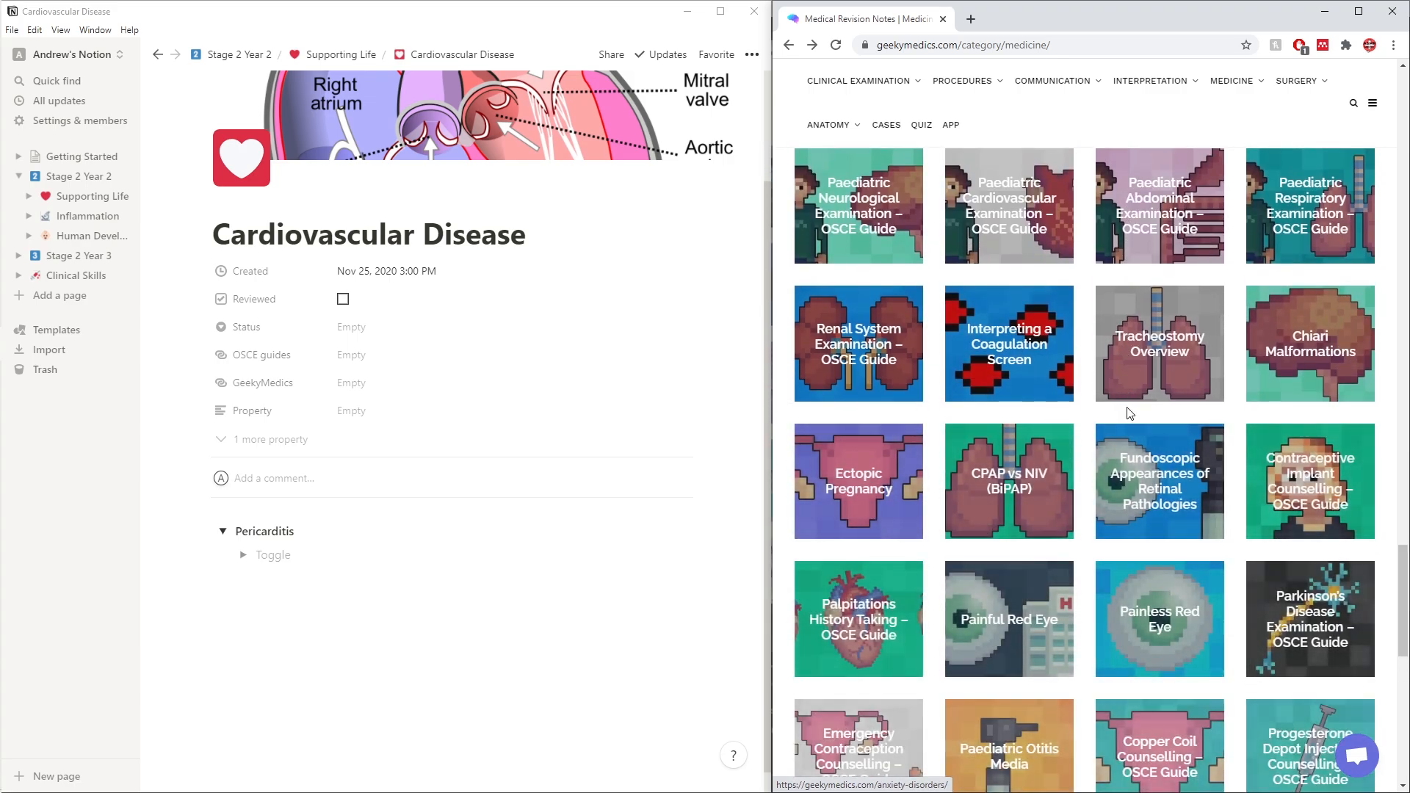
scroll(1121, 417, "down", 15)
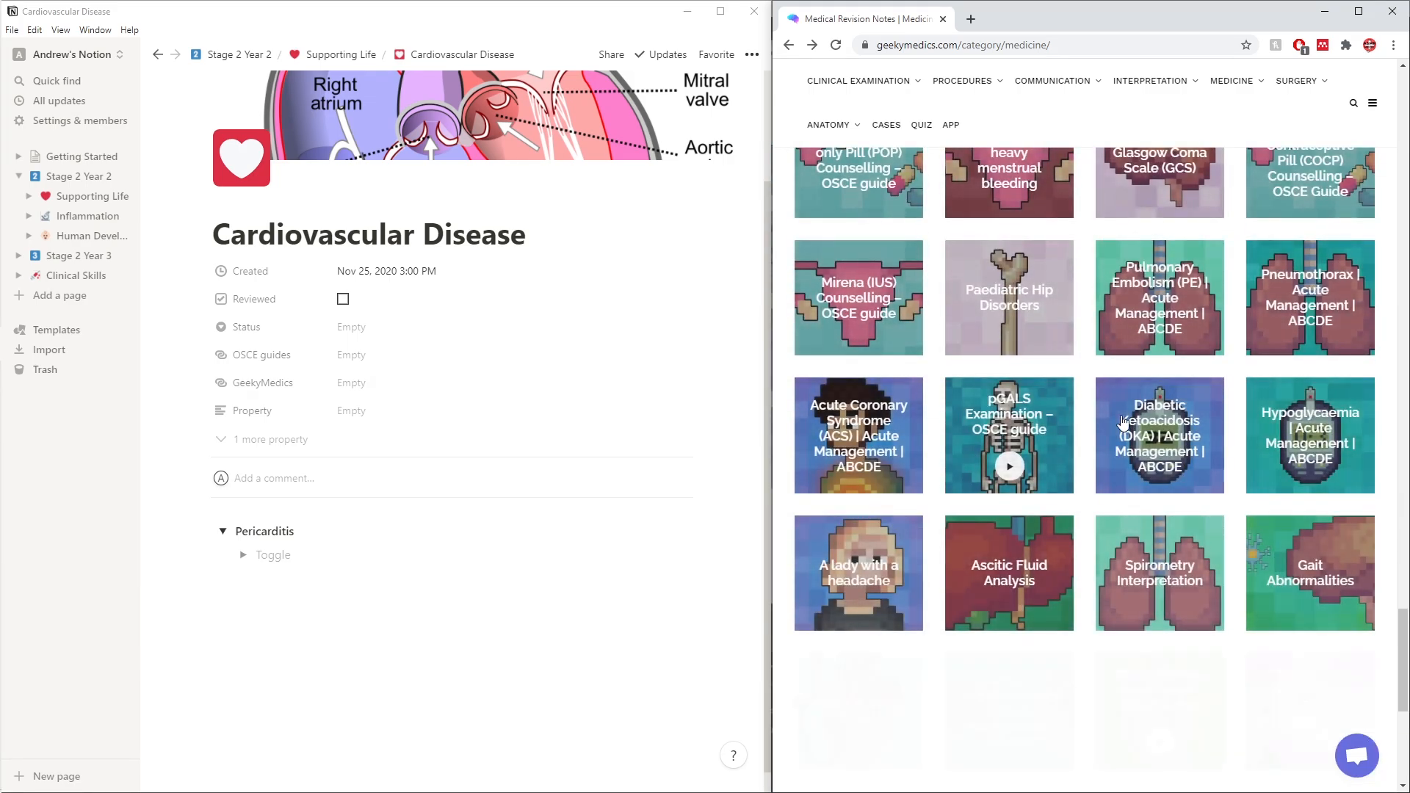
scroll(1120, 424, "down", 15)
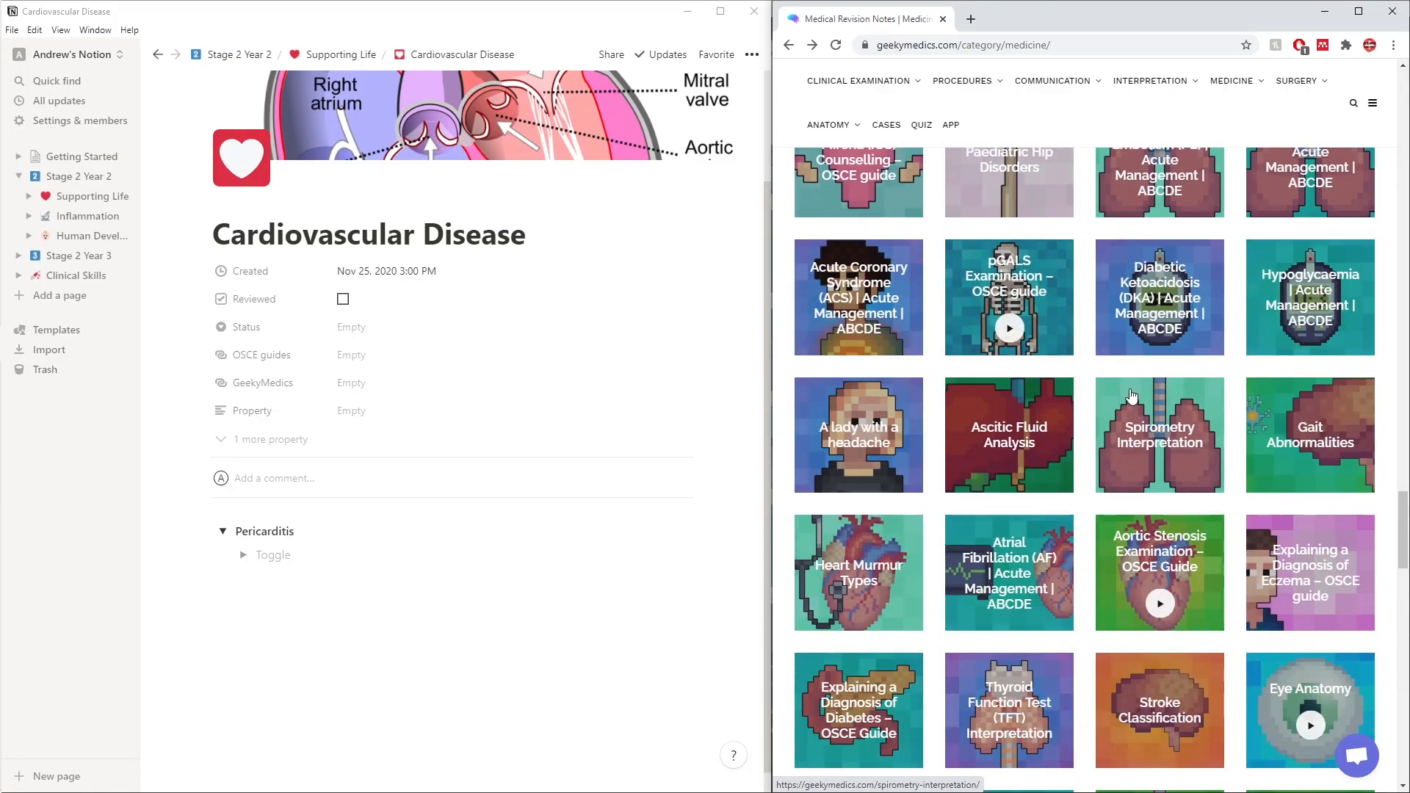
Search Geeky Medics for "pericarditis" and look through all the resulting articles
left_click(1364, 105)
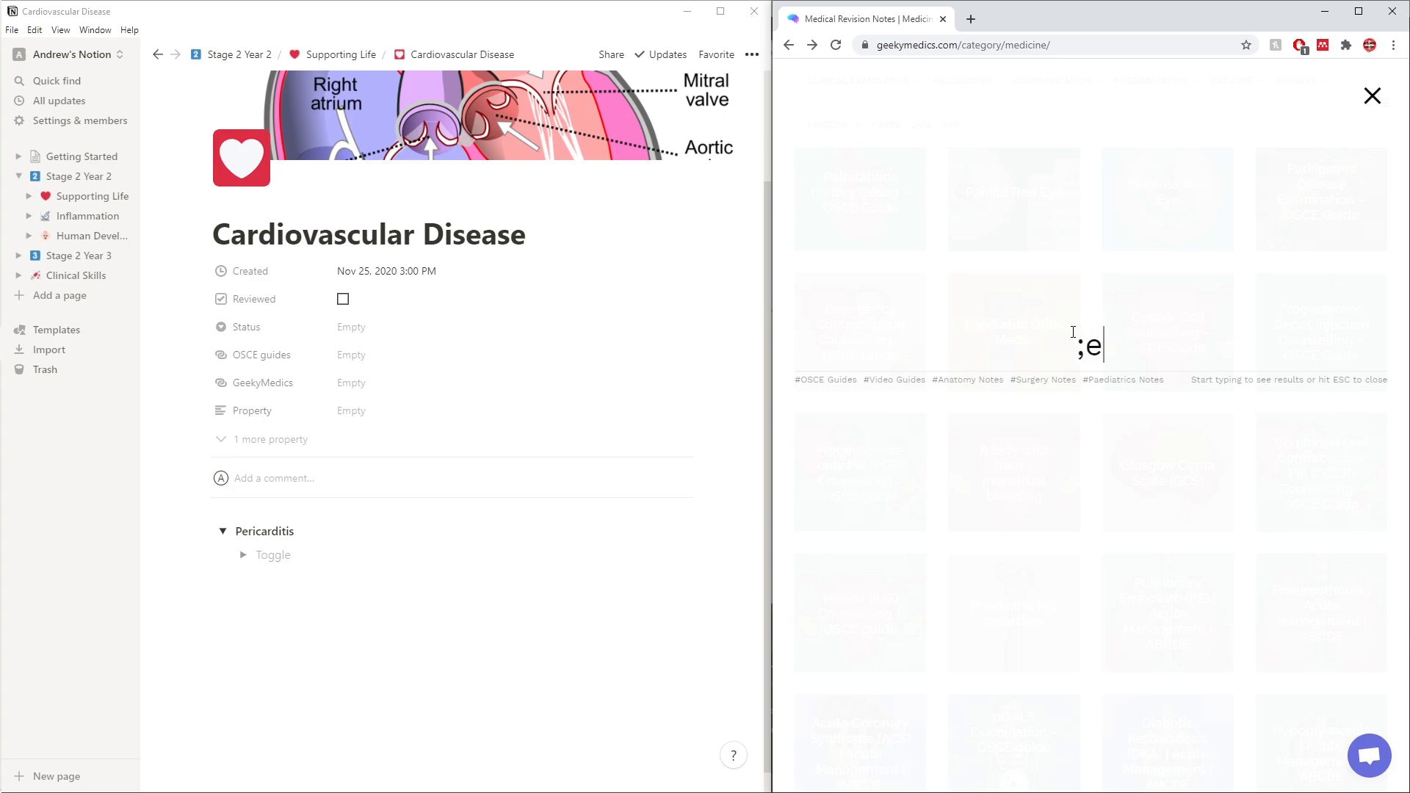
type("pericarditis")
key("Return")
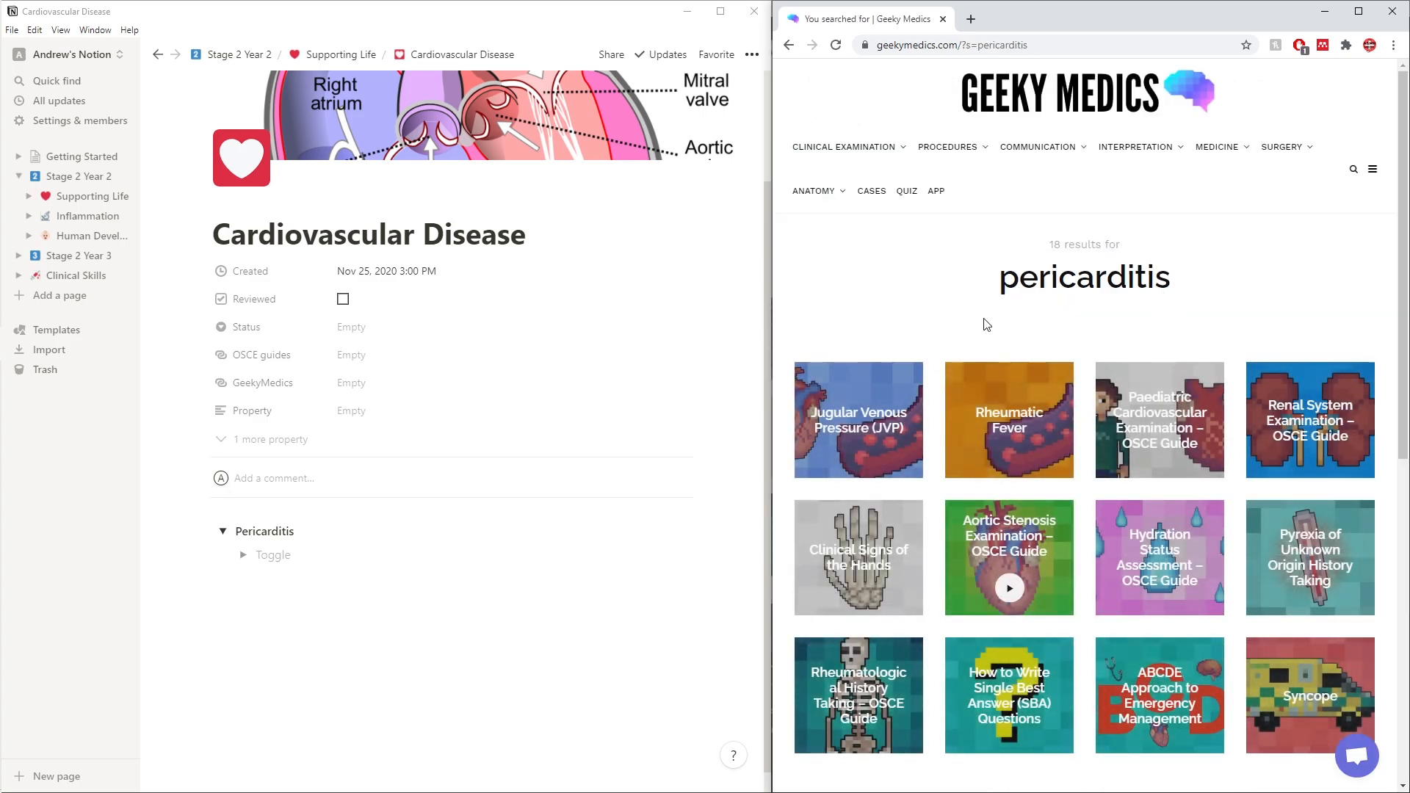
scroll(1088, 262, "down", 2)
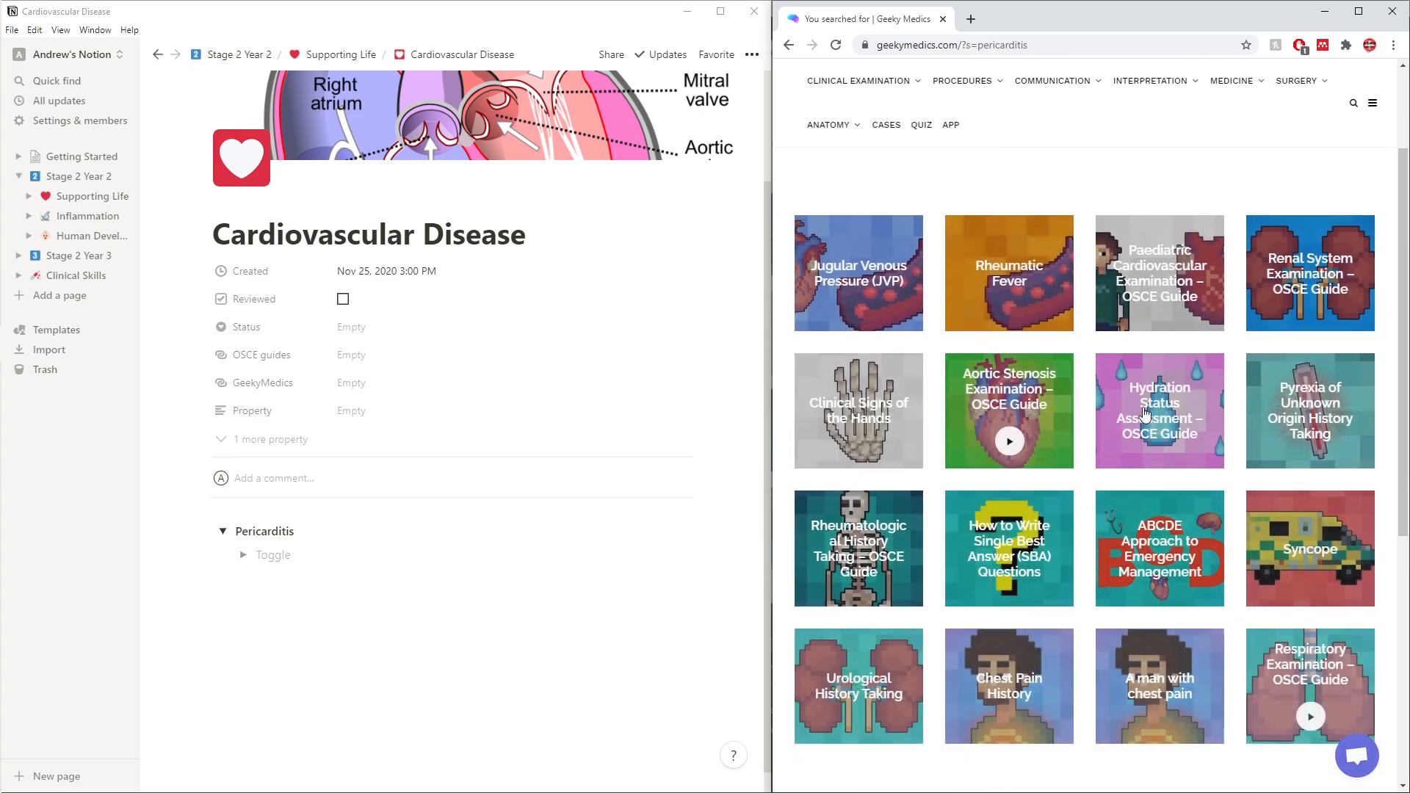
scroll(1215, 542, "down", 4)
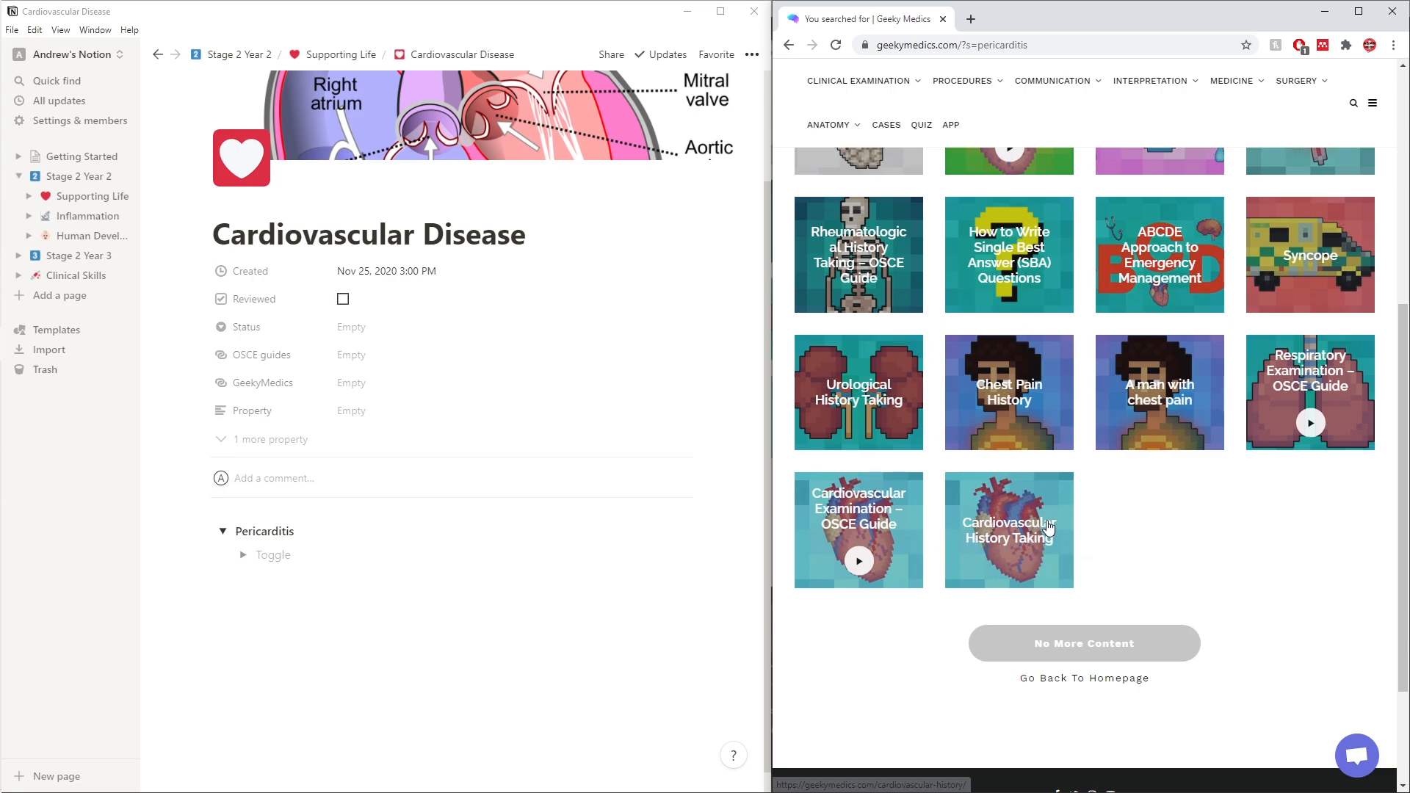
scroll(1196, 527, "up", 2)
scroll(1196, 527, "up", 2)
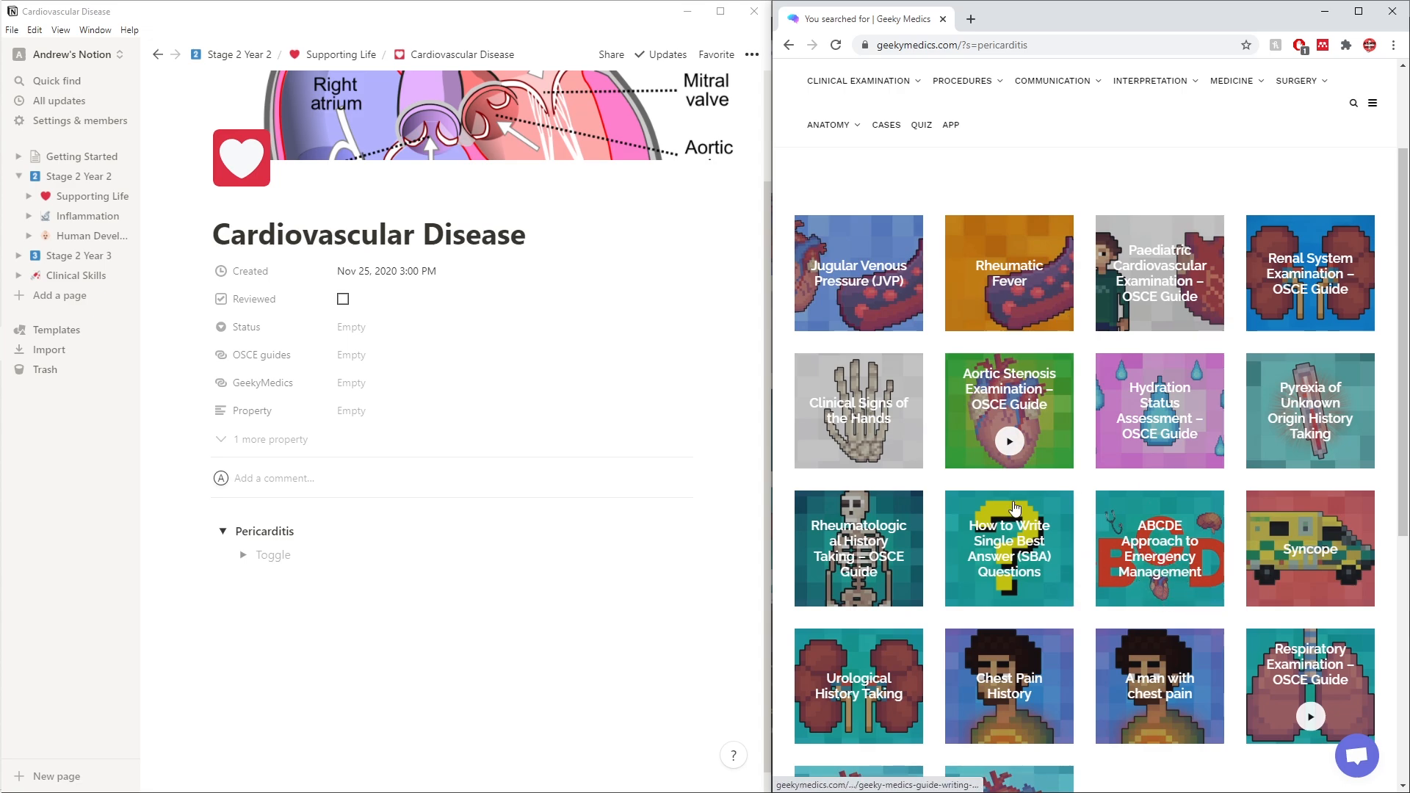
scroll(1010, 514, "down", 2)
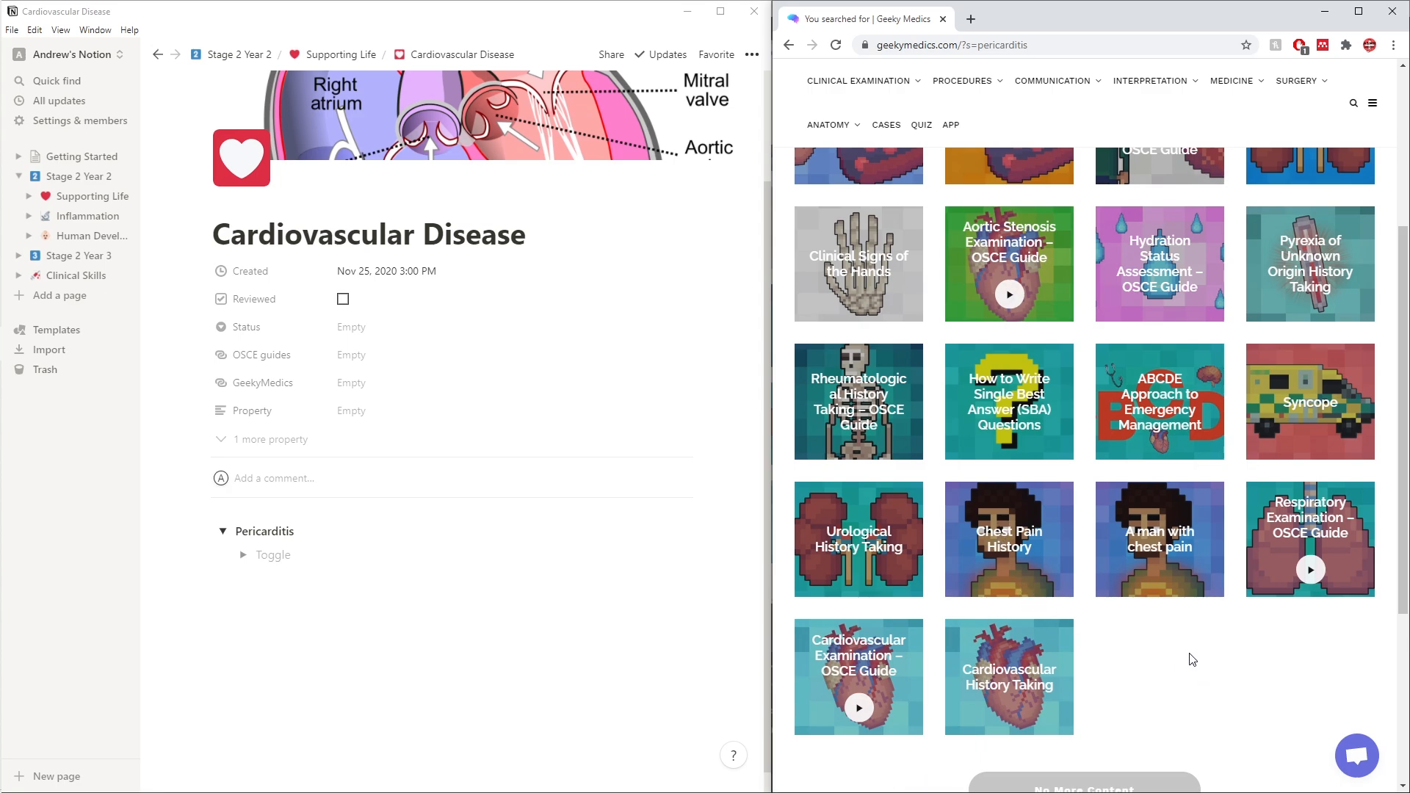
scroll(1085, 485, "up", 2)
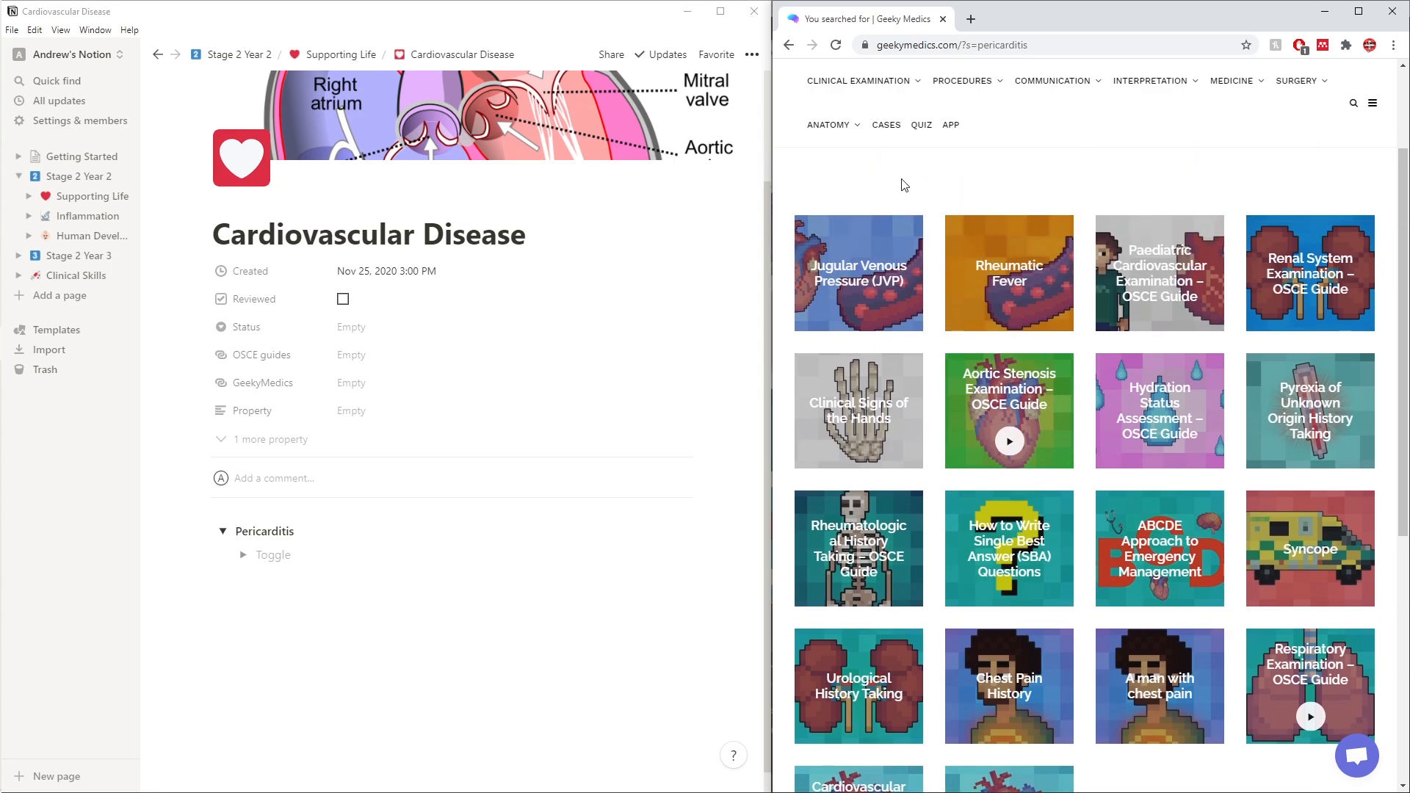
Search Google for "amboss" in the current browser tab
left_click(889, 47)
mouse_move(891, 67)
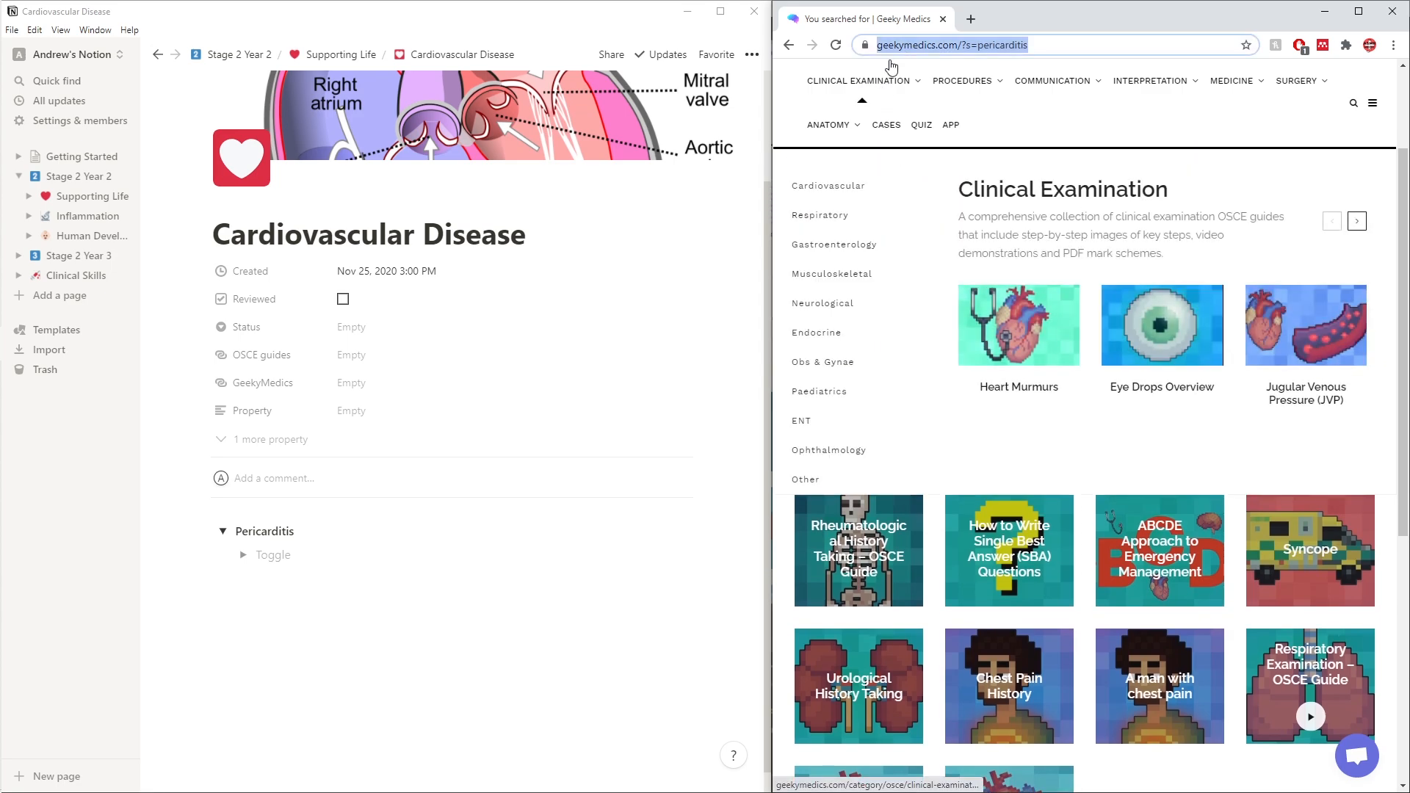
type("amboss")
key("Return")
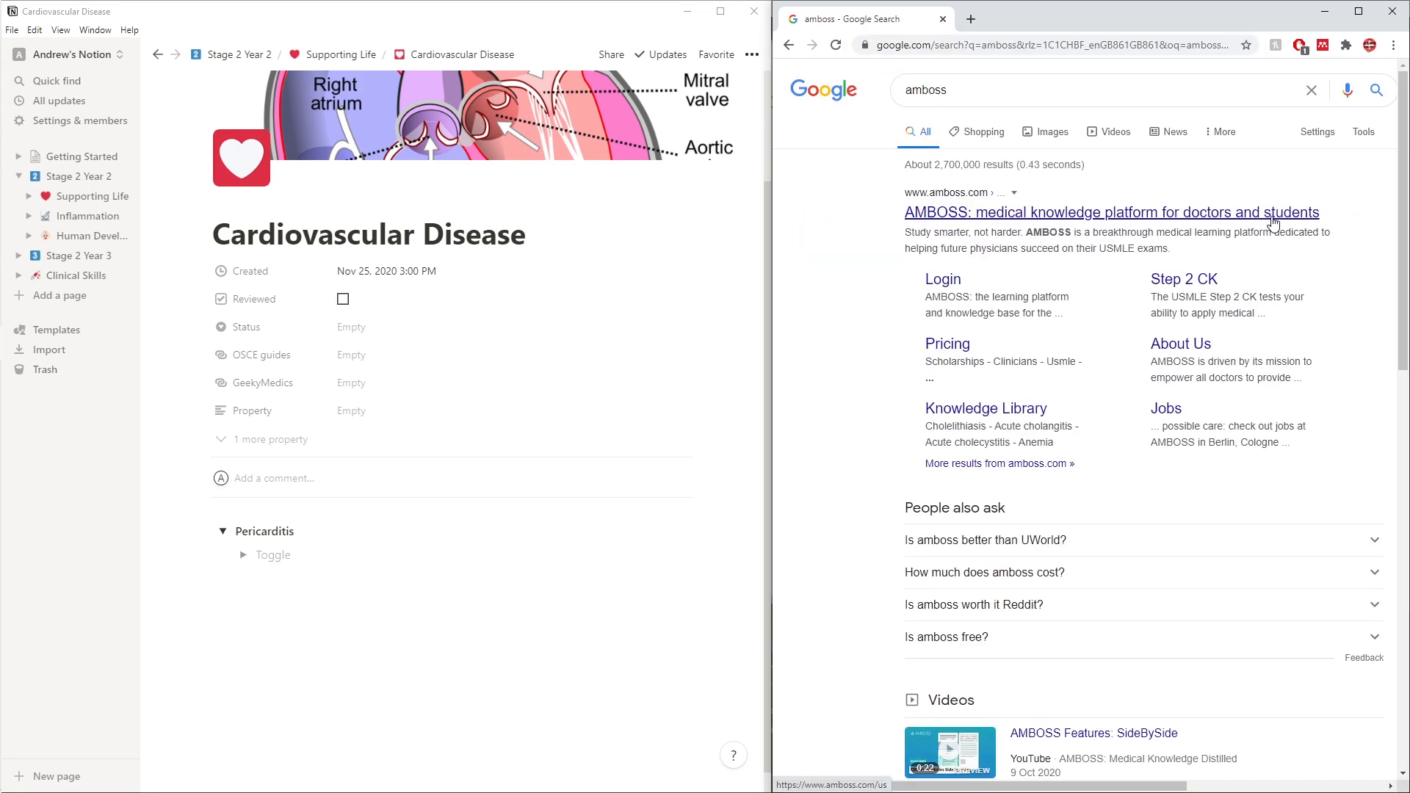
Refine the Google search to "amboss pericarditis" and open the AMBOSS article on Pericarditis
left_click(999, 87)
type("per")
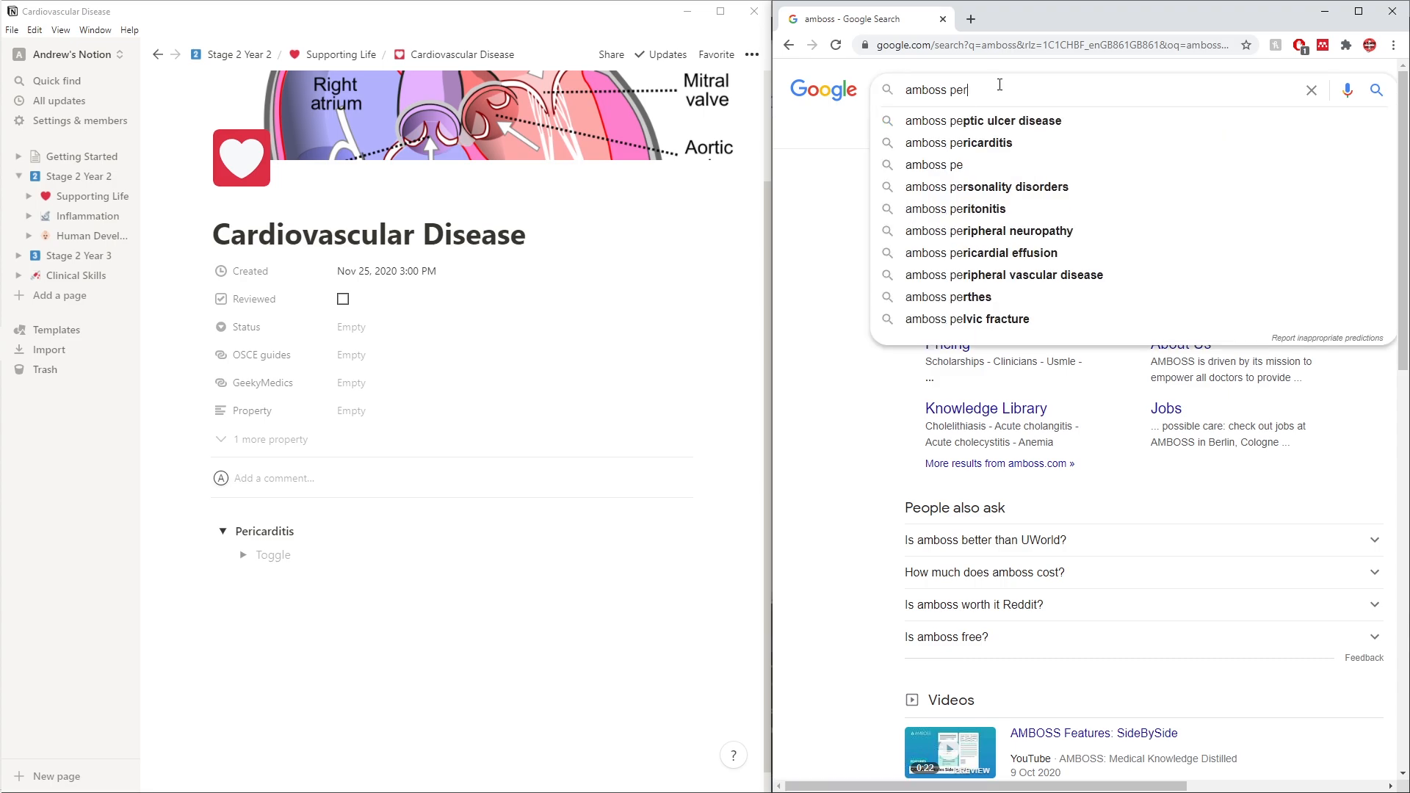
type("icarditis")
key("Return")
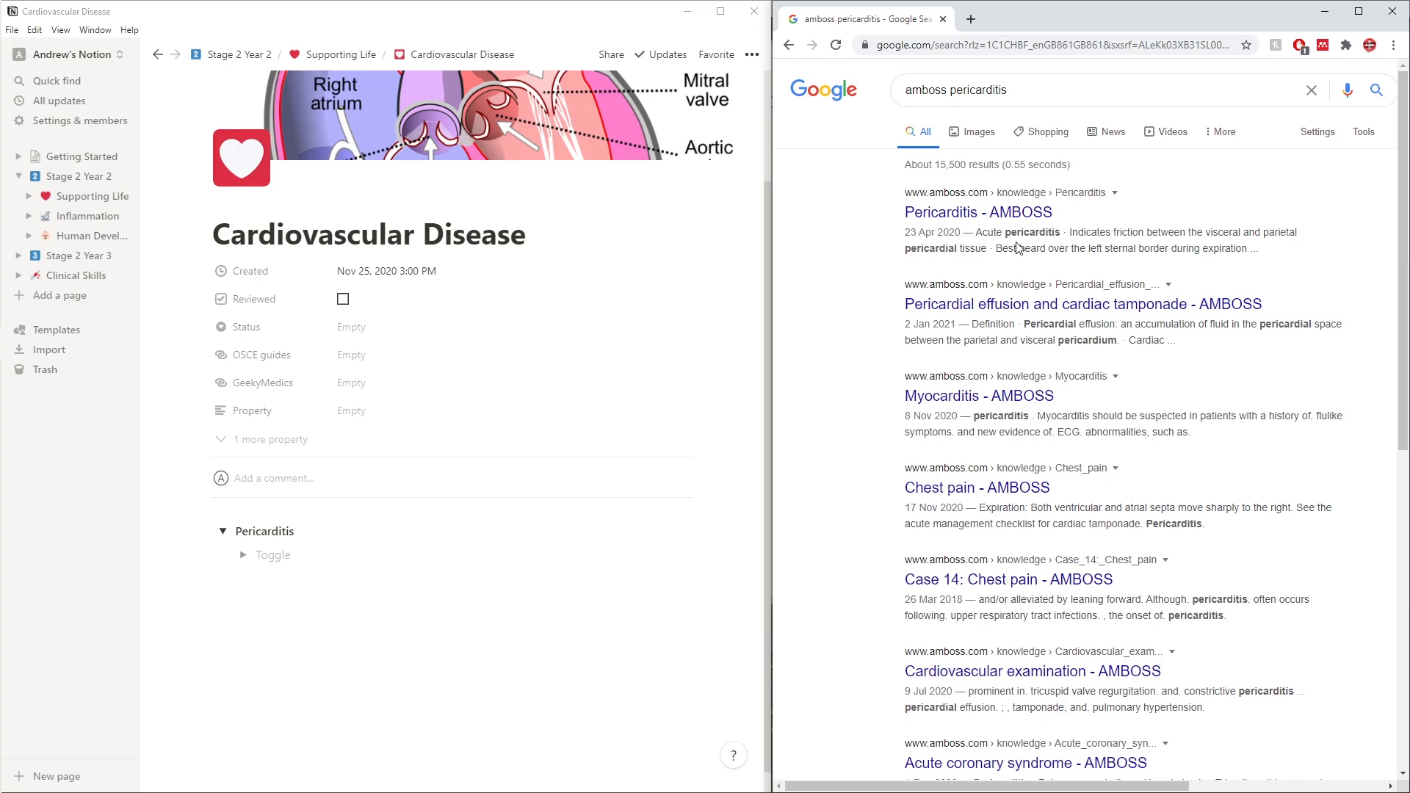
left_click(1004, 219)
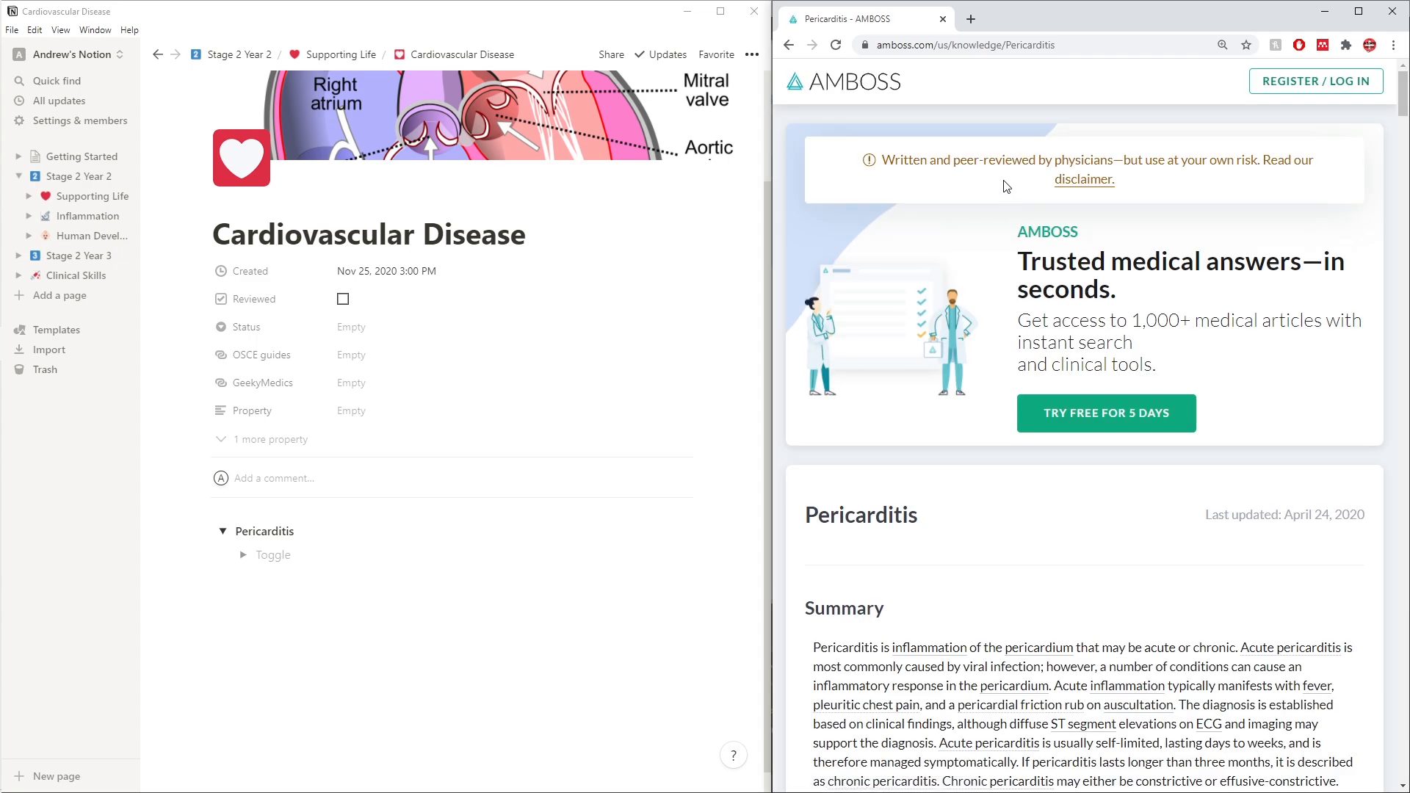
Read the AMBOSS Pericarditis article from the Summary, Definition and Etiology sections through to Diagnostics
scroll(1006, 186, "down", 2)
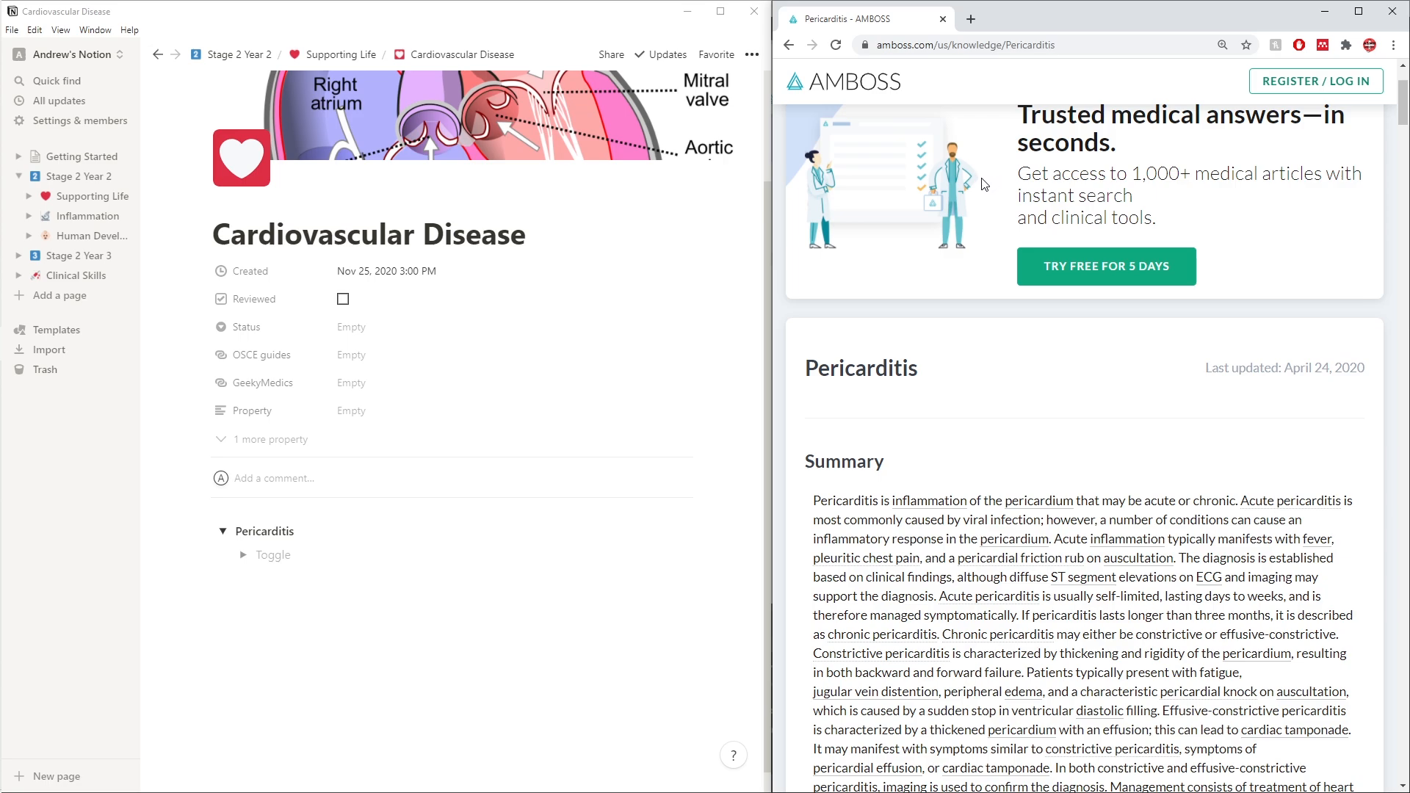
scroll(1139, 360, "down", 6)
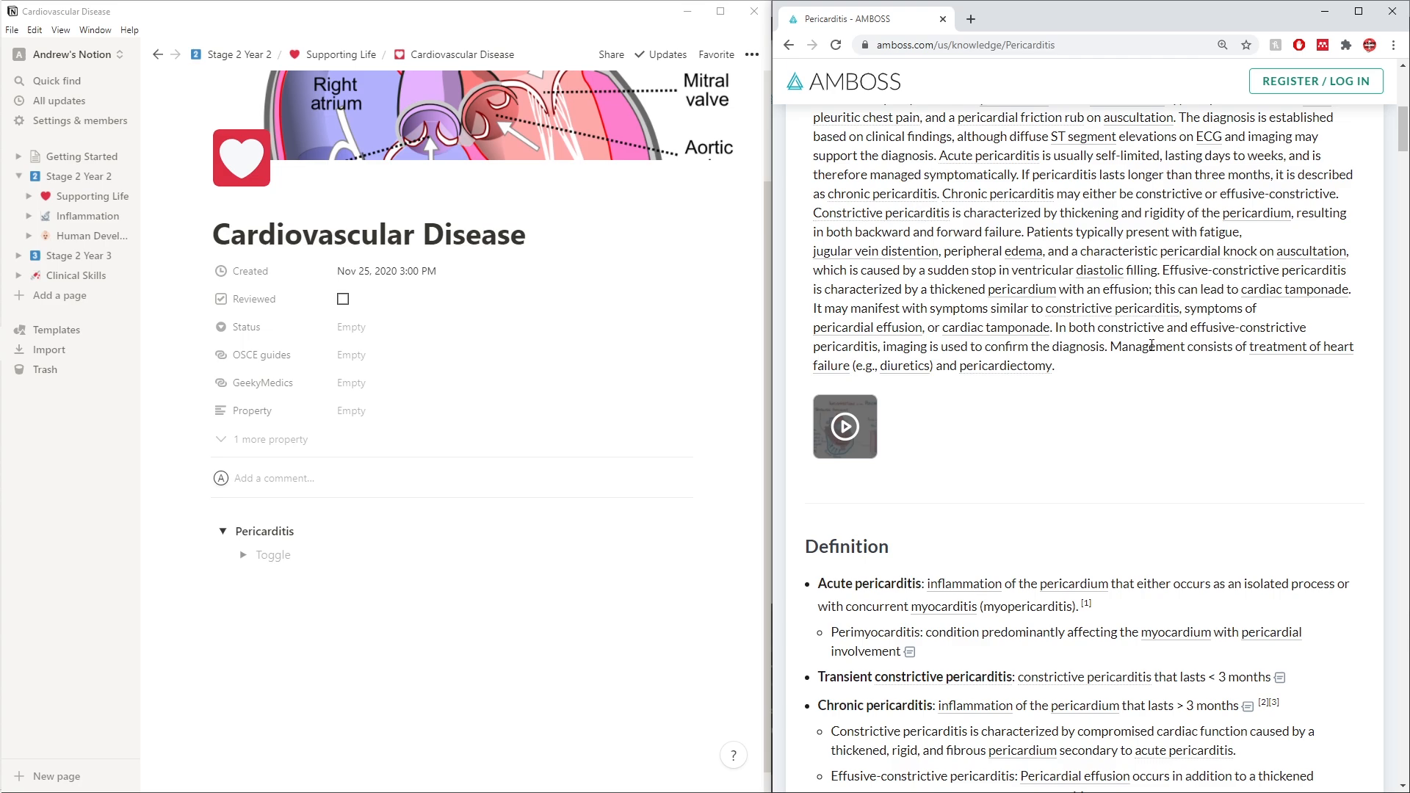
scroll(1152, 345, "down", 10)
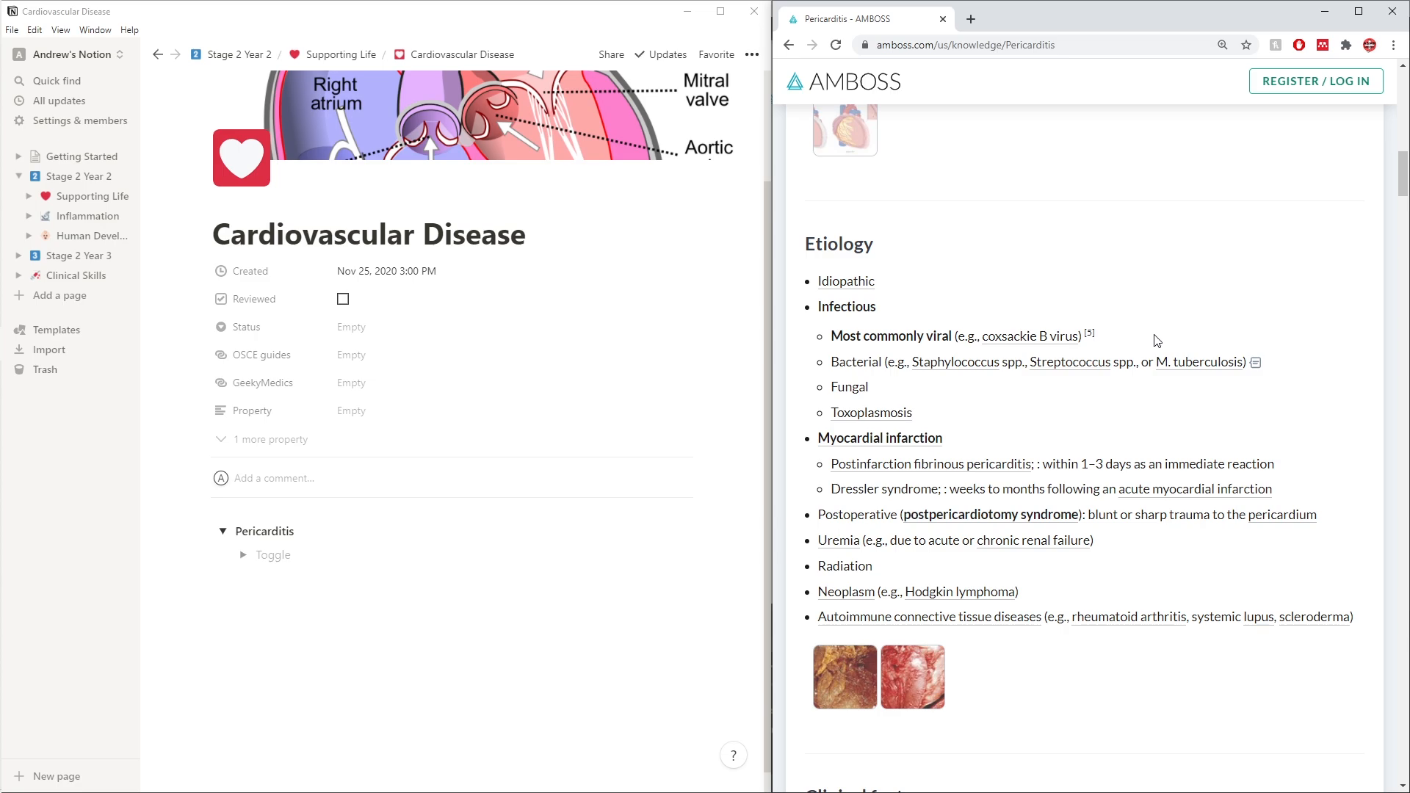
scroll(1156, 340, "down", 15)
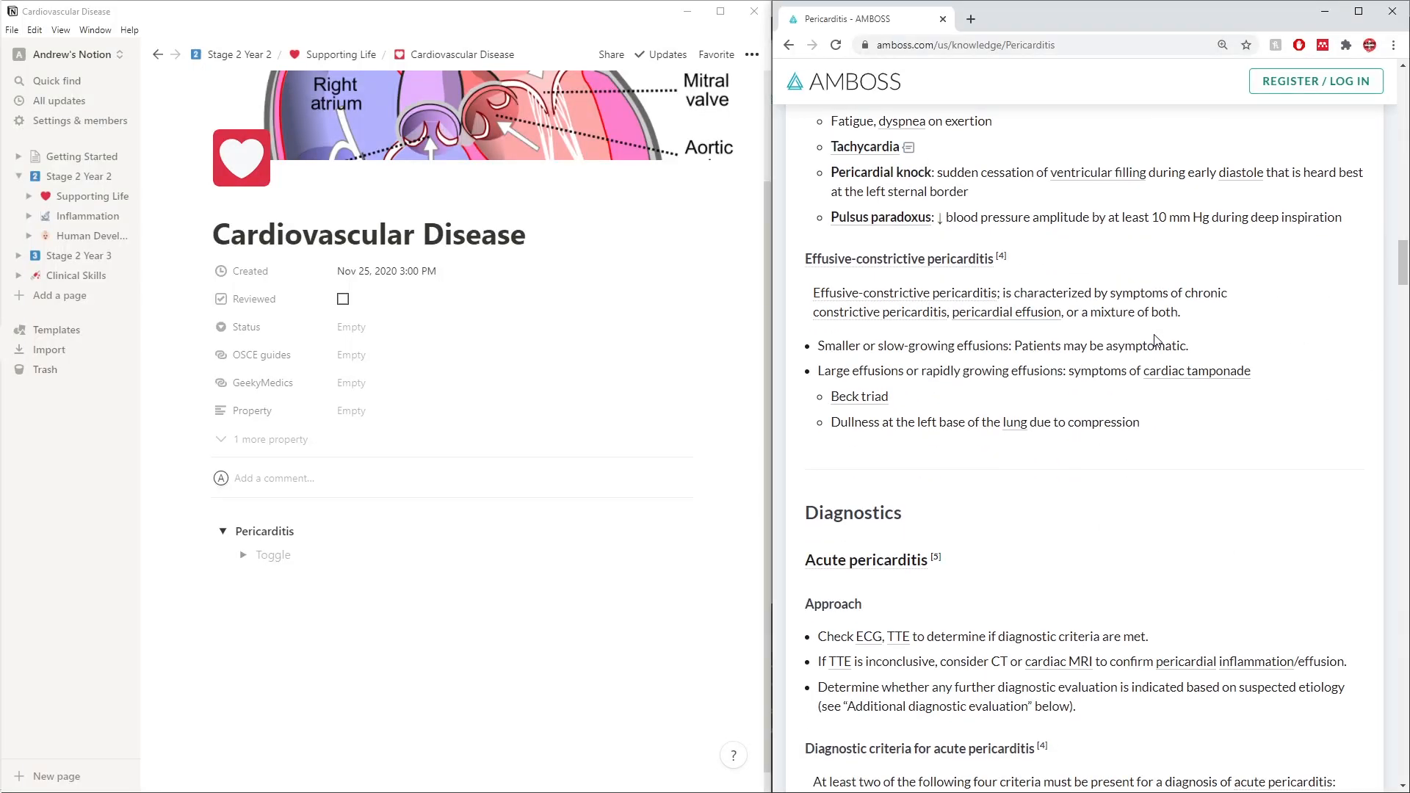
scroll(1155, 338, "down", 7)
scroll(1155, 337, "up", 6)
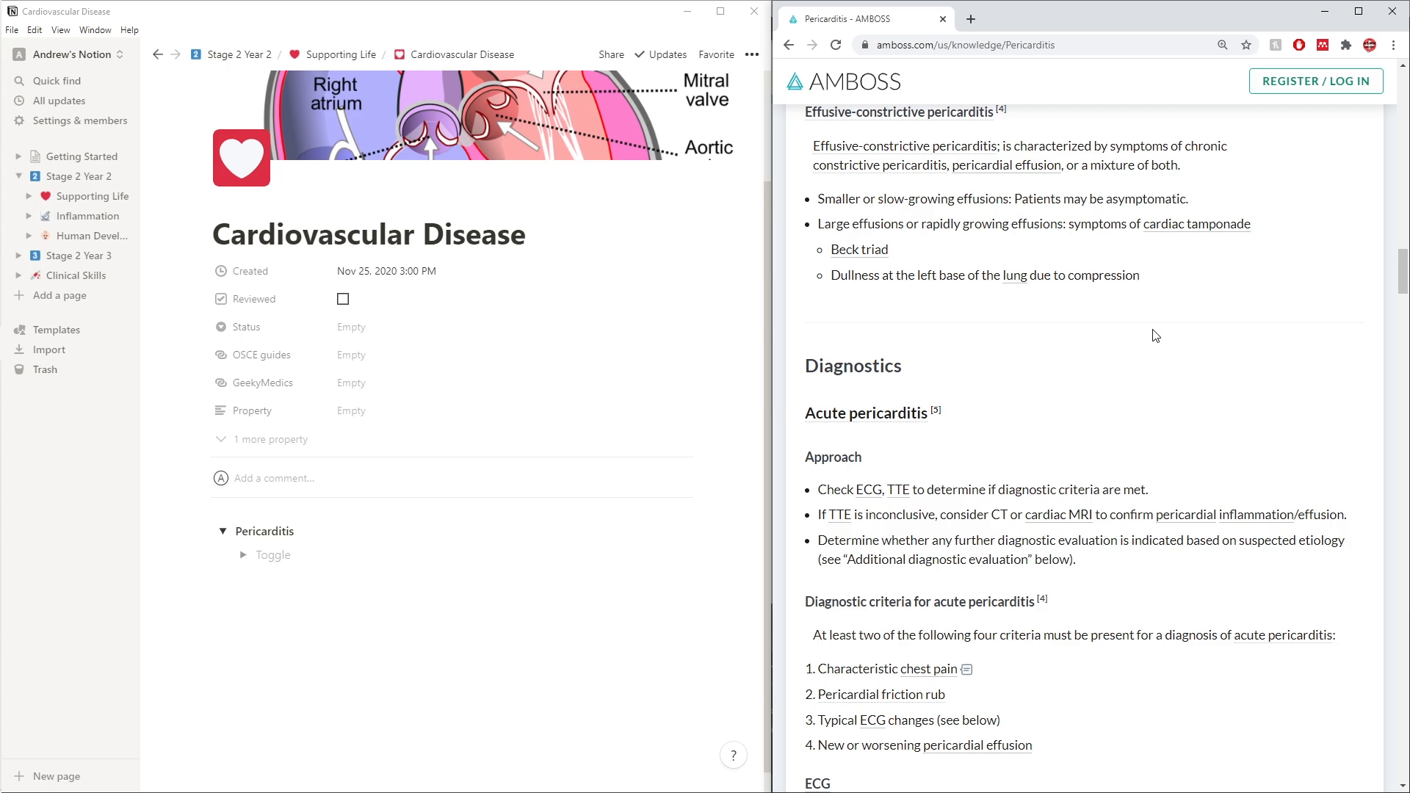
scroll(1155, 336, "up", 2)
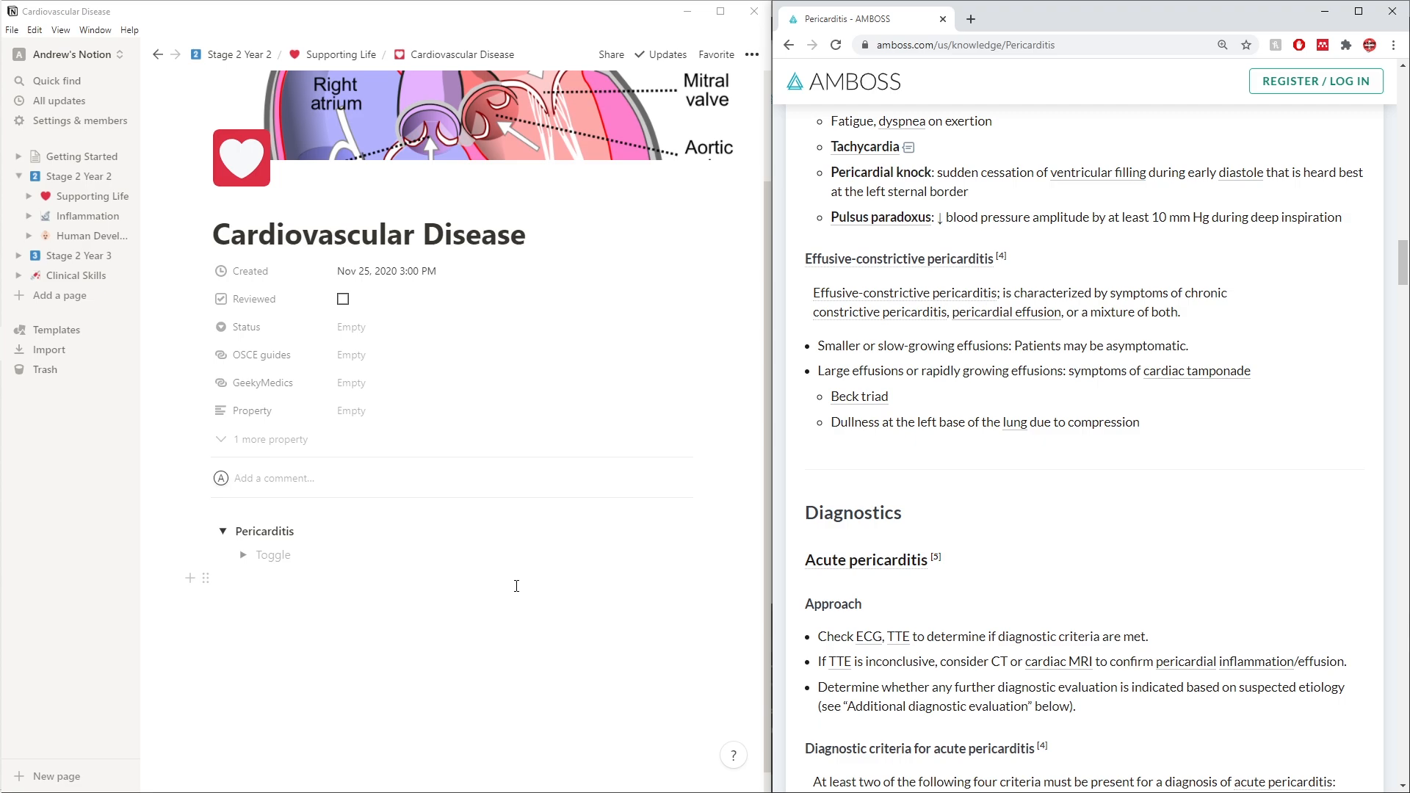
scroll(1102, 558, "down", 2)
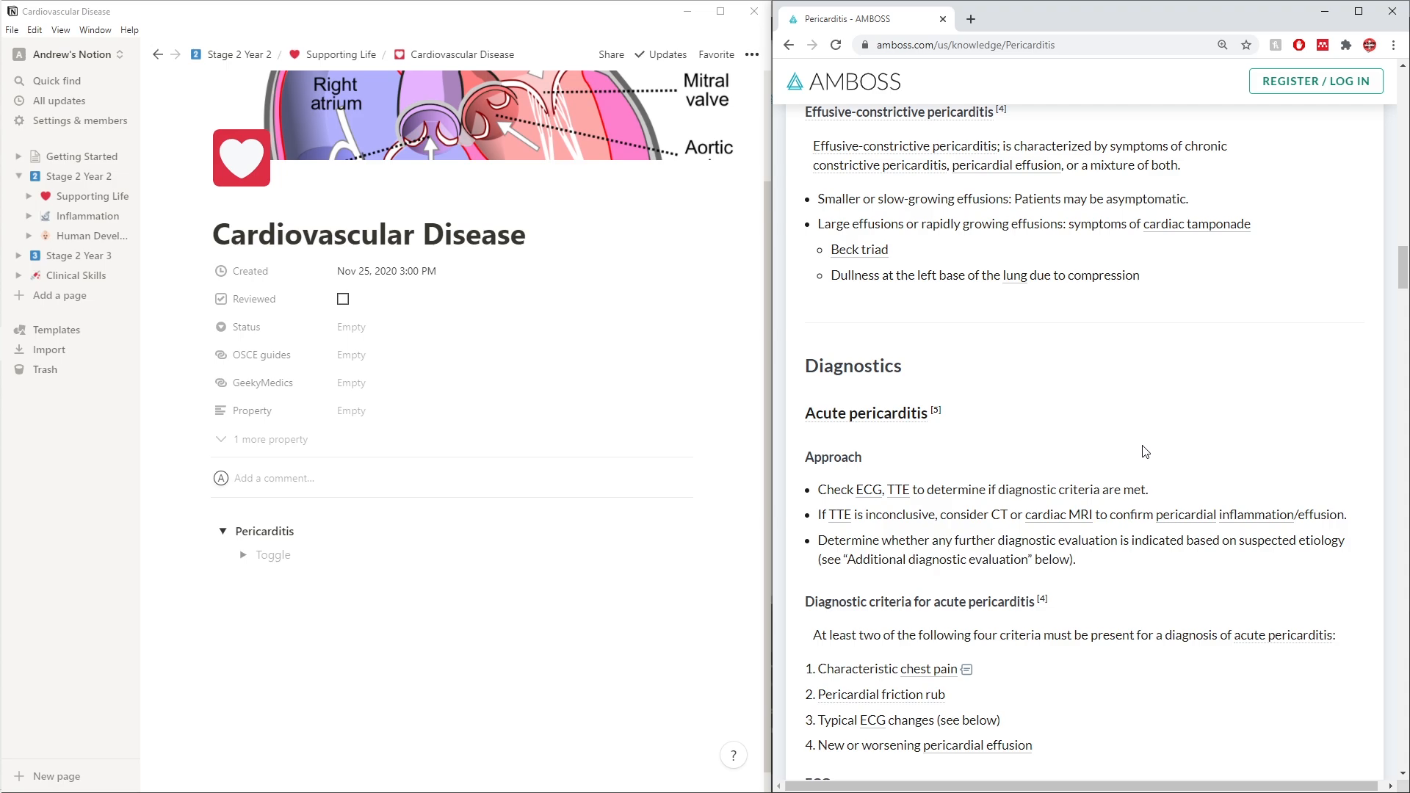
Dismiss the AMBOSS free-trial pop-up and compare the acute pericarditis symptoms with the Diagnostics section
mouse_move(988, 165)
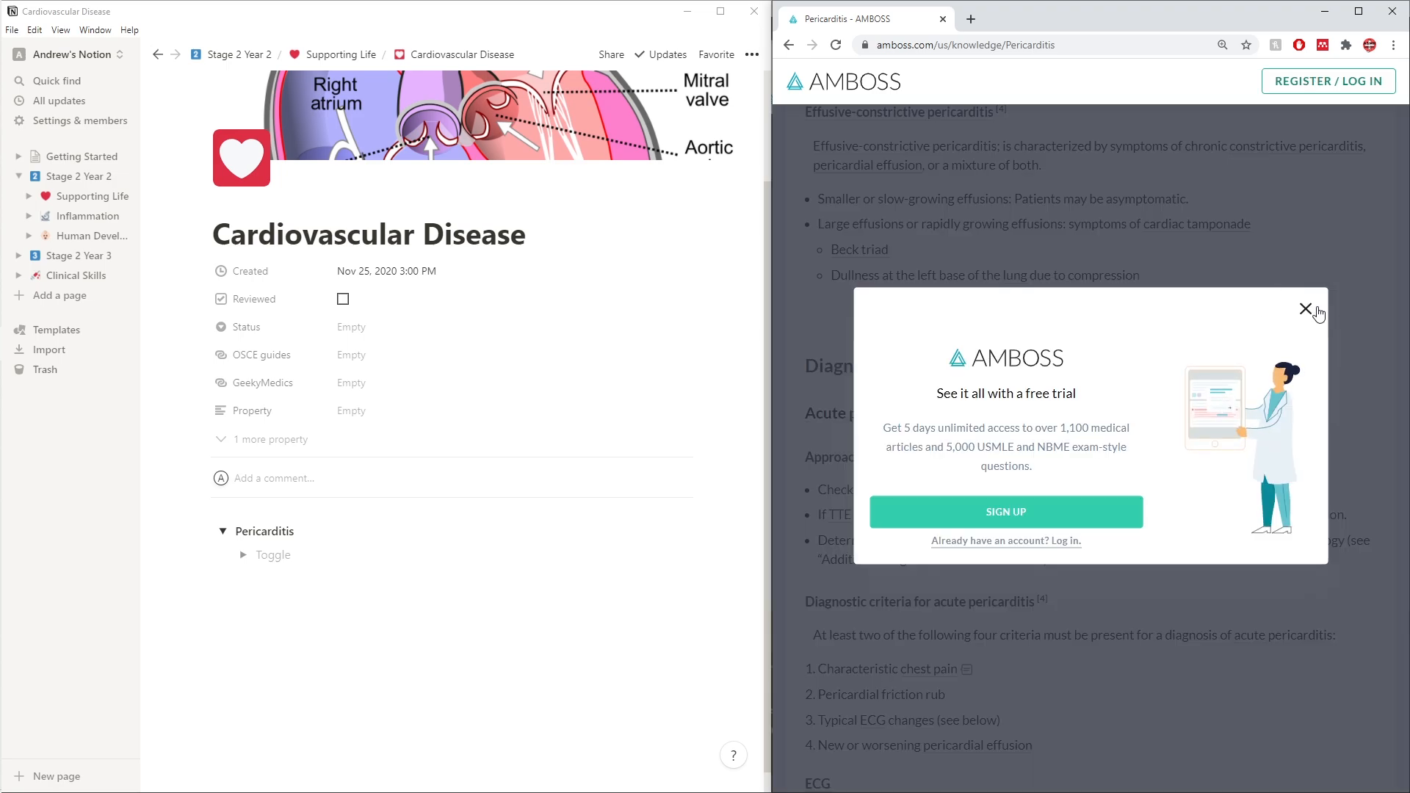
left_click(1306, 309)
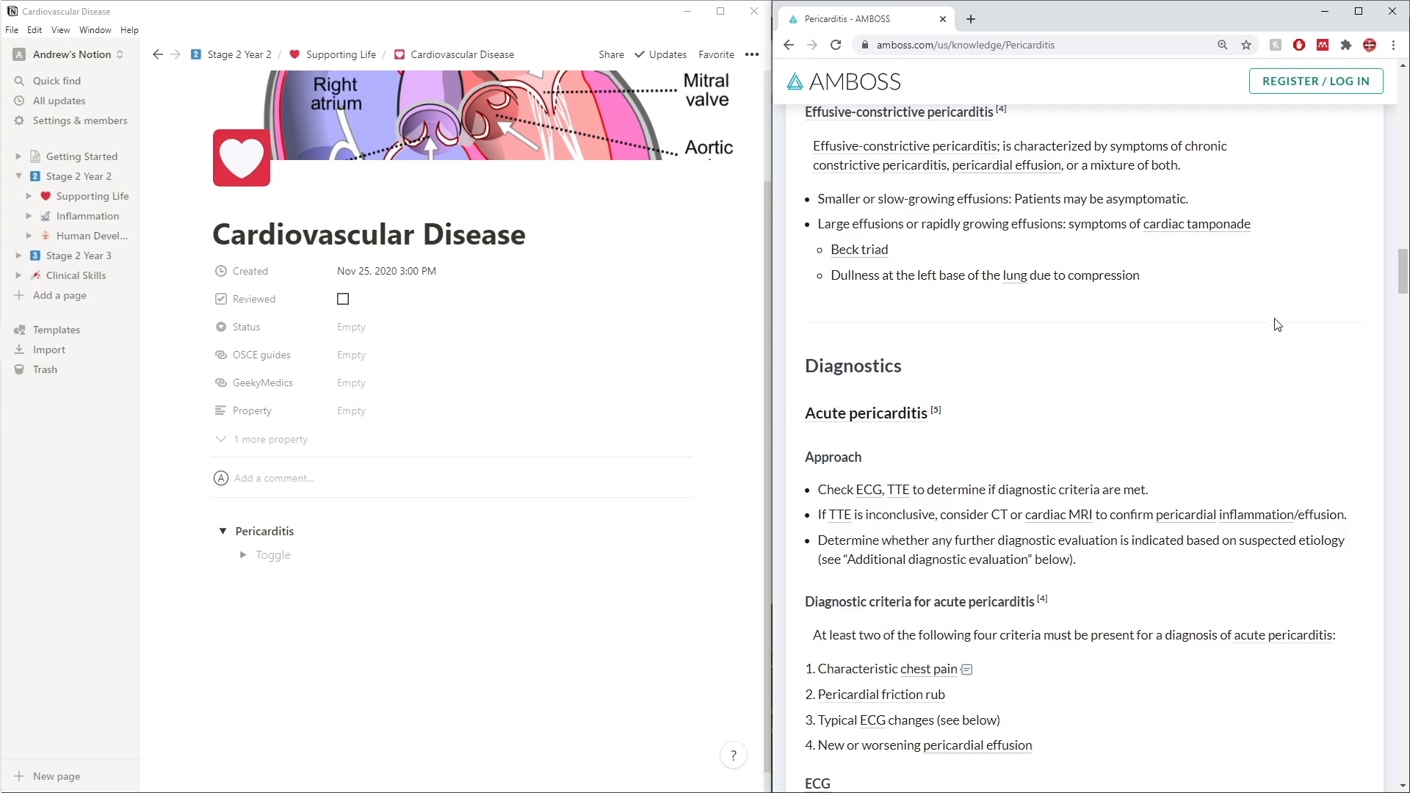
scroll(1115, 484, "down", 2)
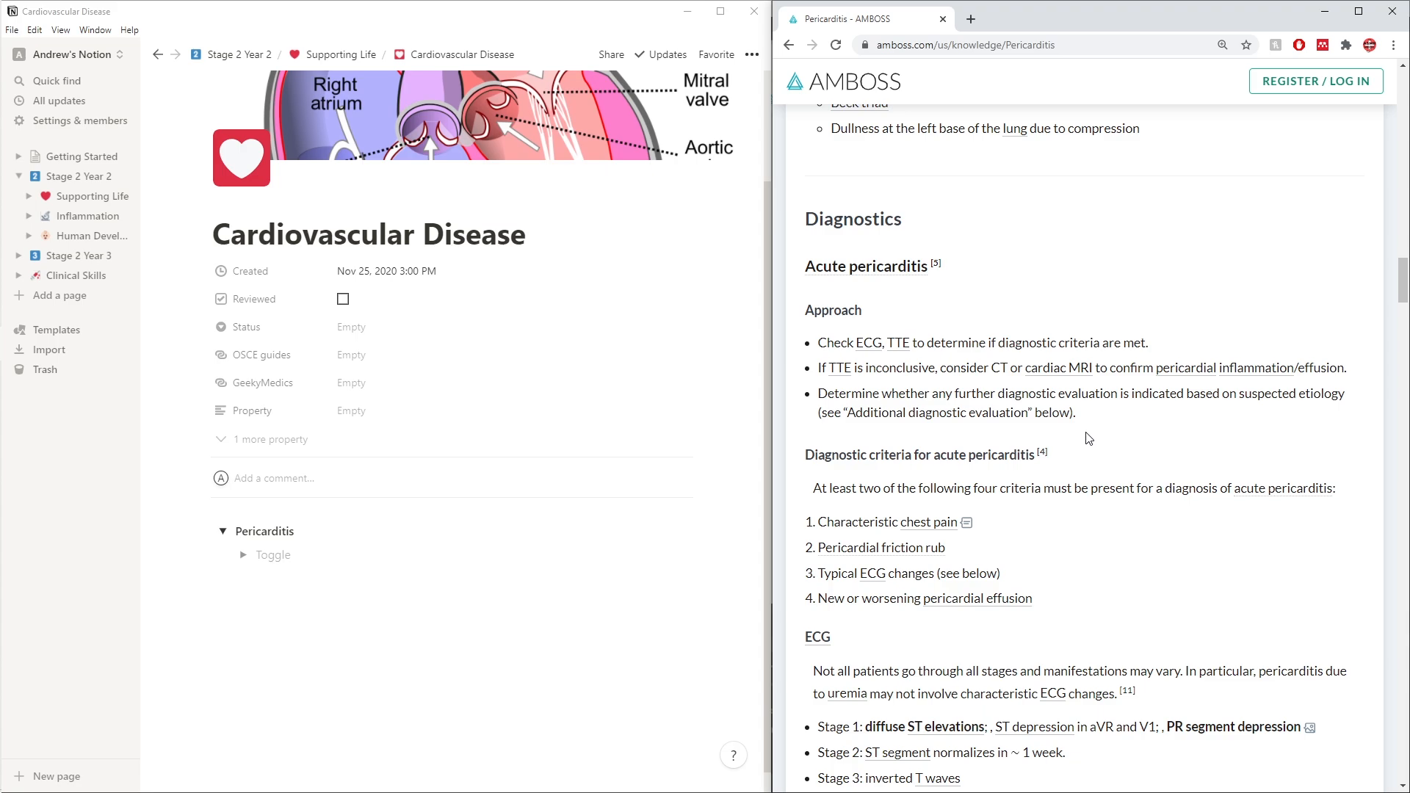
scroll(1083, 409, "up", 10)
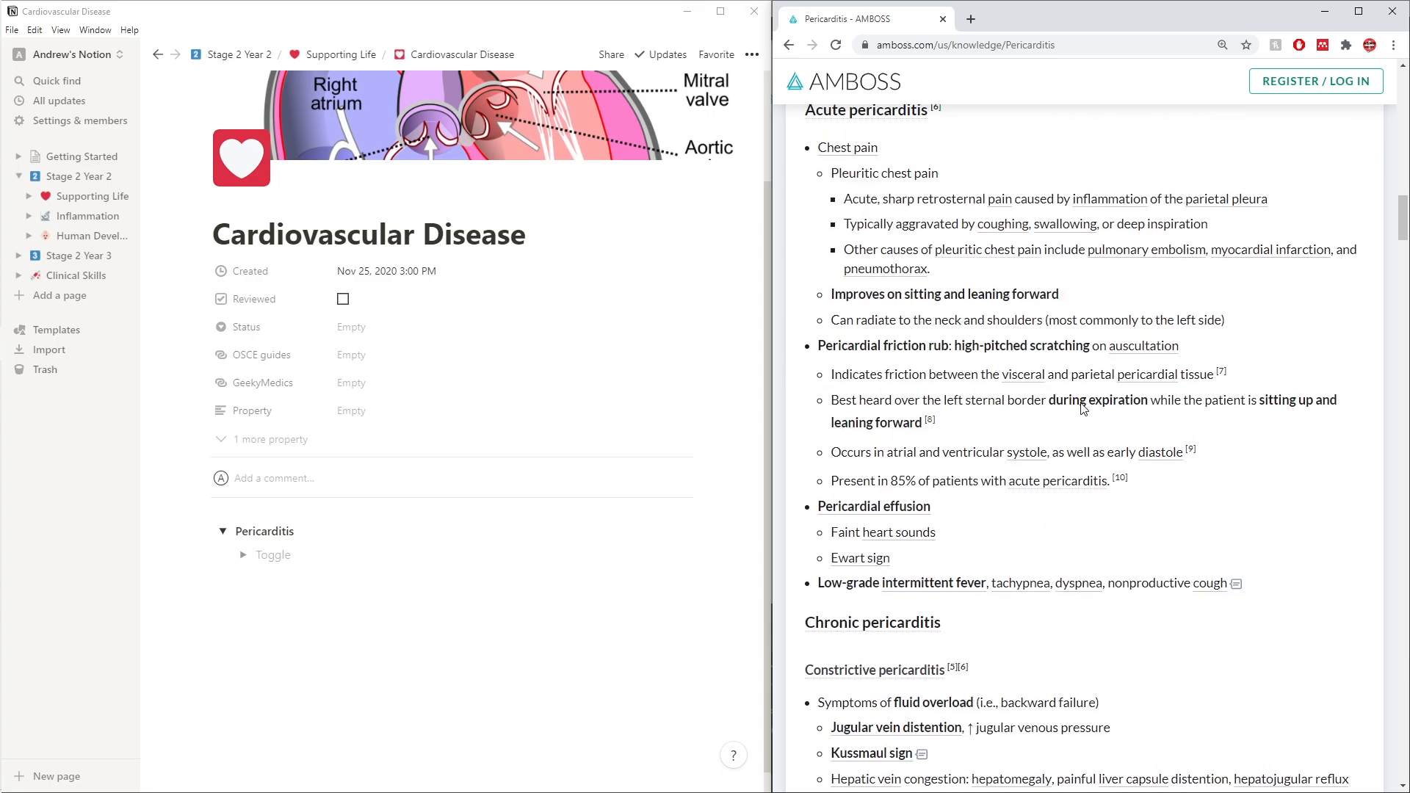
scroll(1083, 409, "down", 10)
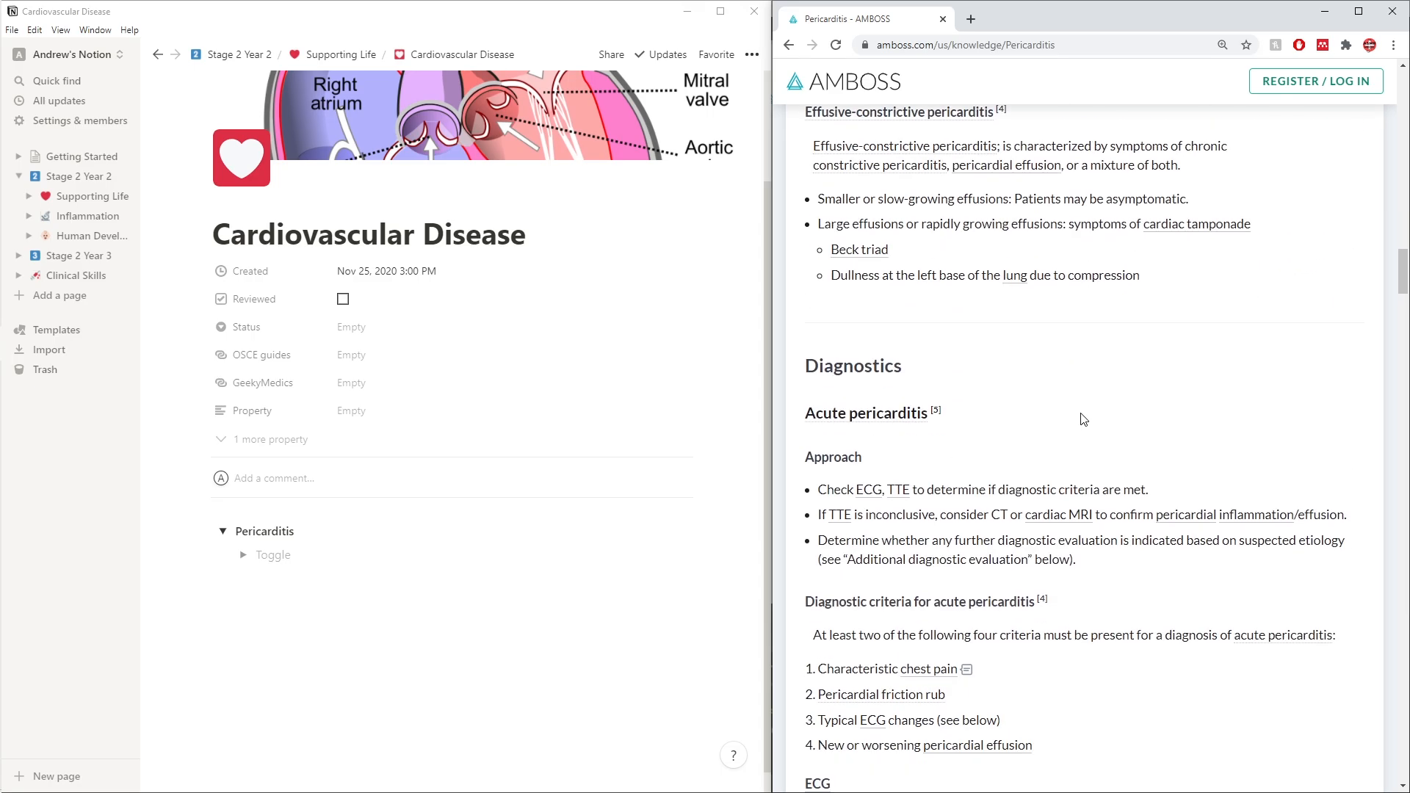
scroll(1085, 419, "down", 2)
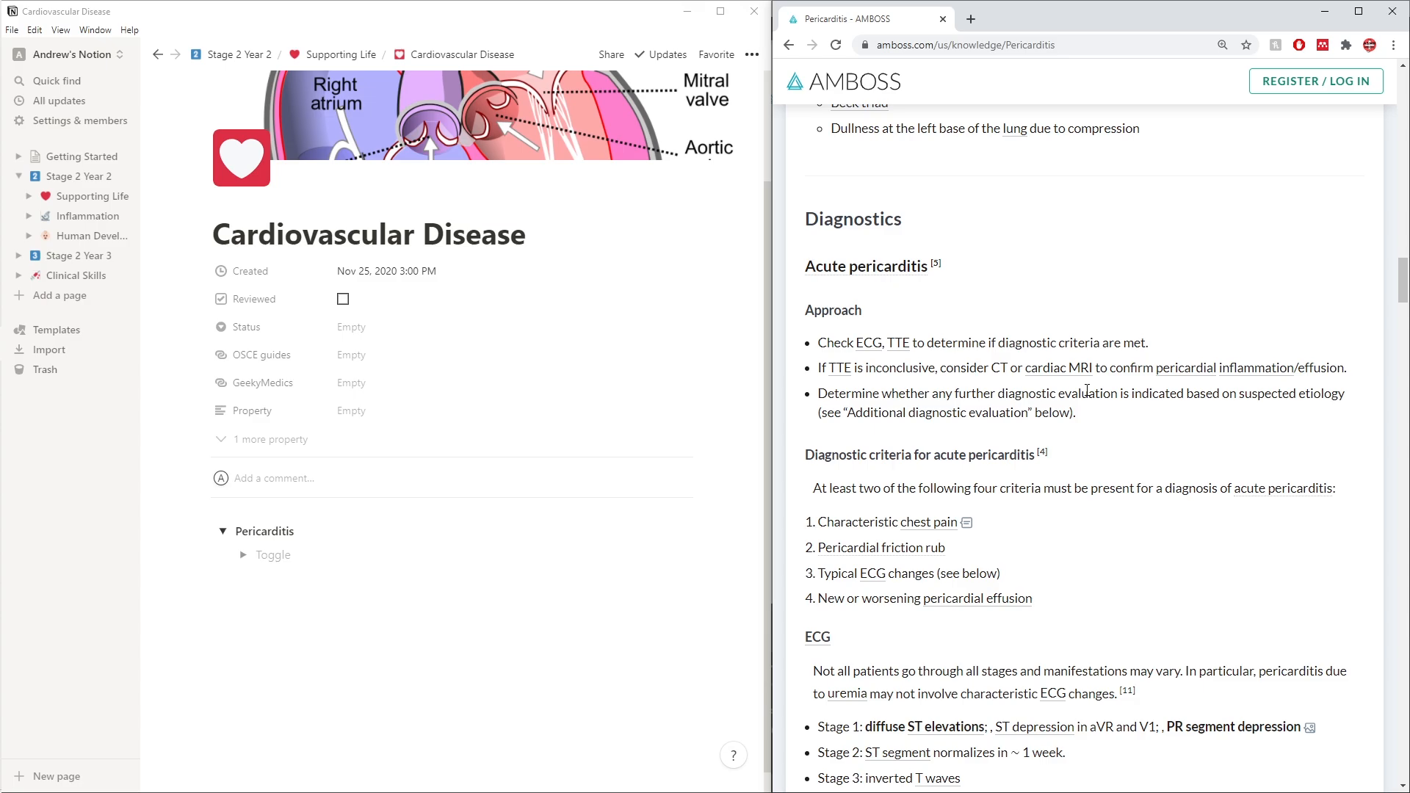
Examine the Treatment section of the Pericarditis article, including Medical therapy and Additional considerations
scroll(1087, 392, "down", 20)
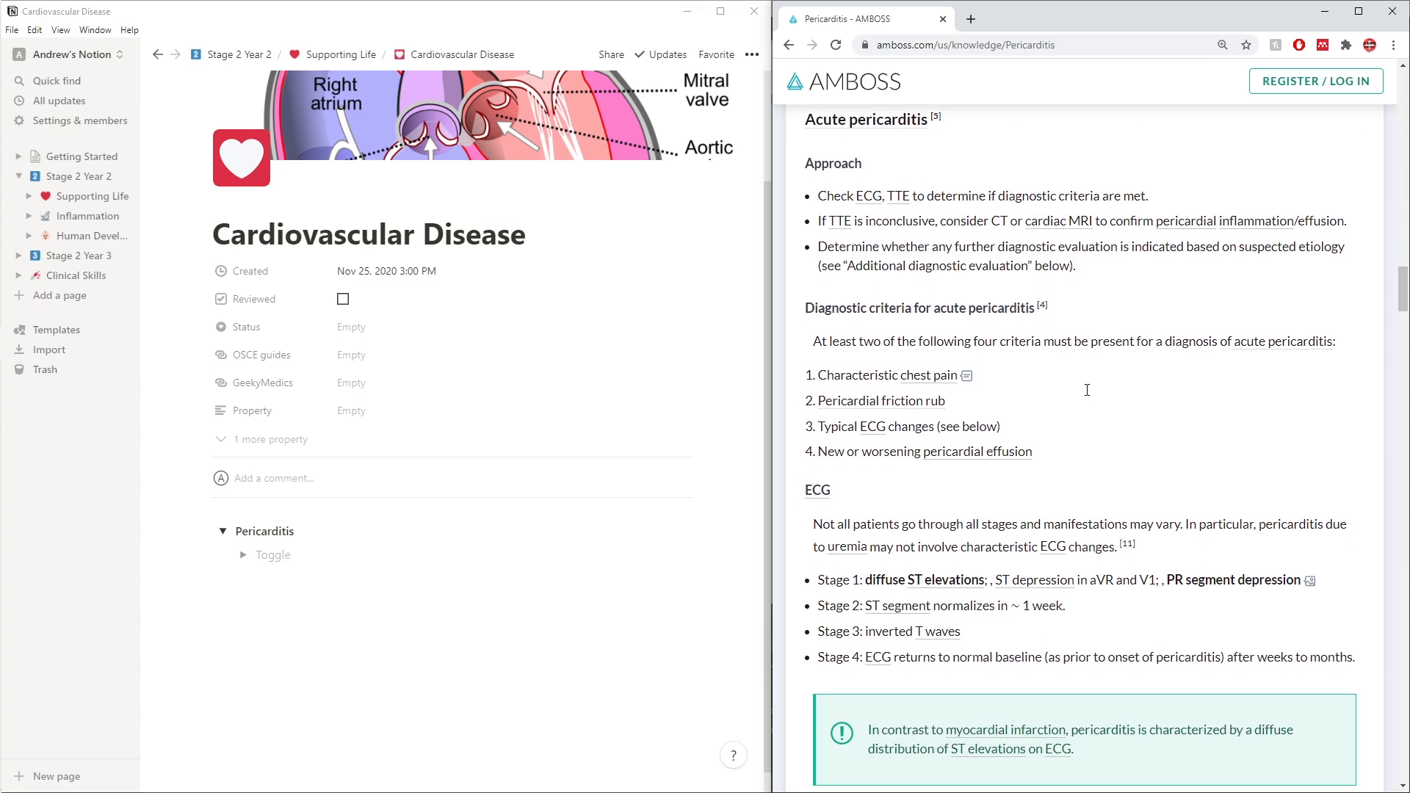
scroll(1088, 395, "down", 20)
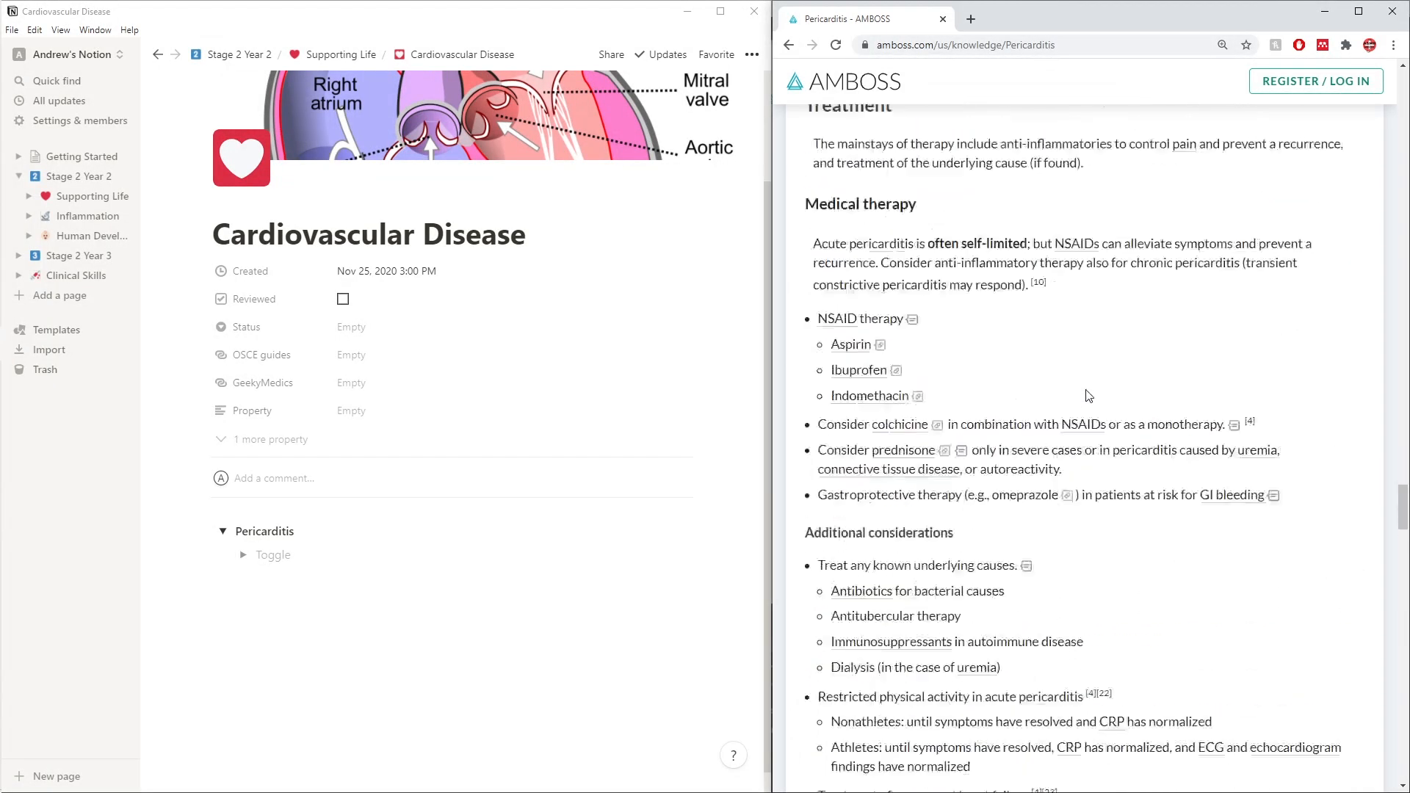
scroll(1087, 395, "up", 6)
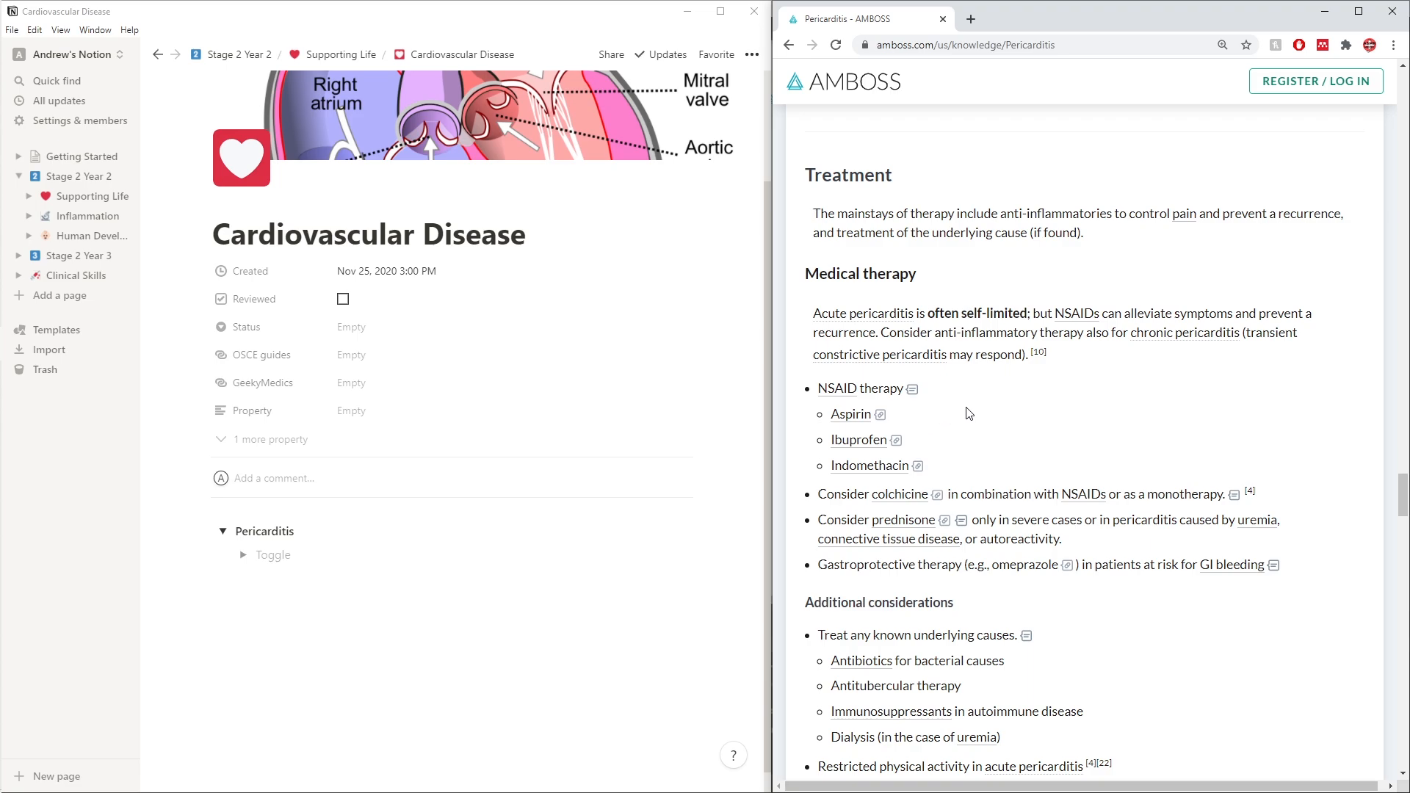
Return from the Treatment section to the Summary section of the AMBOSS Pericarditis article
mouse_move(849, 419)
mouse_move(882, 356)
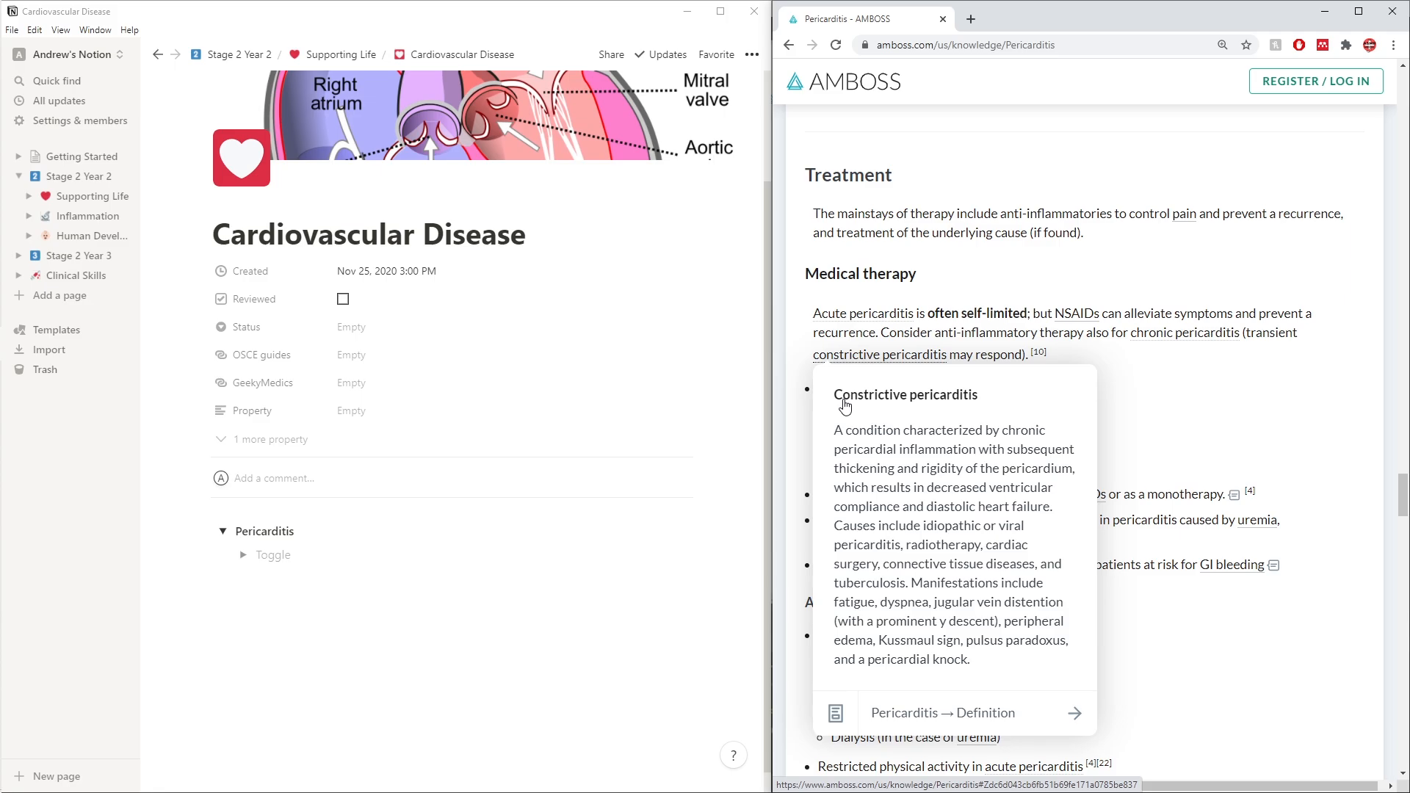
left_click(734, 683)
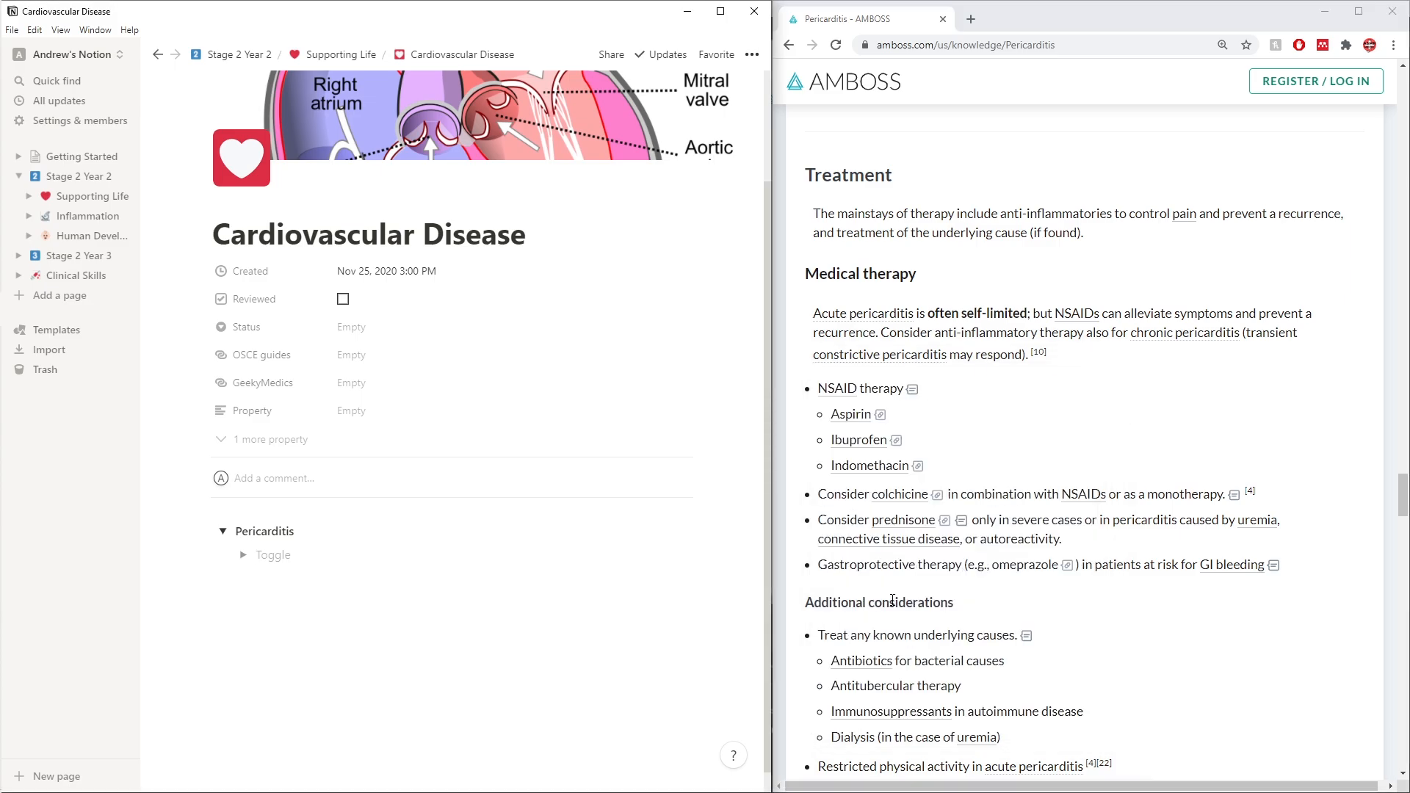
scroll(1221, 494, "up", 20)
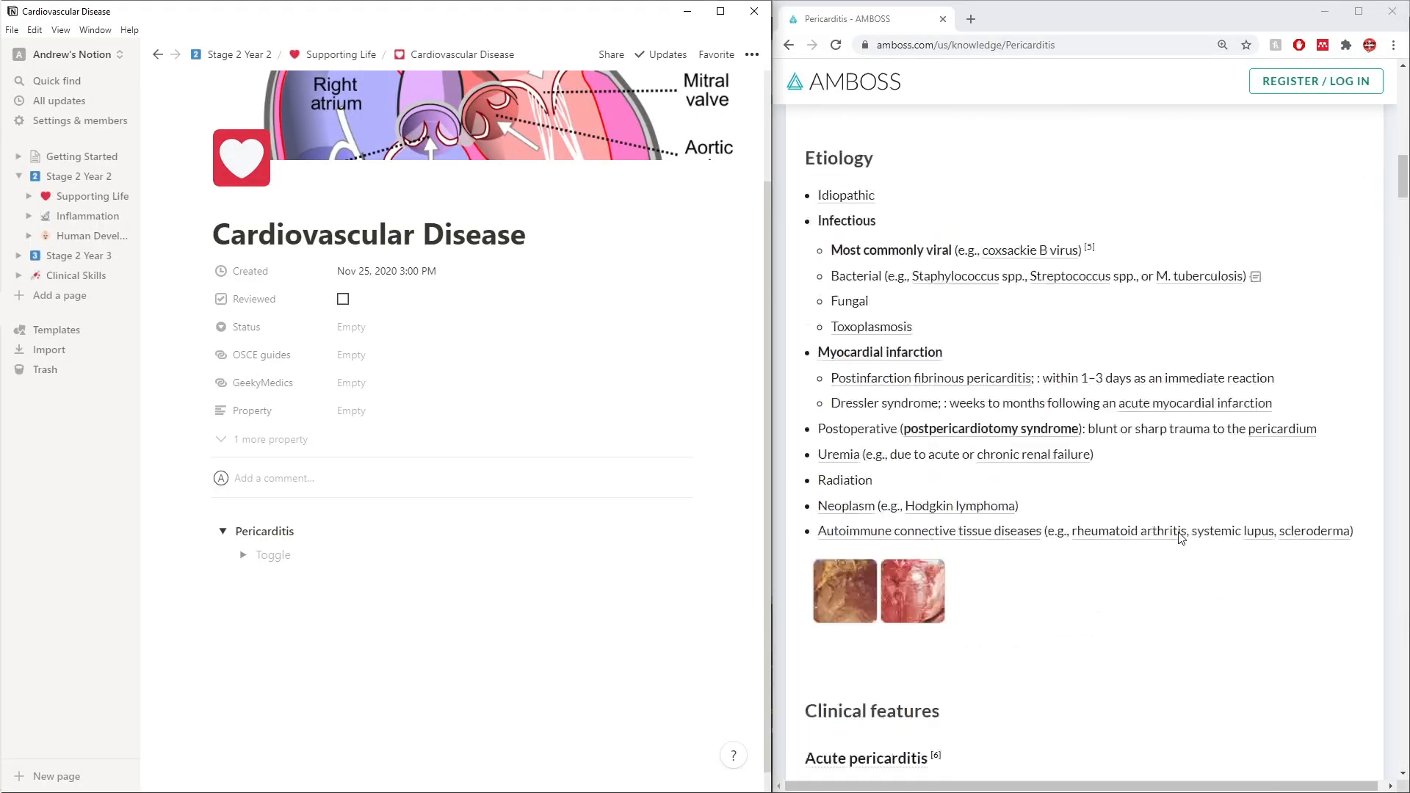
scroll(1181, 539, "up", 13)
scroll(1181, 541, "down", 12)
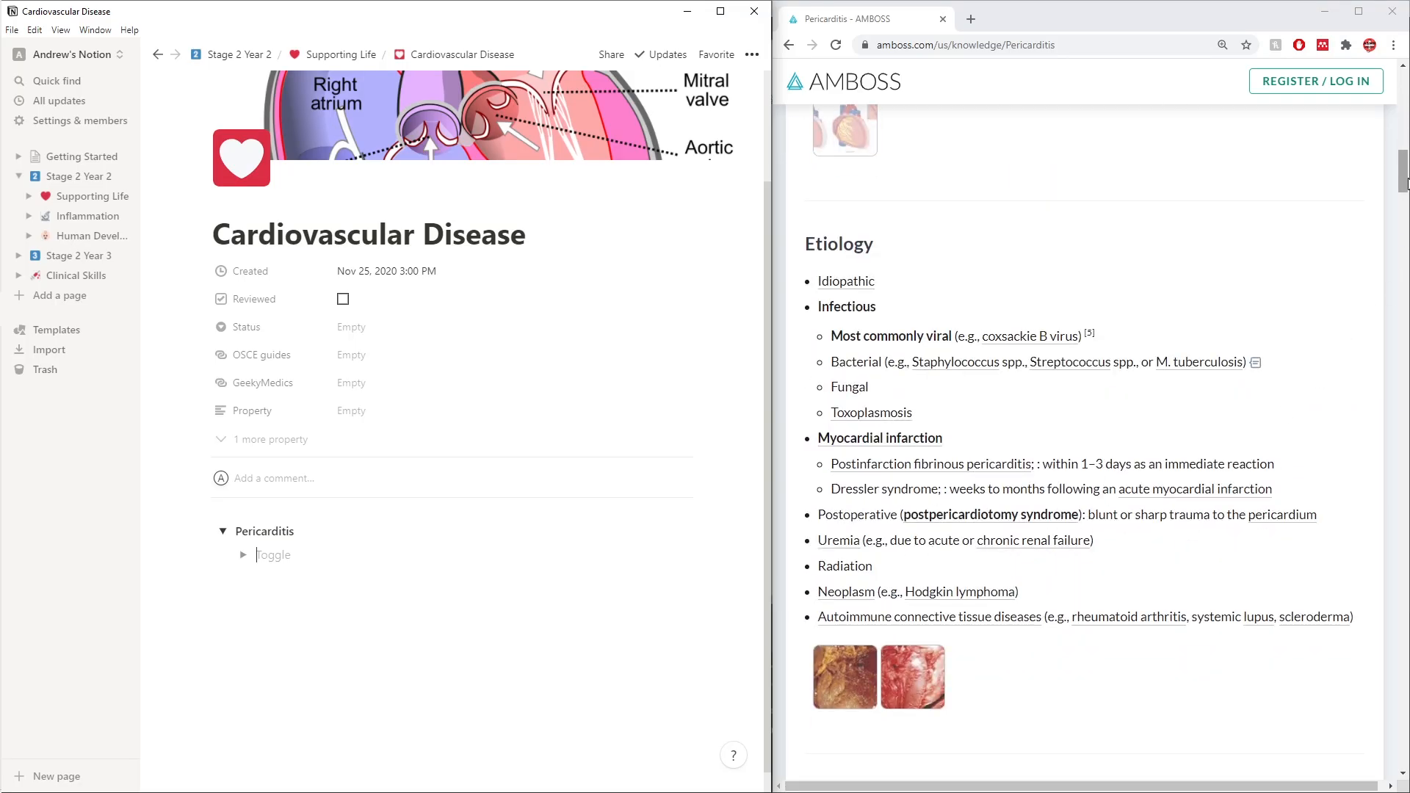
left_click_drag(1404, 182, 1405, 124)
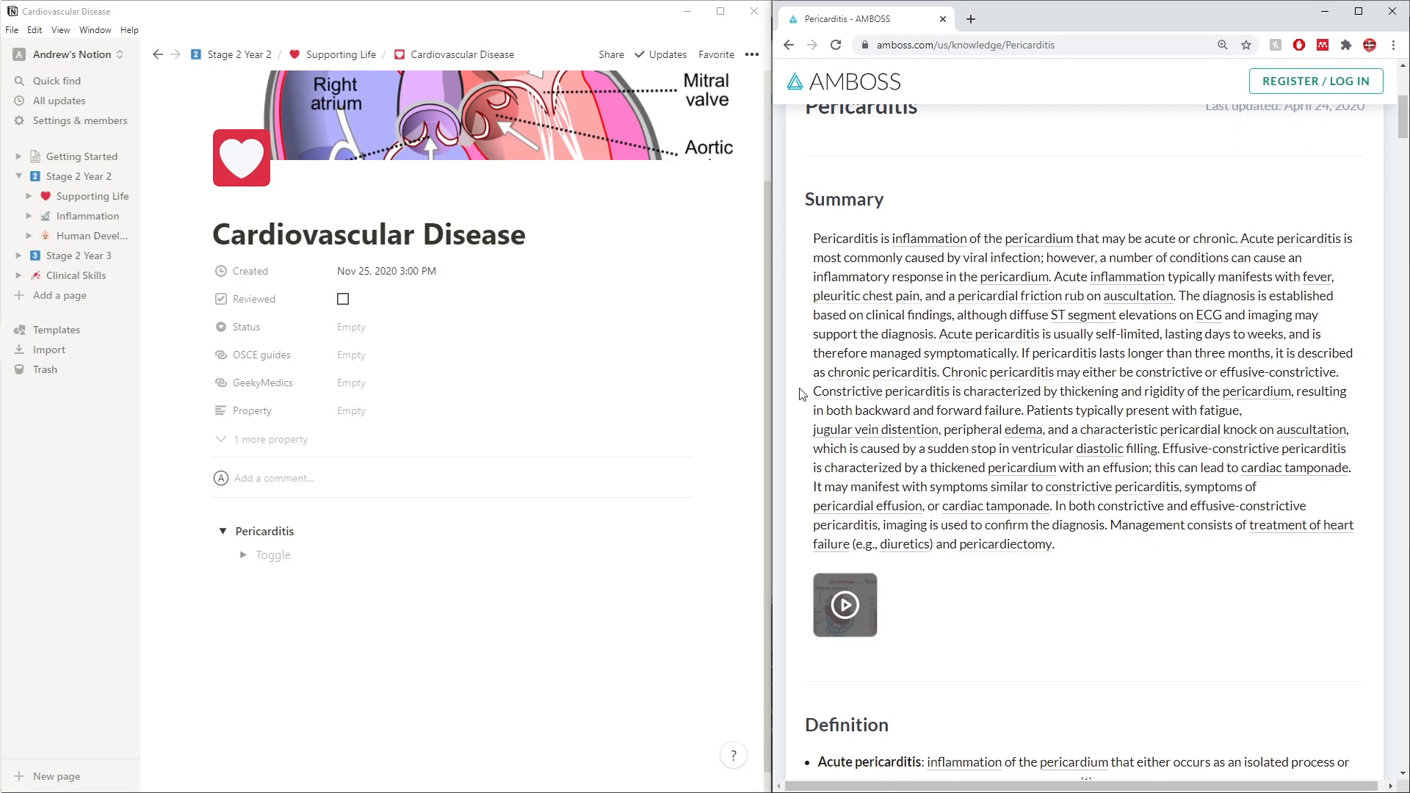
Name the empty toggle inside Pericarditis "Summary" and start a bulleted list nested within it
left_click(527, 548)
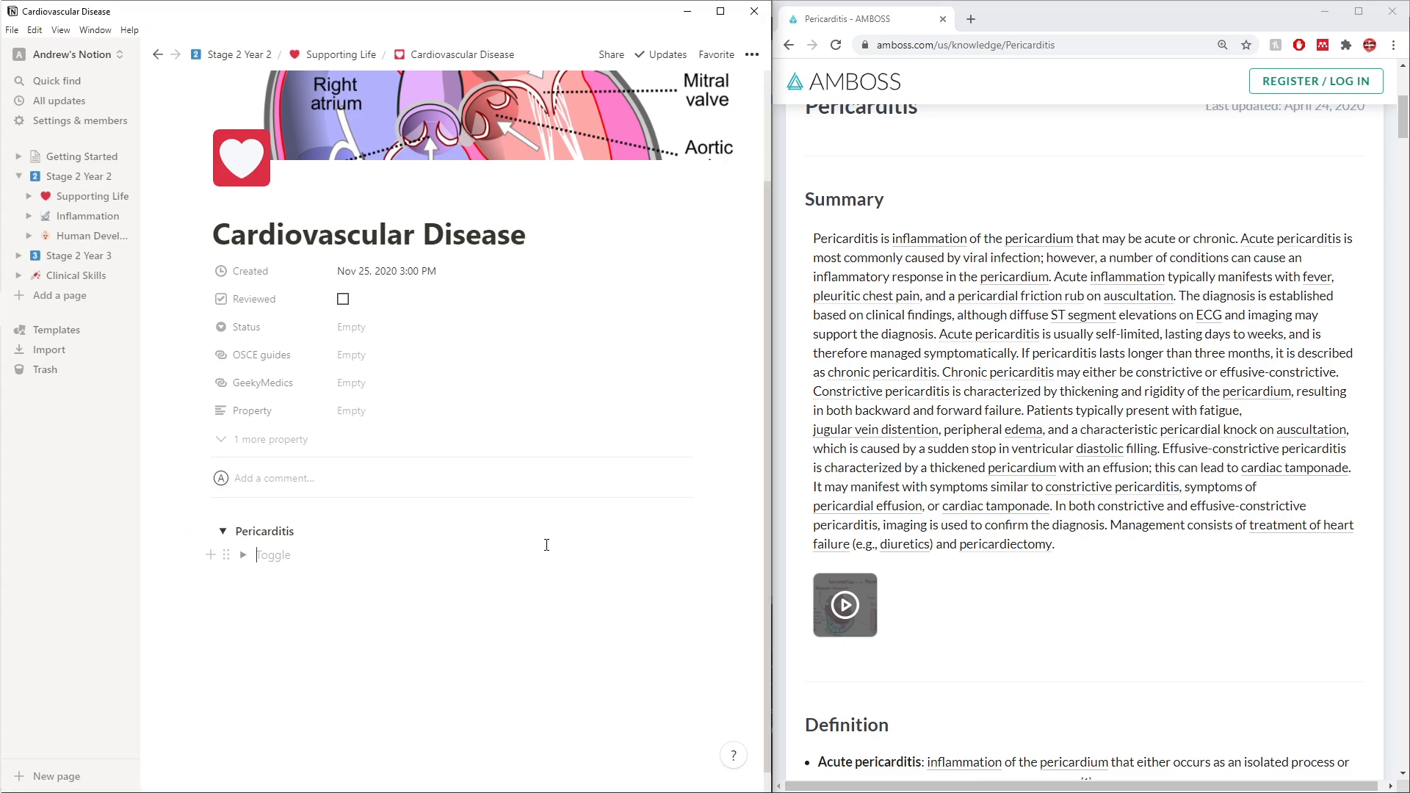
type("summery")
key("BackSpace")
key("BackSpace")
key("BackSpace")
key("BackSpace")
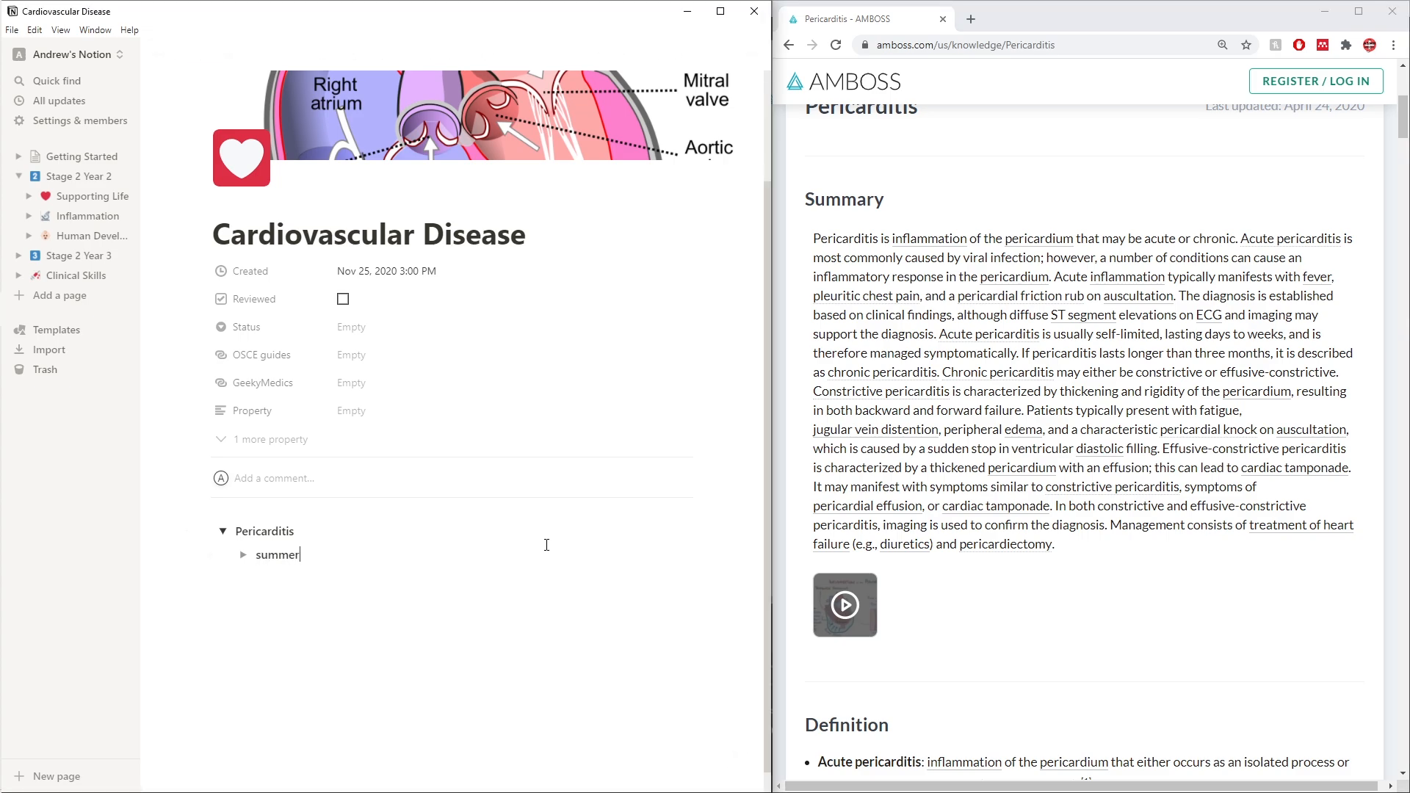
key("BackSpace")
key("BackSpace")
key("BackSpace")
type("summ")
key("BackSpace")
key("BackSpace")
key("BackSpace")
key("BackSpace")
type("Summery")
key("BackSpace")
key("BackSpace")
key("BackSpace")
type("aru")
key("Return")
key("BackSpace")
key("BackSpace")
key("BackSpace")
type("y")
key("Return")
key("Tab")
type("-")
Read the opening of the AMBOSS Summary paragraph and relate it to the suffix of the Pericarditis heading
mouse_move(873, 294)
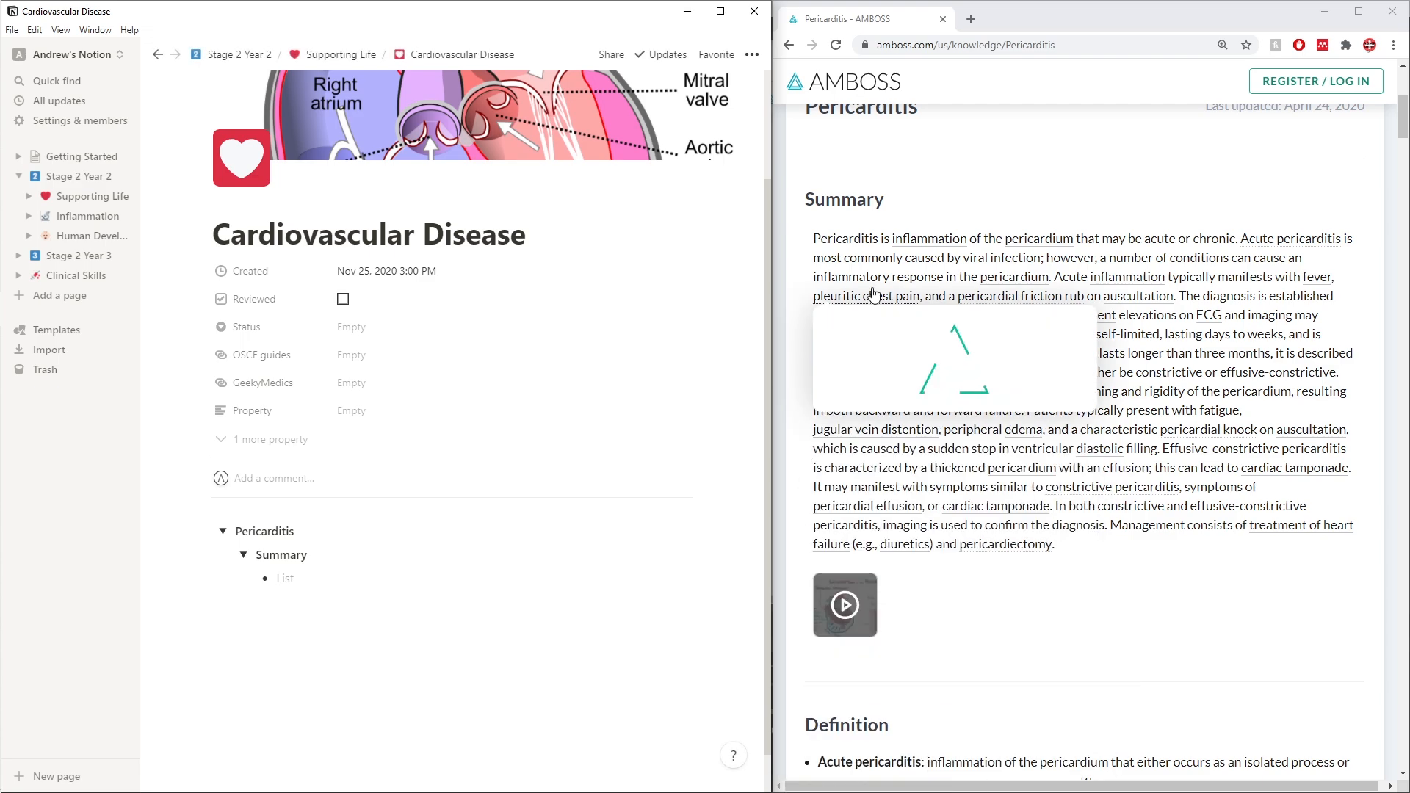
left_click(1140, 254)
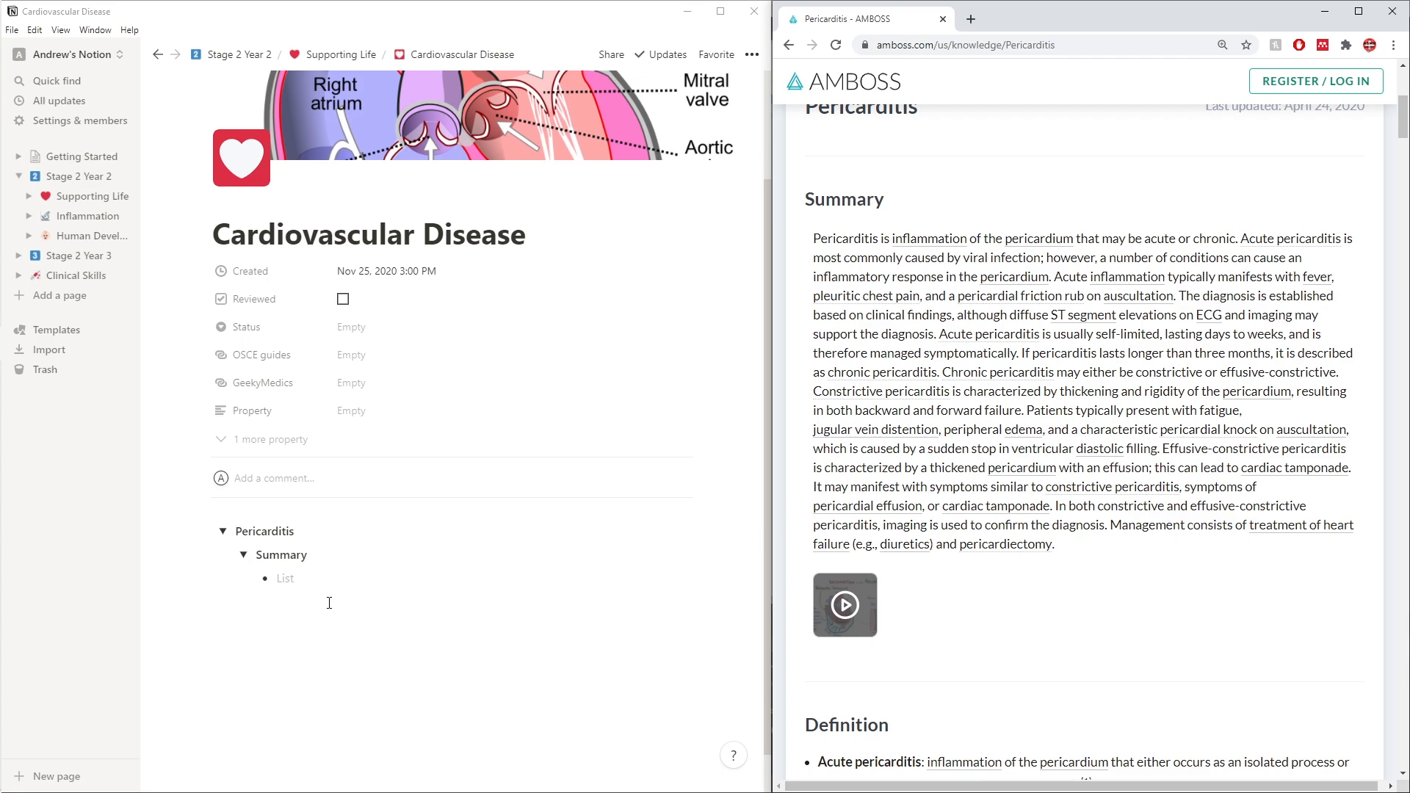
left_click_drag(279, 531, 295, 531)
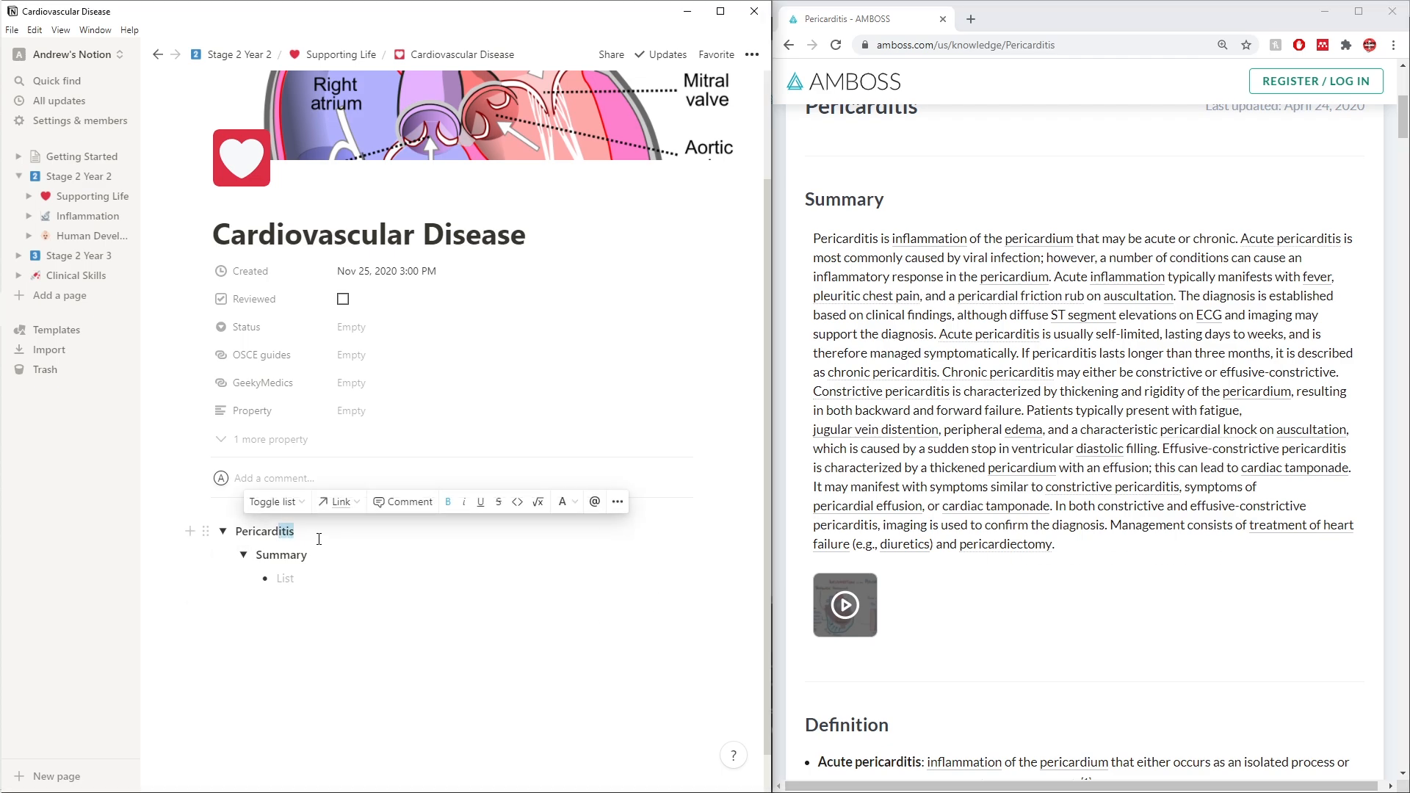
left_click(279, 536)
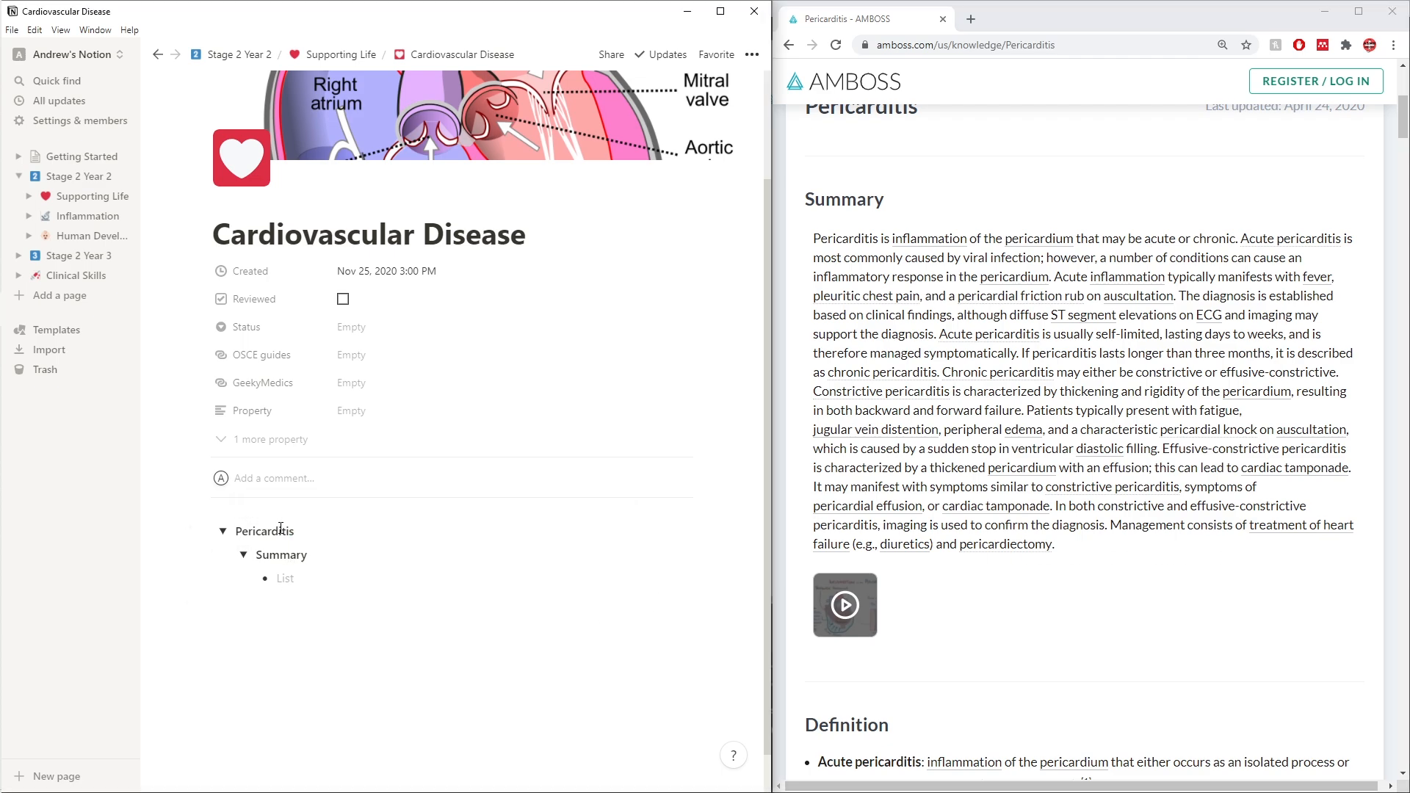
left_click_drag(279, 532, 298, 537)
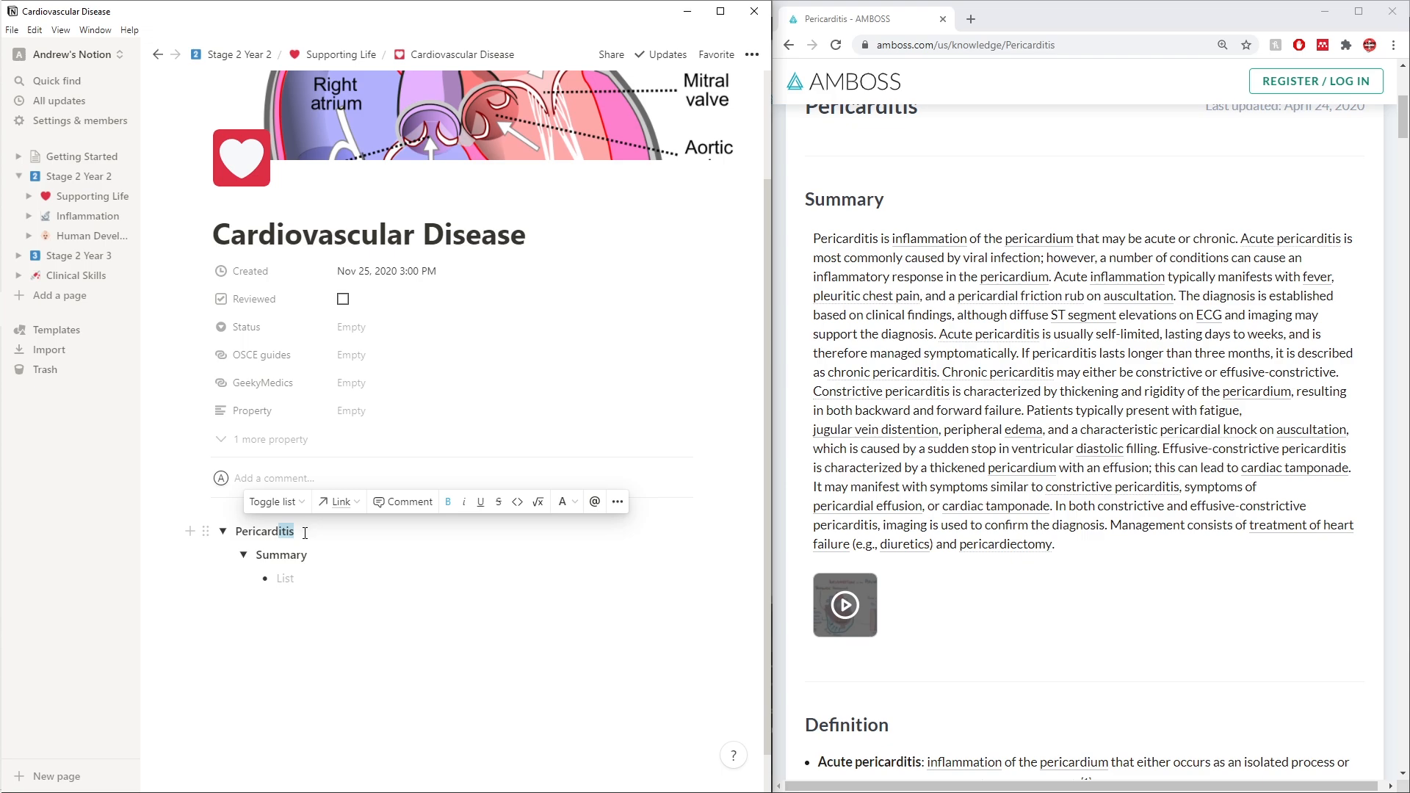
left_click(330, 592)
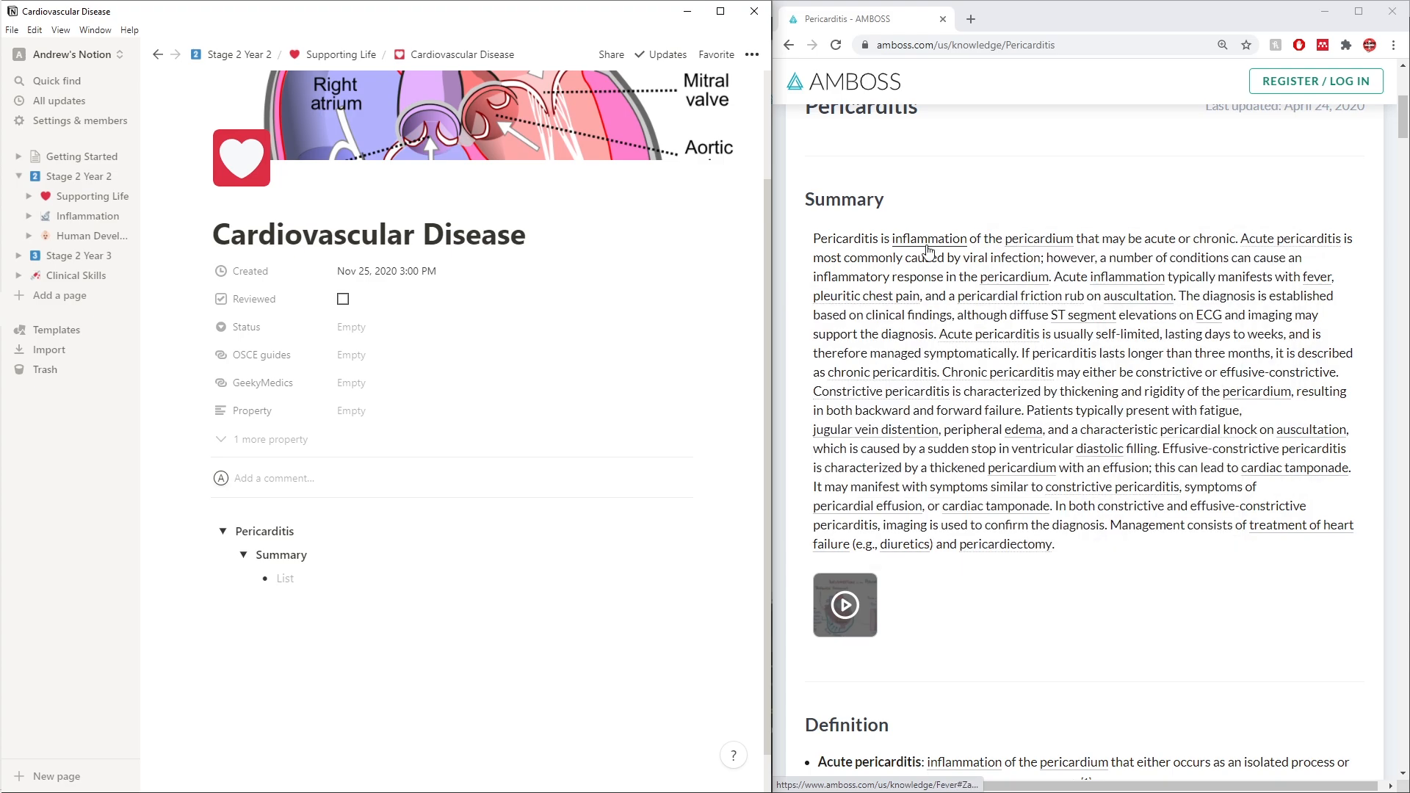
mouse_move(1046, 243)
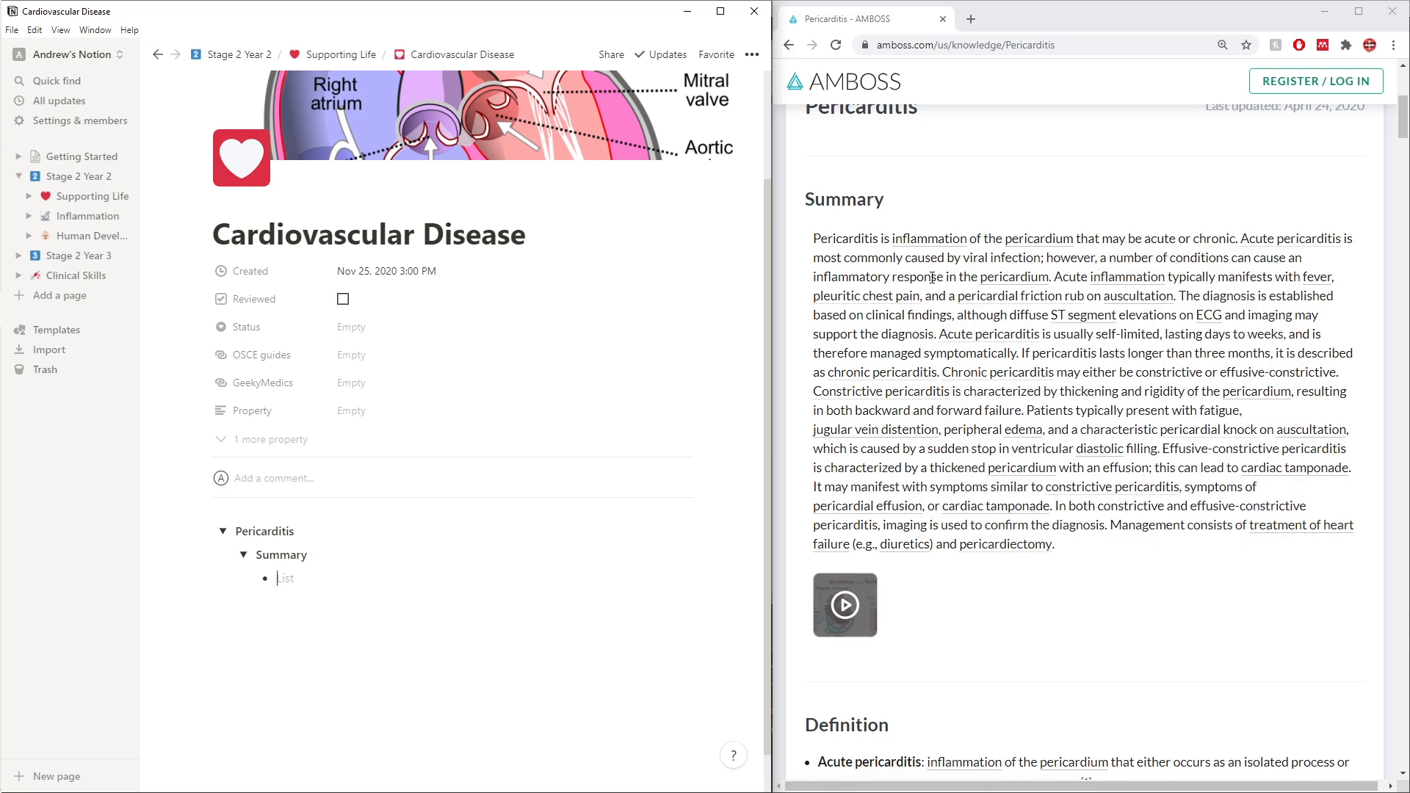
scroll(562, 268, "up", 2)
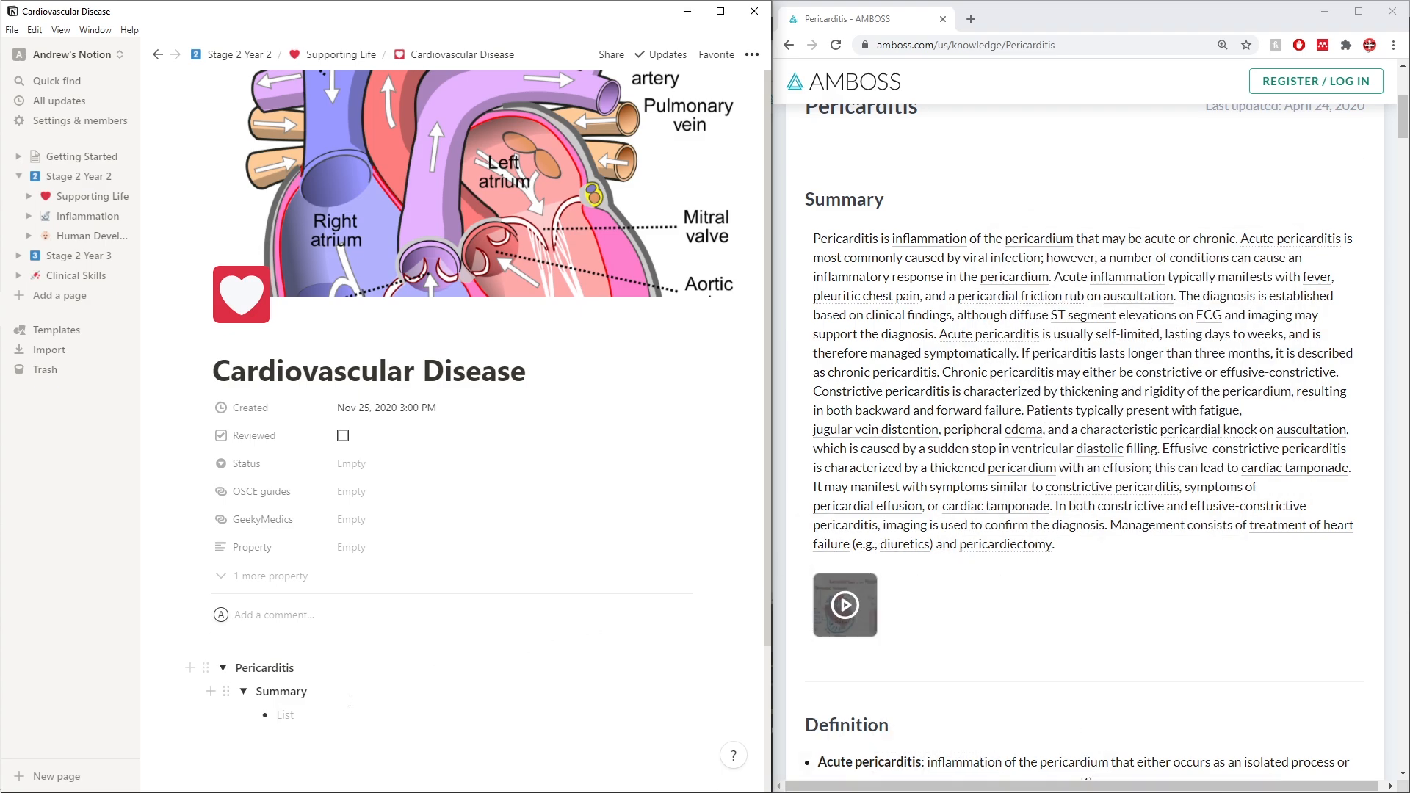
scroll(461, 578, "down", 2)
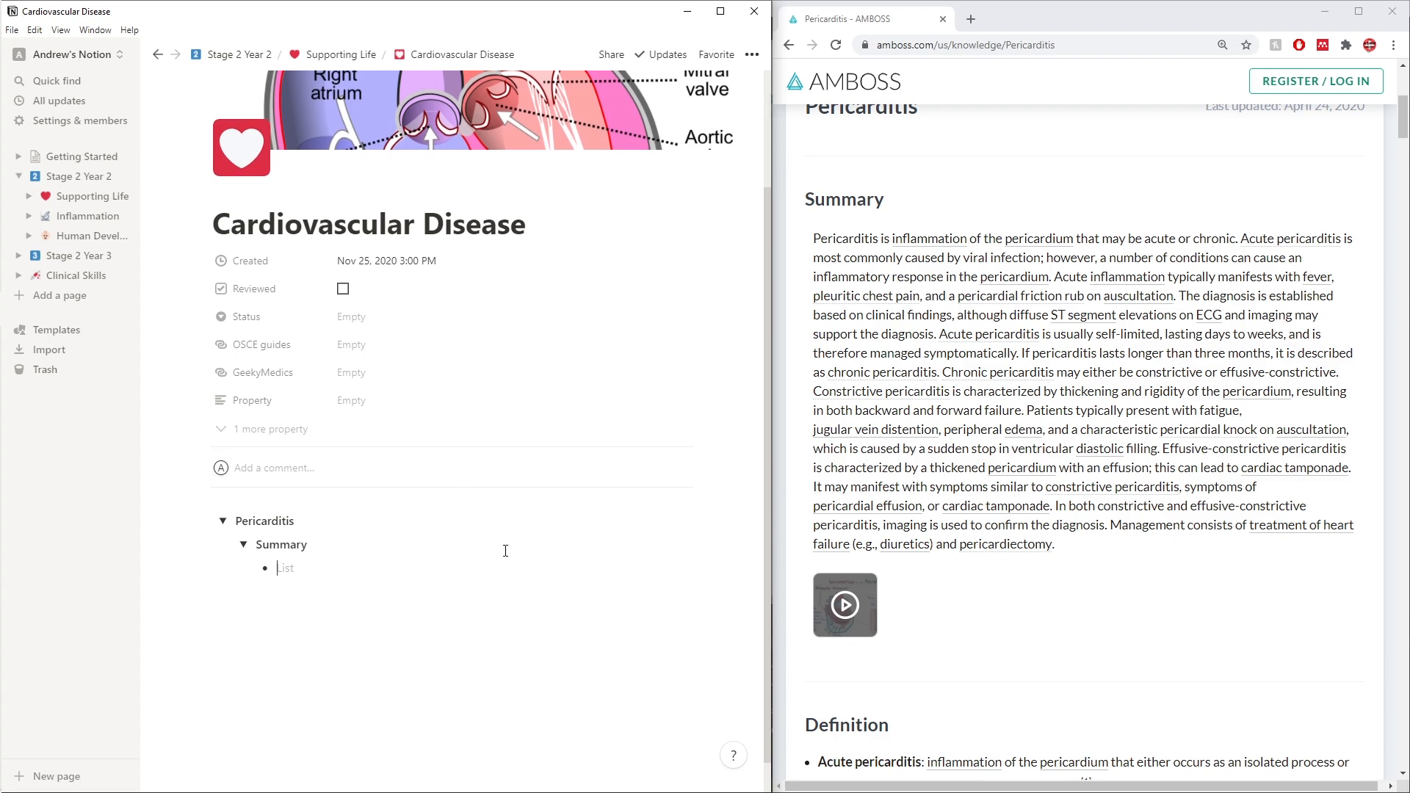
Copy the AMBOSS article's URL into a new line directly under the Pericarditis heading, preceded by "AMBOSS -"
left_click(917, 49)
key("ctrl+c")
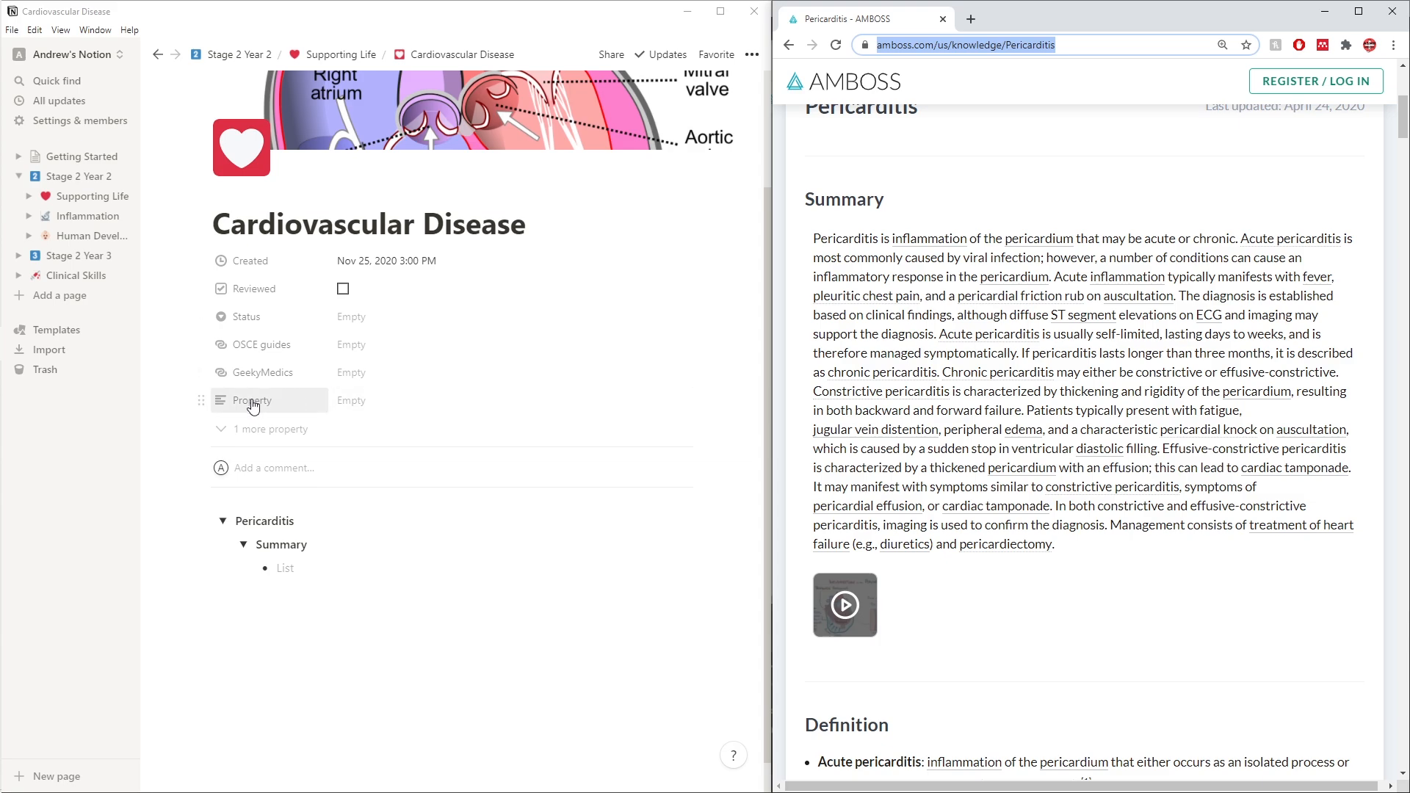
left_click(326, 521)
key("Return")
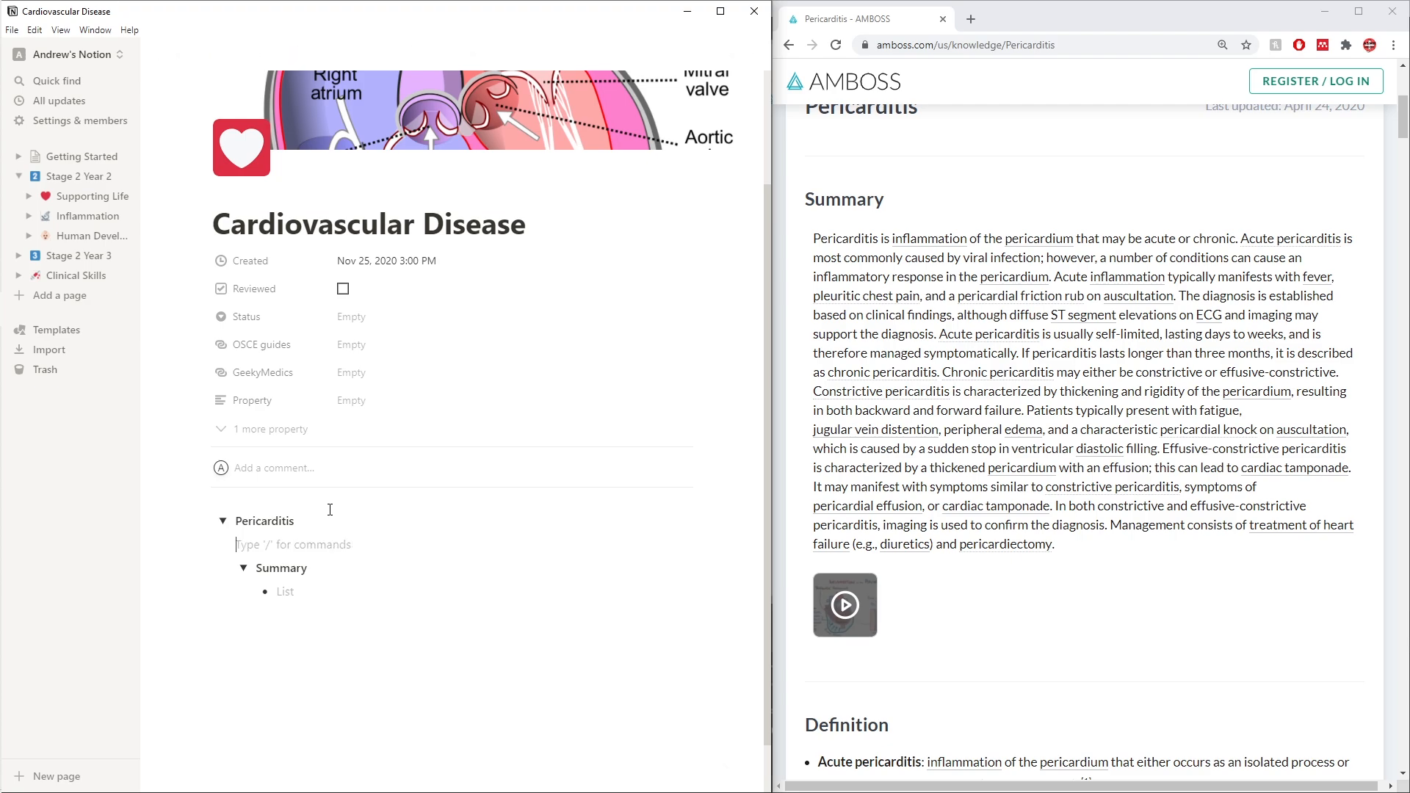
type("AMBOSS -")
key("ctrl+v")
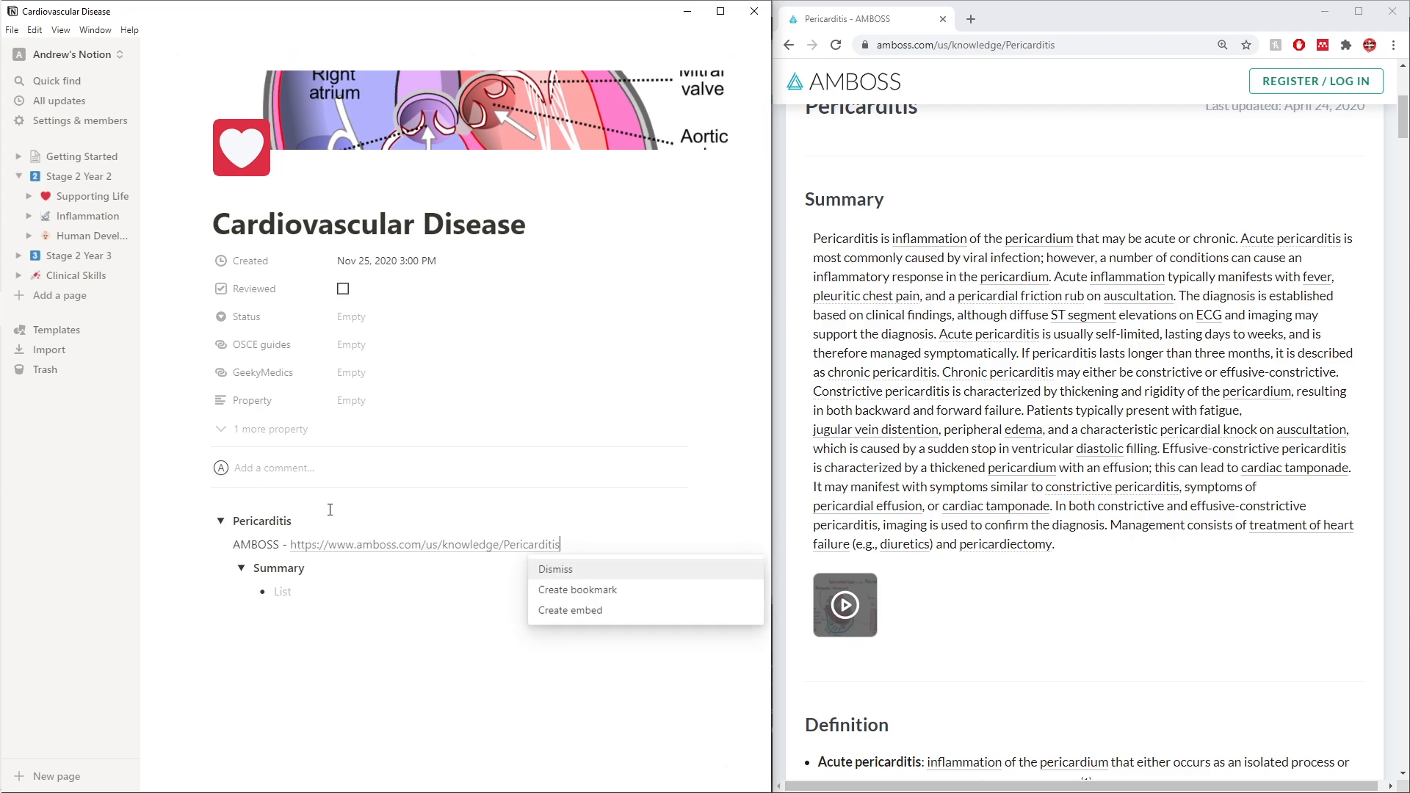
Replace the dash and raw URL after AMBOSS with the word "link", hyperlinked to the article's address
left_click(288, 547)
key("BackSpace")
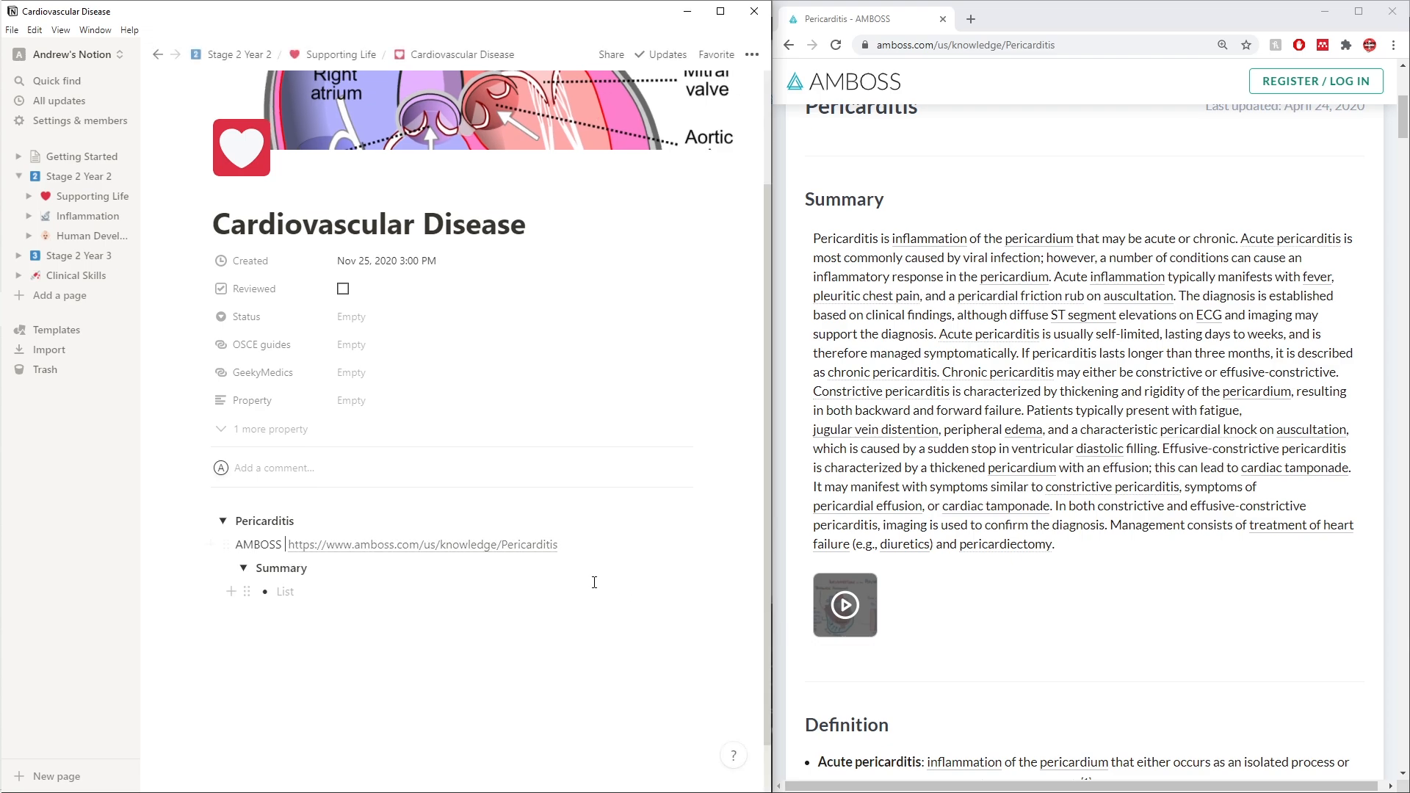
left_click(571, 551, "shift")
key("ctrl+x")
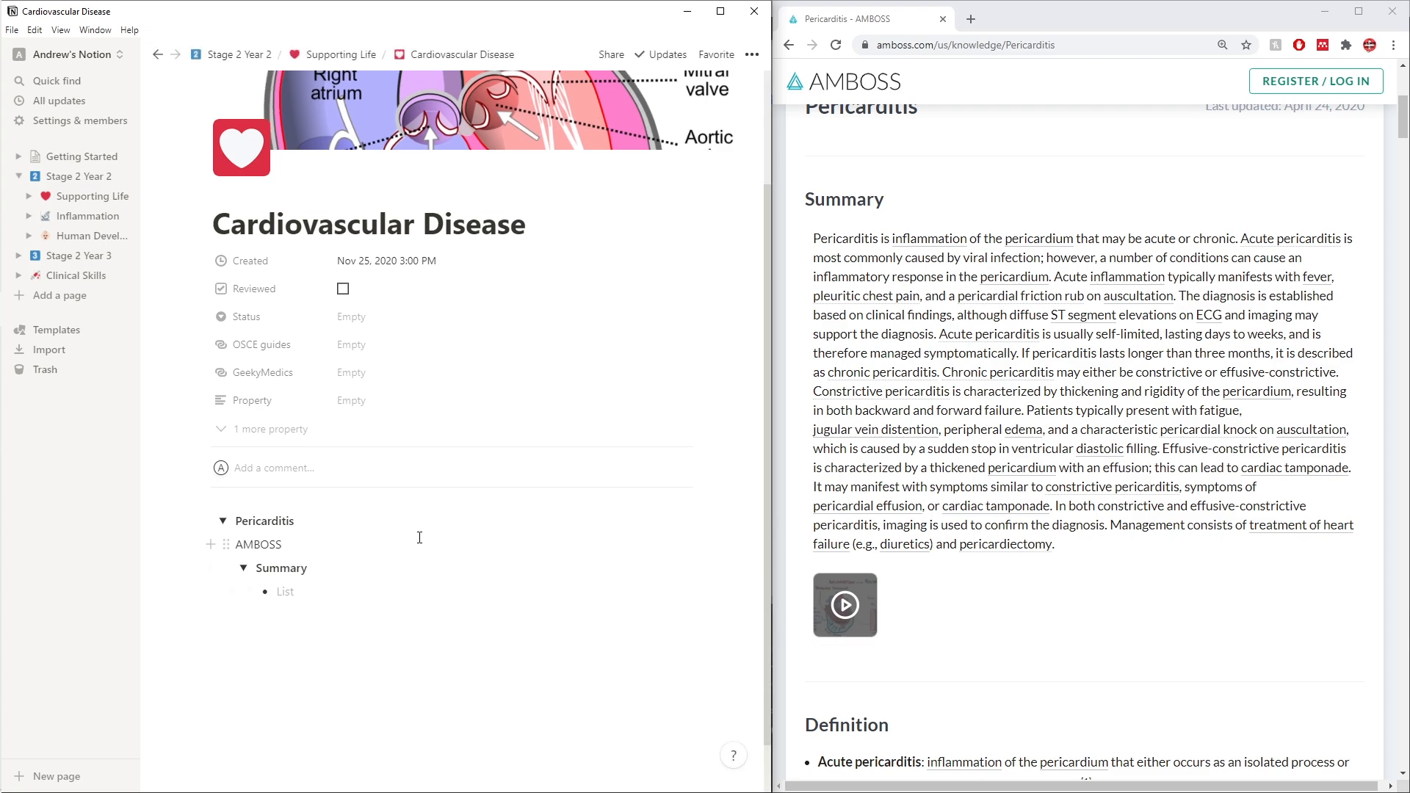
type("linkg")
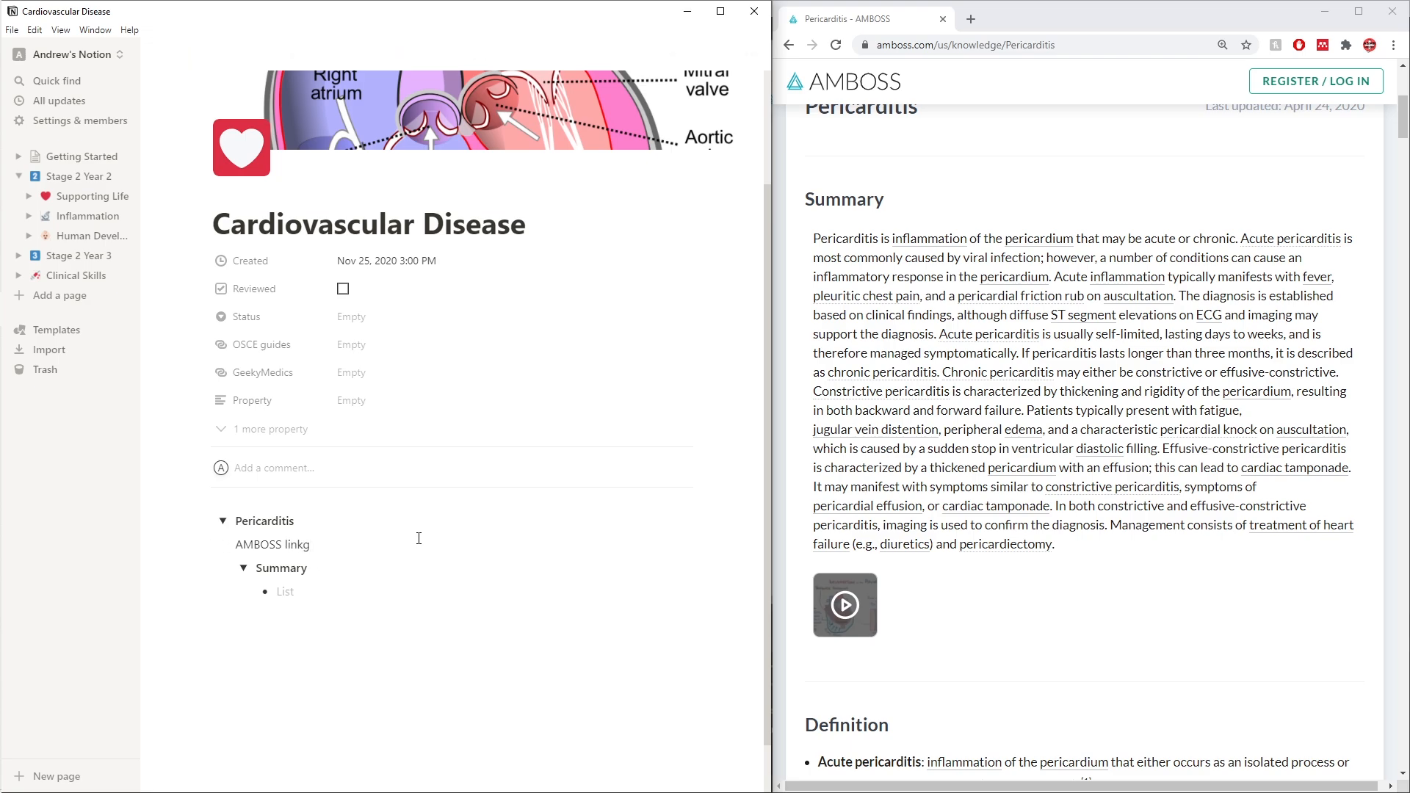
key("BackSpace")
key("ctrl+shift+Left")
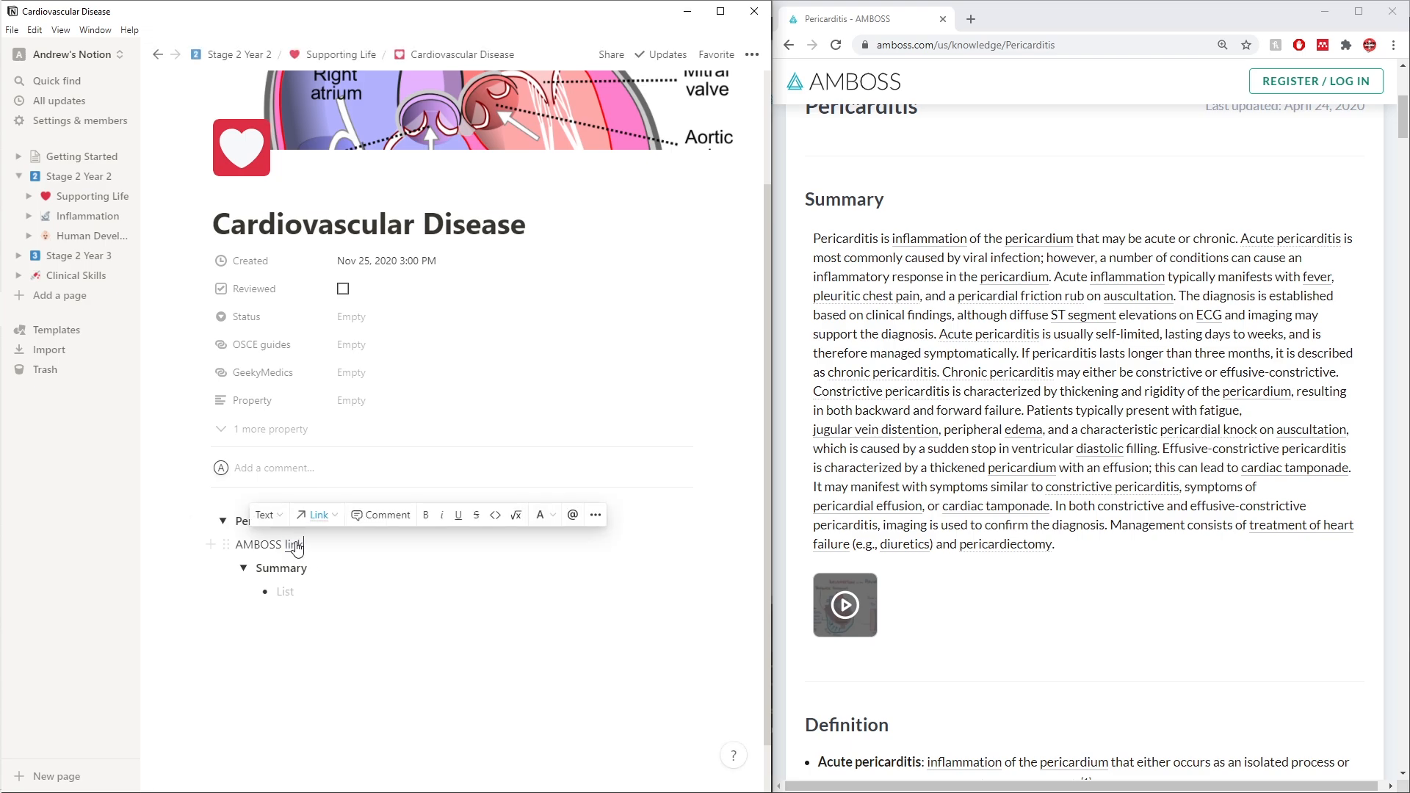
key("ctrl+v")
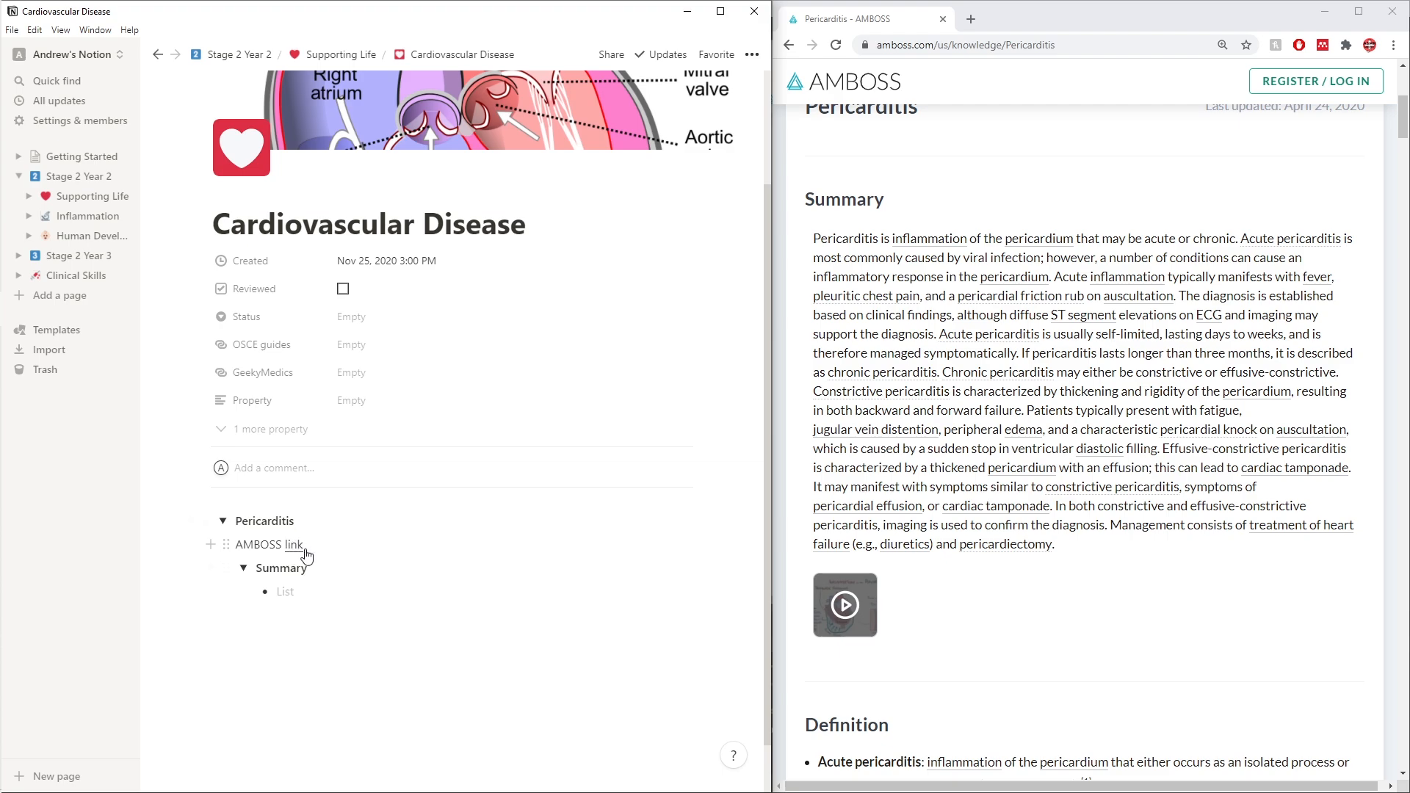
Give the whole Pericarditis toggle a yellow background and make the word AMBOSS bold
right_click(304, 592)
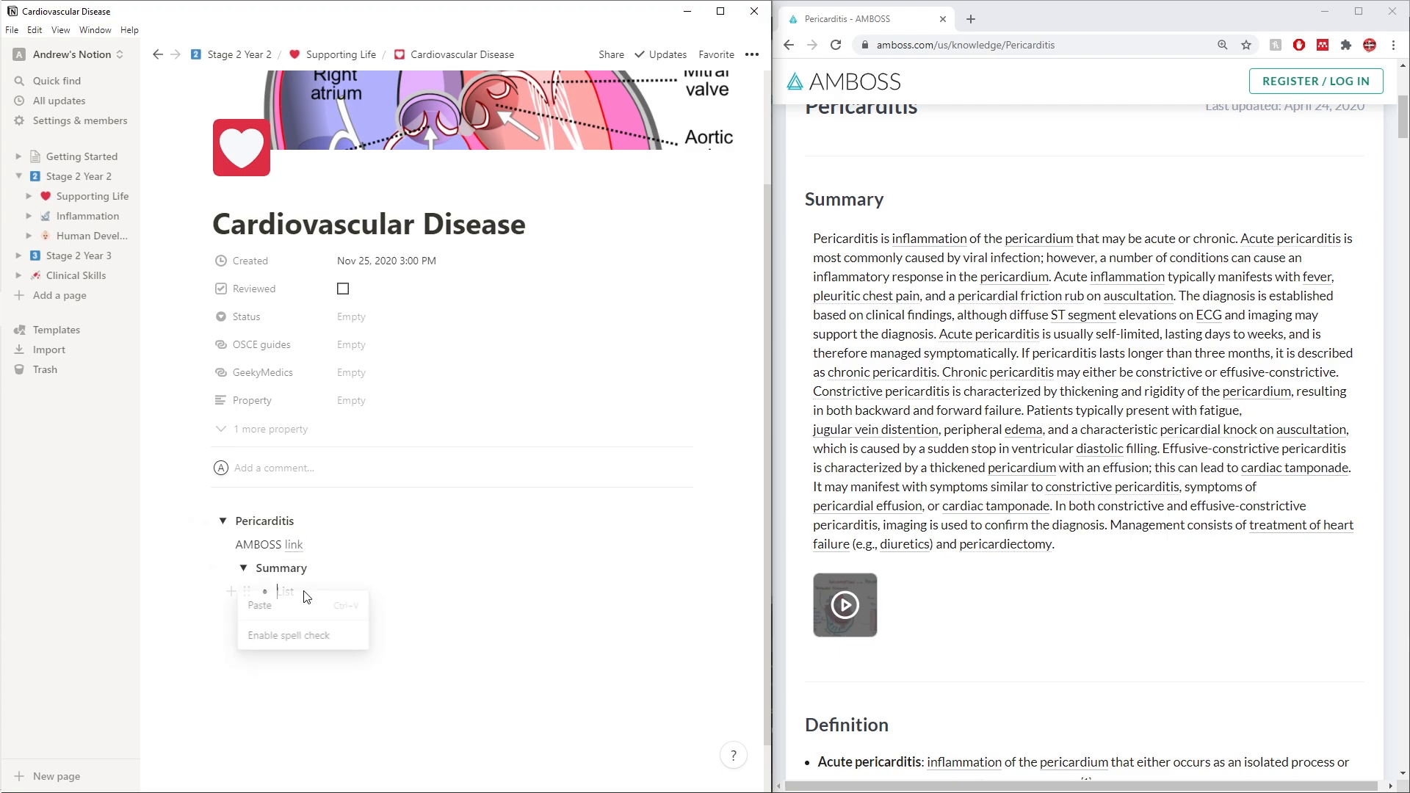
left_click(393, 580)
right_click(257, 567)
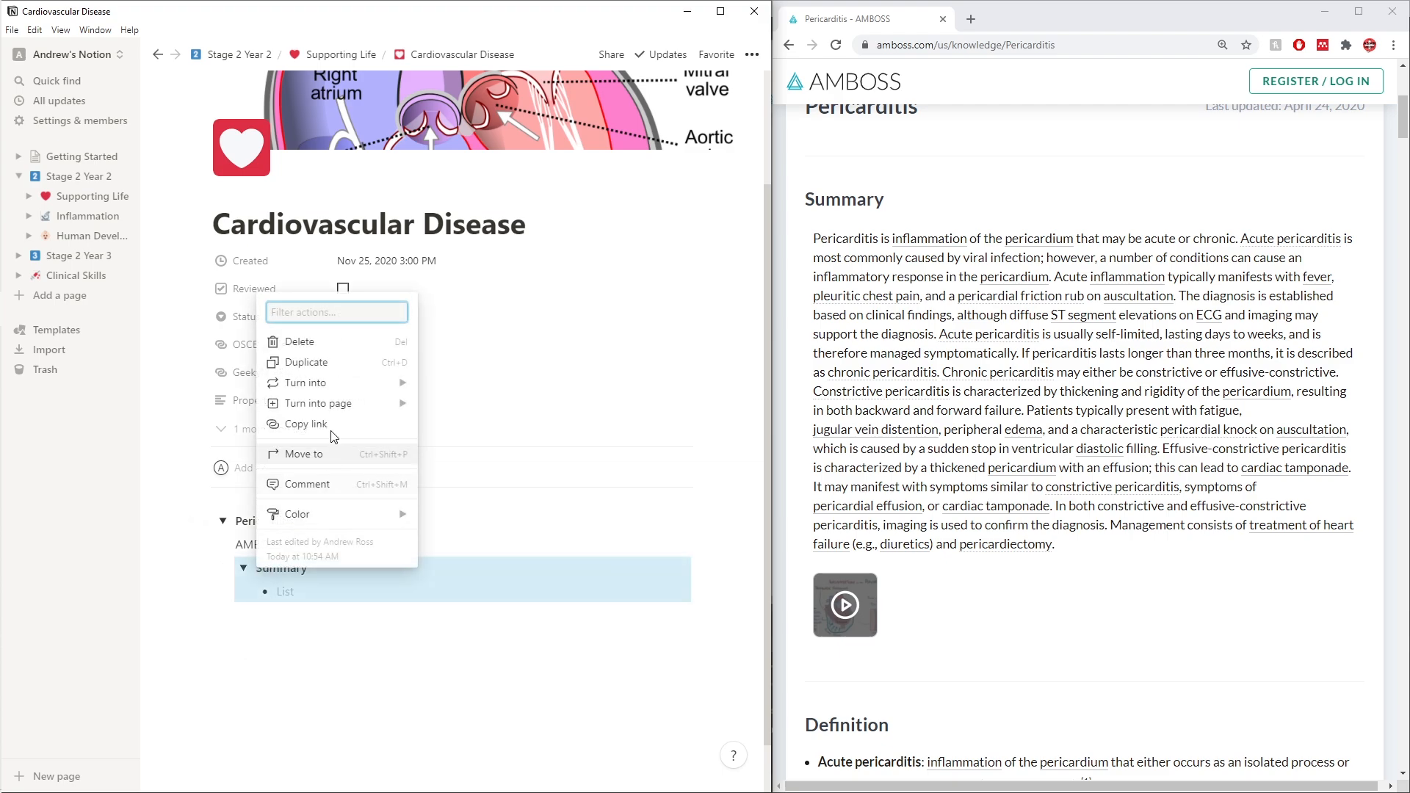
left_click(211, 521)
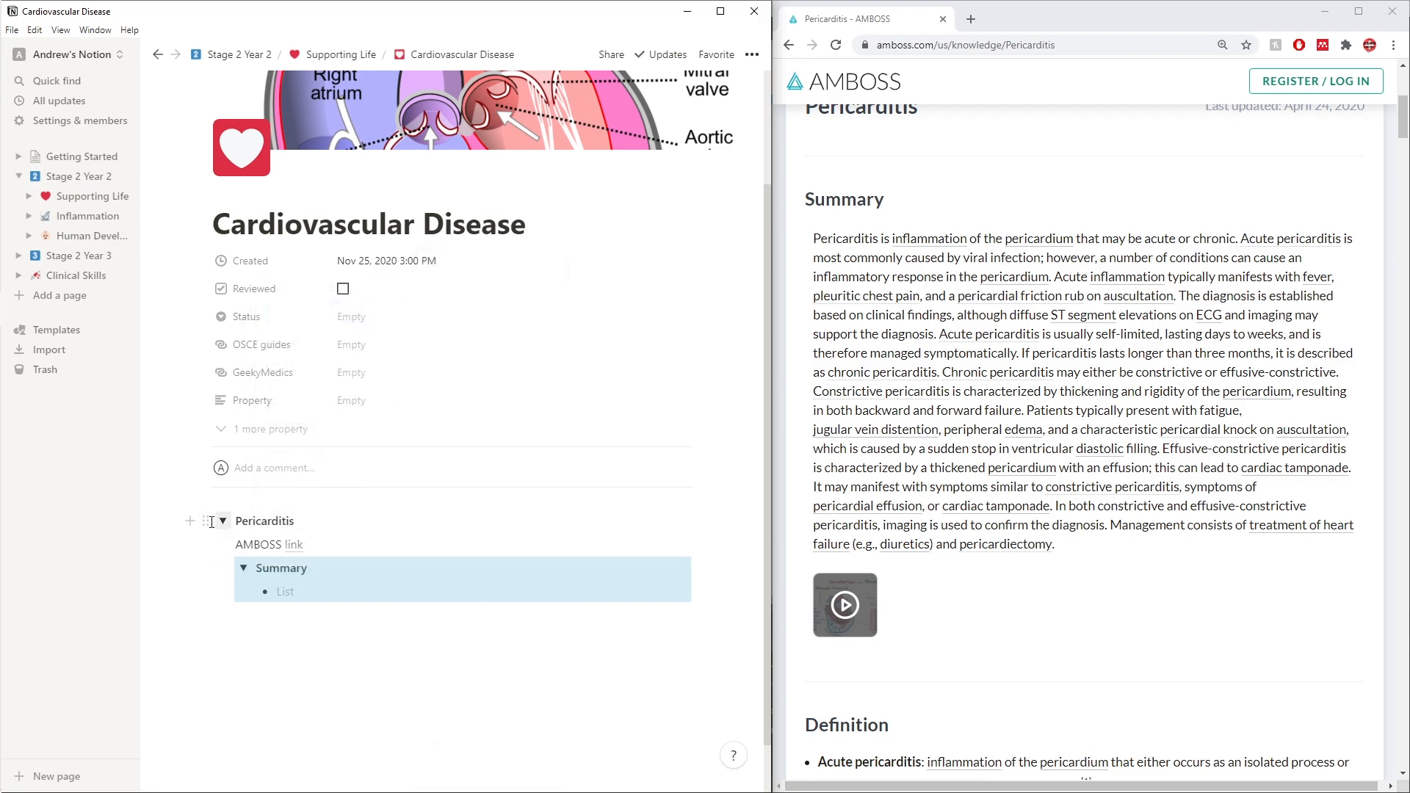
left_click(211, 521)
mouse_move(129, 607)
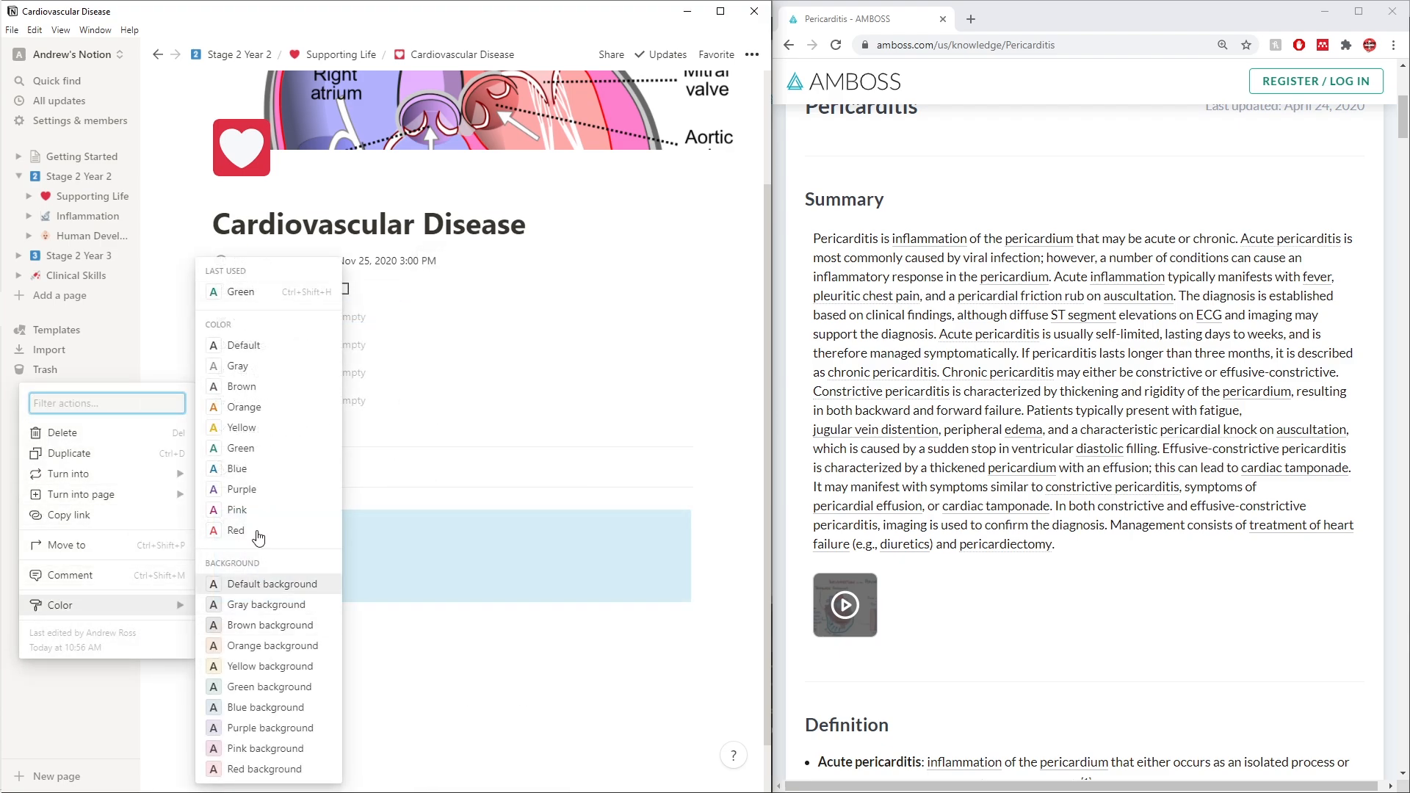
left_click(255, 667)
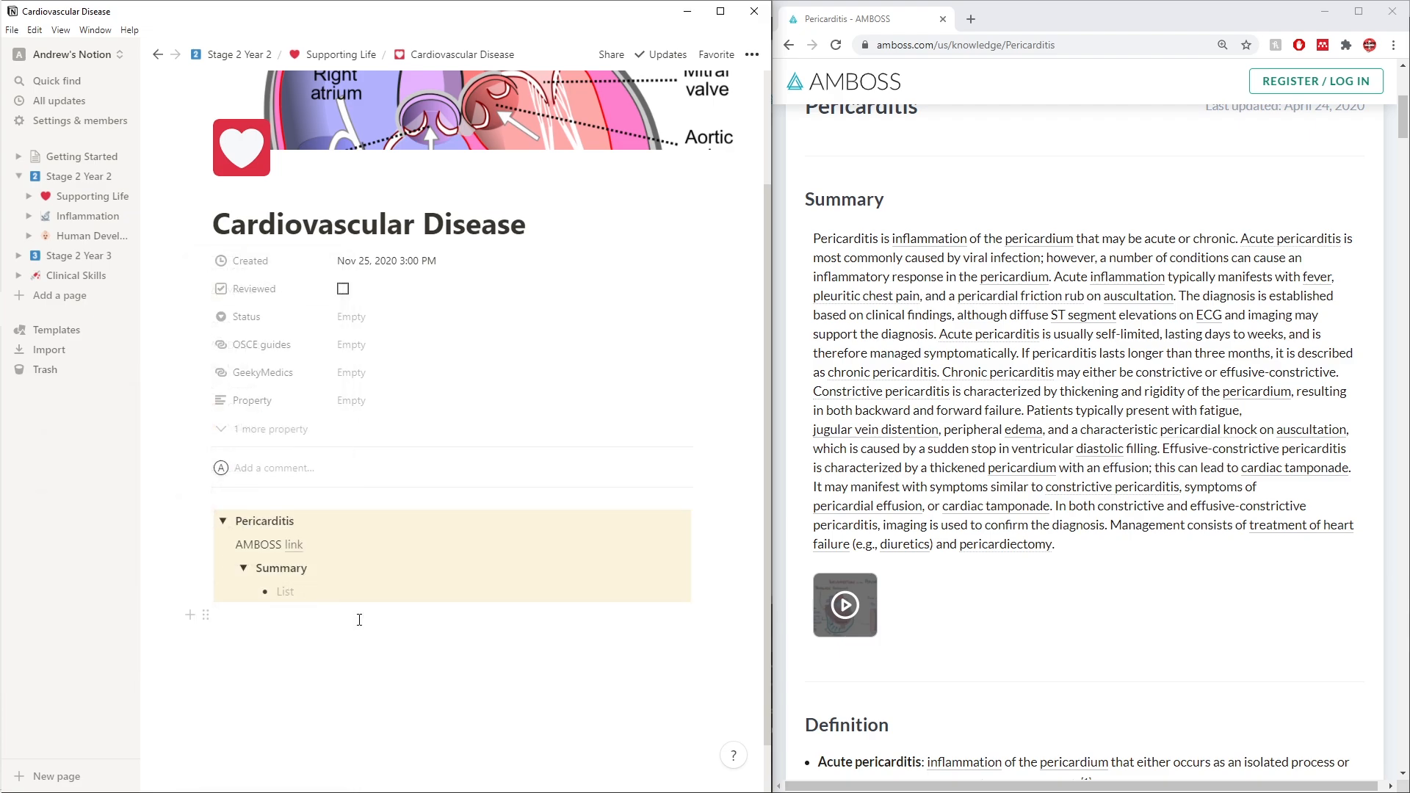
double_click(259, 545)
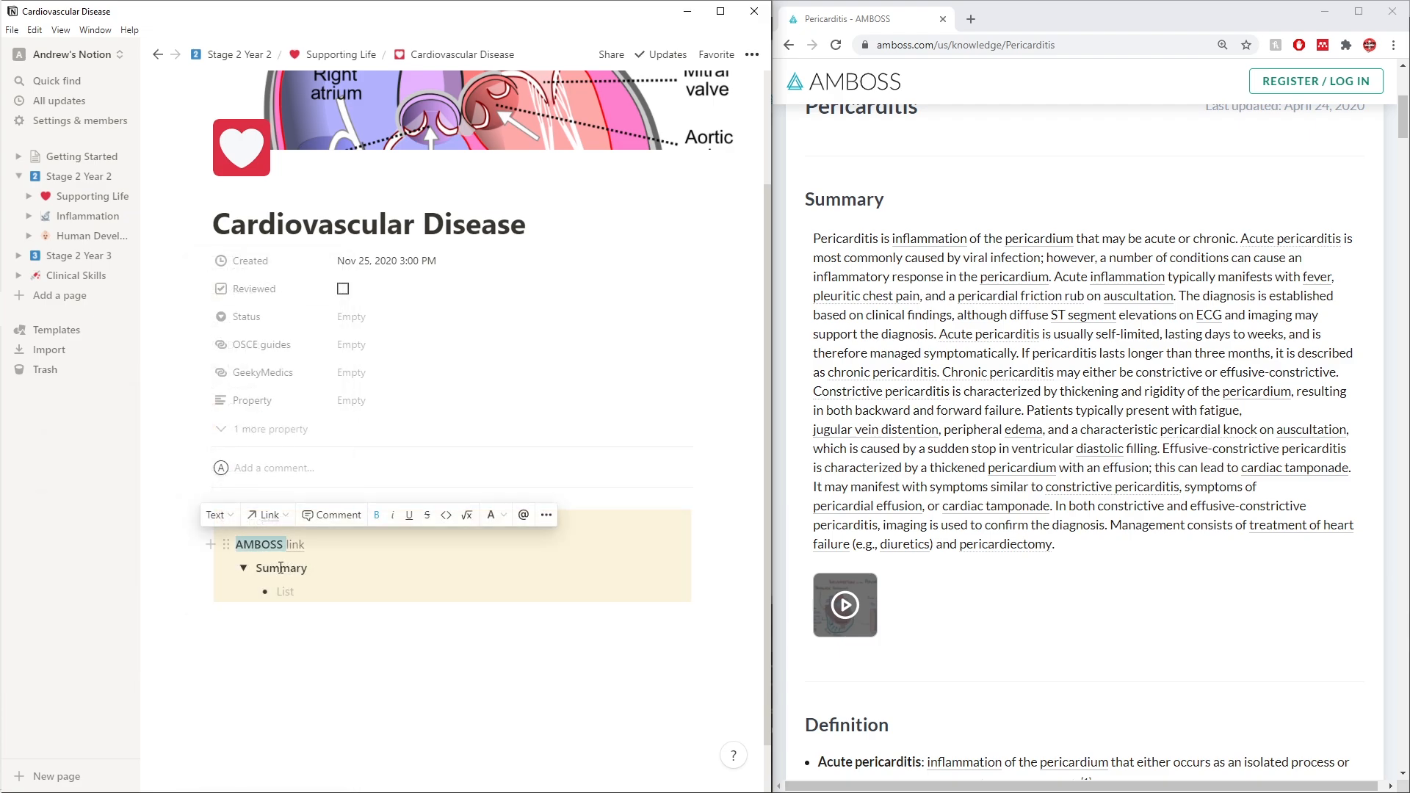
Enter the Summary bullet "Inflammation of the pericardium - acute or chronic." and add an empty nested bullet beneath it
left_click(381, 596)
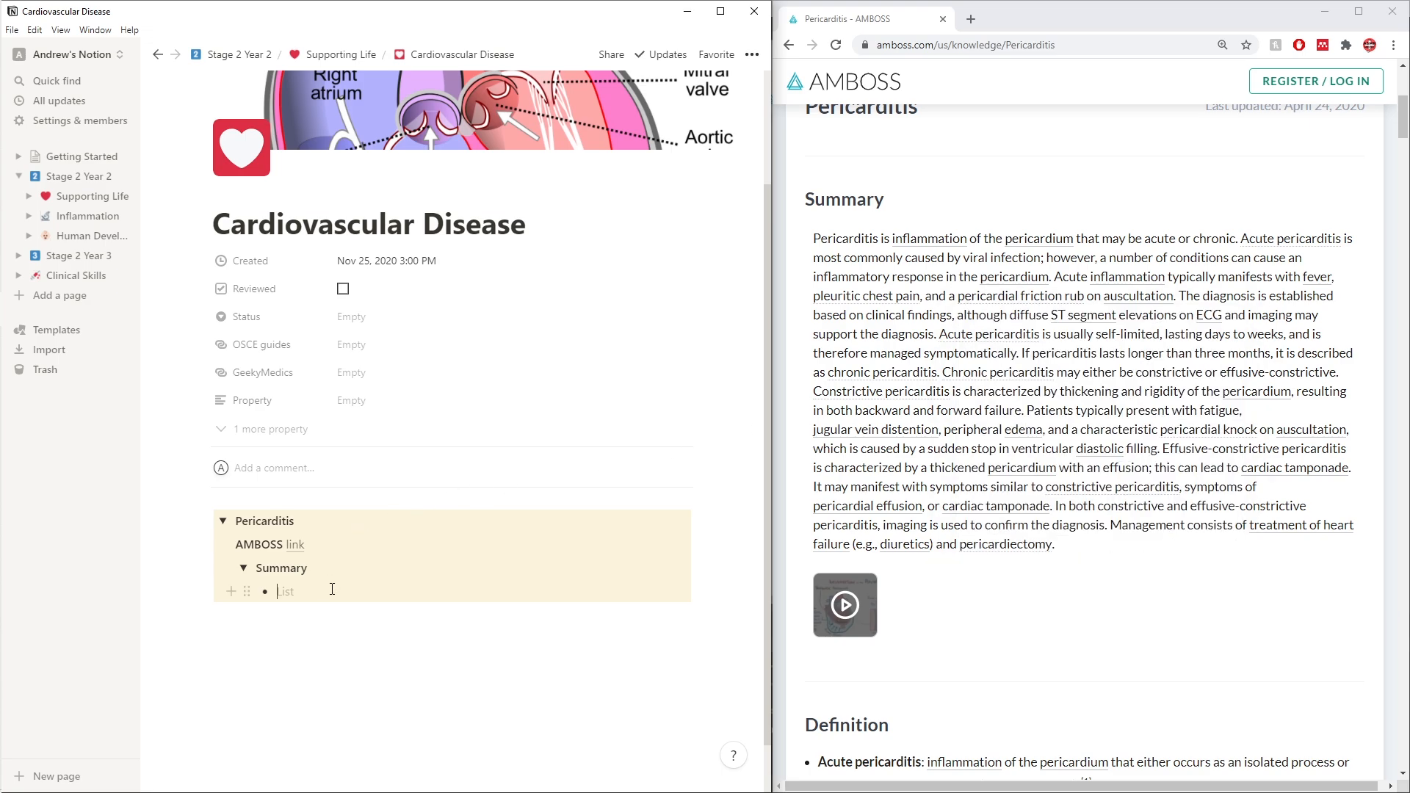
type("Inf")
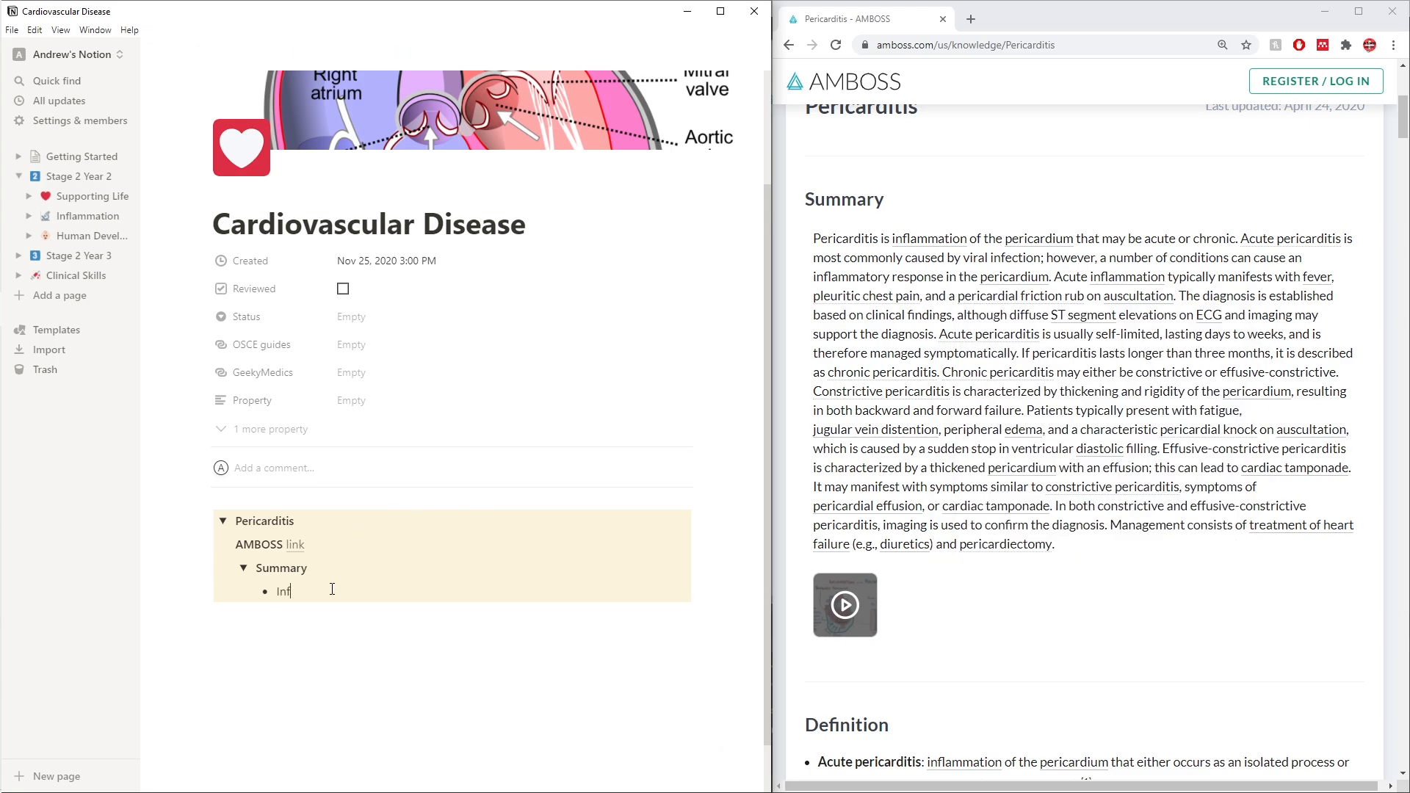
type("lammation of the pericardium")
type("- acute or c")
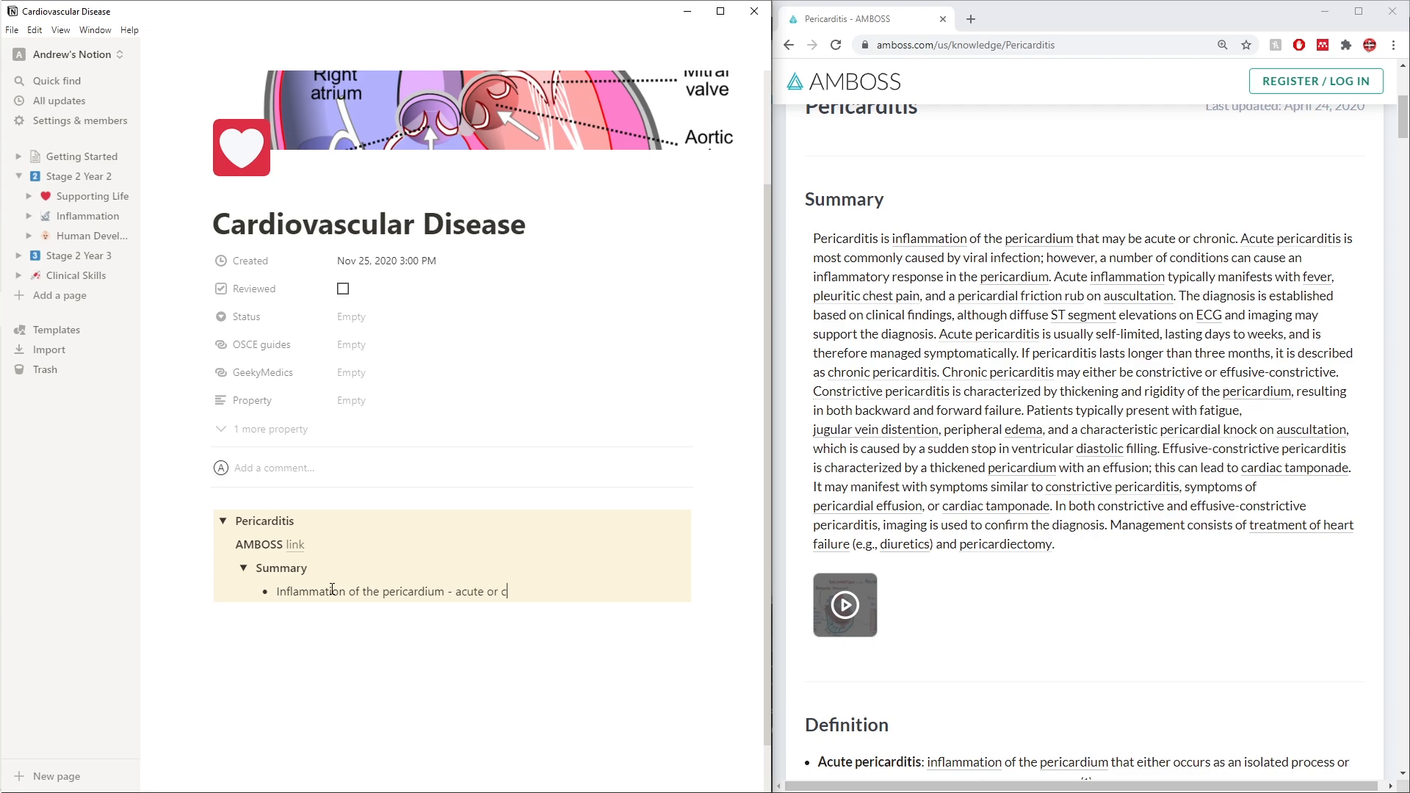
type("hronic.")
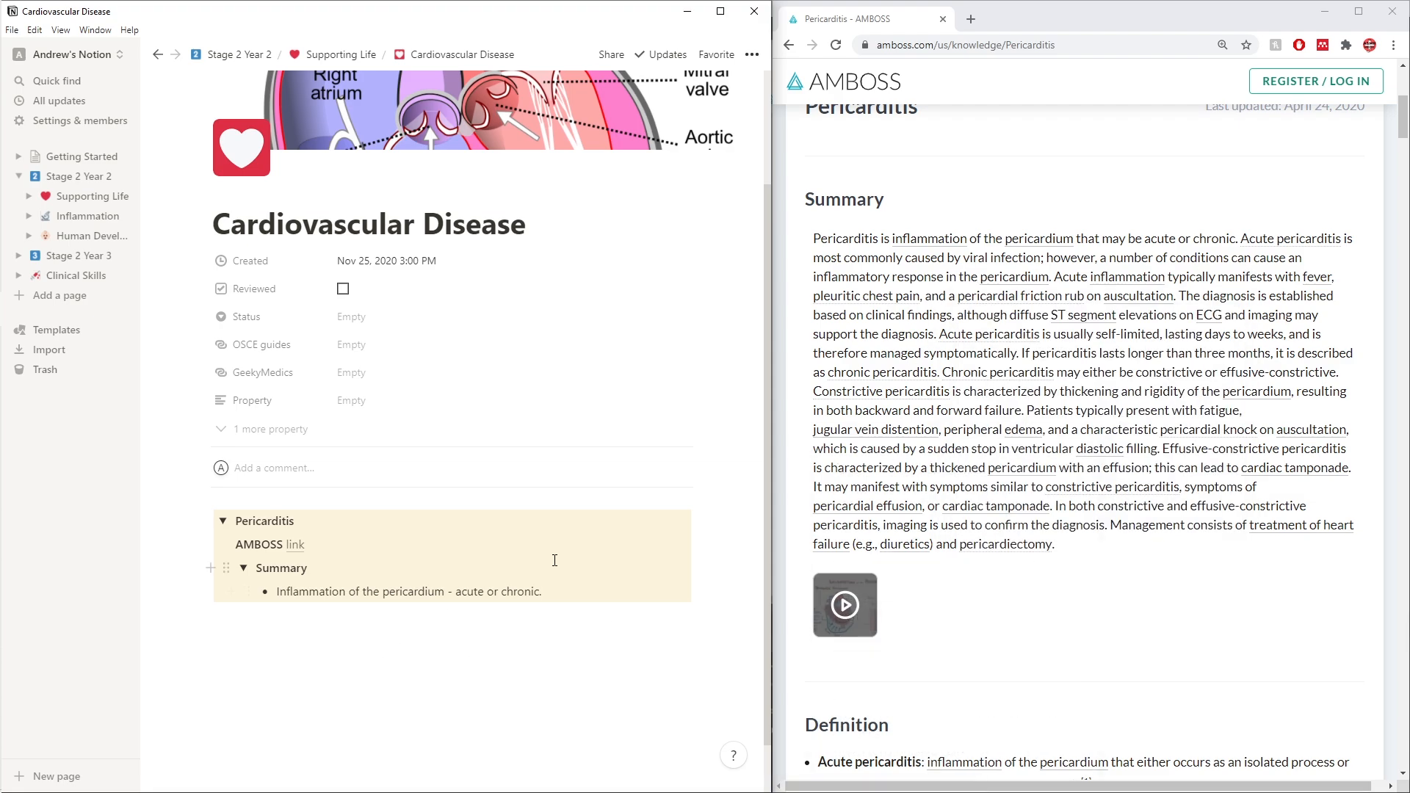
key("Return")
key("Tab")
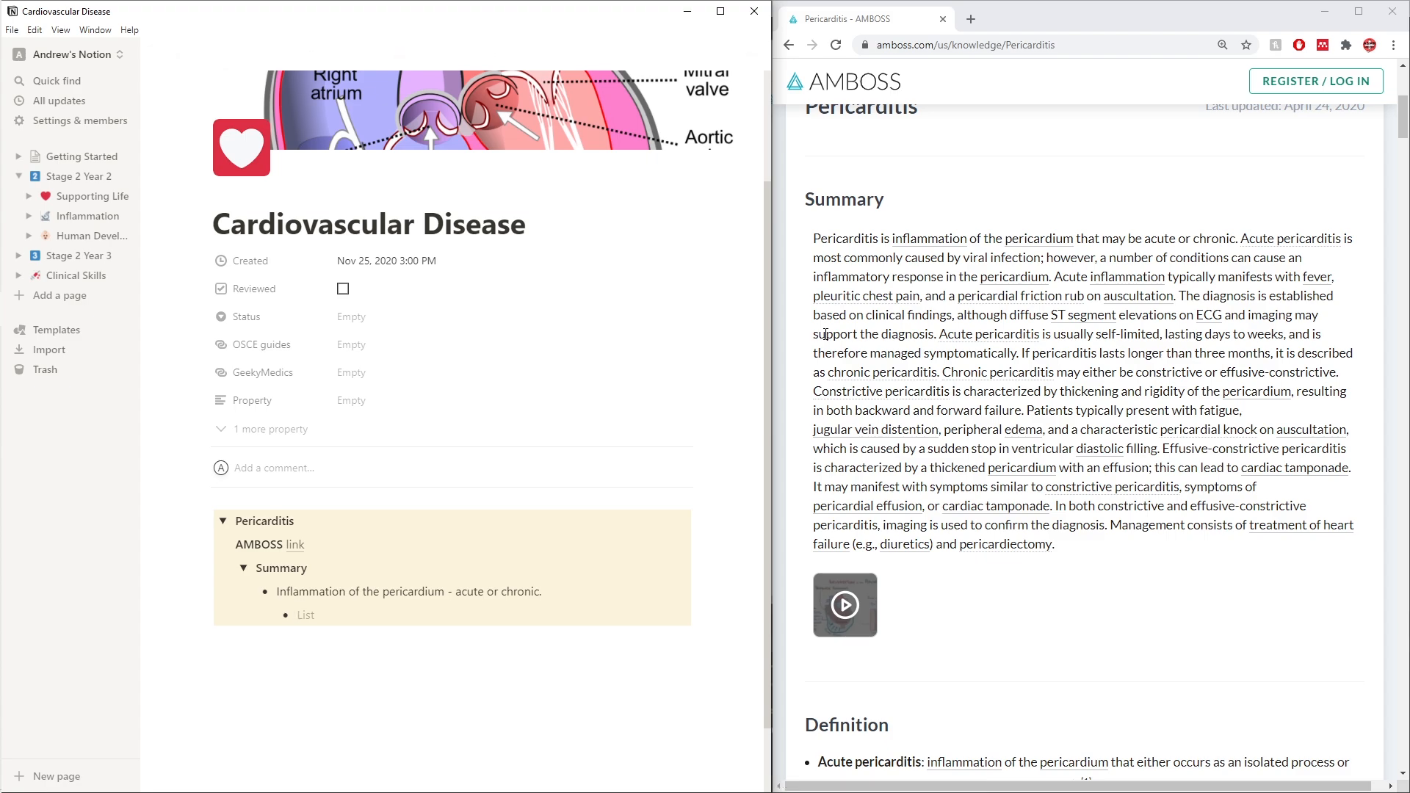
Enter "Acute - often viral" as the nested bullet beneath the inflammation bullet, based on the article's summary
type("Acute - often viral")
left_click_drag(1123, 258, 1052, 278)
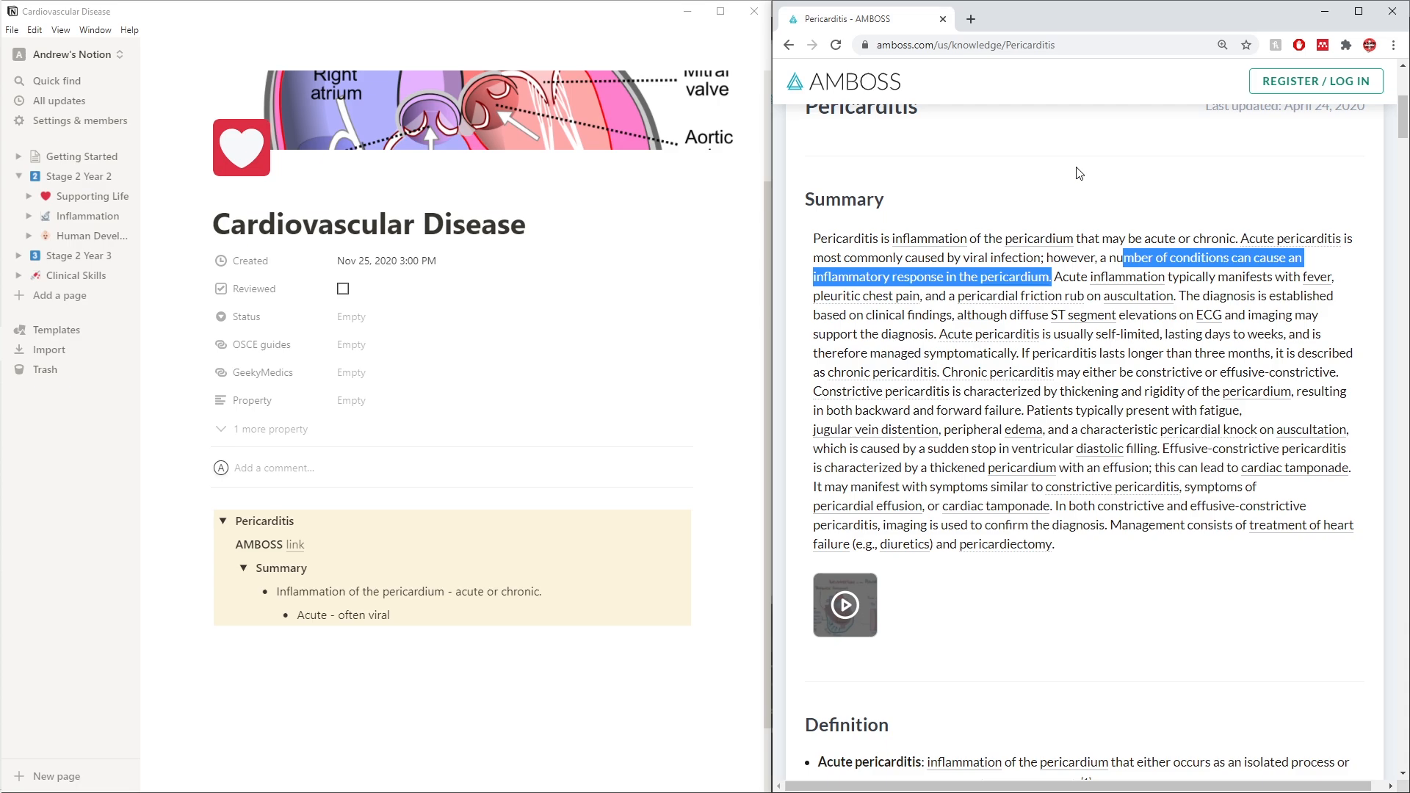
left_click(1010, 306)
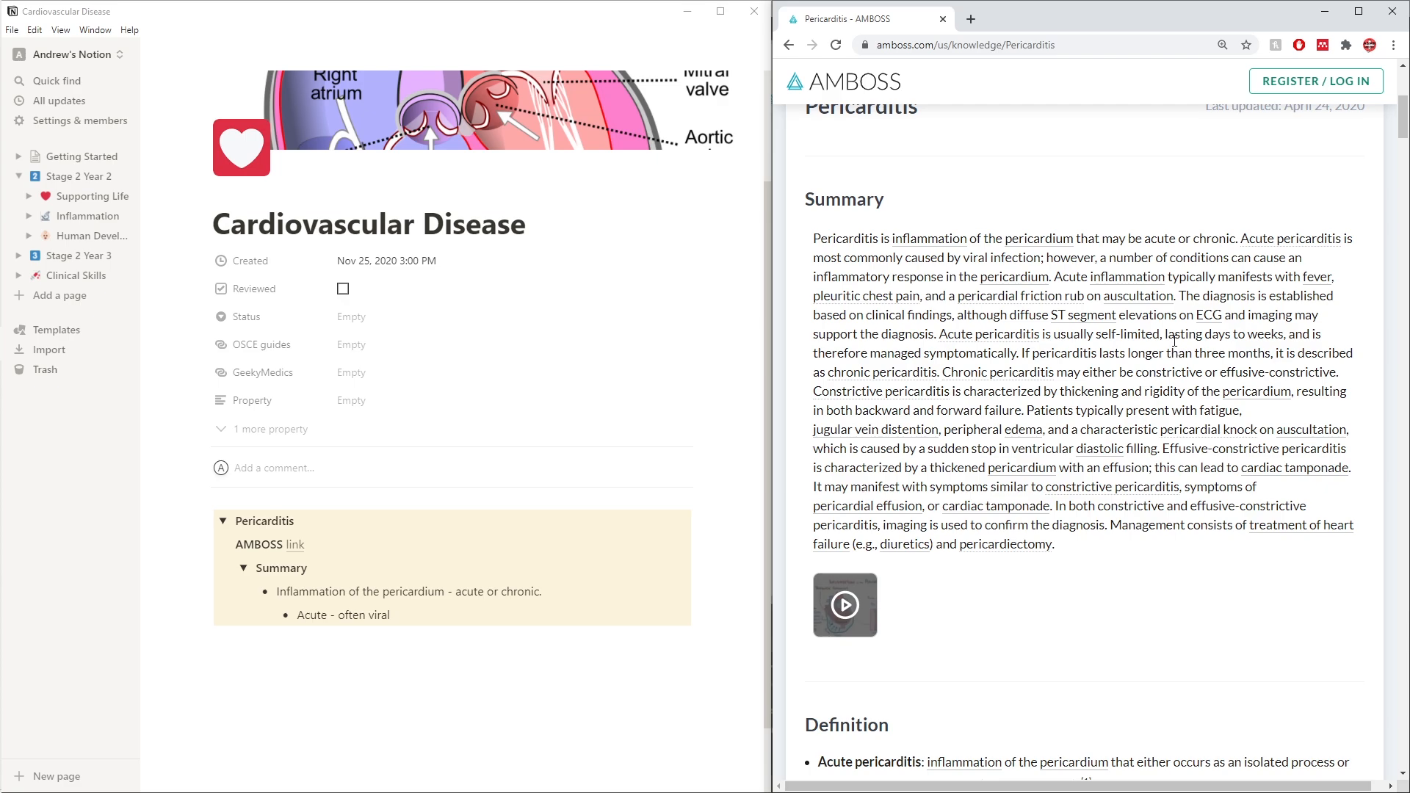
left_click(531, 606)
Add a "Symptoms" toggle inside Summary, below the bullets, with "Fever" as its first bullet
key("Return")
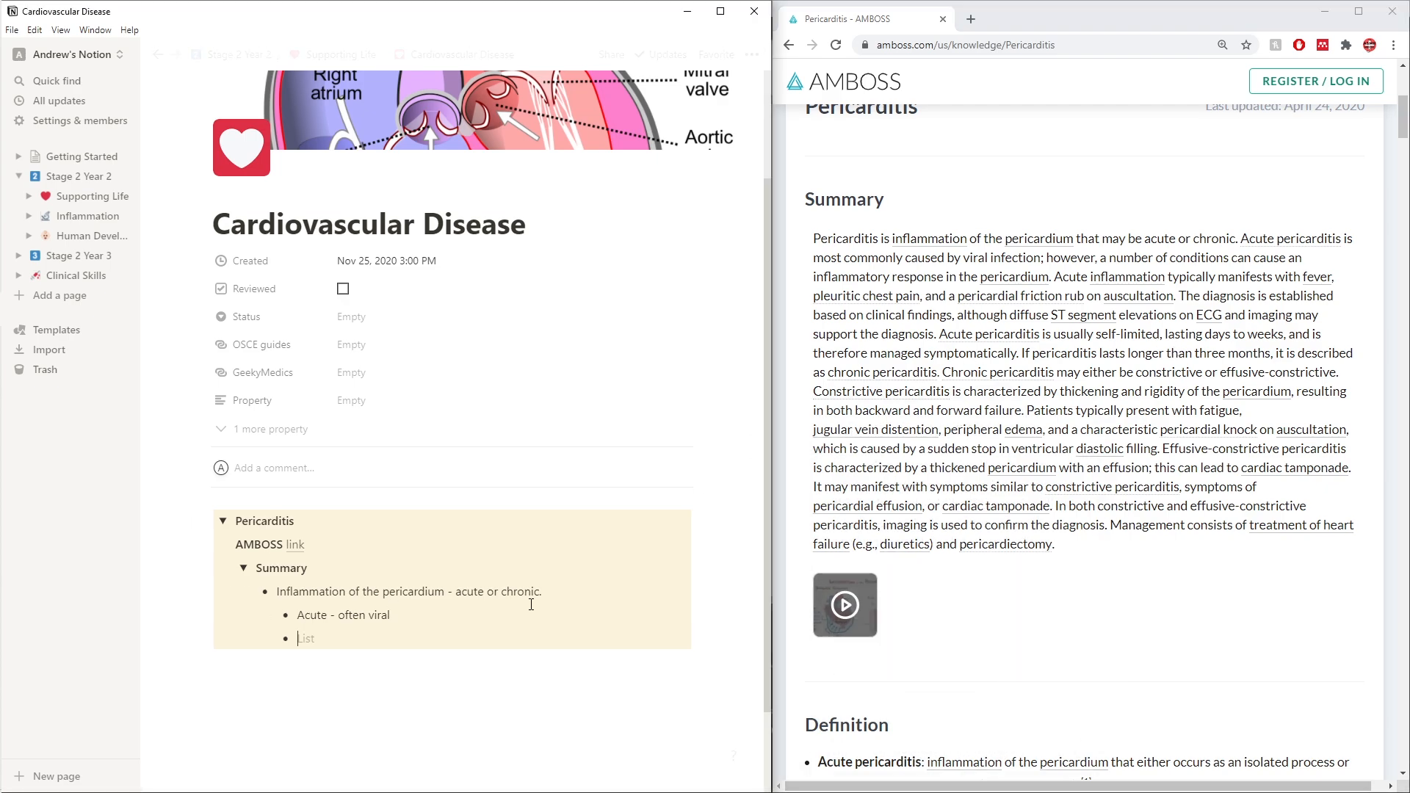
key("Return")
key("Return")
type("> ")
type("Symptoms")
key("Return")
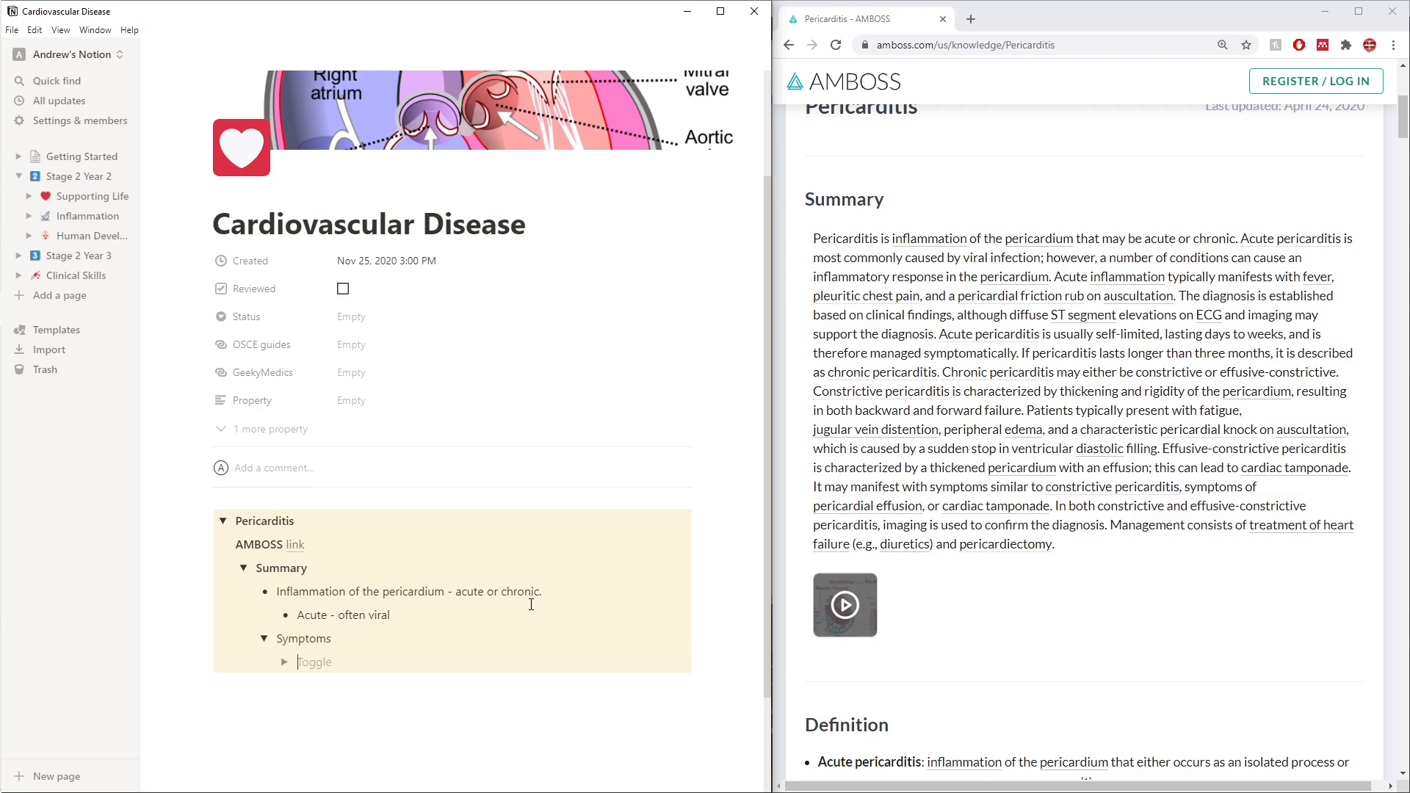
type("-")
type("Fever")
key("Return")
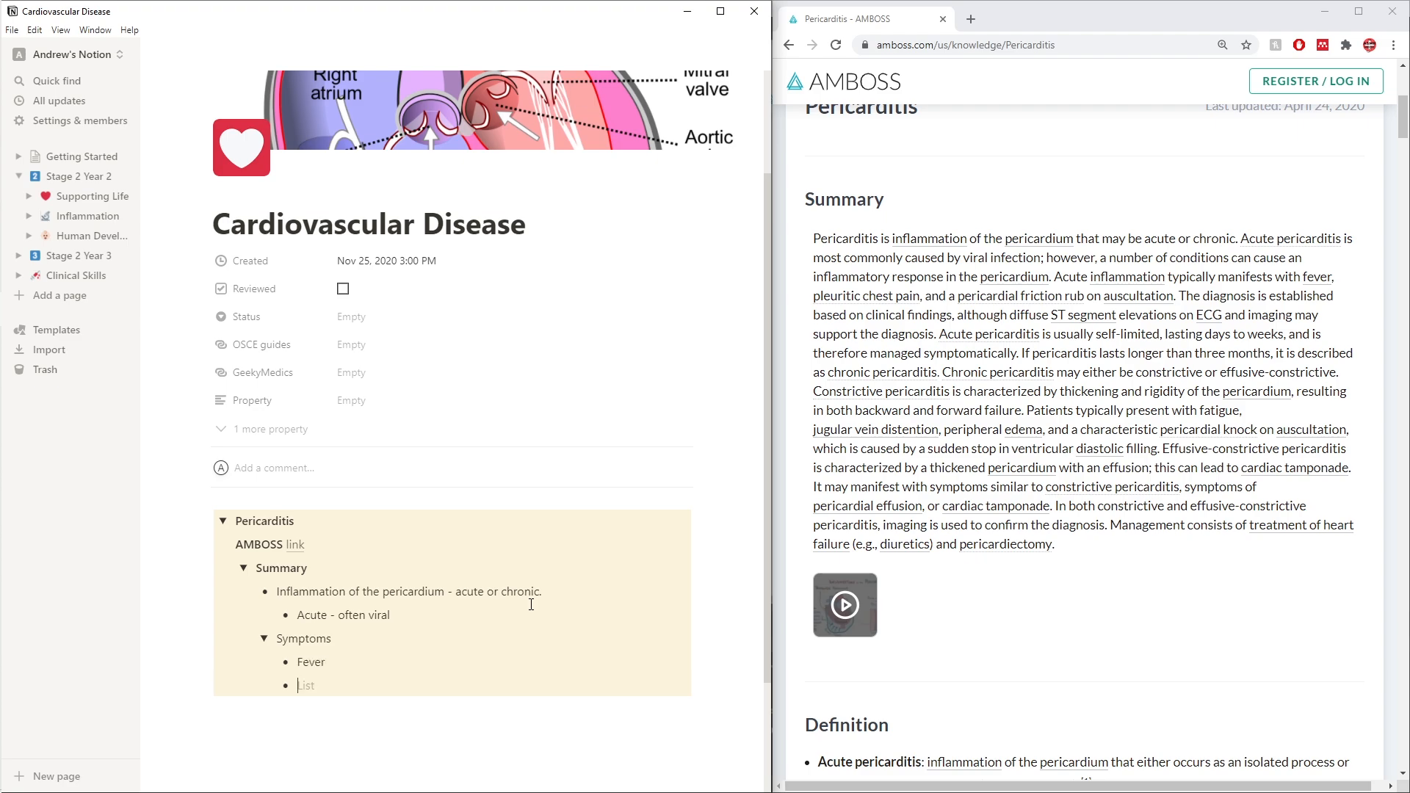
Collapse and reopen the Symptoms and Summary toggles to check how they nest
left_click(264, 638)
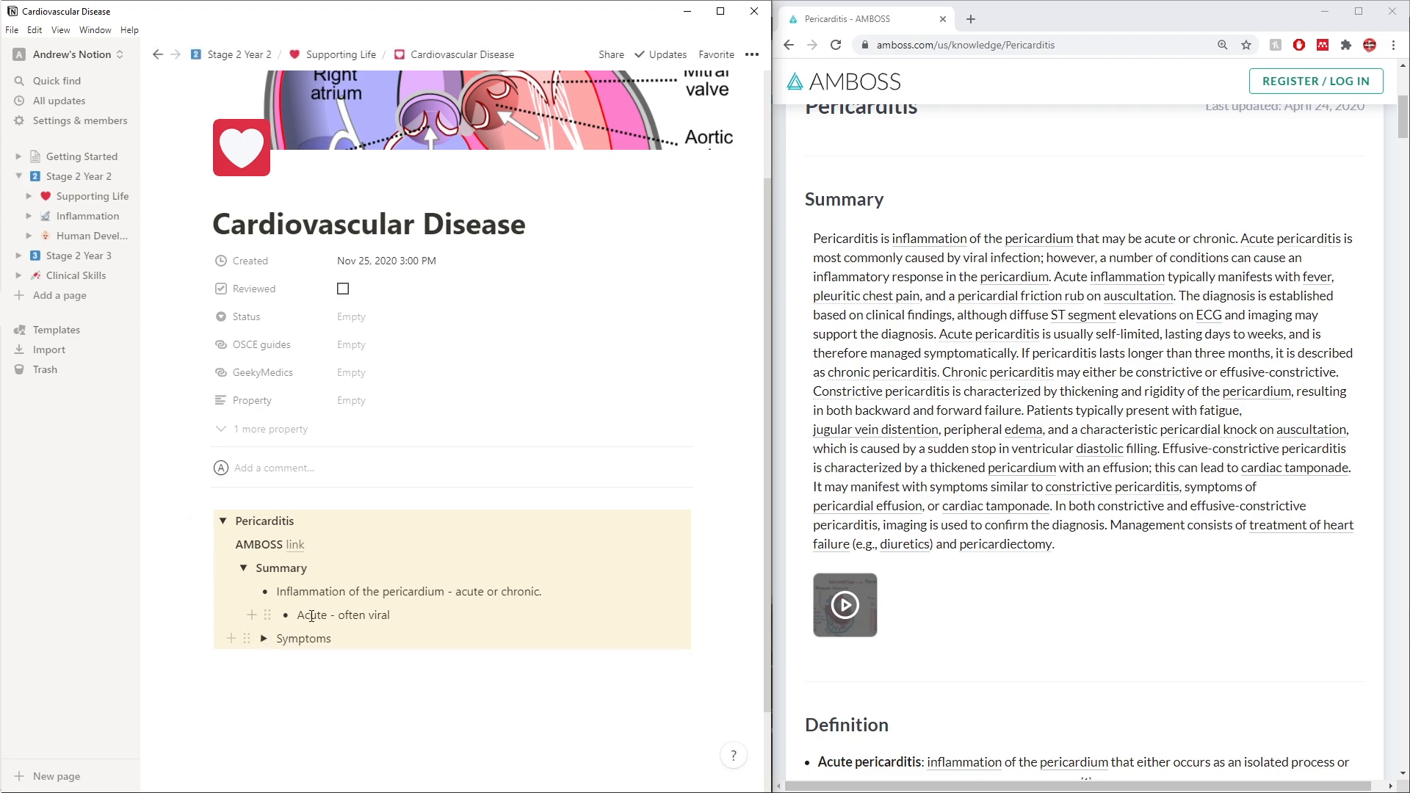
left_click(243, 568)
left_click(243, 567)
left_click(264, 638)
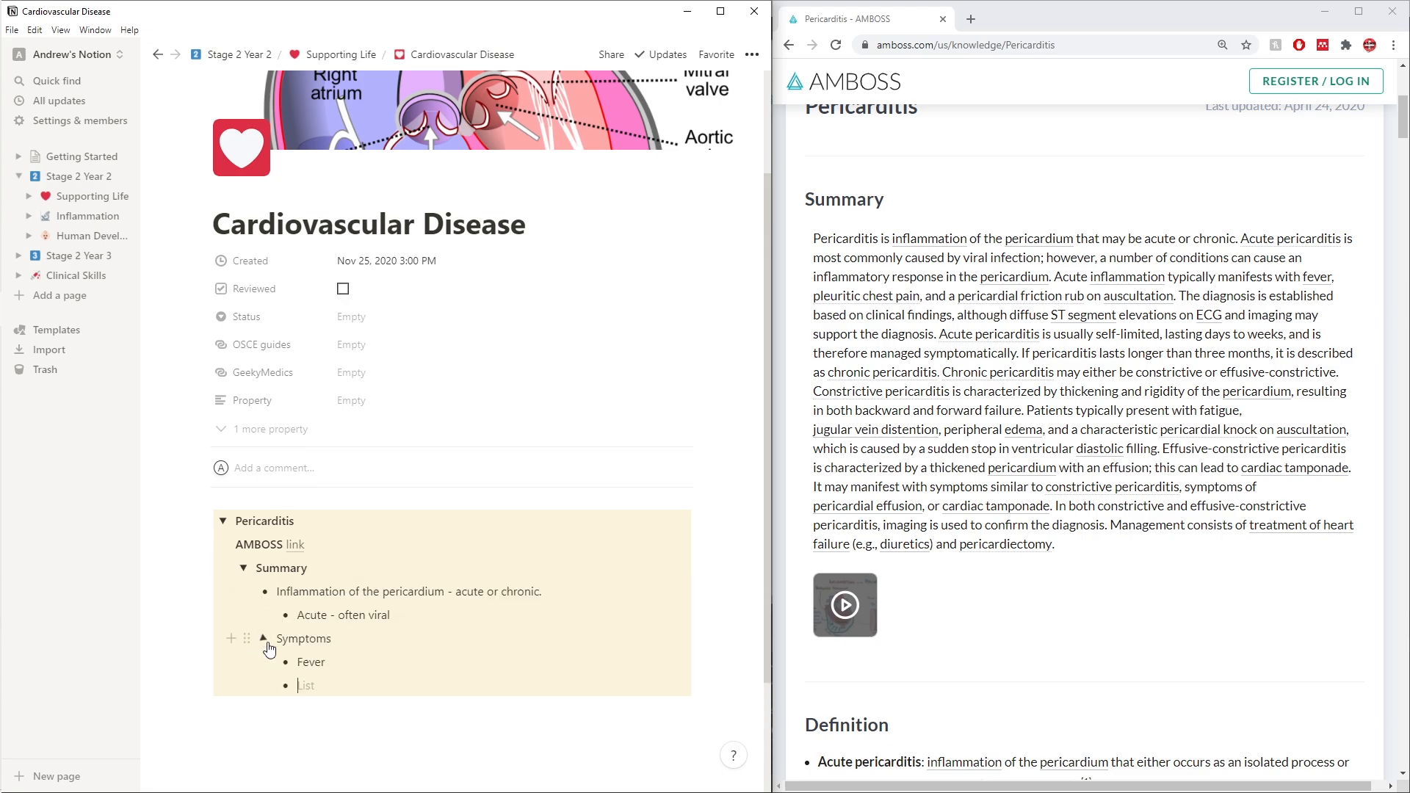
Enter "Pleuritic chest pain" as the bullet below Fever, with a capital P
left_click(315, 687)
type("pleur")
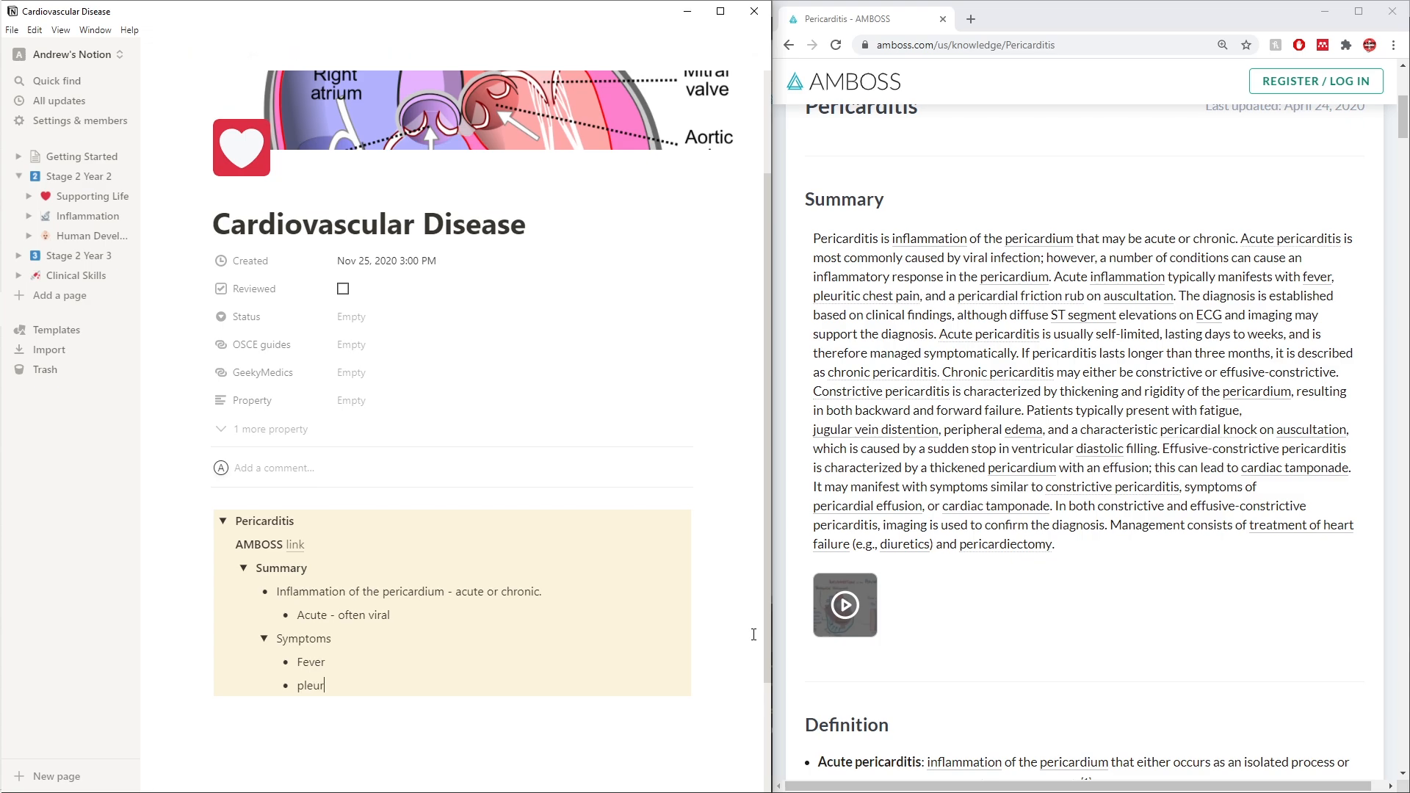
type("itic chest pain")
key("Return")
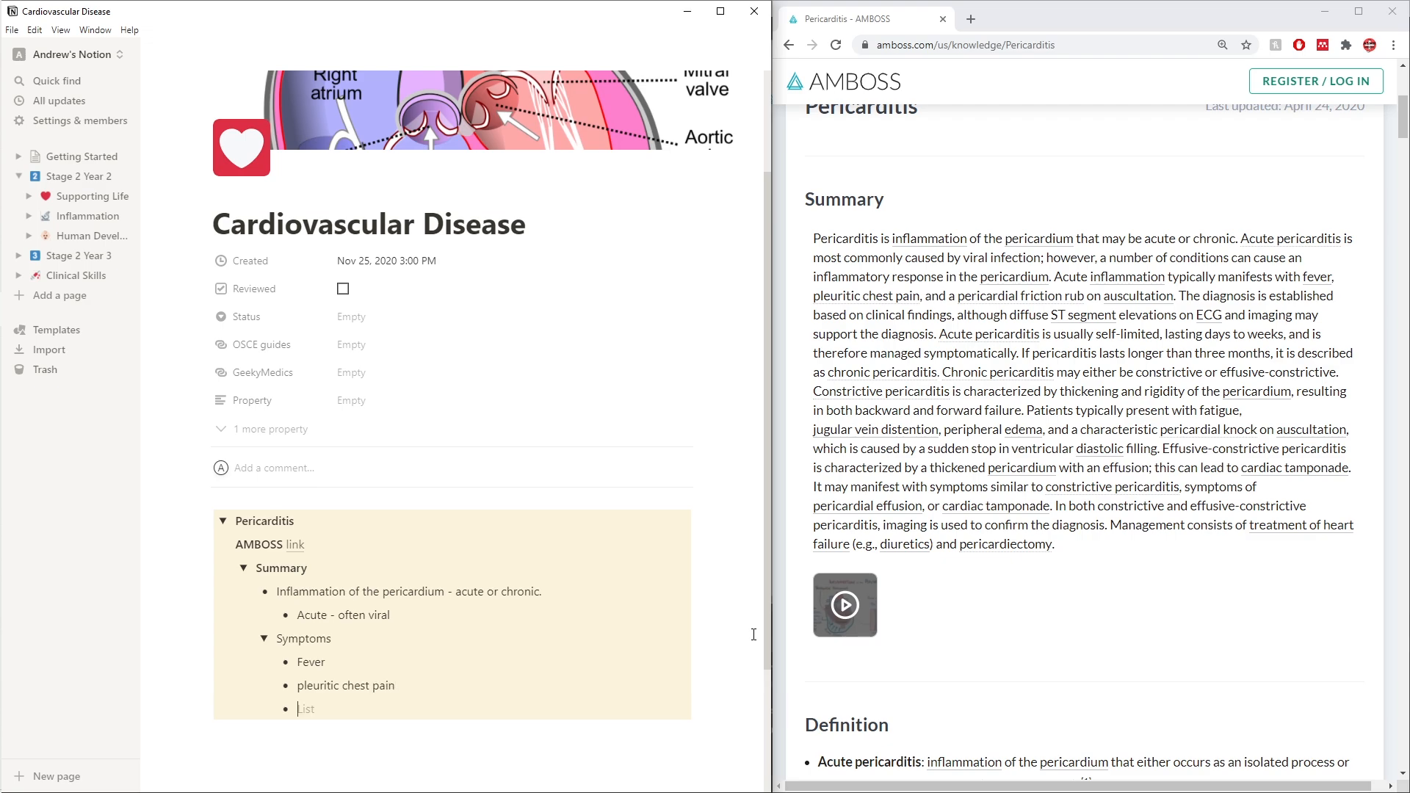
key("BackSpace")
type("P")
key("BackSpace")
type("-")
key("Delete")
type("P")
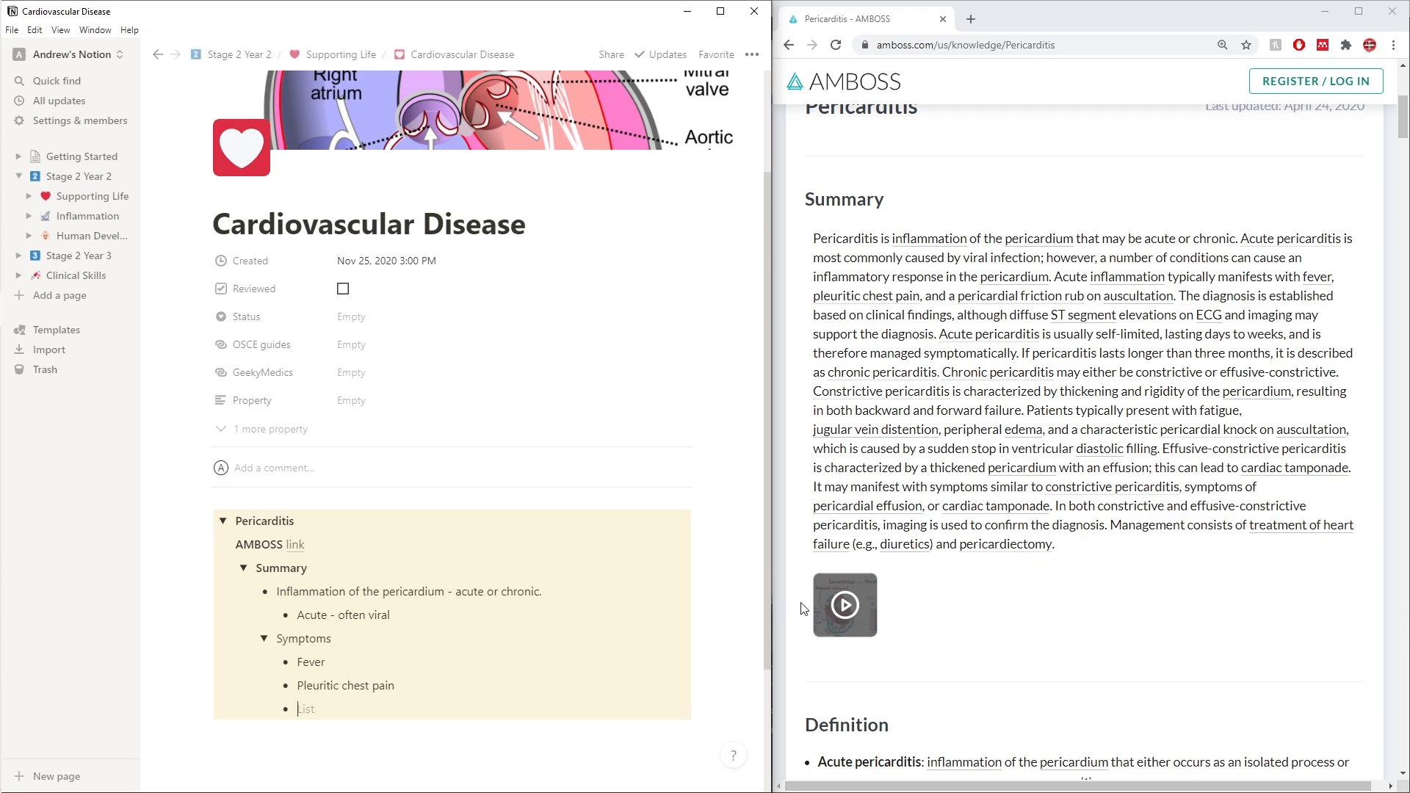
Add the Symptoms bullet "Pericardial friction rub - asucultation" below the chest pain entry
mouse_move(1118, 319)
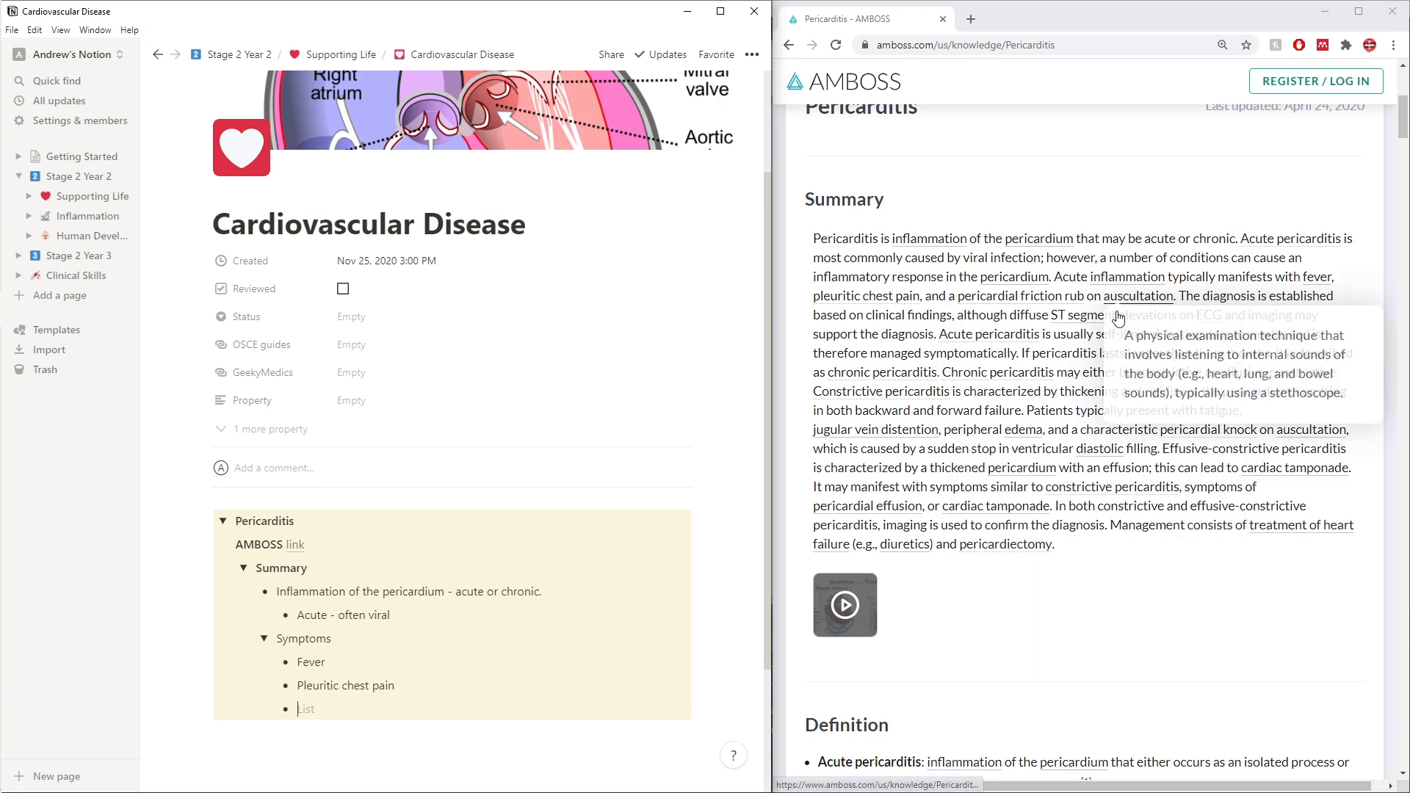
type("P")
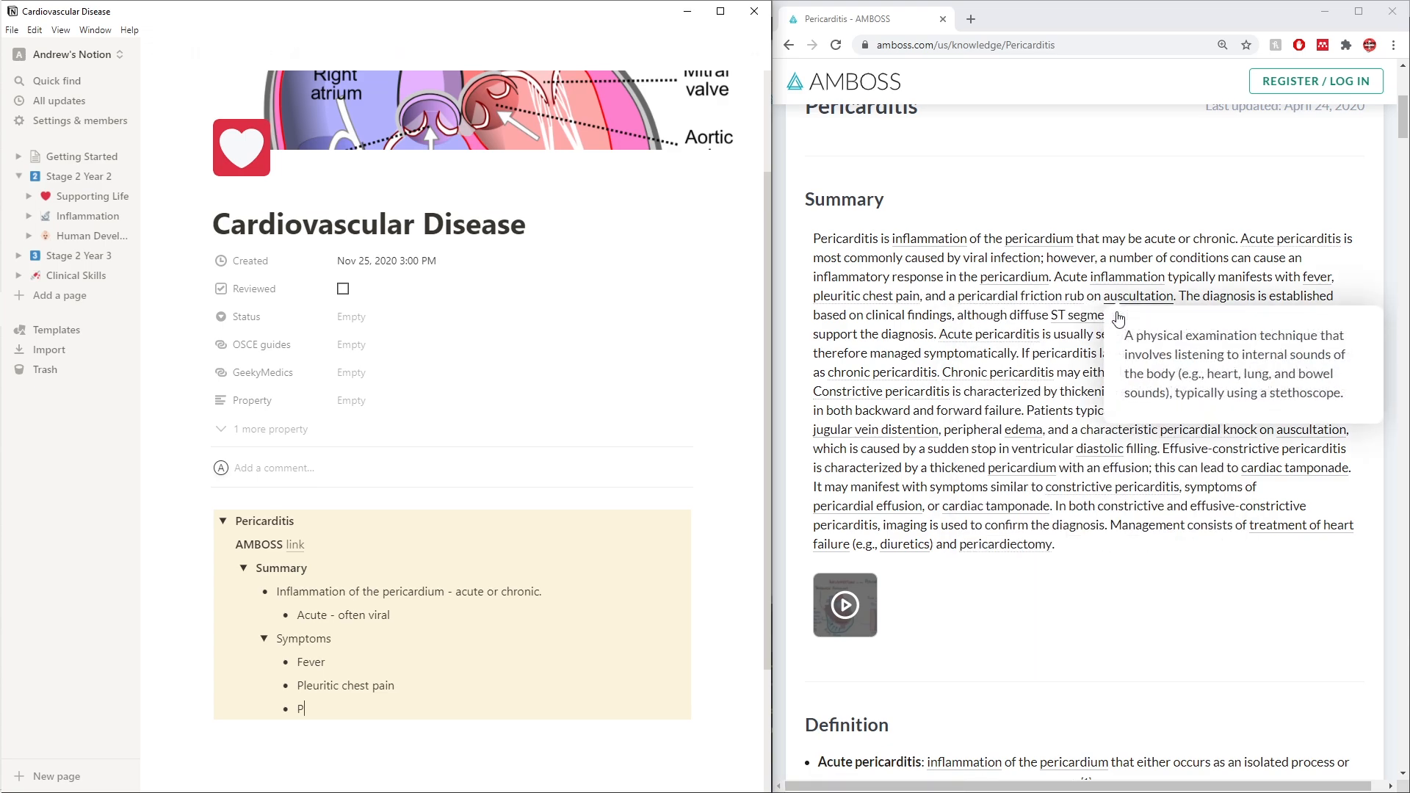
type("e")
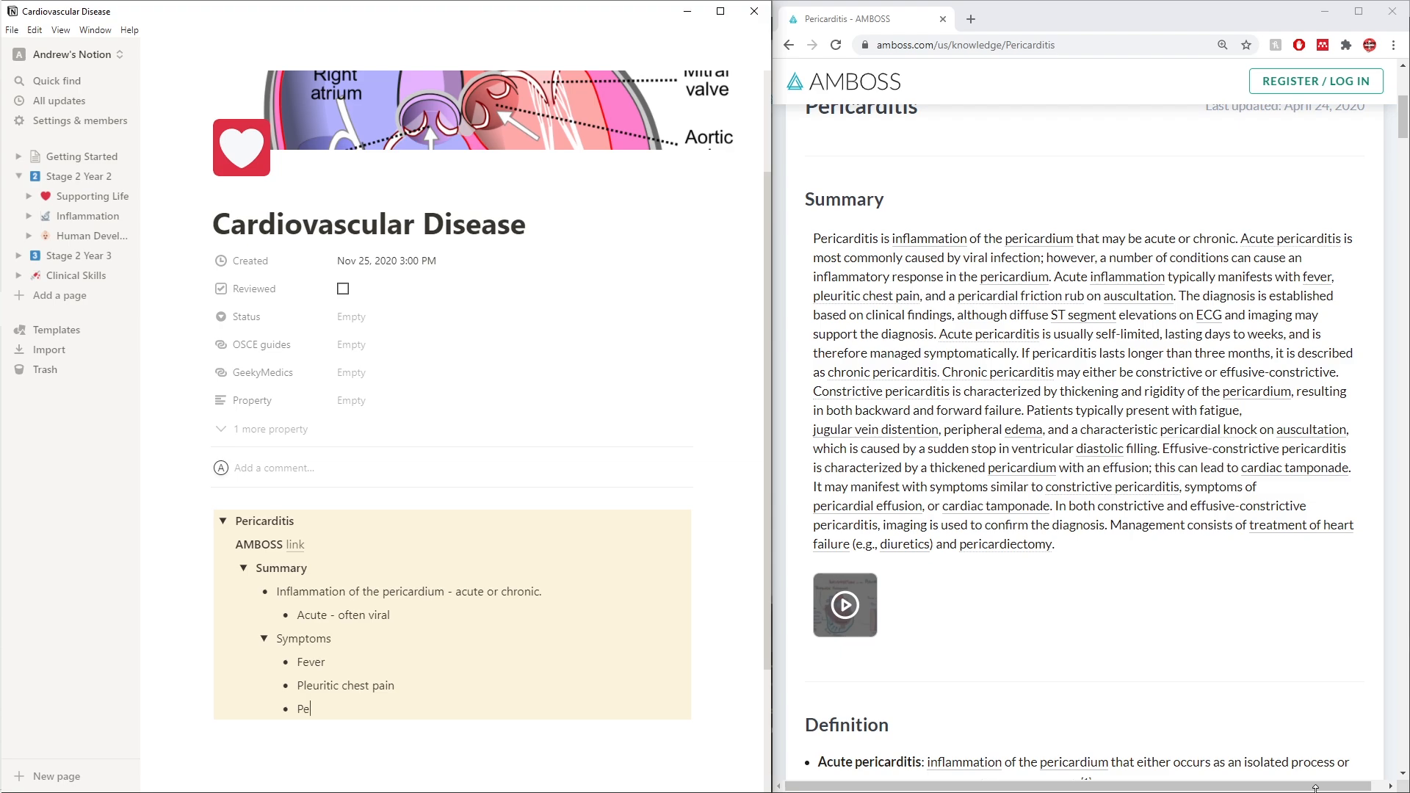
type("ricardial fritction rub - asucultation")
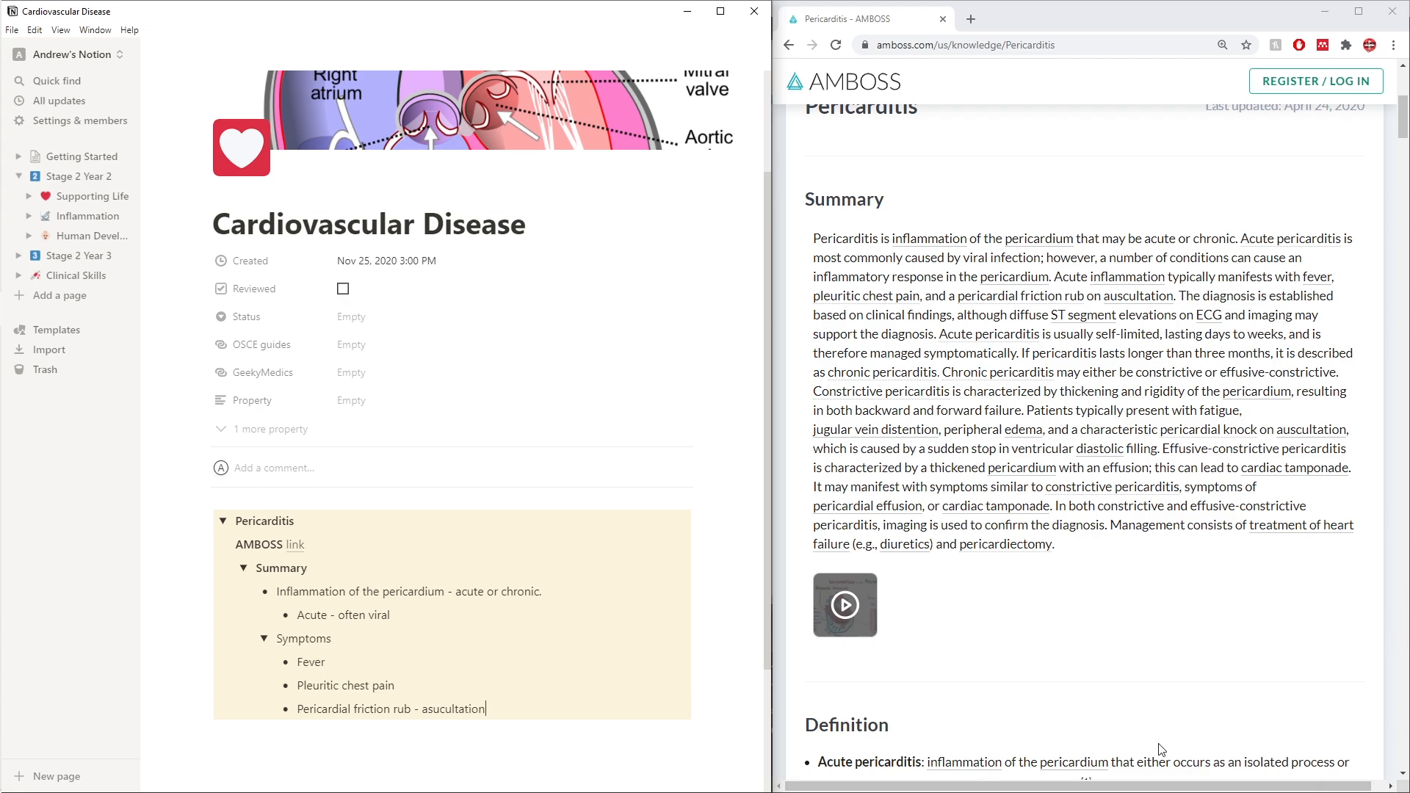
key("Return")
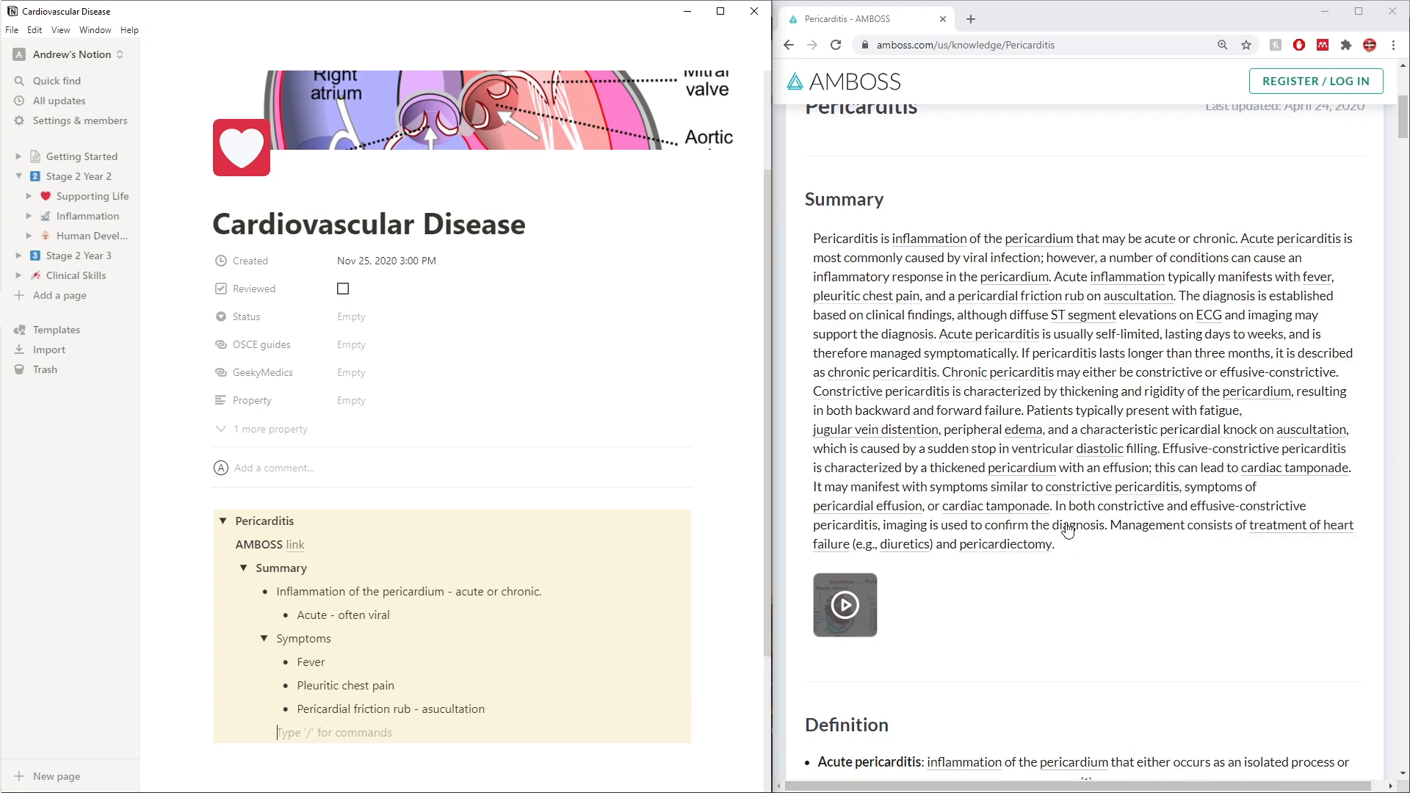
Collapse the Symptoms toggle and add a "Diagnosis" toggle directly beneath it
left_click(263, 639)
left_click(374, 640)
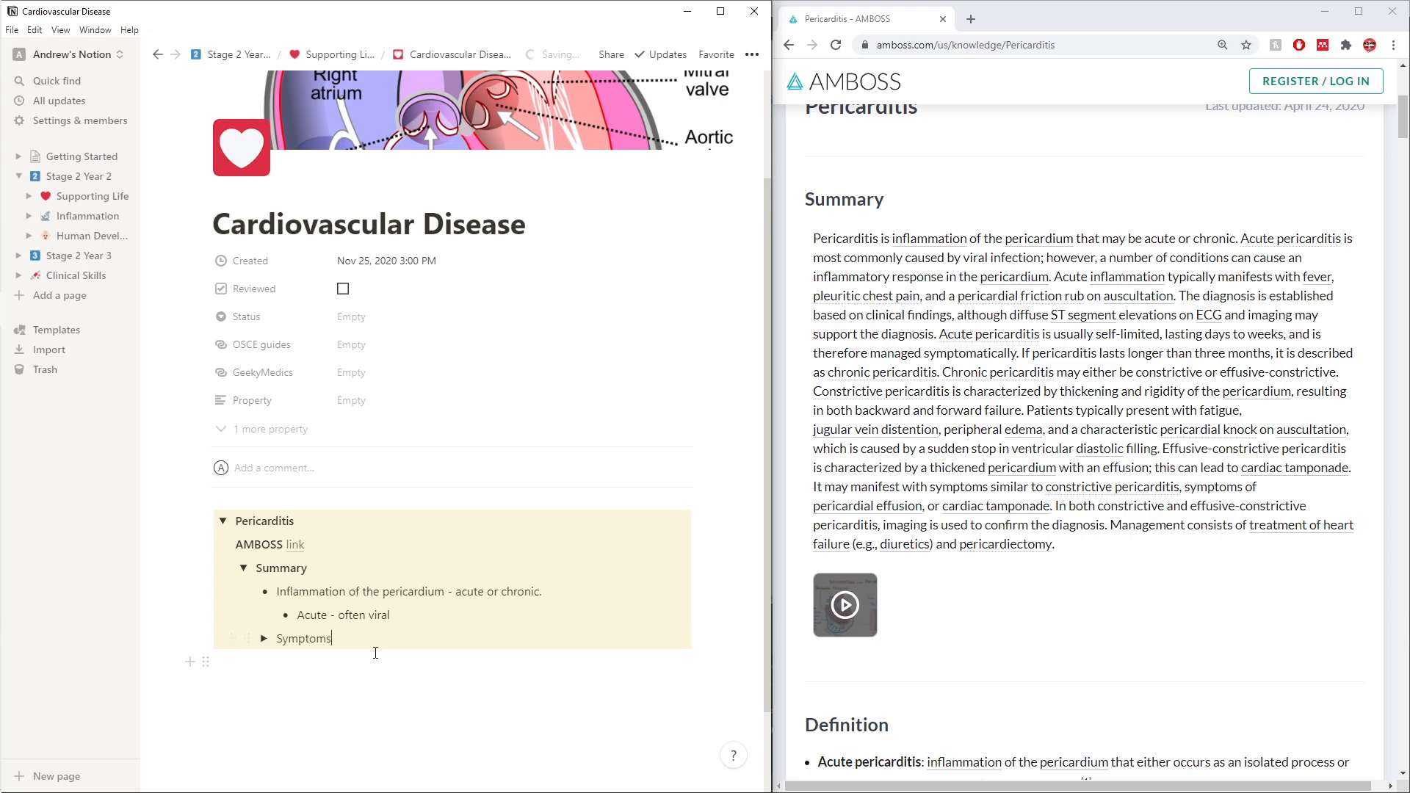
key("Return")
type("Diagnosis")
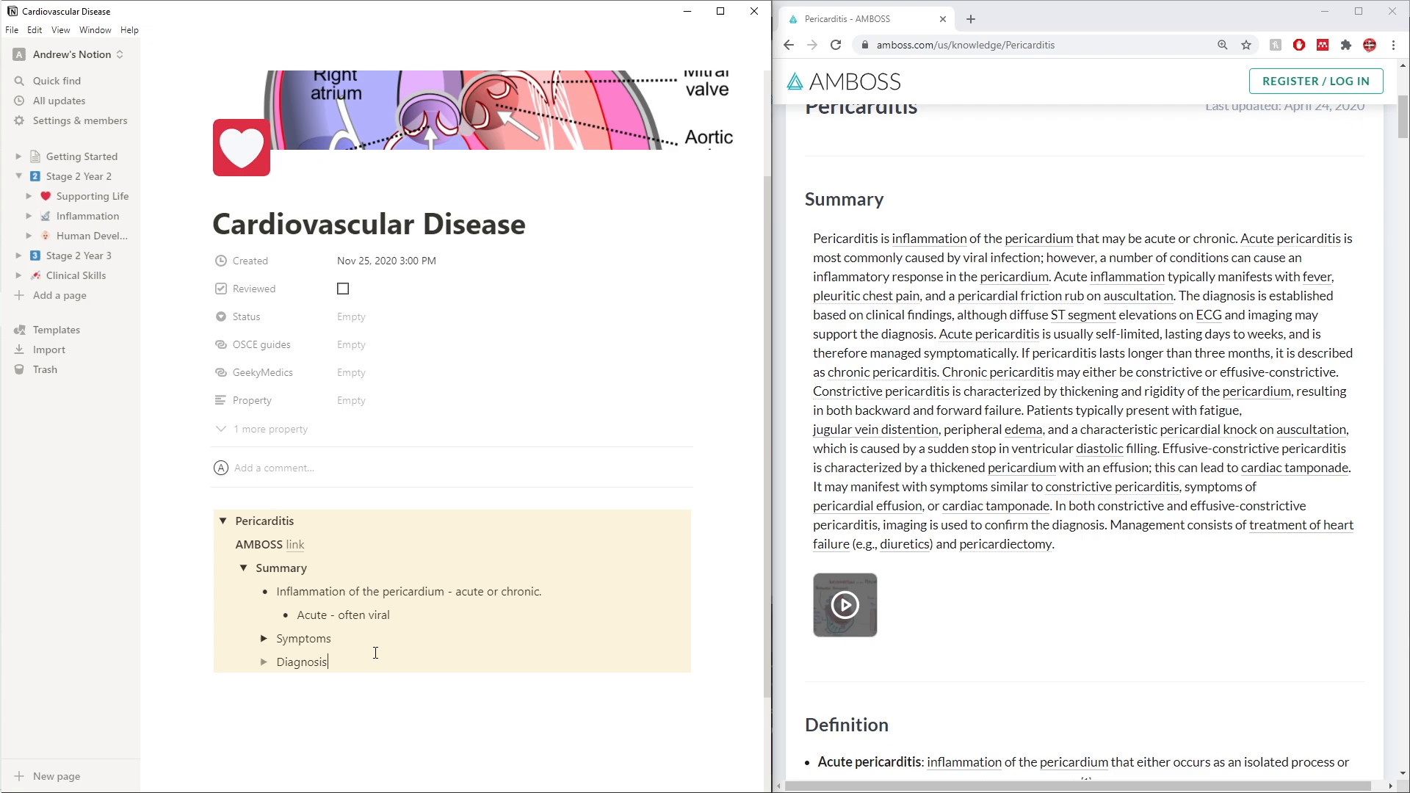
key("Return")
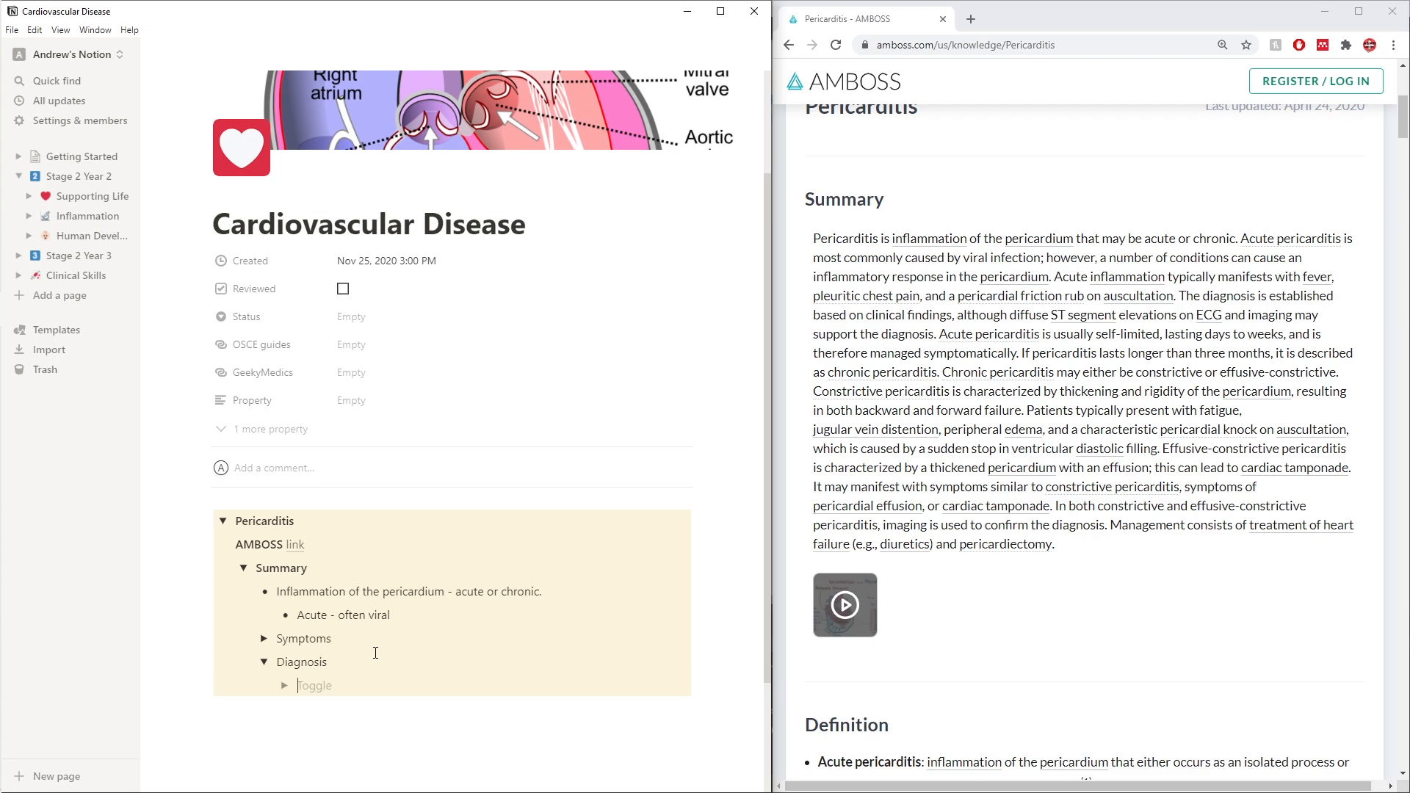
Enter the Diagnosis bullet "Based on clinical findings - although ST elevation ECG supportive & imaging", remove the leftover empty line, and collapse the toggle
type("-")
type("Based on")
type(" clinical findings ")
type("-")
mouse_move(1209, 315)
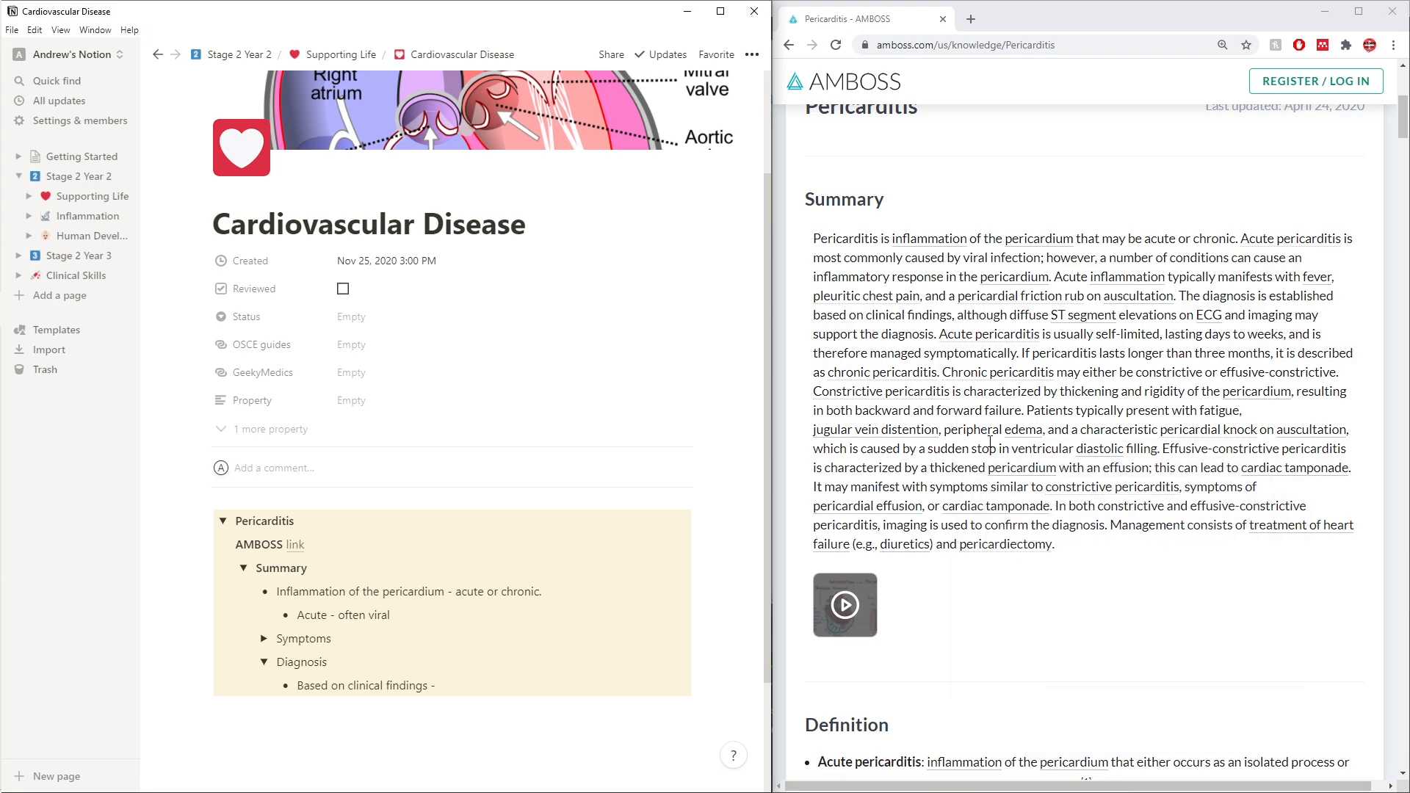
type("alth")
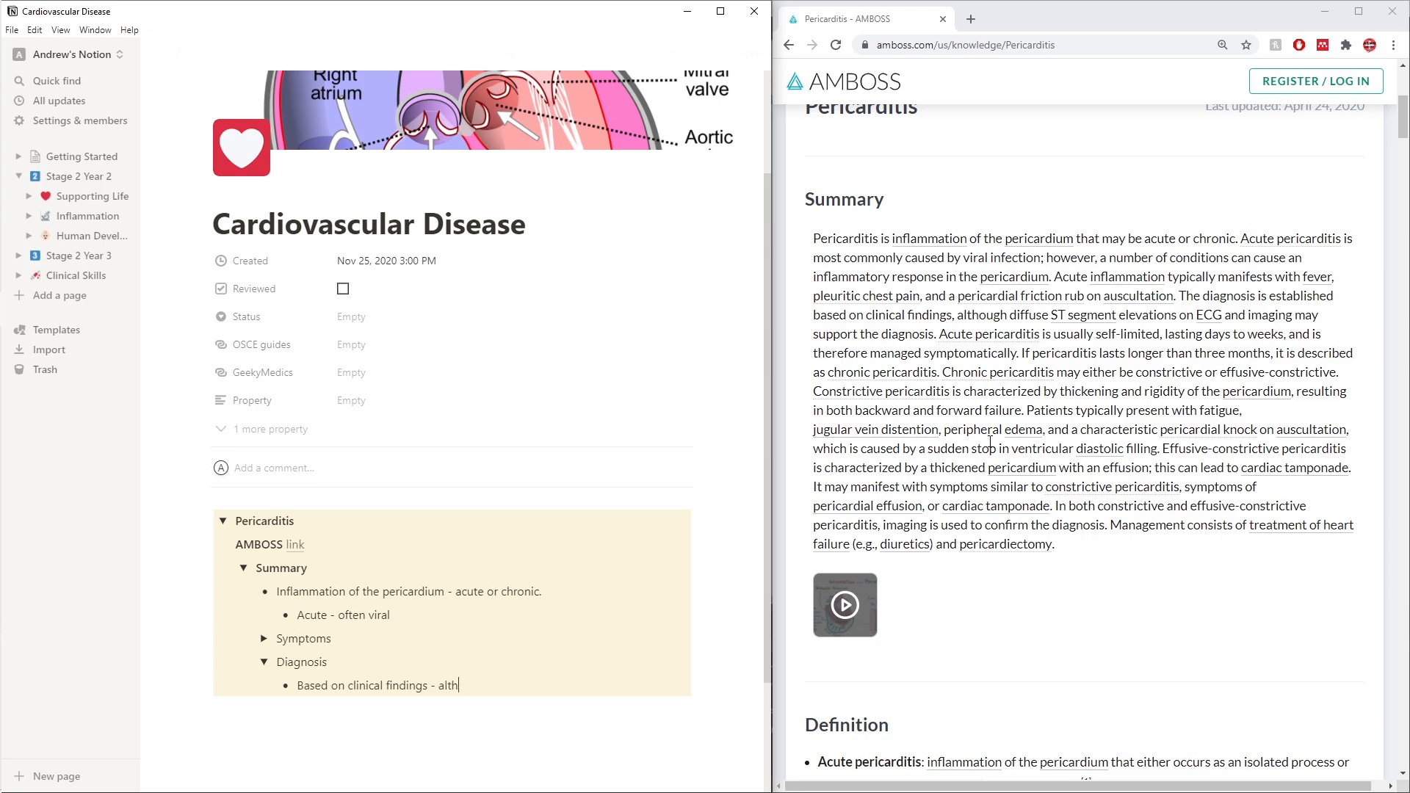
type("ough ST elevation ECG supportive %")
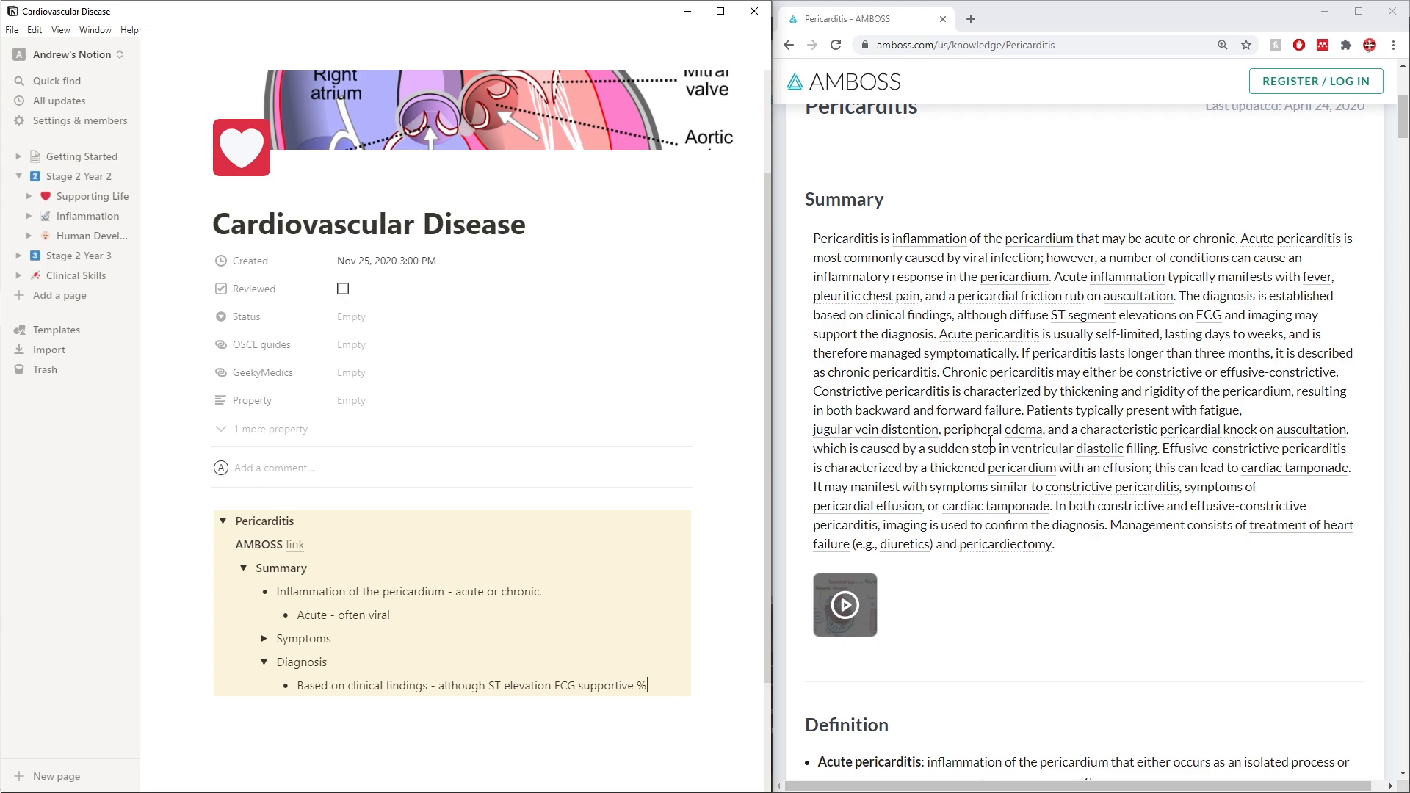
key("BackSpace")
type("& imaging")
key("Return")
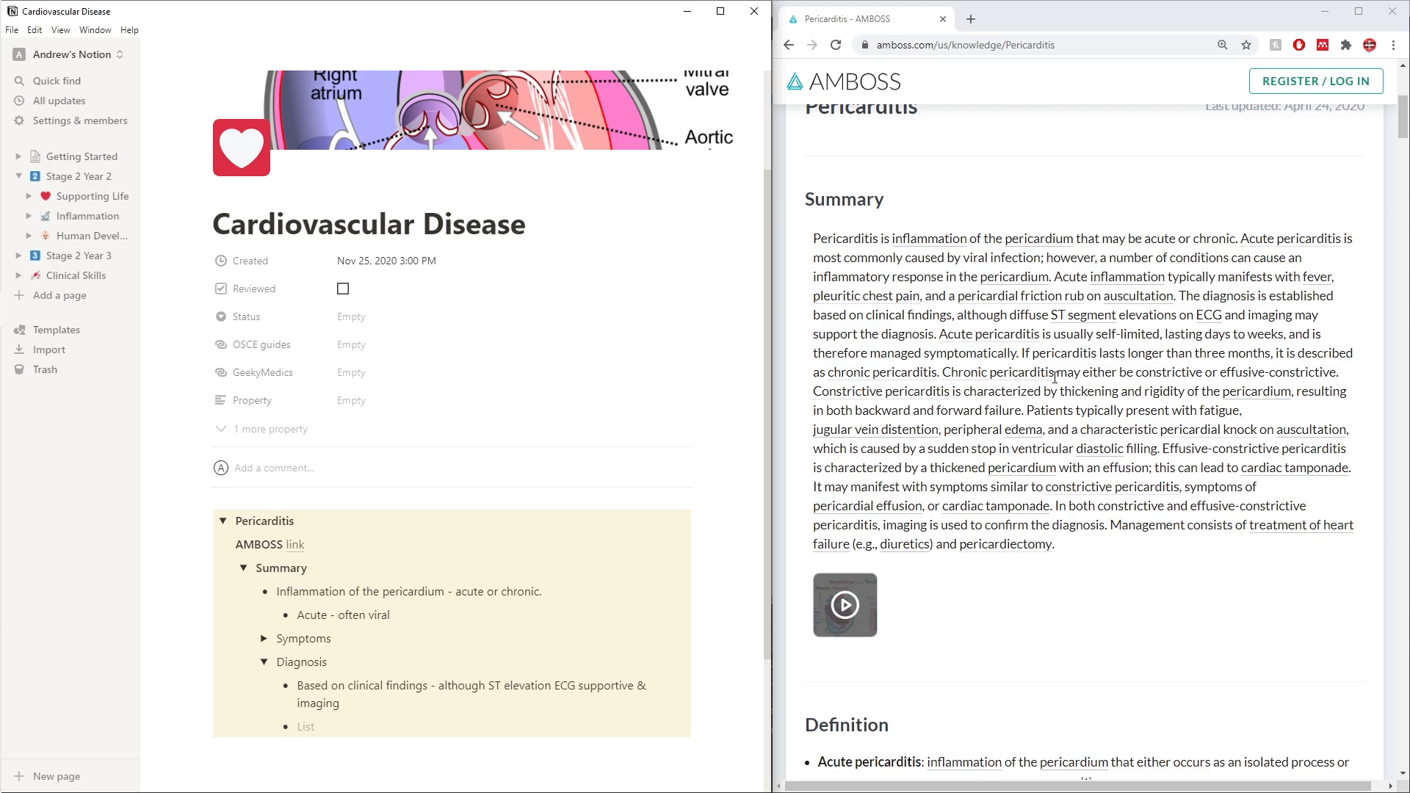
key("BackSpace")
key("BackSpace")
key("BackSpace")
key("BackSpace")
key("BackSpace")
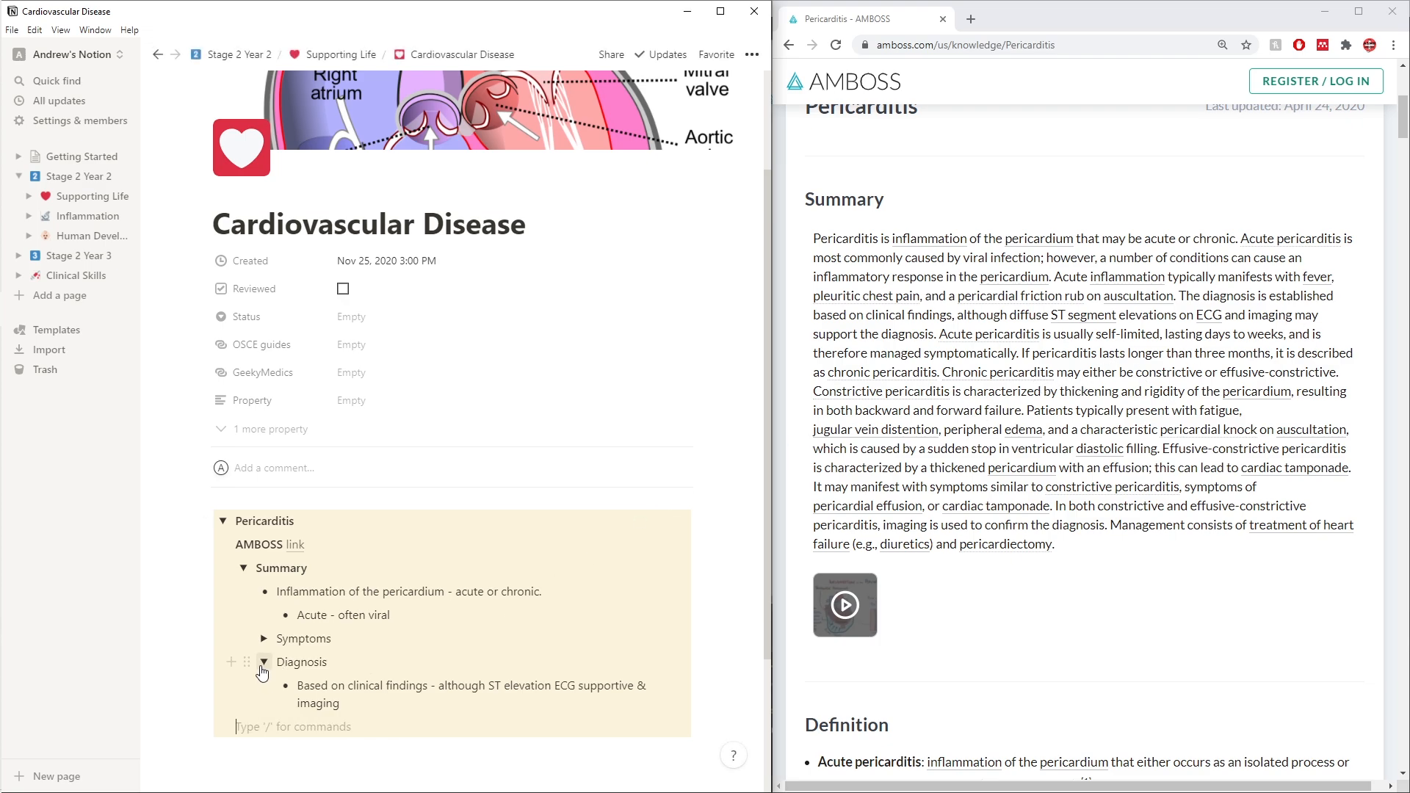
left_click(266, 664)
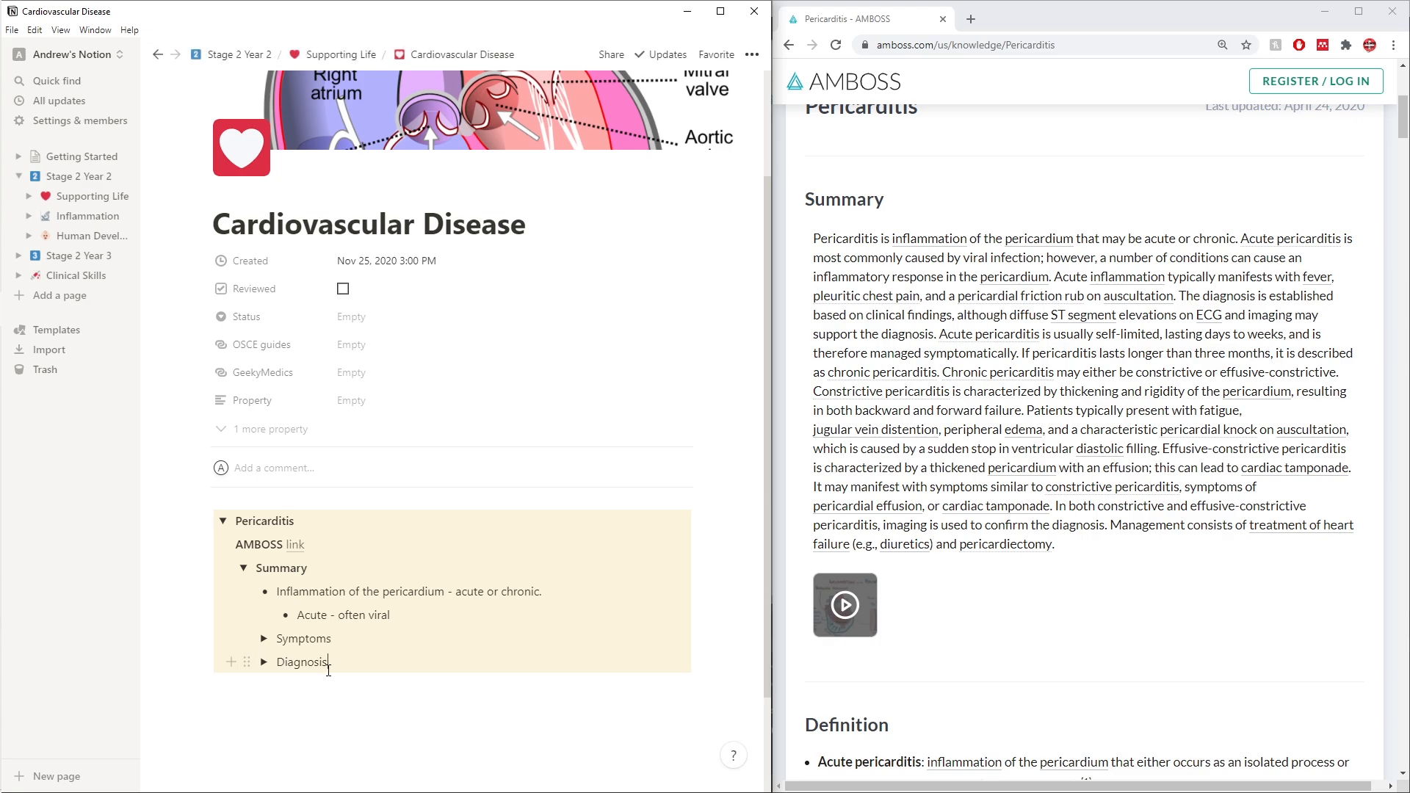
Expand the Symptoms toggle and delete the empty line after its last bullet
mouse_move(975, 340)
left_click(264, 639)
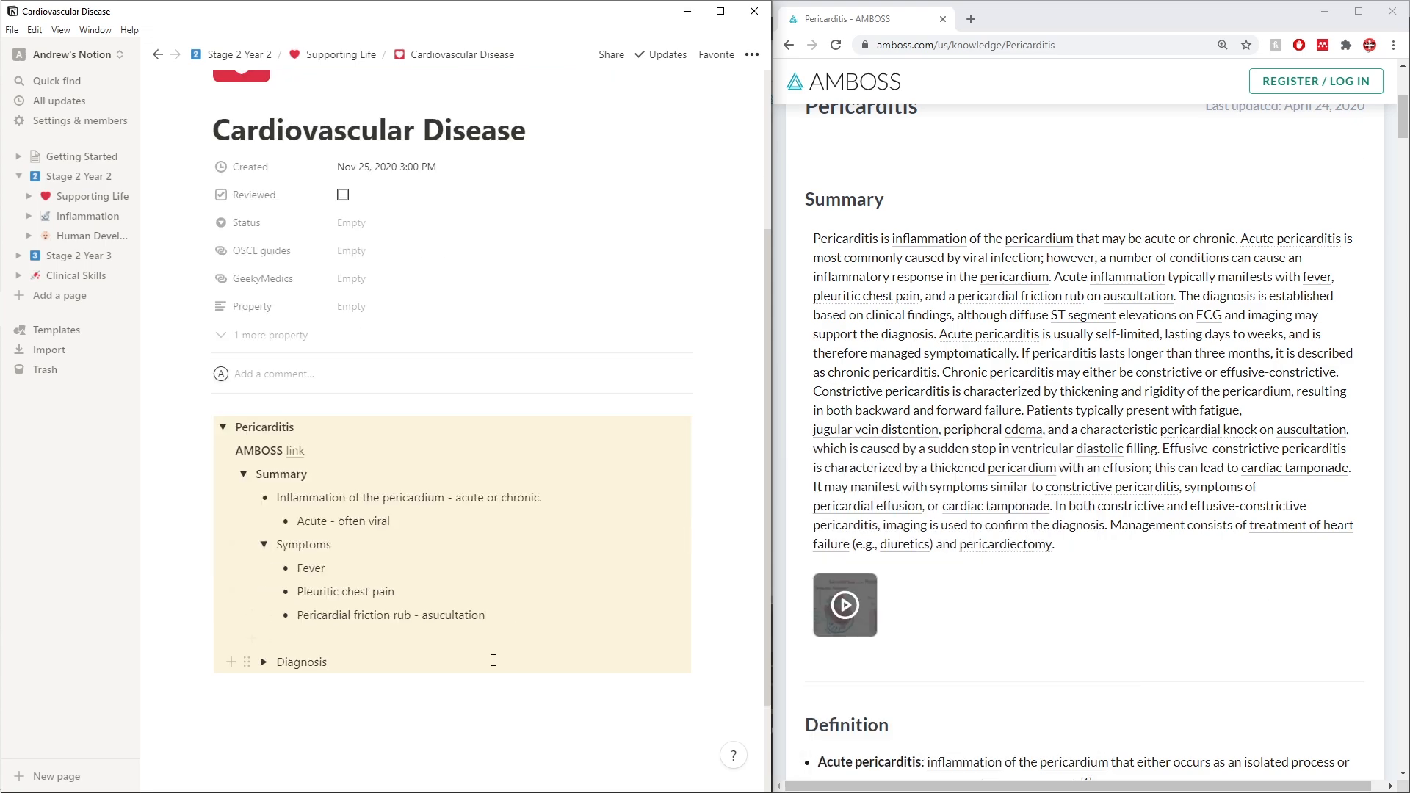
key("Return")
key("BackSpace")
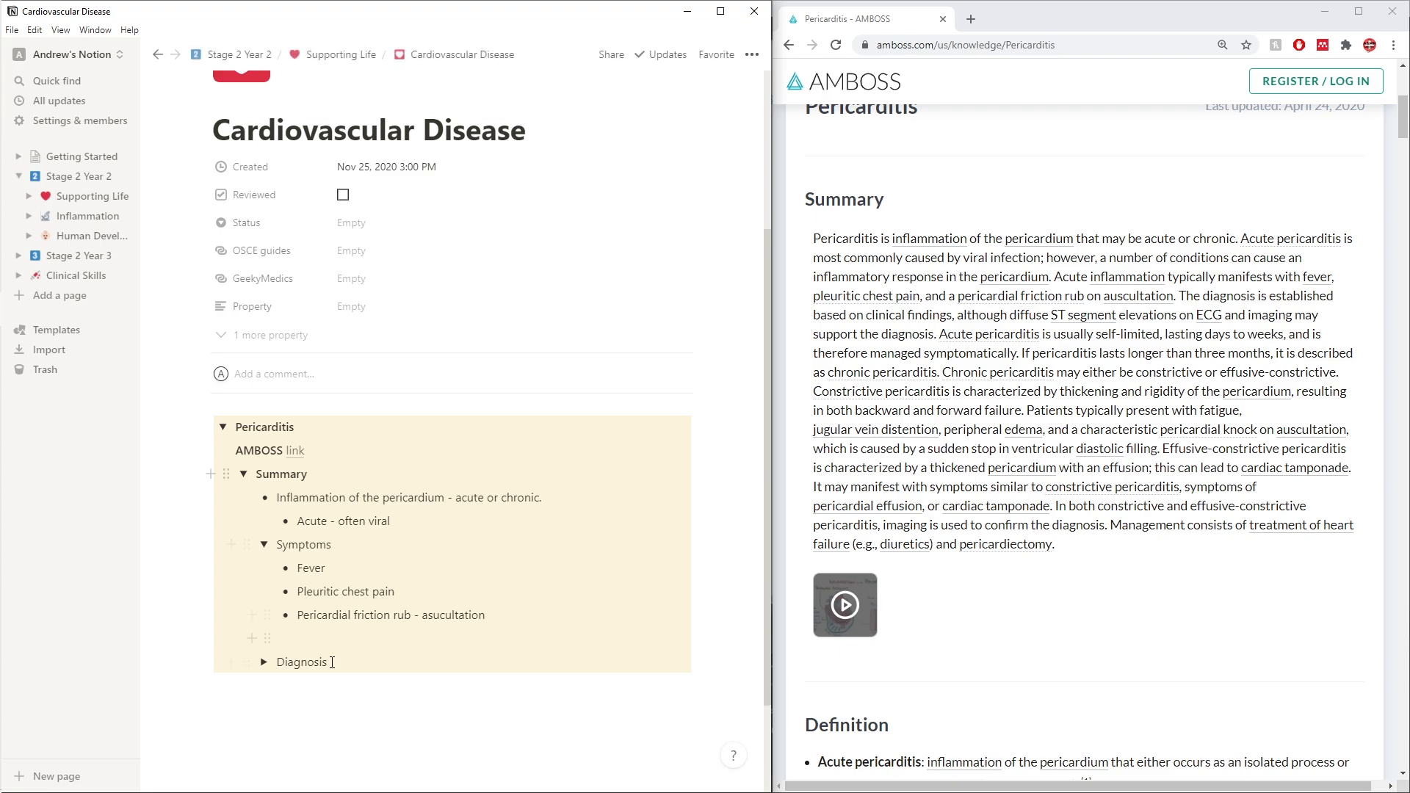
left_click(305, 639)
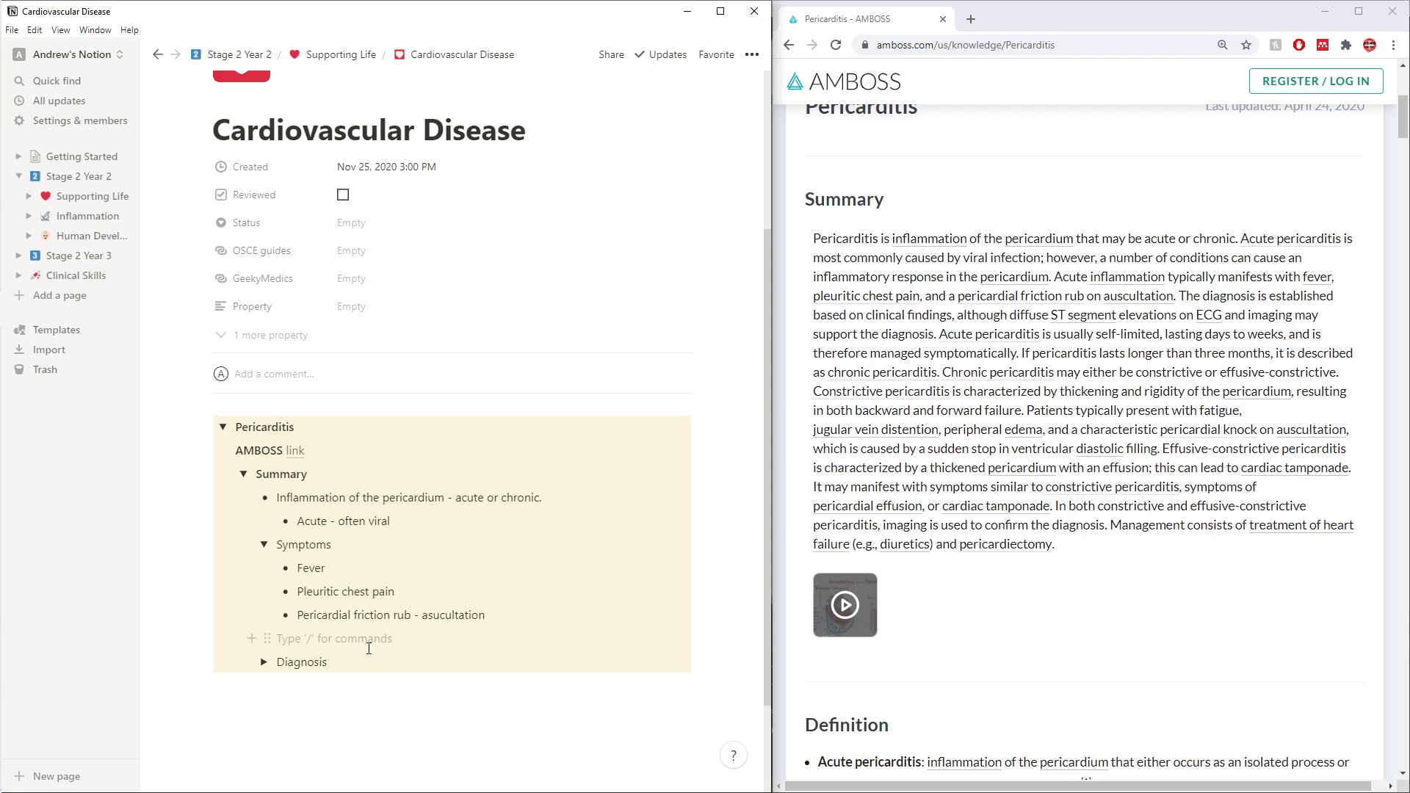
key("BackSpace")
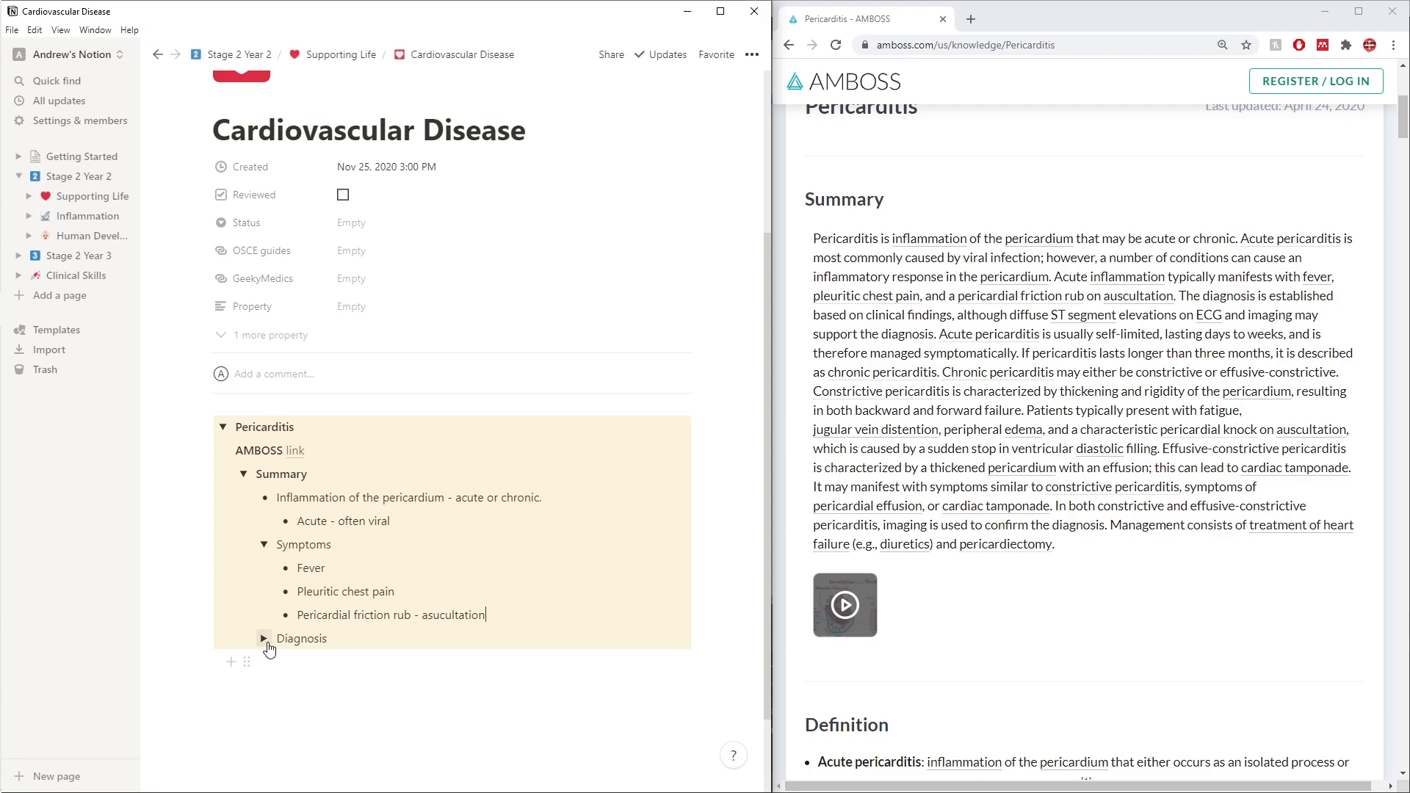
Add a "Subcategories" toggle below Diagnosis, with an empty toggle nested inside it
left_click(341, 639)
key("Return")
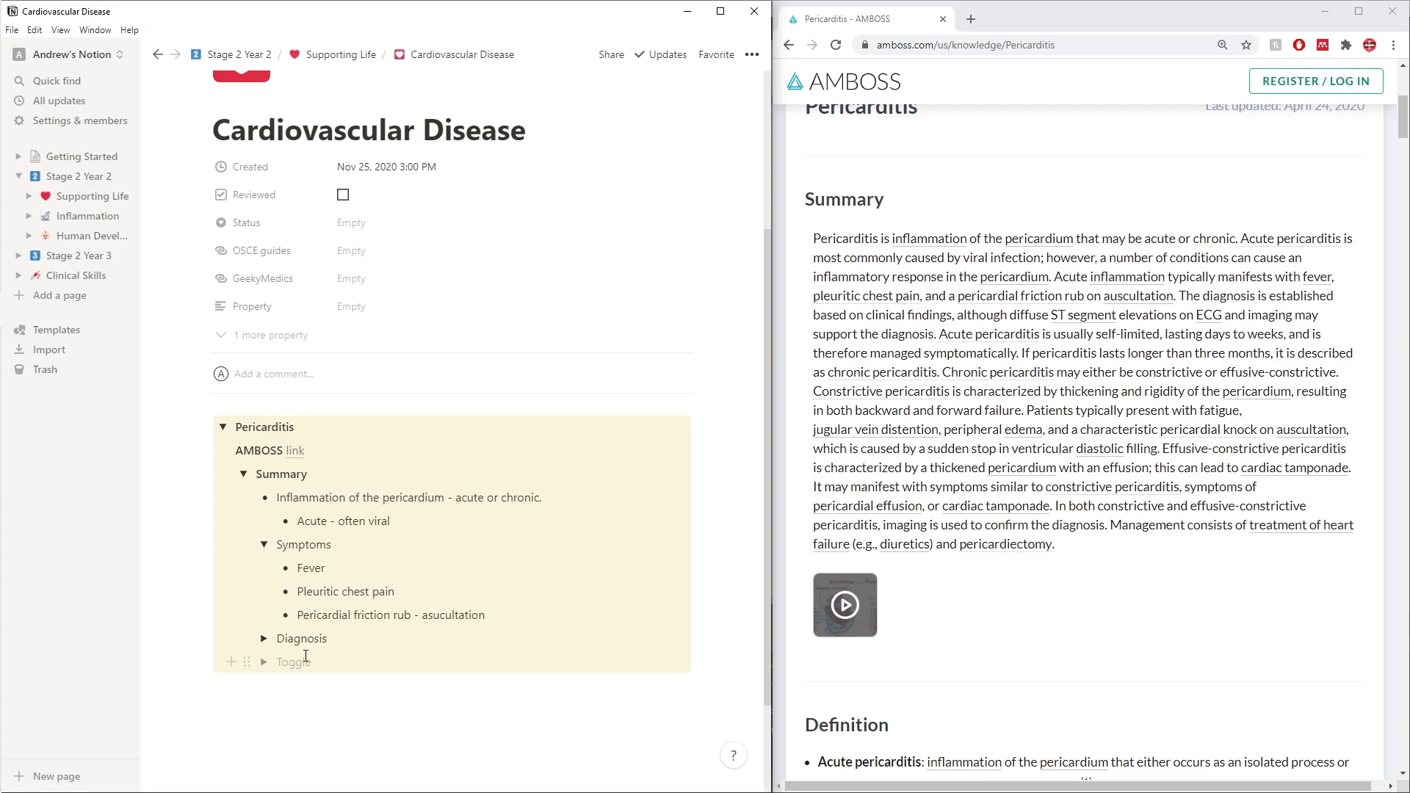
type("Subcat")
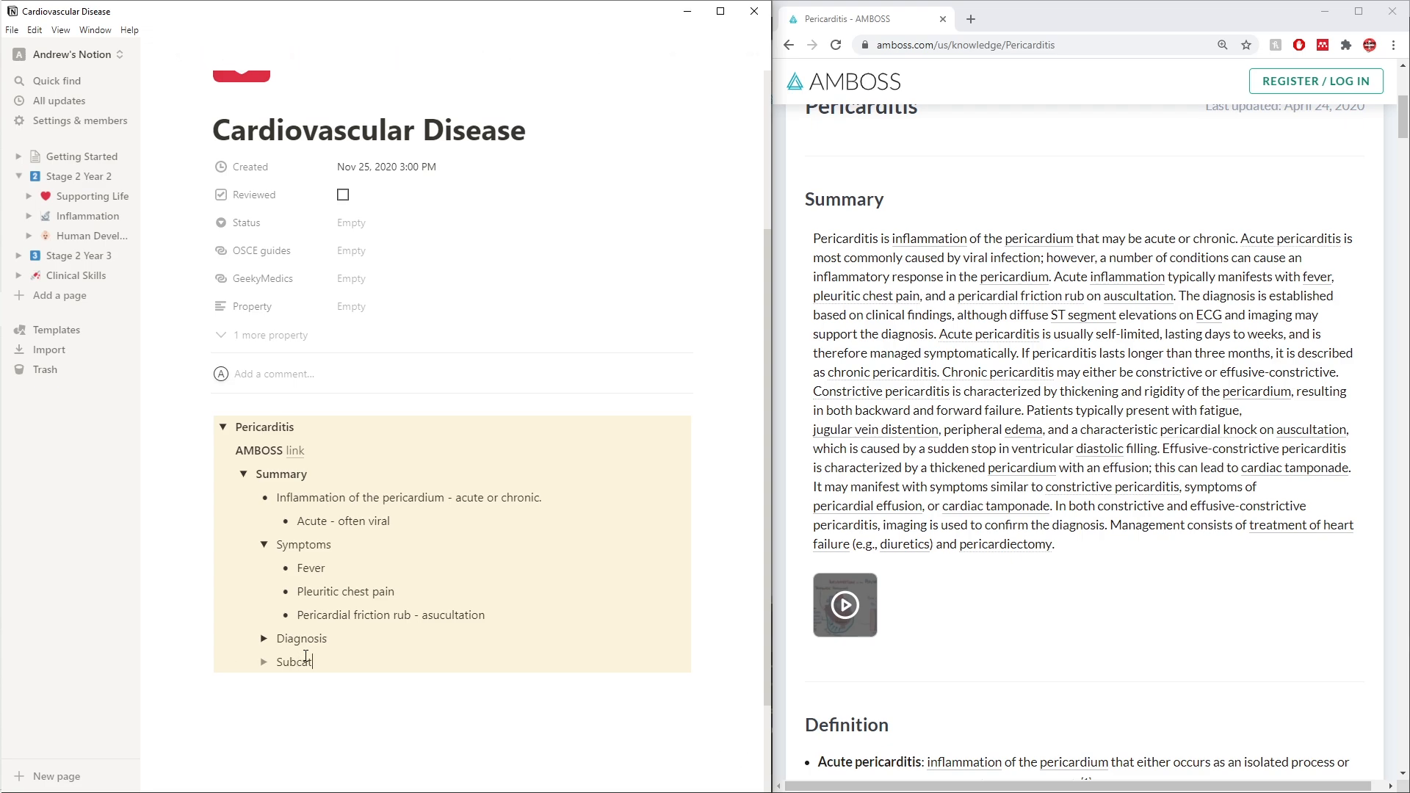
type("eregories")
key("Return")
key("Tab")
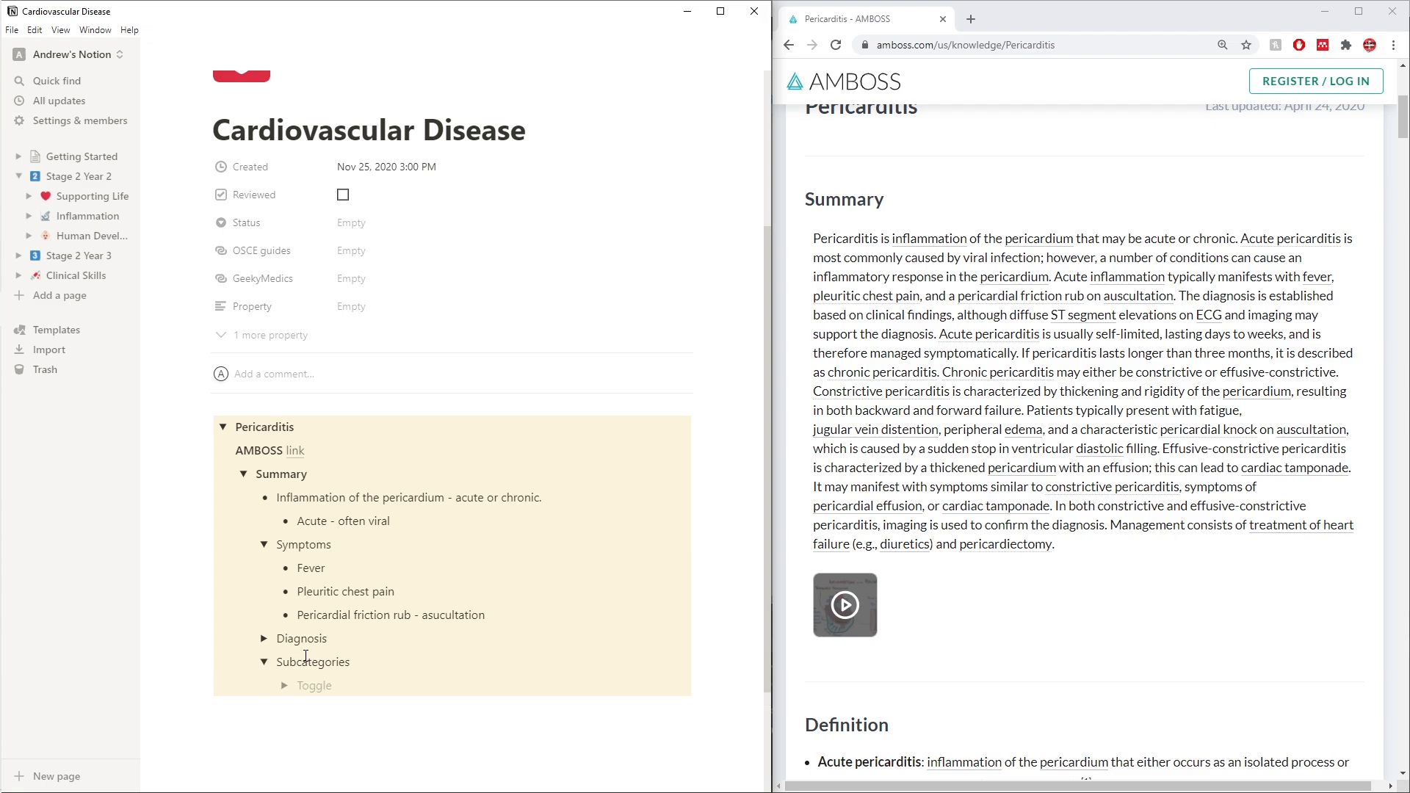
Create two toggles named "Acute" and "Chronic" inside Subcategories
type("Acute")
key("Return")
type("Chron")
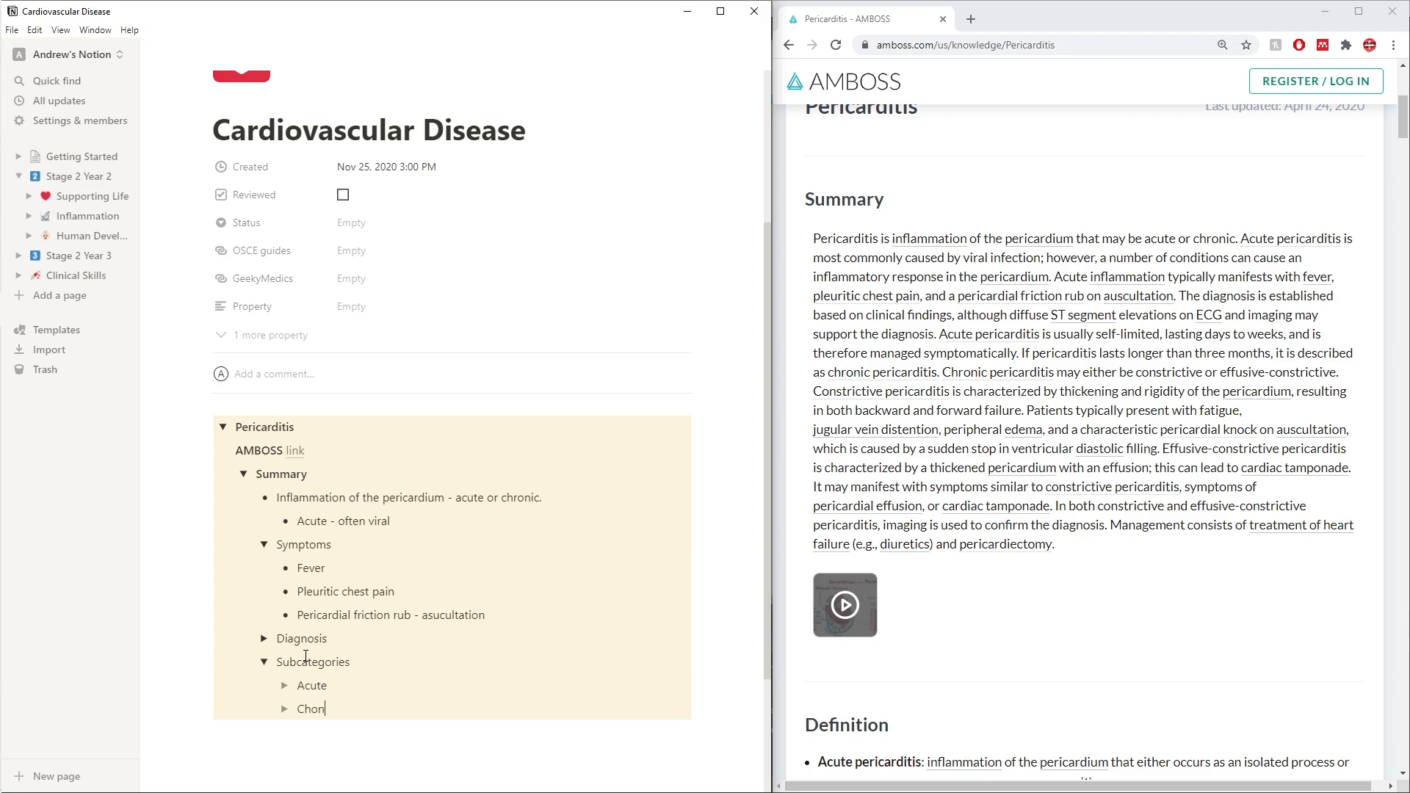
type("ic")
key("BackSpace")
key("BackSpace")
key("BackSpace")
key("BackSpace")
type("ronic")
Enter the bullet "Days to weeks → treated symptomatically" inside the Acute toggle
key("Return")
key("Tab")
type("- ")
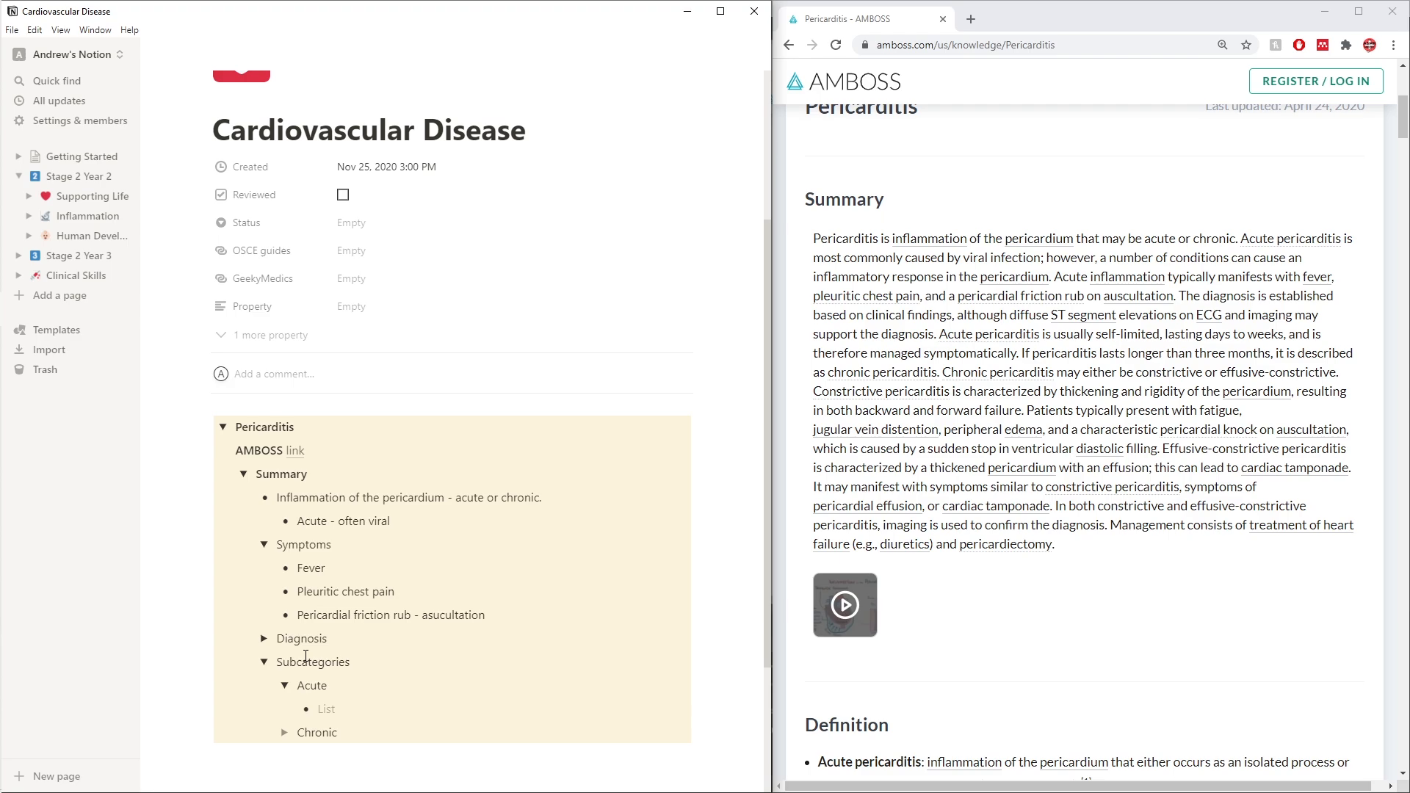
type("Days to weeks ")
type("->")
type(" treate")
type("d symptomatica")
type("lly")
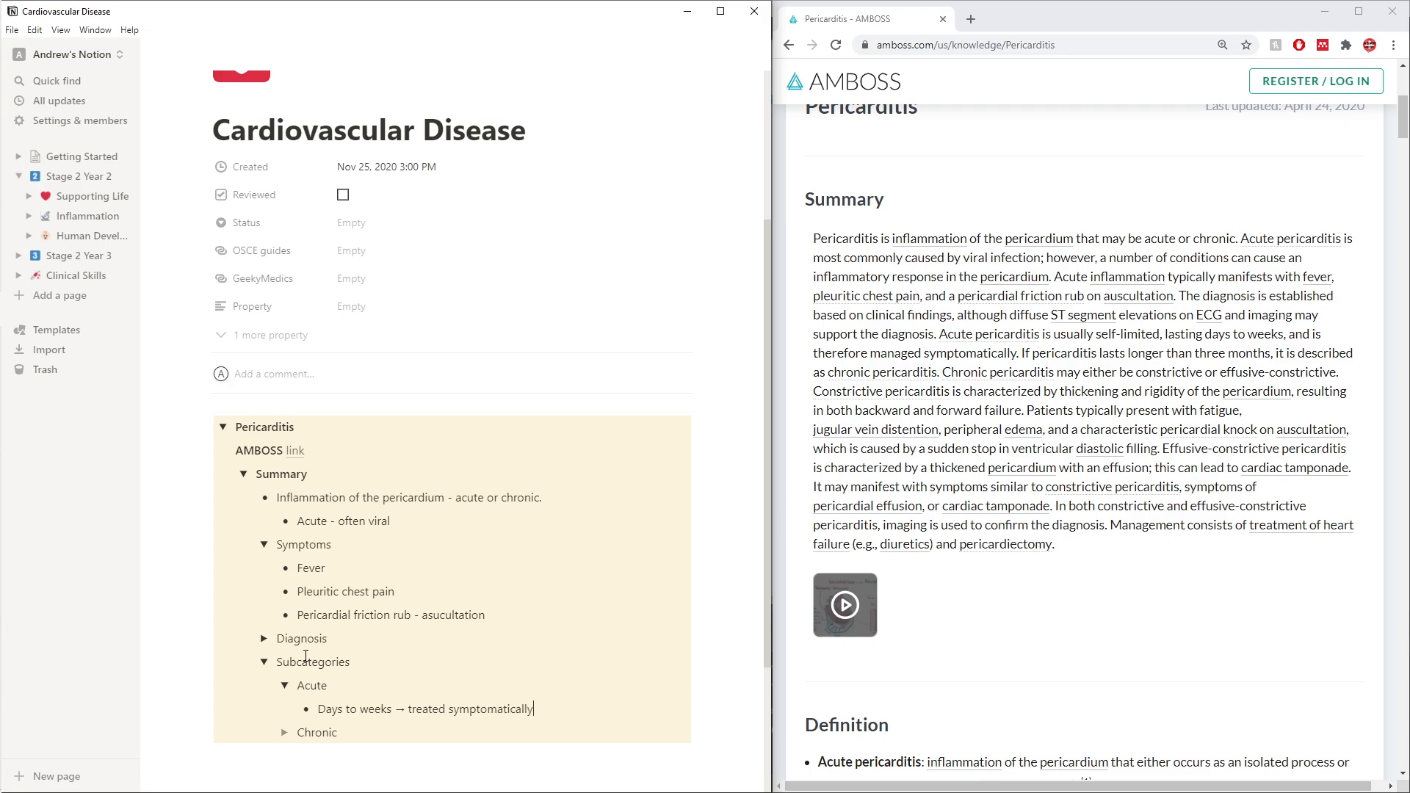
Enter the bullet "Over 3 months → Either contructive or effusive-constrictive" inside the Chronic toggle, italicising the two type names
key("Return")
type("- ")
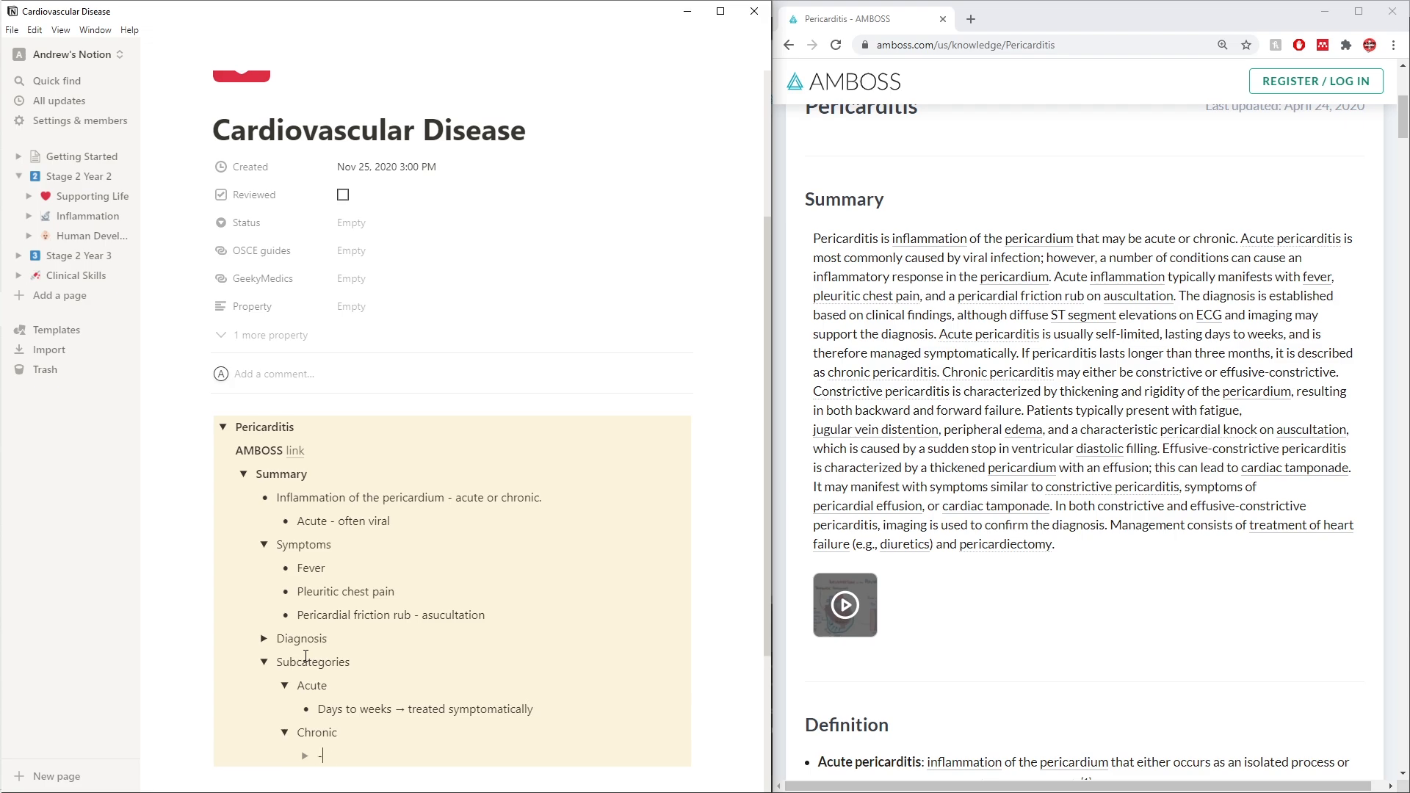
type(">")
type(" 3")
key("BackSpace")
key("BackSpace")
type("- >")
key("BackSpace")
type("- ")
type("Over 3 months ")
type("-> ")
type("Either")
key("ctrl+i")
type("contructive or")
key("ctrl+i")
type("effusive-")
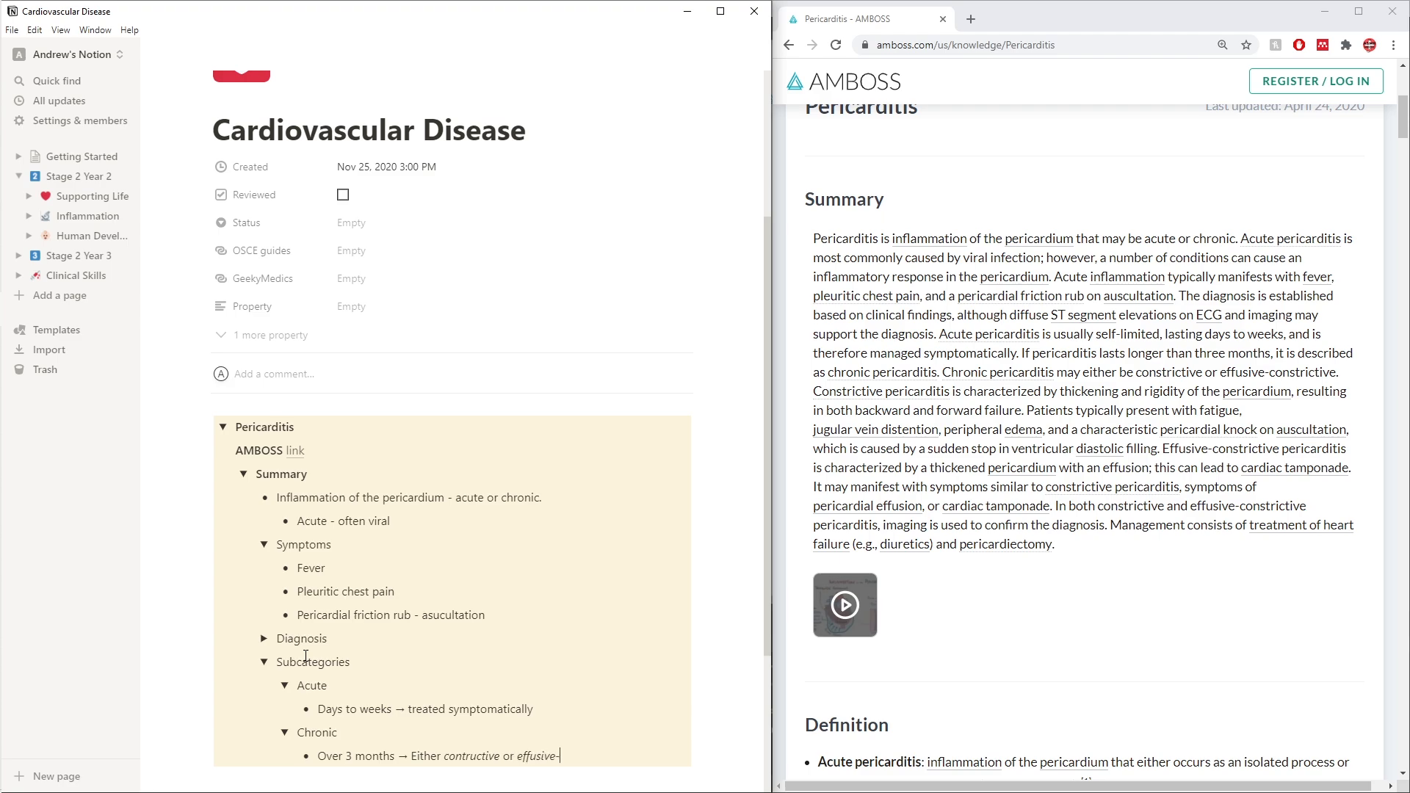
type("constrictive")
Add a nested bullet "Constructive" under the "Over 3 months" bullet
key("Return")
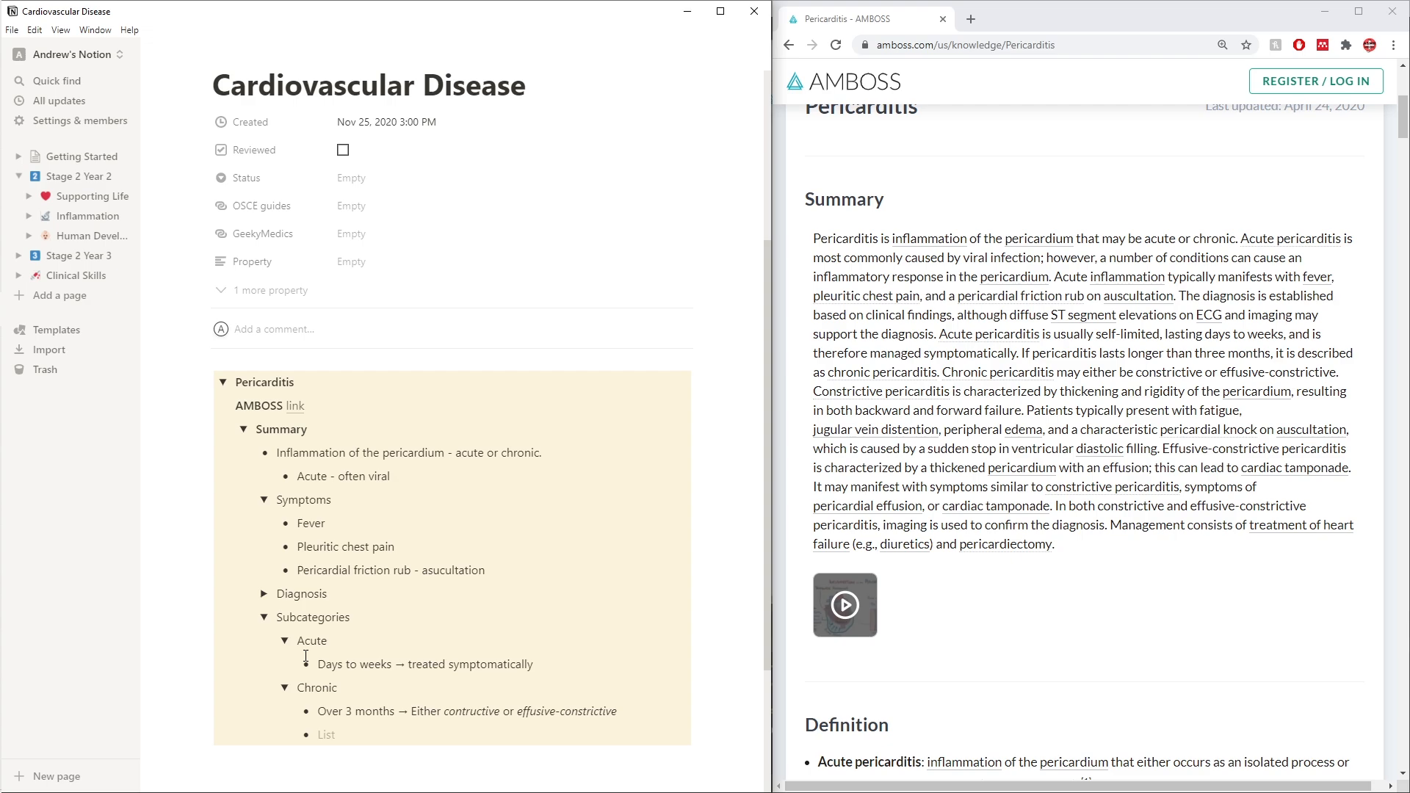
key("Tab")
type("Constructive")
Add the nested bullet "Thickening & rigidity → resulting in backward & forward failure" under Constructive
key("Return")
key("Tab")
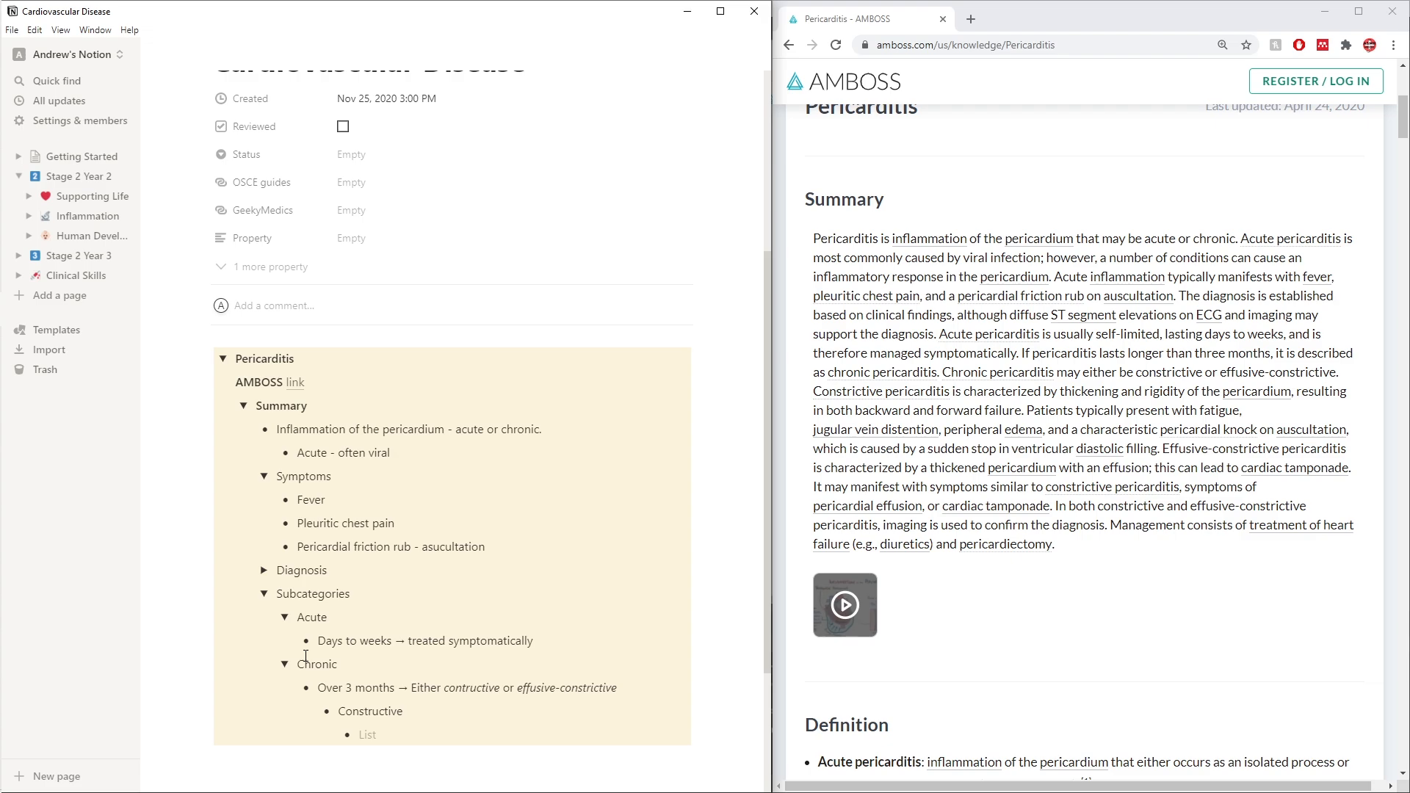
type("Thickening & rigidity")
type("- > resulting")
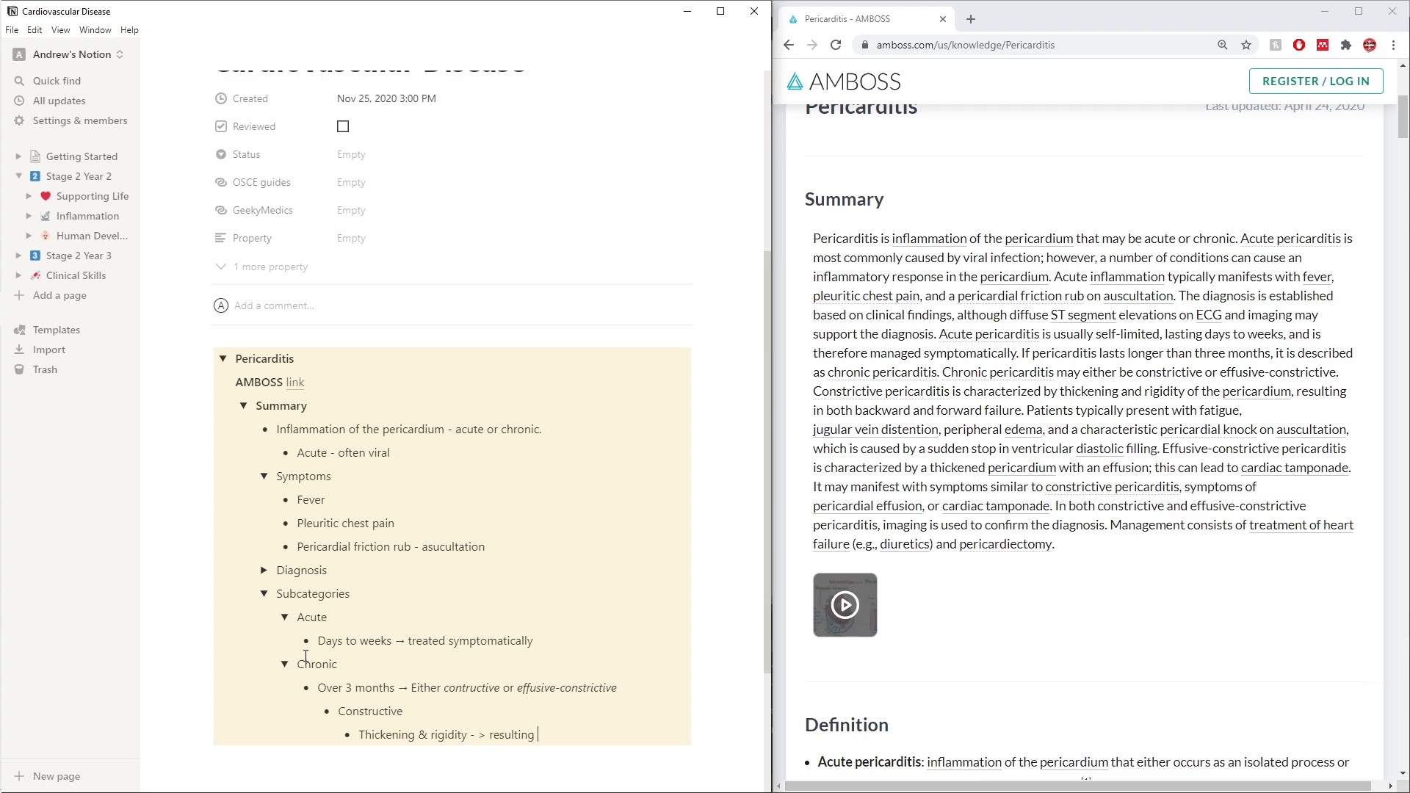
key("BackSpace")
key("BackSpace")
key("BackSpace")
key("BackSpace")
key("BackSpace")
key("BackSpace")
key("BackSpace")
key("BackSpace")
key("BackSpace")
key("BackSpace")
key("BackSpace")
type("-> r")
type("esulting in ")
type("backward &")
type(" forward fail")
type("ure")
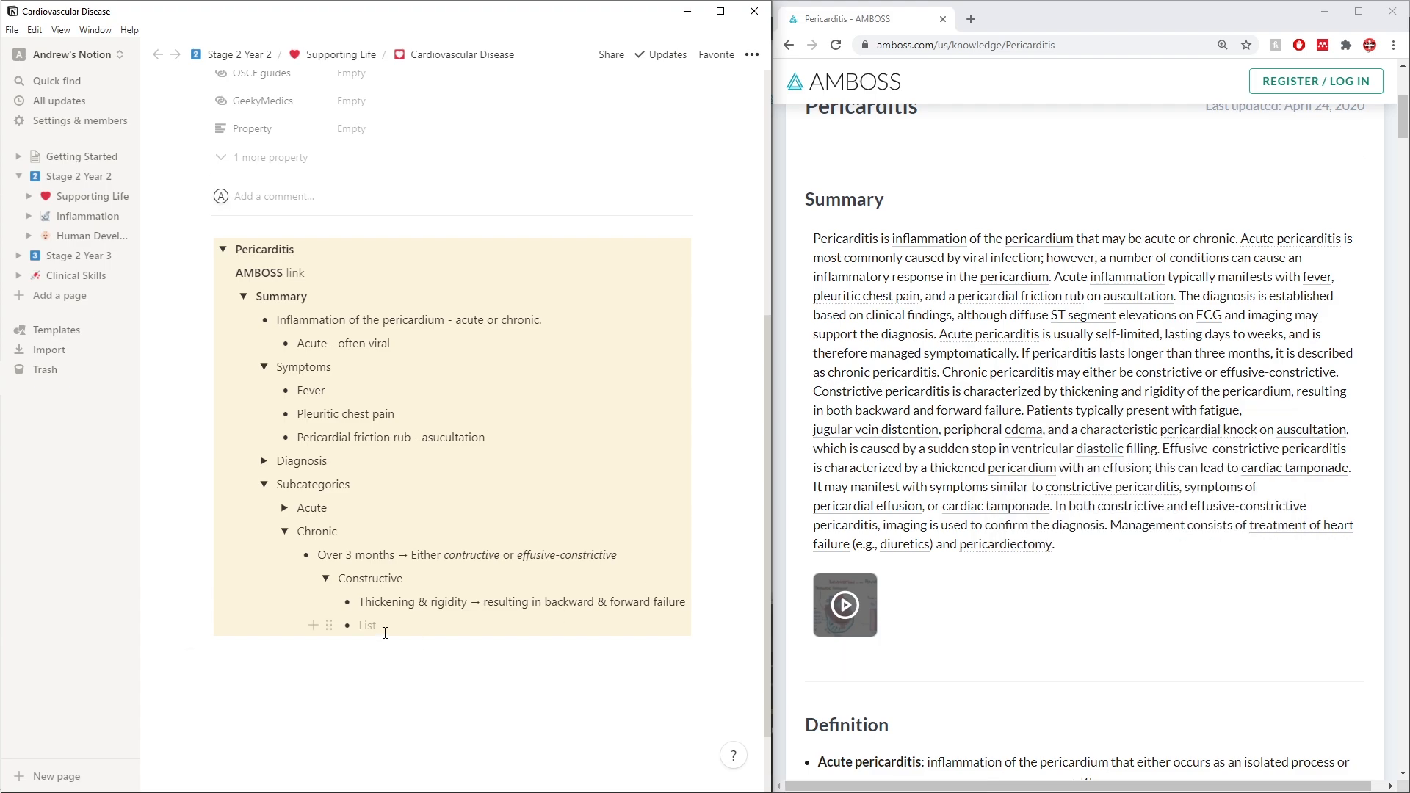
Enter "JV distention; peipheral oedema" in the empty bullet under Constructive
type("JV")
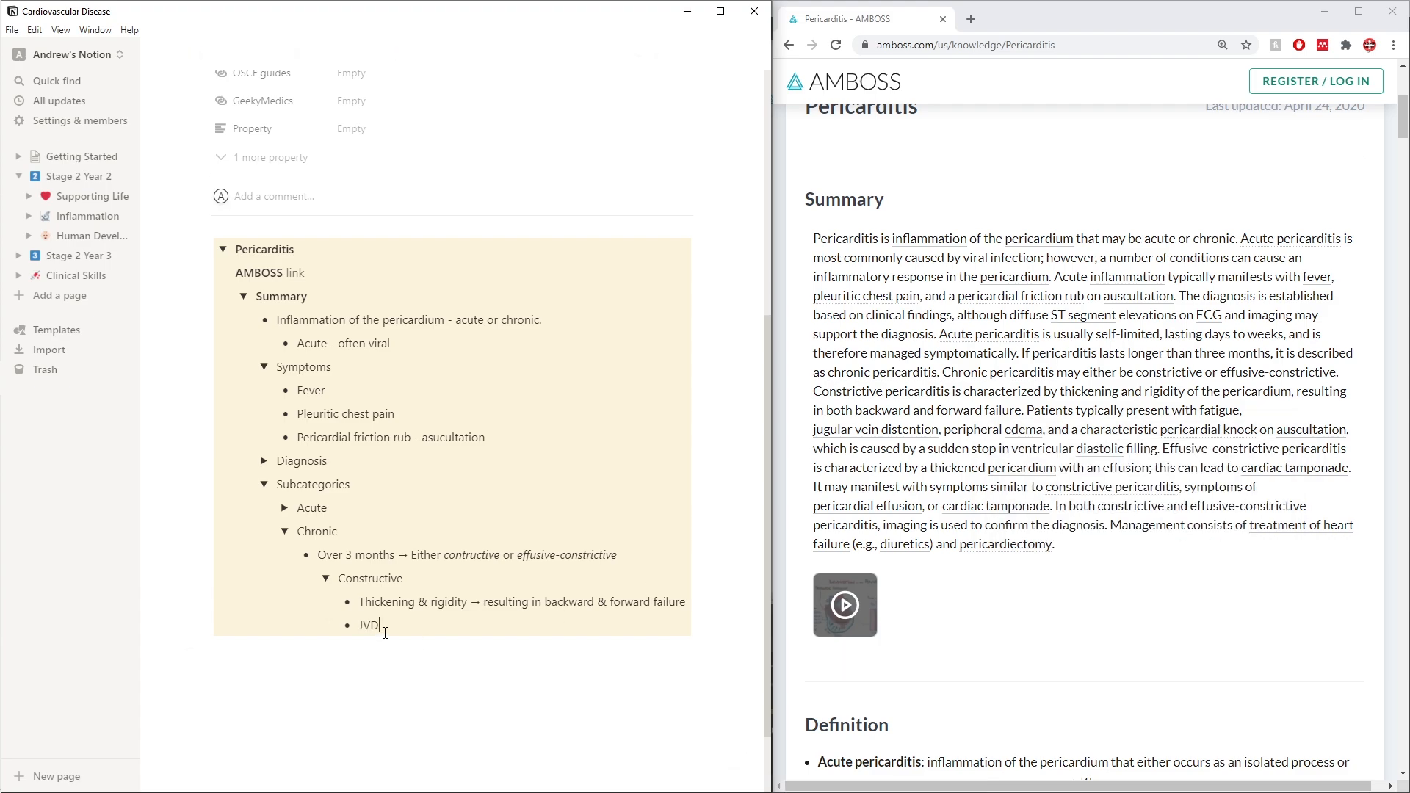
type(" distention; P")
key("BackSpace")
type("peipheral oedema; pero")
key("BackSpace")
key("BackSpace")
key("BackSpace")
key("BackSpace")
key("BackSpace")
key("BackSpace")
Add the bullet "Pericardial knock - ausculttion - caused by sudden stop in ventricular diastolic filling" under Constructive
key("Return")
type("Per")
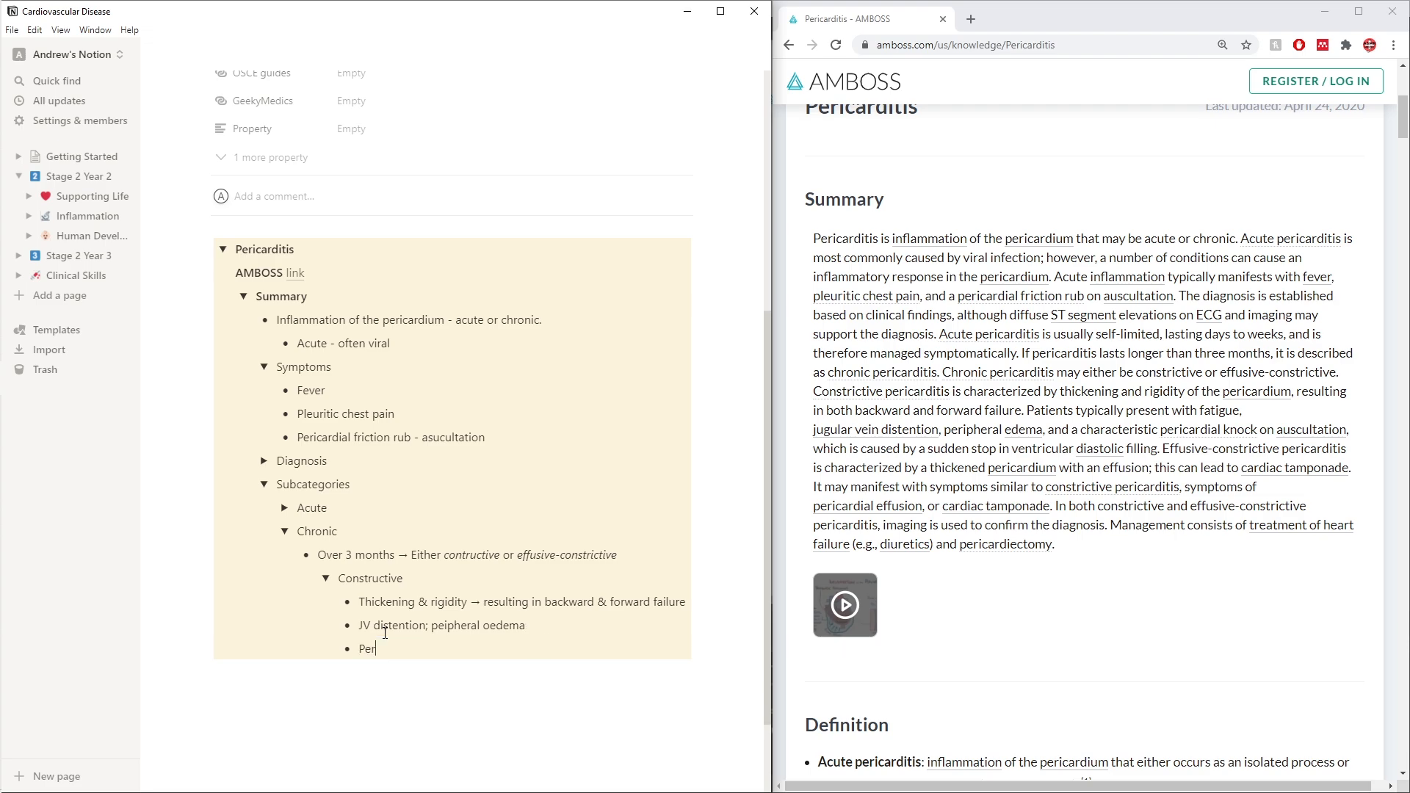
type("icardial knock - ausculttion - caused by ")
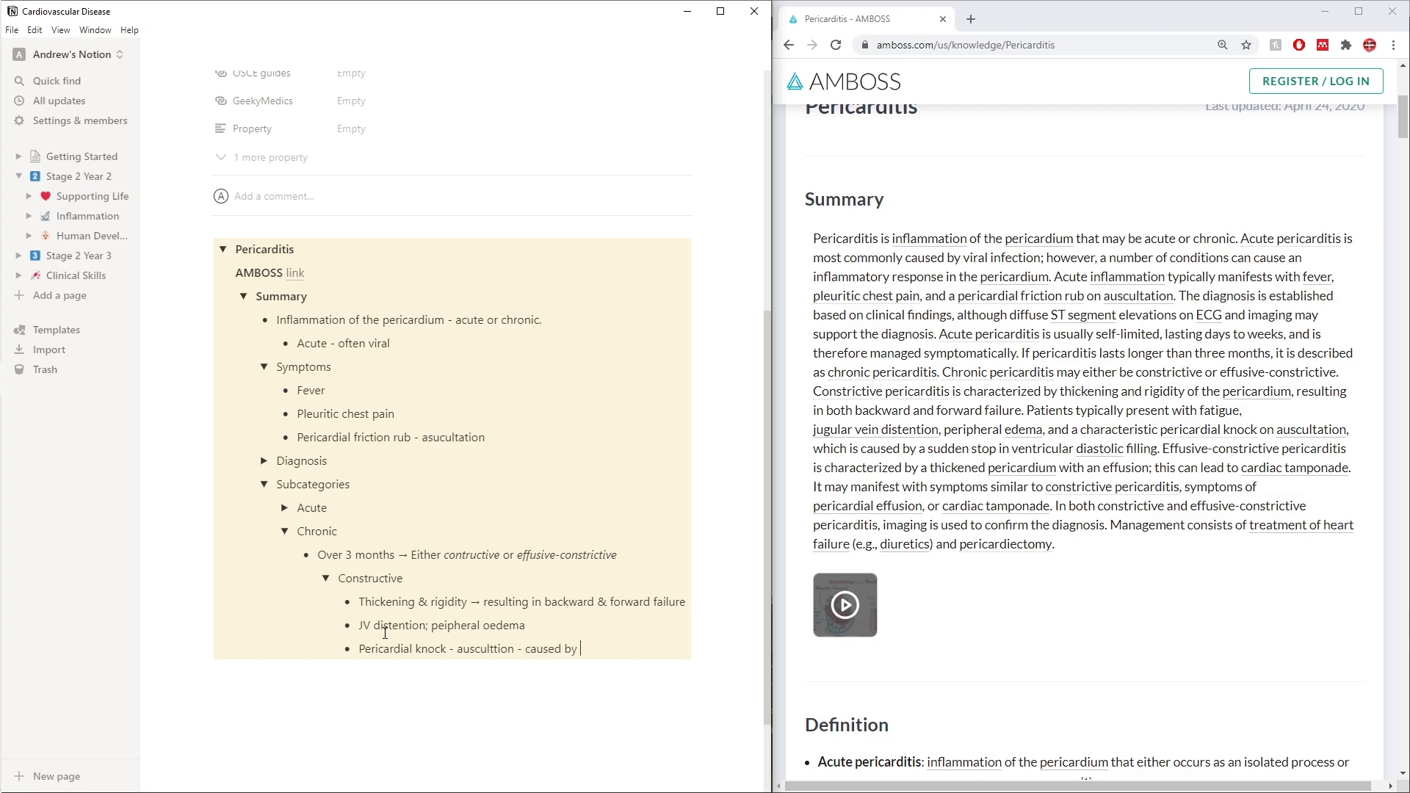
type("sudden stop in ventricu")
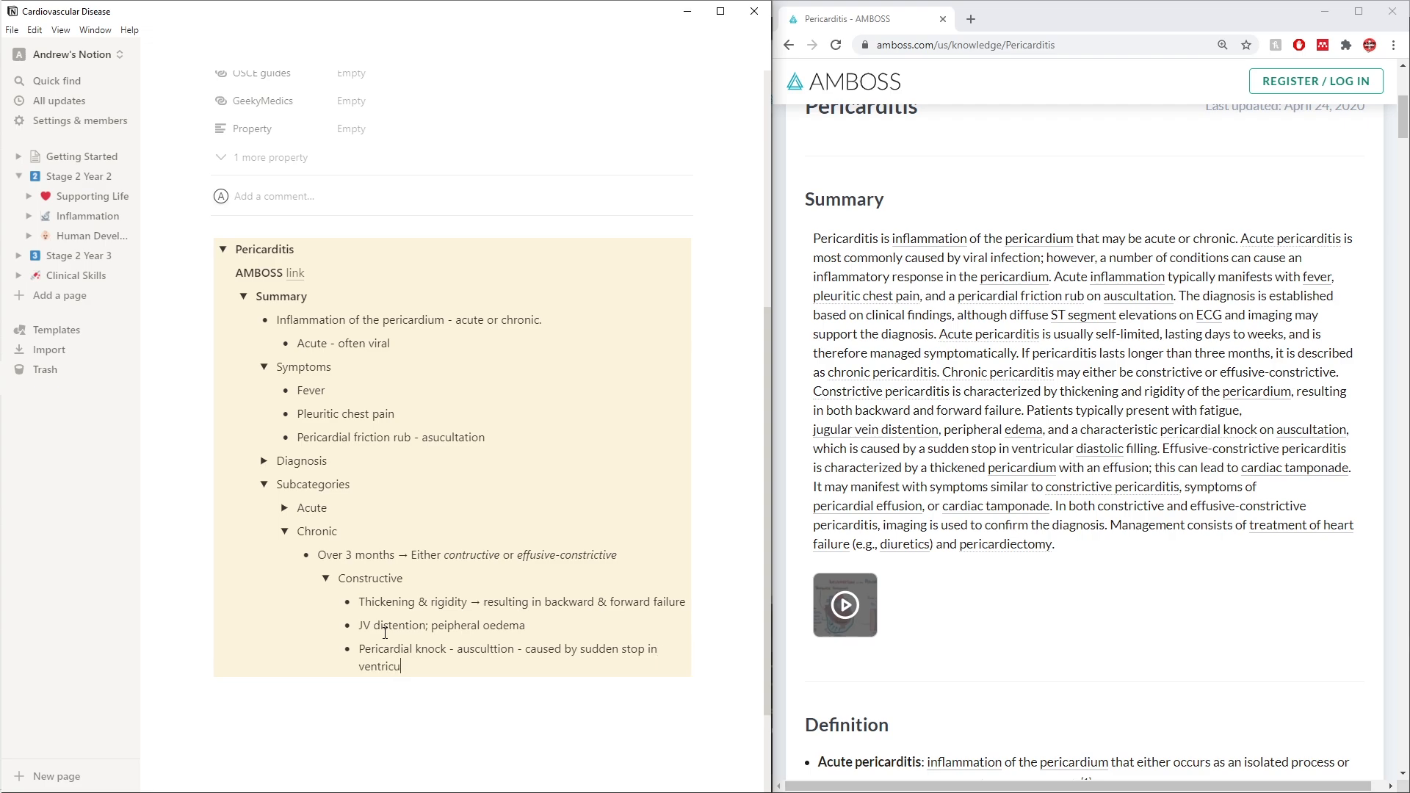
type("lar diastolic filling")
Create a toggle named "Effusive-constrictive pericarditis" below the Constructive toggle, at the same level
key("Return")
key("BackSpace")
key("BackSpace")
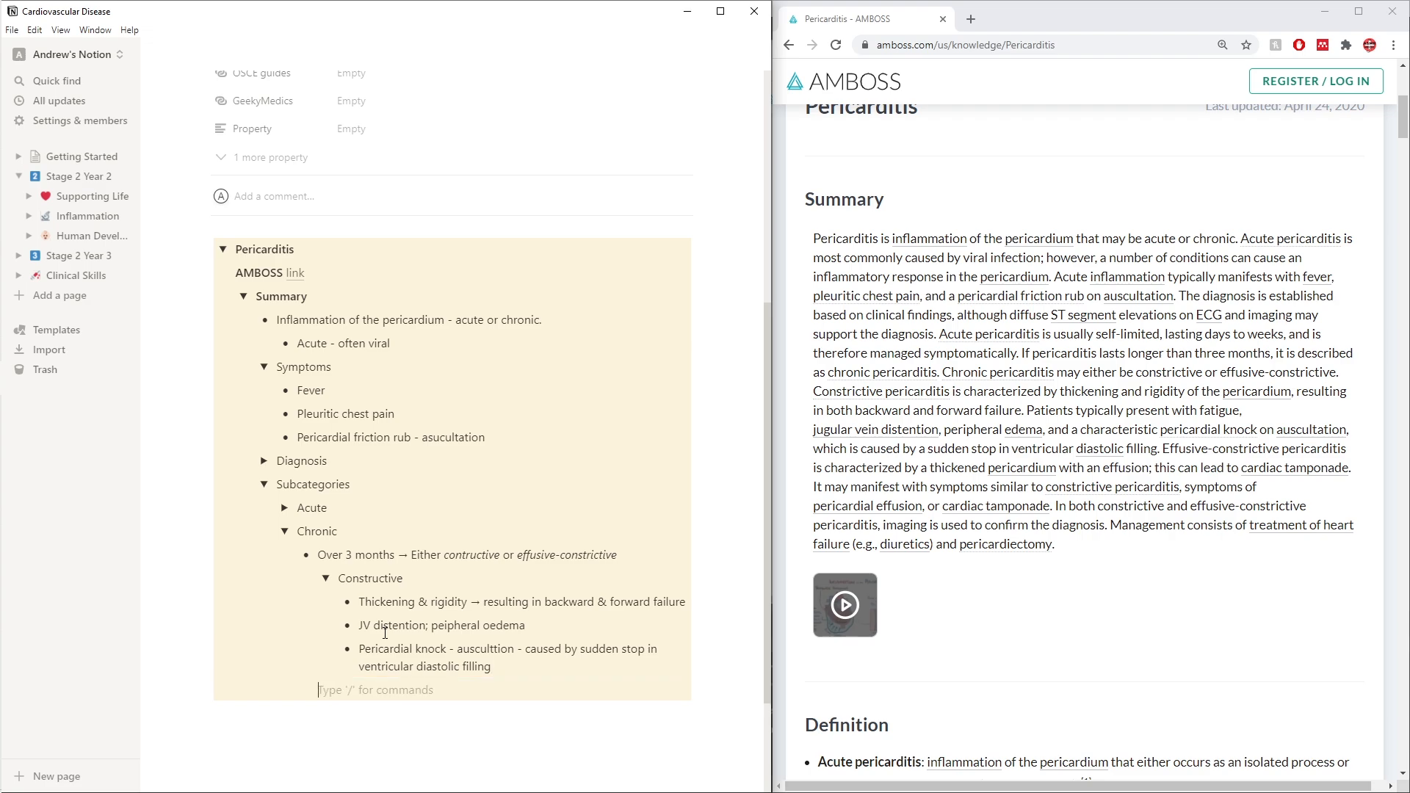
type("> ")
type("Effusive-")
type("constricti")
type("ve")
type(" pericarditis")
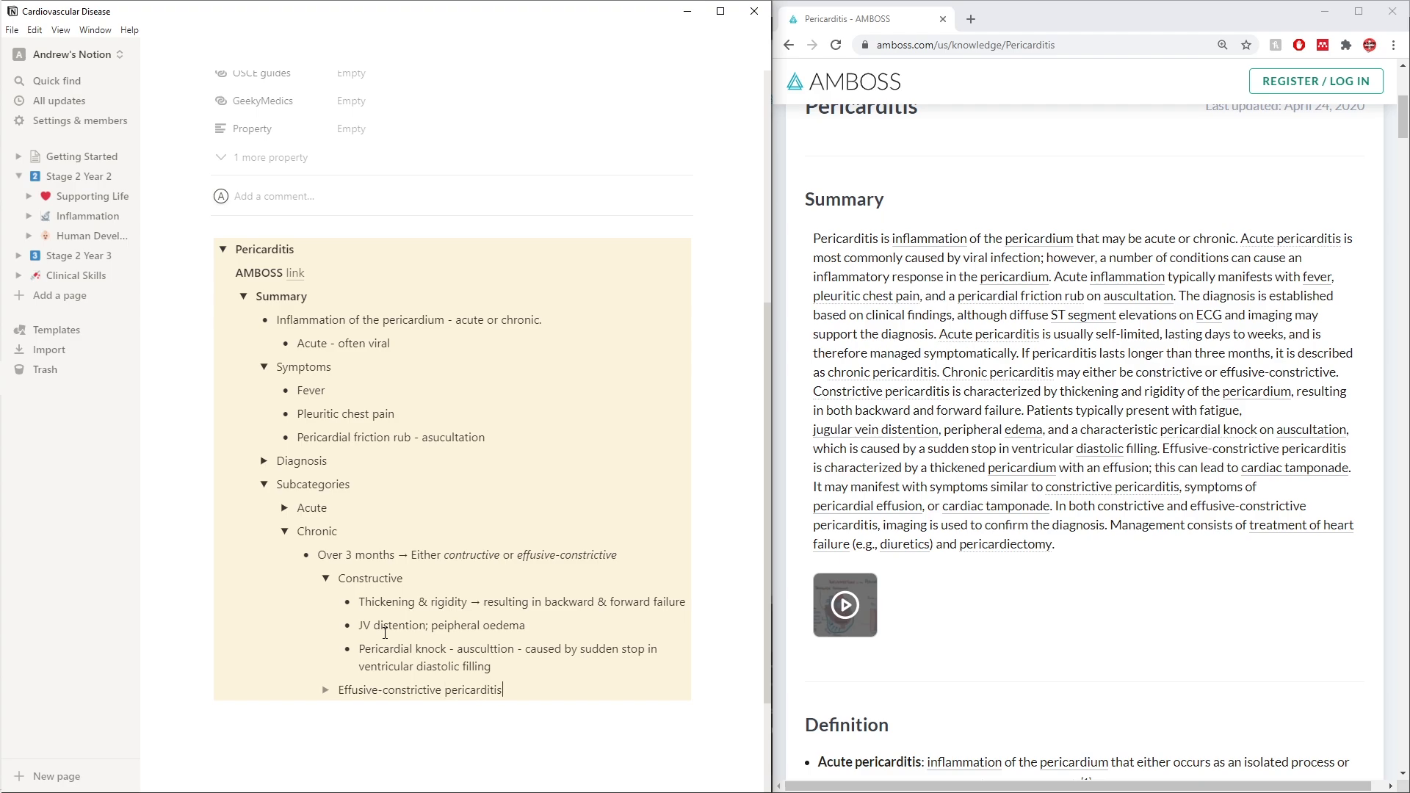
Enter the bullet "Thicking pericardium - with effusion" inside the Effusive-constrictive pericarditis toggle and collapse the Constructive toggle
key("Return")
key("Tab")
type("-")
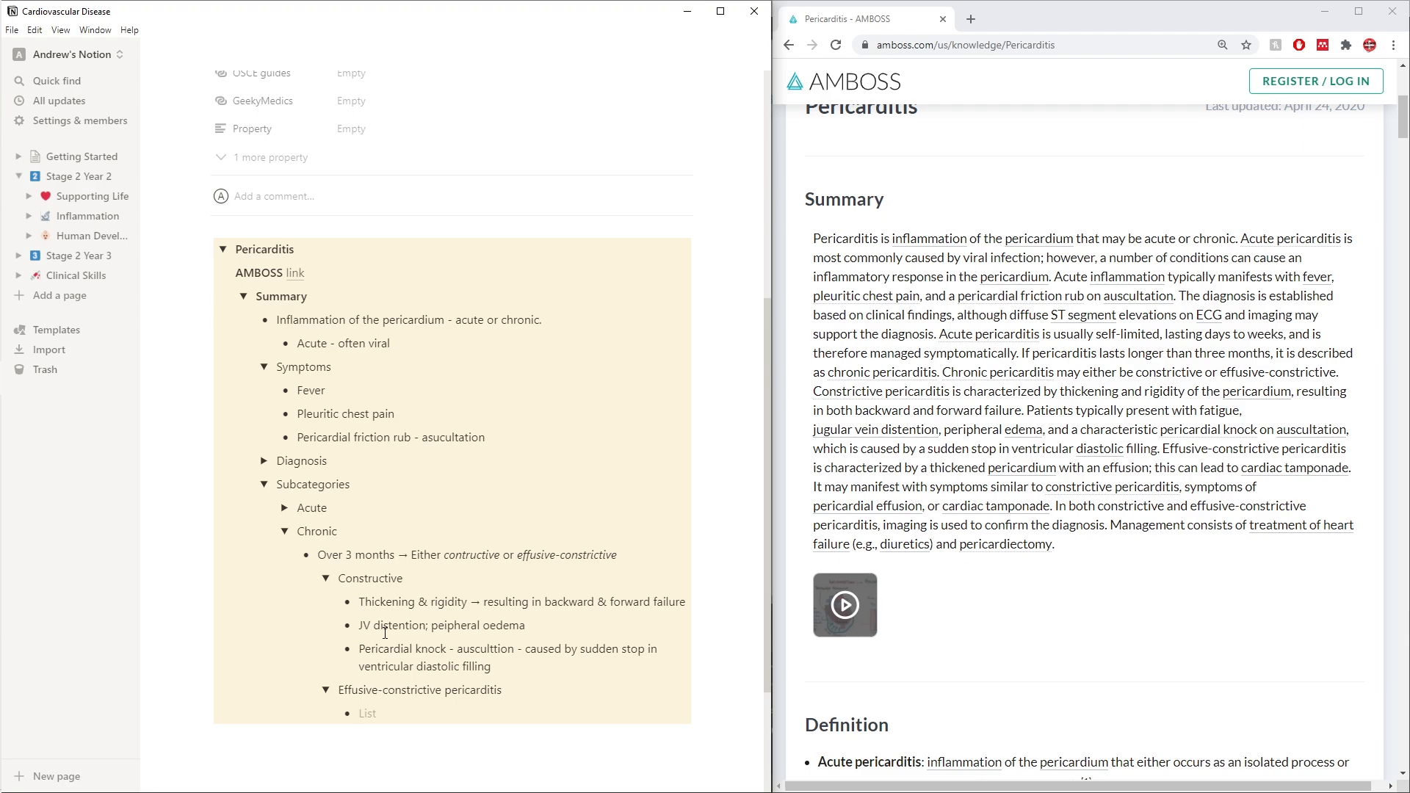
left_click(326, 578)
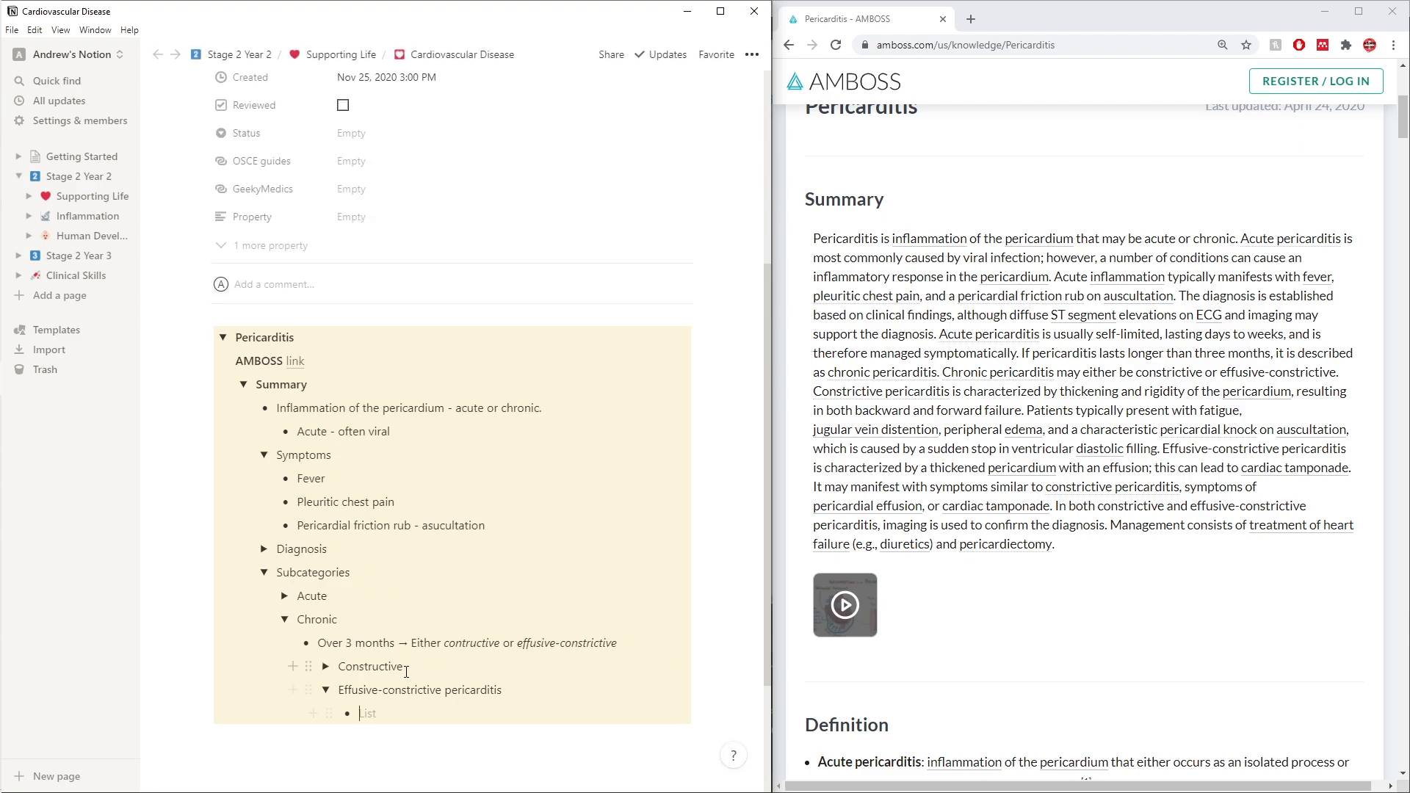
scroll(441, 639, "down", 3)
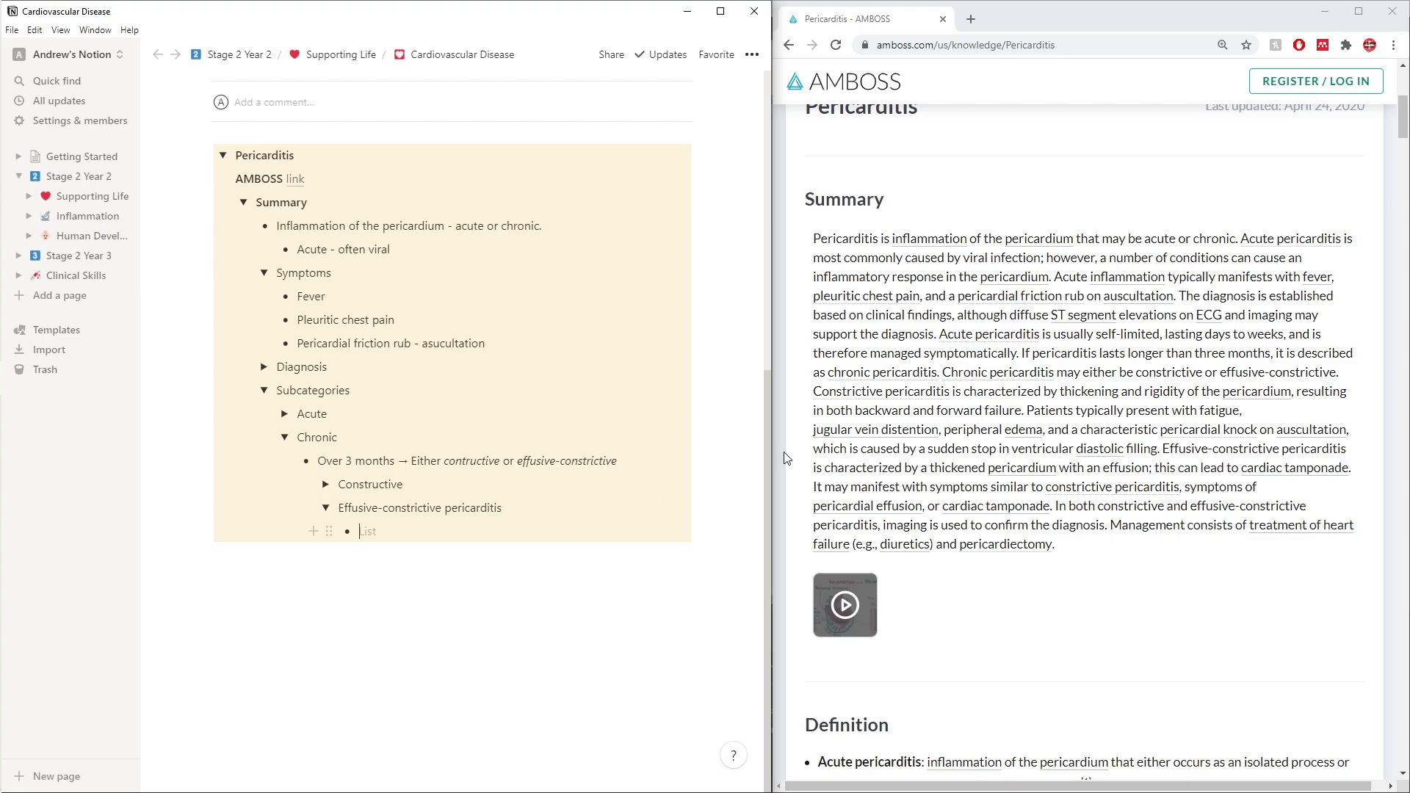
scroll(925, 351, "down", 12)
scroll(925, 351, "up", 10)
left_click(438, 525)
type("Thicking ")
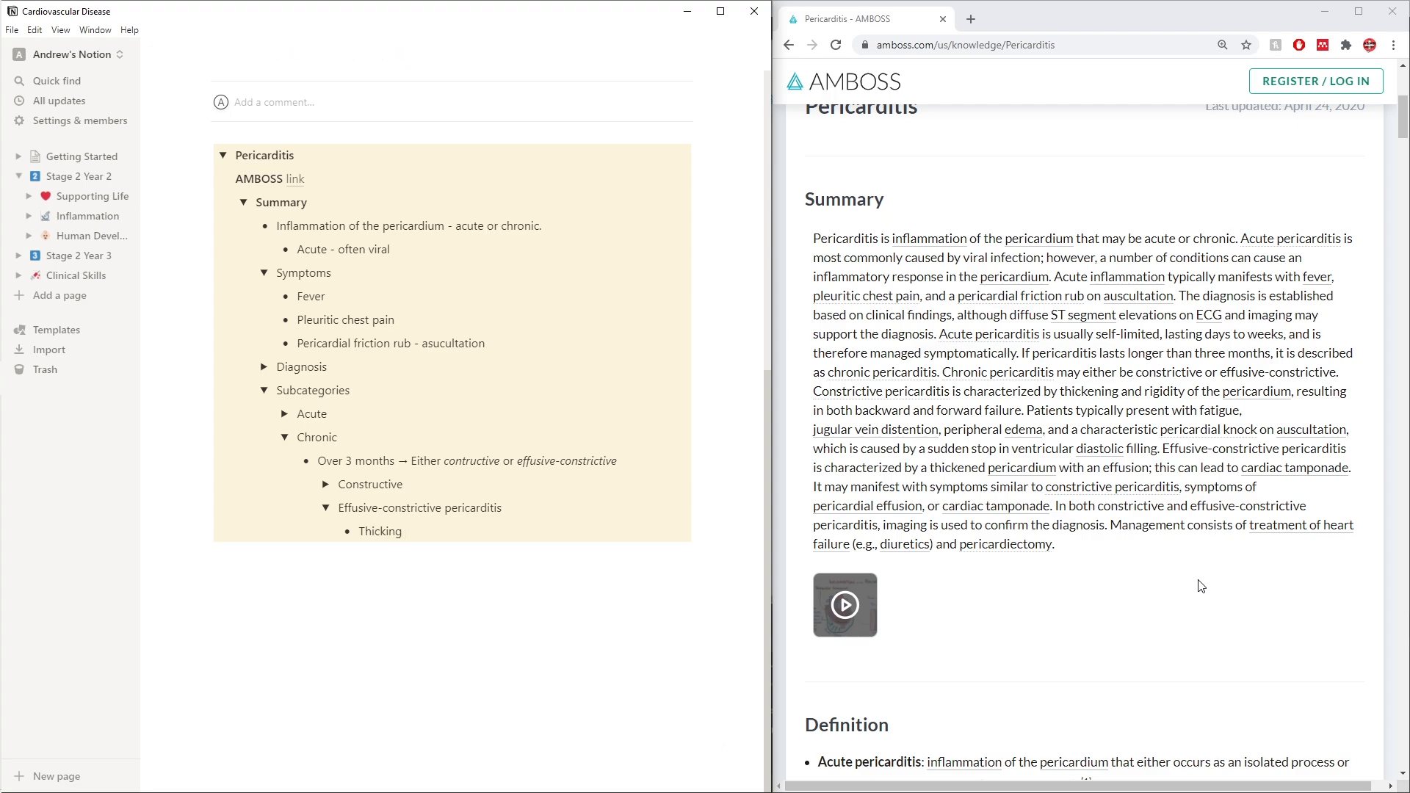
type("pericardium - with effusion")
Add the bullet "Cardiac tamponade" inside Effusive-constrictive pericarditis and start an empty text line below that toggle
key("Return")
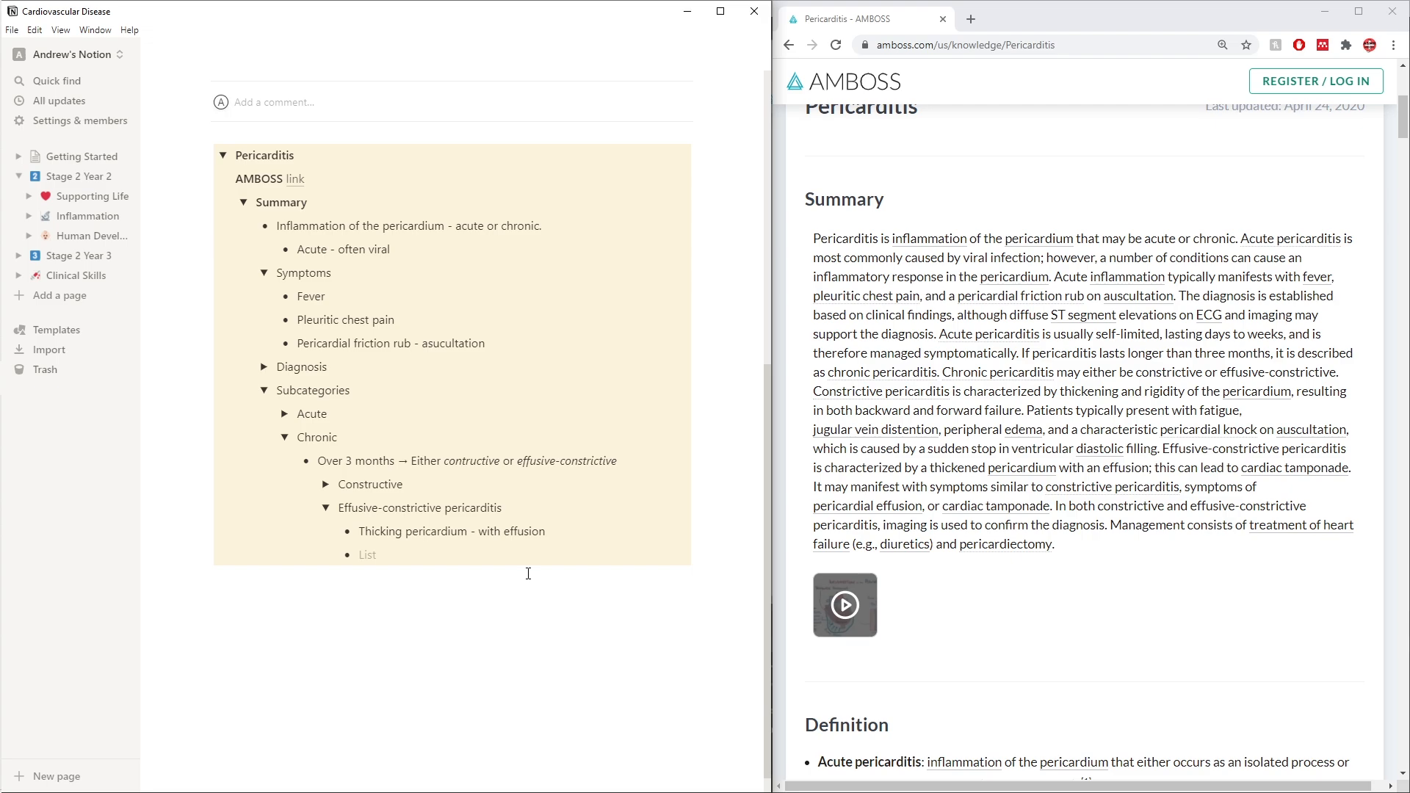
type("Cardiac tamponade")
key("BackSpace")
key("BackSpace")
key("Return")
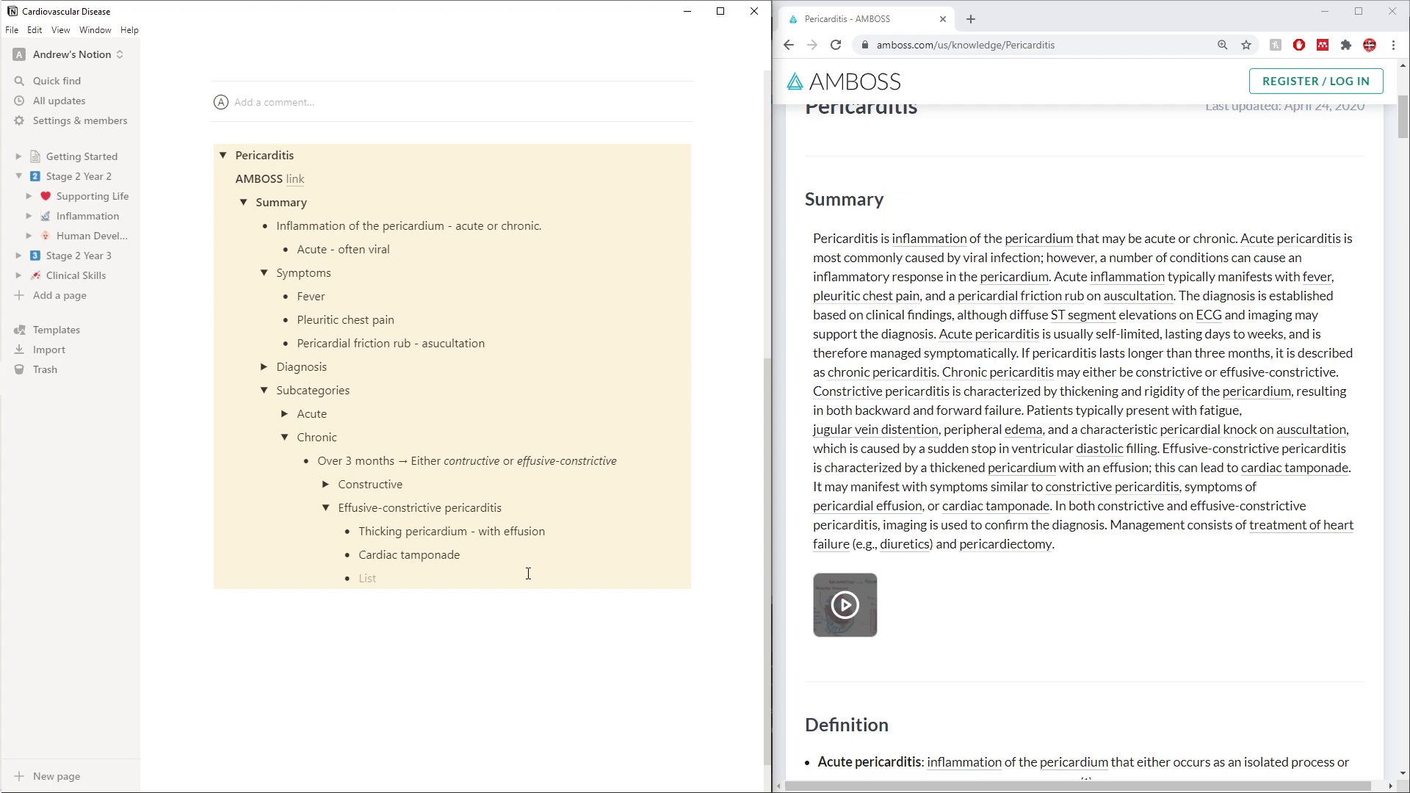
key("BackSpace")
key("BackSpace")
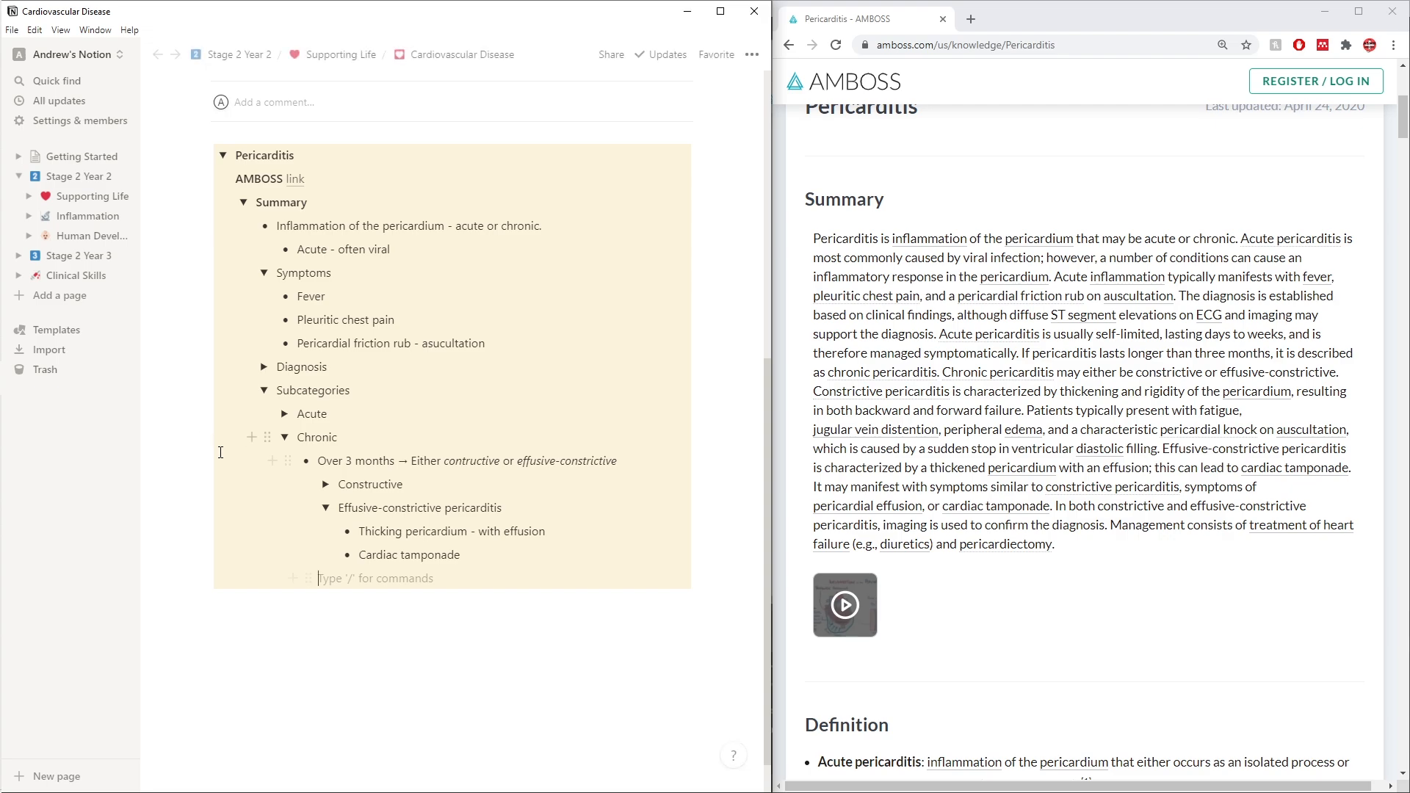
Collapse the Effusive-constrictive pericarditis toggle and enter "Both conditions - imagign used to confirm diagnosis" on the line below it
left_click(326, 507)
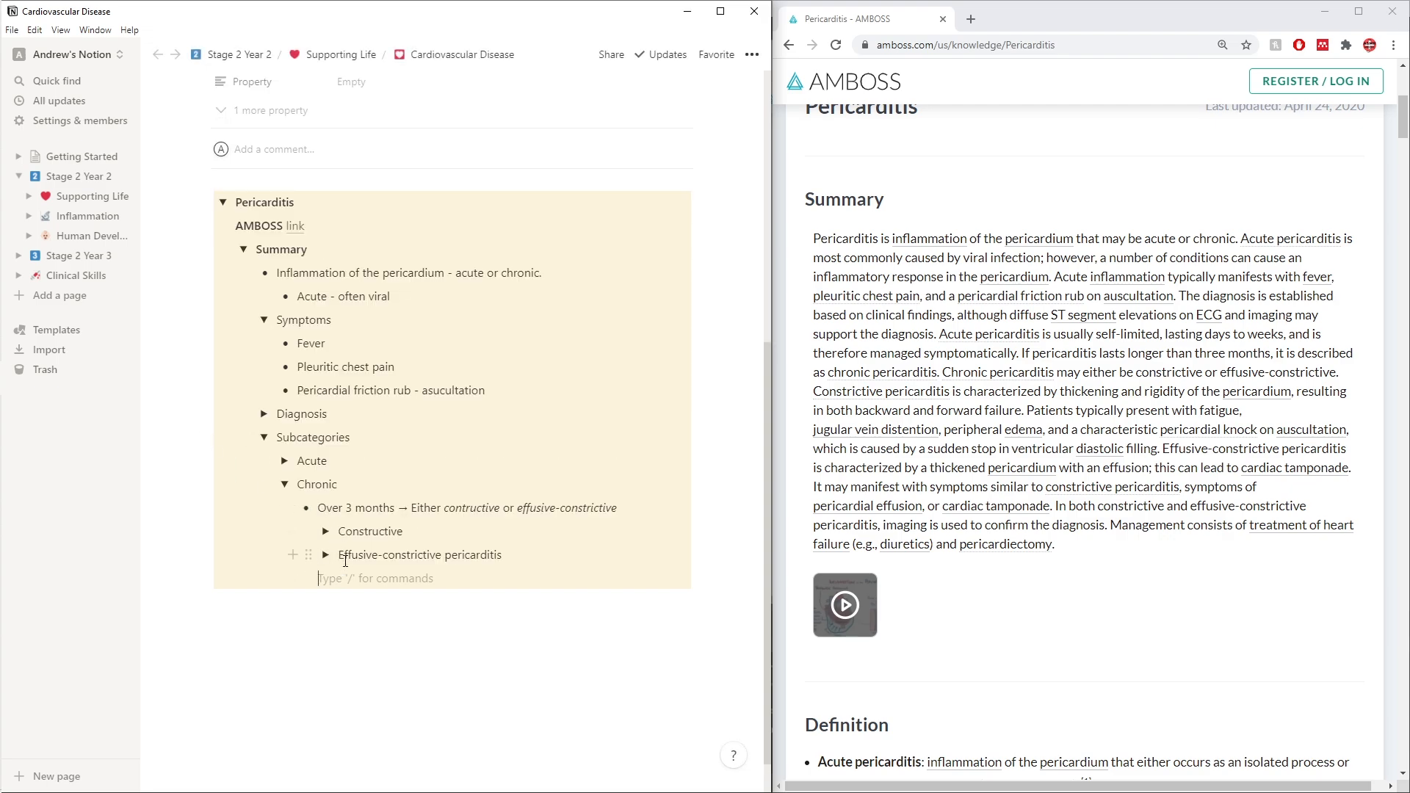
type("Both conditions -")
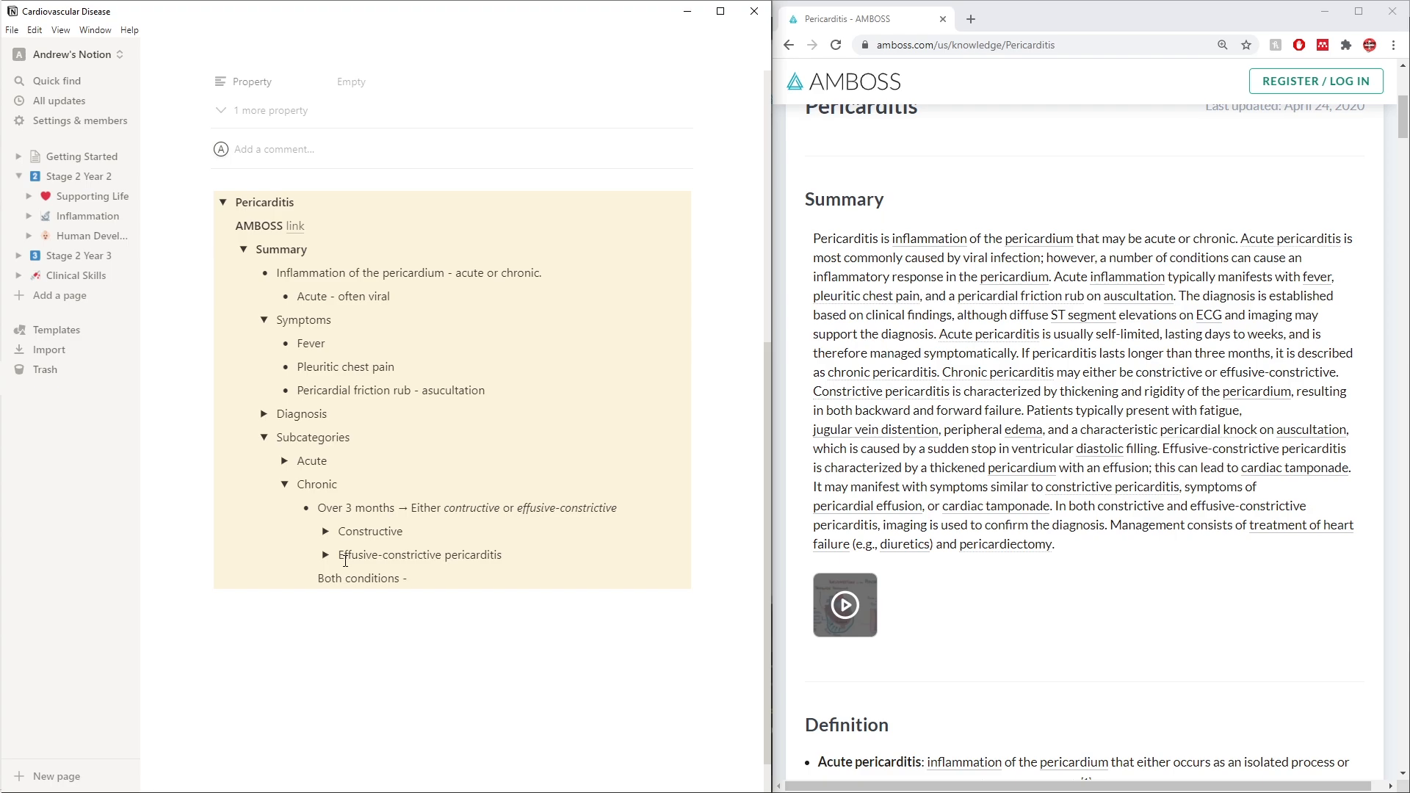
type(" imagign used to confirm diagnosis")
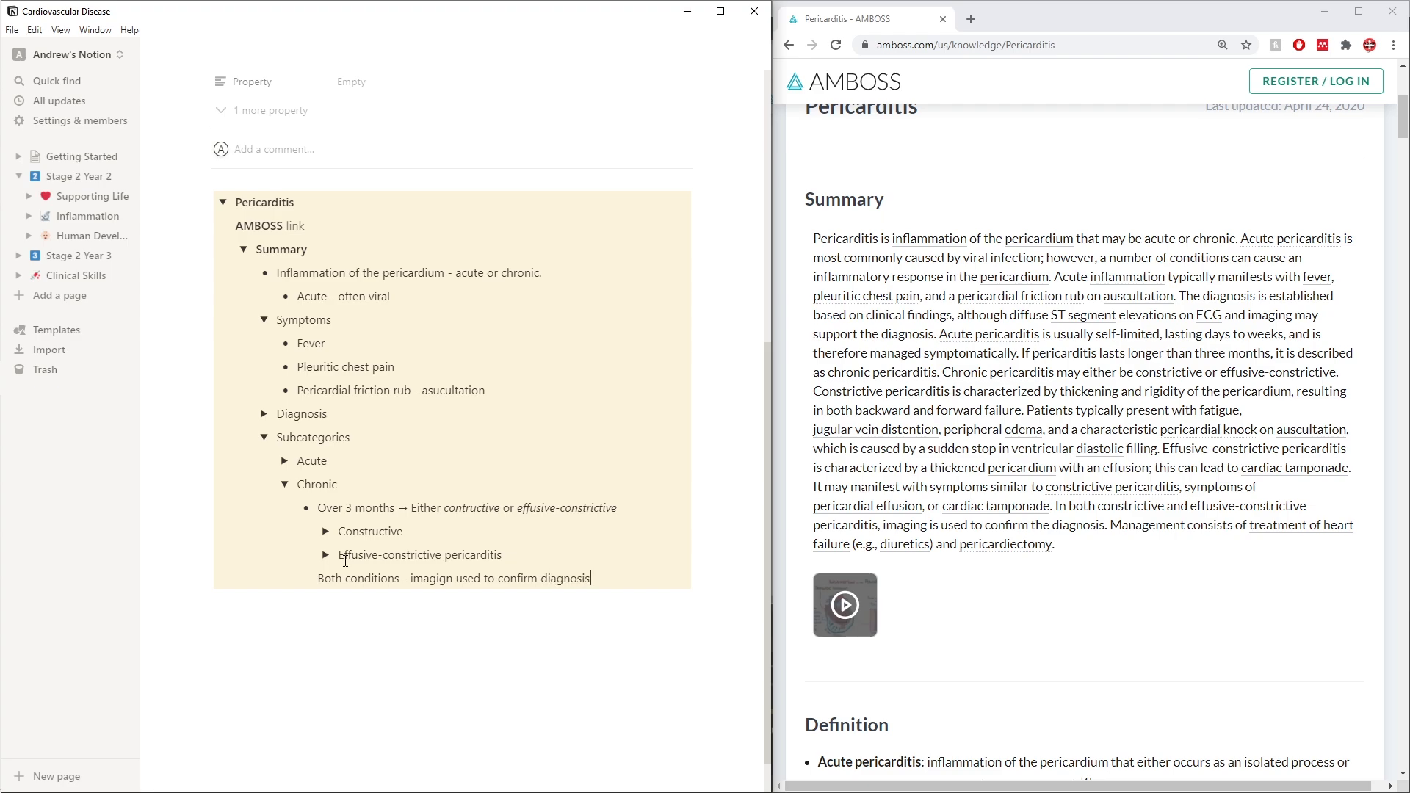
Add an outdented empty line at the end of Subcategories and collapse the Chronic and Subcategories toggles
key("Return")
key("shift+Tab")
key("shift+Tab")
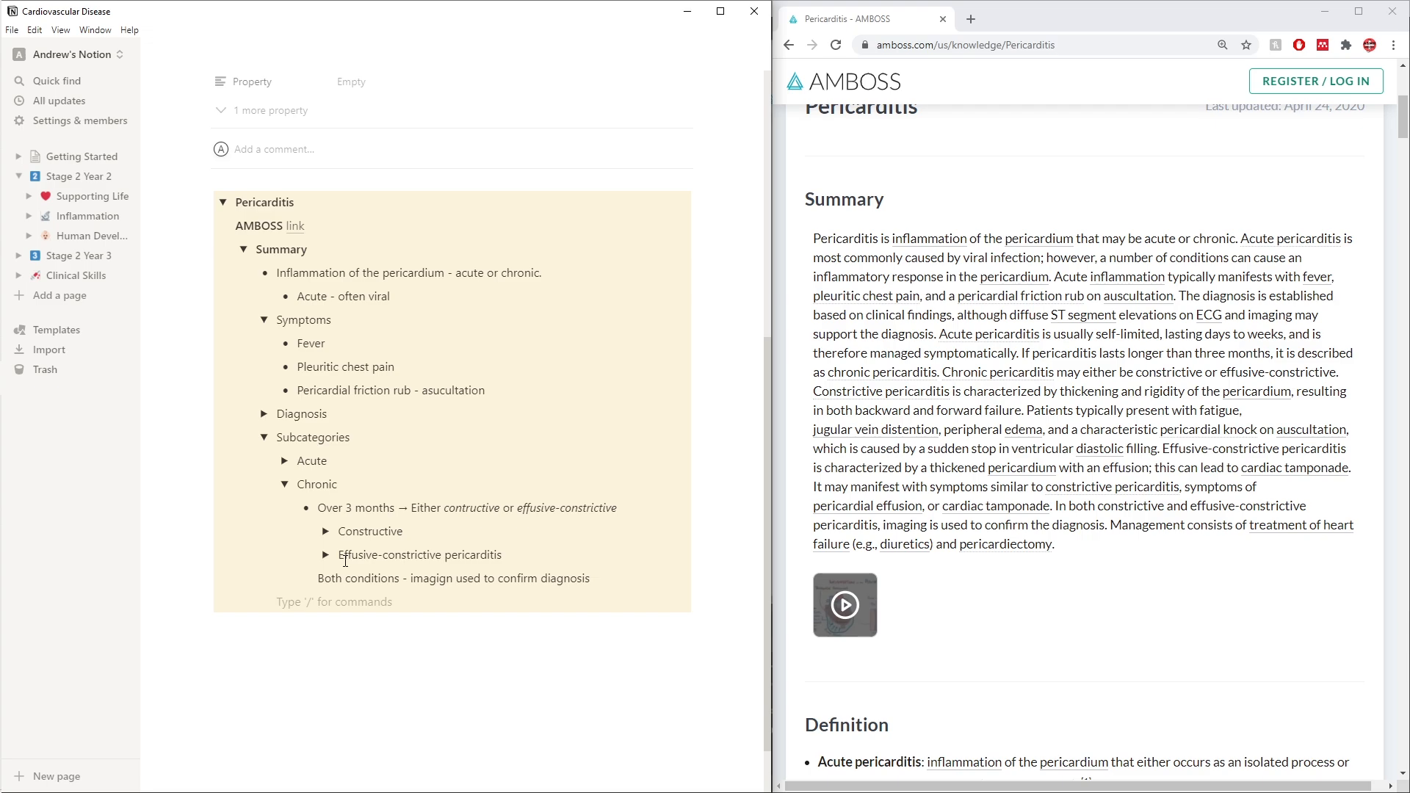
left_click(285, 484)
left_click(264, 531)
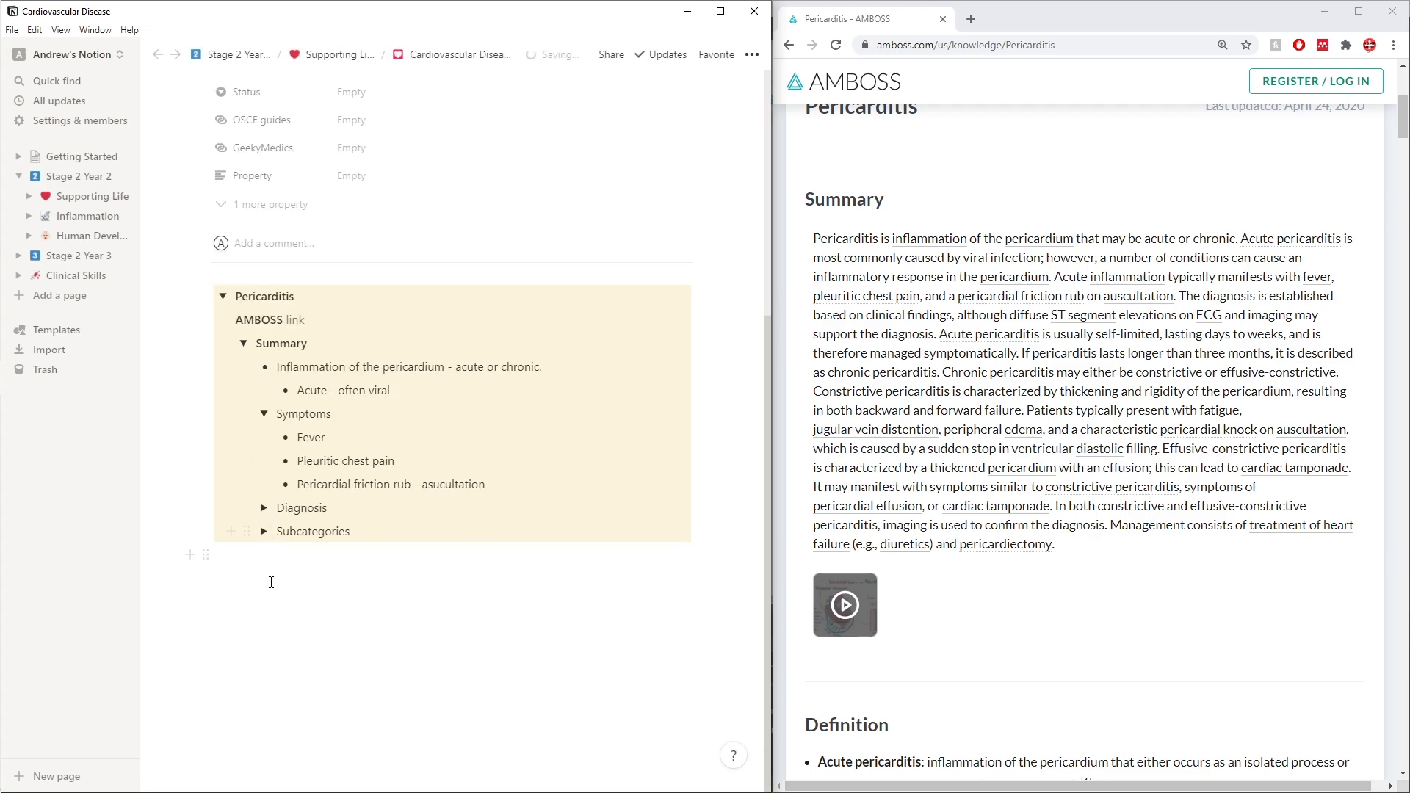
Create a toggle named "Management" directly below Subcategories
left_click(354, 533)
key("Return")
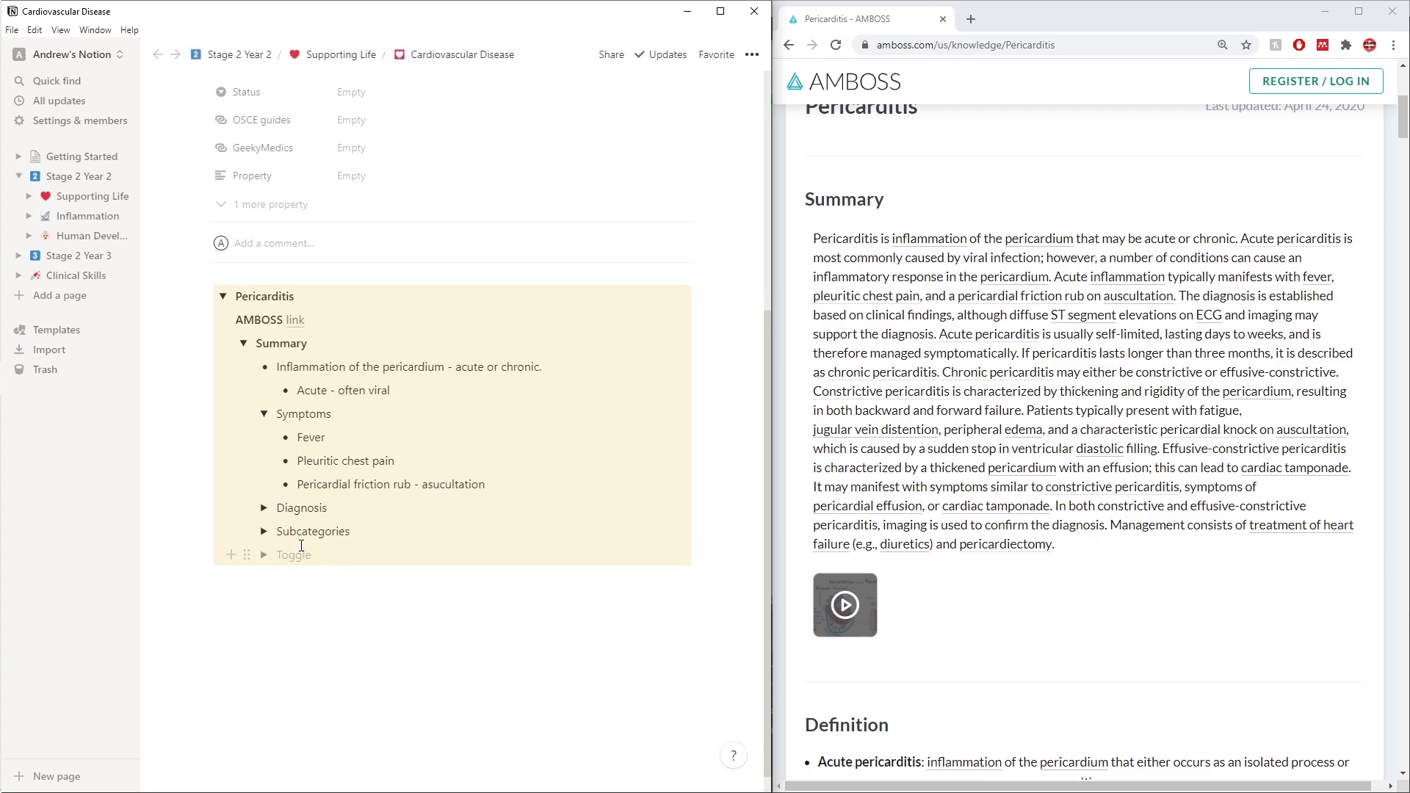
type("Management")
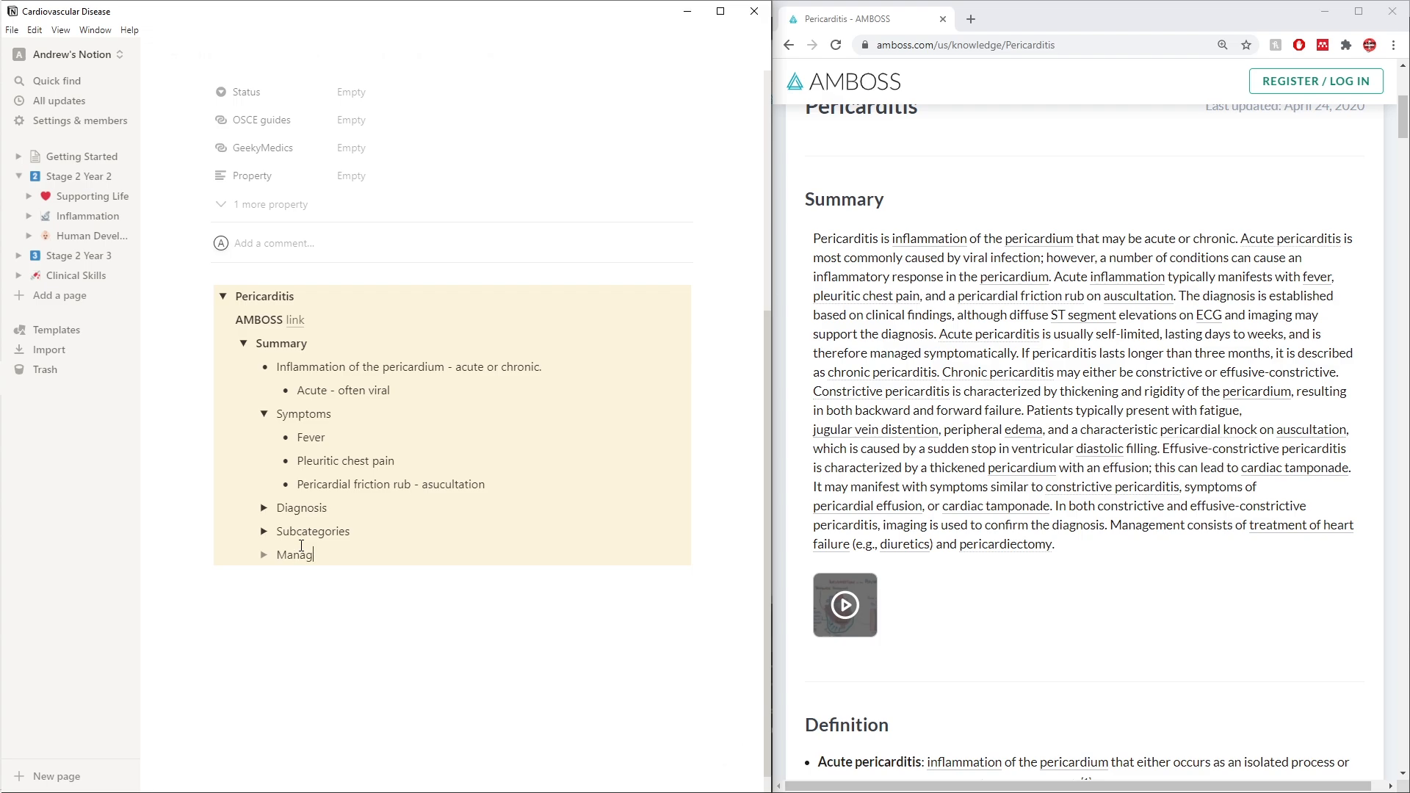
Enter the bullet "Consists of treatment of heart failure (diuretics) and pericardiectomy" inside the Management toggle
key("Return")
type("- ")
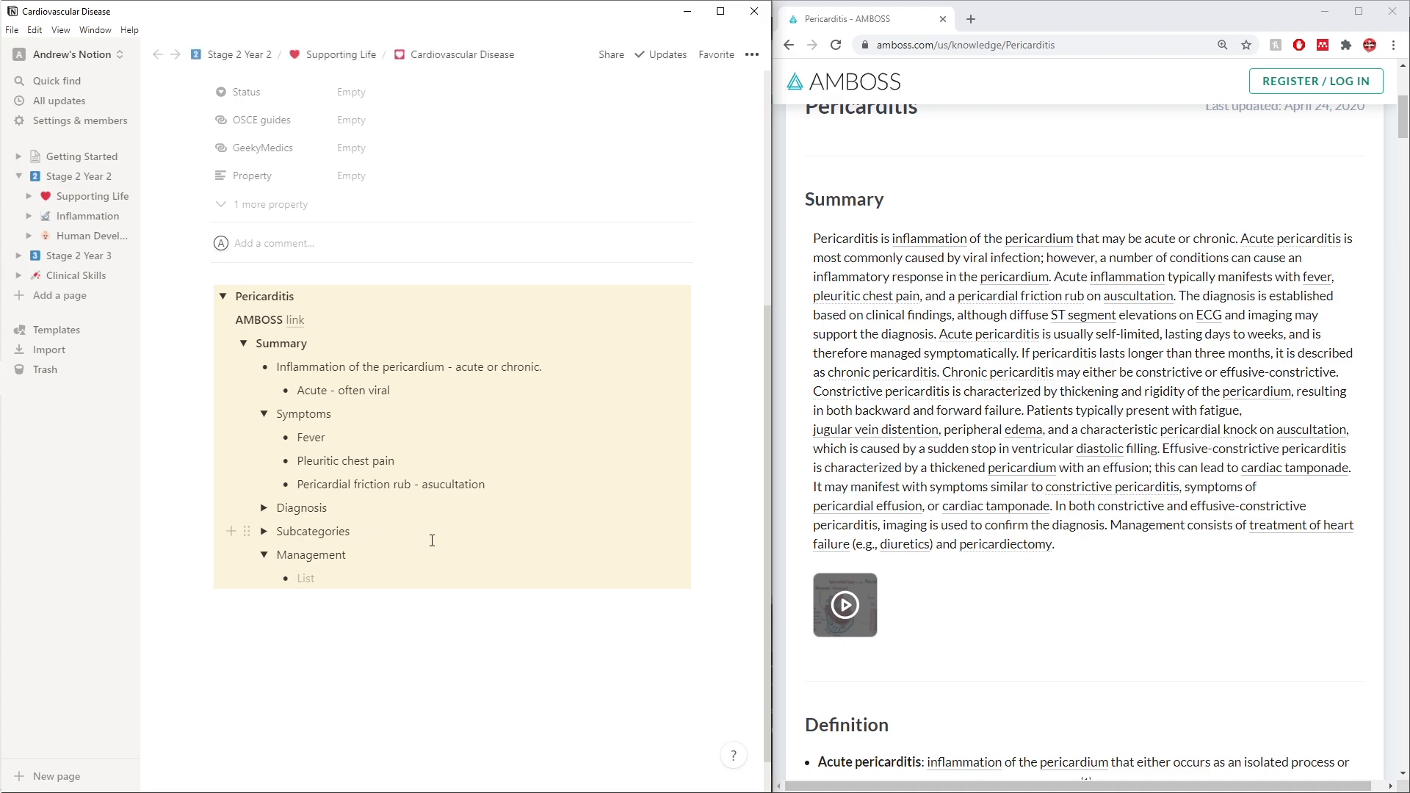
type("Consist")
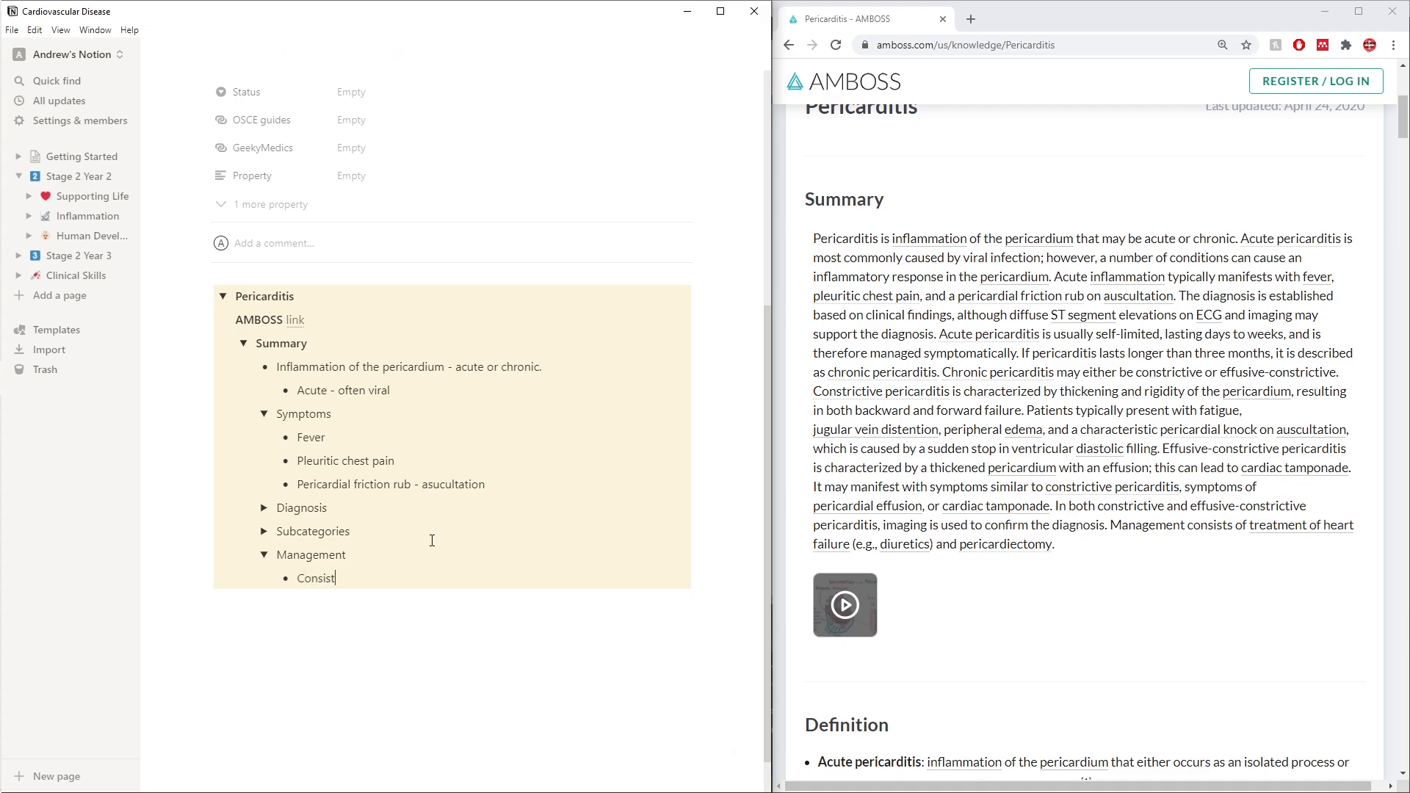
type("s of treatment of heart failure (diuretic")
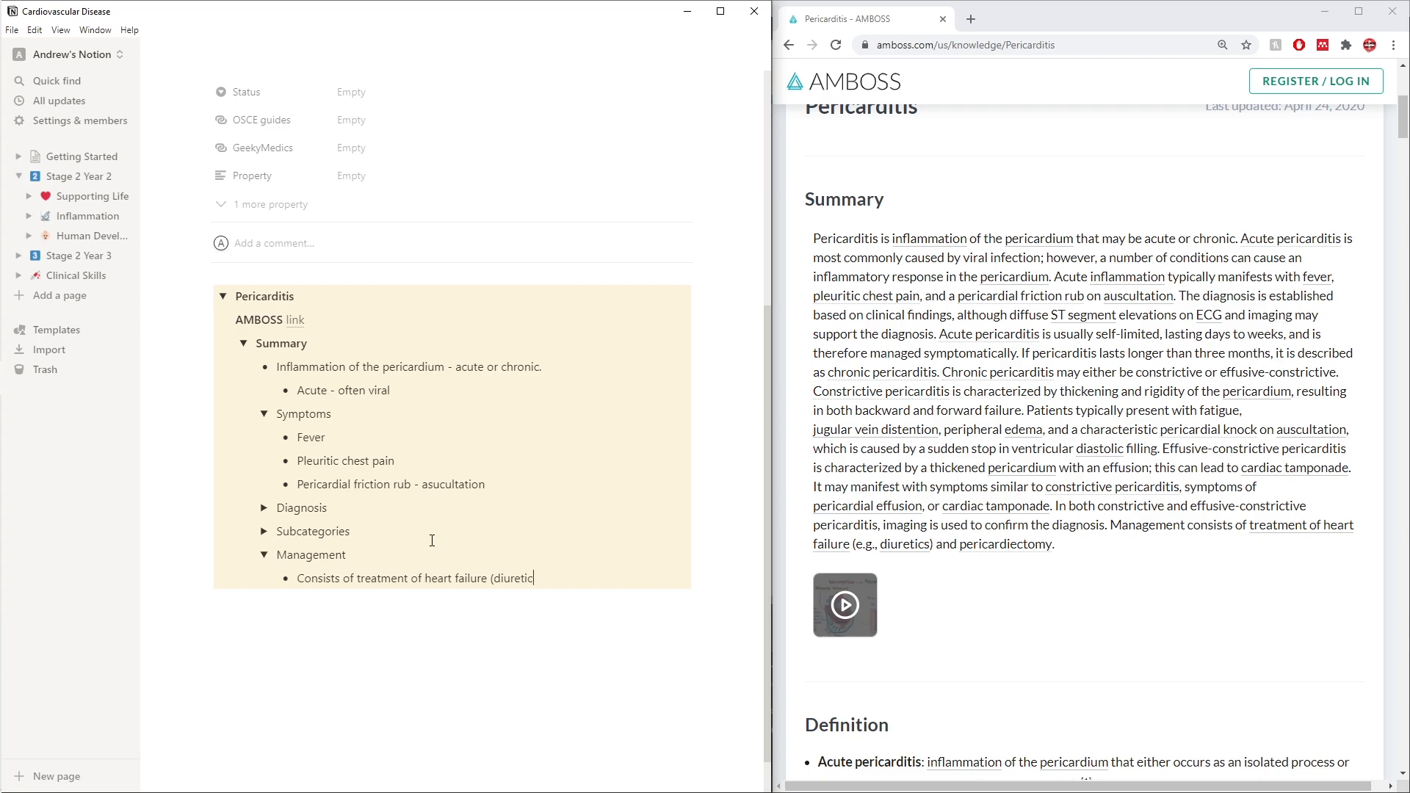
type("s) and c")
key("BackSpace")
type("pericardiectomy")
Read the pop-up definition of pericardiectomy in the AMBOSS article's Summary
mouse_move(1004, 551)
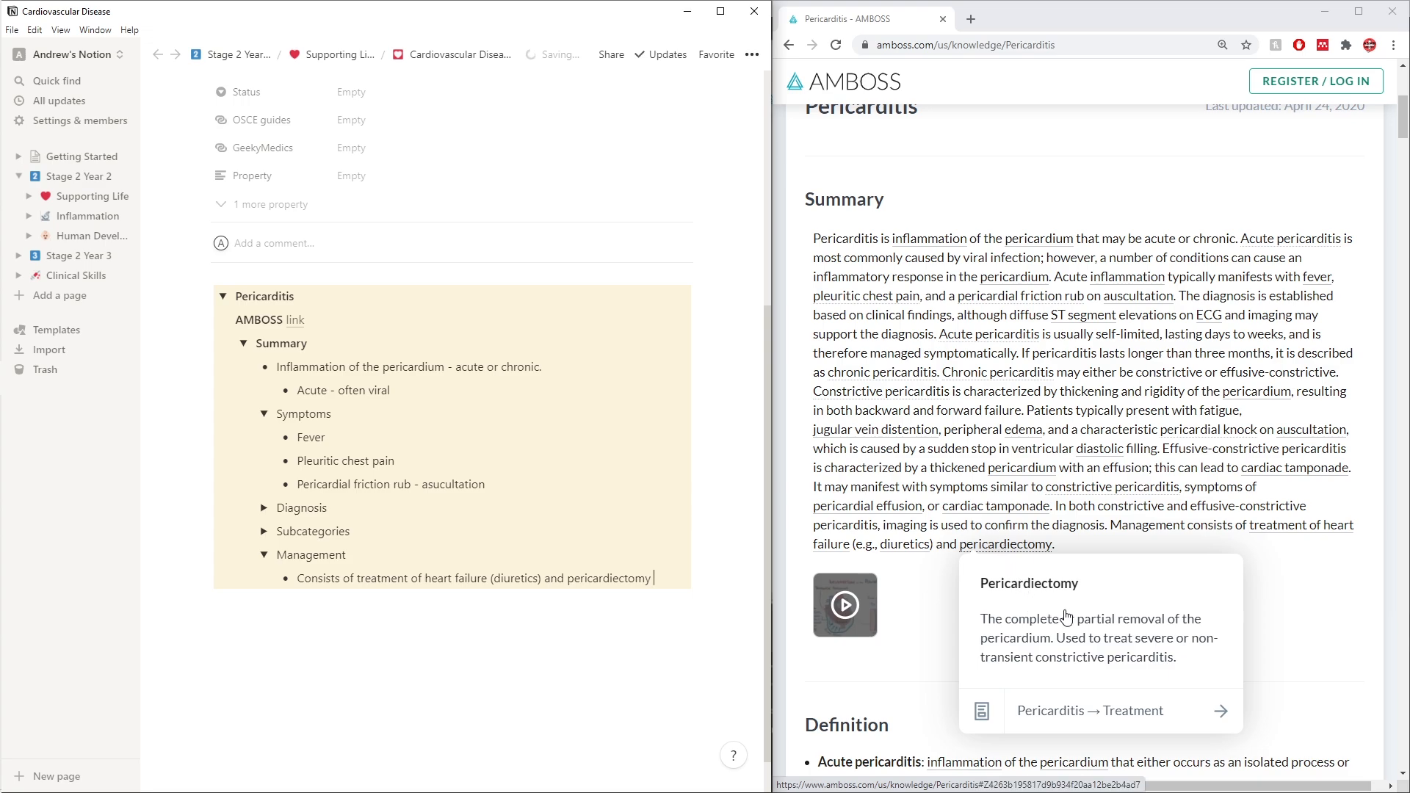
left_click_drag(983, 629, 1066, 639)
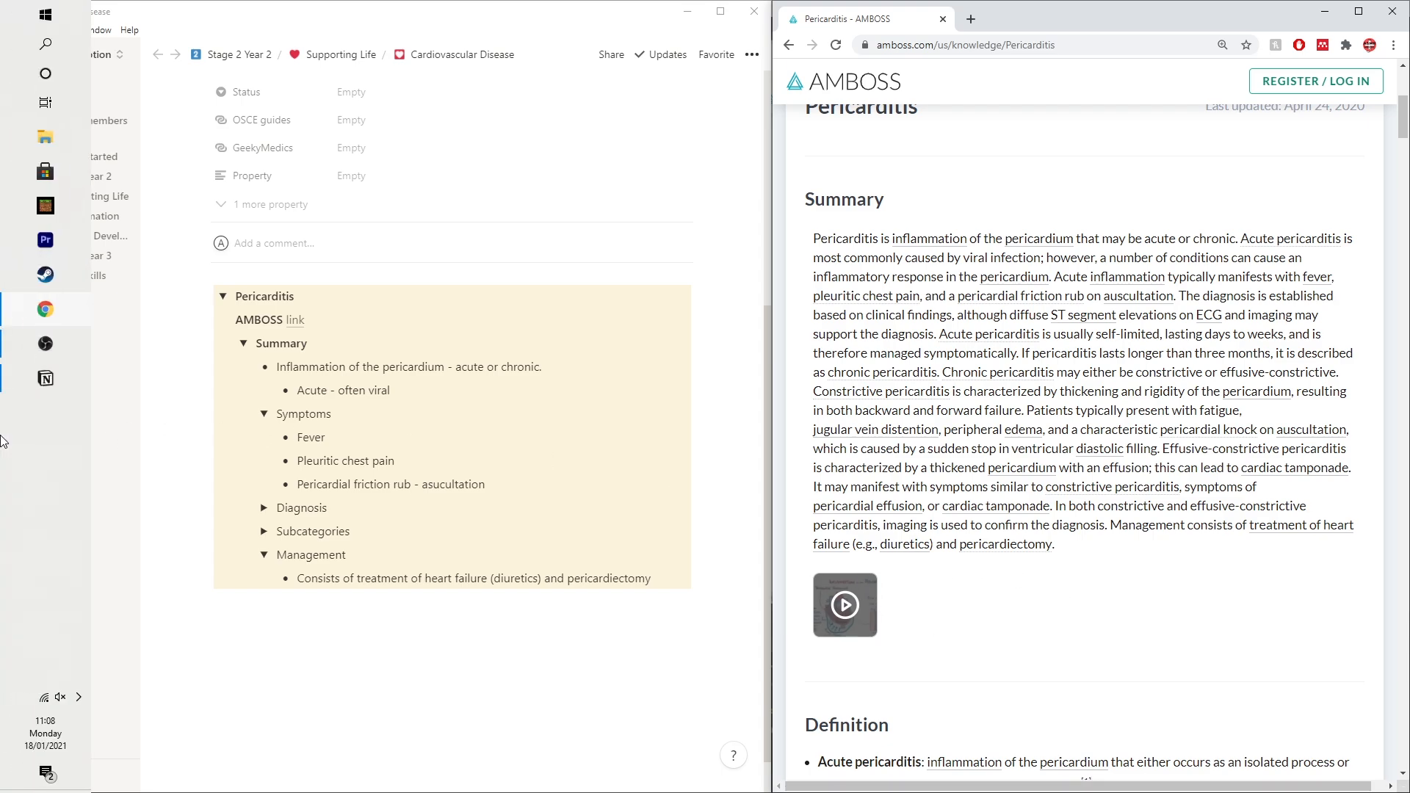
Open the video in the AMBOSS article's Summary and bring up its embed code through the sharing options
left_click(818, 594)
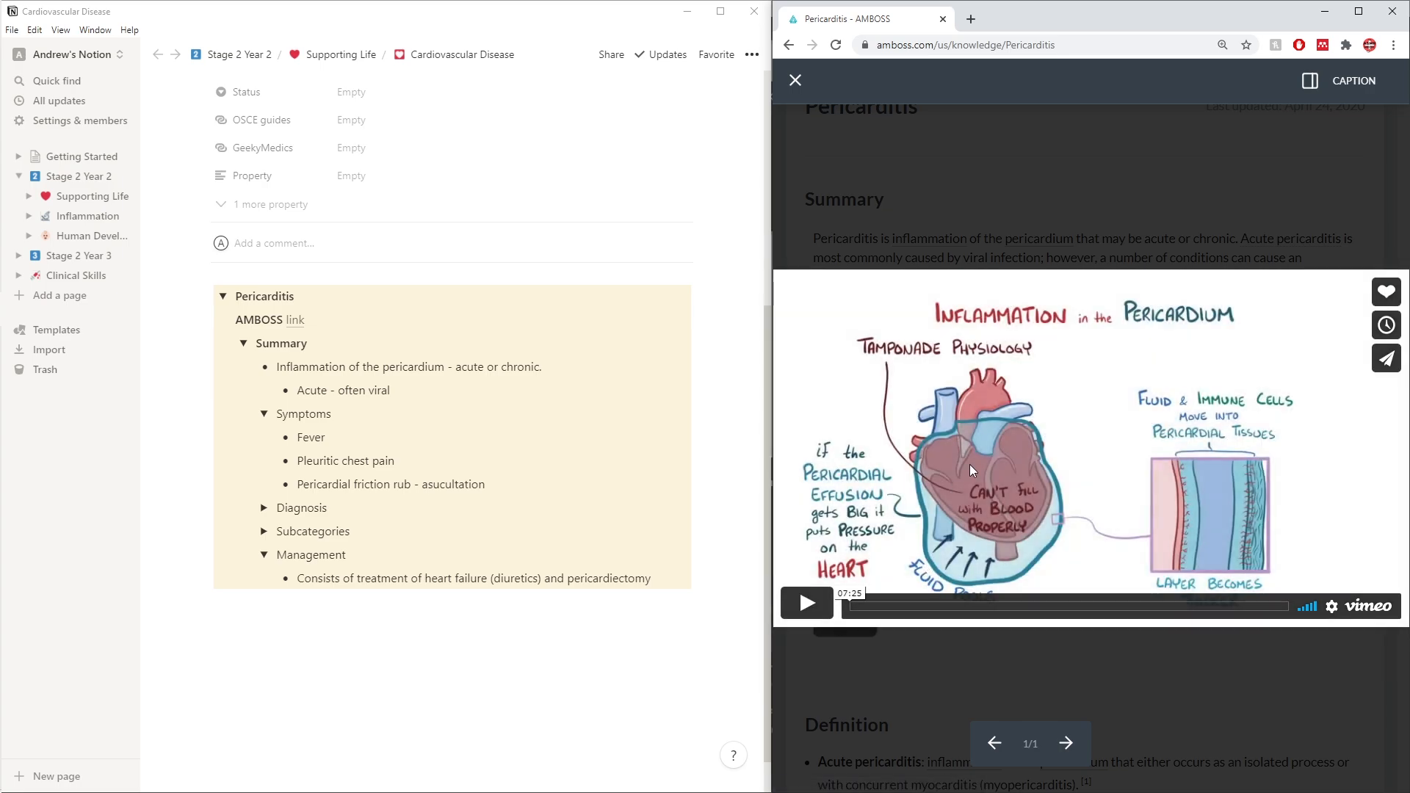
left_click(1333, 606)
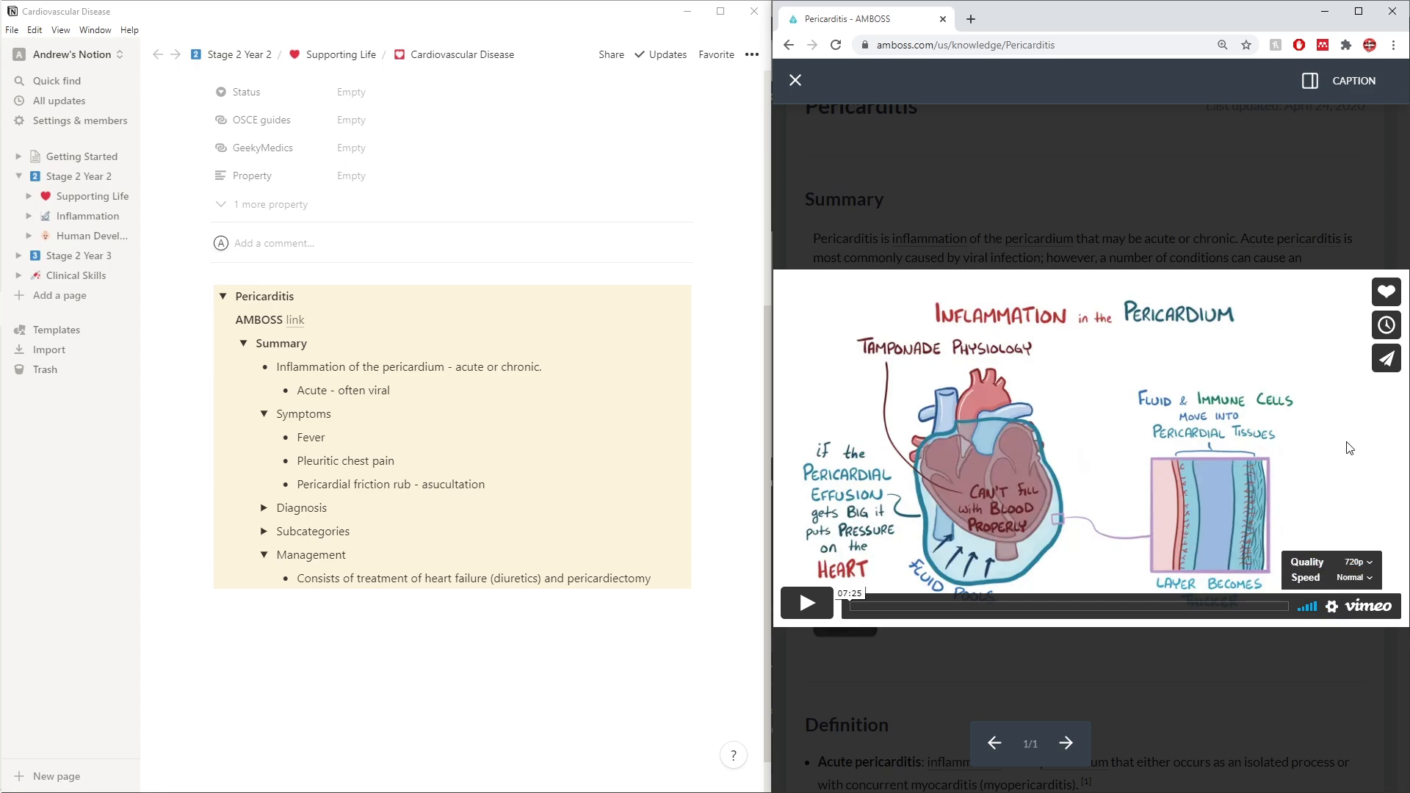
left_click(1387, 359)
left_click(1145, 463)
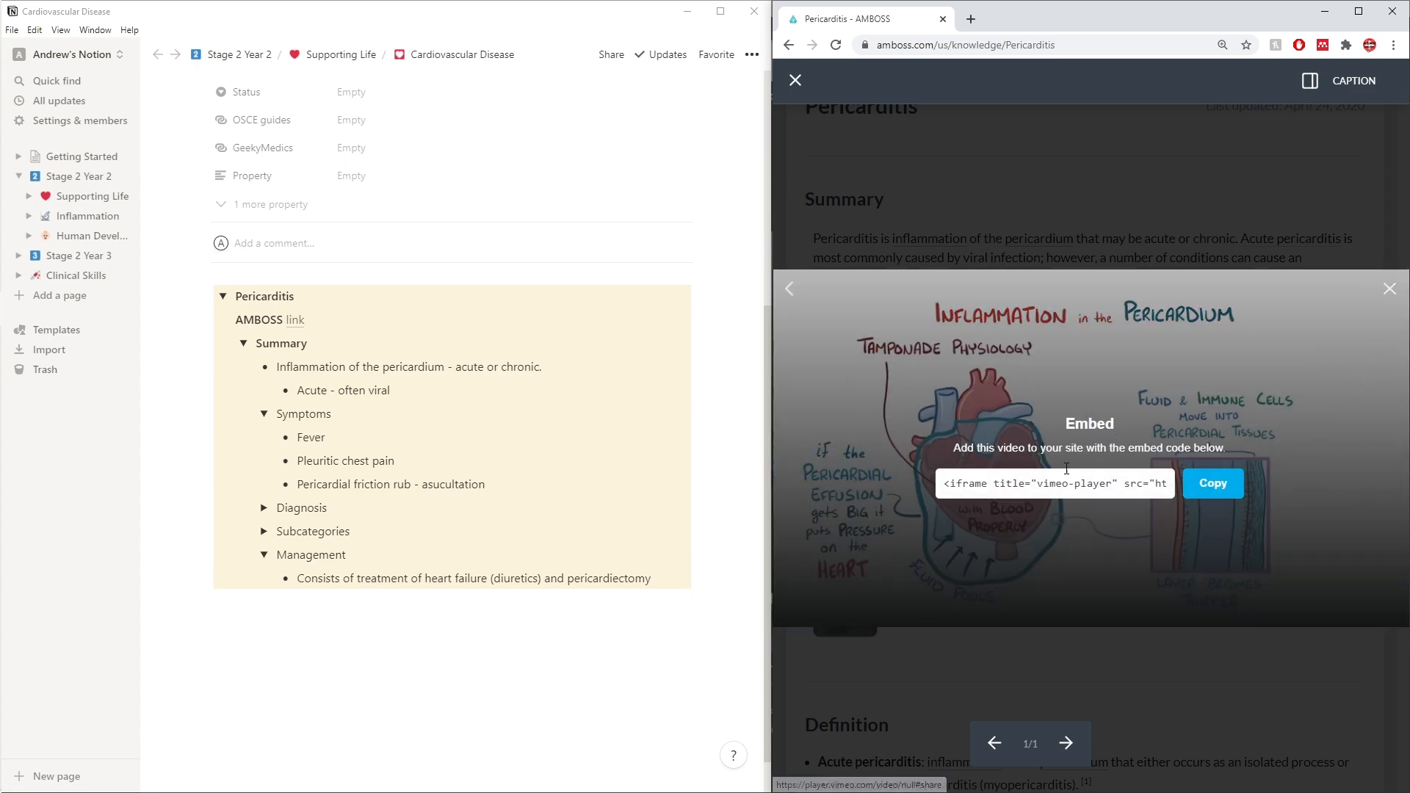
Inspect and copy the video's embed code, and close the embed overlay
left_click_drag(1093, 483, 1168, 477)
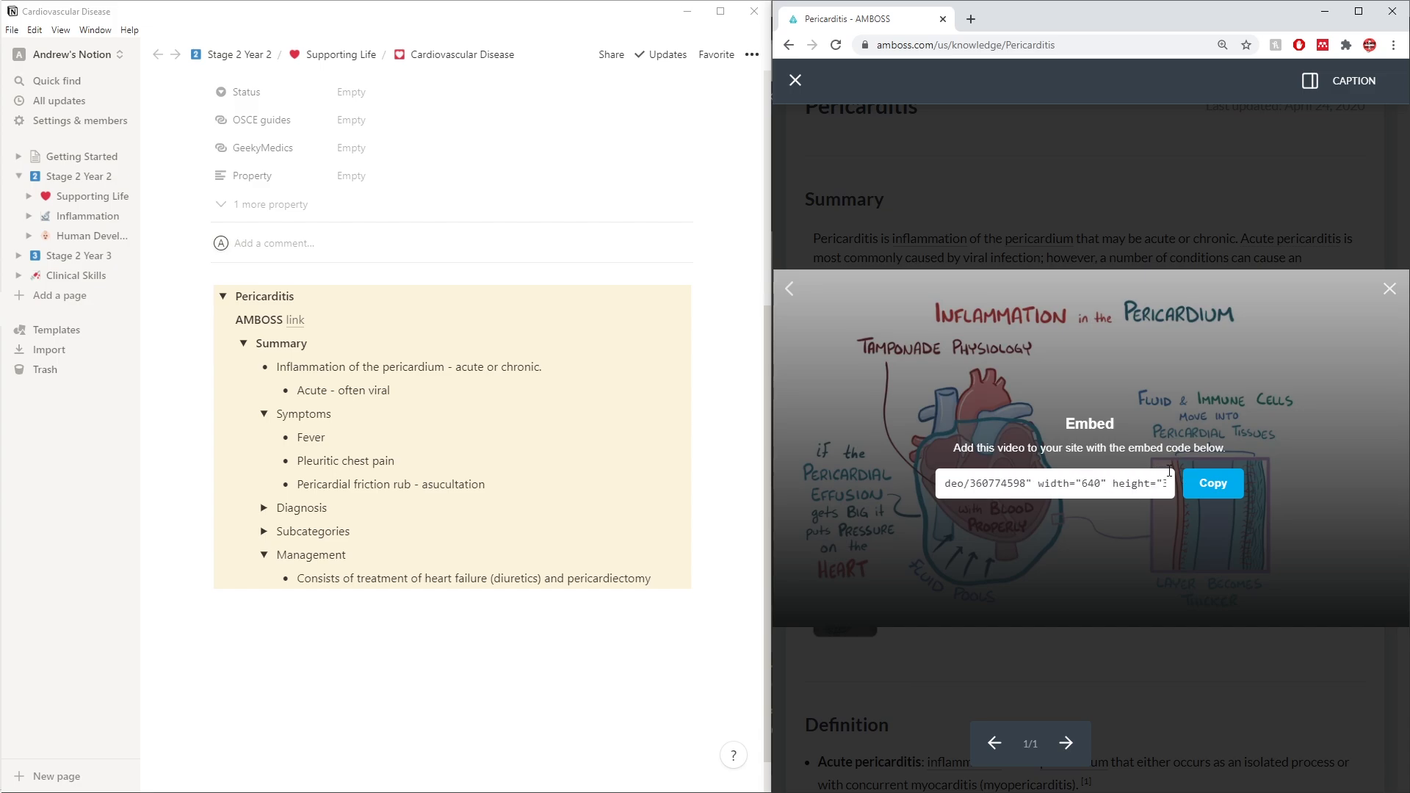
triple_click(1071, 474)
left_click(1070, 470)
left_click_drag(1025, 484, 968, 482)
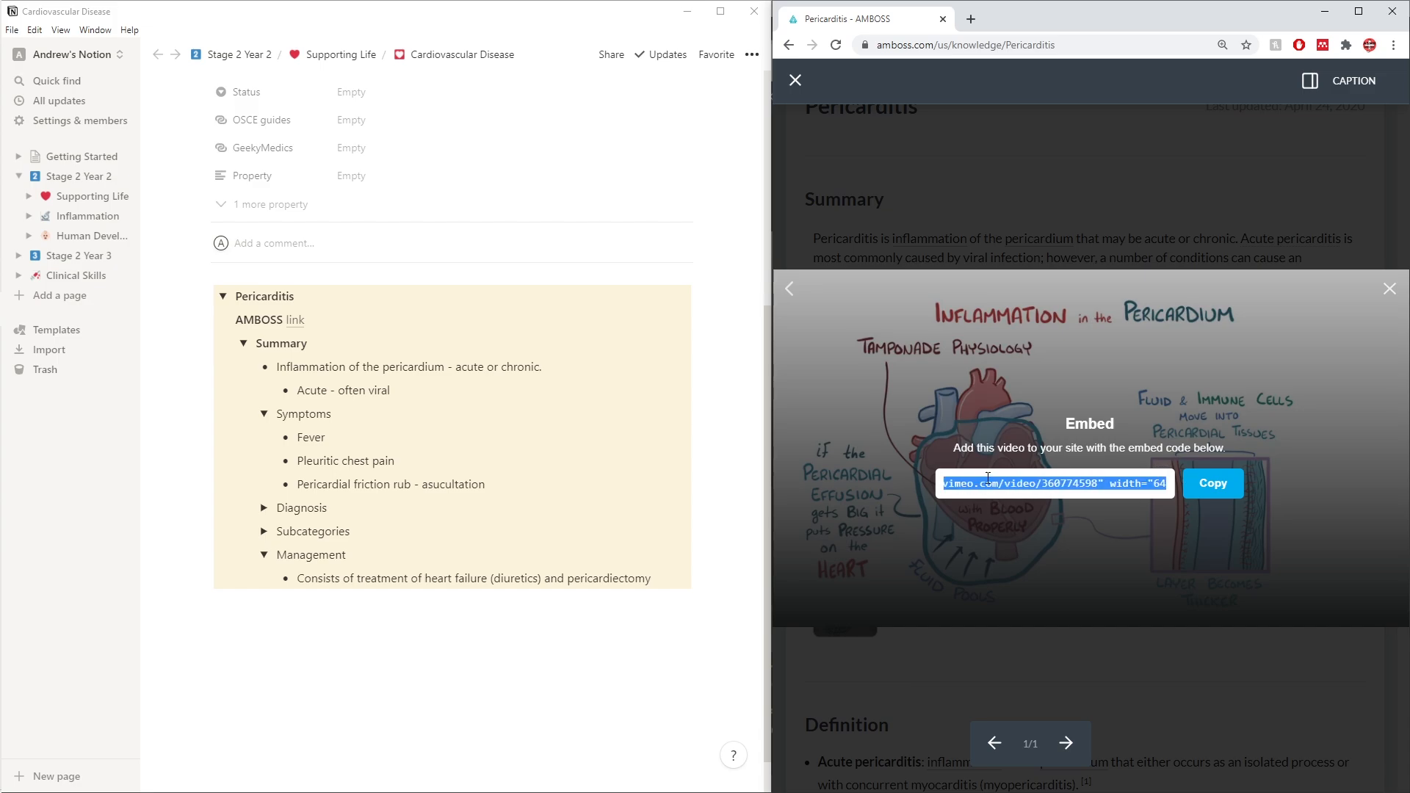
left_click(1060, 488)
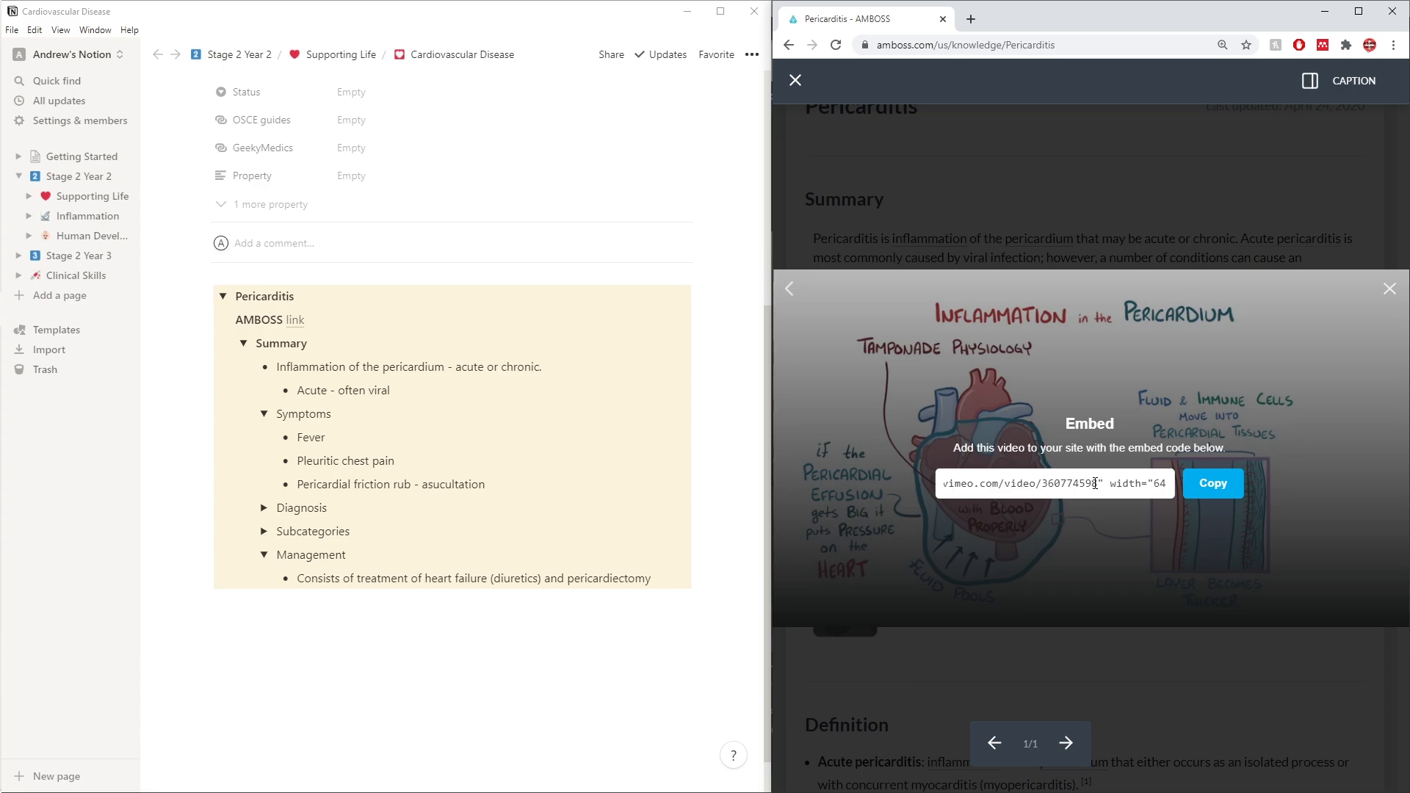
left_click_drag(1094, 483, 1126, 489)
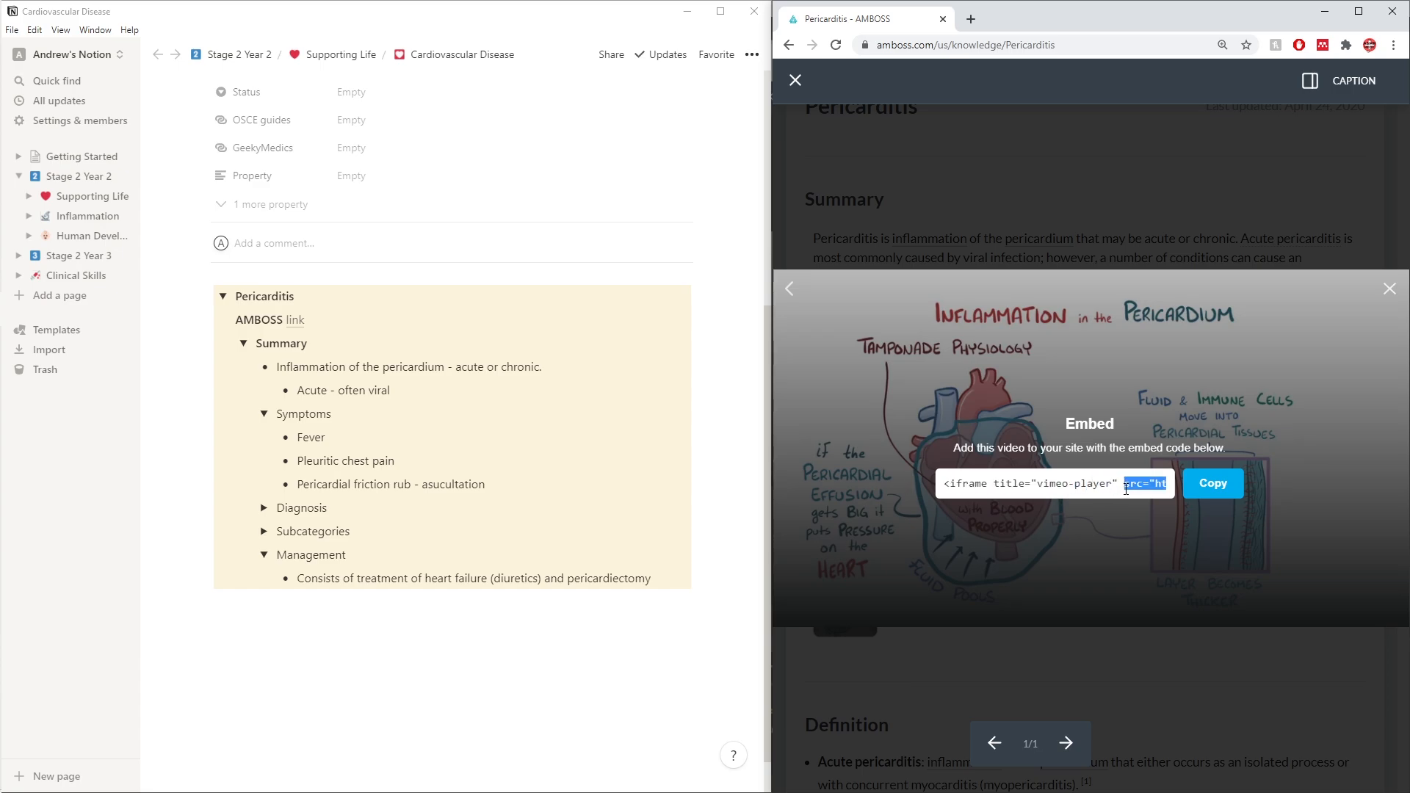
left_click(1154, 487)
left_click(1155, 482)
left_click(1214, 483)
left_click(1389, 288)
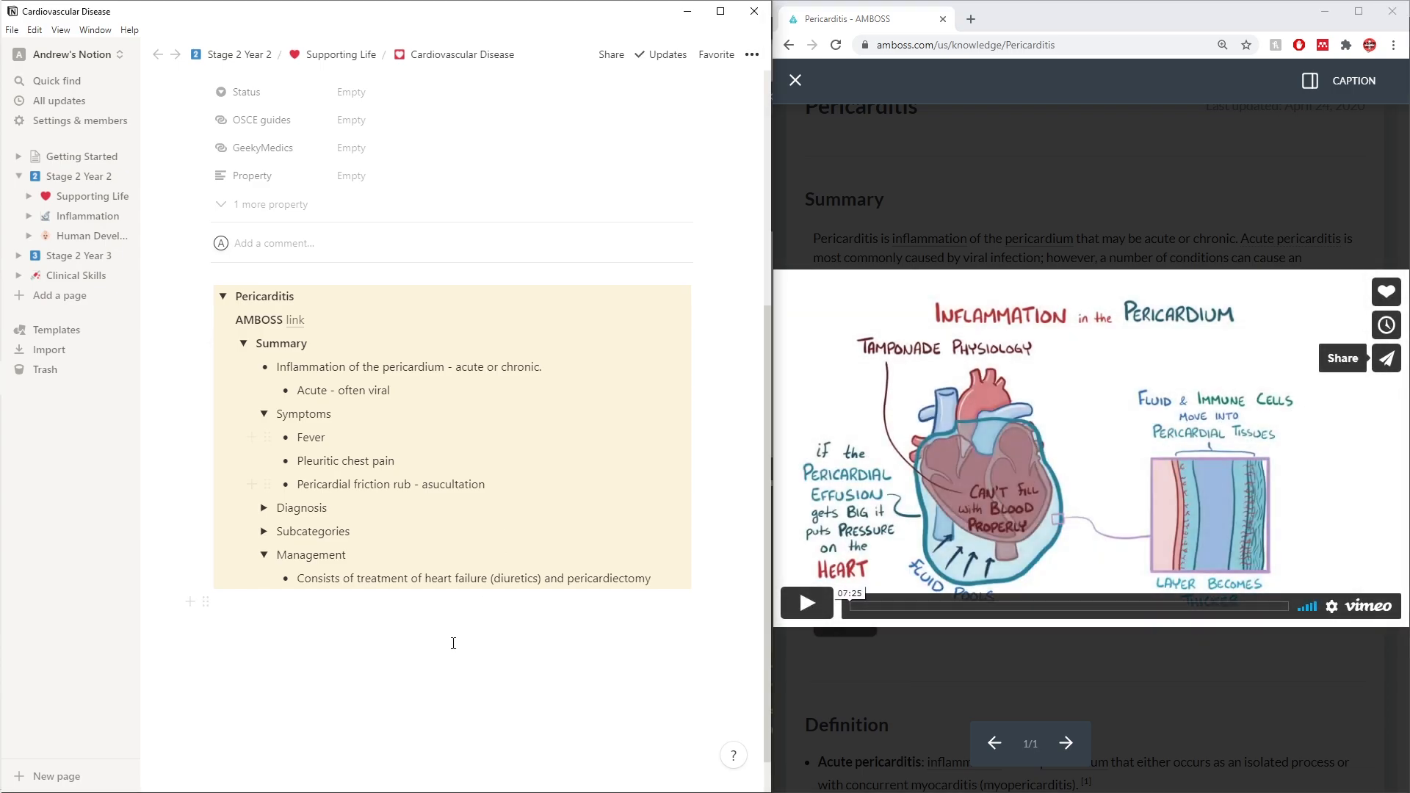
Close the article's video and add an empty line directly below the Management bullet, indented two levels
left_click(451, 642)
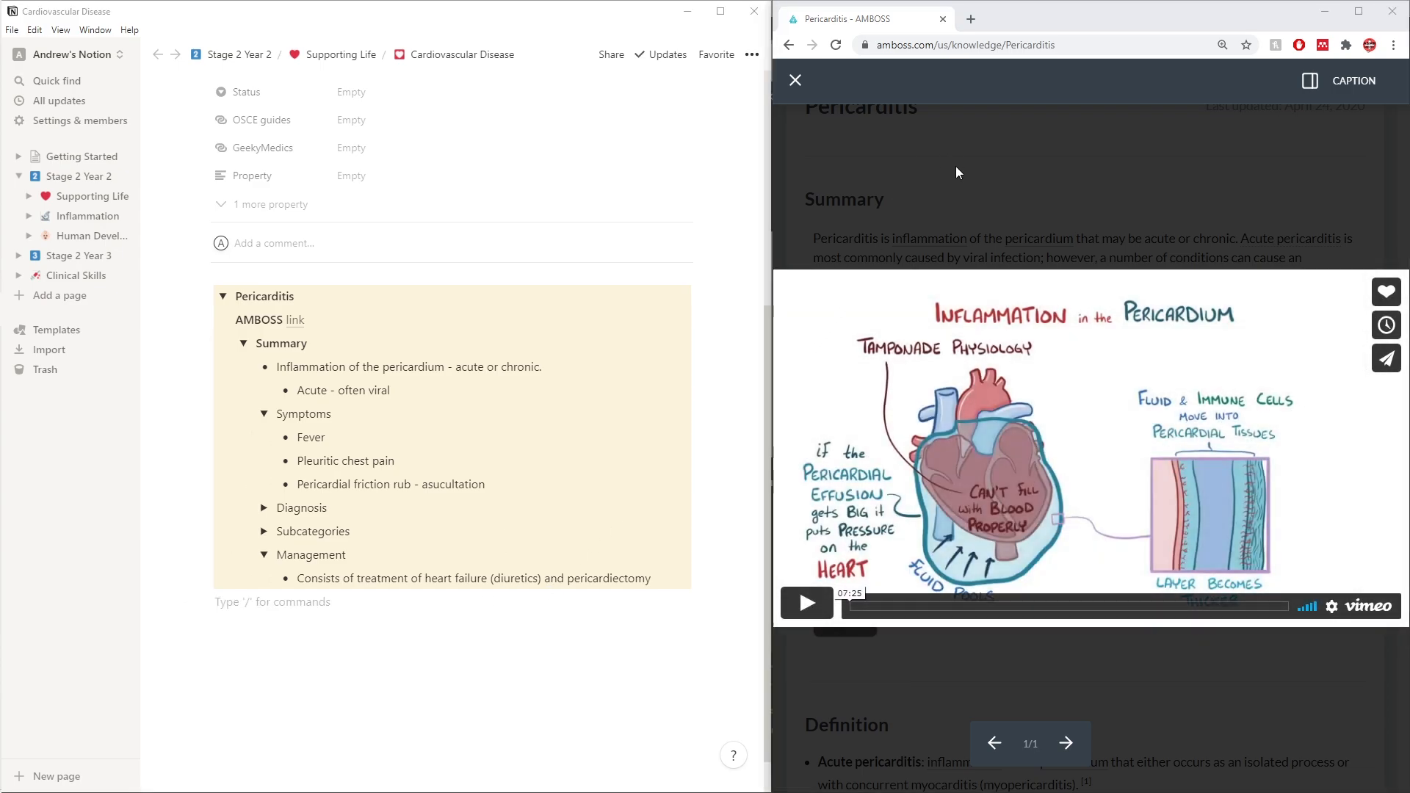
left_click(955, 166)
left_click(797, 81)
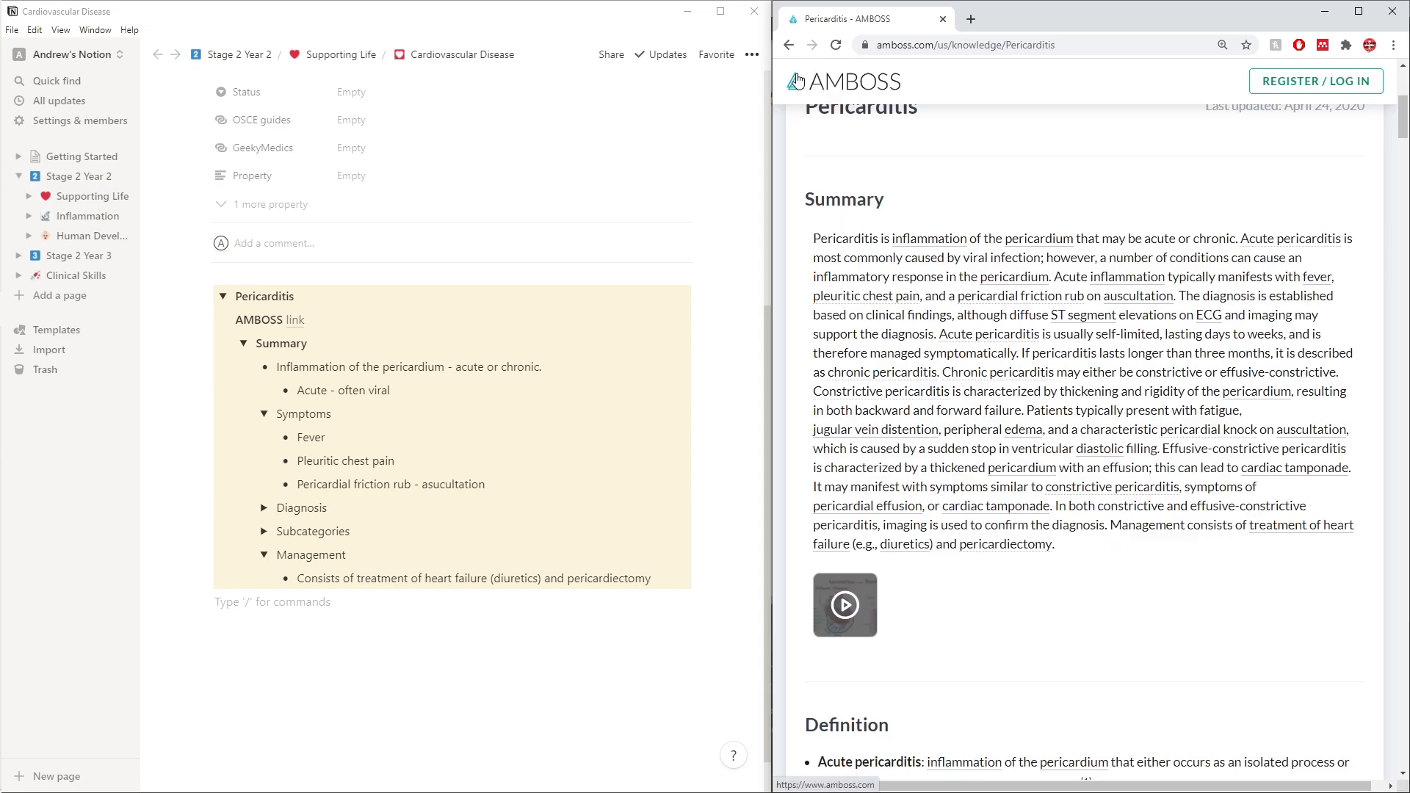
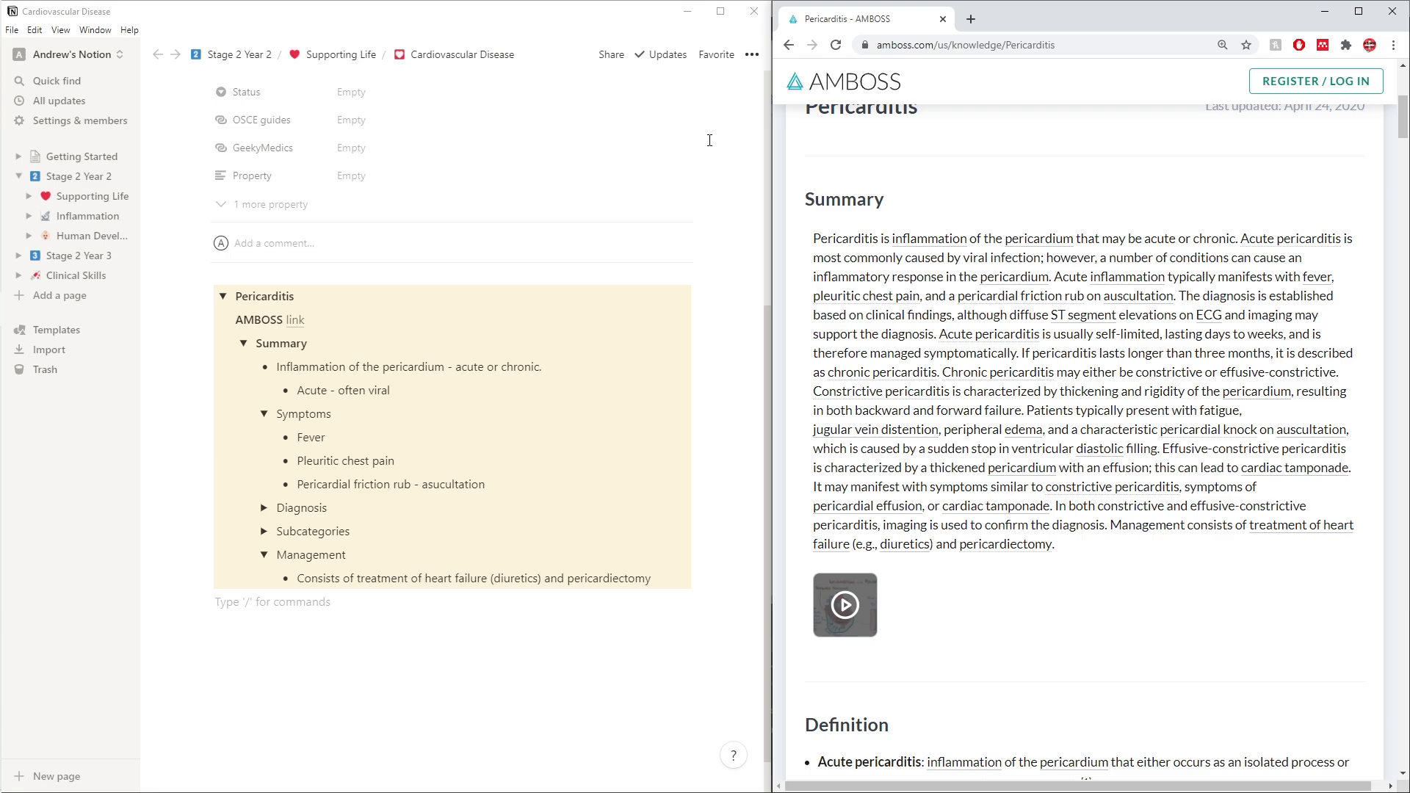
left_click(345, 600)
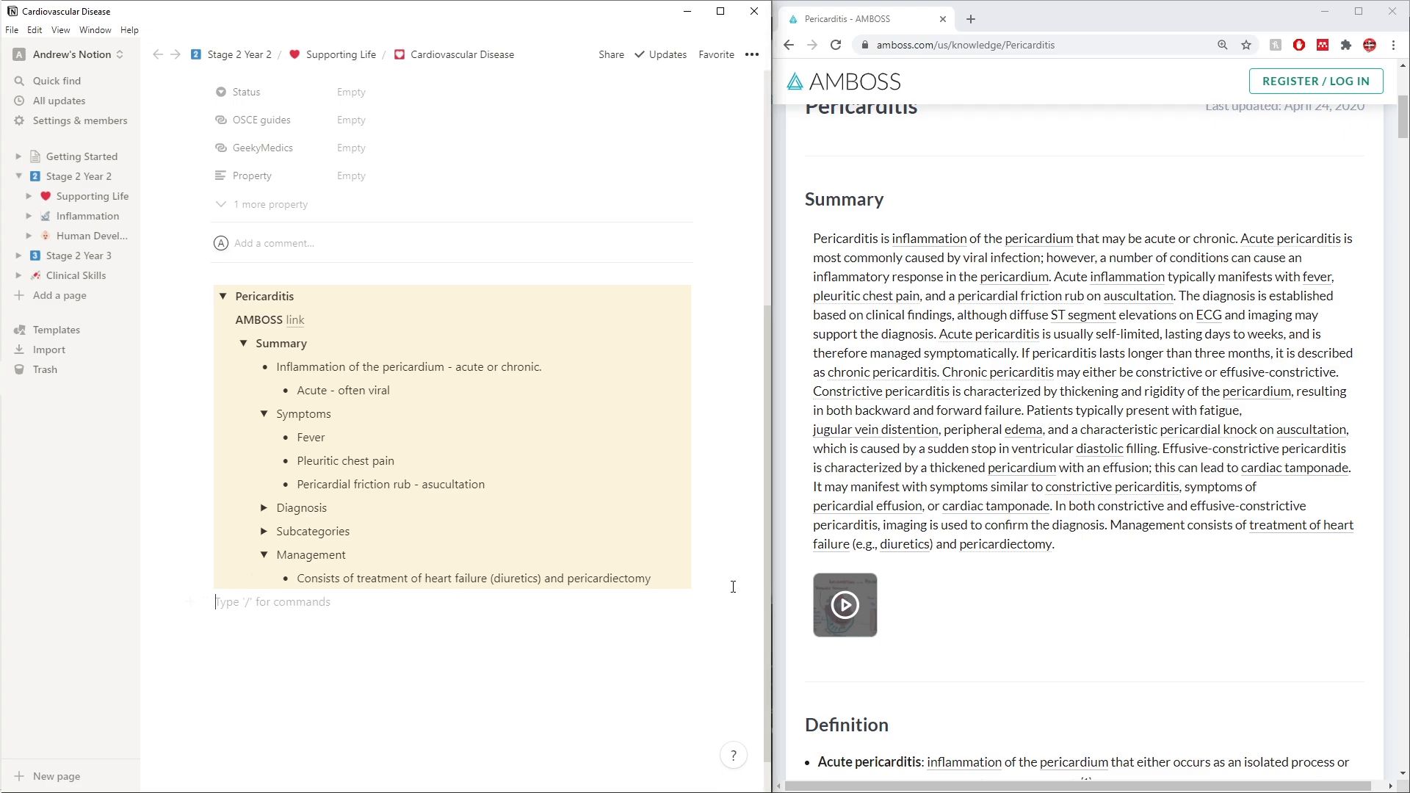
key("Tab")
key("Tab")
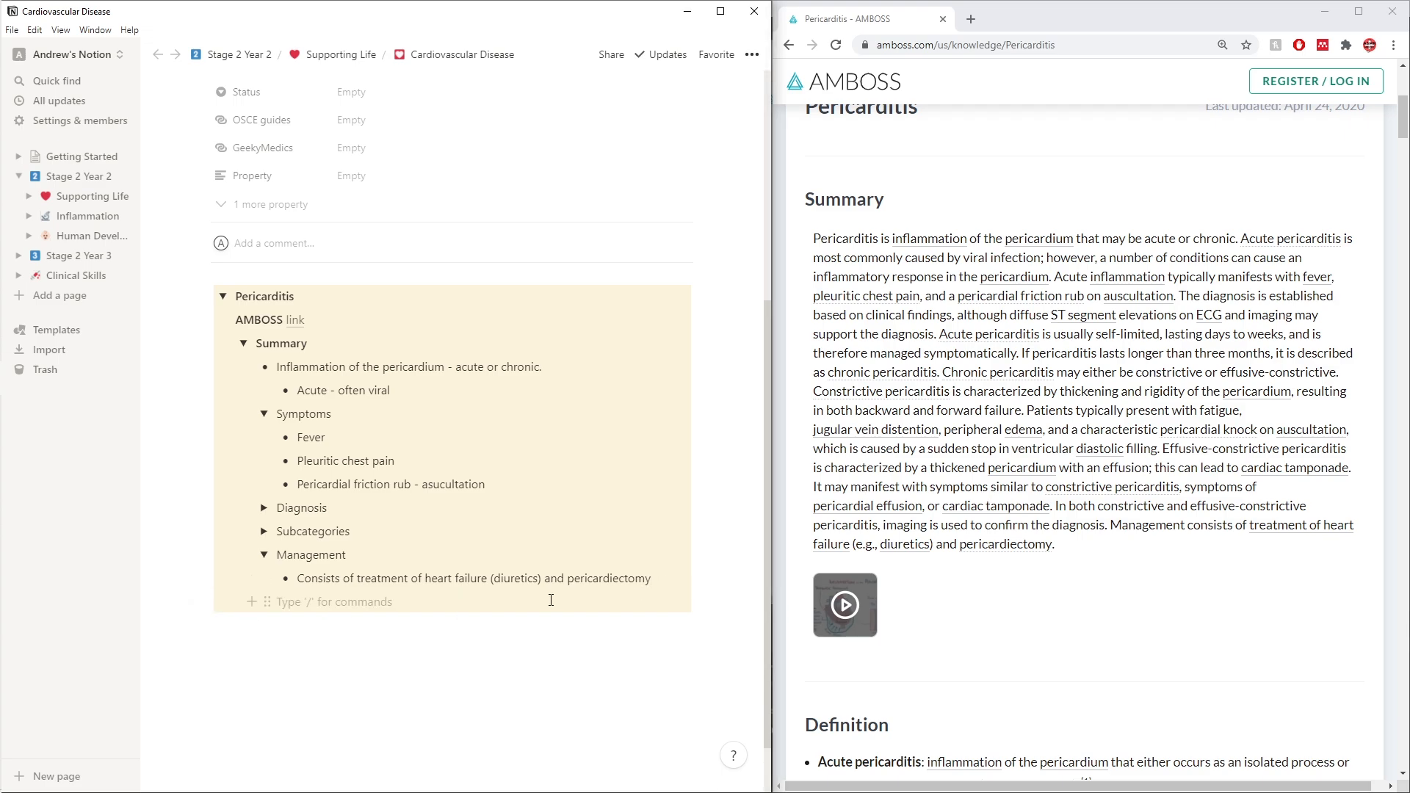
type("<iframe title=\"vimeo-player\" src=\"https://player.vimeo.com/video/360774598\" width=\"640\" height=\"360\" frameborder=\"0\" allowfullscreen></iframe>")
left_click_drag(654, 626, 680, 602)
key("BackSpace")
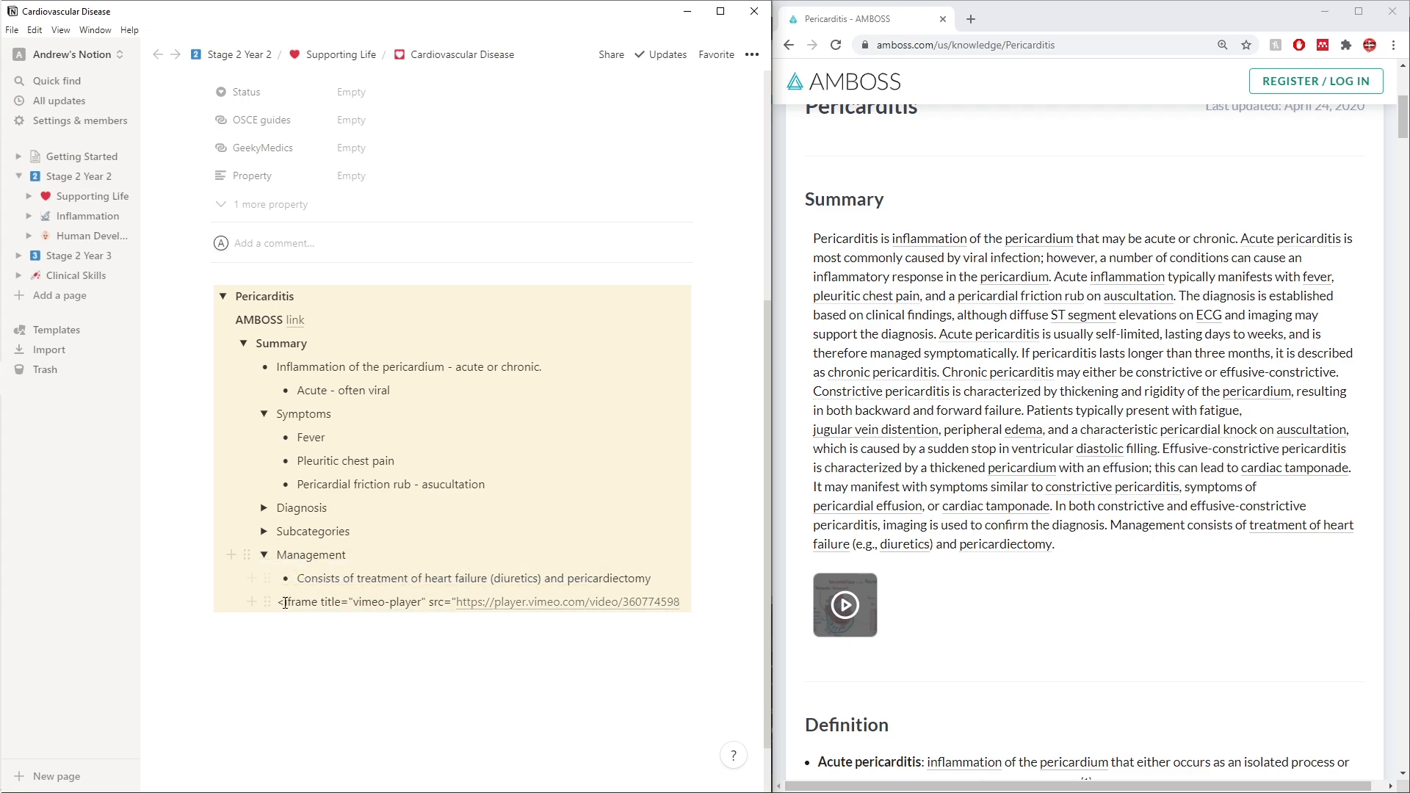
left_click_drag(283, 604, 455, 604)
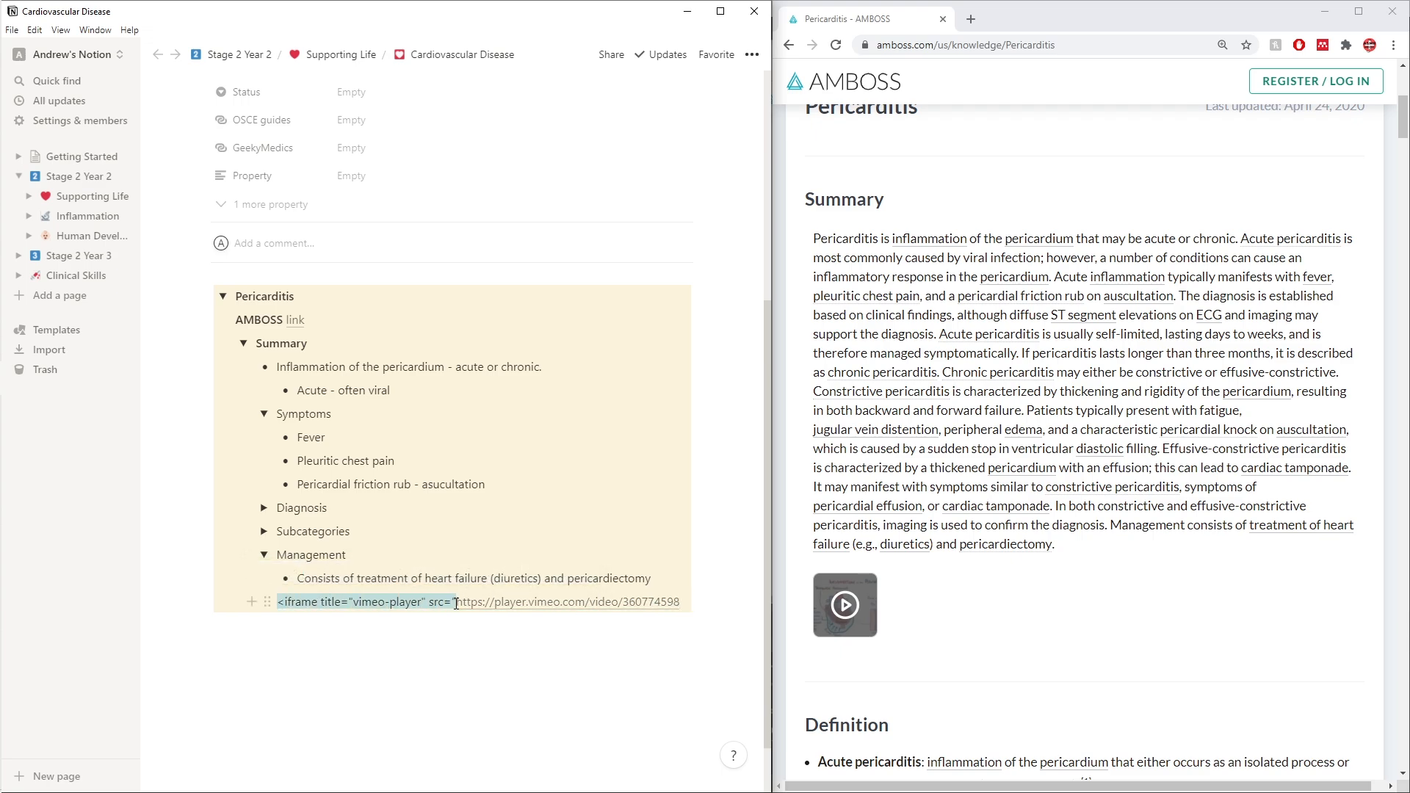
key("BackSpace")
Open the Vimeo address from the notes, sample several points of the video, pause it and close its browser tab
right_click(381, 603)
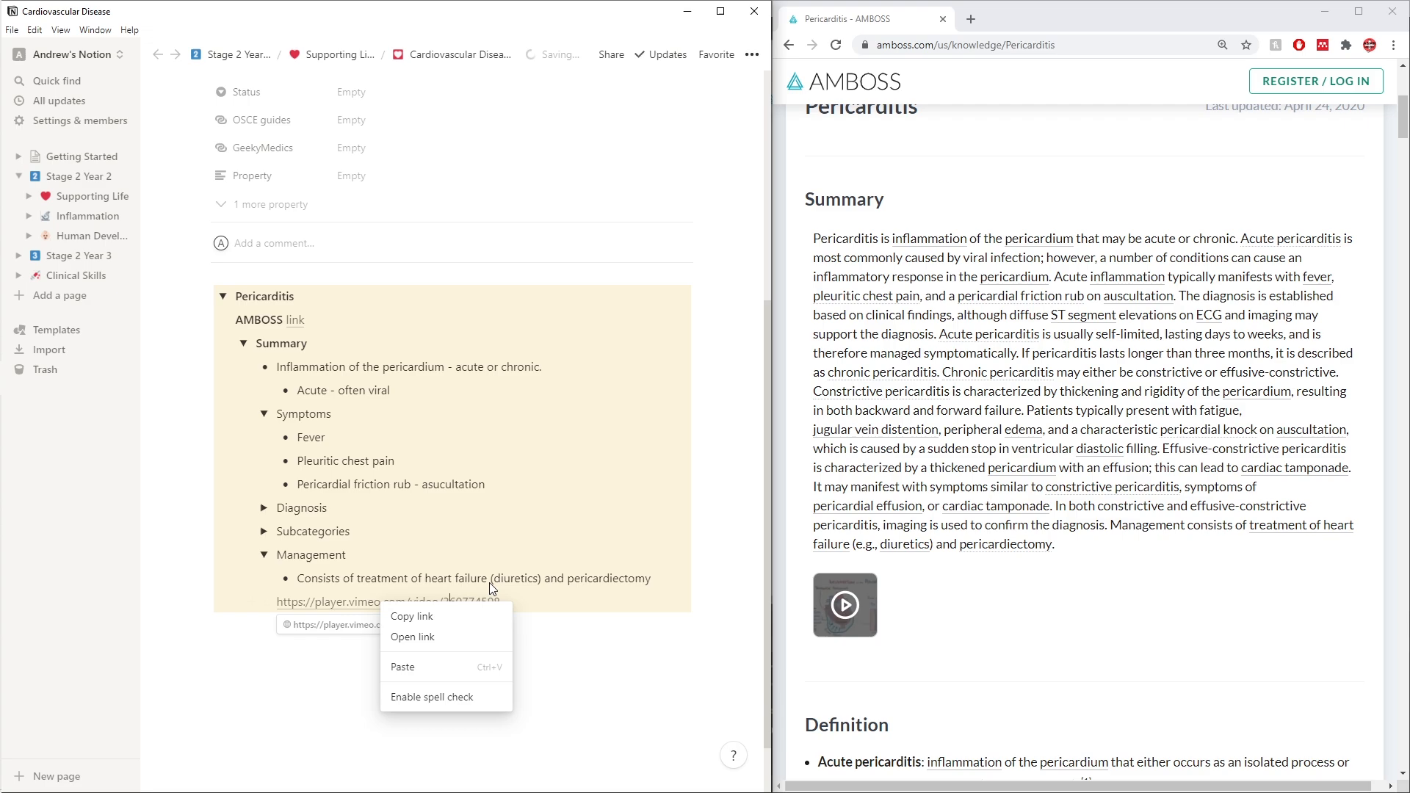
left_click(567, 614)
left_click_drag(507, 603, 286, 599)
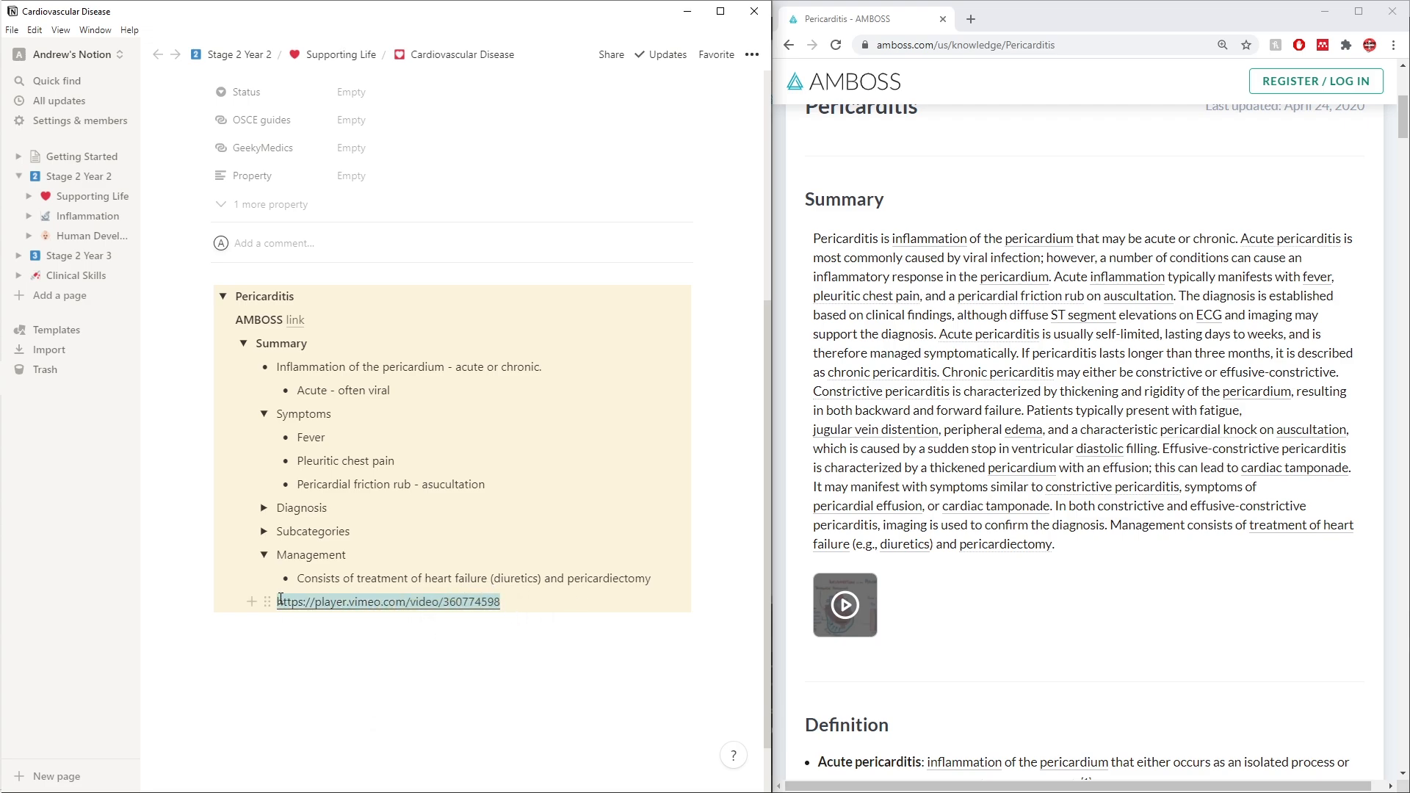
left_click(282, 601)
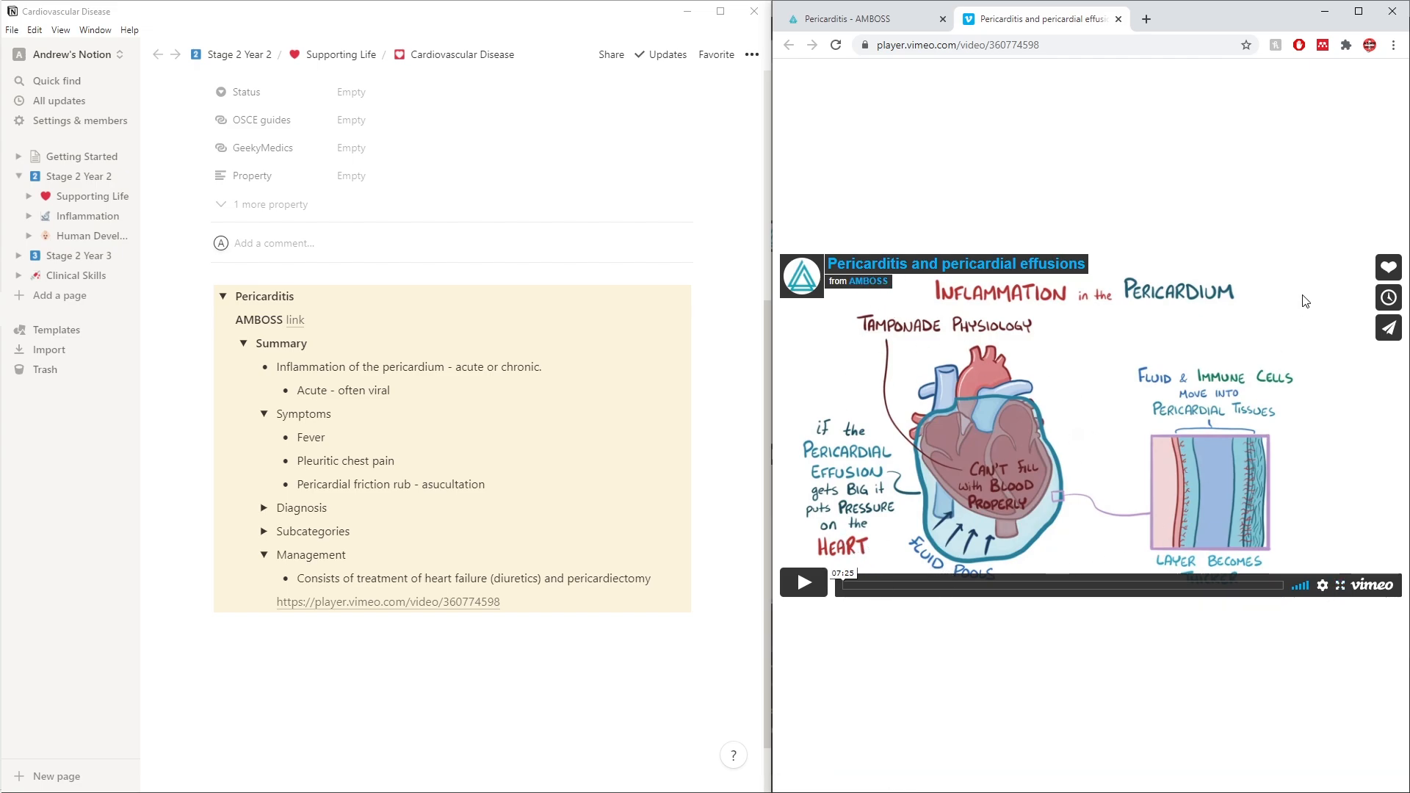
left_click(1168, 586)
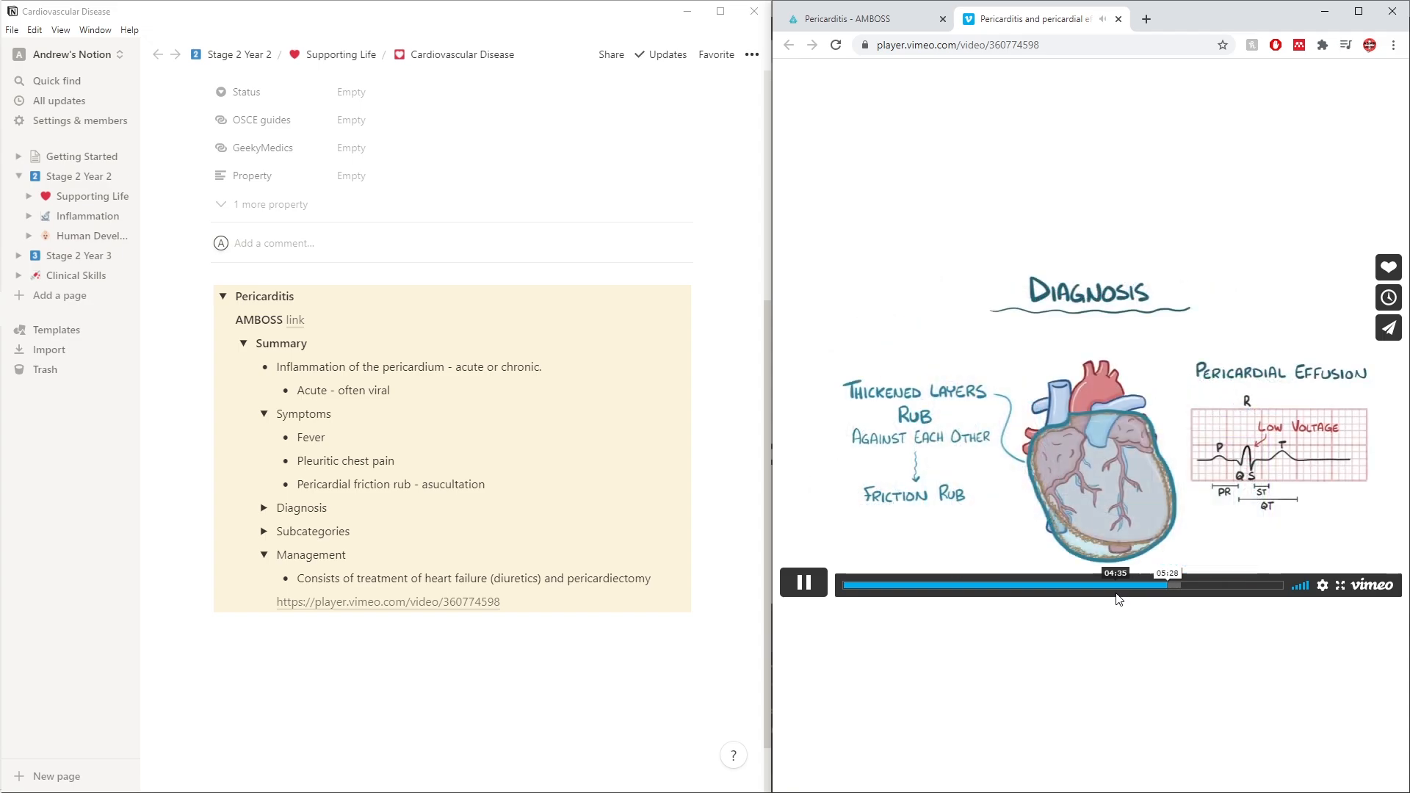
left_click(1105, 587)
left_click(1023, 587)
left_click(957, 587)
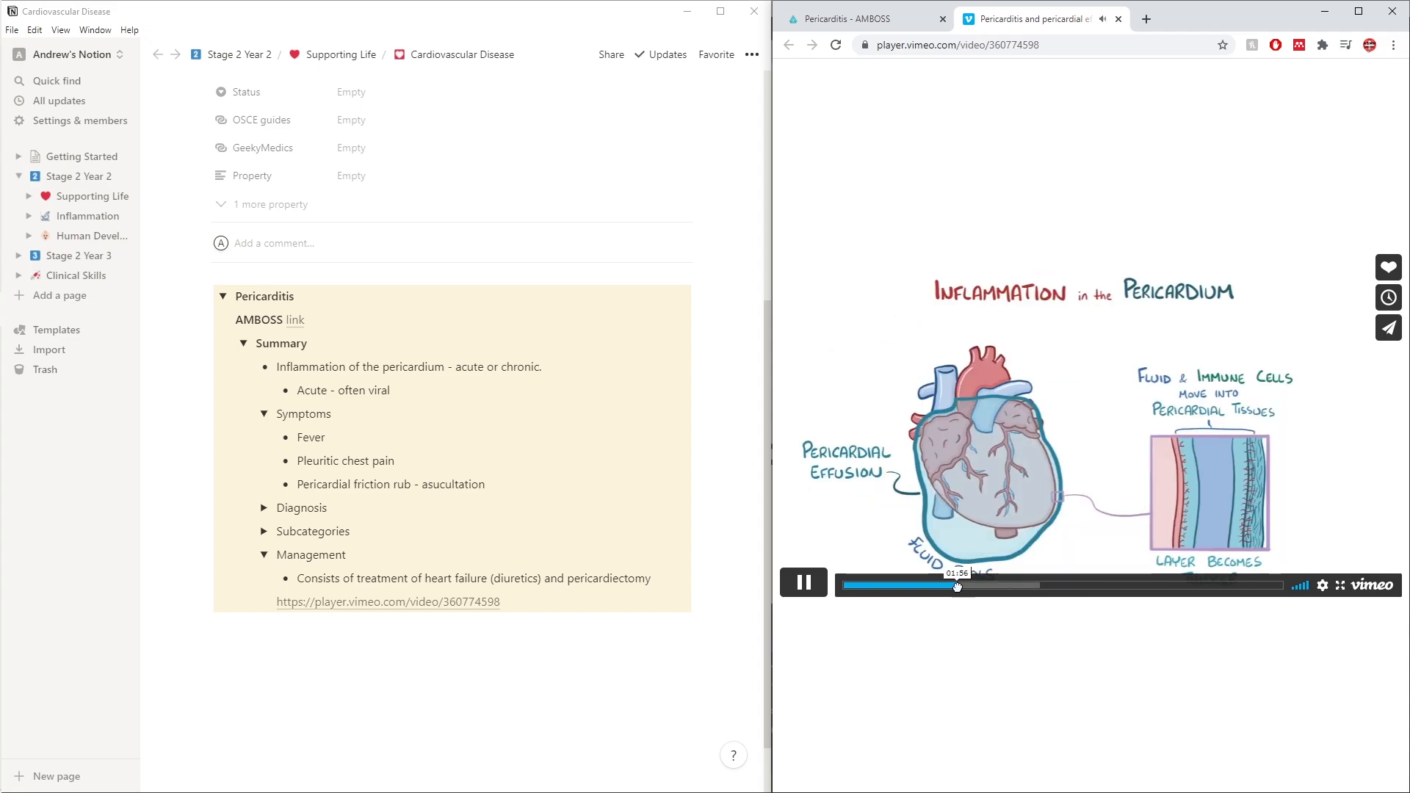
left_click(803, 583)
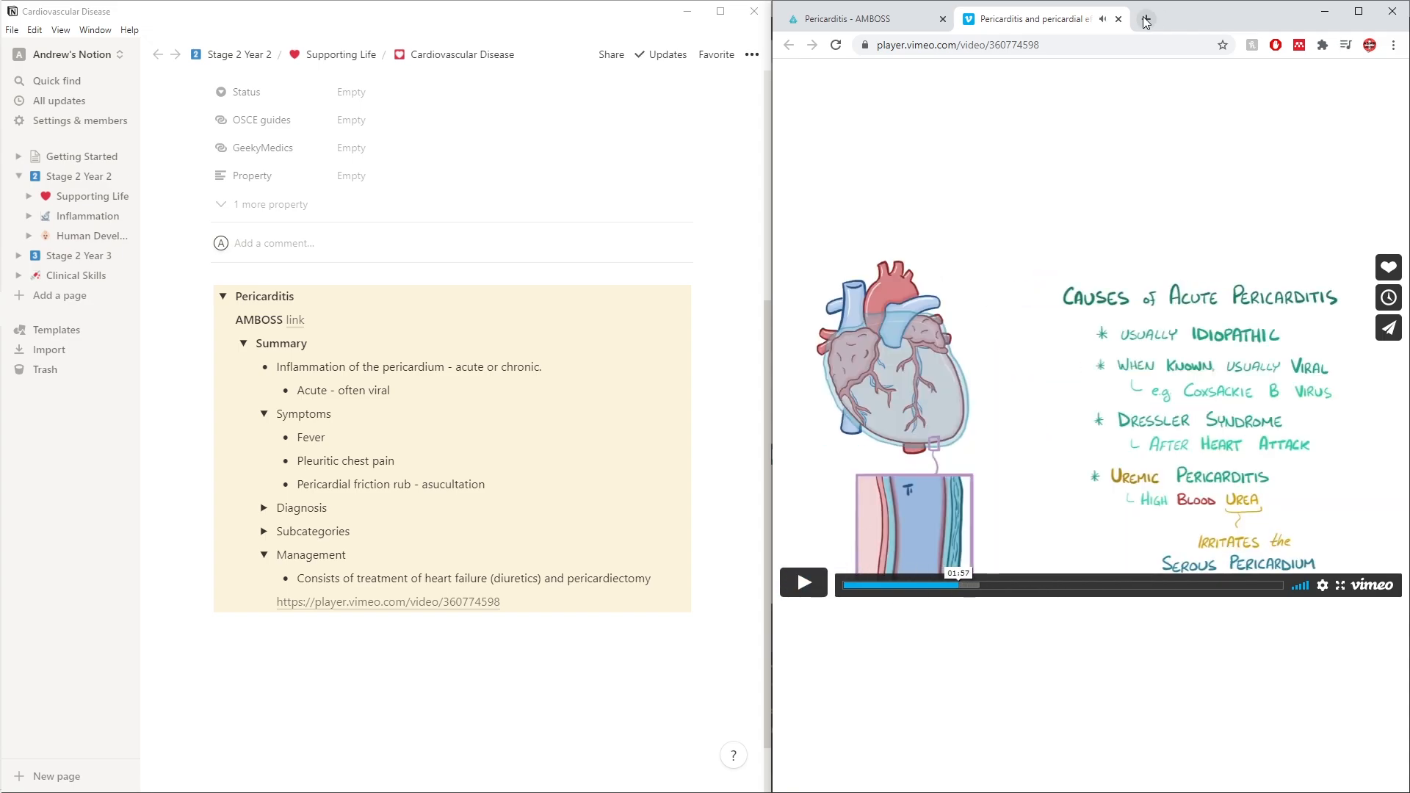
left_click(1119, 19)
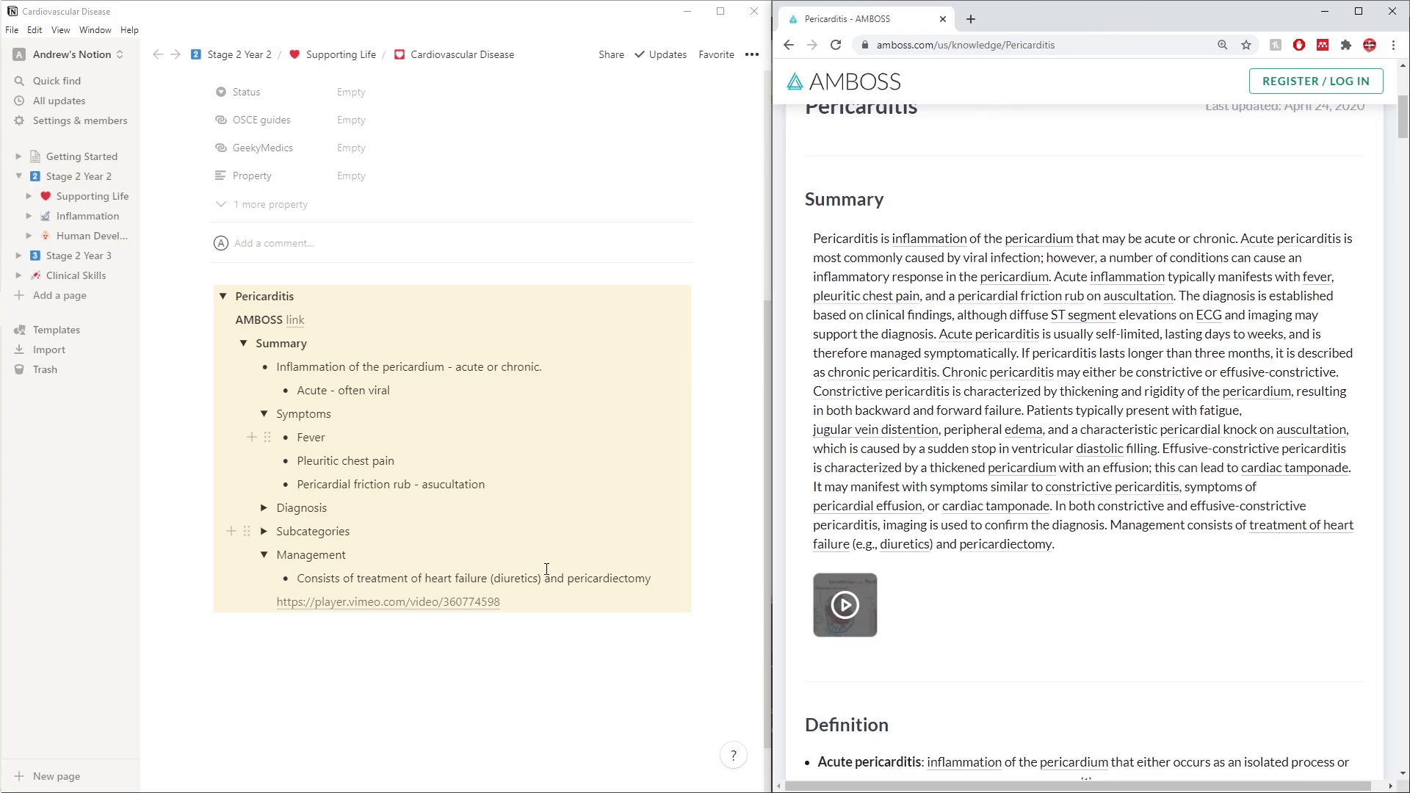
Copy the Vimeo address and add the line "Osmosis link" directly below the AMBOSS link
left_click_drag(517, 604, 275, 602)
key("ctrl+c")
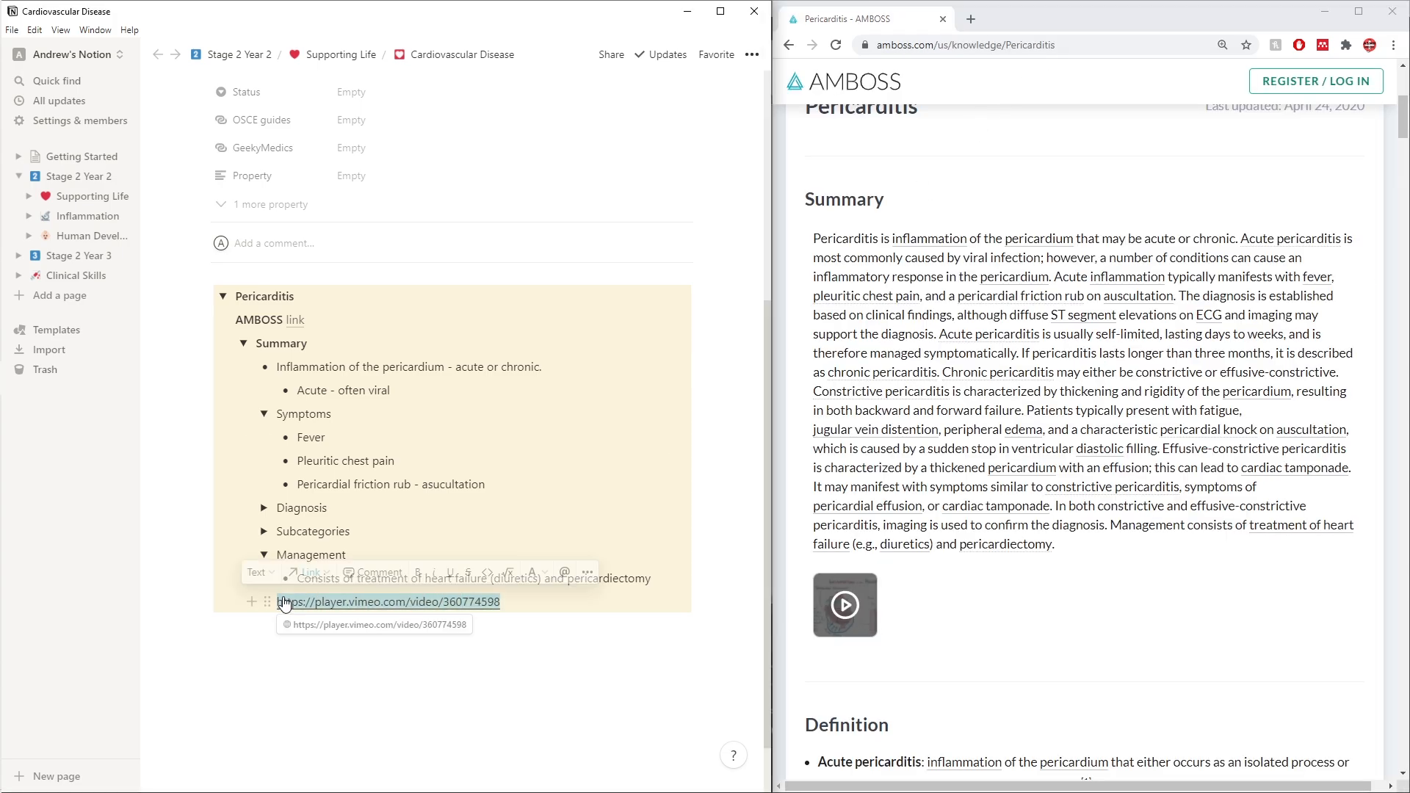
left_click(305, 322)
key("Return")
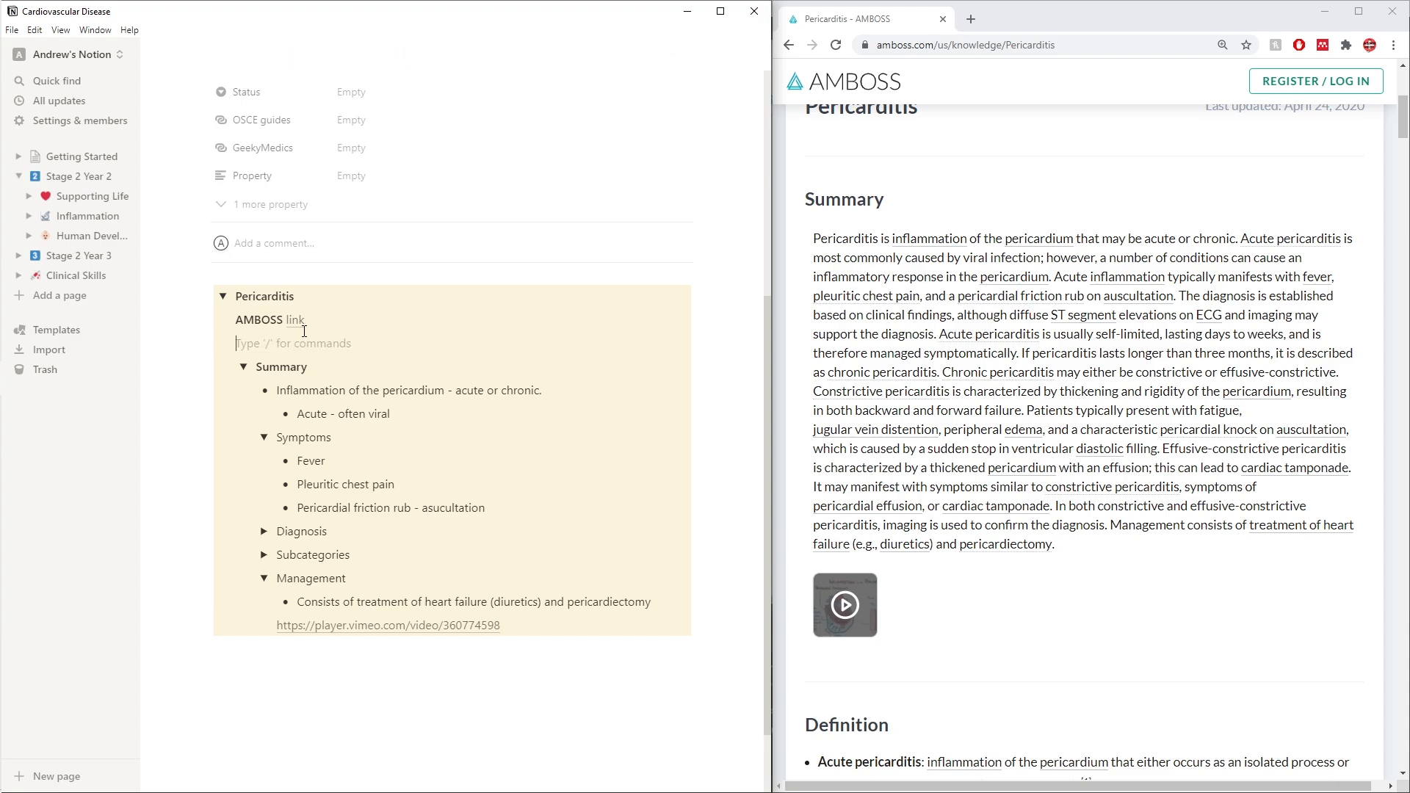
type("Osmosis link")
double_click(293, 343)
key("ctrl+v")
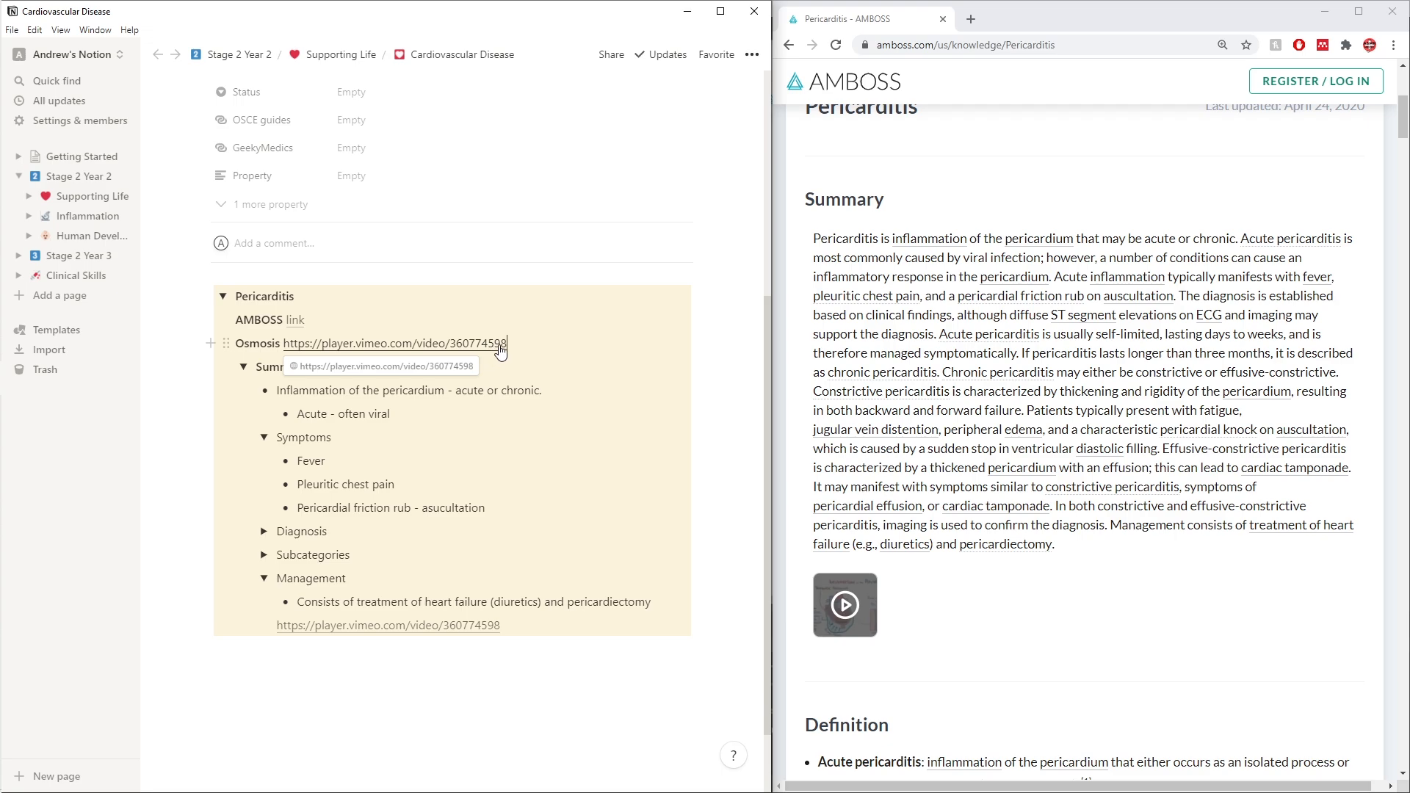
key("ctrl+z")
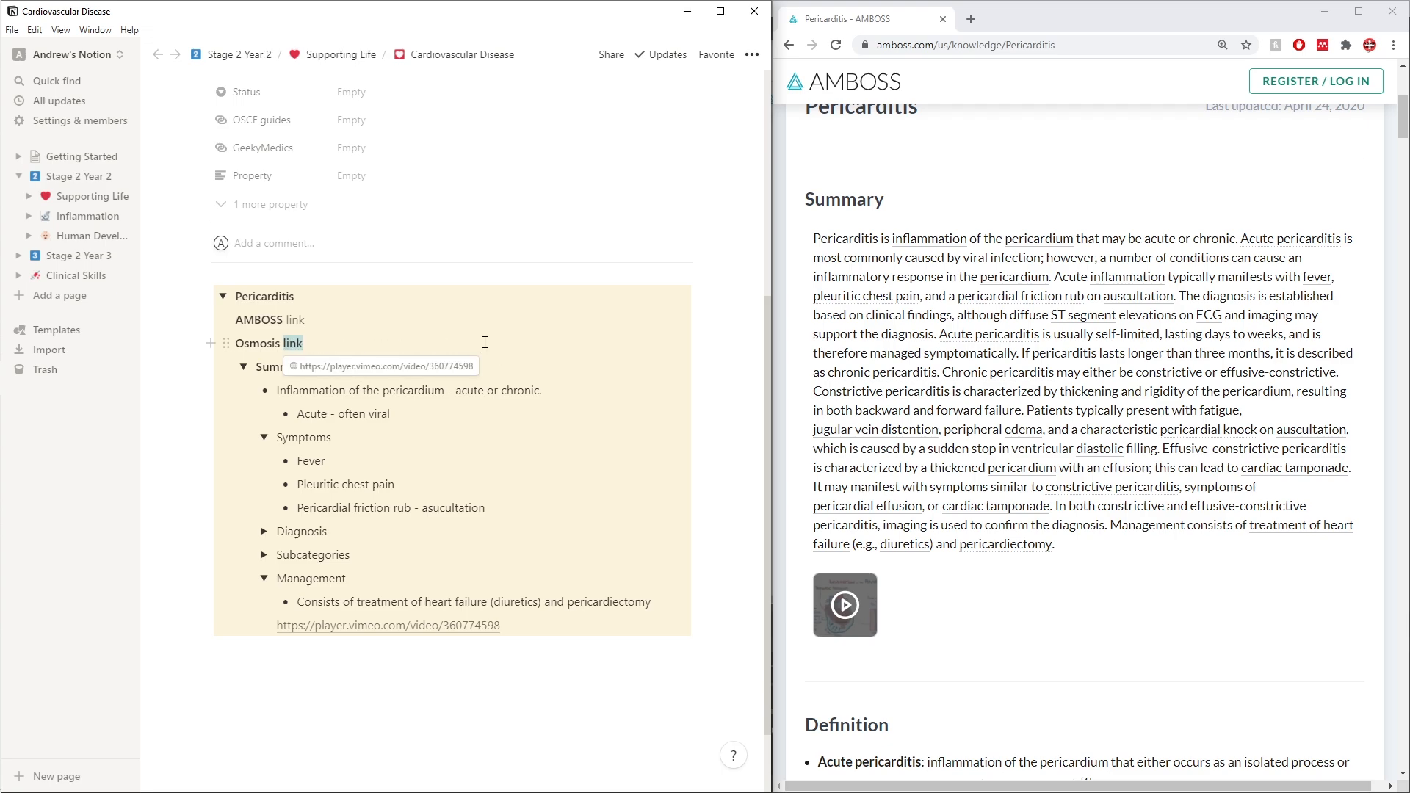
Link the word "link" in the Osmosis line to the copied Vimeo address, test it and close the opened browser tab
double_click(297, 343)
left_click(327, 317)
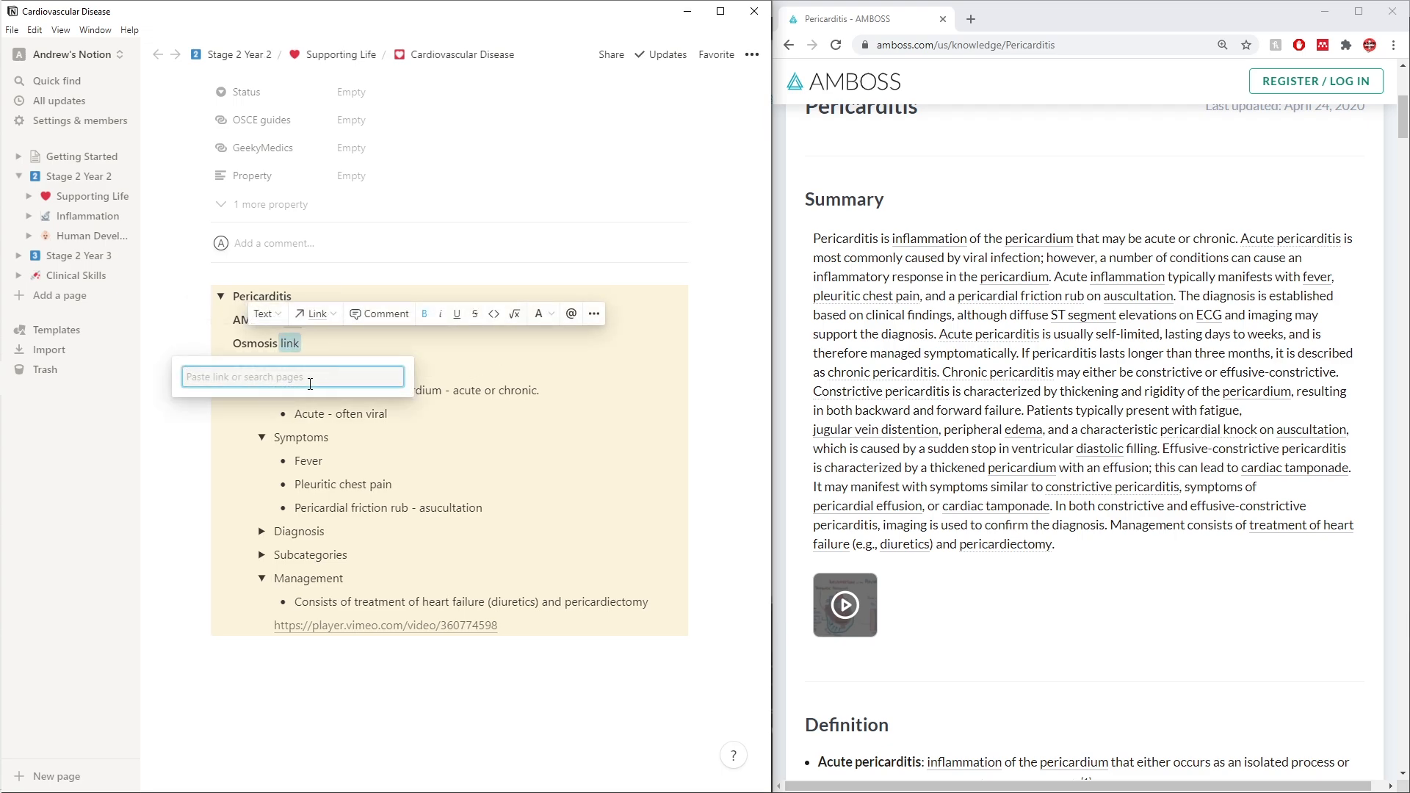
key("ctrl+v")
left_click(370, 403)
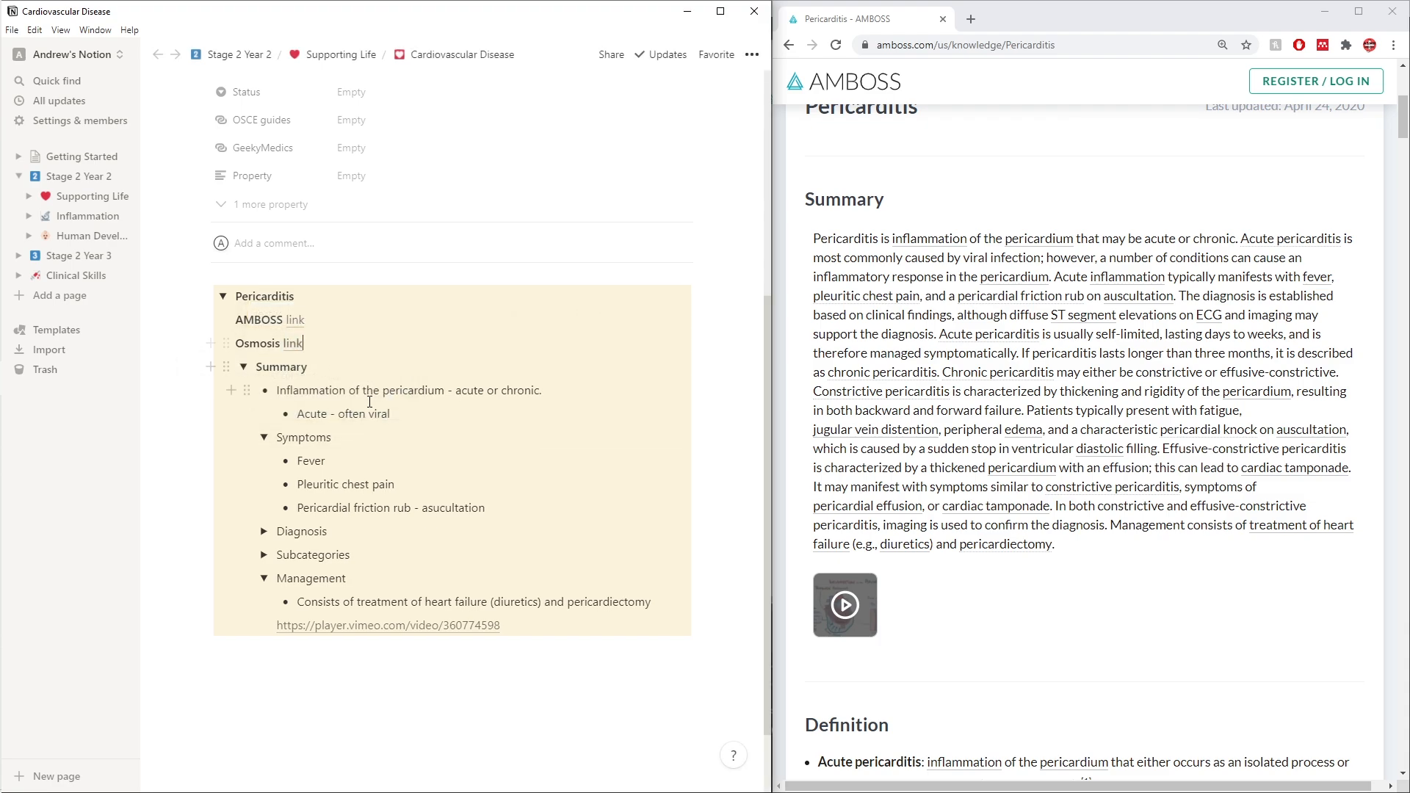
left_click(293, 343)
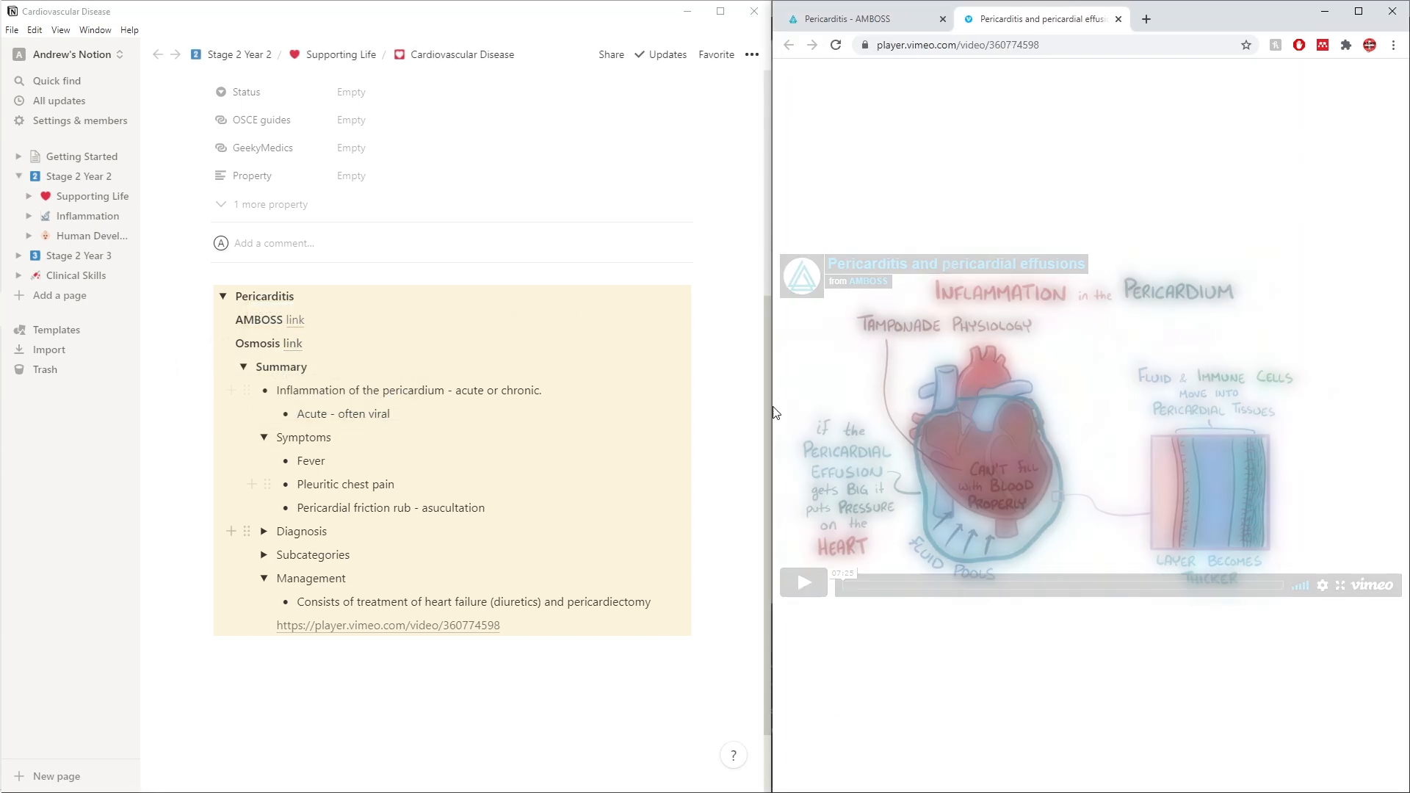
left_click(1113, 18)
Collapse the Management, Symptoms and Summary toggles under Pericarditis
left_click(582, 621)
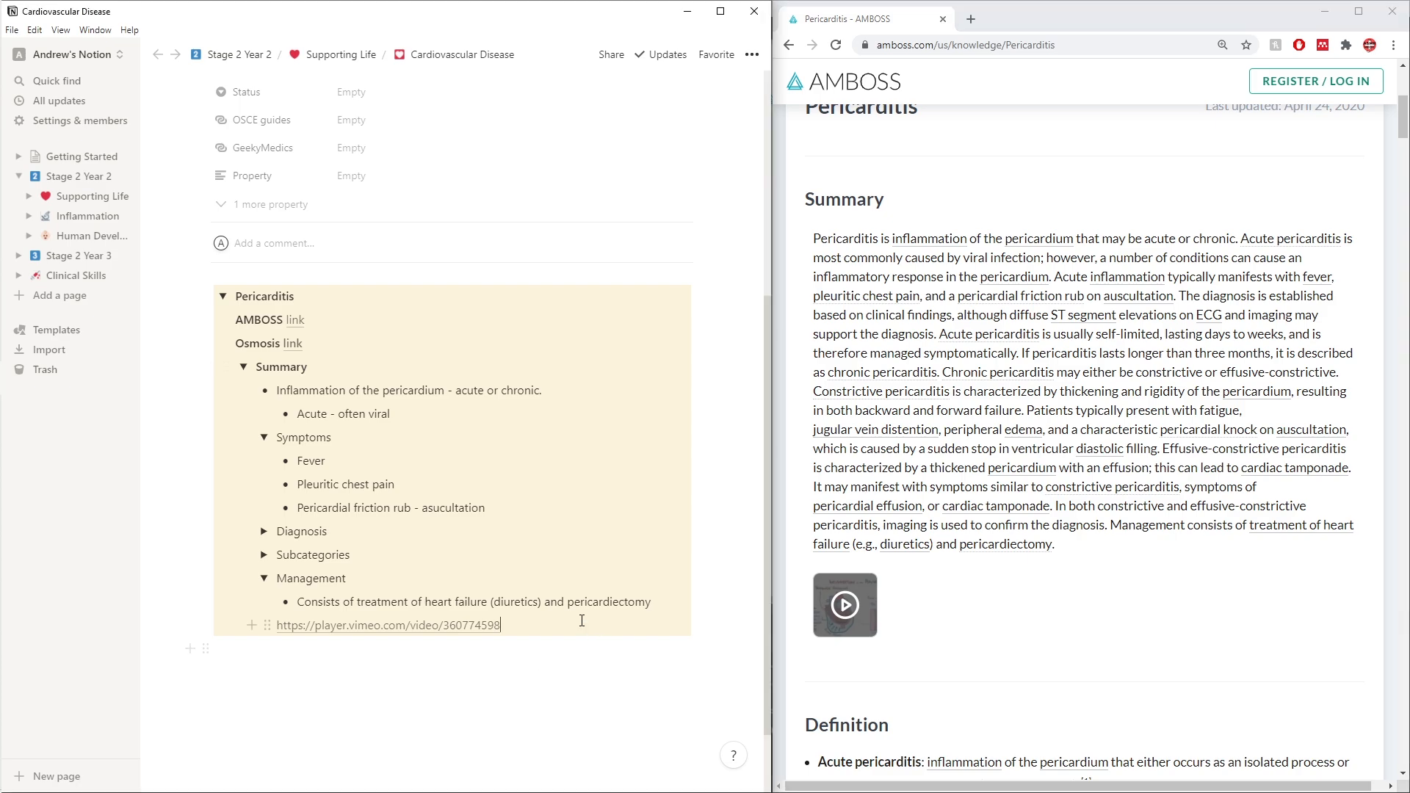
left_click(264, 578)
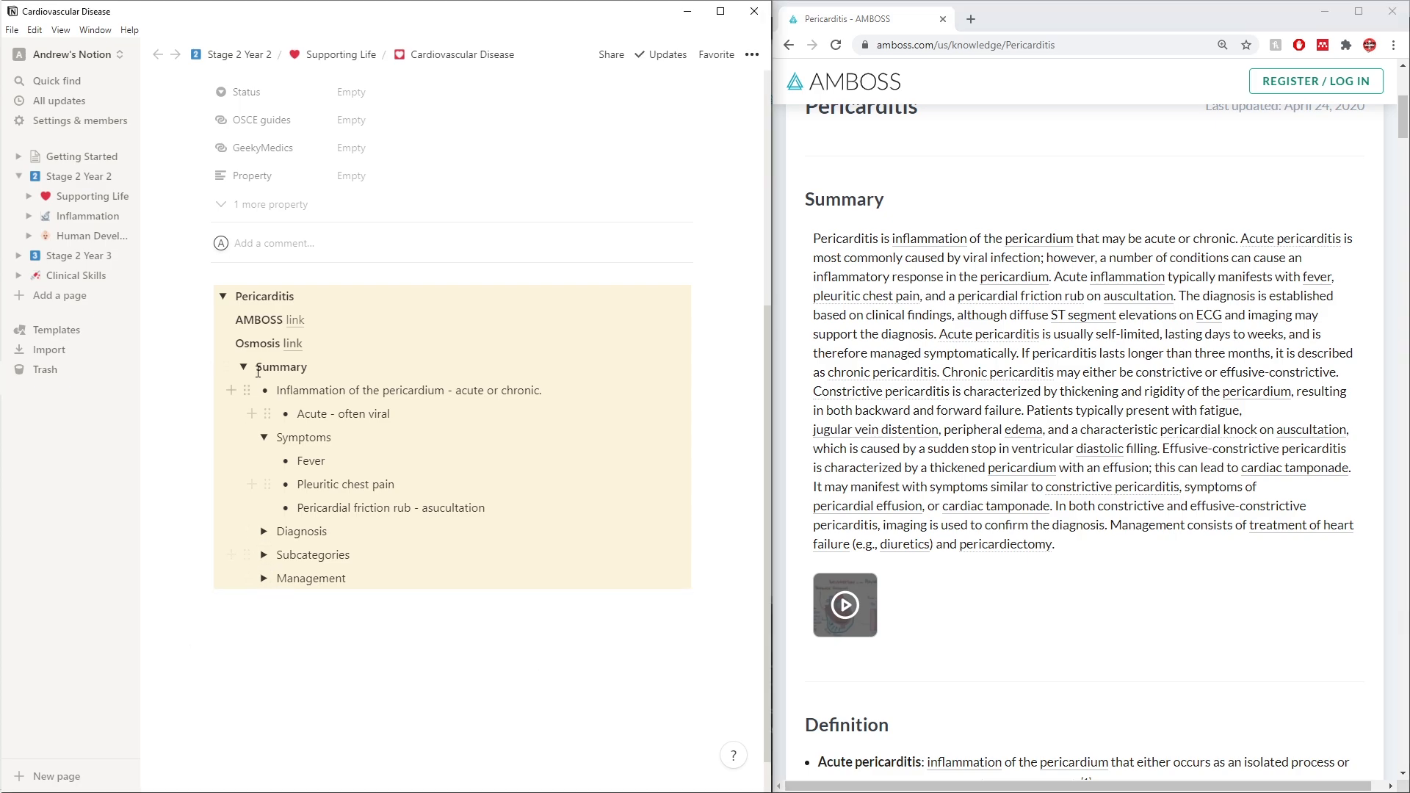
left_click(264, 437)
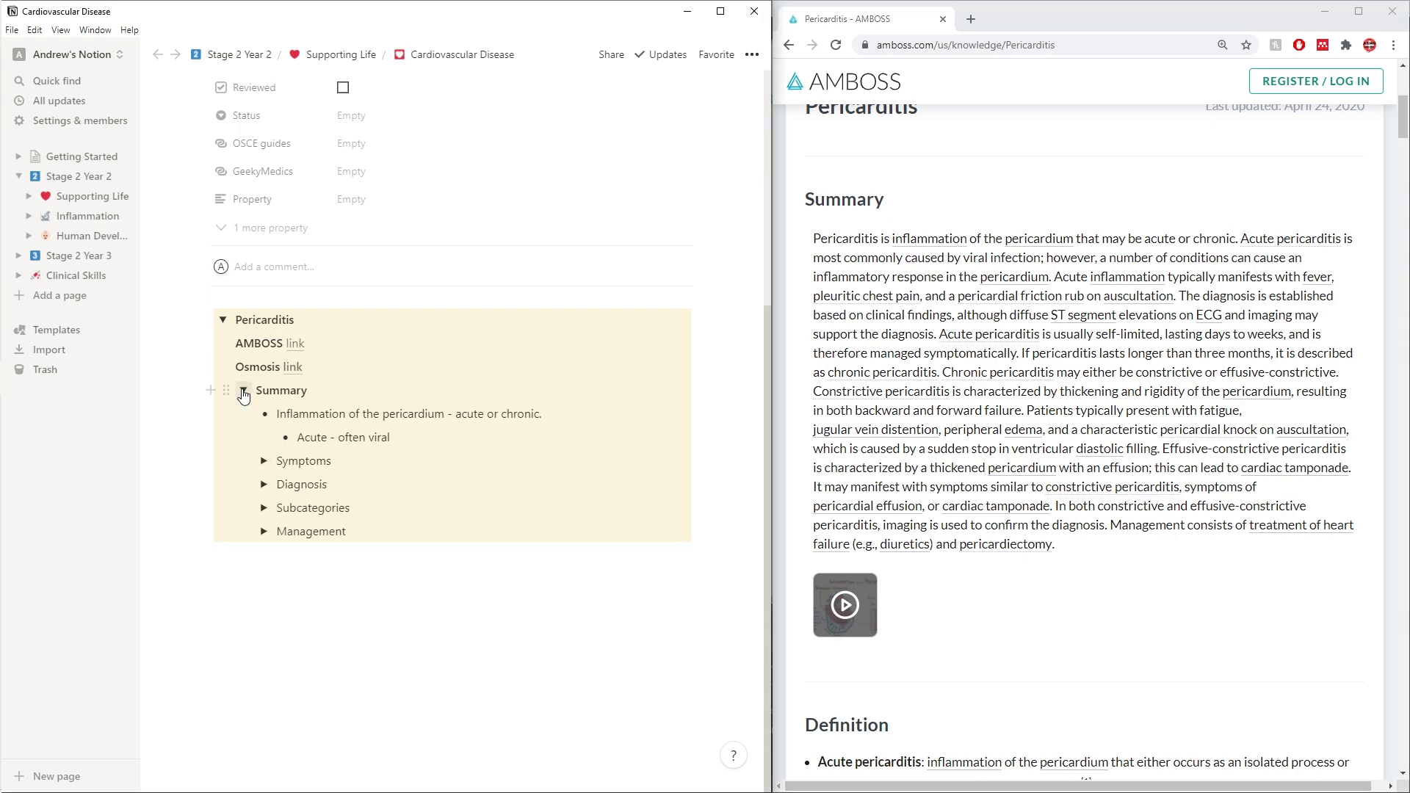
left_click(244, 390)
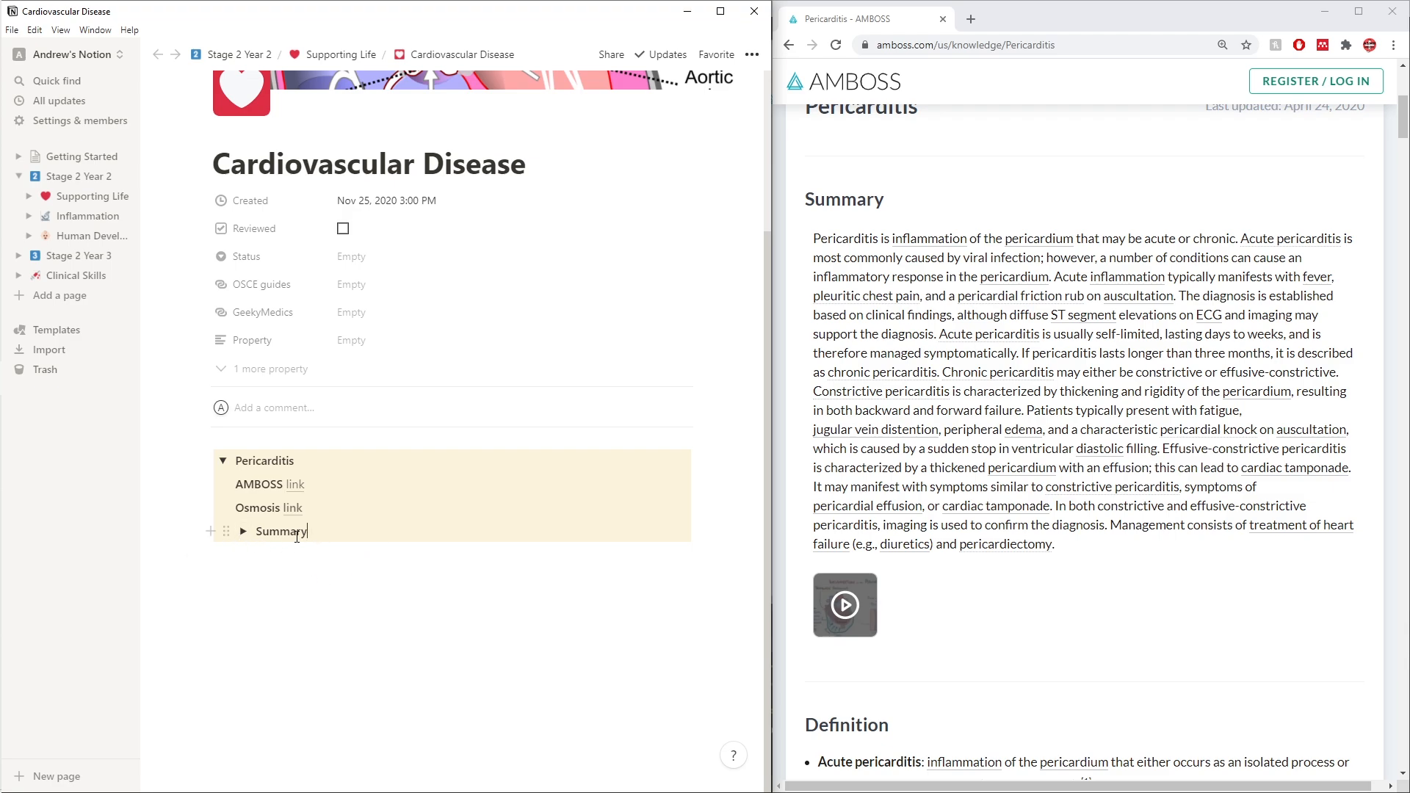
Add an empty toggle below Summary and read the Definition section of the AMBOSS Pericarditis article
key("Return")
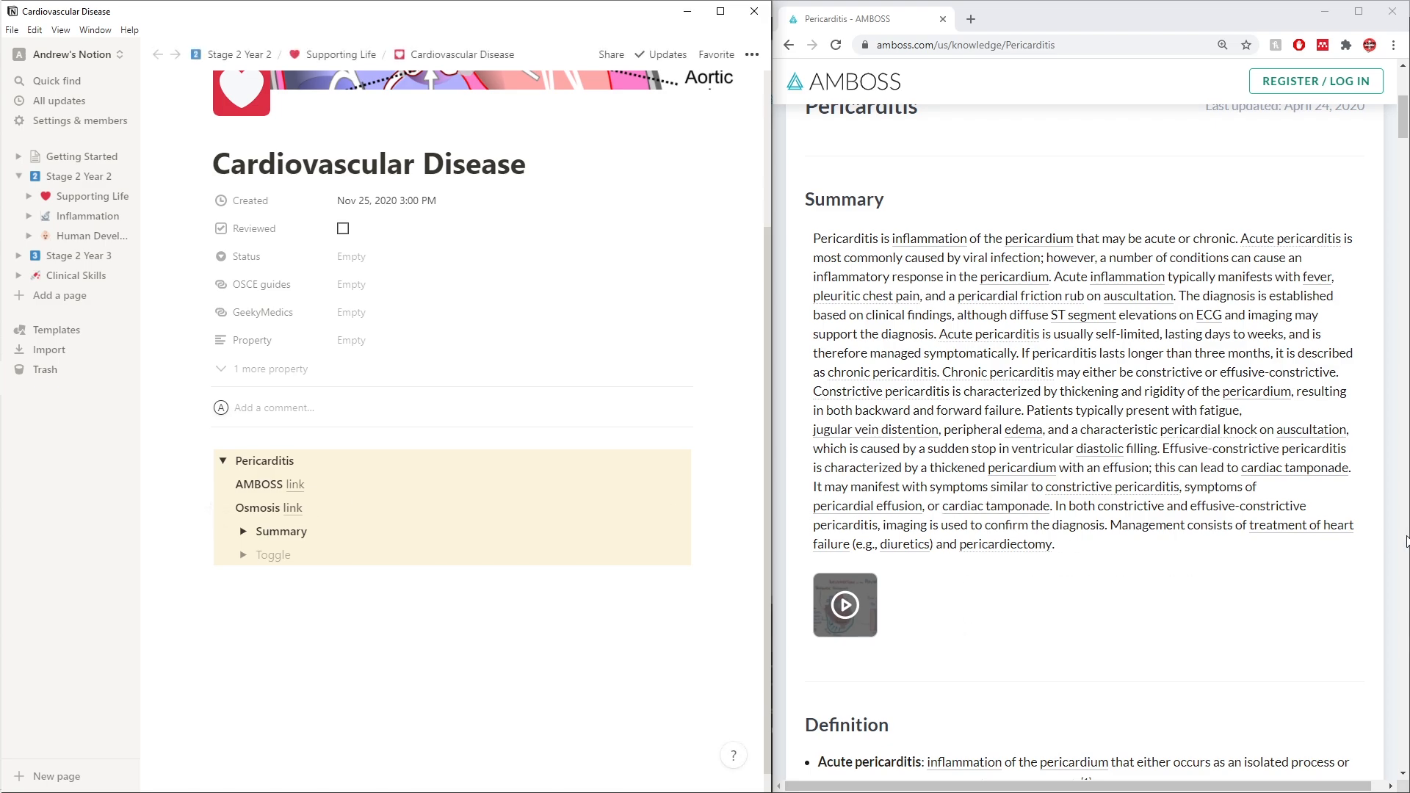
scroll(838, 231, "down", 8)
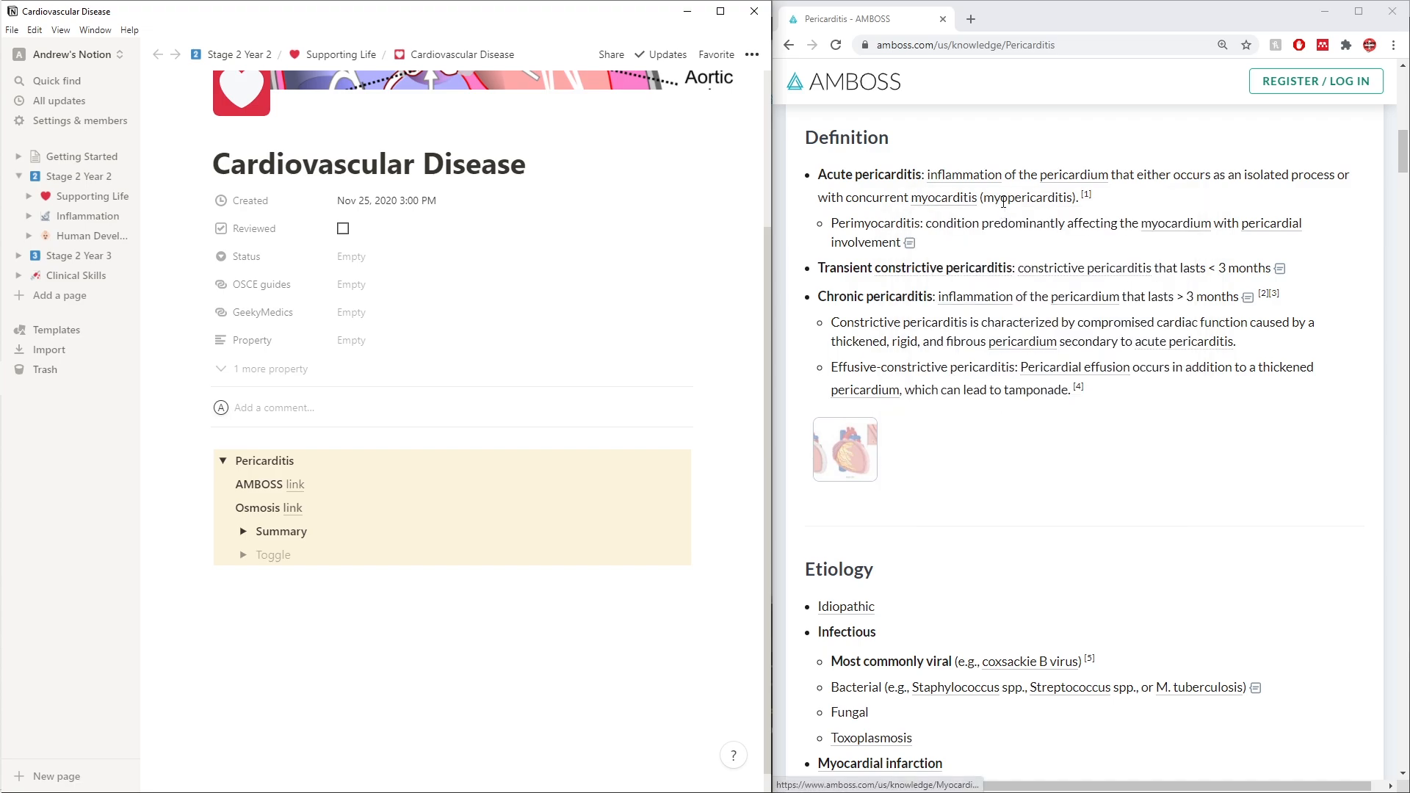
mouse_move(1076, 269)
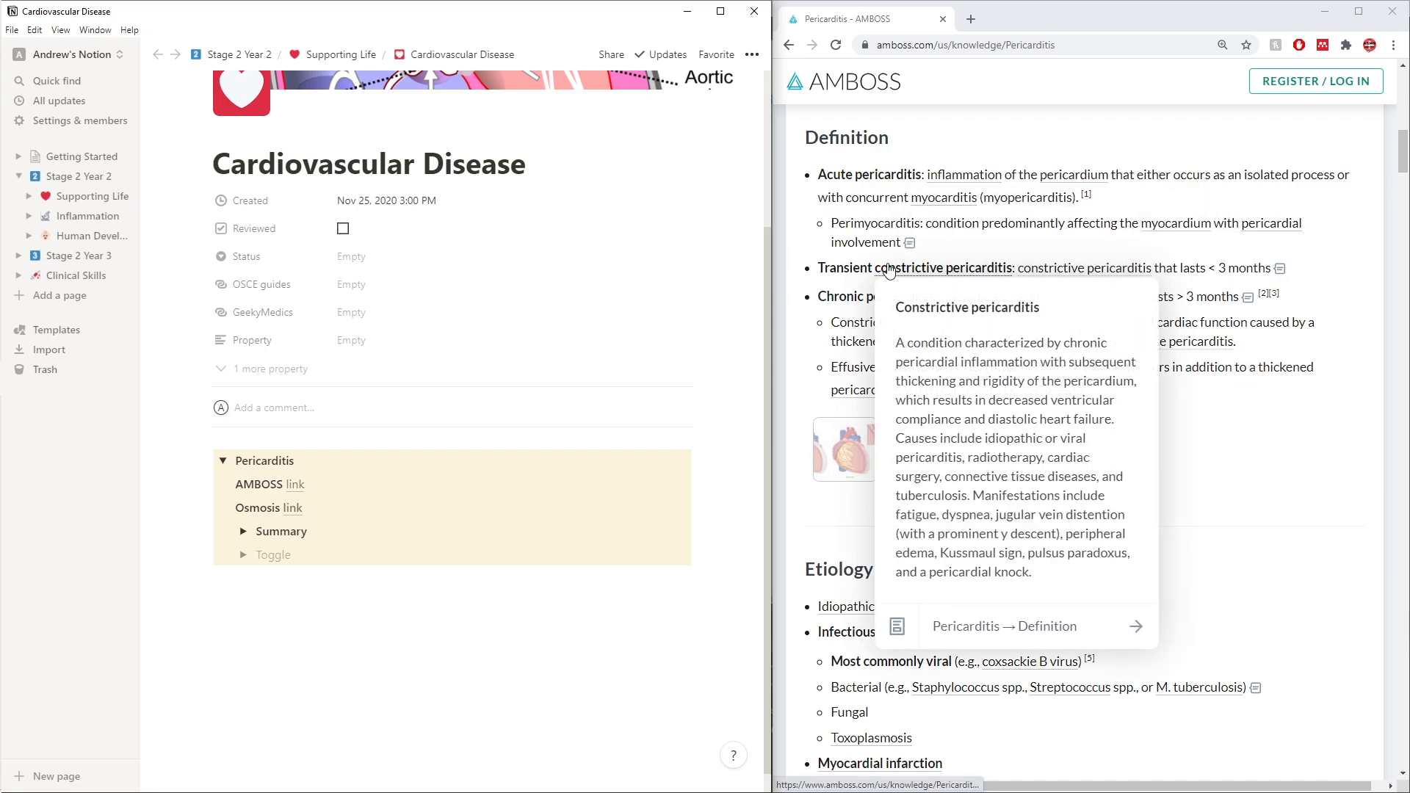
left_click_drag(826, 296, 935, 296)
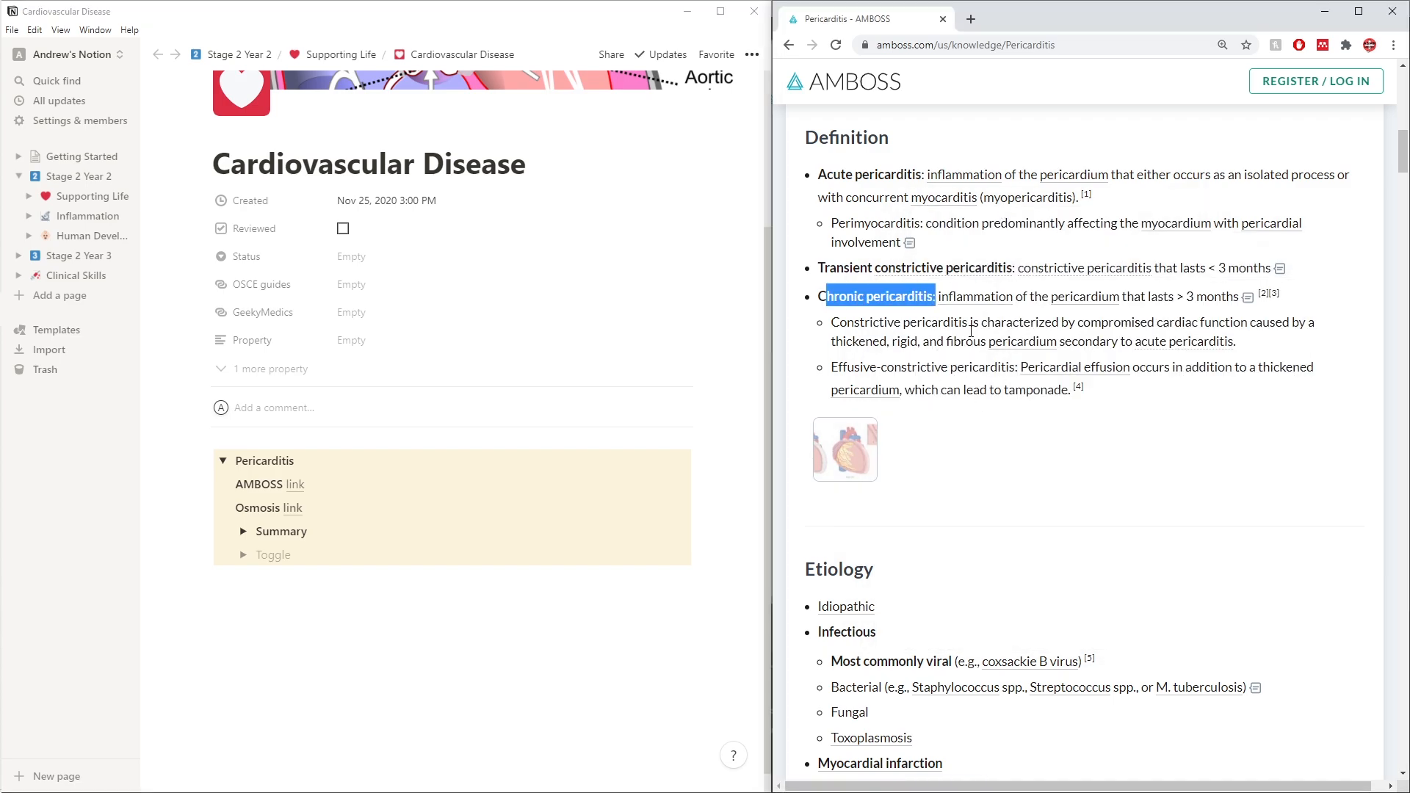
mouse_move(1041, 398)
left_click(790, 45)
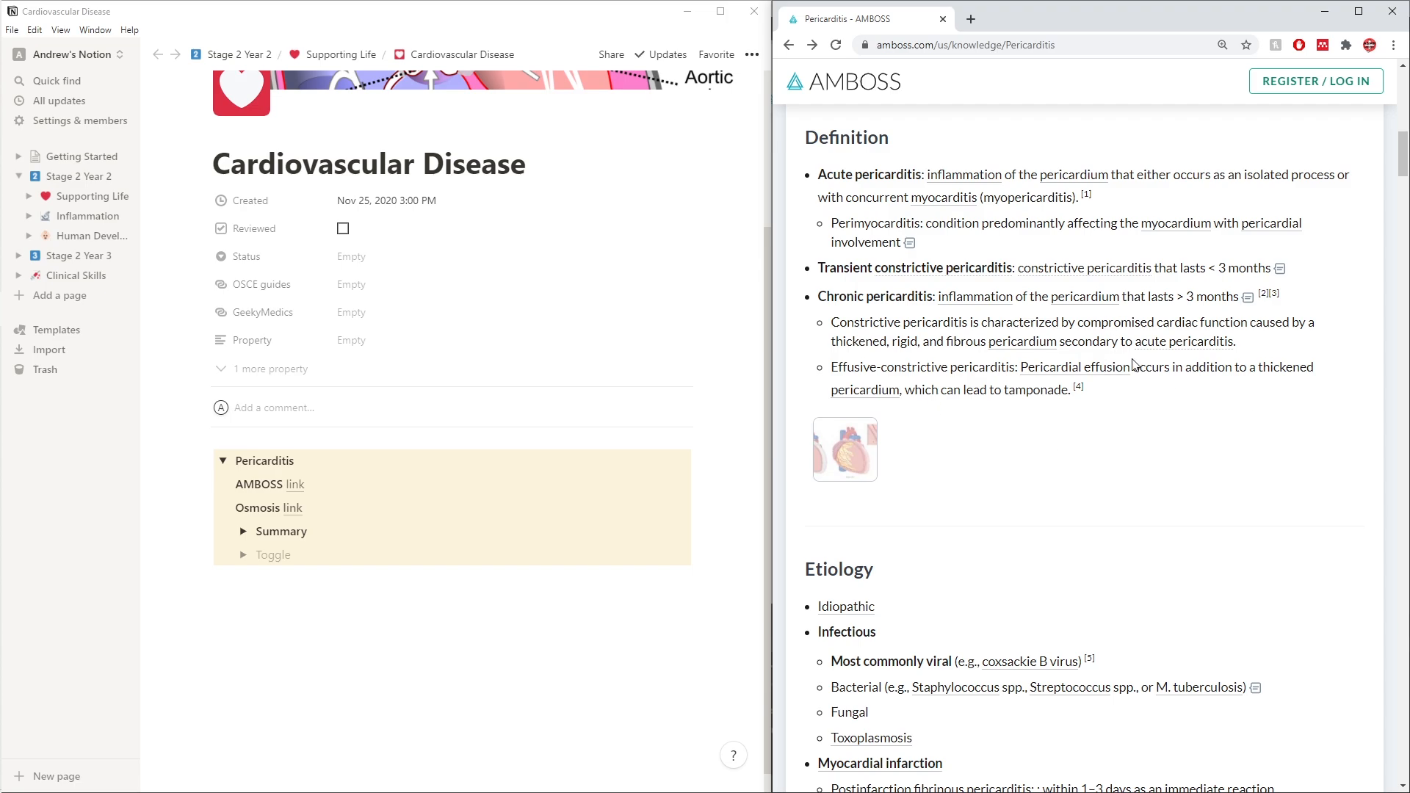
left_click_drag(828, 229, 921, 235)
left_click(997, 240)
Expand the Summary toggle under Pericarditis
left_click(349, 554)
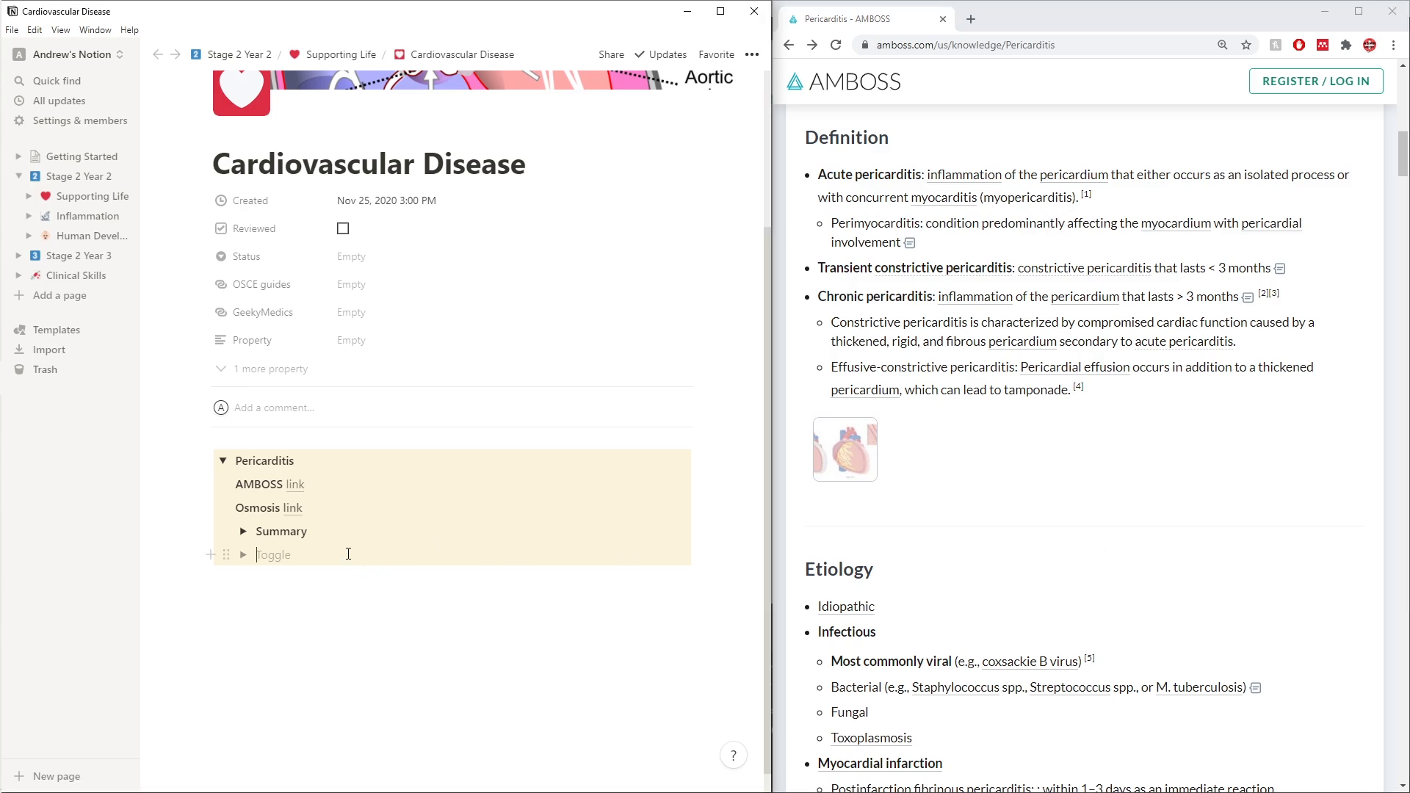
left_click(243, 531)
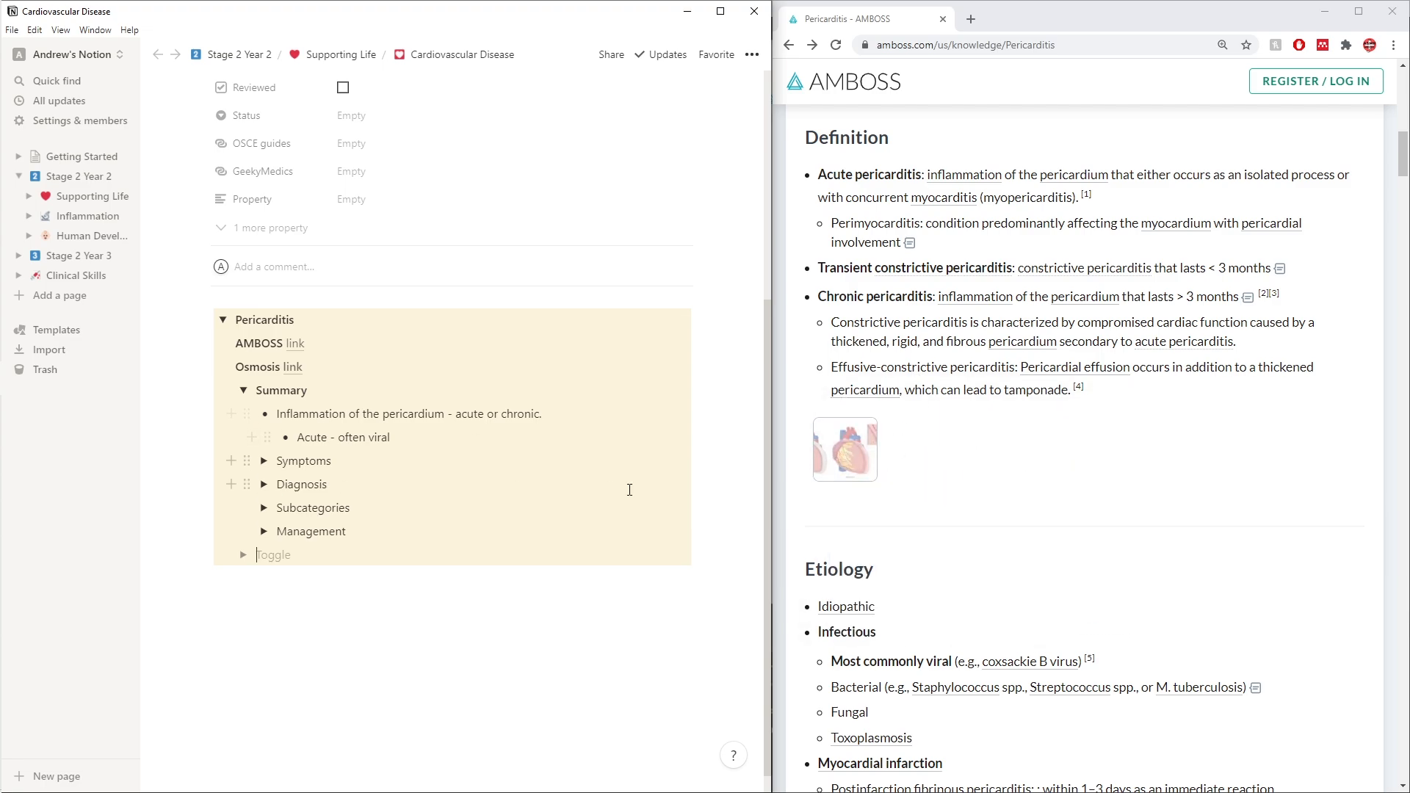
Open the Definition section's heart illustration in its own browser tab, view it and close that tab
left_click(1040, 324)
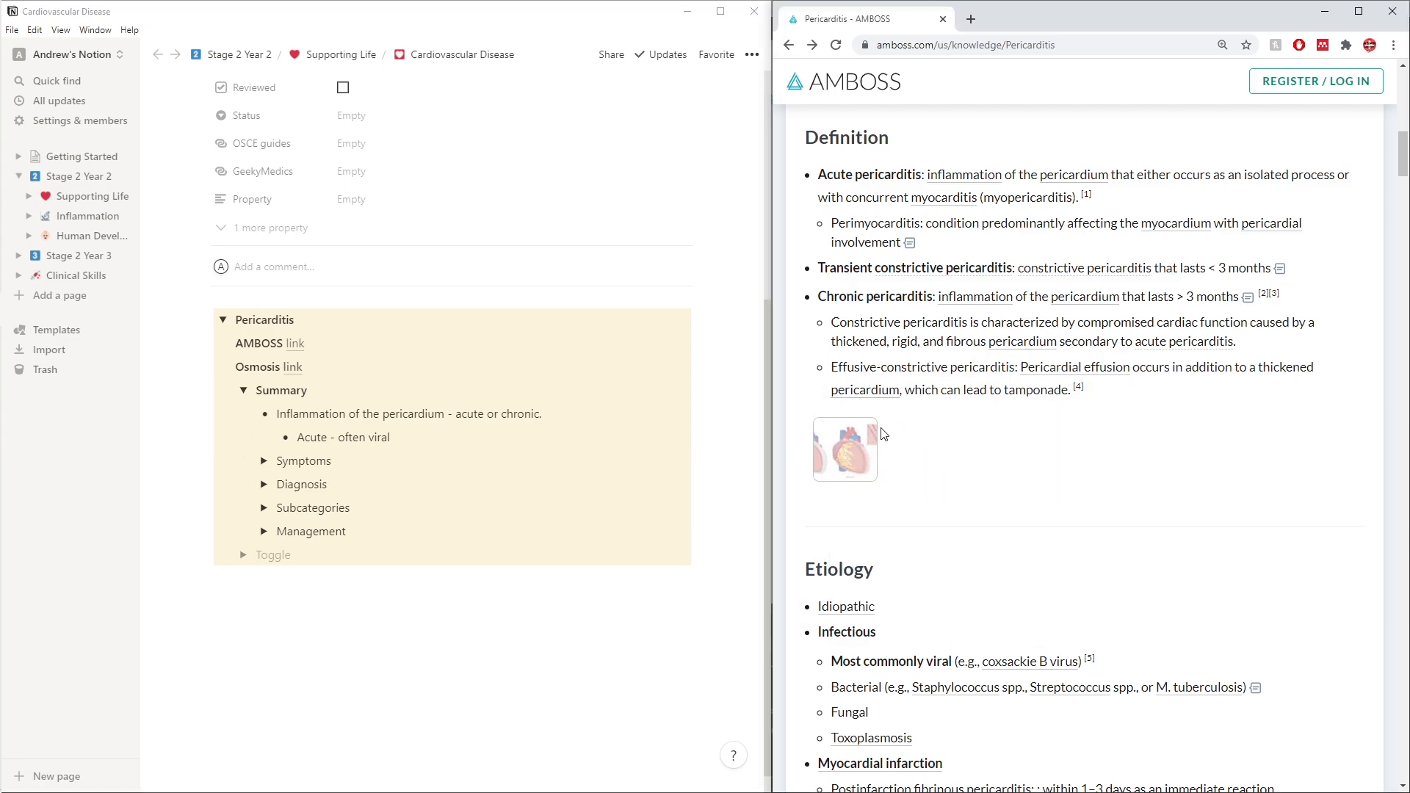
mouse_move(852, 452)
left_mouse_down()
mouse_move(984, 293)
mouse_move(852, 451)
left_mouse_up()
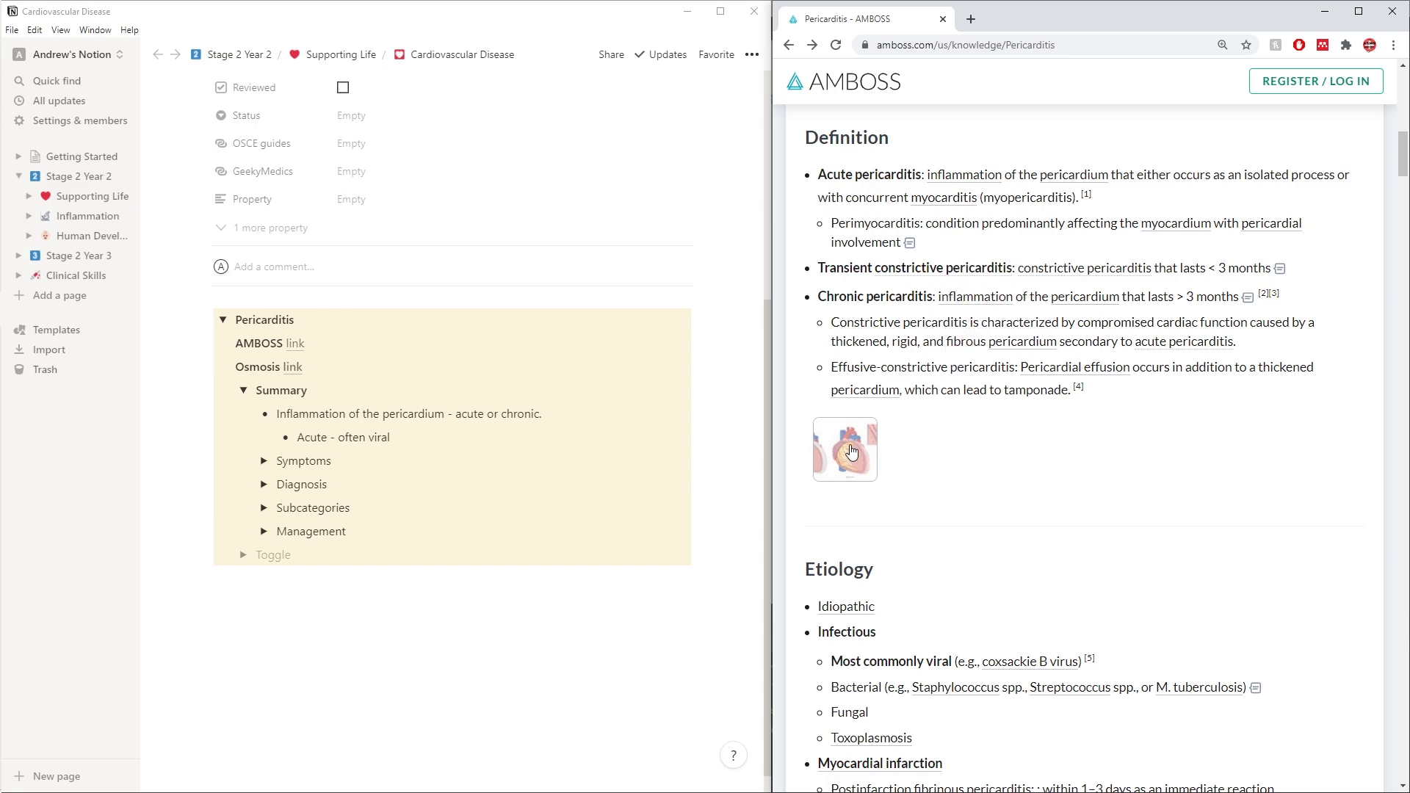
right_click(850, 451)
left_click(877, 456)
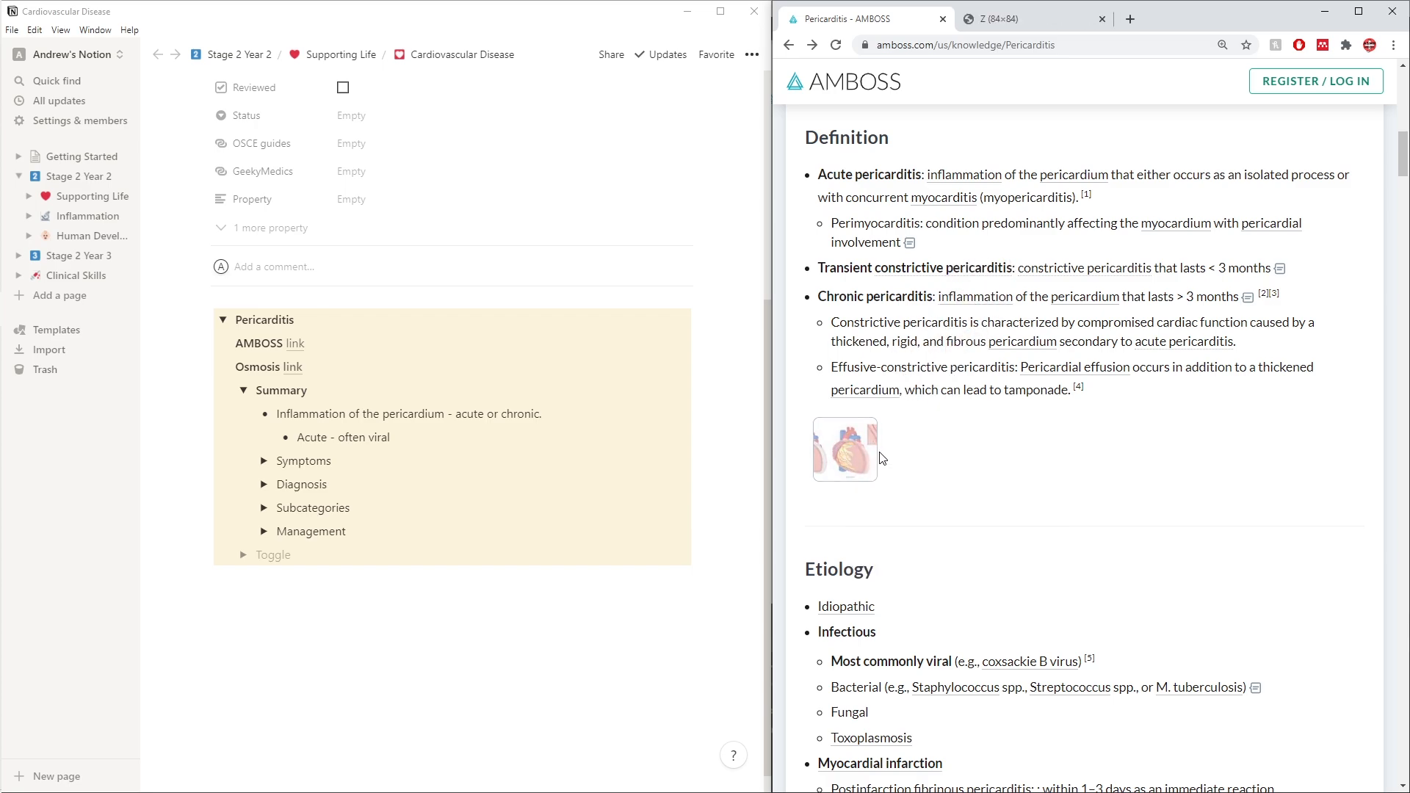
left_click(1023, 22)
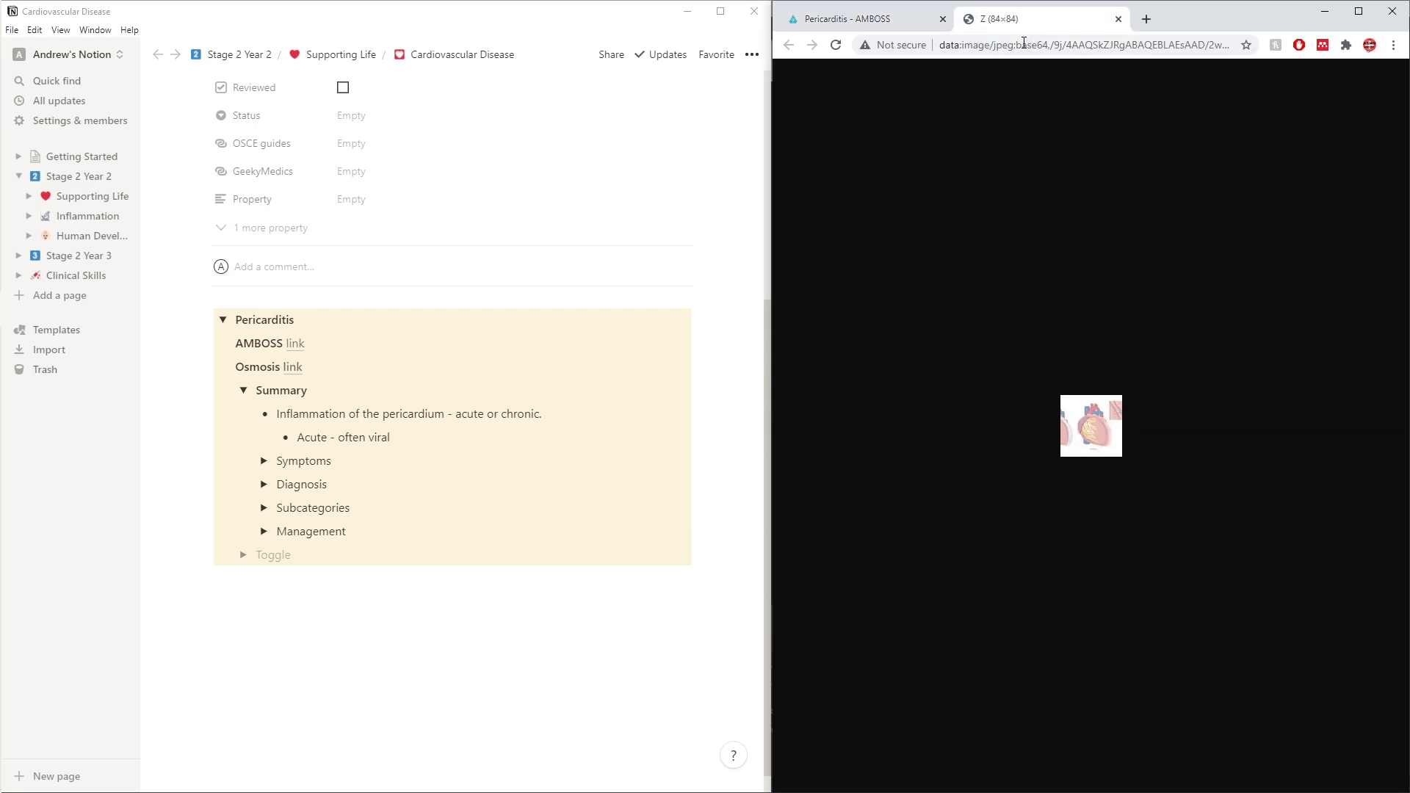
left_click(1121, 17)
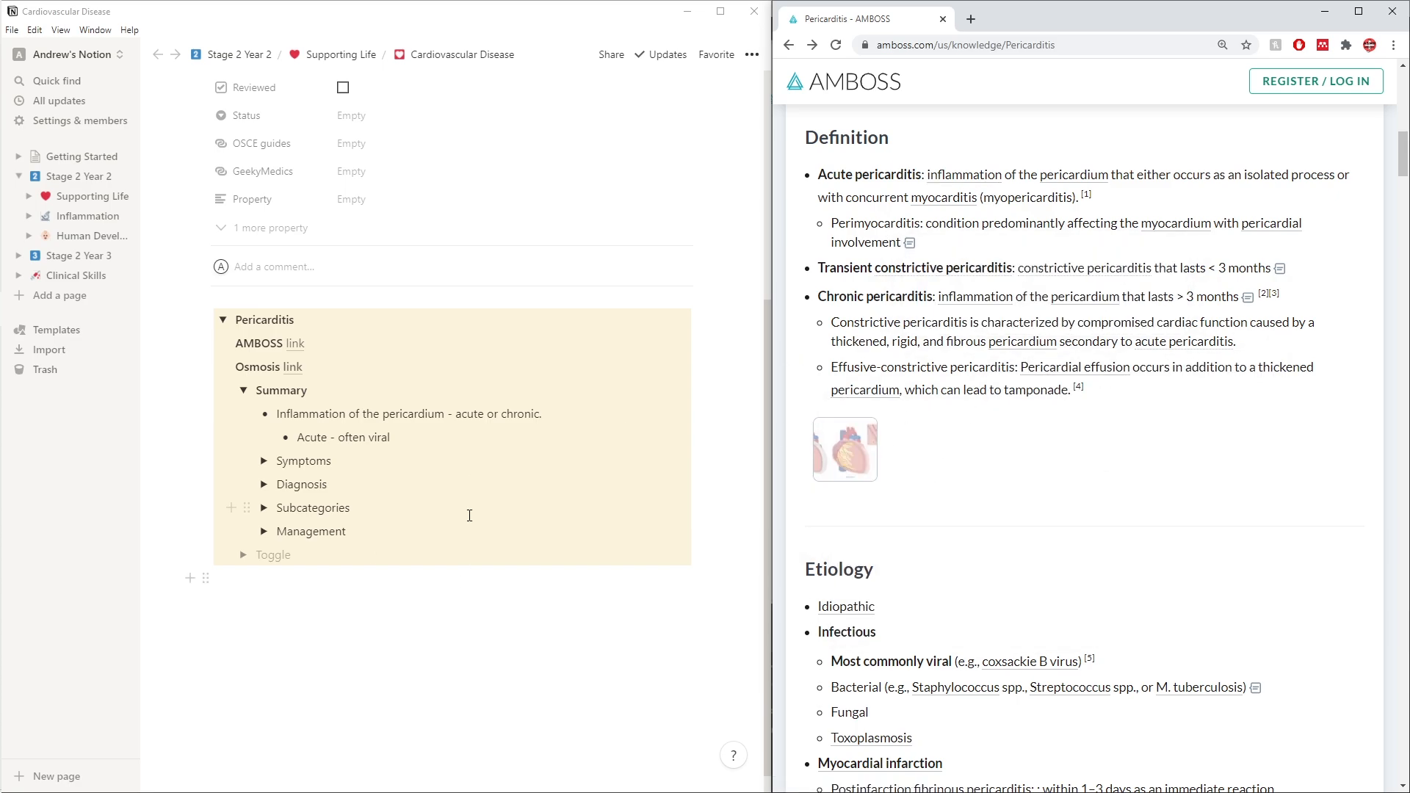
Maximise the browser window to open an Etiology photo in its own tab, then close that tab and dock the window beside the notes again
scroll(1042, 533, "down", 8)
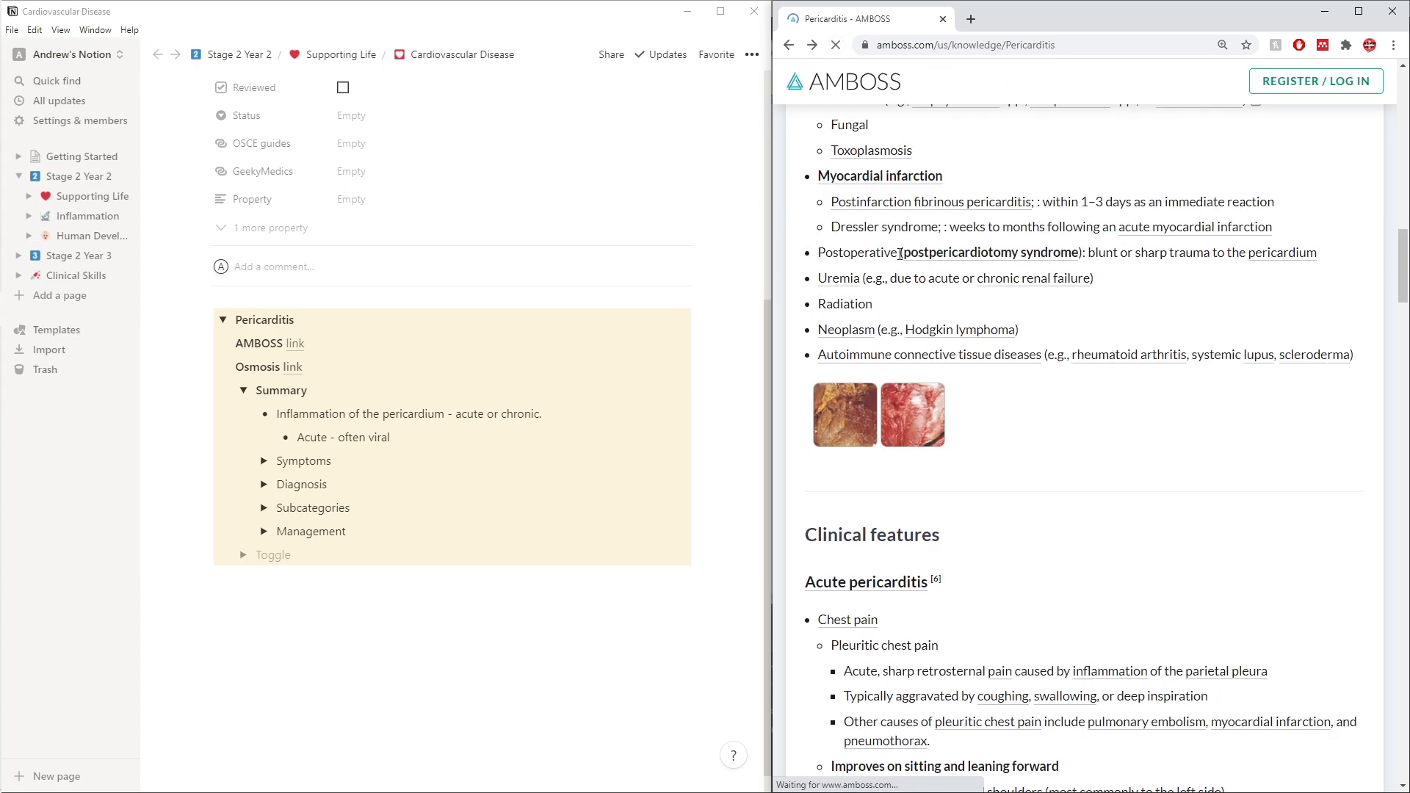
scroll(879, 343, "down", 4)
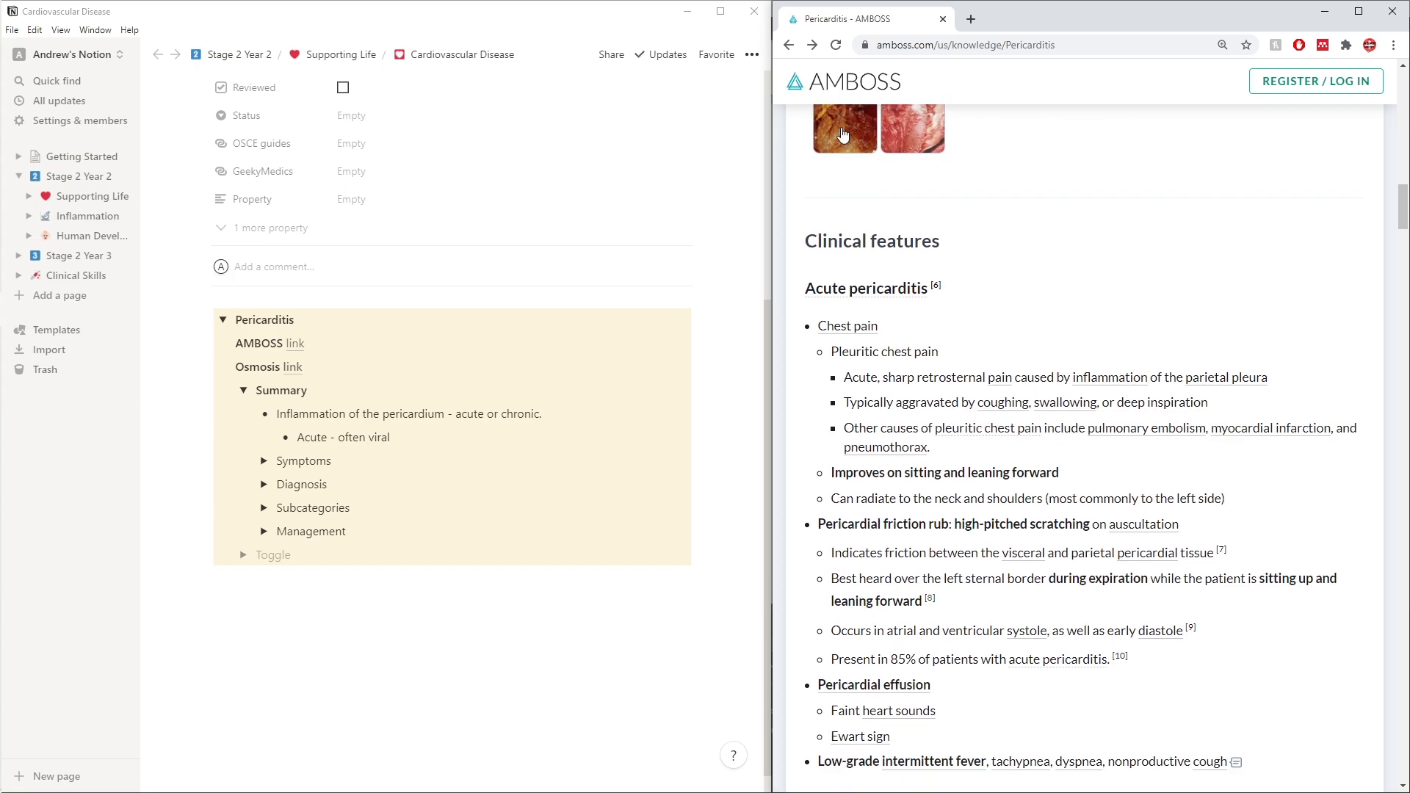
left_click_drag(999, 24, 566, 2)
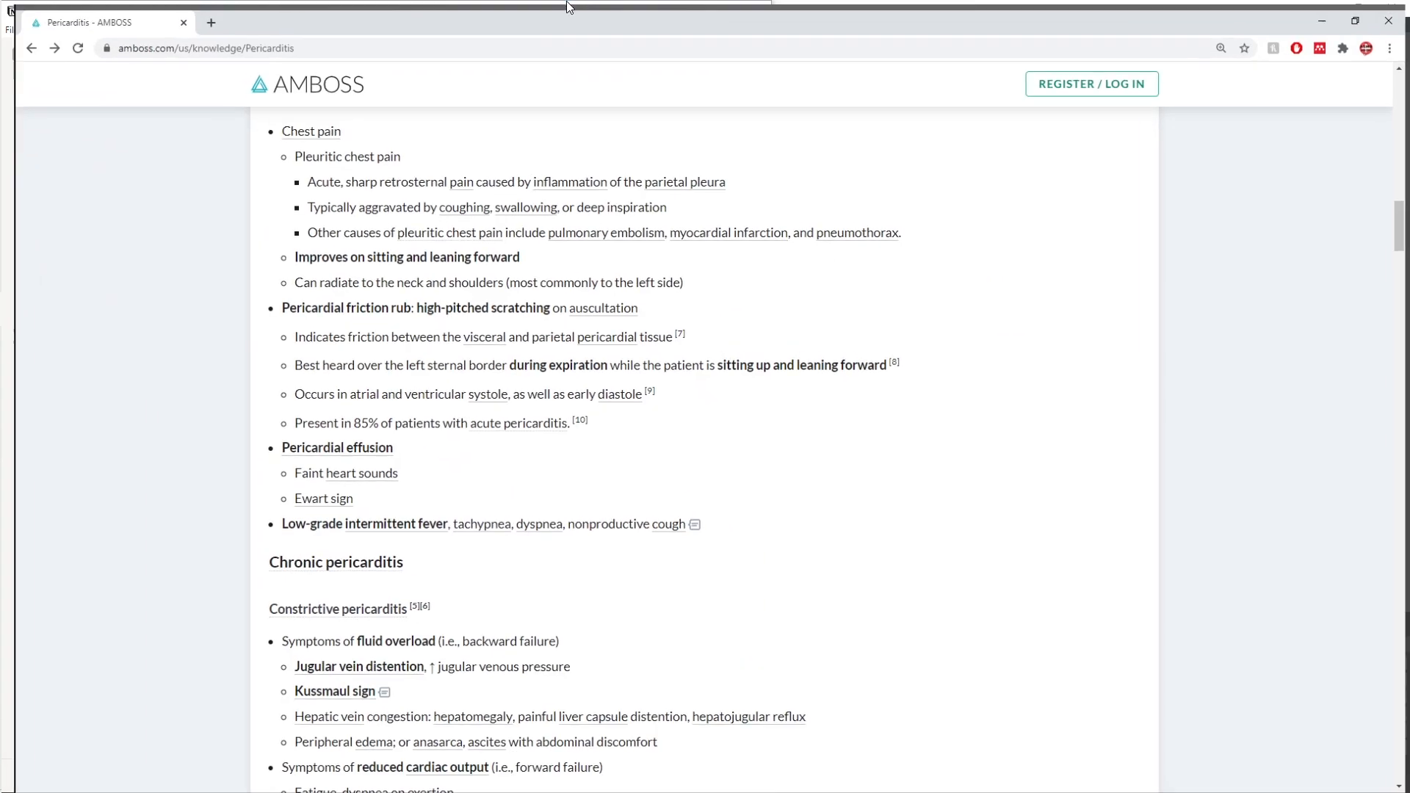
scroll(355, 579, "up", 8)
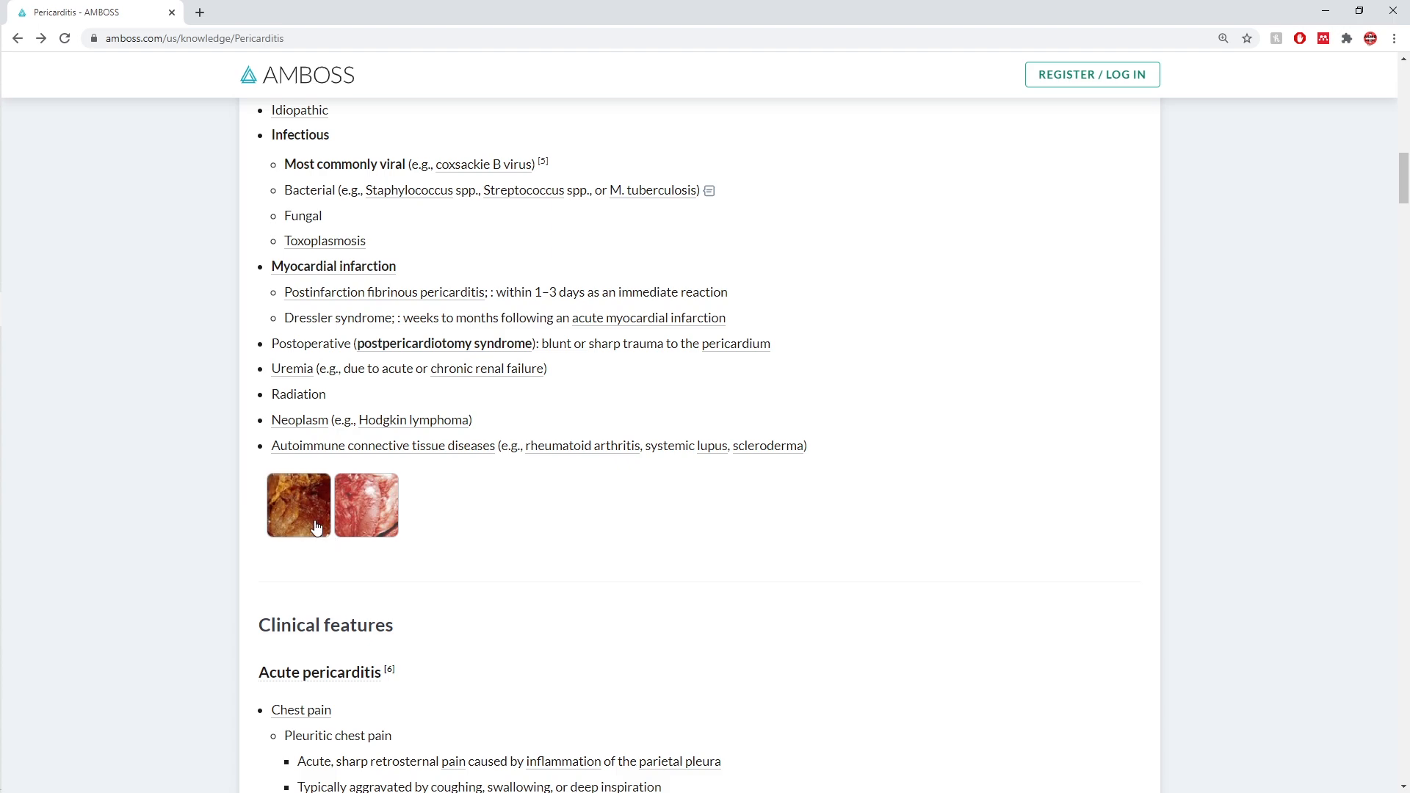
right_click(335, 505)
left_click(383, 527)
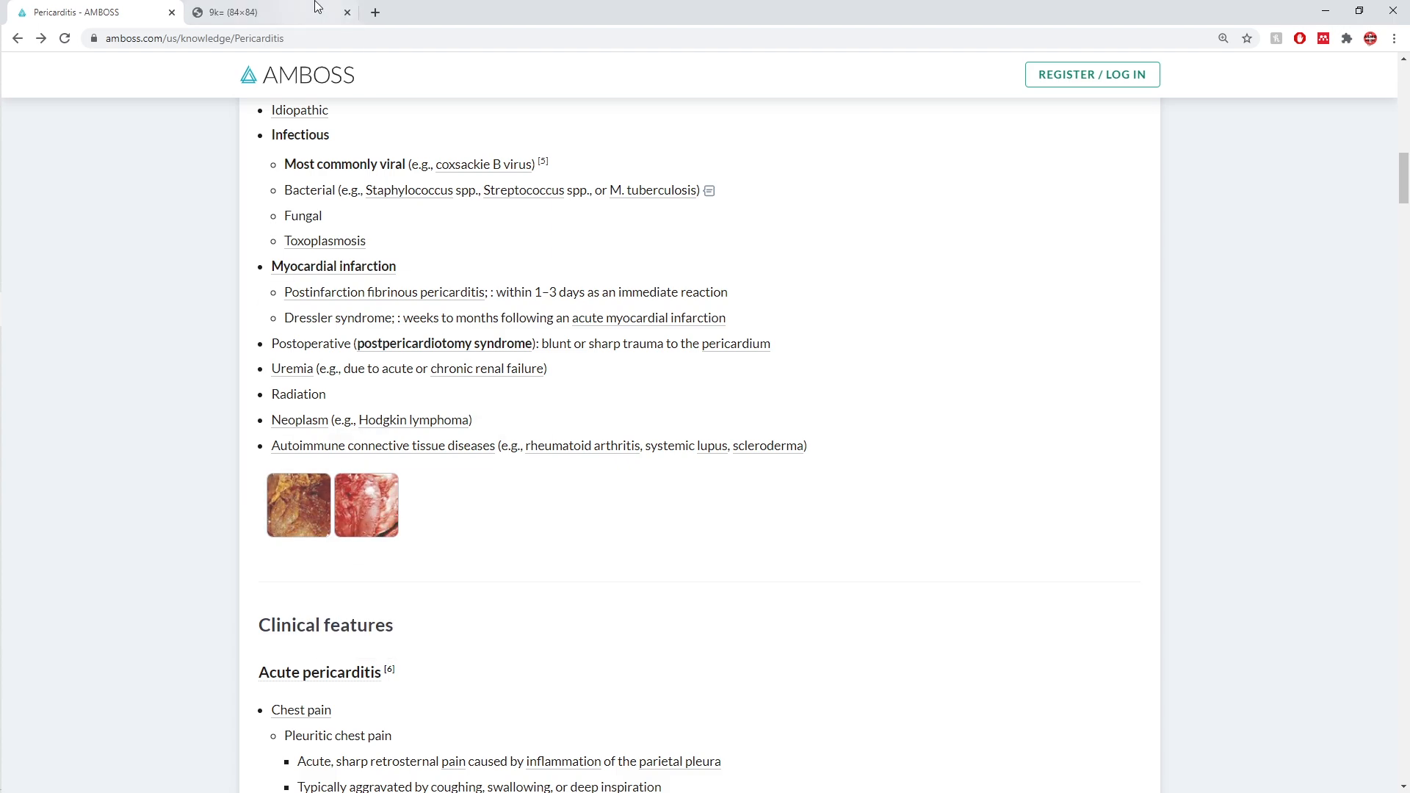
left_click(319, 12)
left_click(347, 12)
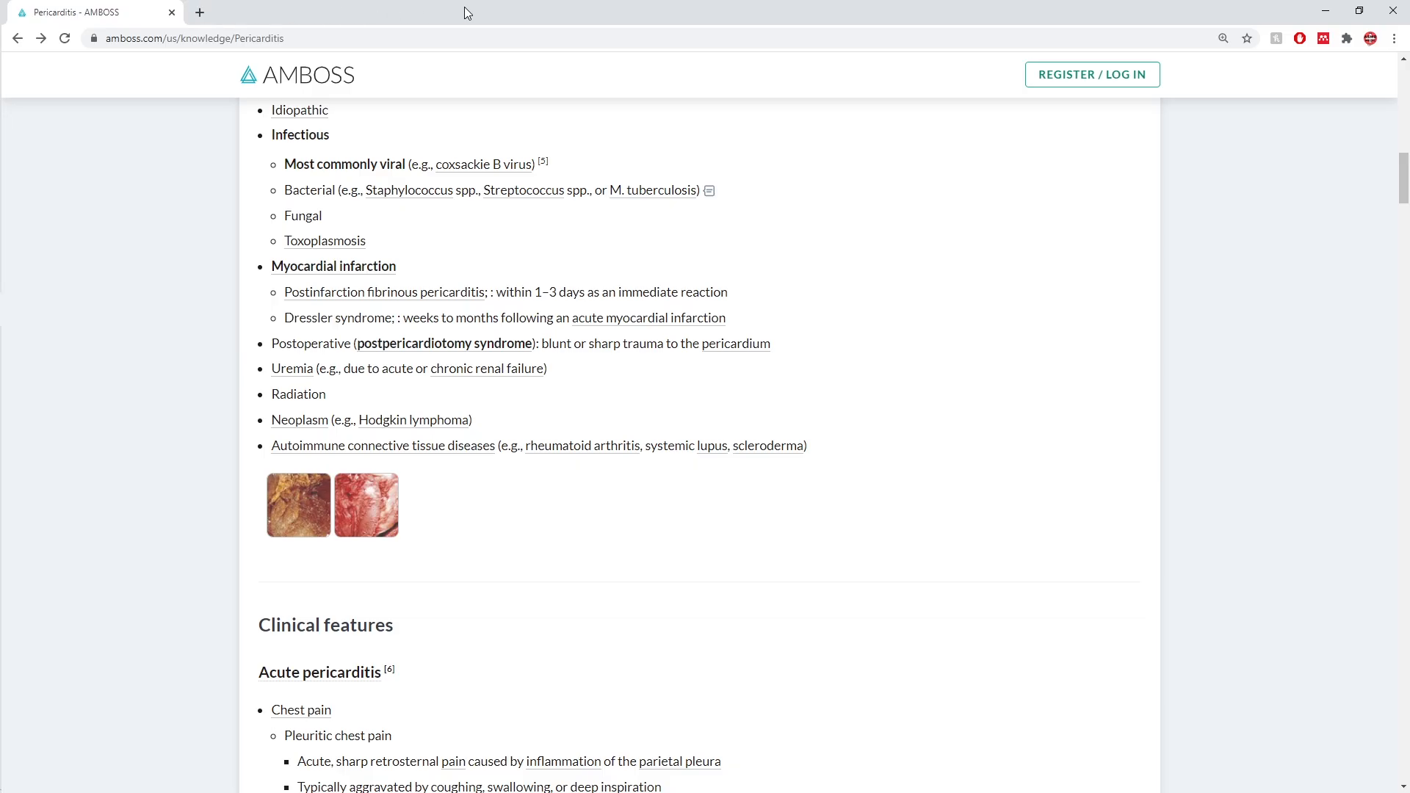
left_click_drag(353, 12, 1405, 28)
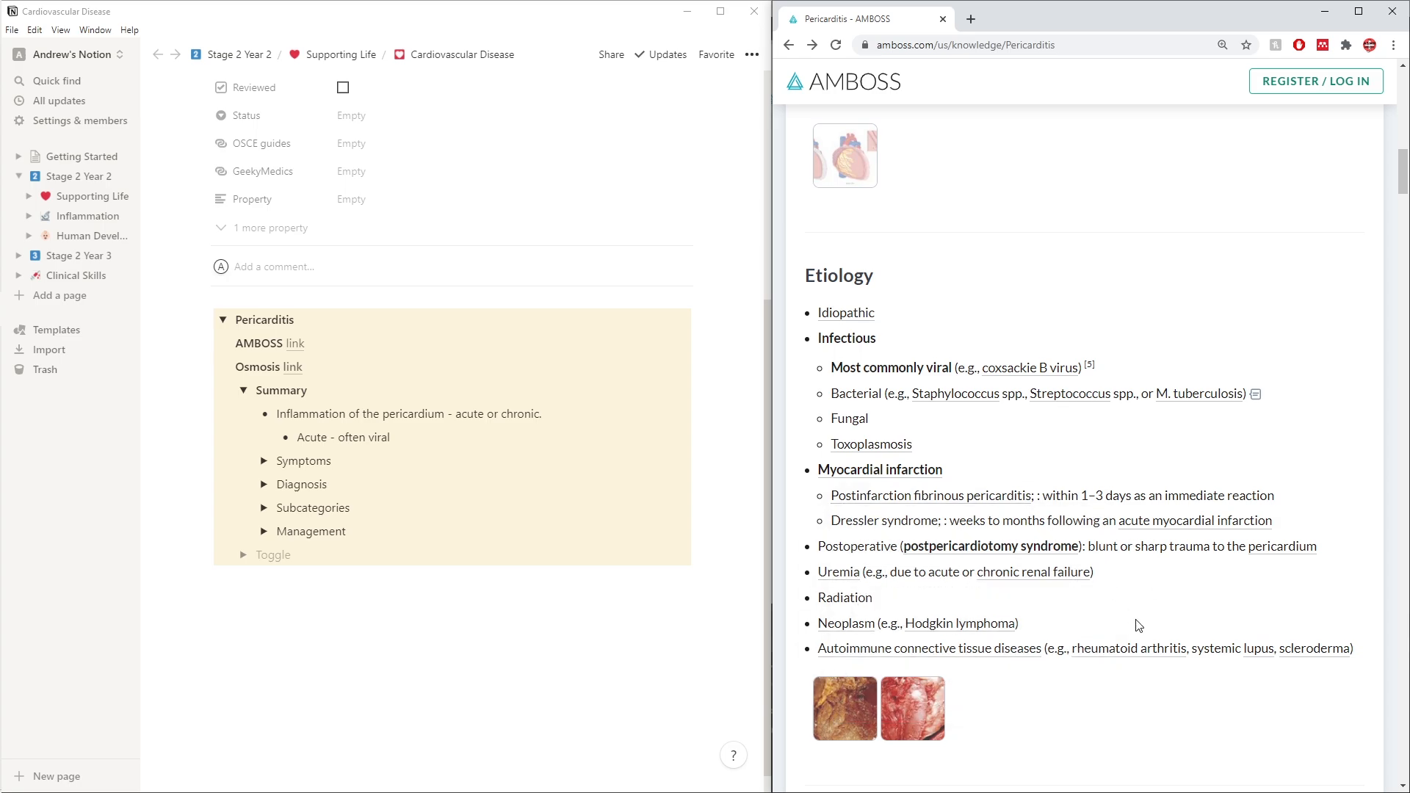
Read through the Etiology list of causes and the acute pericarditis part of Clinical features in the AMBOSS article
scroll(1139, 626, "down", 2)
mouse_move(837, 316)
left_click_drag(862, 367, 952, 367)
left_click(1165, 302)
left_click_drag(839, 393, 828, 421)
left_click(906, 429)
left_click(1263, 321)
mouse_move(1076, 373)
scroll(1076, 372, "down", 4)
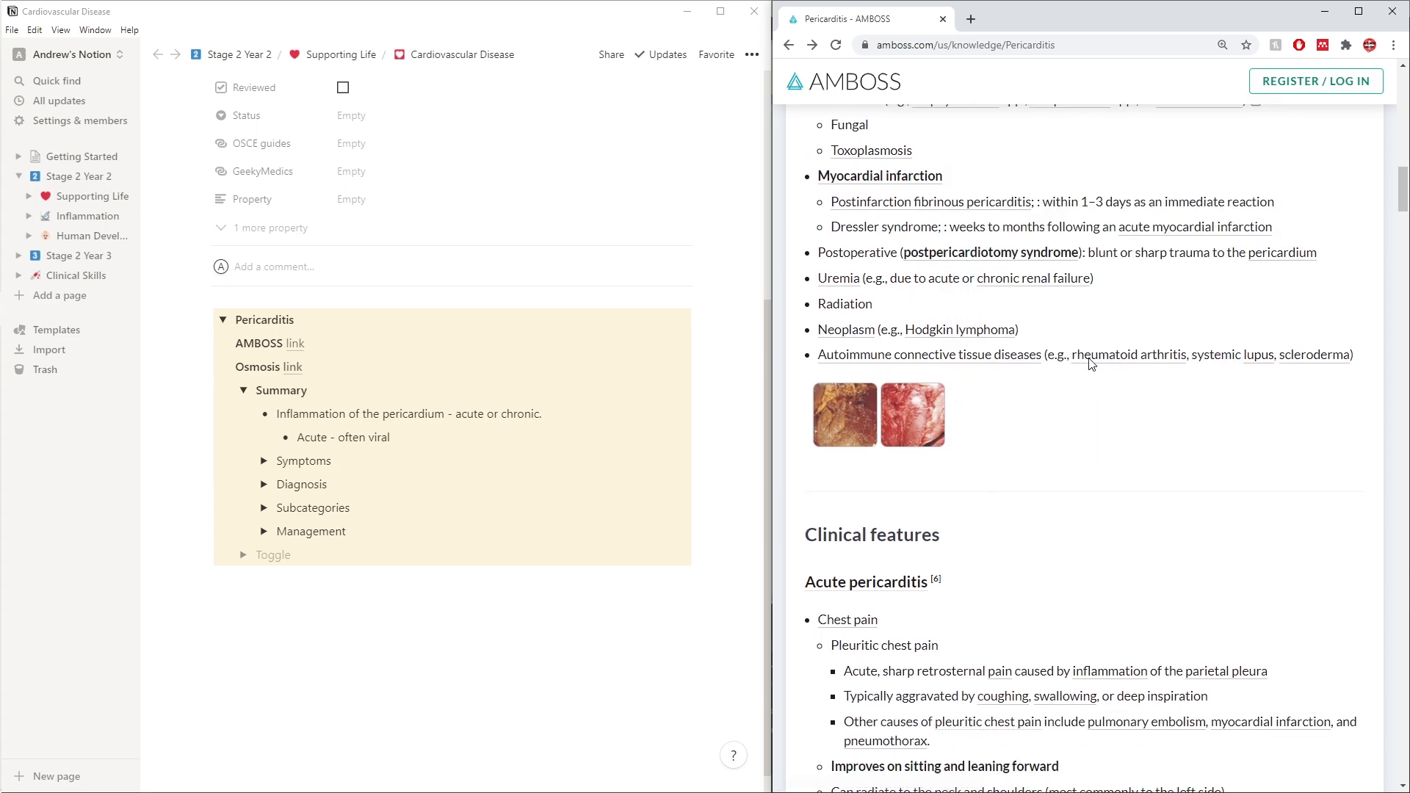
scroll(1043, 492, "up", 2)
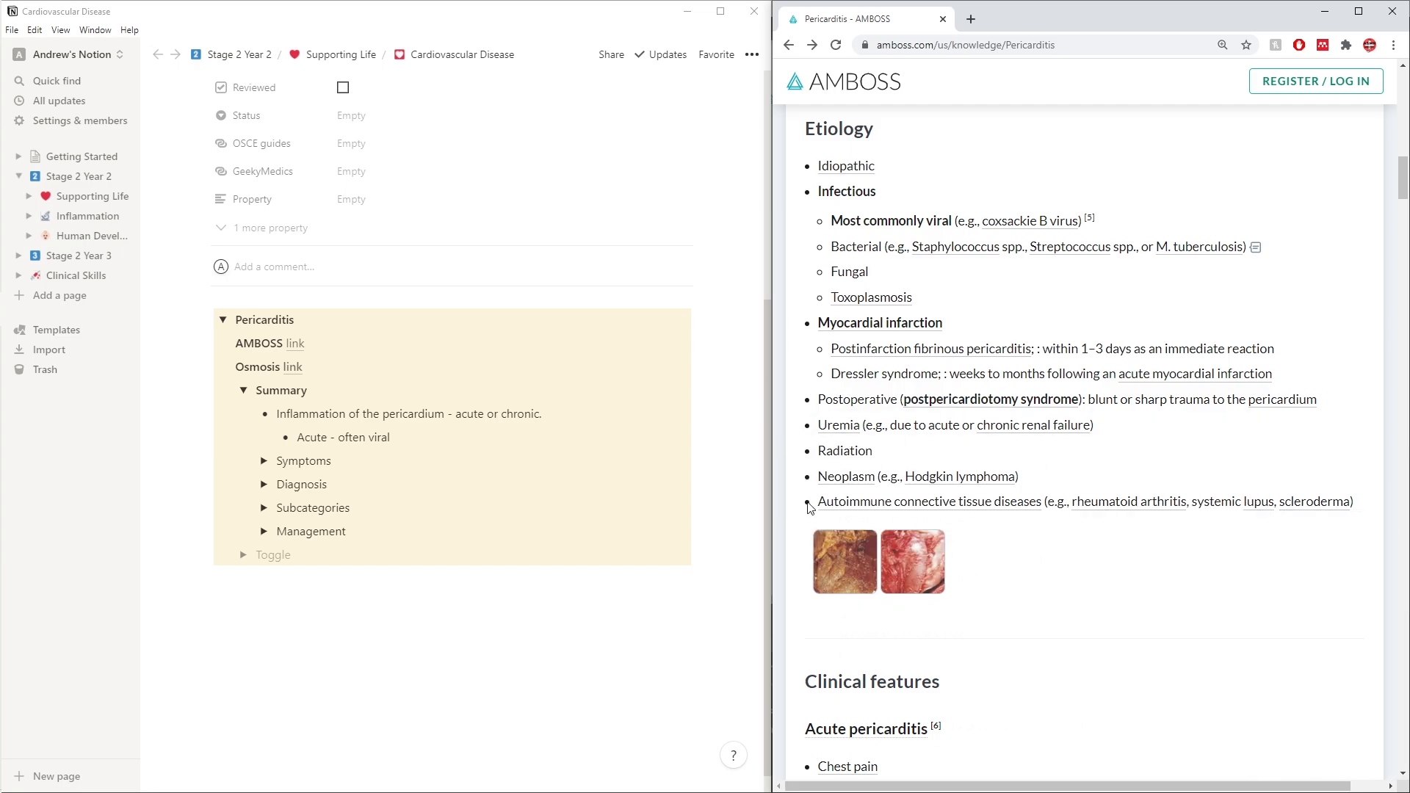
scroll(1142, 662, "down", 2)
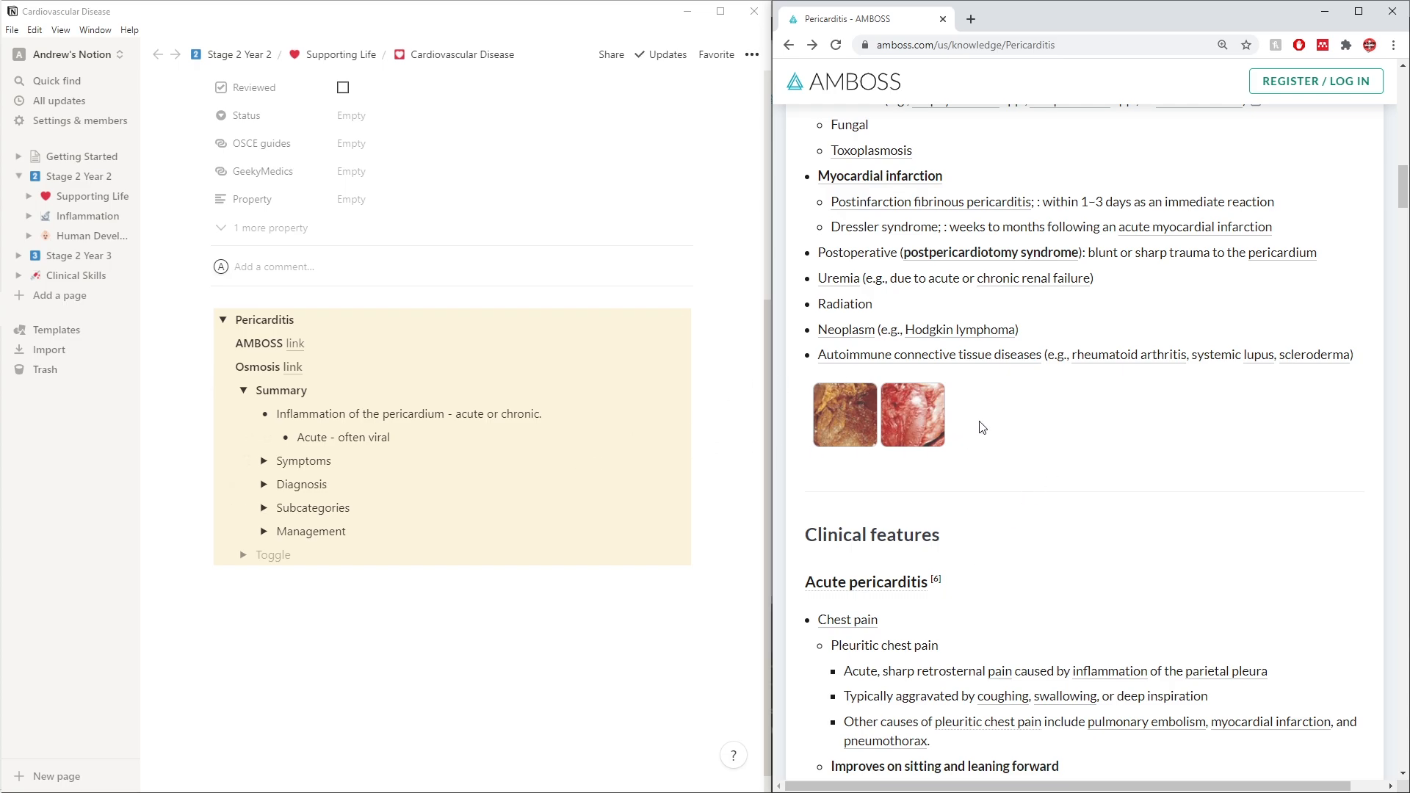
scroll(983, 427, "up", 3)
scroll(982, 428, "down", 9)
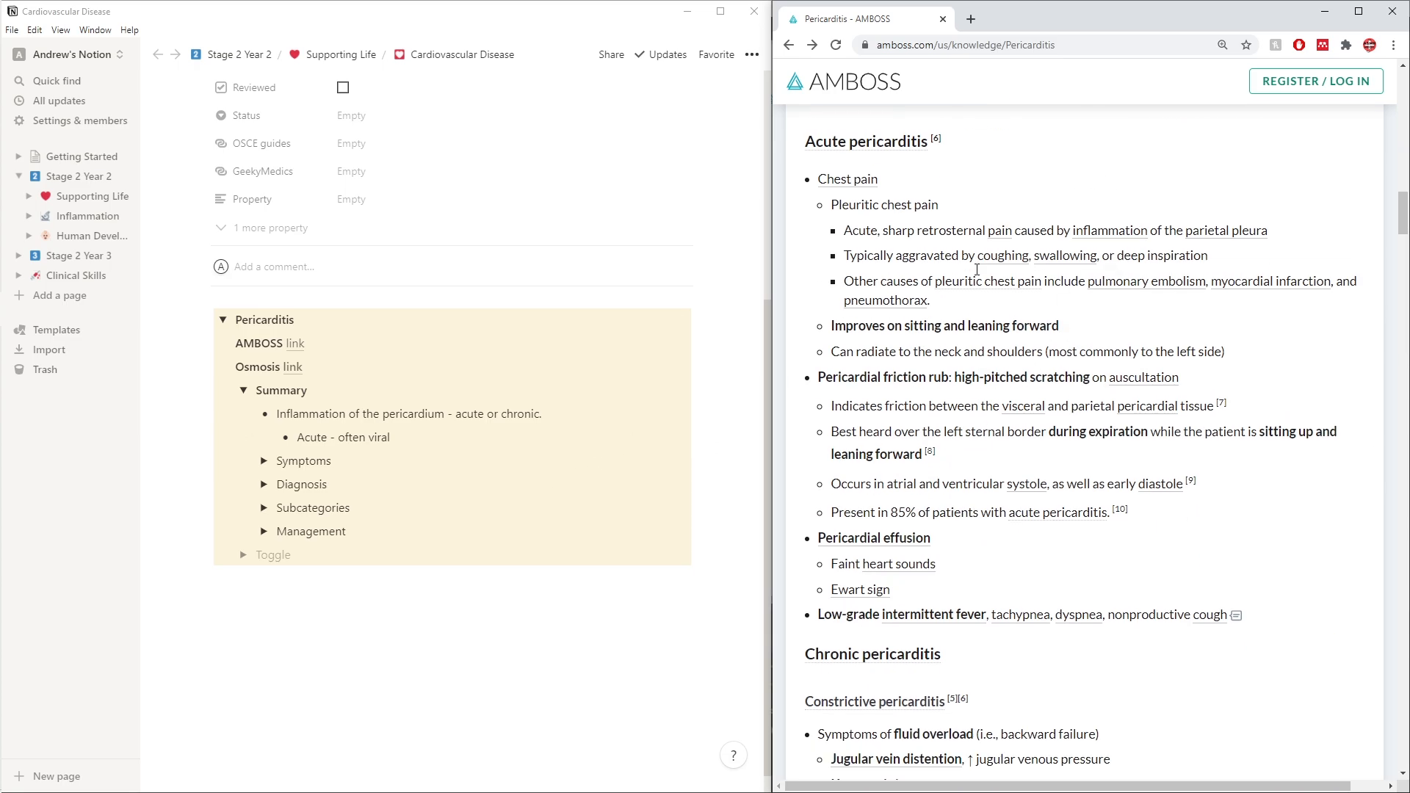
scroll(1268, 338, "up", 4)
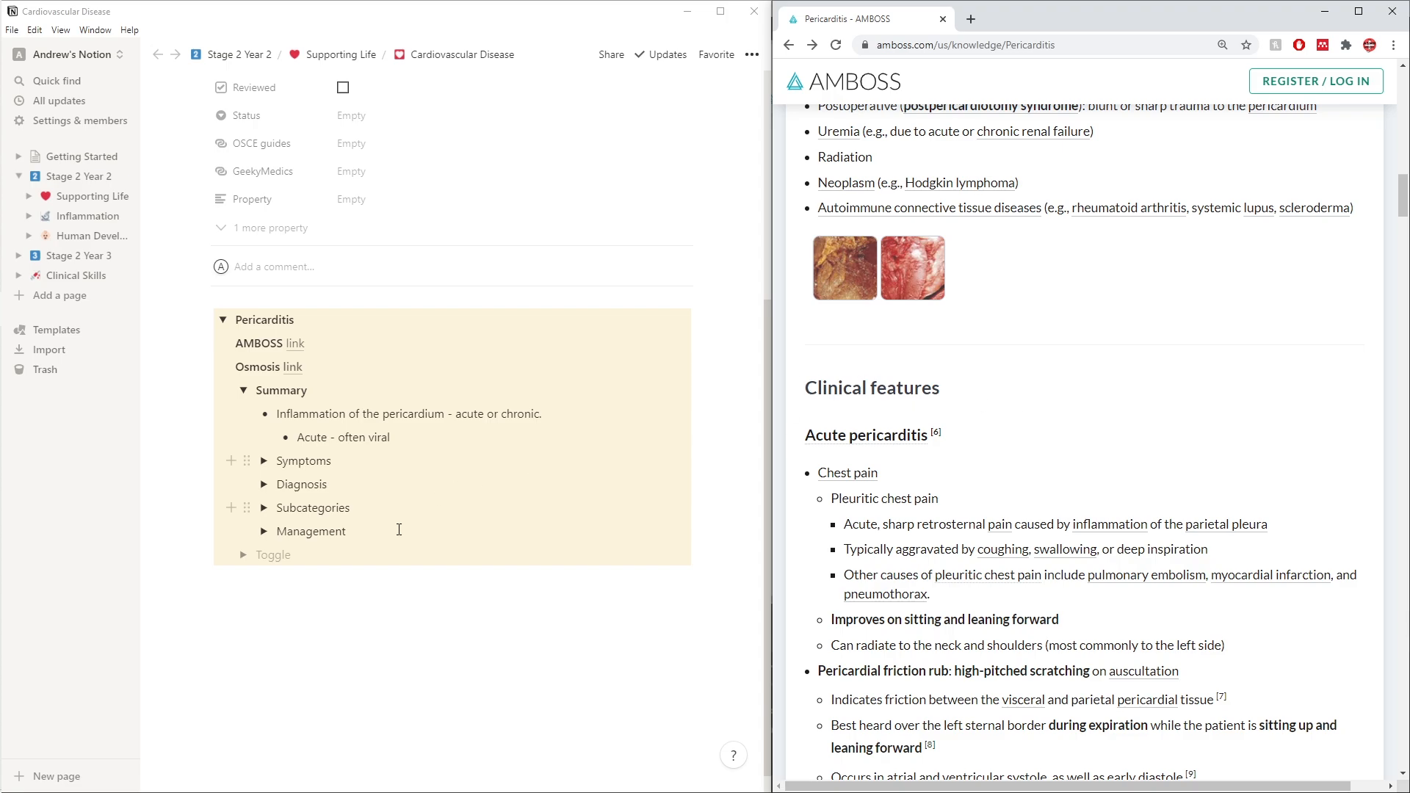
Title the empty toggle below Summary "Clinical features"
left_click(379, 546)
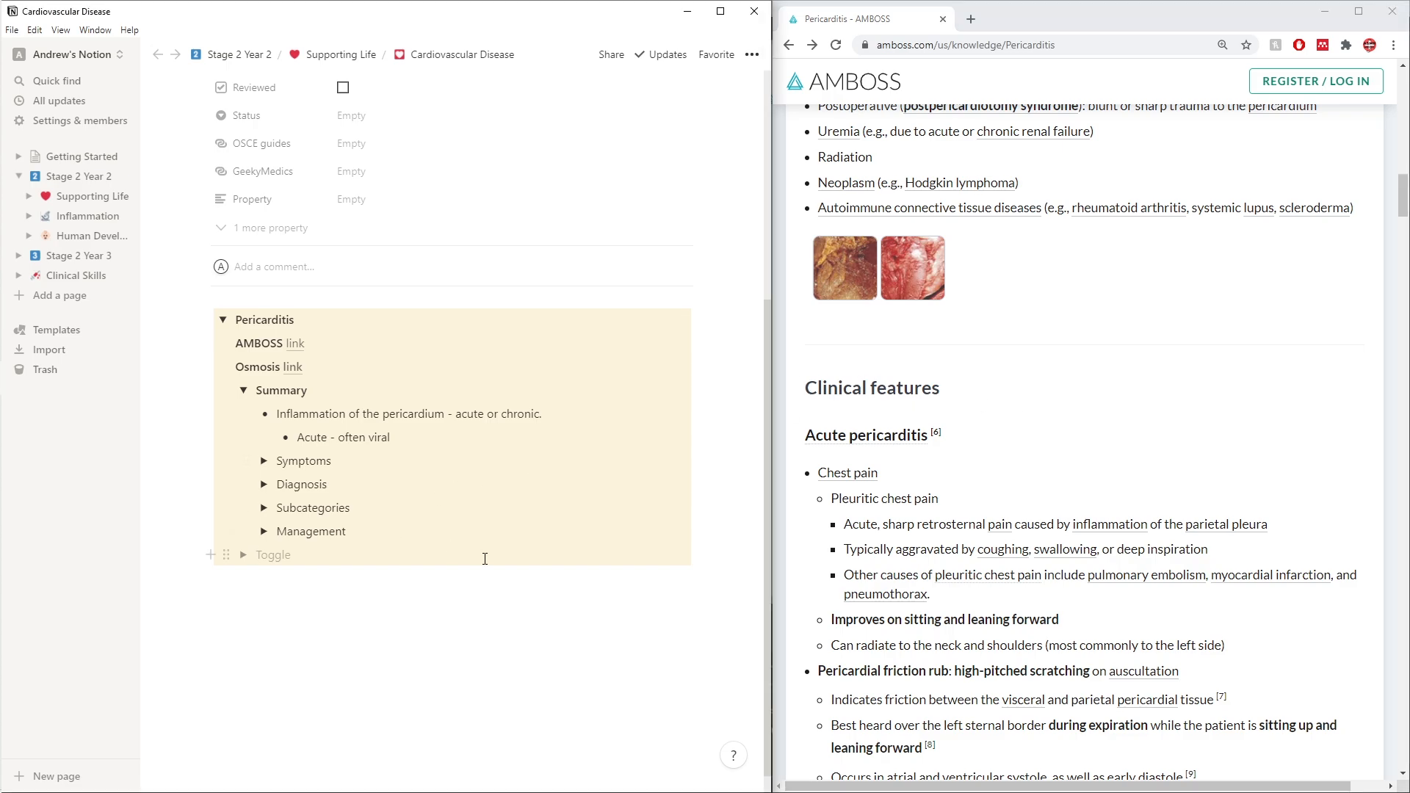
type("Clinical")
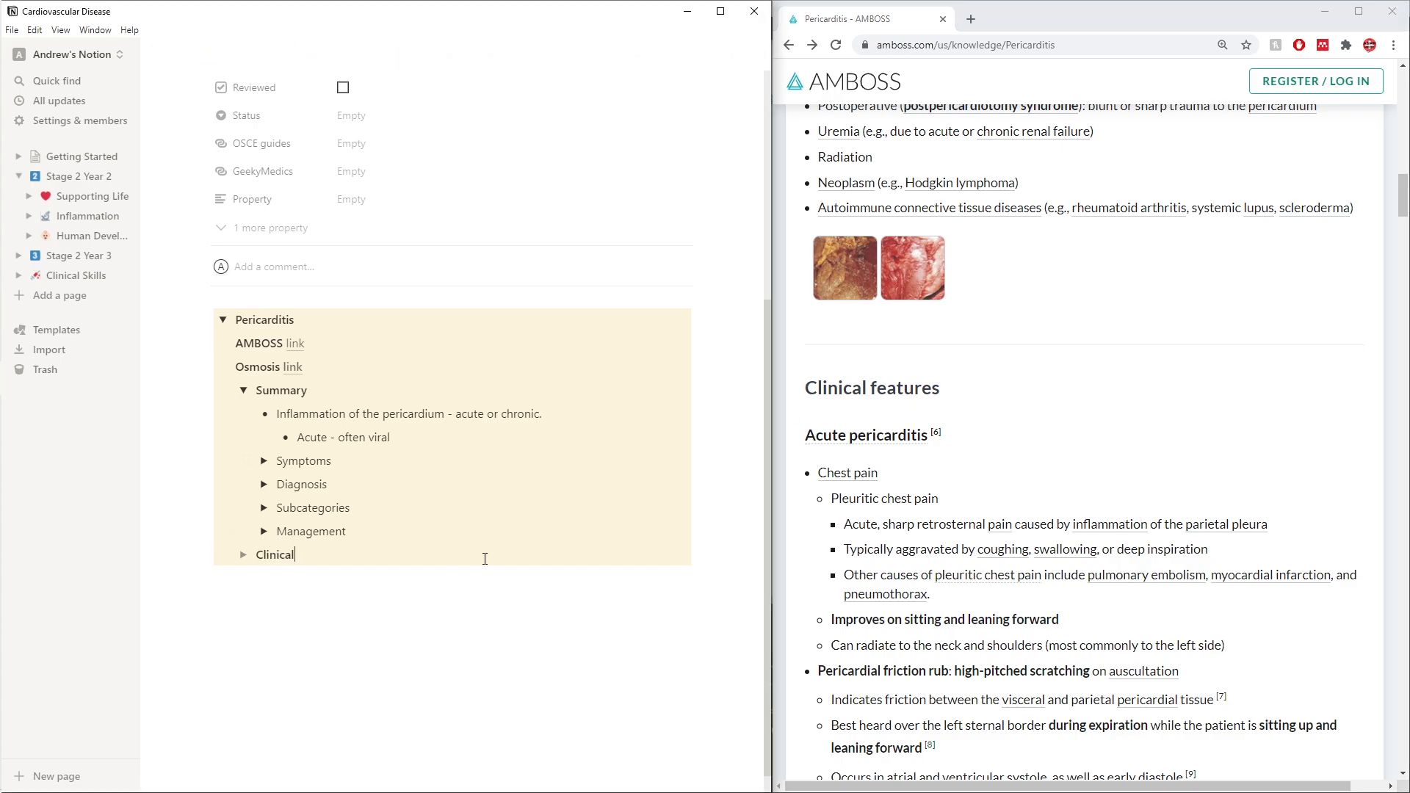
type(" features")
Nest a toggle titled "Acute pericarditis" inside Clinical features and dismiss the AMBOSS free-trial pop-up while checking the article
key("Return")
key("Tab")
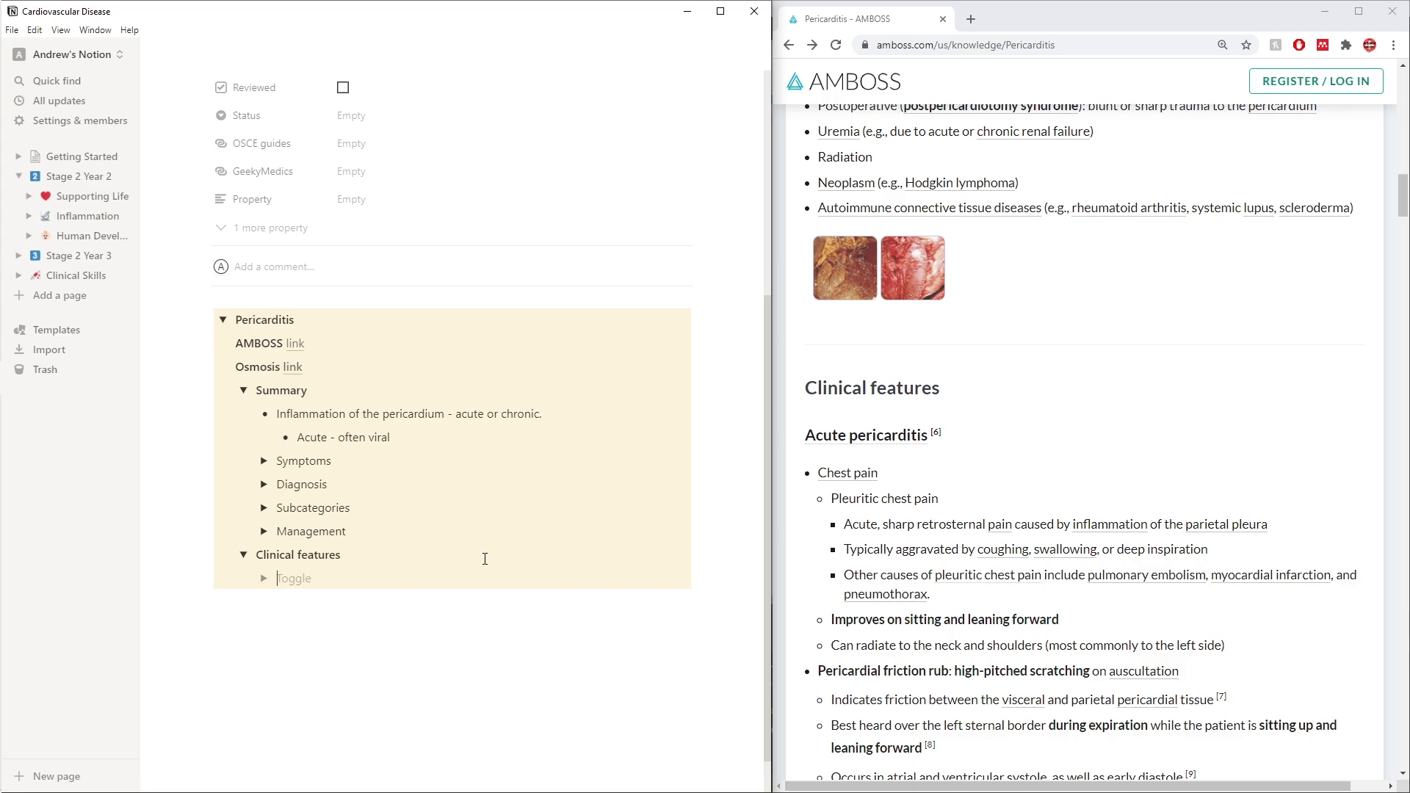
type("Acute")
scroll(937, 283, "down", 10)
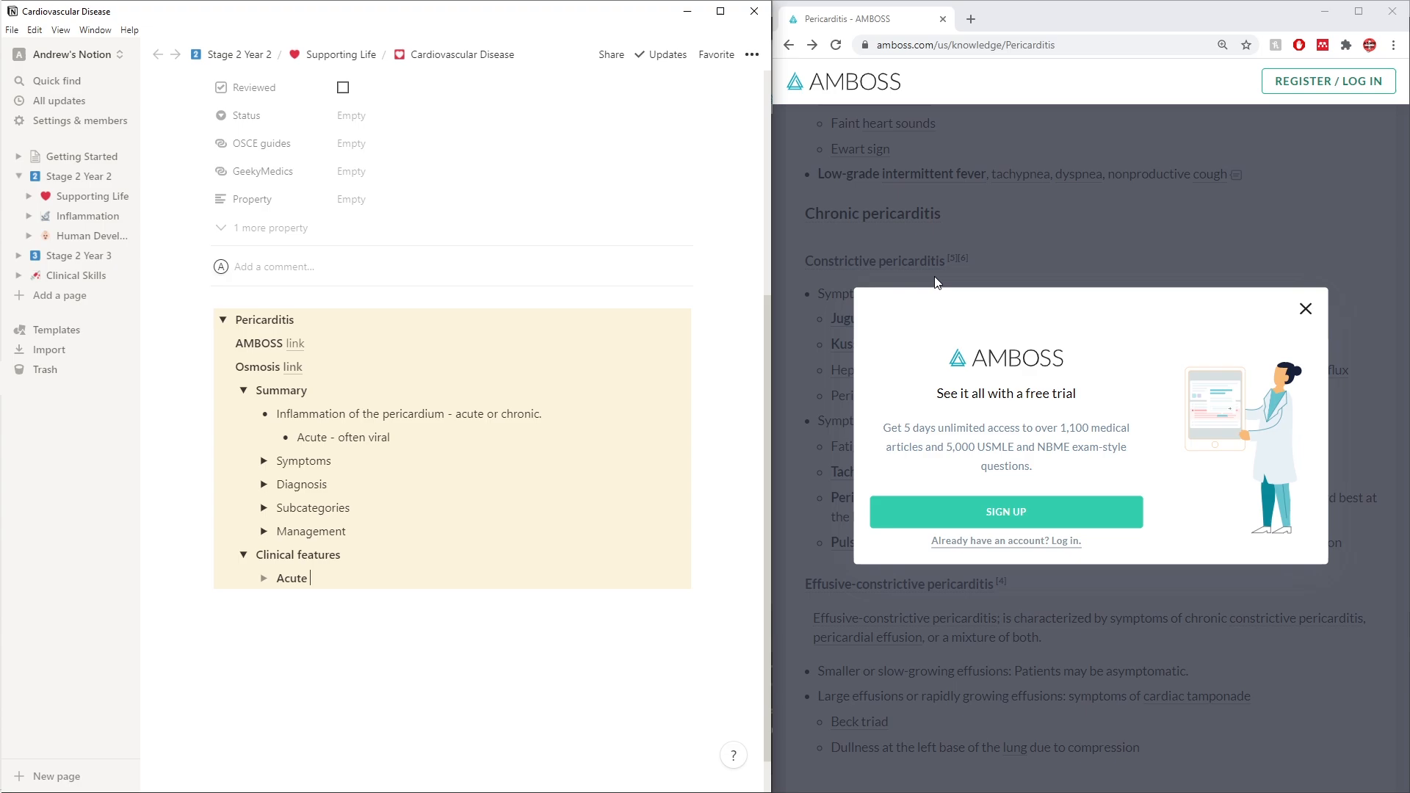
left_click(1305, 309)
scroll(874, 514, "down", 2)
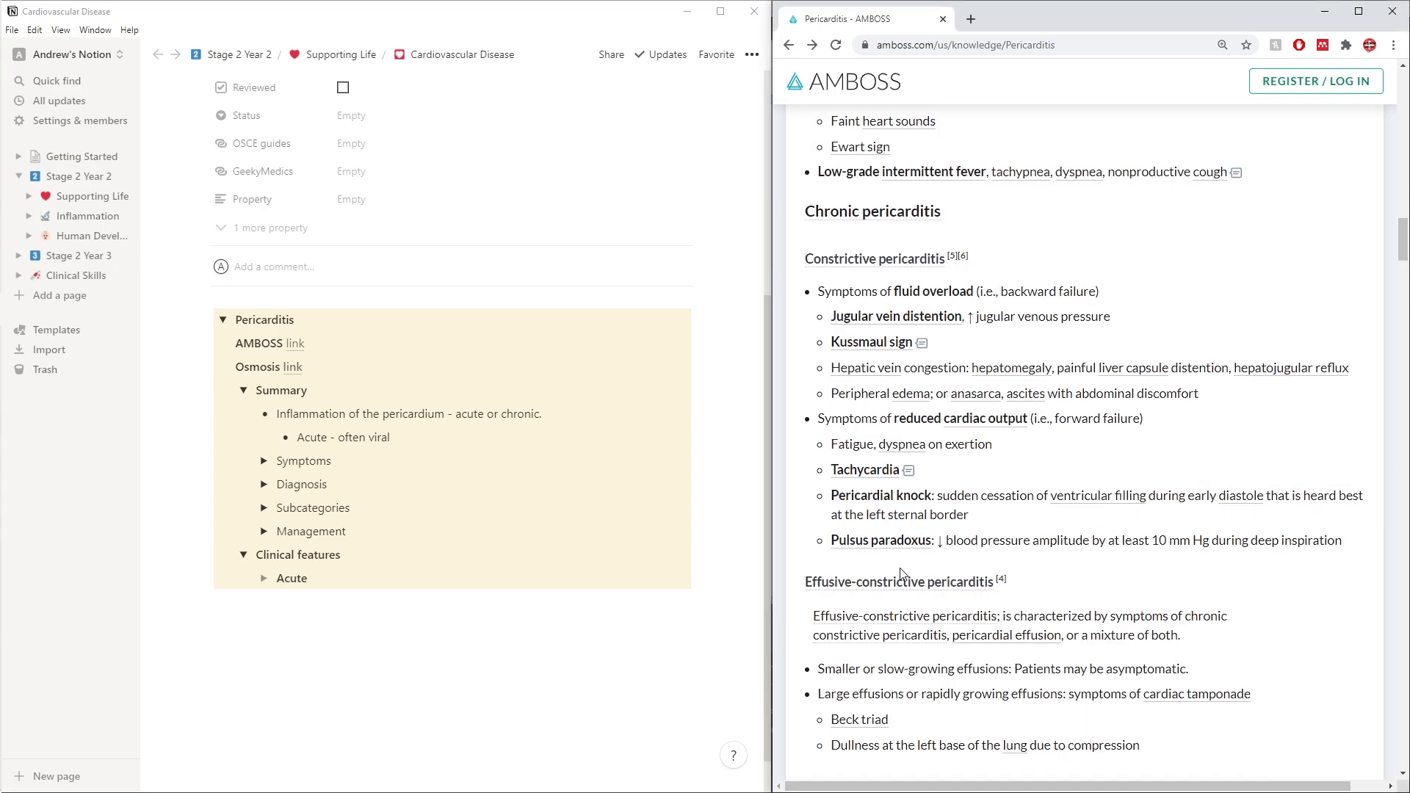
scroll(911, 471, "up", 10)
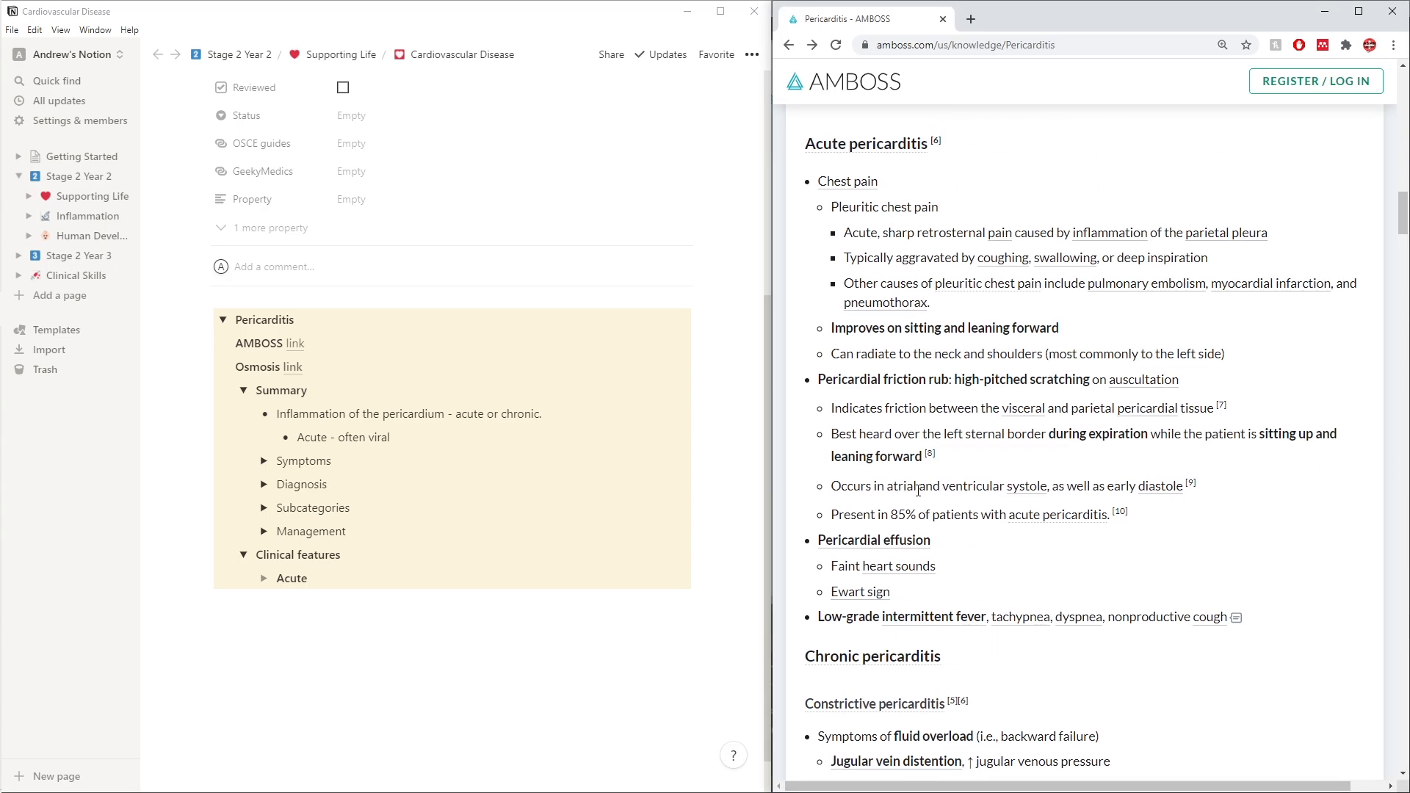
left_click(465, 566)
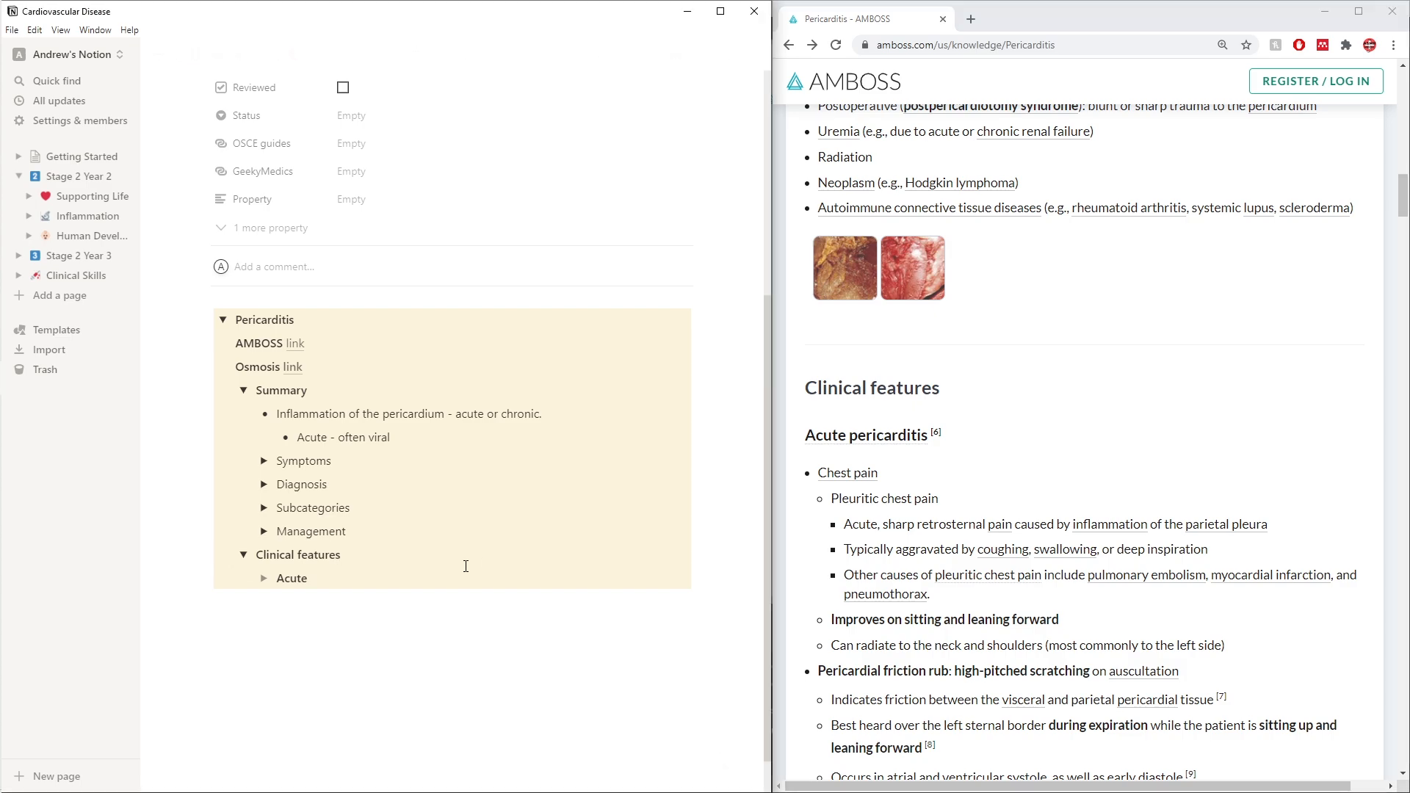
type("pericarditis")
Add a bullet inside Acute pericarditis reading "Chest pain - pleuritic - retrosternal; aggrevated by coughing, swallowing, deep insp"
key("Return")
type("-")
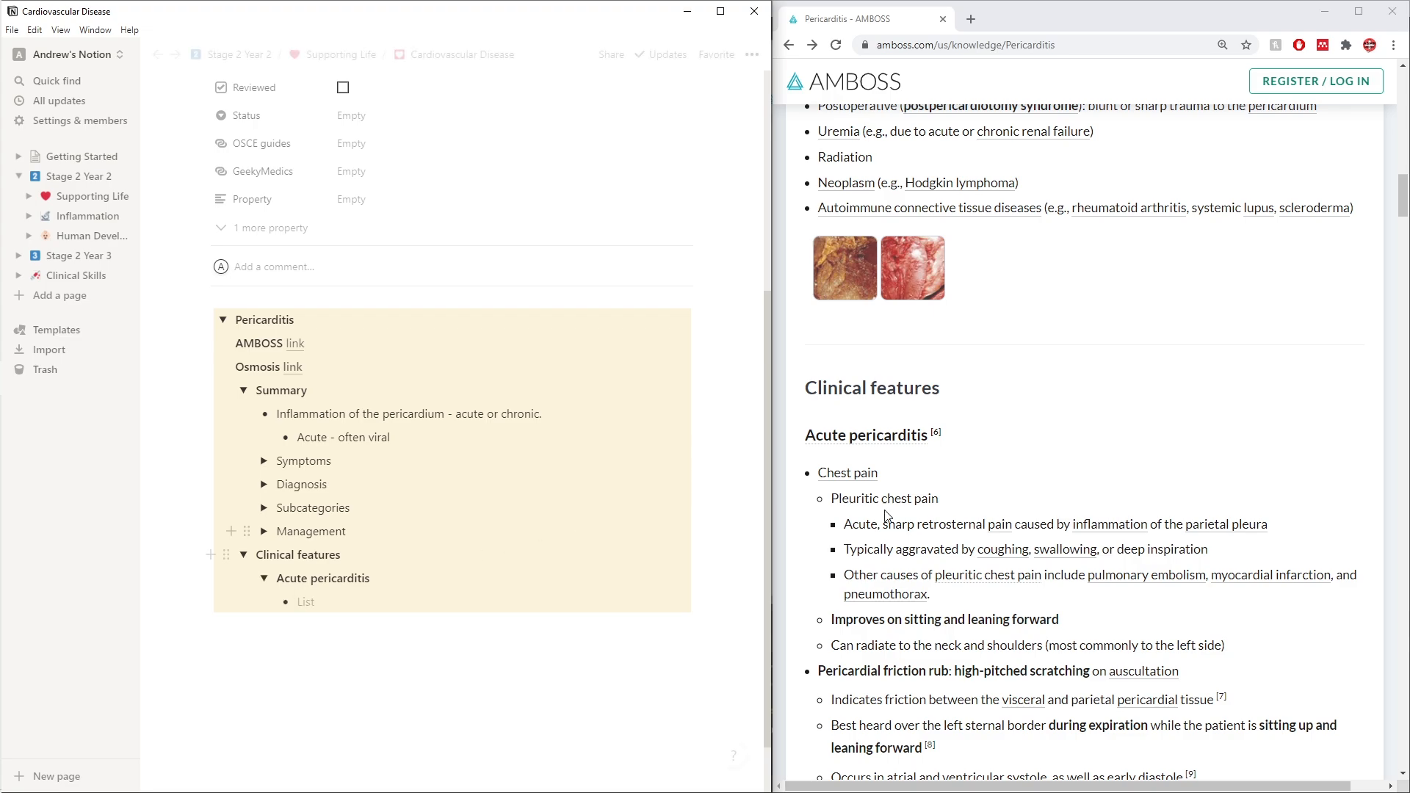
scroll(1021, 522, "down", 2)
type("Chest pain ")
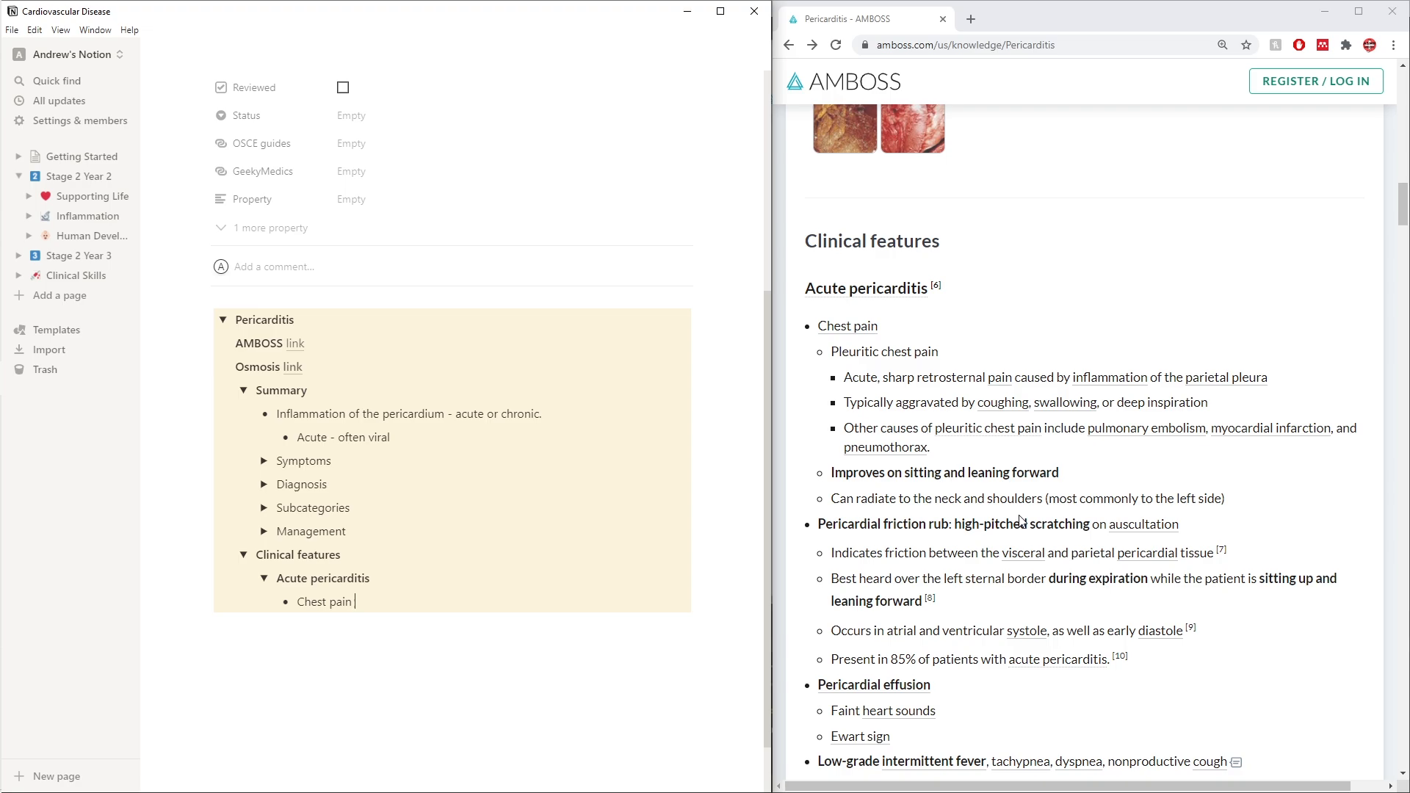
type("- pleuritic")
left_click(440, 597)
type("- retrosternal")
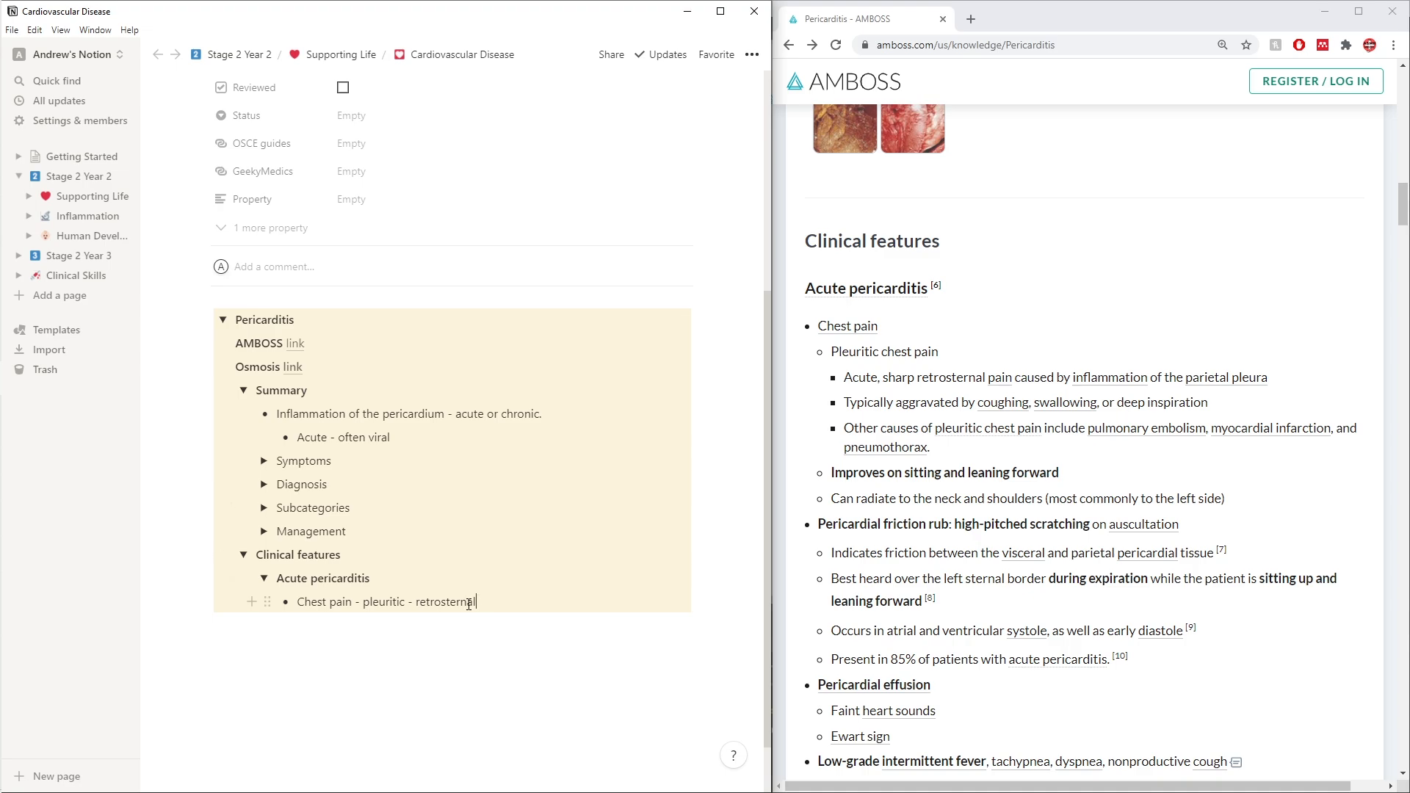
type("; aggre")
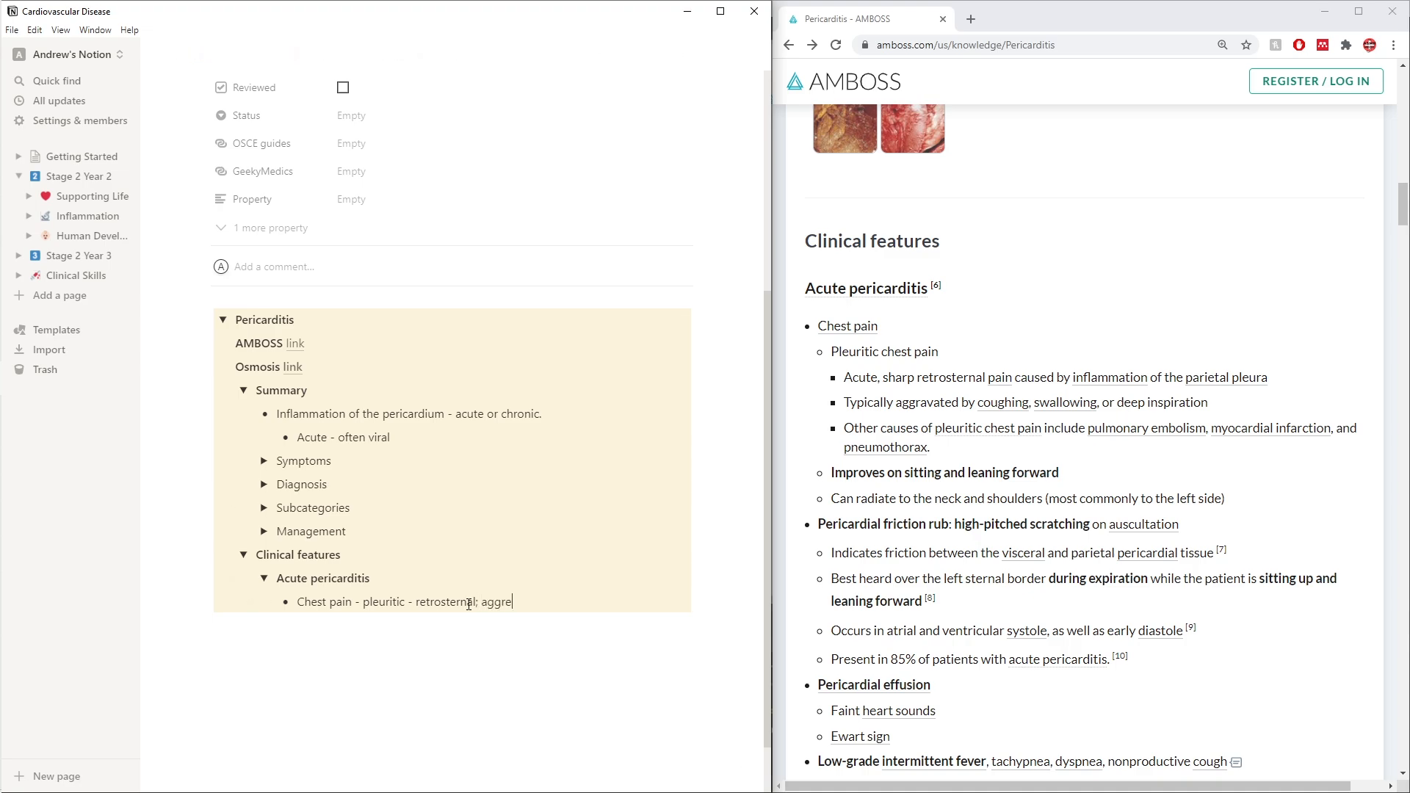
type("vated by coughing, swallowing, deep insp")
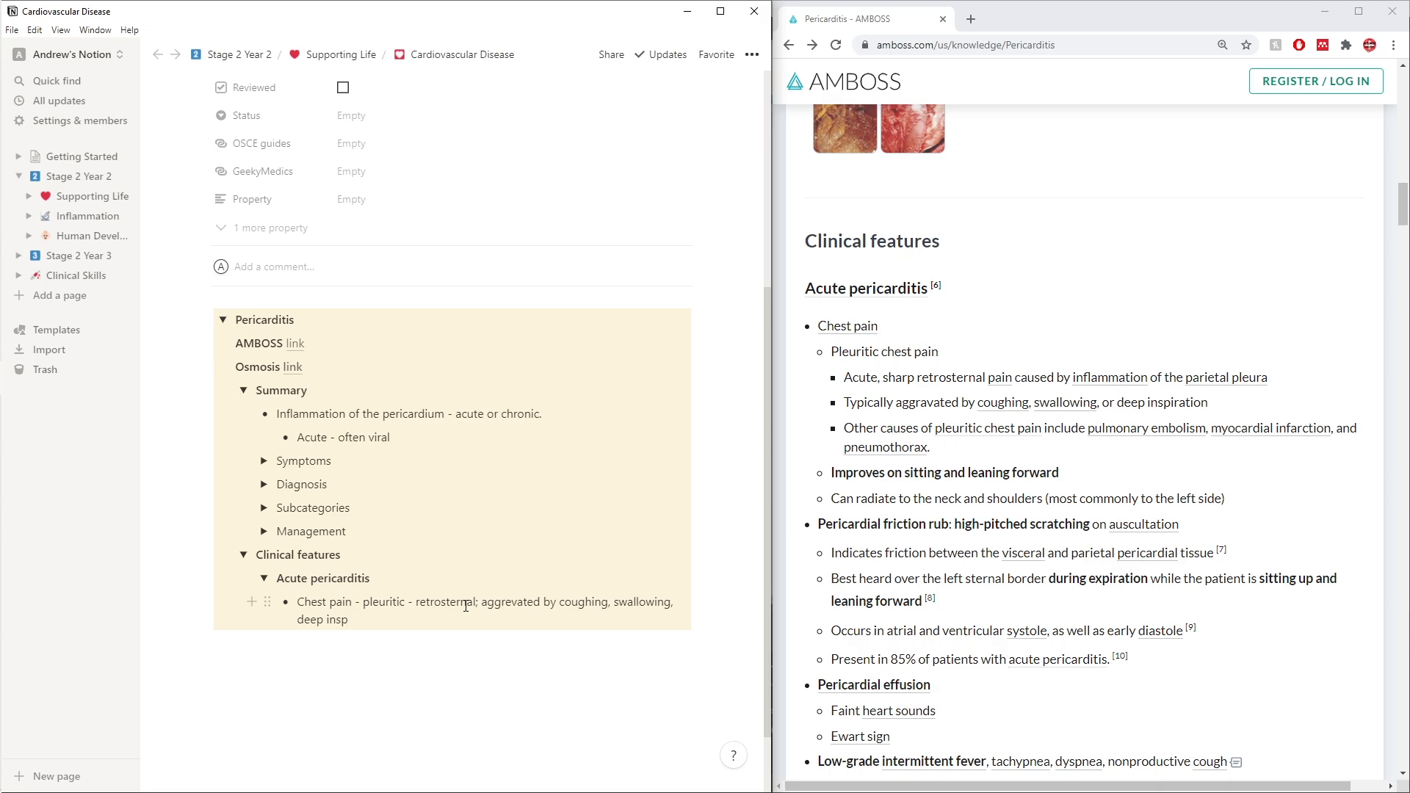
type("+")
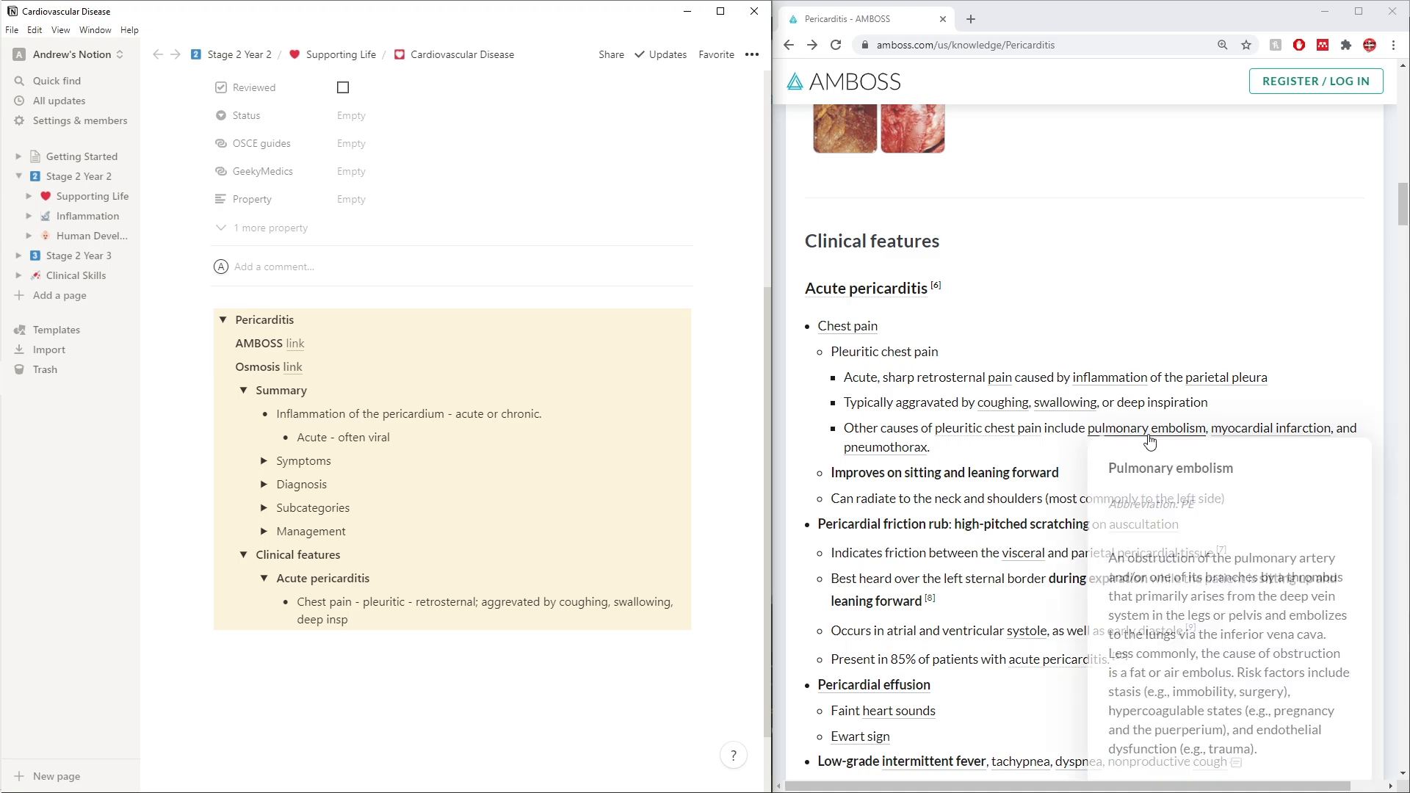
Check the remaining chest pain details in the AMBOSS article and add the bullet "Improves on sitting and leaning forward" below Chest pain
mouse_move(1296, 432)
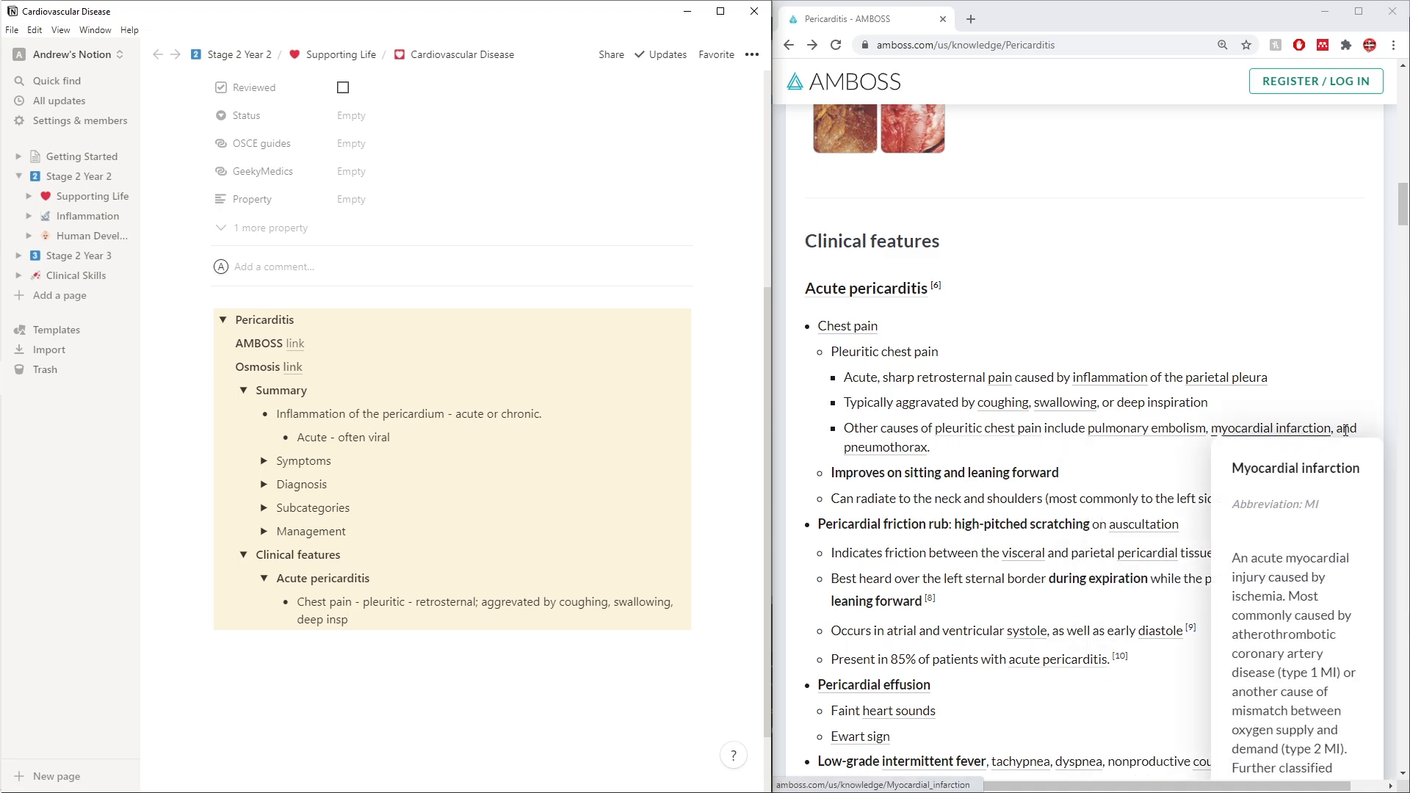
mouse_move(980, 441)
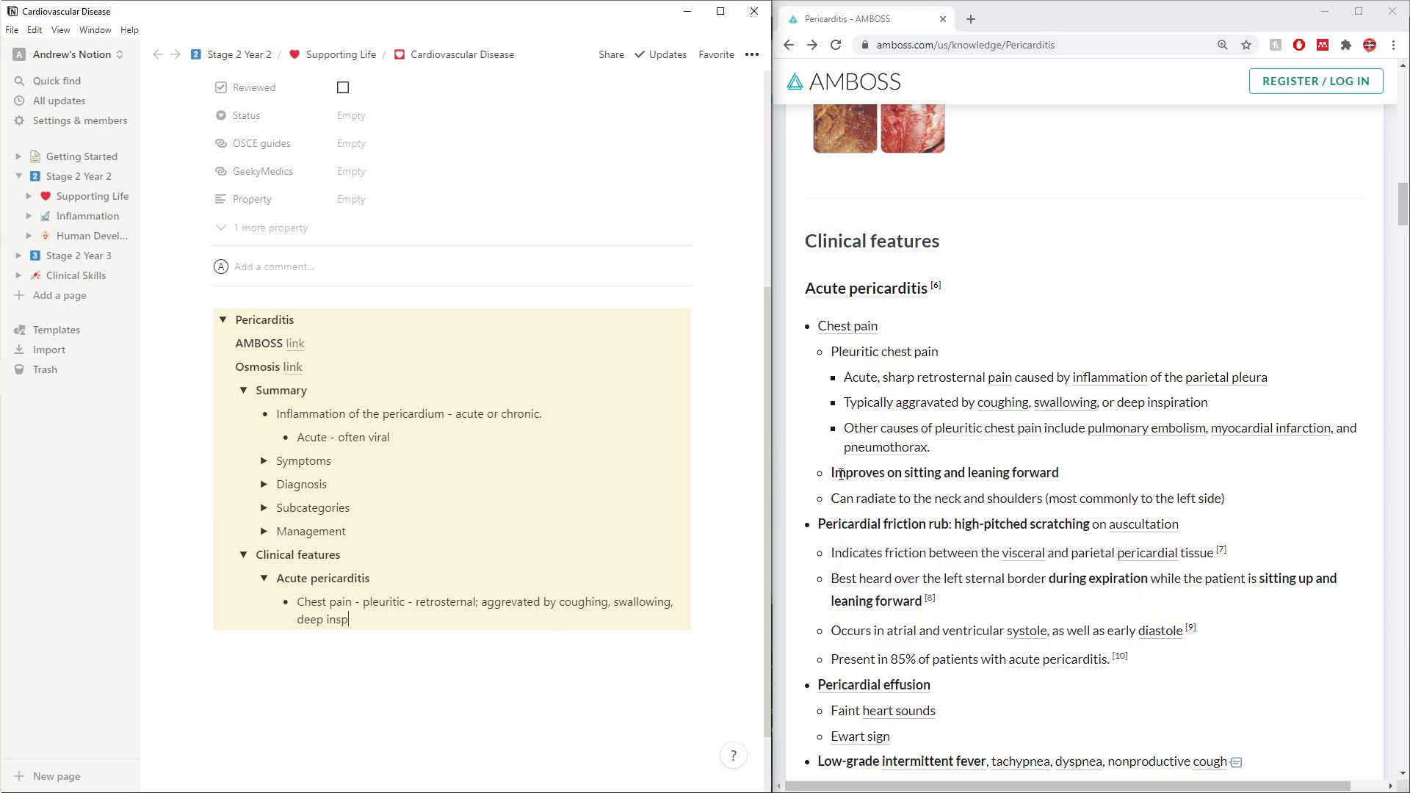
mouse_move(836, 474)
left_mouse_down()
mouse_move(1072, 473)
mouse_move(835, 471)
left_mouse_up()
left_click(1084, 473)
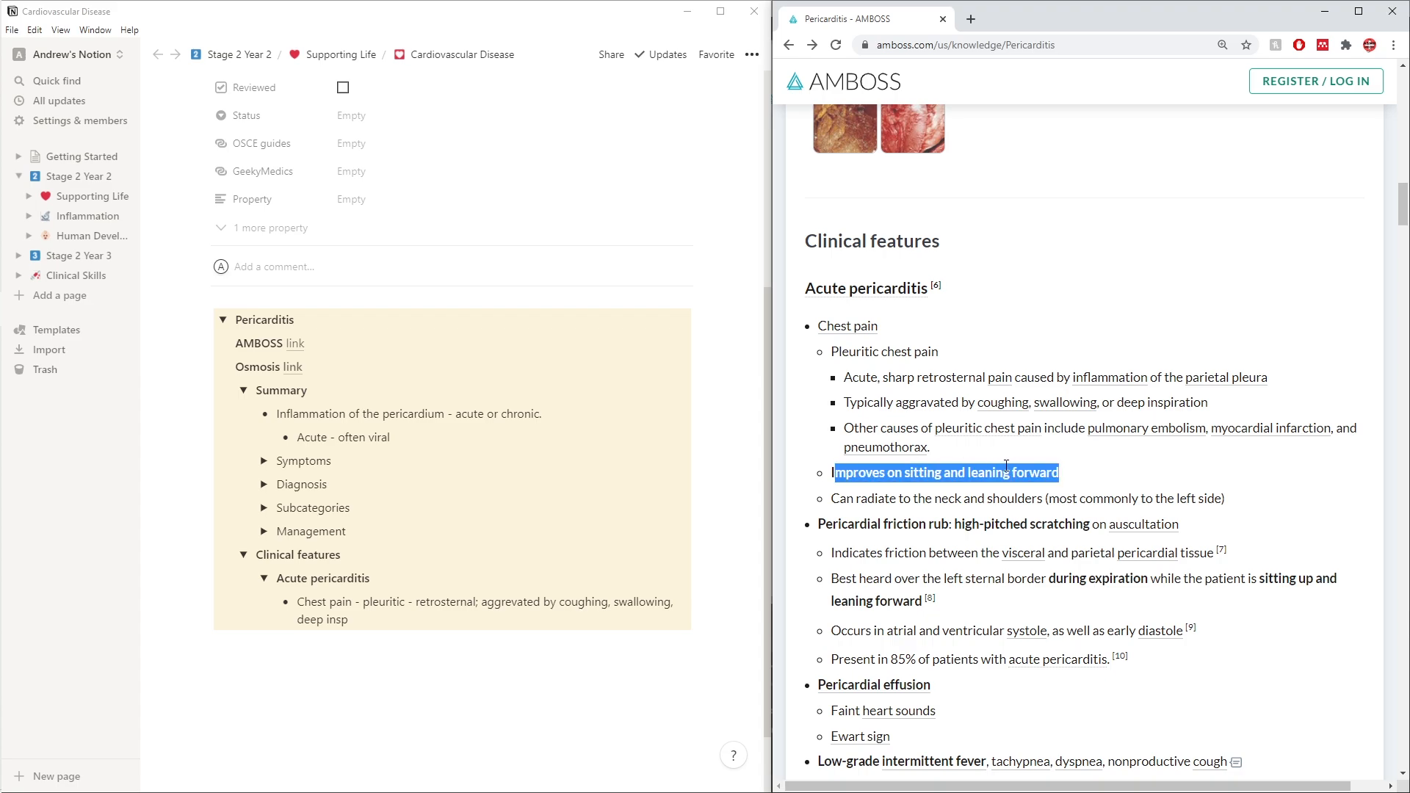
left_click(1114, 473)
left_click(394, 619)
key("Return")
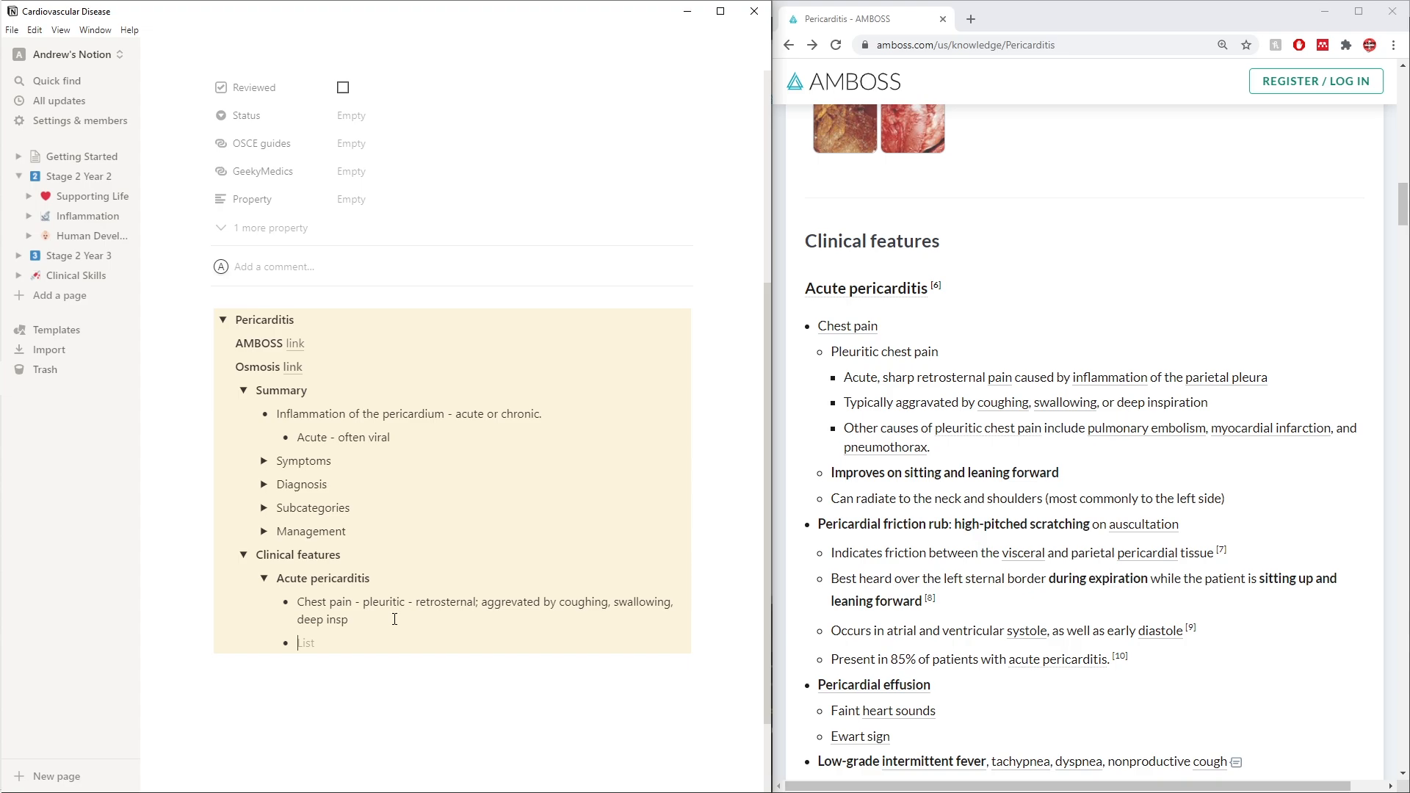
type("Improves on sitting and leaning forward")
Format the "Improves on sitting and leaning forward" bullet in pink text and bold
triple_click(389, 645)
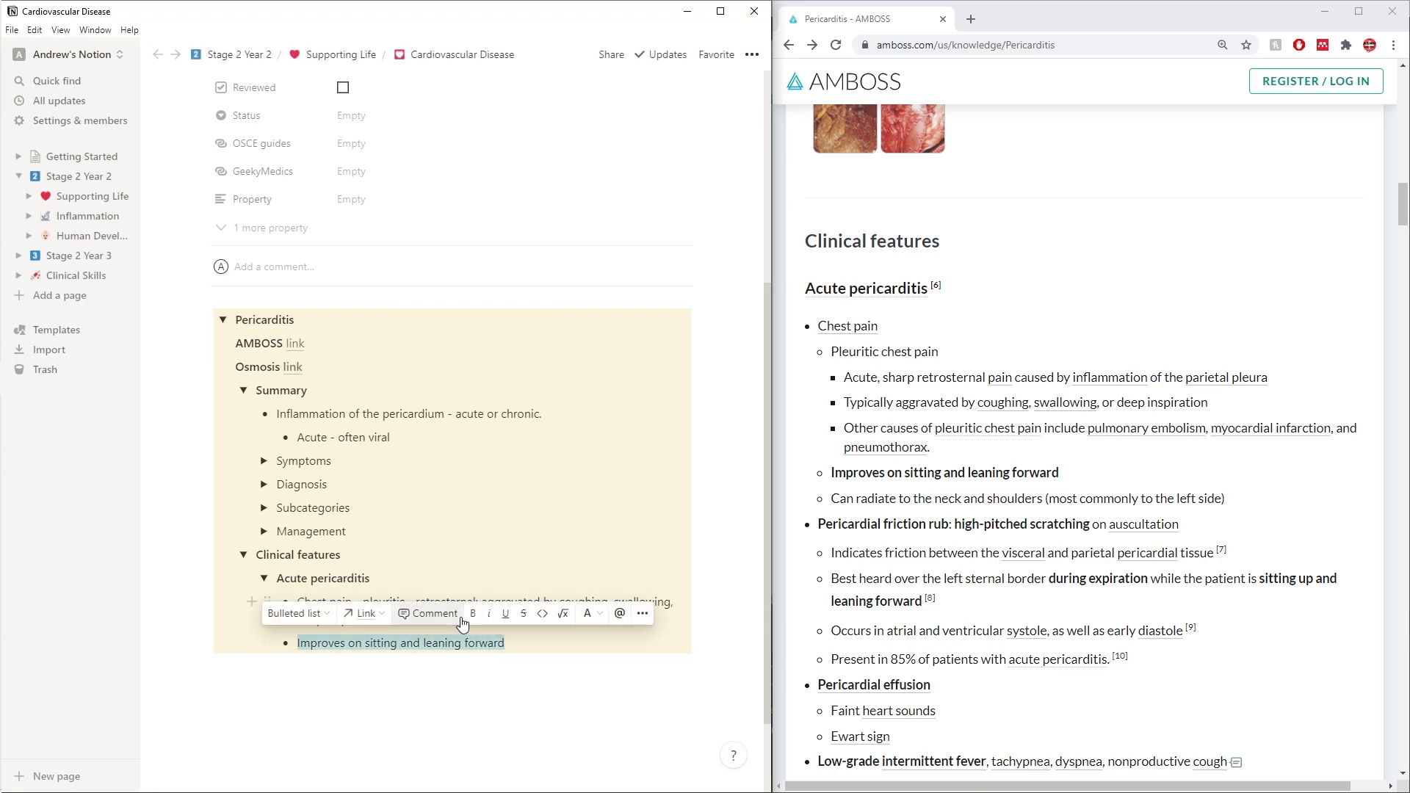
left_click(643, 613)
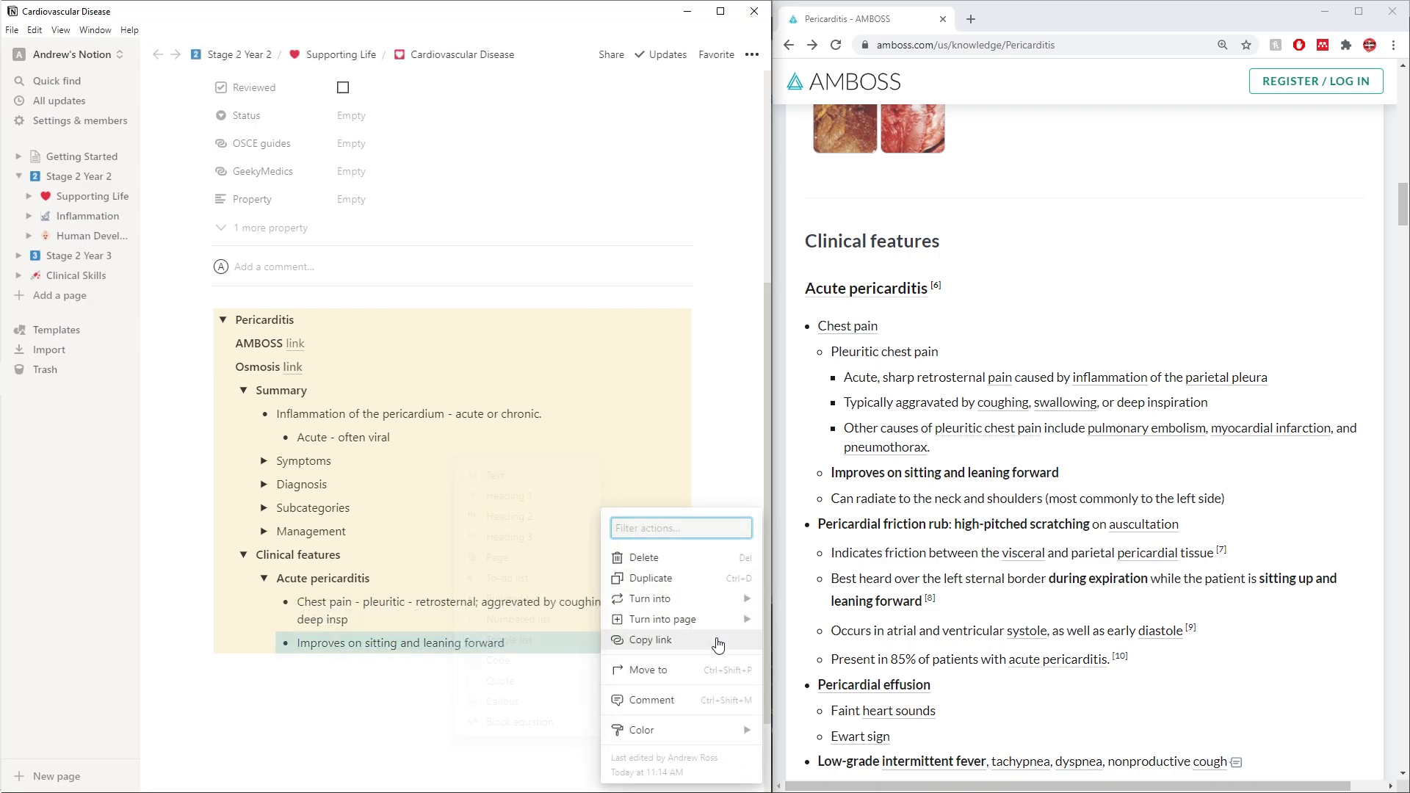
mouse_move(717, 598)
mouse_move(690, 730)
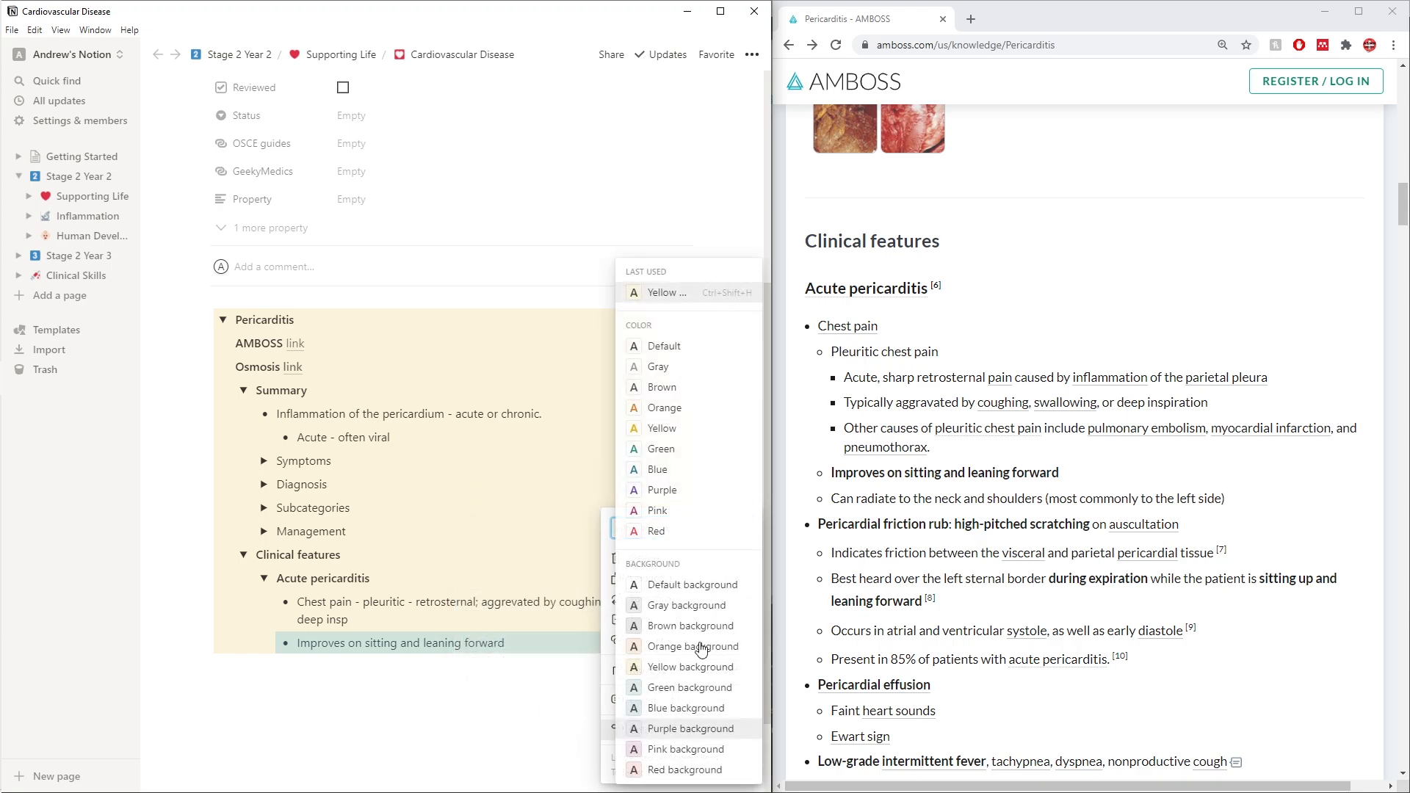
left_click(665, 511)
triple_click(481, 644)
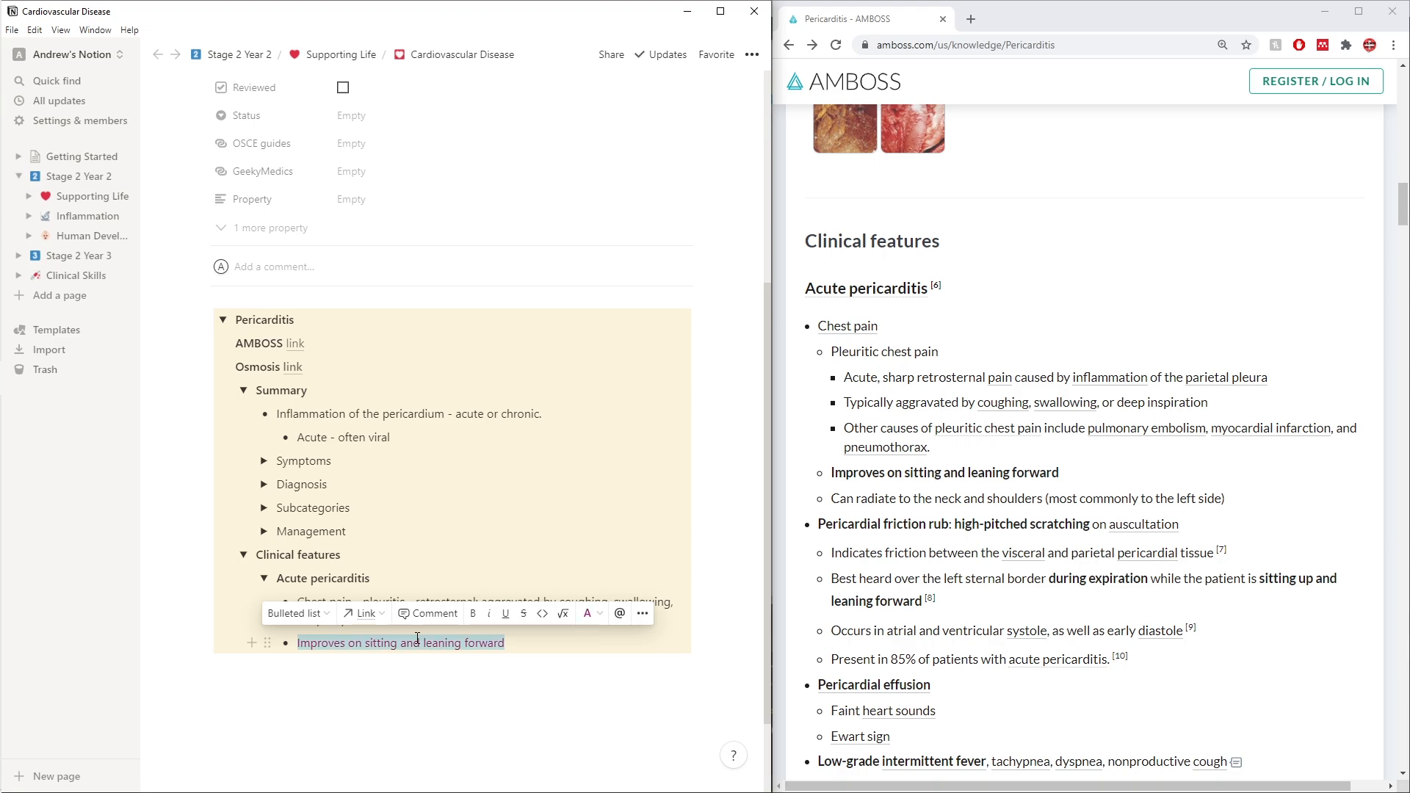
key("ctrl+b")
left_click(417, 676)
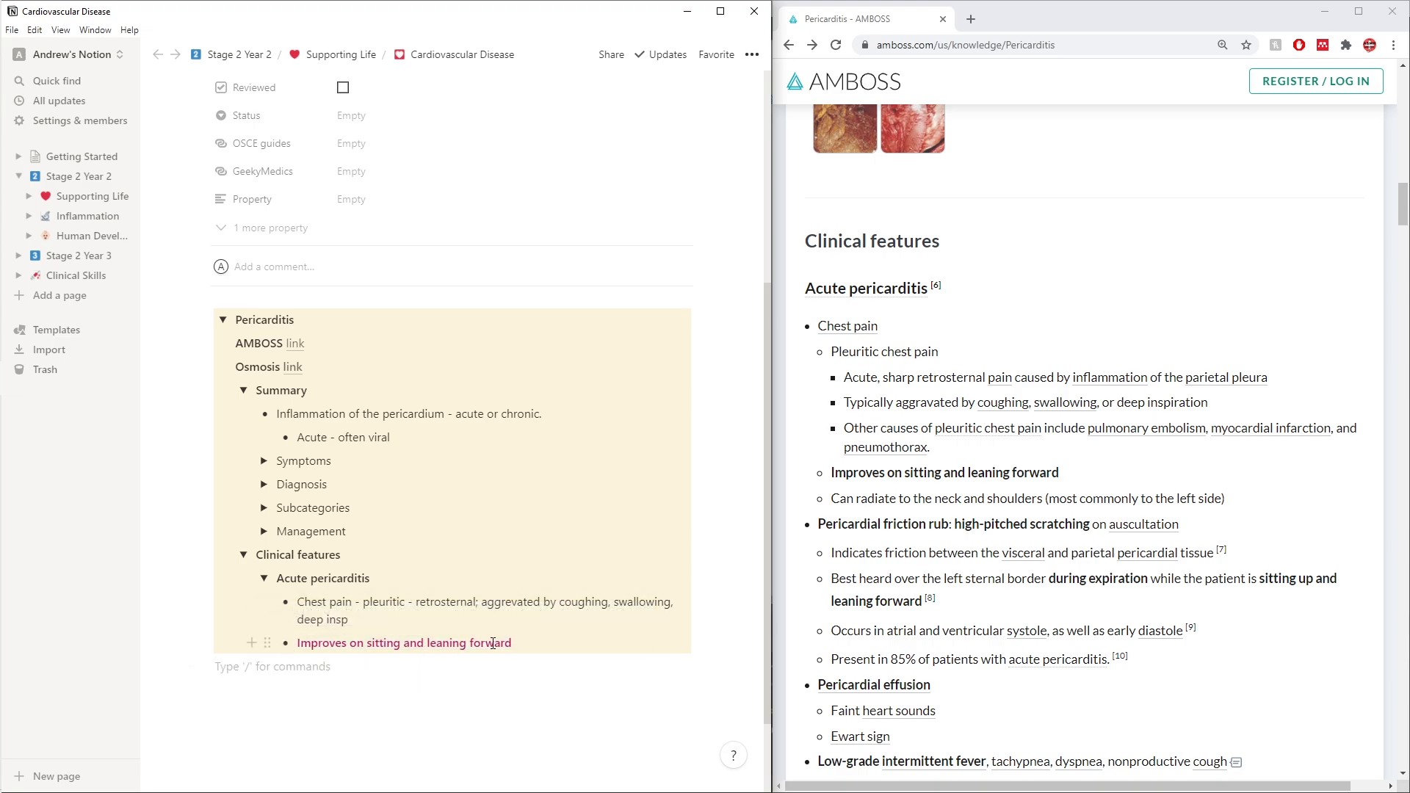
left_click(531, 642)
Add the bullet "Radiation possible" below the pink line, followed by an empty bullet
key("Return")
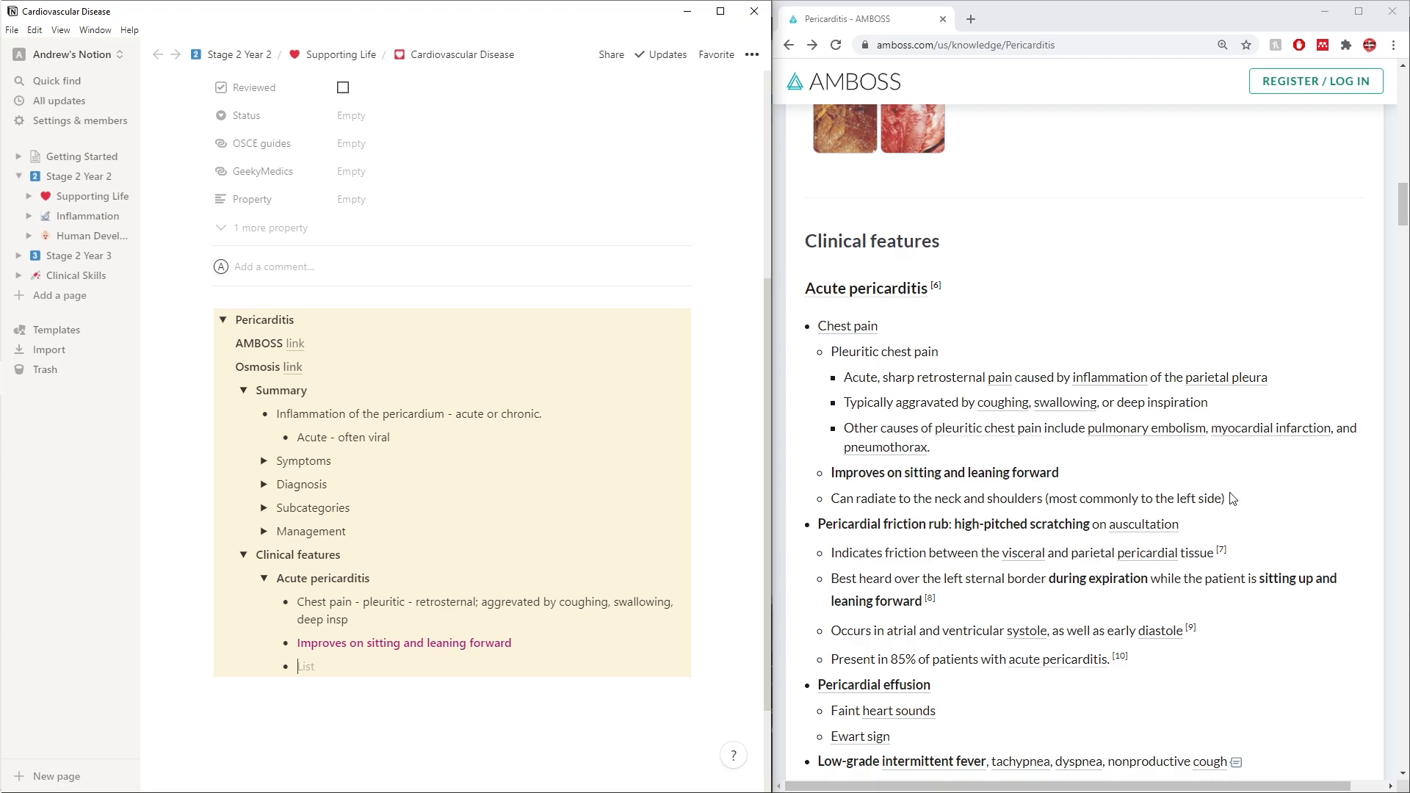
type("Rad")
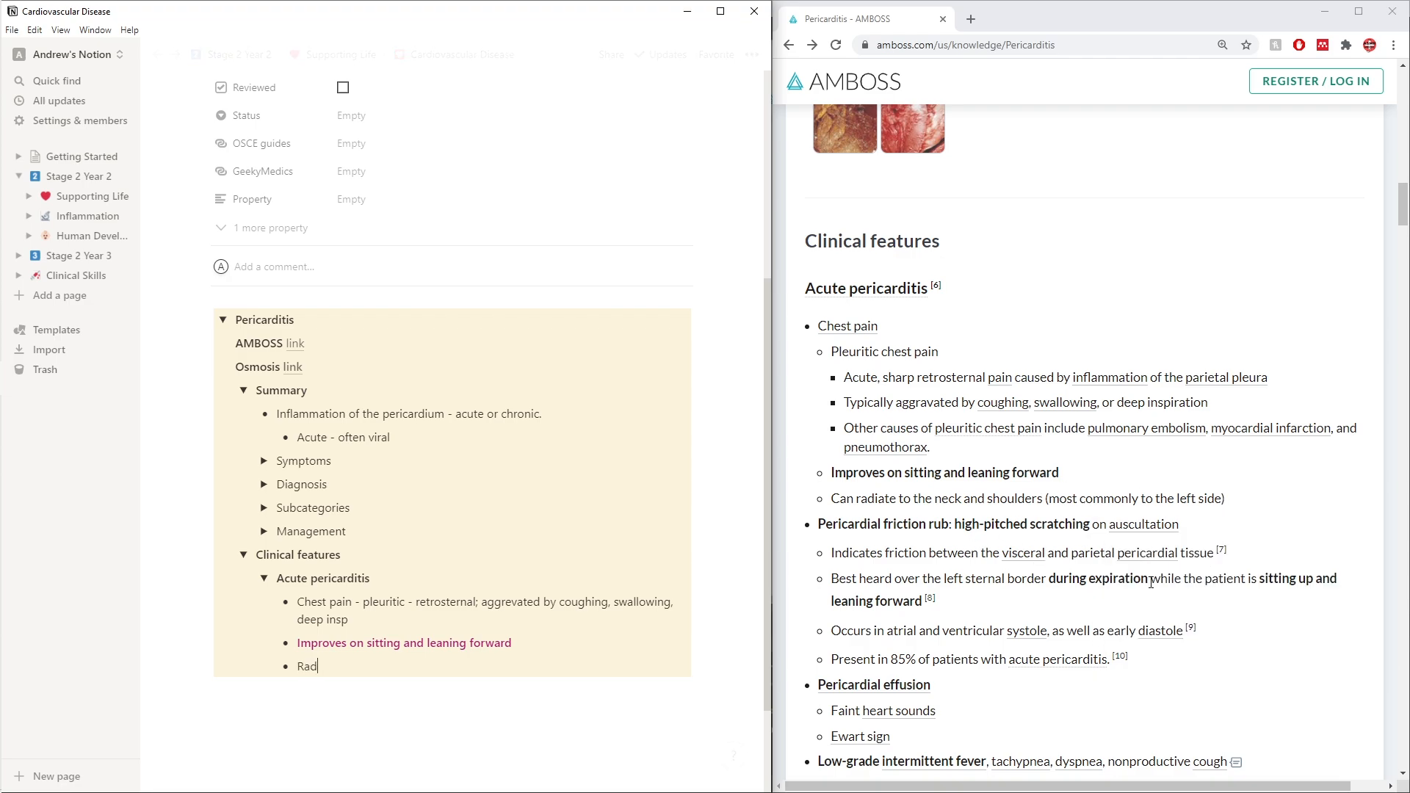
type("iat")
key("BackSpace")
type("iation possible")
scroll(1124, 515, "down", 4)
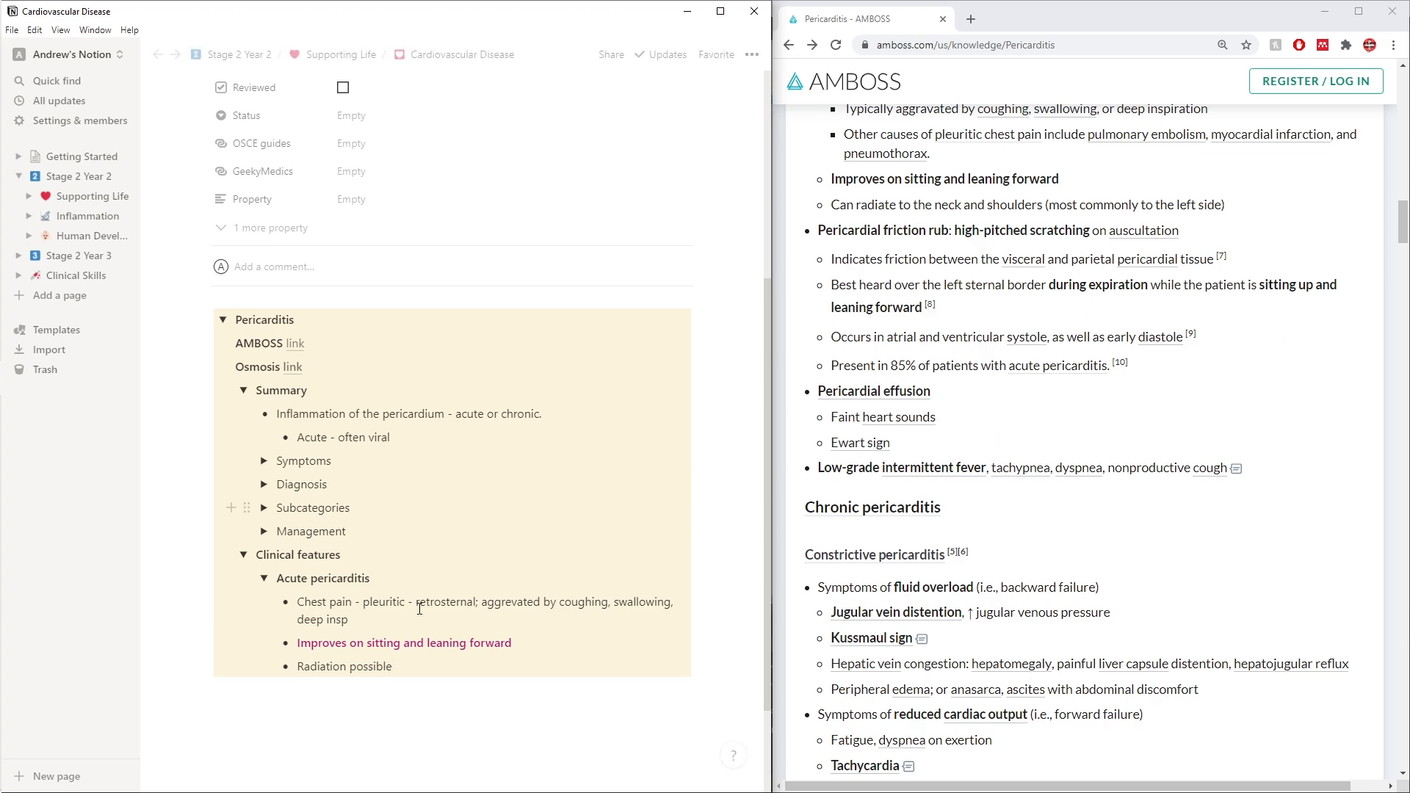
left_click(442, 662)
key("Return")
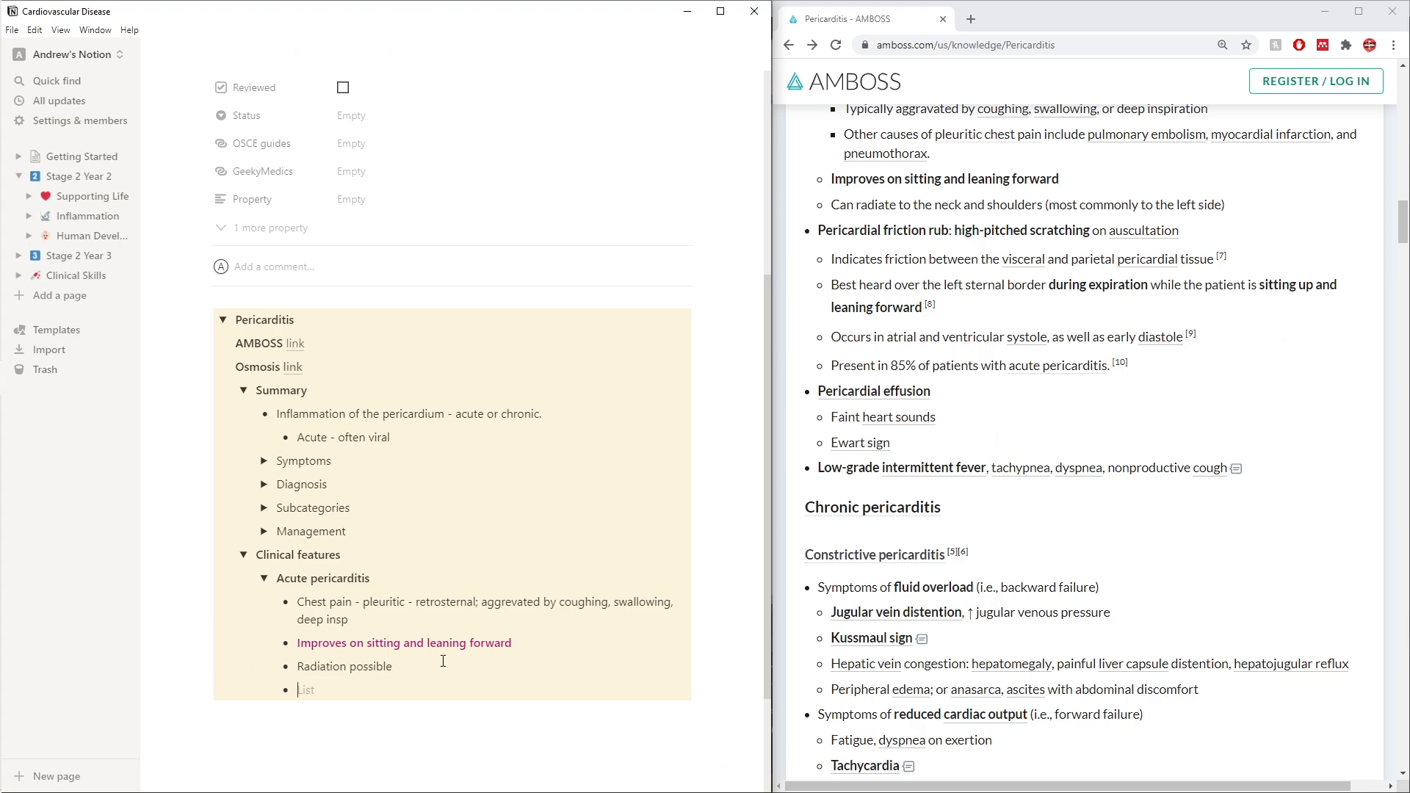
Nest the "Improves on sitting and leaning forward" and "Radiation possible" bullets under the Chest pain bullet
scroll(886, 525, "up", 4)
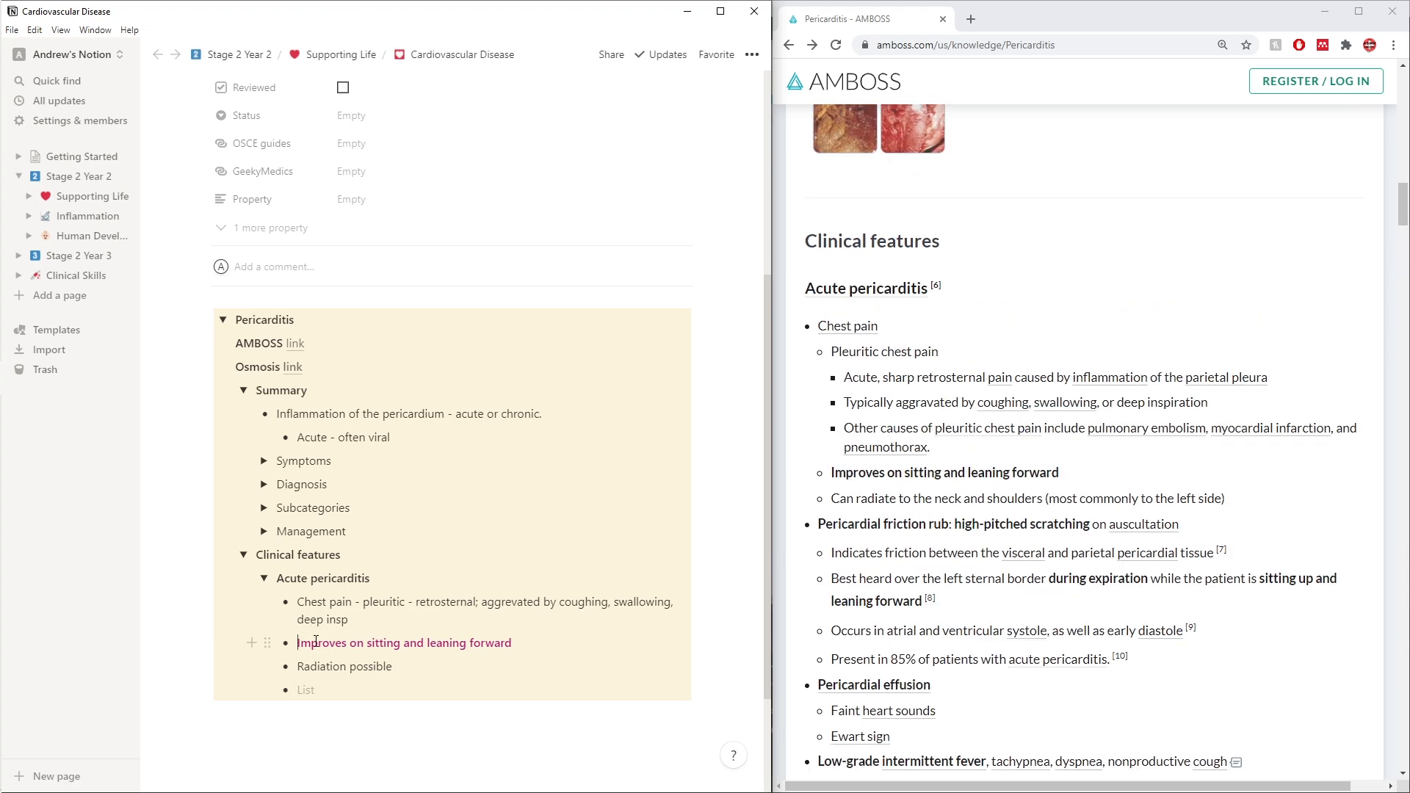
key("Tab")
left_click(306, 665)
key("Tab")
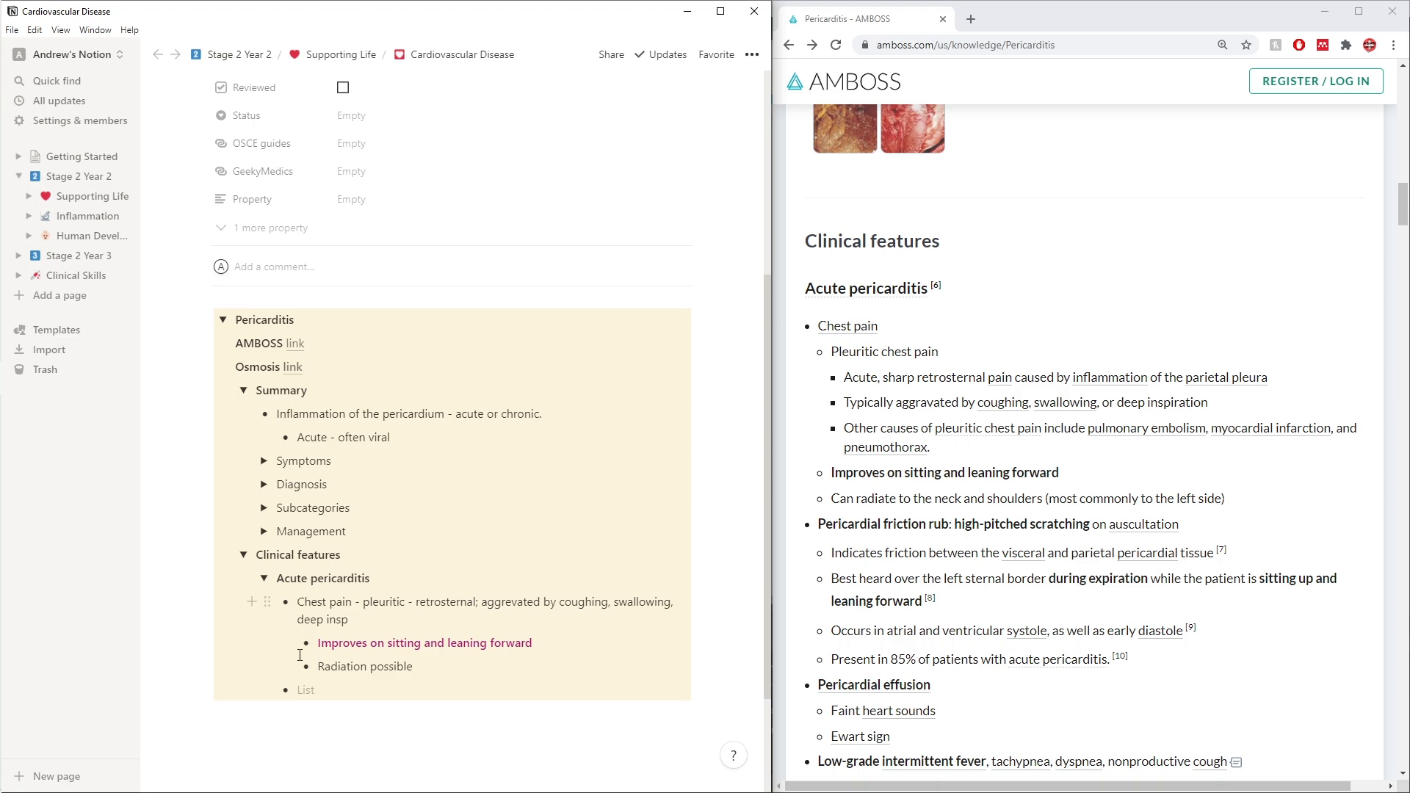
Fill the empty bullet under Acute pericarditis with "Pericardal friction rub - high pitched scratching on ausc"
left_click(359, 686)
scroll(807, 586, "down", 2)
scroll(668, 586, "down", 3)
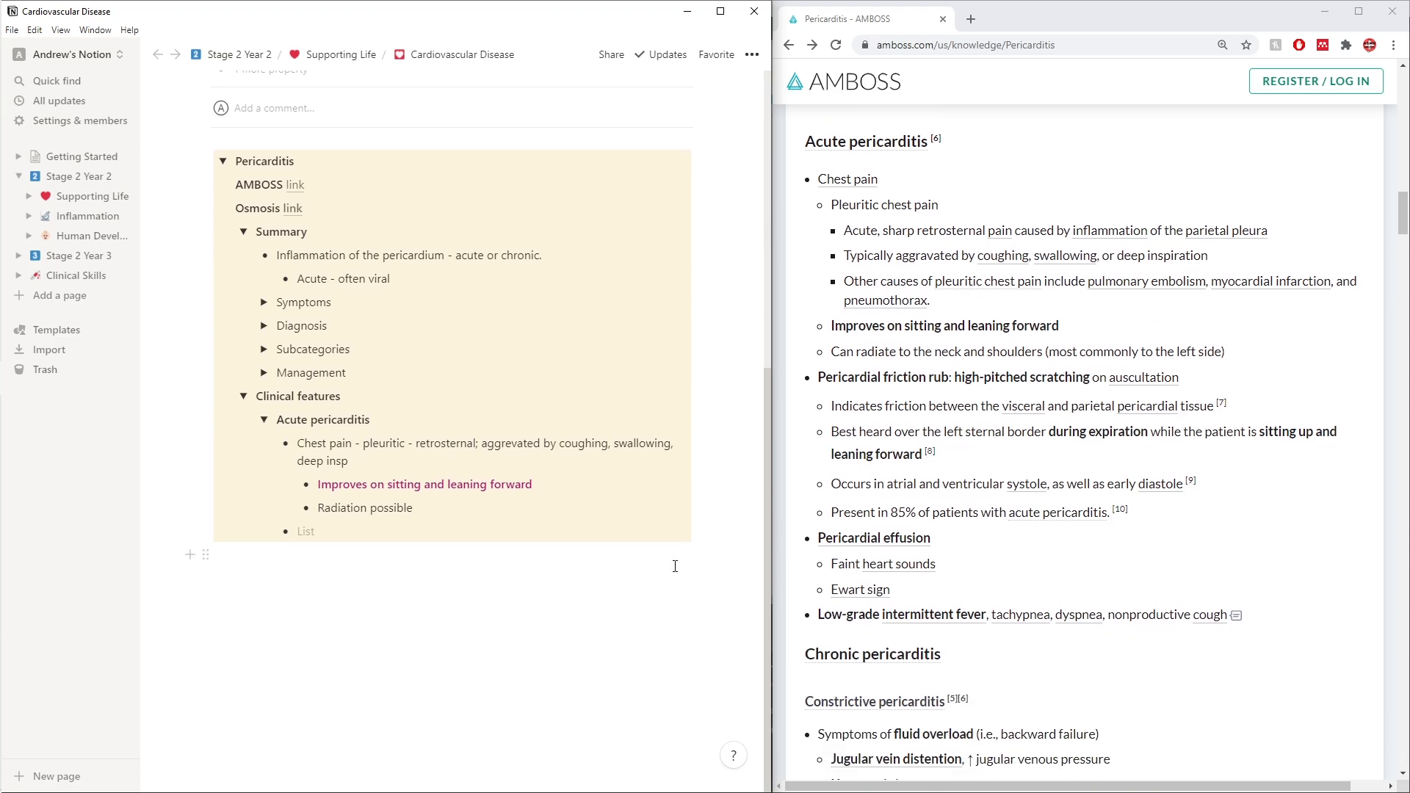
type("Peric")
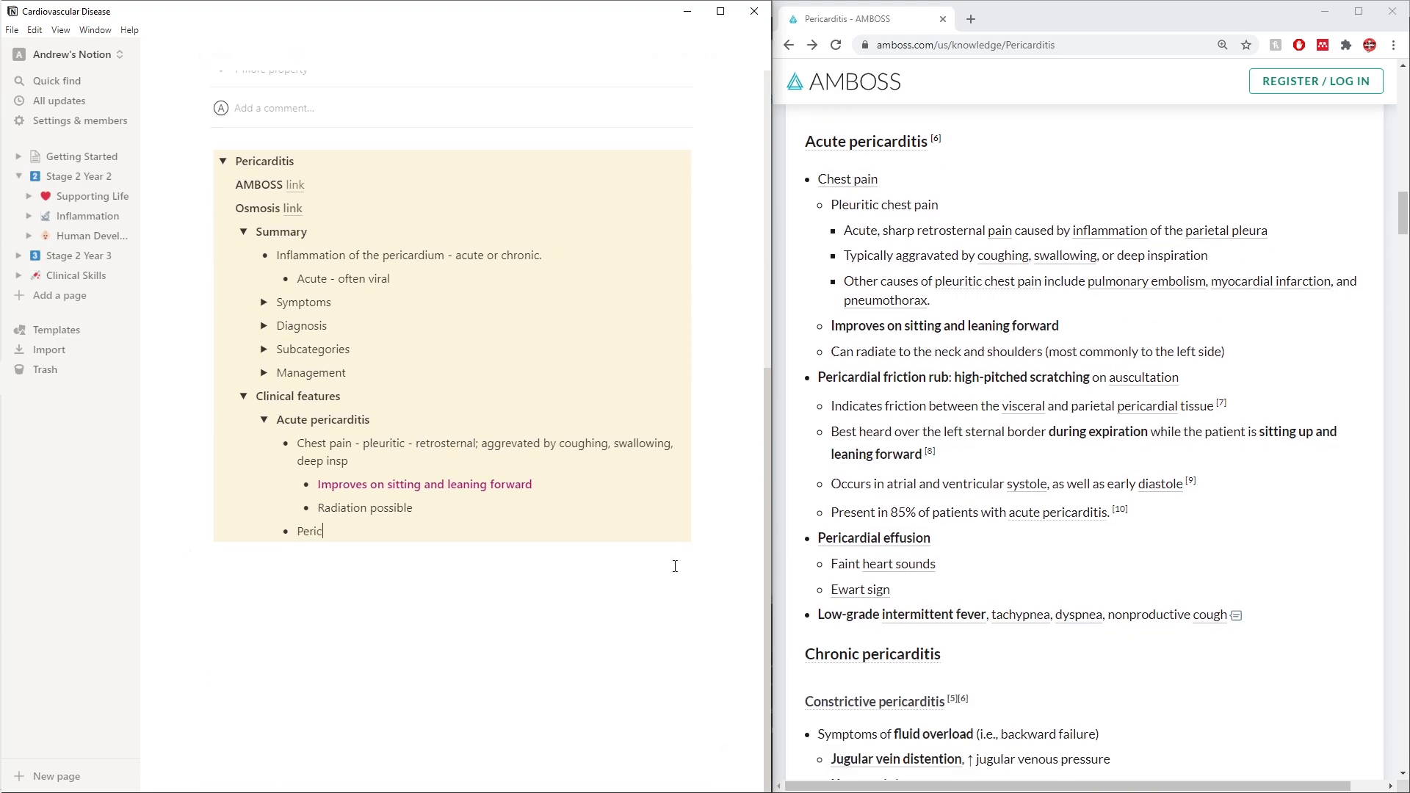
type("ardal friction rub -")
type("high pitched scratching on")
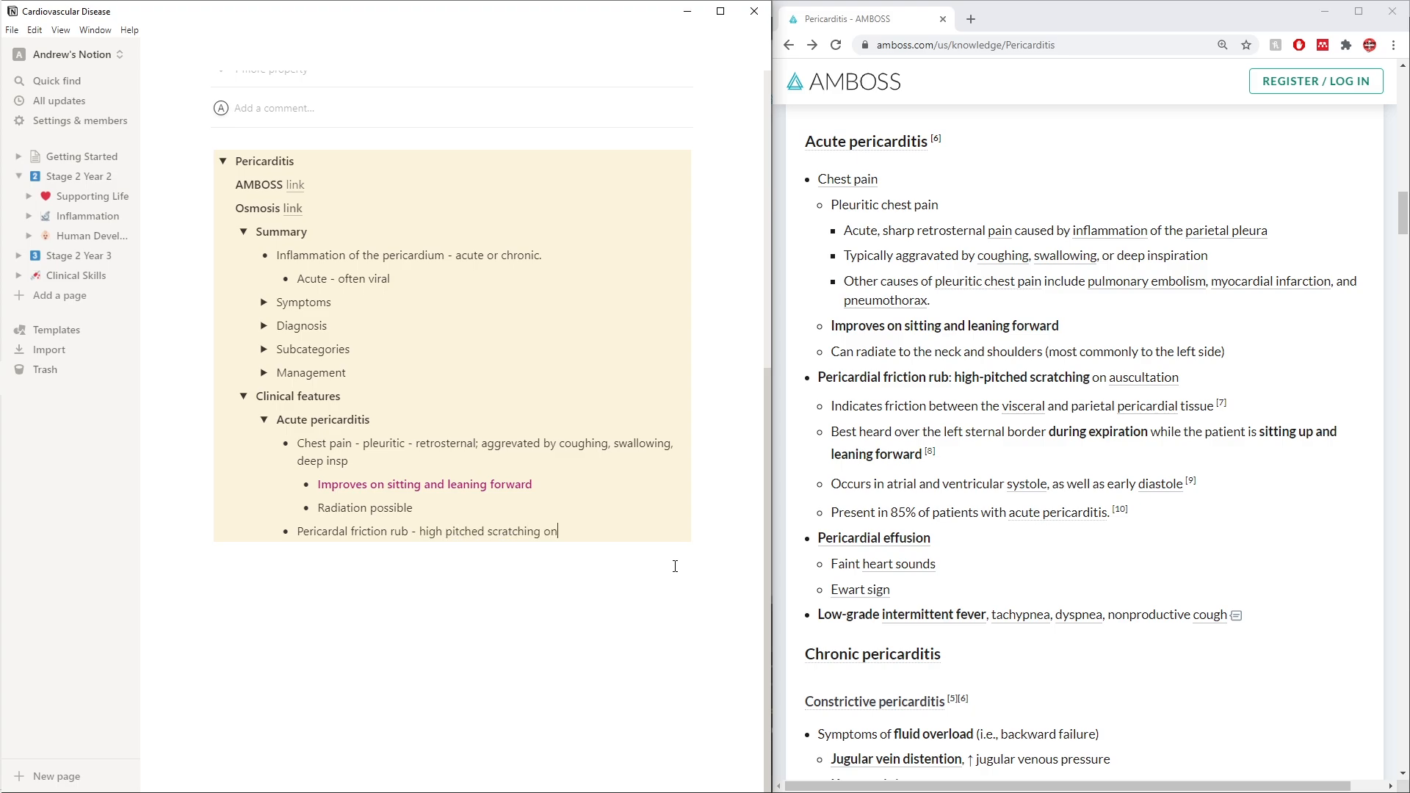
type(" ausc")
Make the terms "Pericardal friction rub" and "Chest pain" bold and add an empty bullet at the end of the list
left_click_drag(409, 531, 298, 533)
key("ctrl+b")
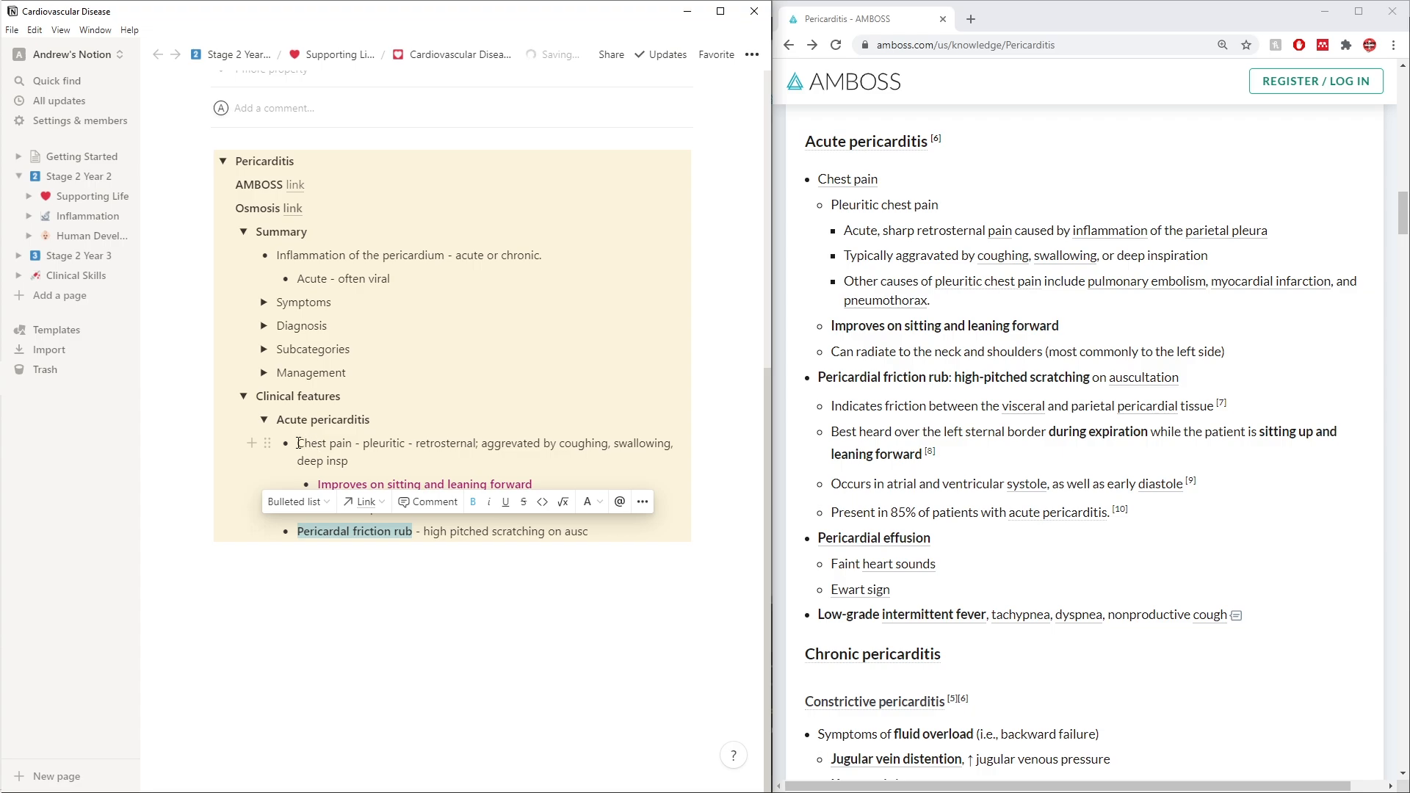
left_click_drag(298, 443, 353, 445)
key("ctrl+b")
left_click(616, 535)
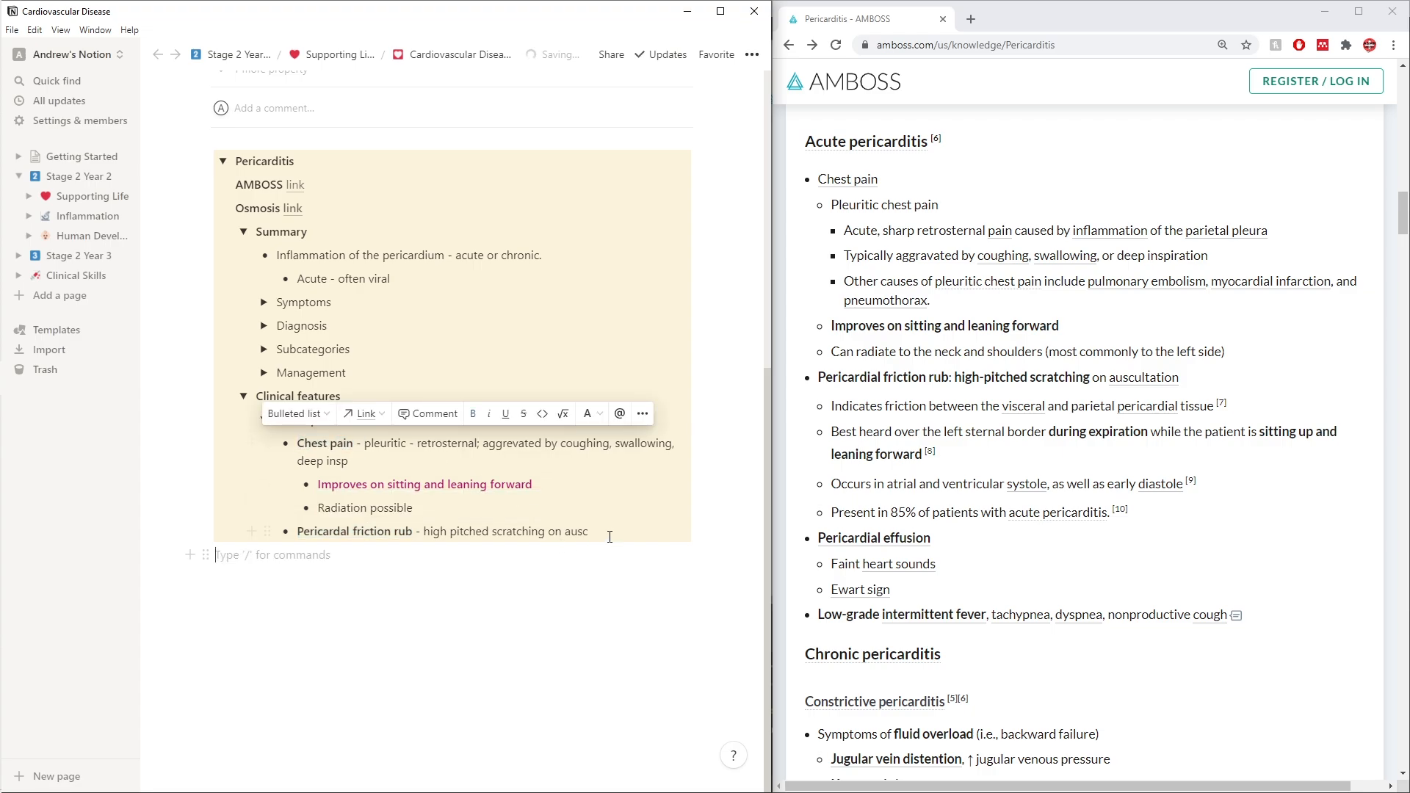
key("Return")
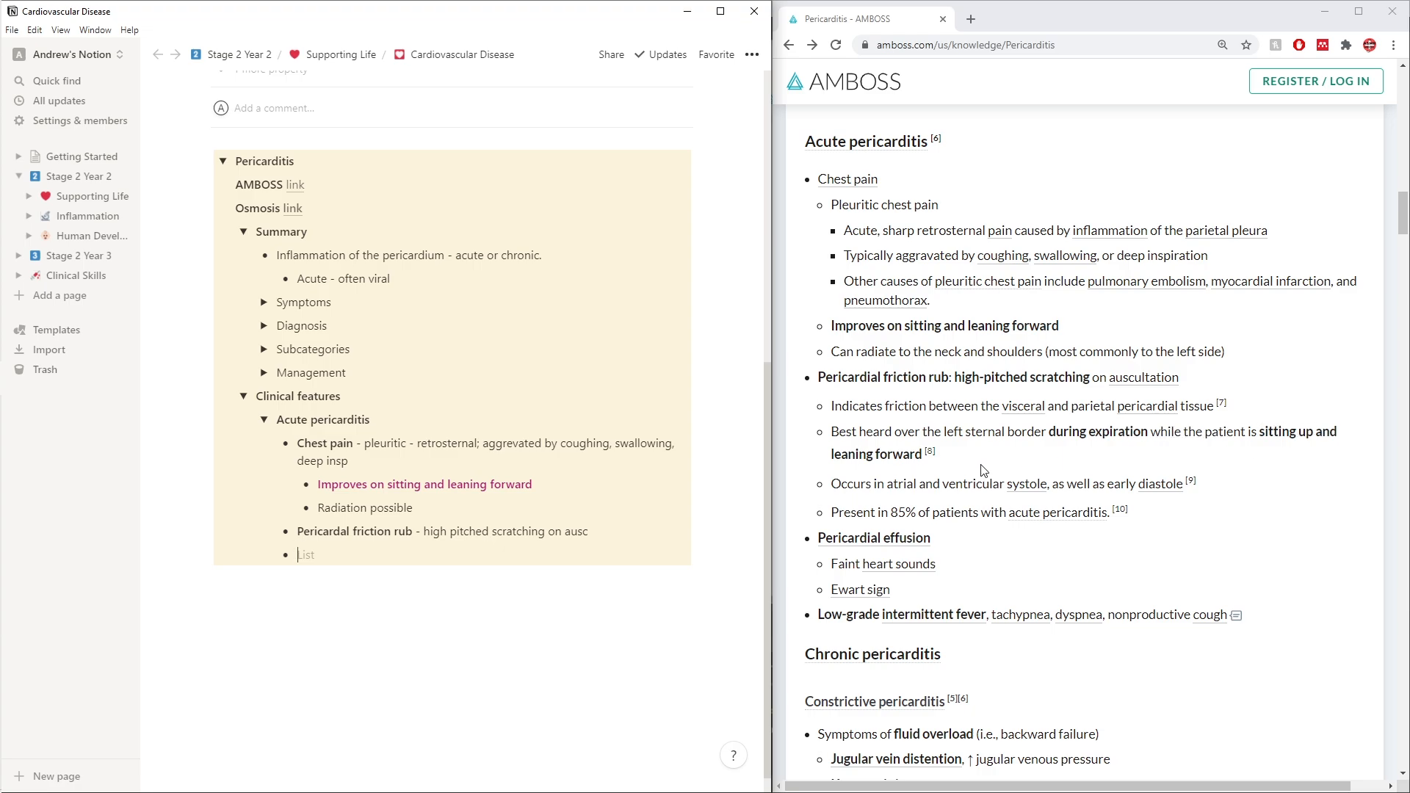
Attach a comment to the word "rub" reading "Left sternal border, during expiration whilst sitting up and leaning forward"
triple_click(355, 534)
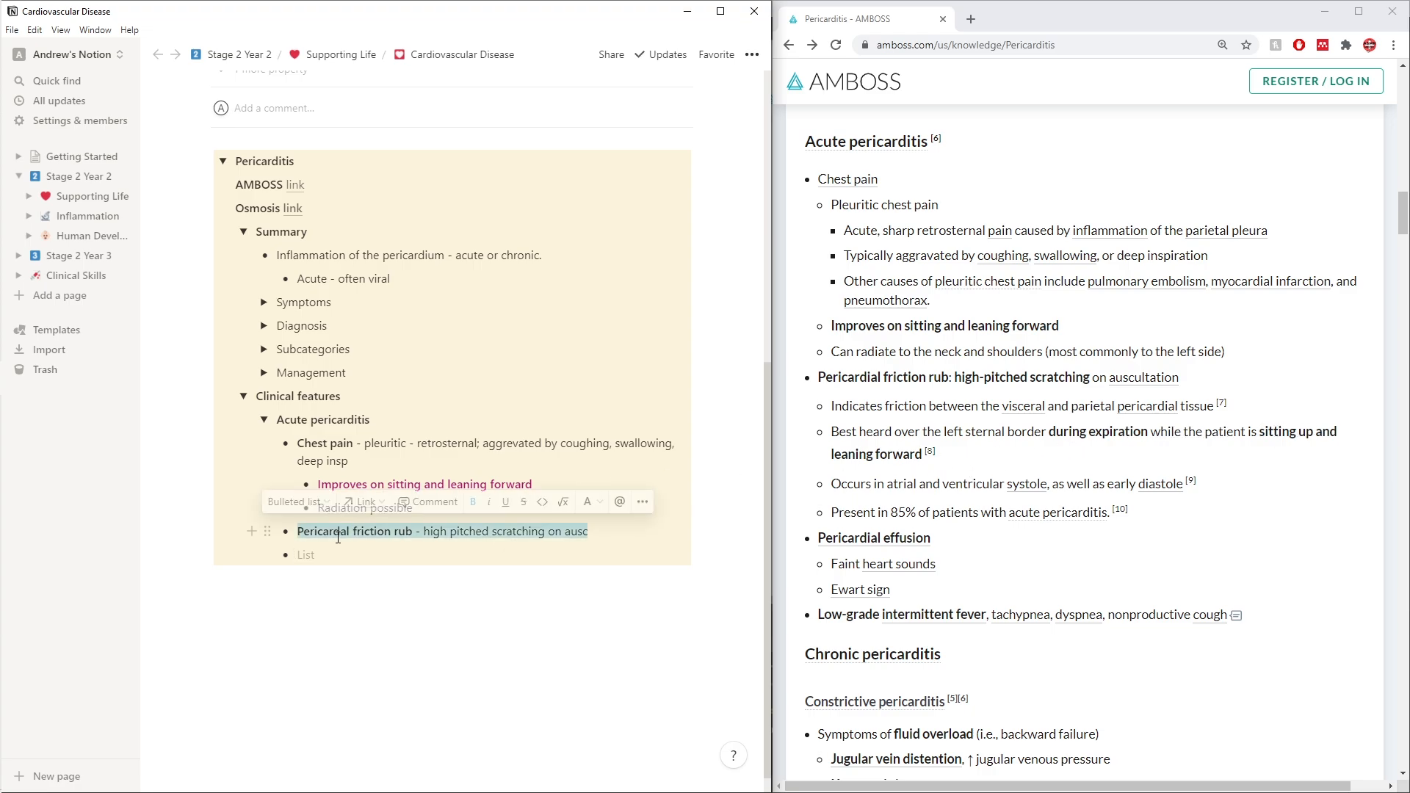
left_click_drag(417, 531, 395, 531)
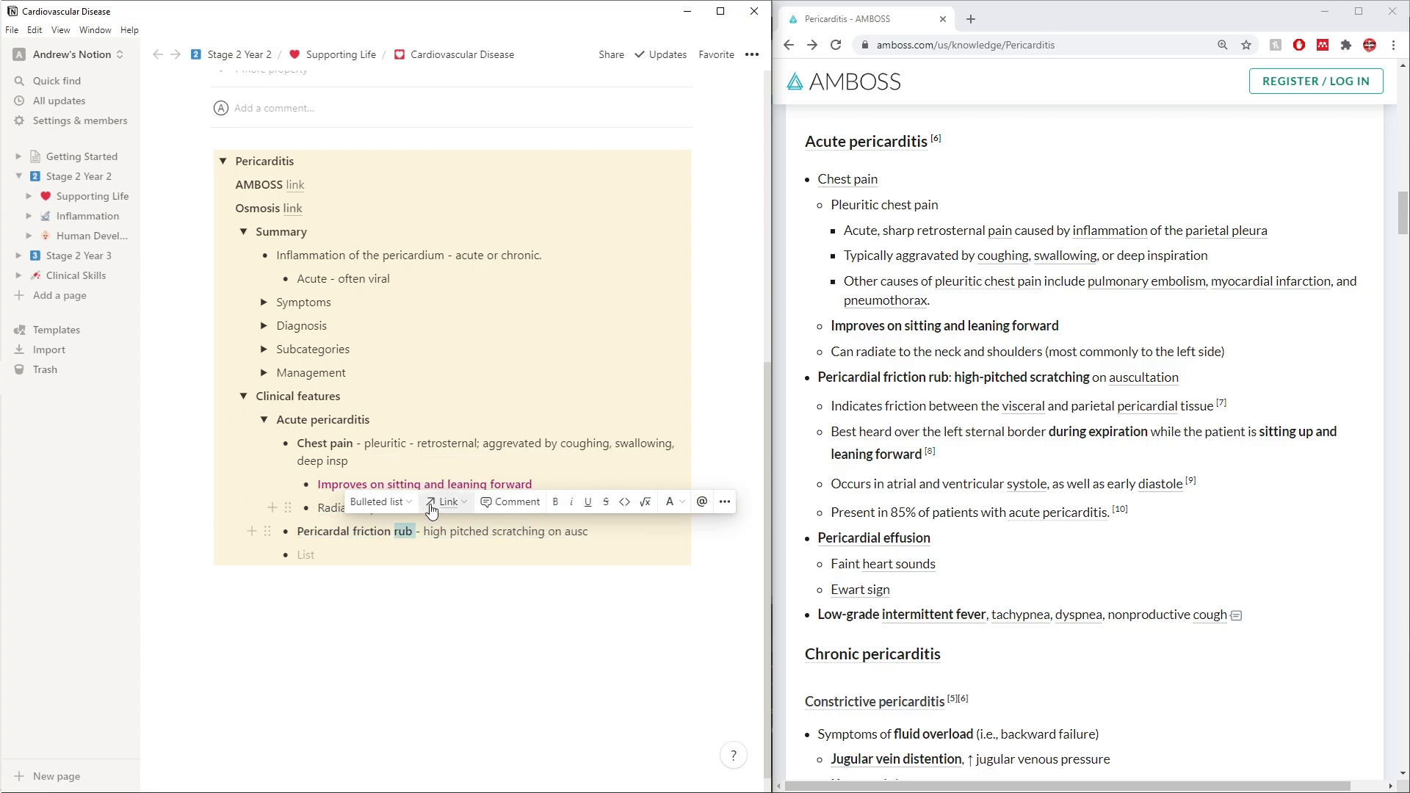
left_click(510, 501)
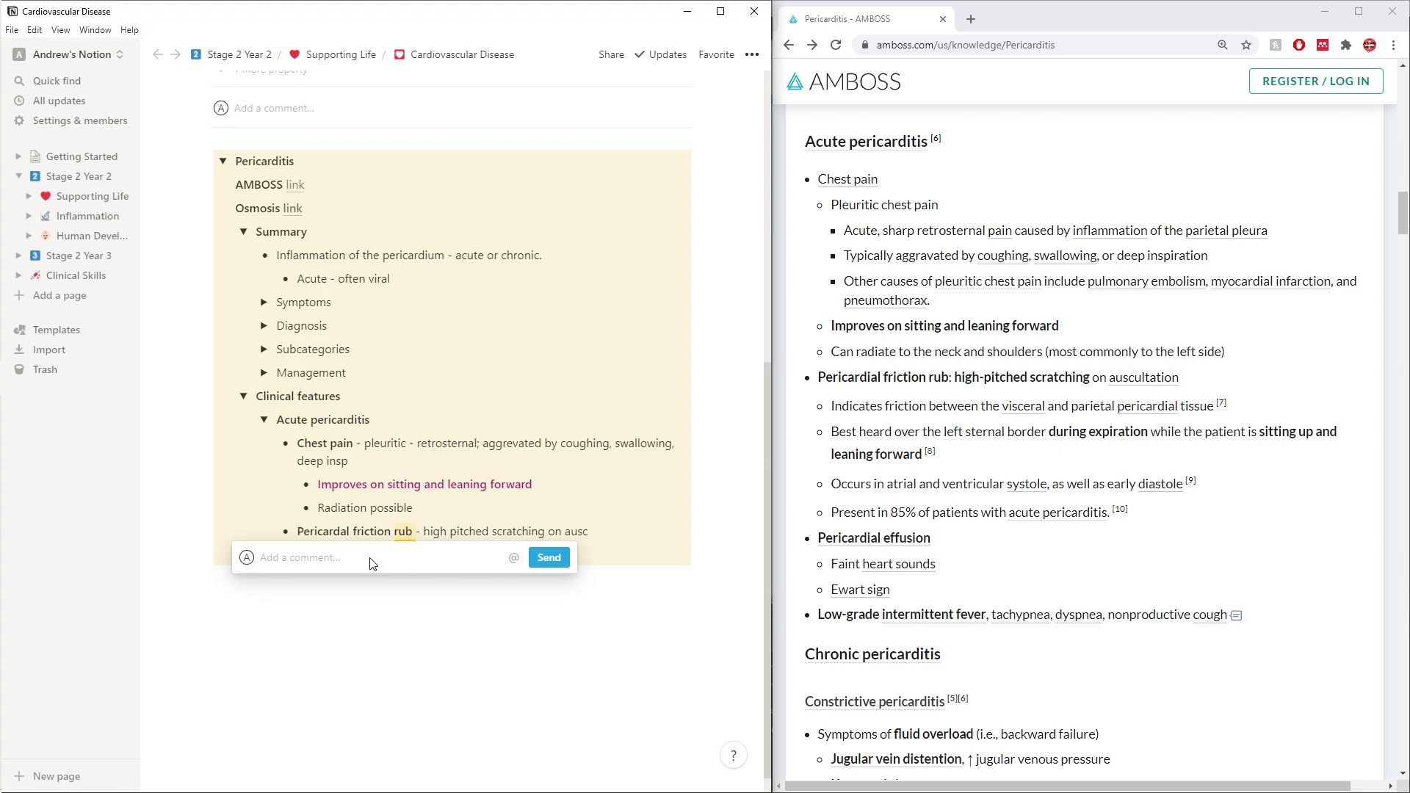
type("Left sternal border")
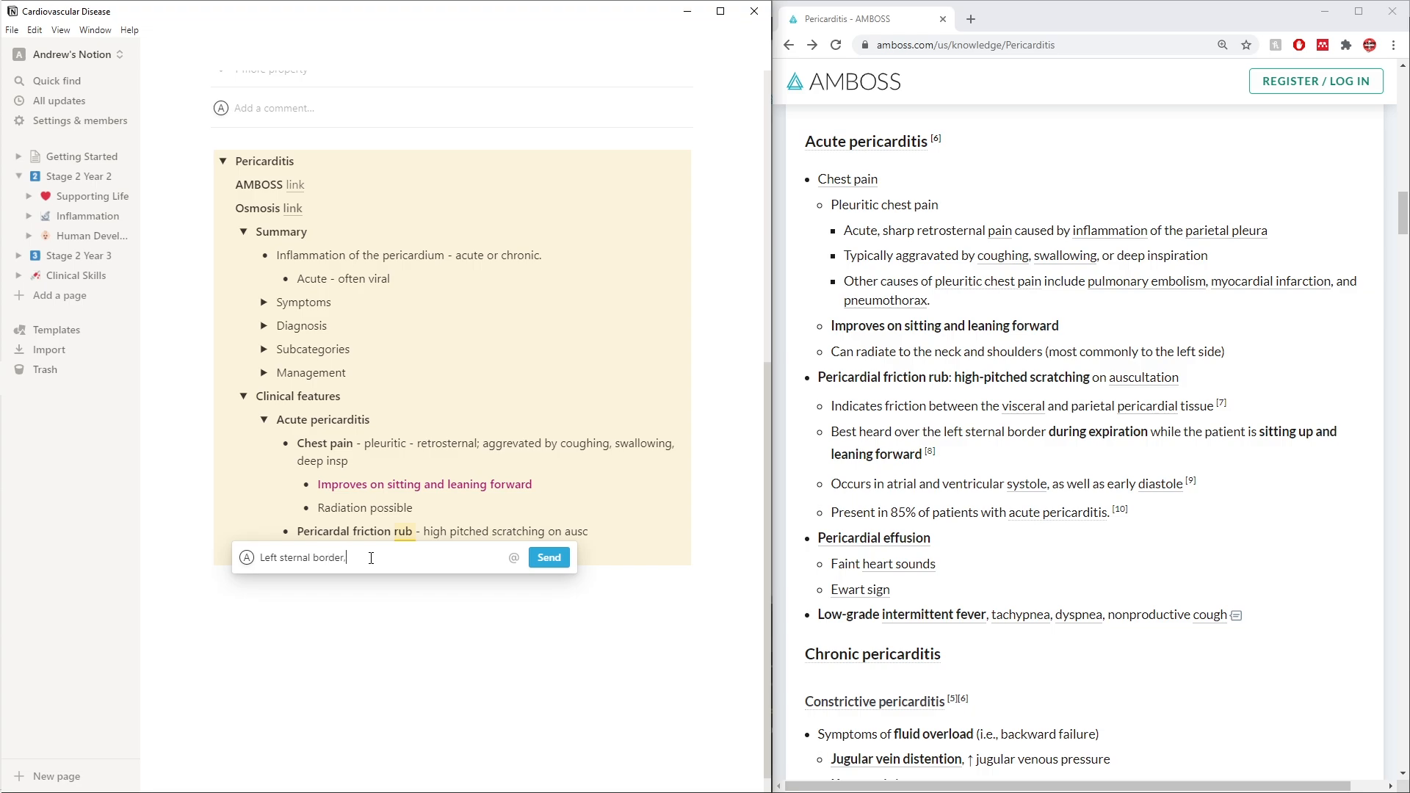
type(", during epxi")
key("BackSpace")
key("BackSpace")
key("BackSpace")
type("xpiratio")
type("n with")
key("BackSpace")
key("BackSpace")
type("lst sitting up and leaning f")
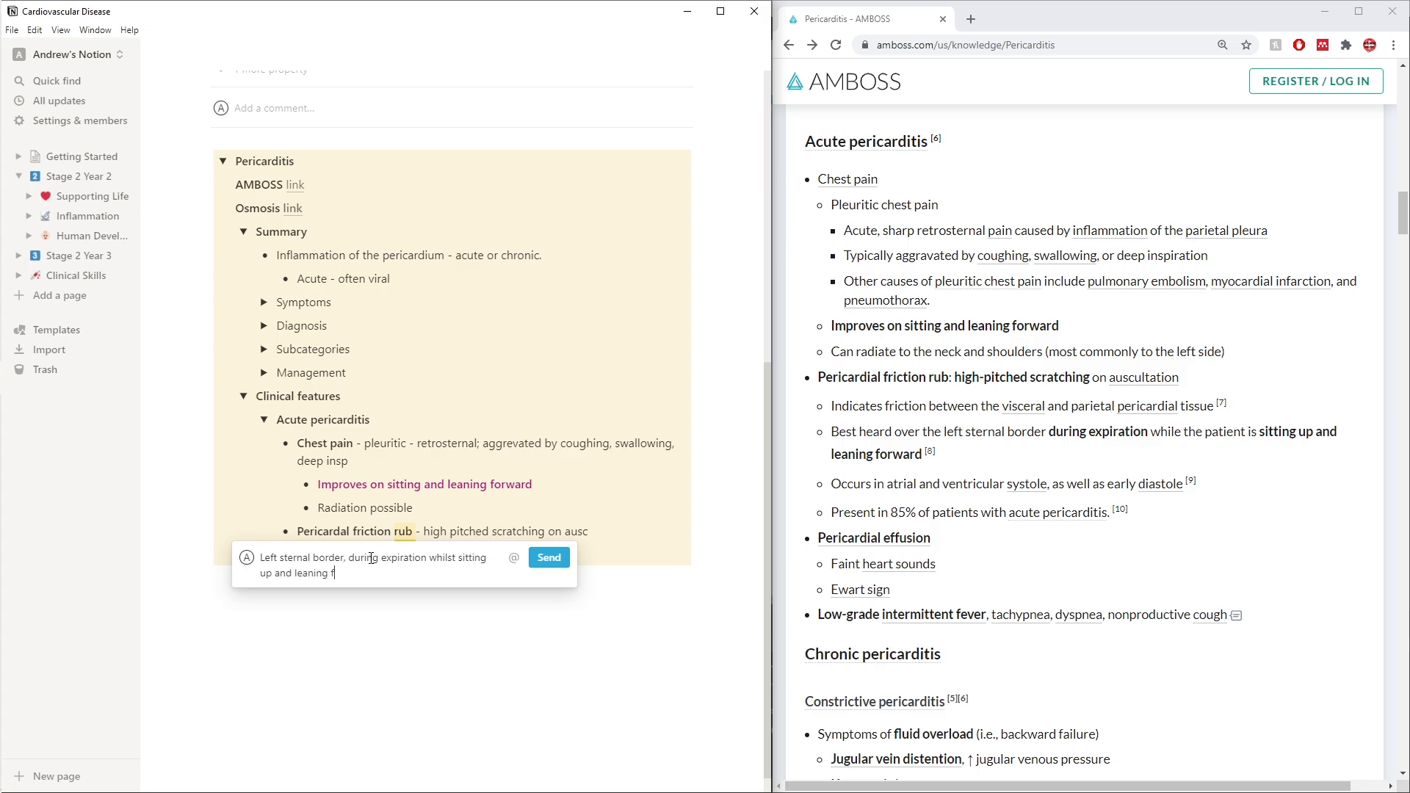
type("orward")
left_click(549, 557)
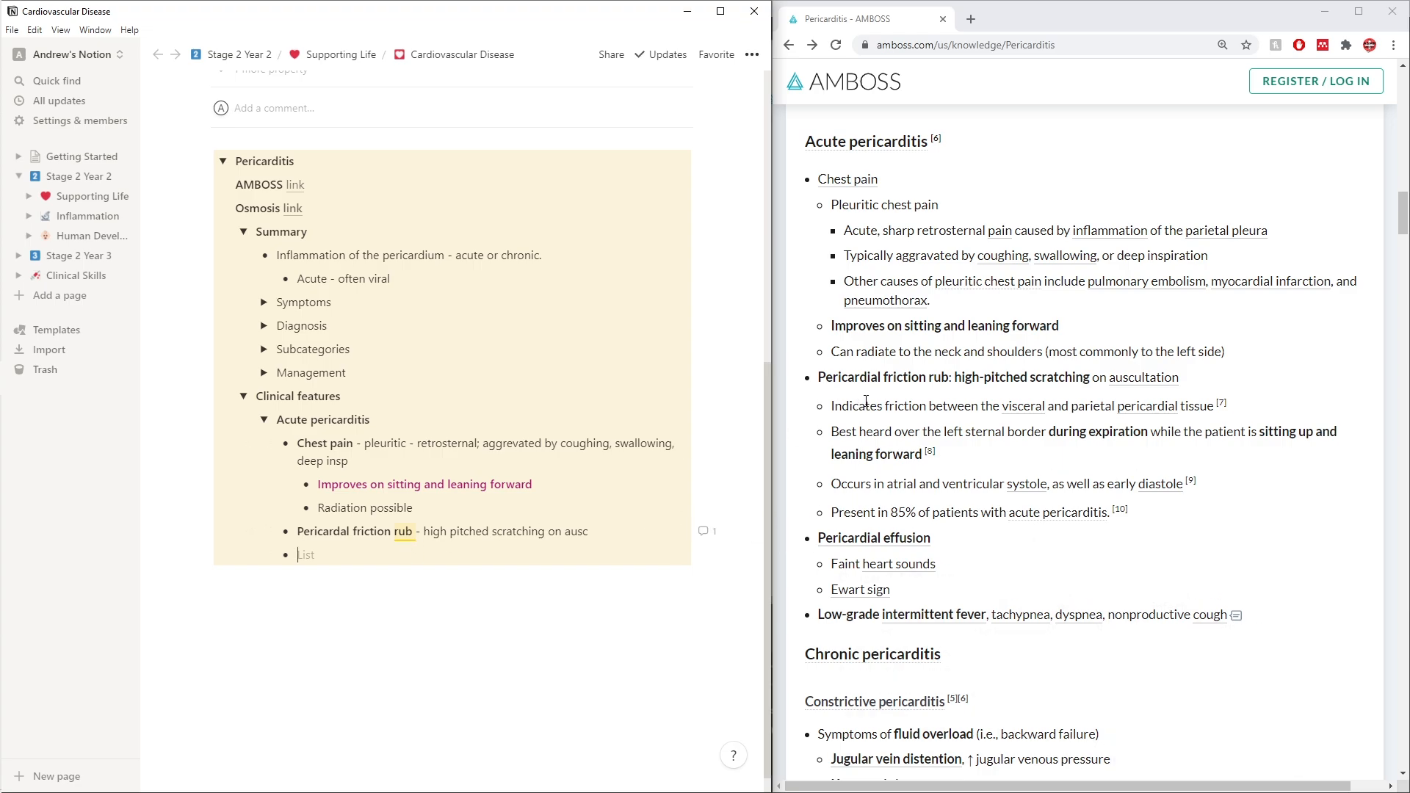
Nest a bullet under the friction rub line reading "Indicates friction between the visceral and parietal pericardial tissue"
key("Return")
key("Tab")
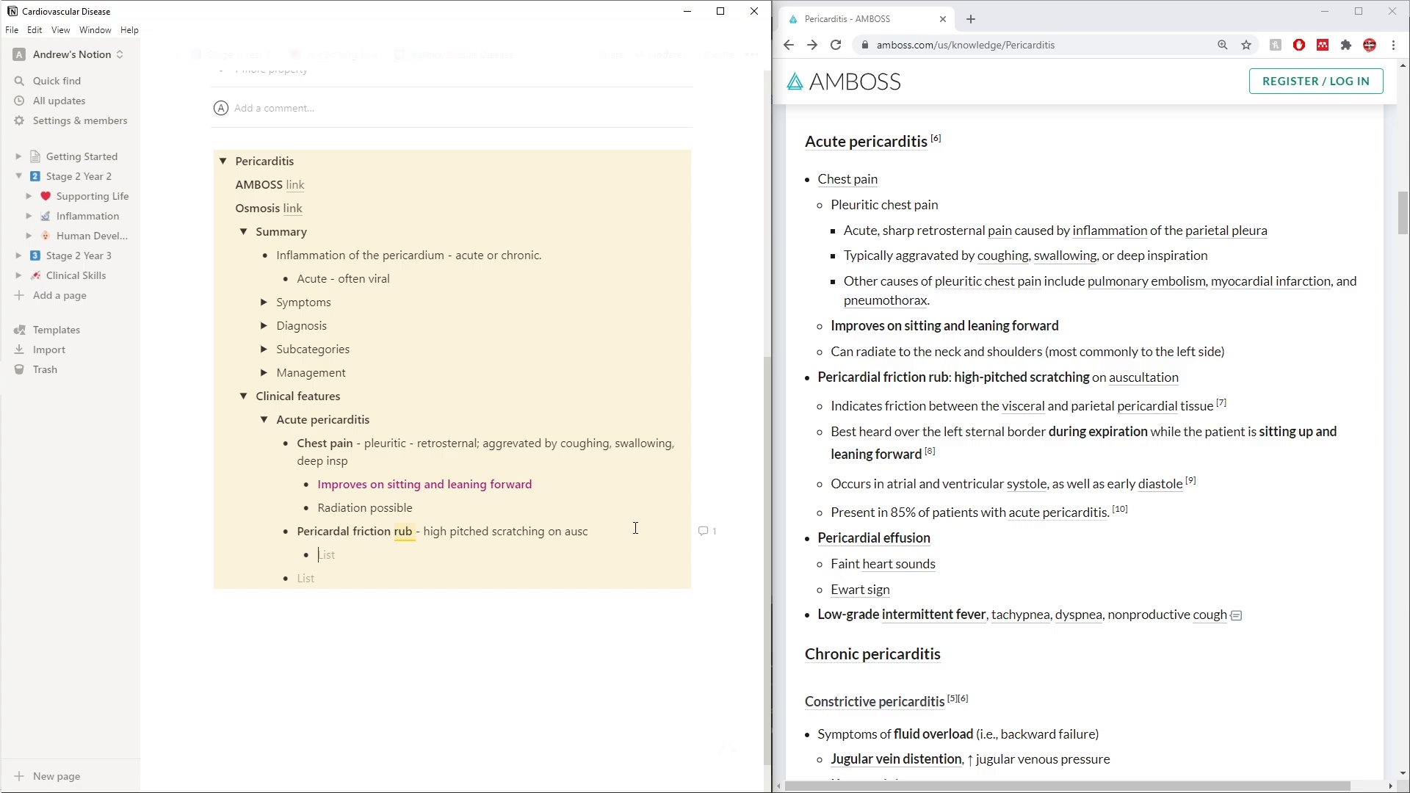
type("Indicates friction between the visceral and")
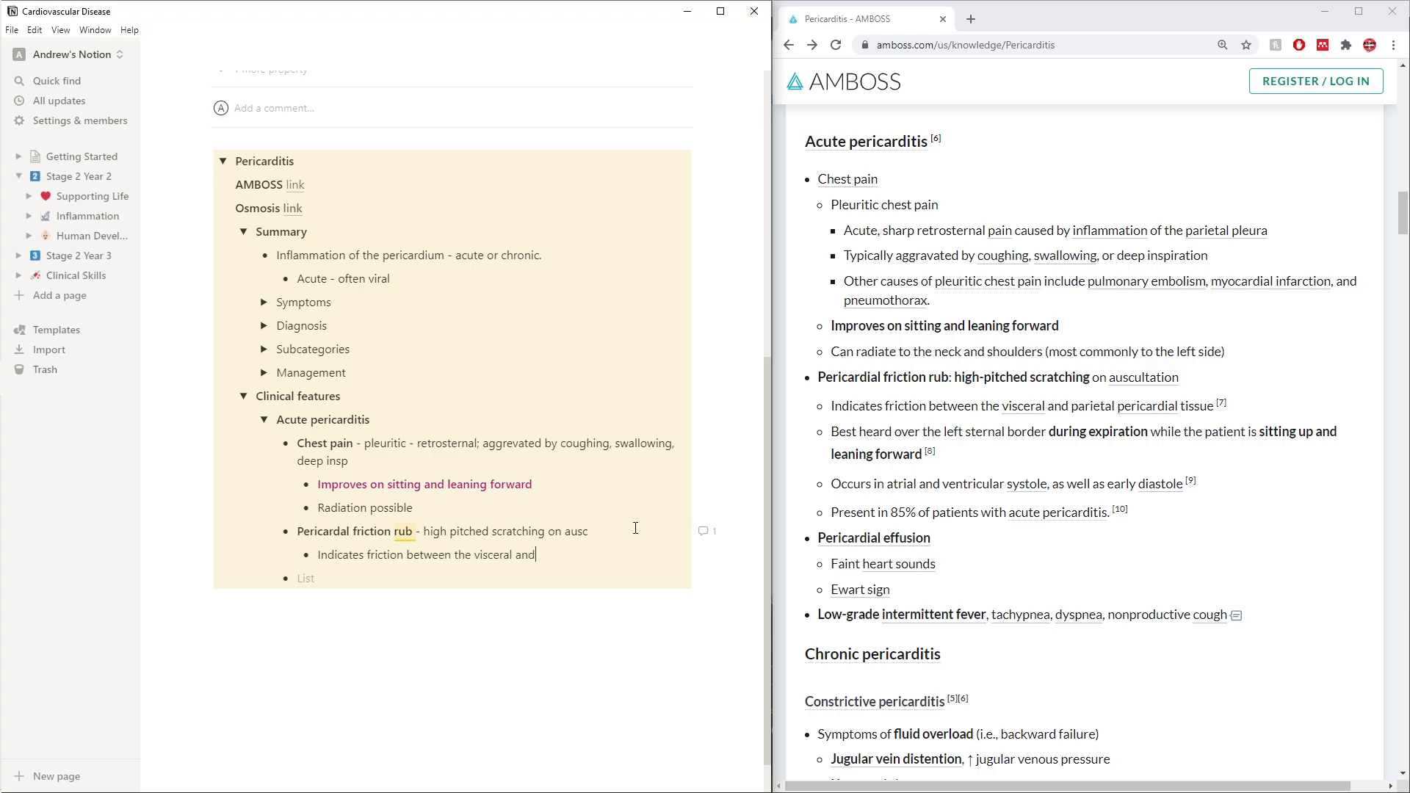
type(" parietal pericardial tissue")
Fill the empty last bullet under Acute pericarditis with the bold term "Pericardial effusion"
left_click(404, 576)
scroll(1084, 559, "down", 2)
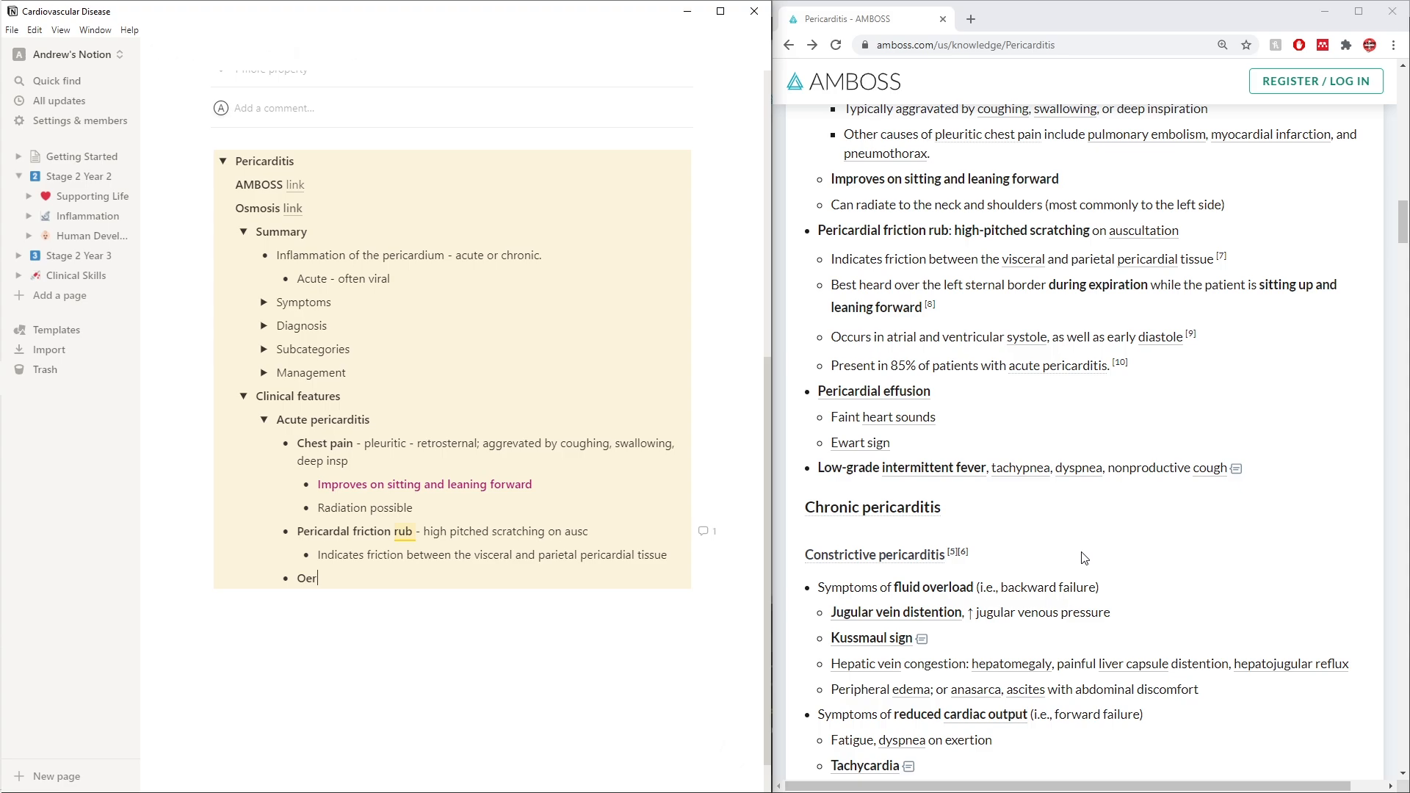
type("Pericardial effusion")
Add the bold bullet "Low-grade intermittent fever" below Pericardial effusion and start an empty nested bullet beneath it
key("Return")
key("Tab")
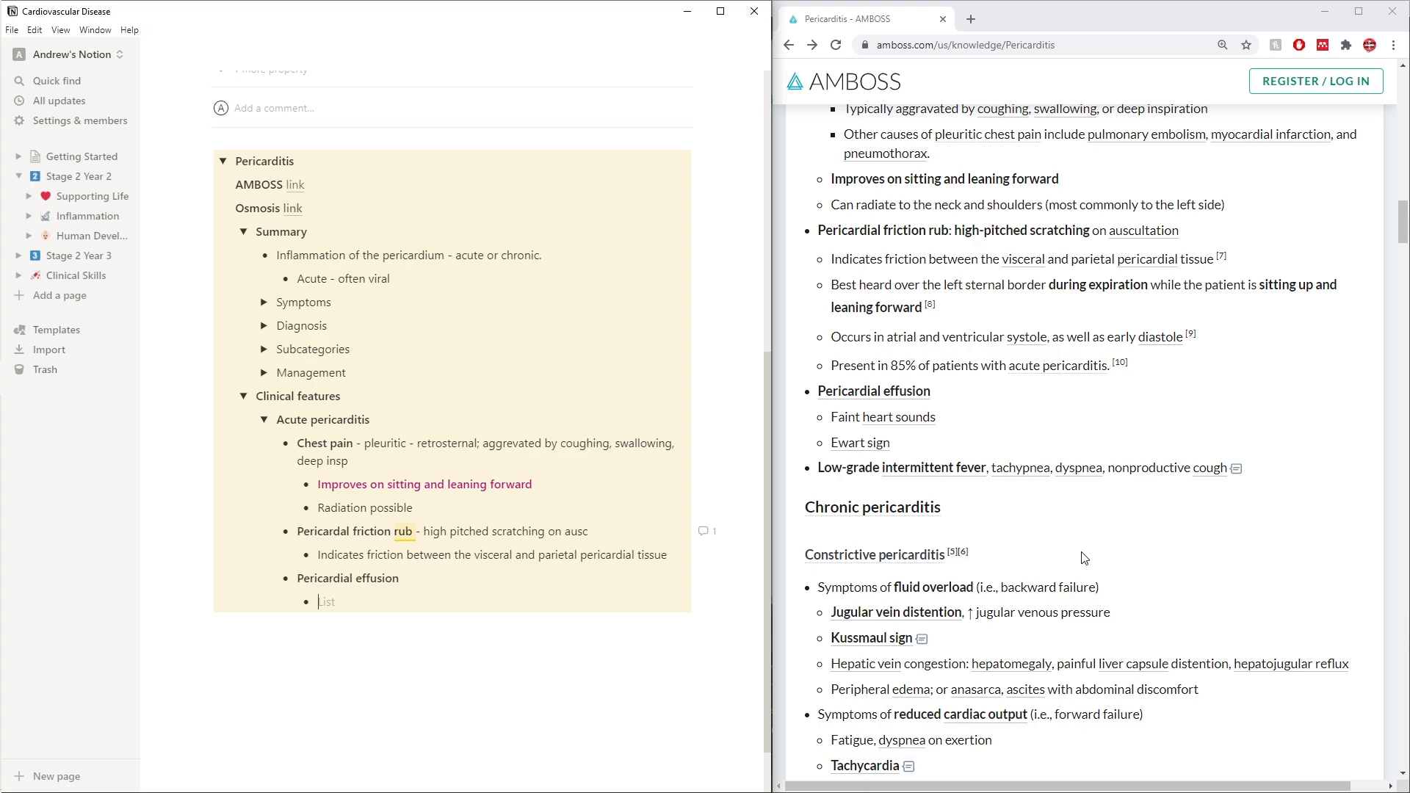
key("BackSpace")
key("BackSpace")
type("- ")
type("Low-")
type("grade interm")
type("ittent fever")
key("Return")
key("Tab")
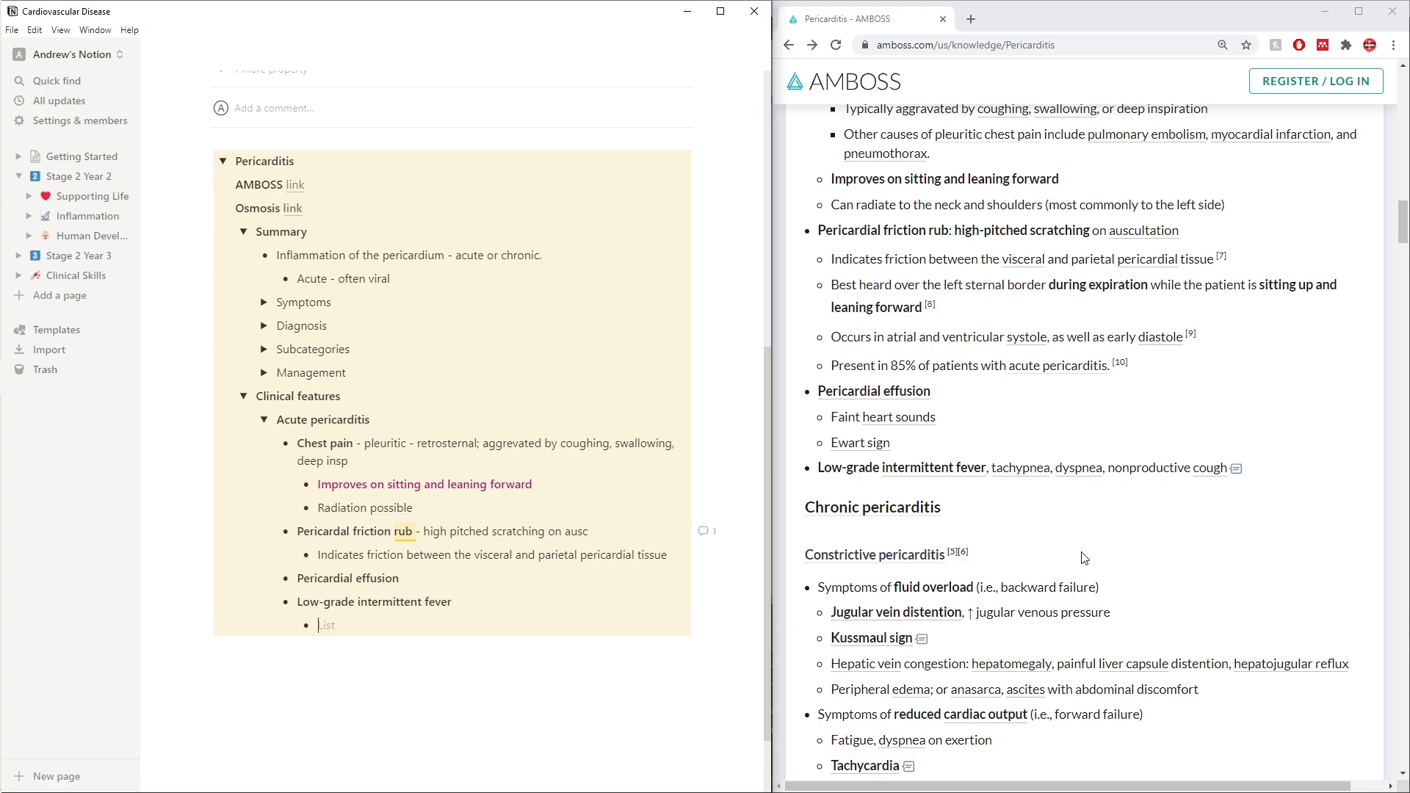